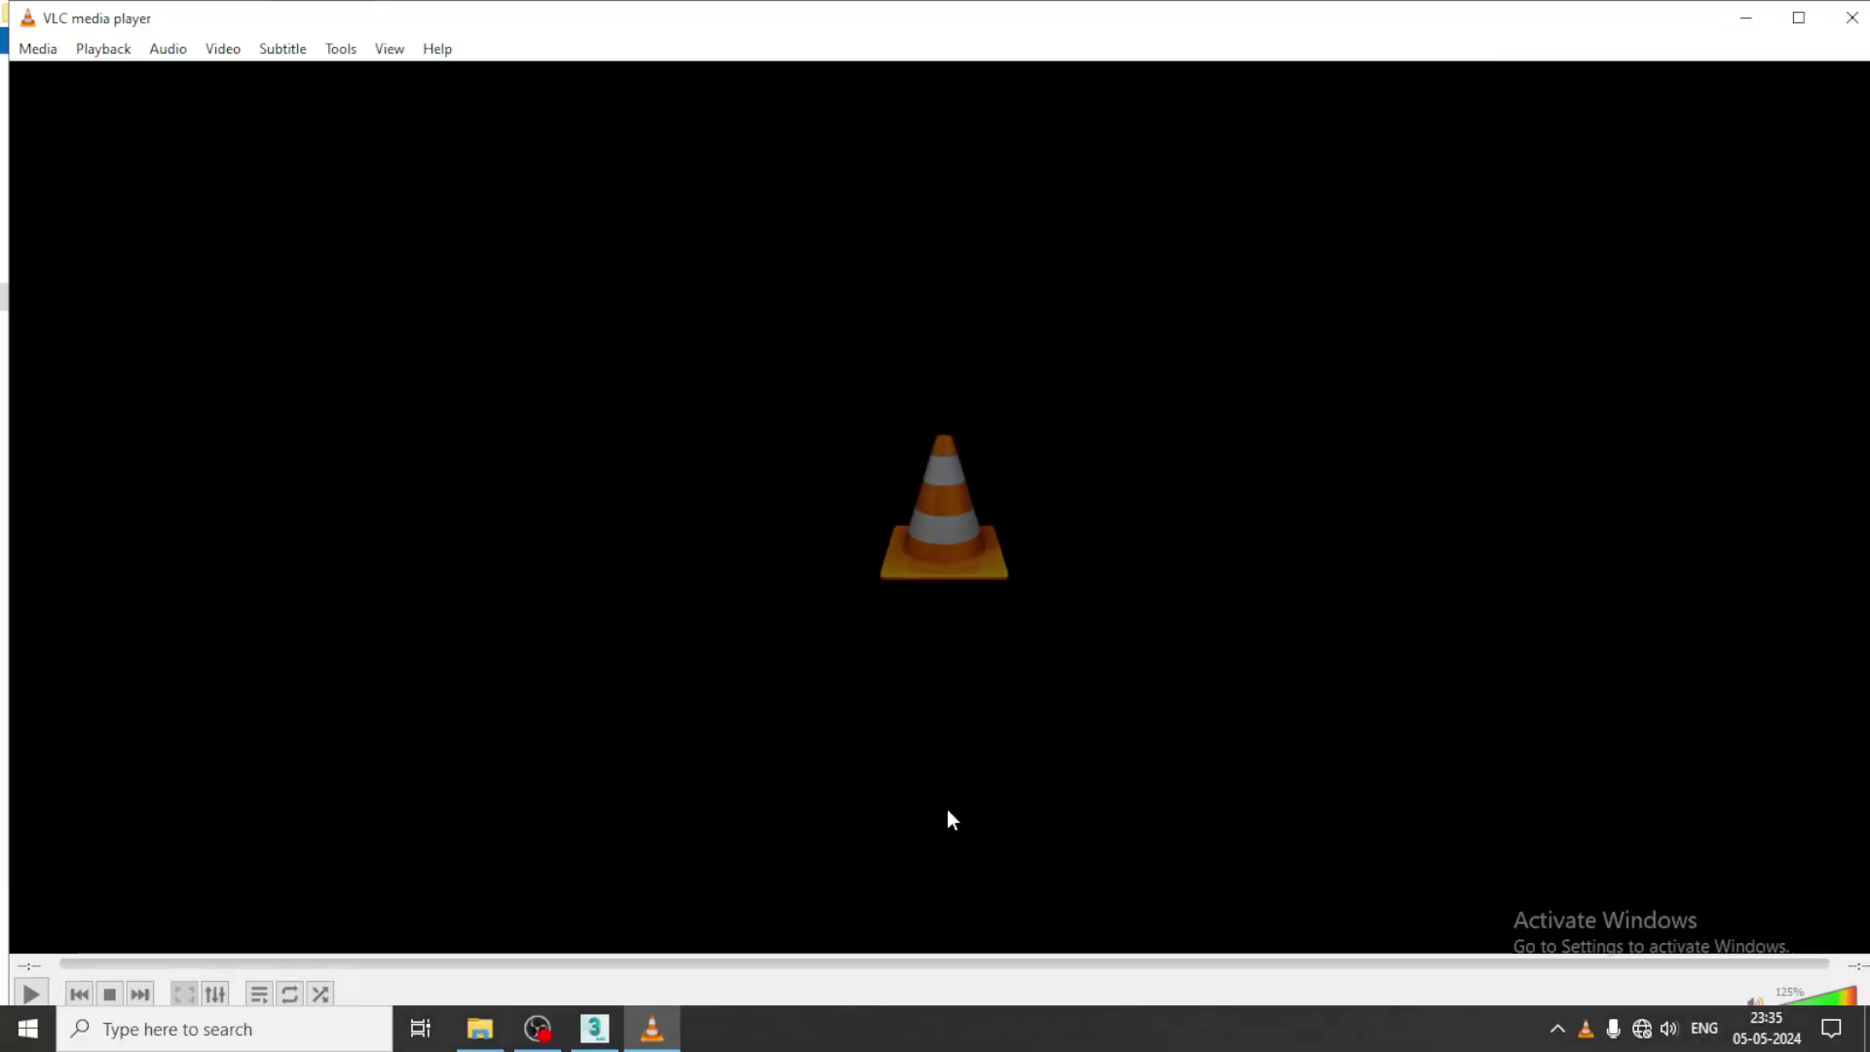
Step: Switch to 3ds Max, open the reference image office.jpg in the image viewer, and place it in a narrow window beside the model
{"action": "left_click", "coordinate": [594, 1029]}
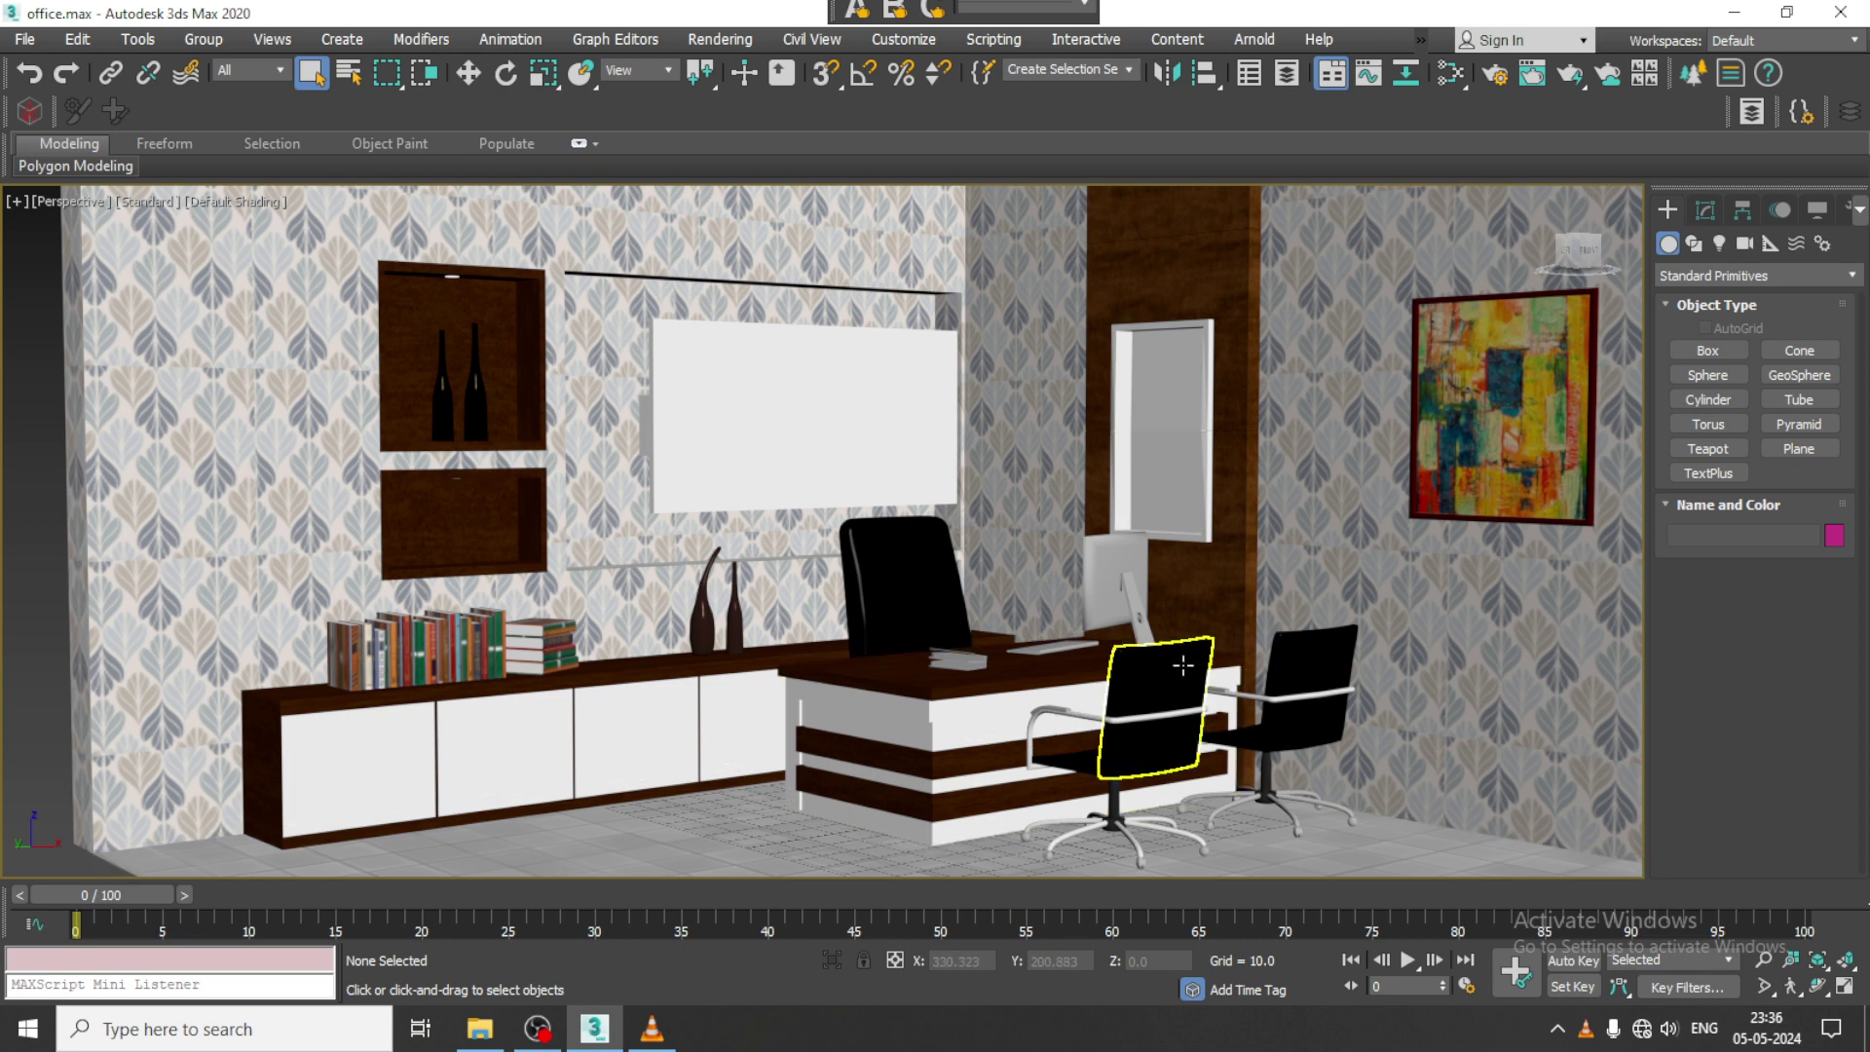
{"action": "left_click", "coordinate": [24, 39]}
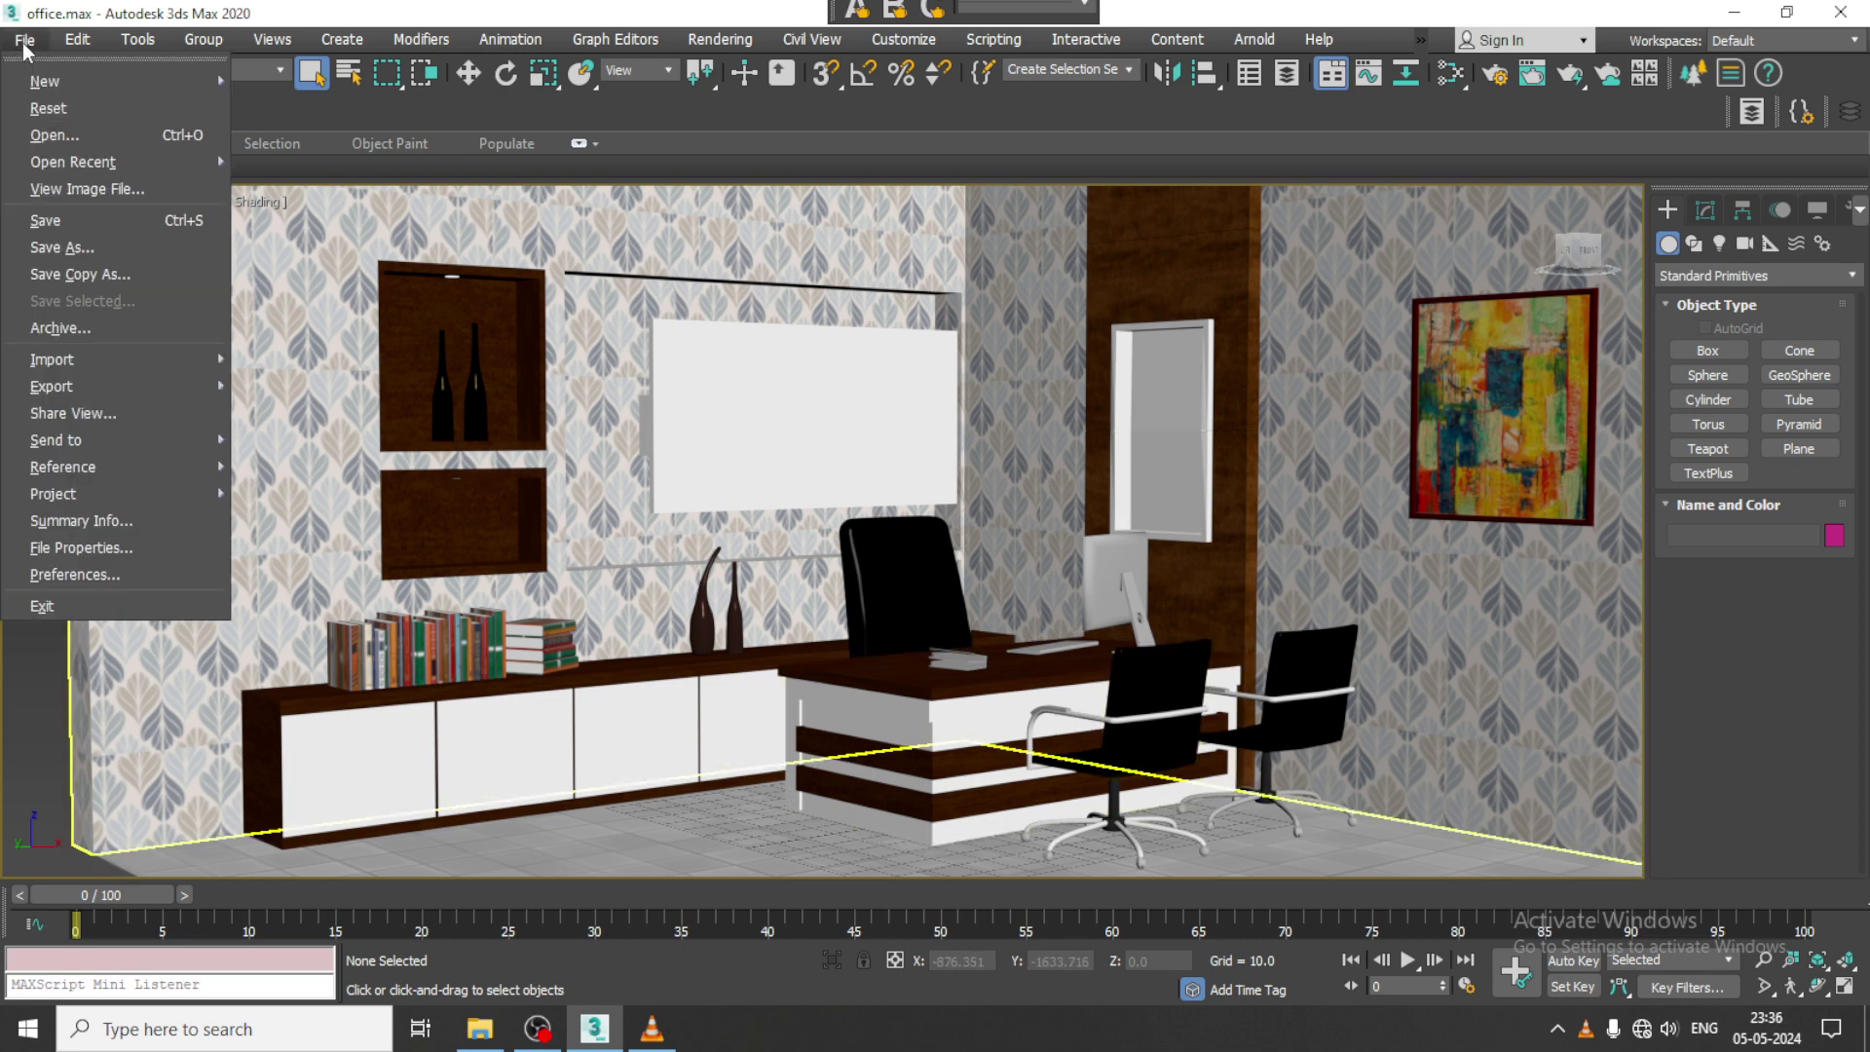
{"action": "left_click", "coordinate": [121, 191]}
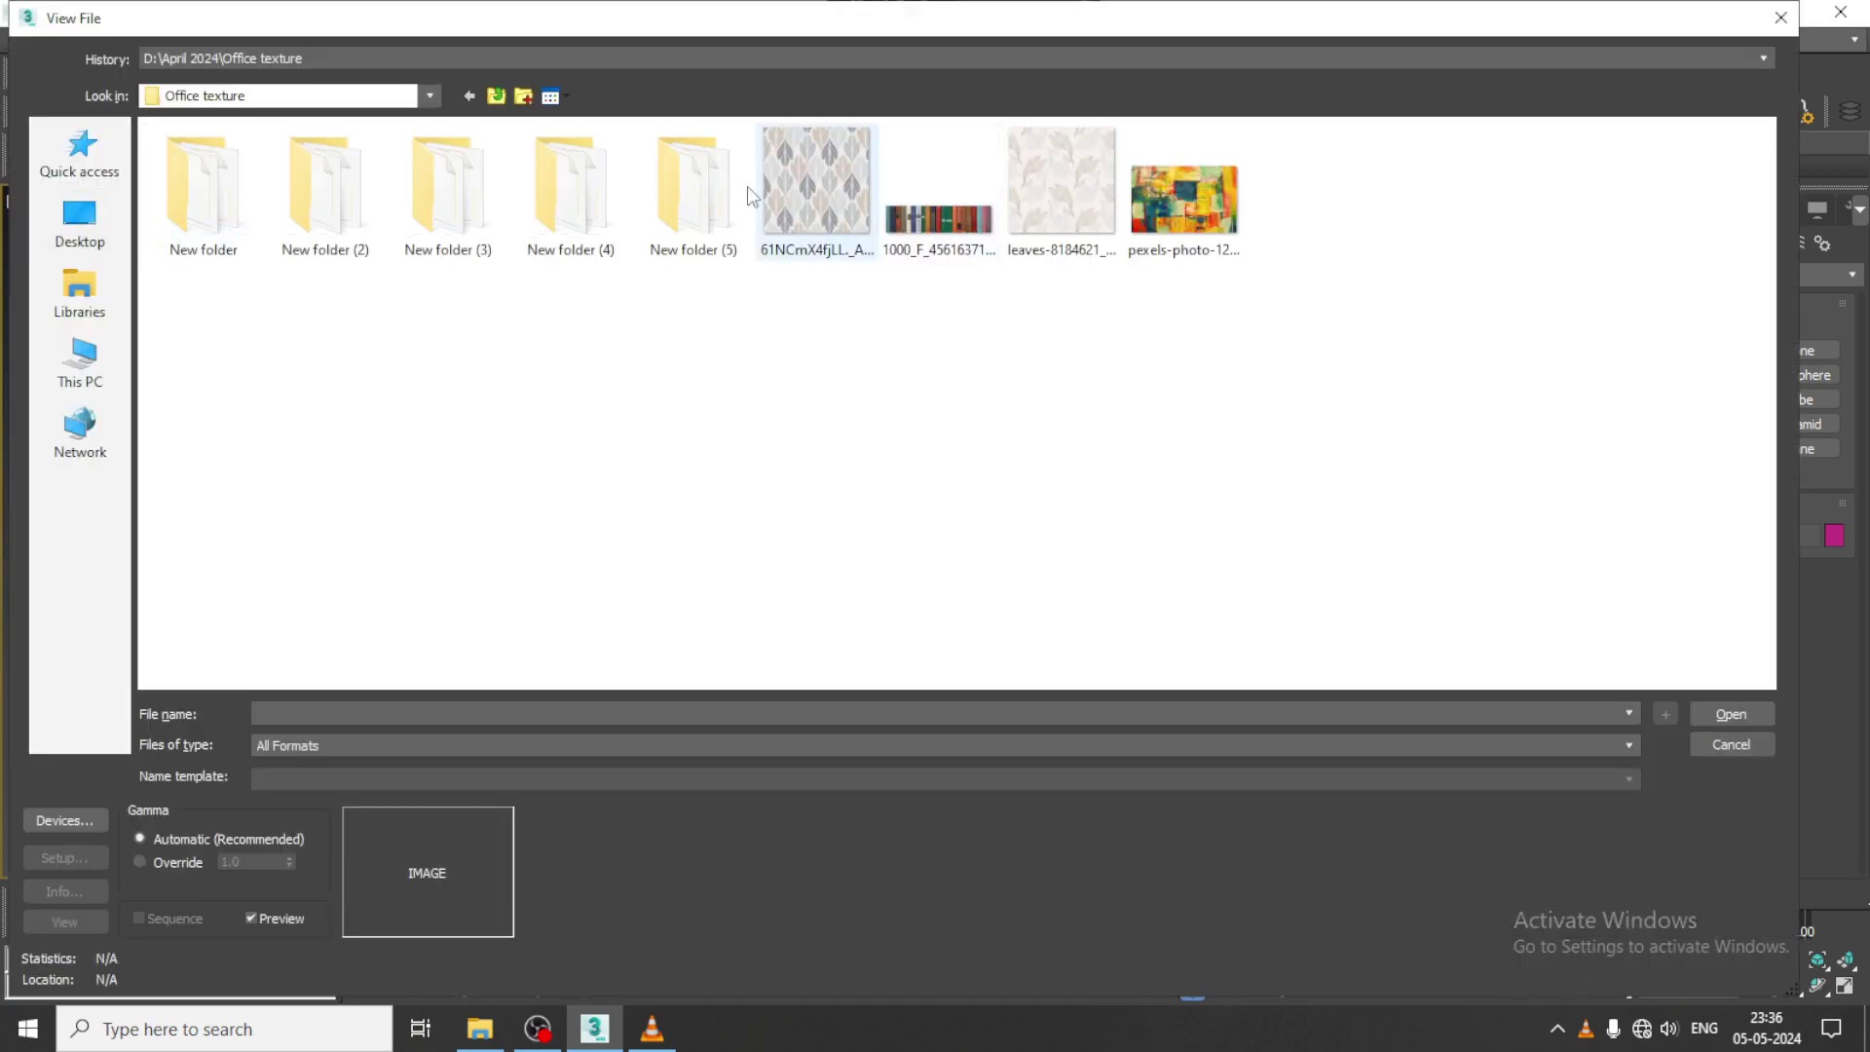
{"action": "left_click", "coordinate": [497, 97]}
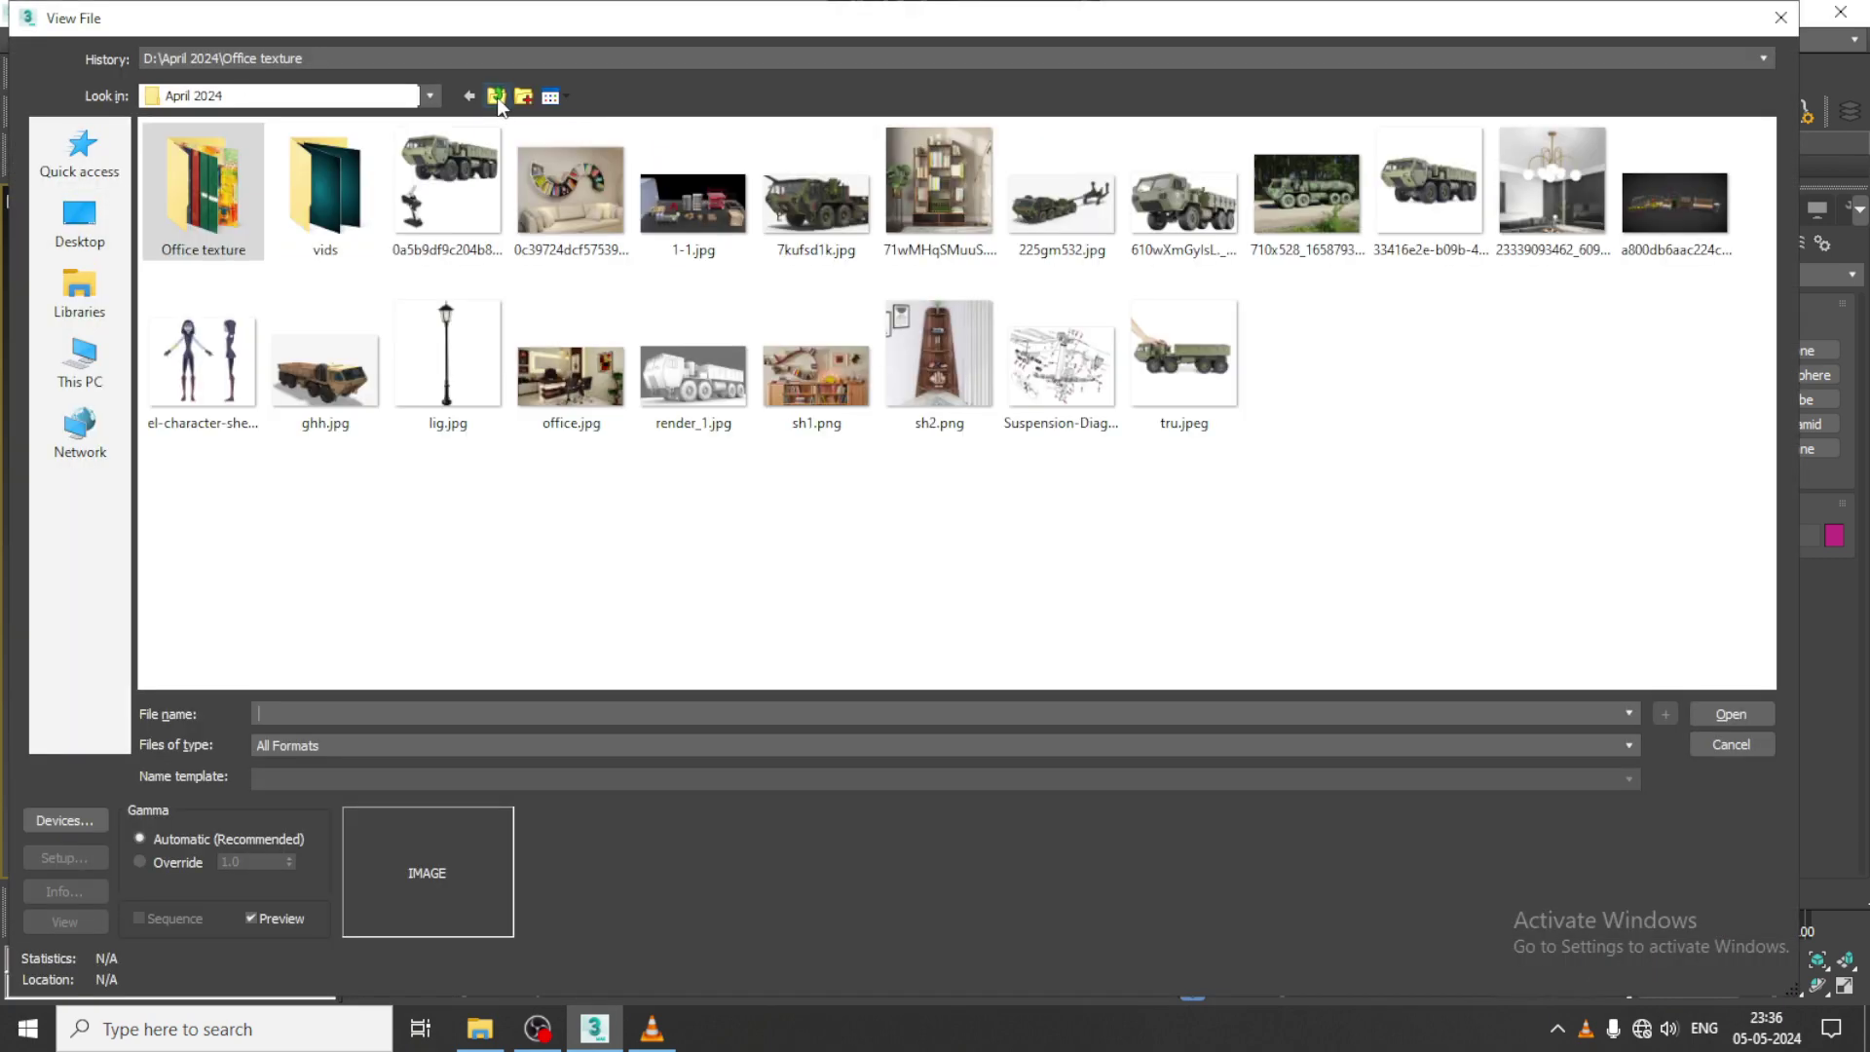
{"action": "double_click", "coordinate": [571, 382]}
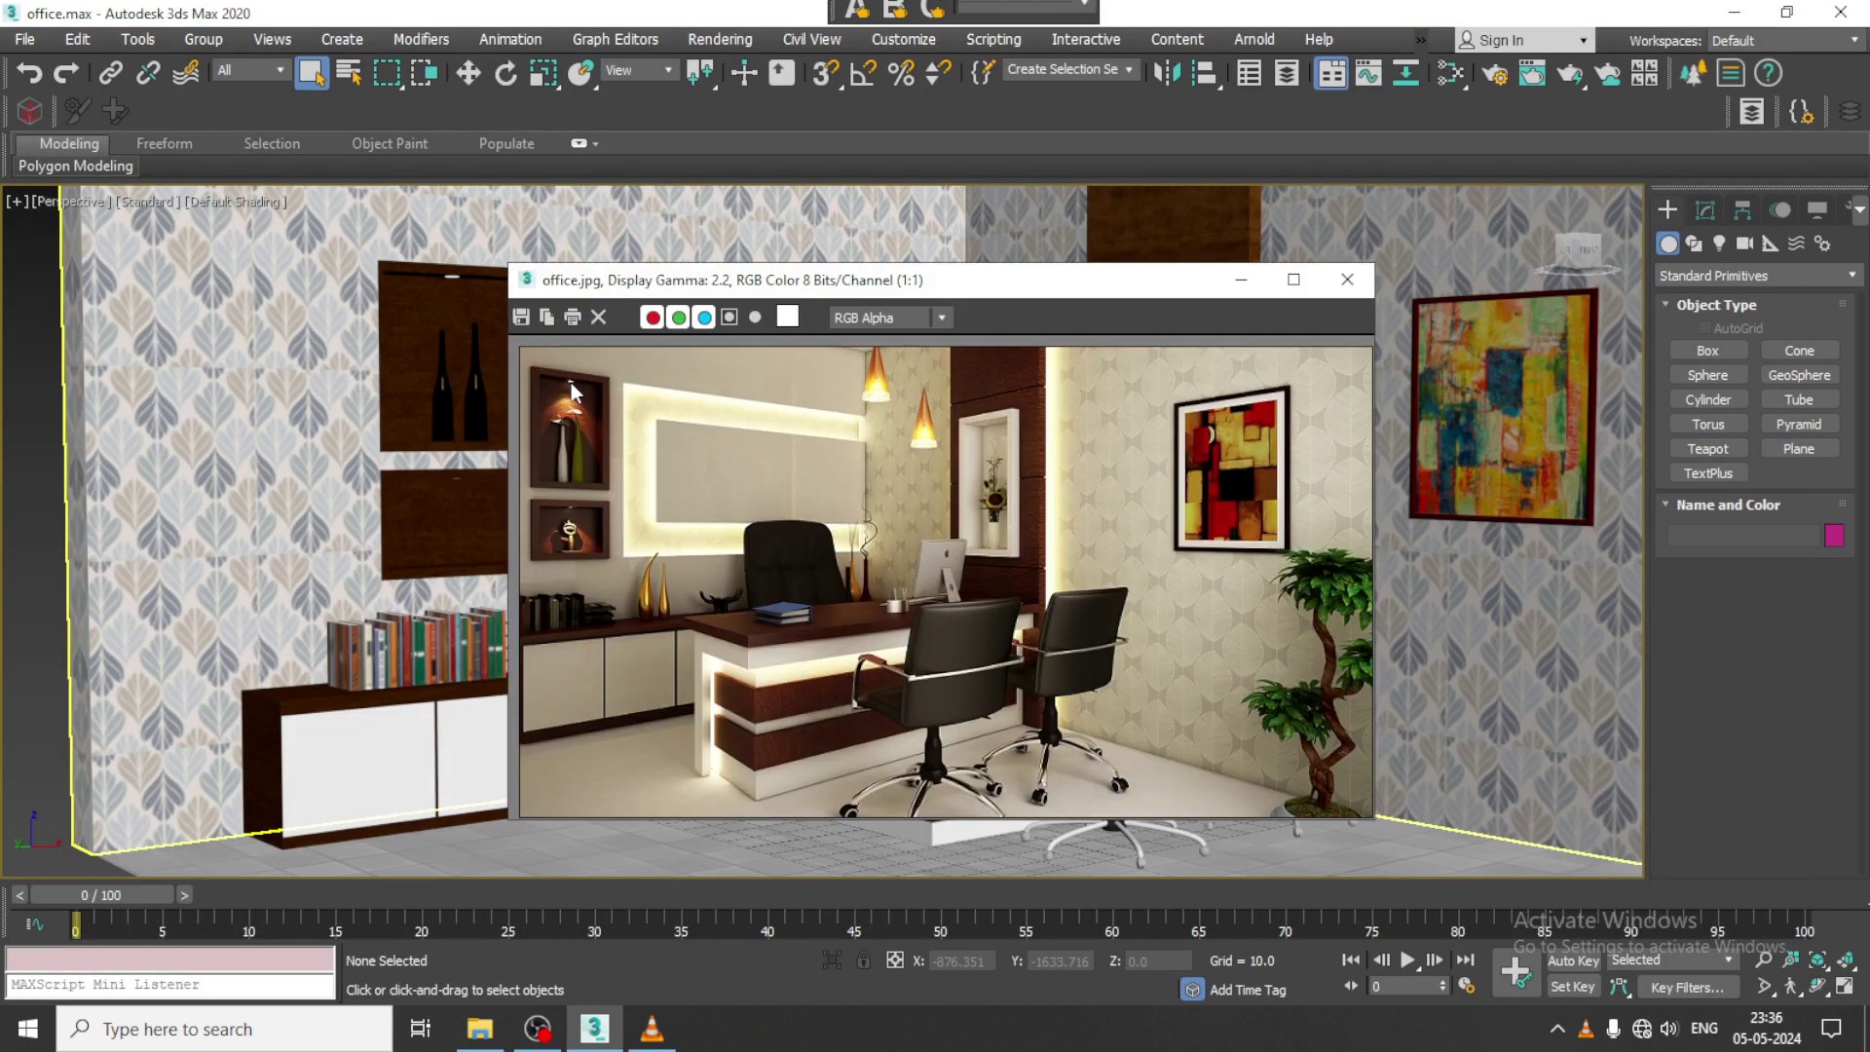
{"action": "left_click_drag", "start_coordinate": [839, 289], "coordinate": [359, 139]}
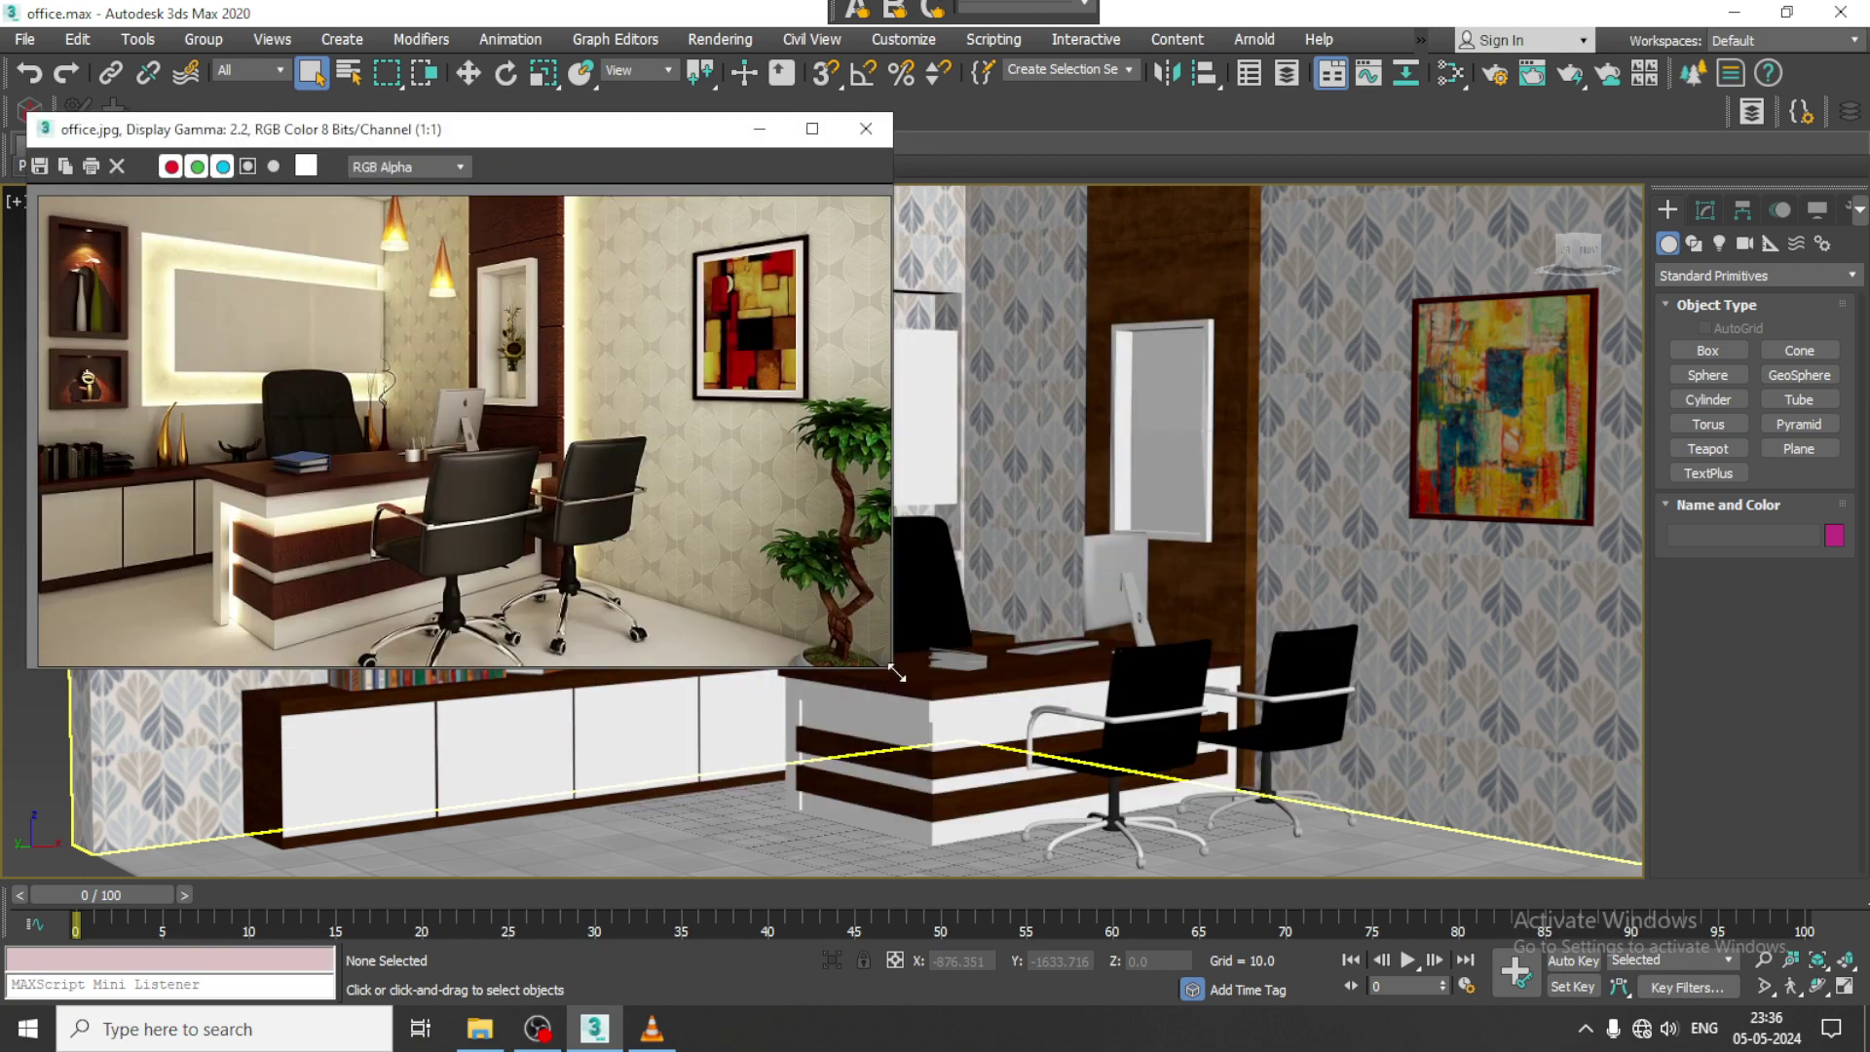
{"action": "left_click_drag", "start_coordinate": [896, 672], "coordinate": [565, 767]}
Step: Create a thin box about 350 by 325 units covering the room's footprint in the Top view
{"action": "middle_click_drag", "start_coordinate": [1120, 623], "coordinate": [1315, 686]}
{"action": "scroll", "coordinate": [1235, 605], "scroll_direction": "down", "scroll_amount": 7}
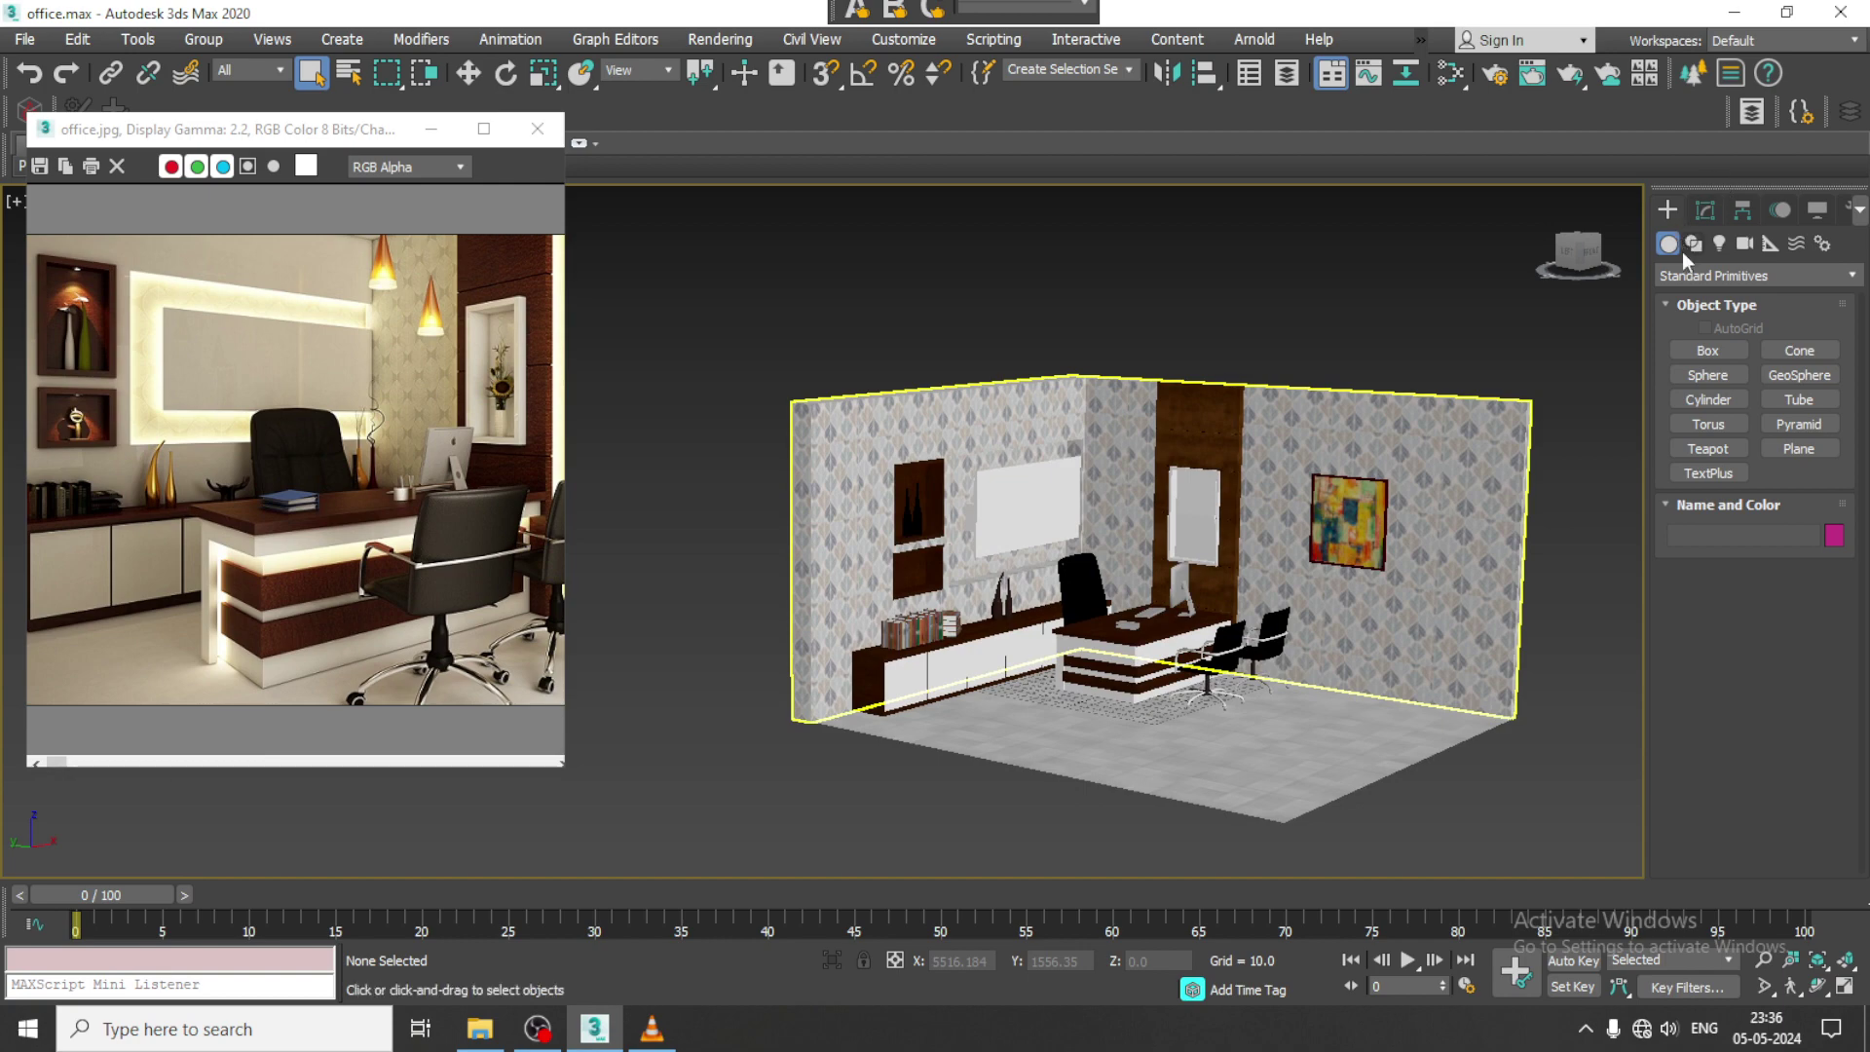
{"action": "left_click", "coordinate": [1709, 350]}
{"action": "key", "text": "alt+w"}
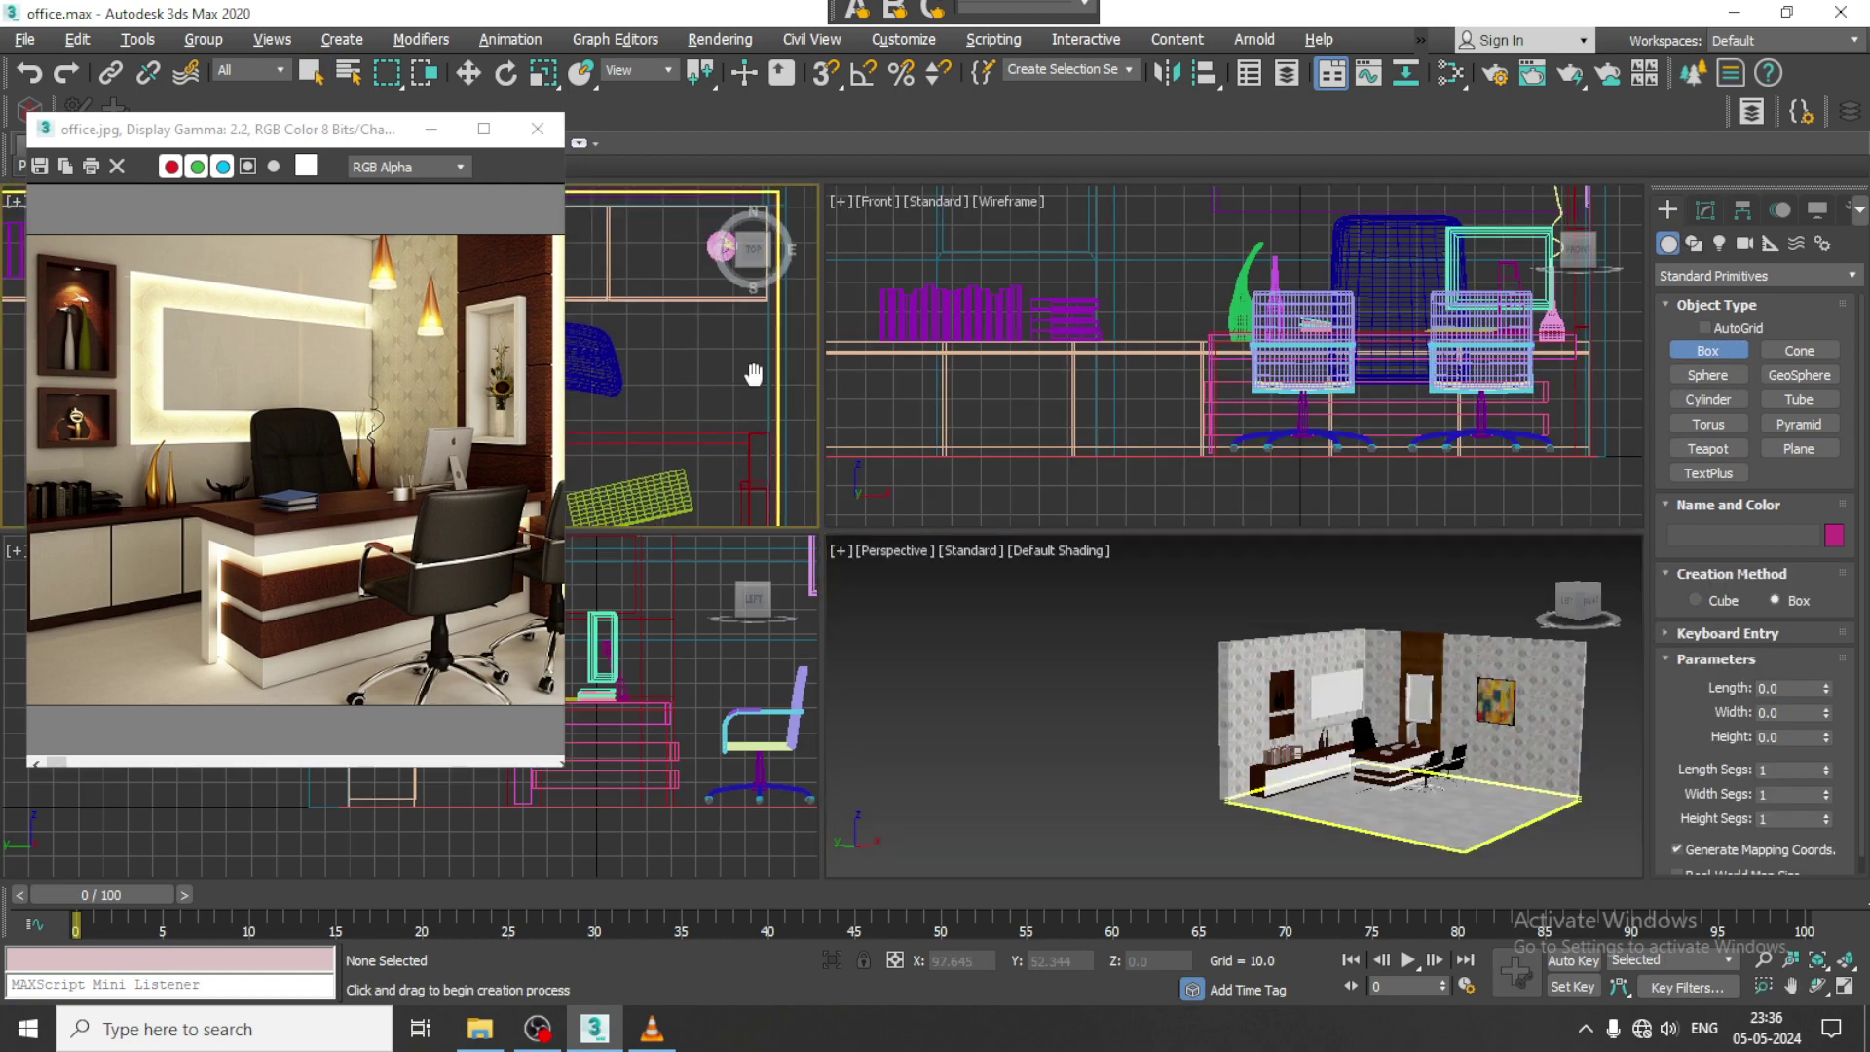
{"action": "key", "text": "alt+w"}
{"action": "key", "text": "z"}
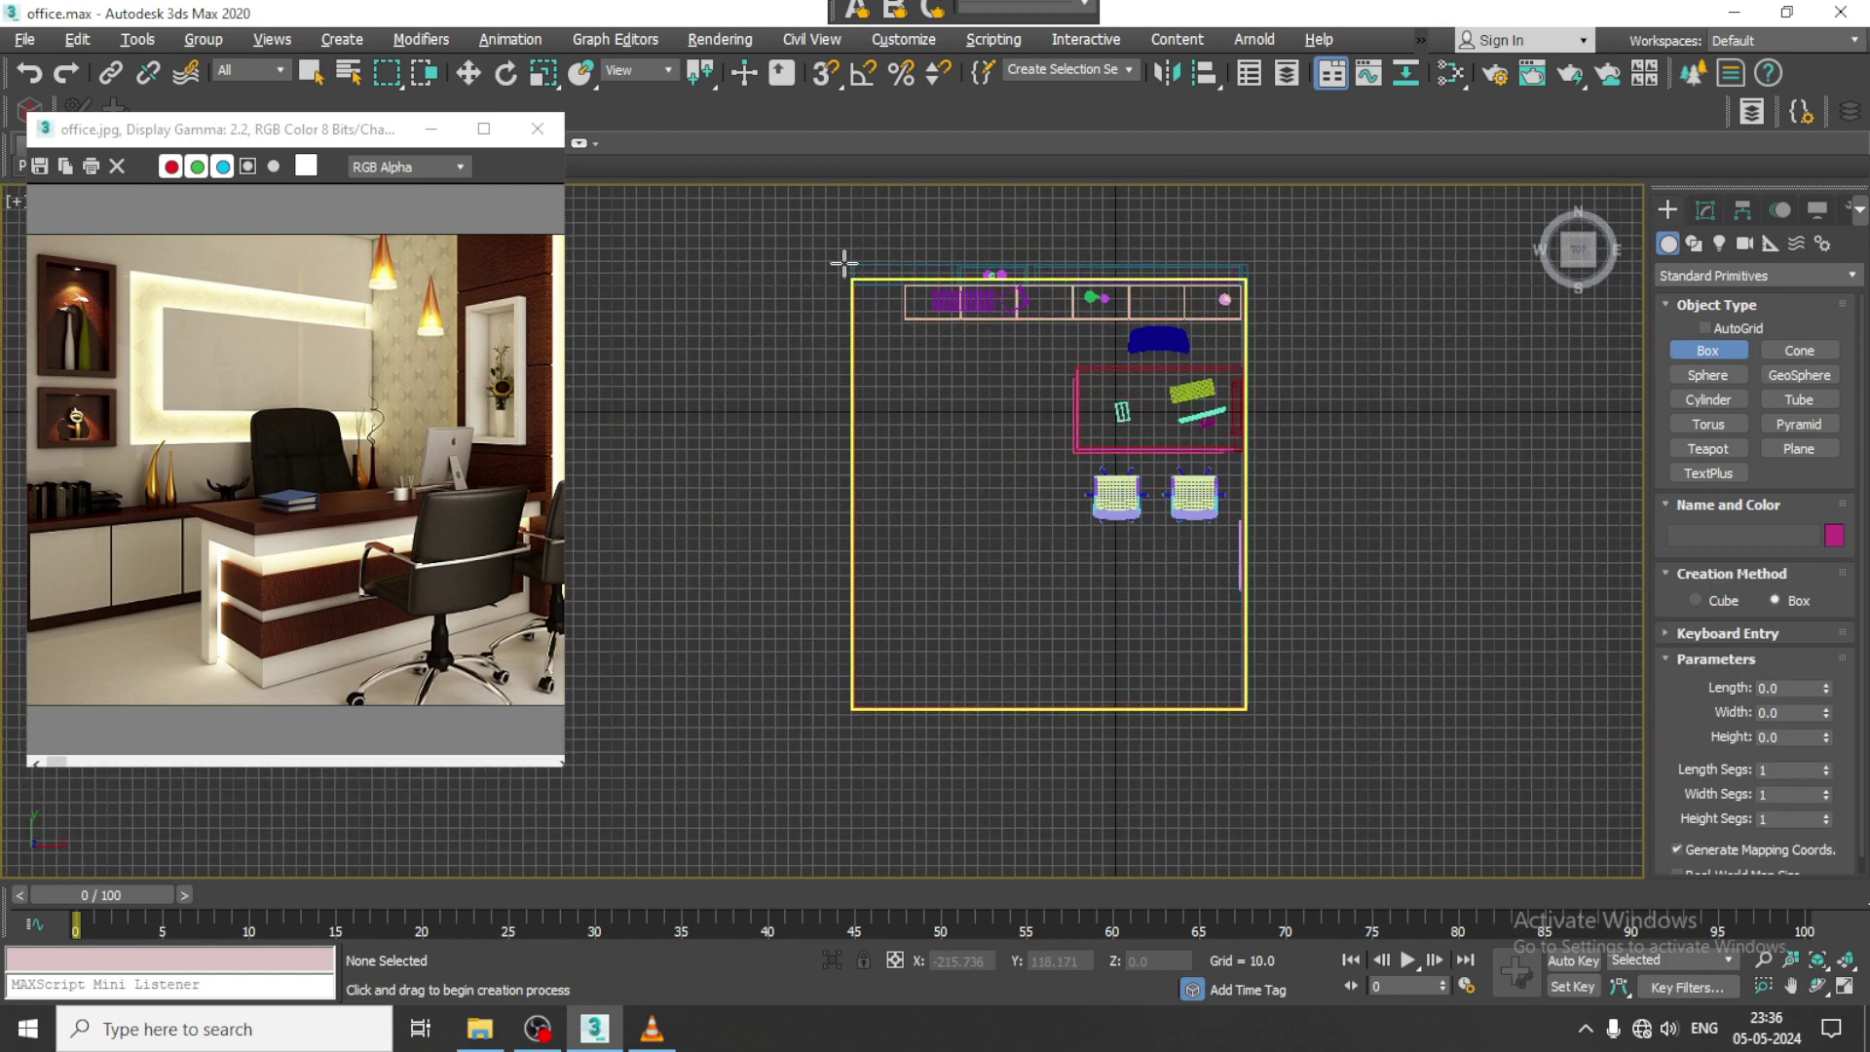
{"action": "left_click_drag", "start_coordinate": [843, 263], "coordinate": [1254, 703]}
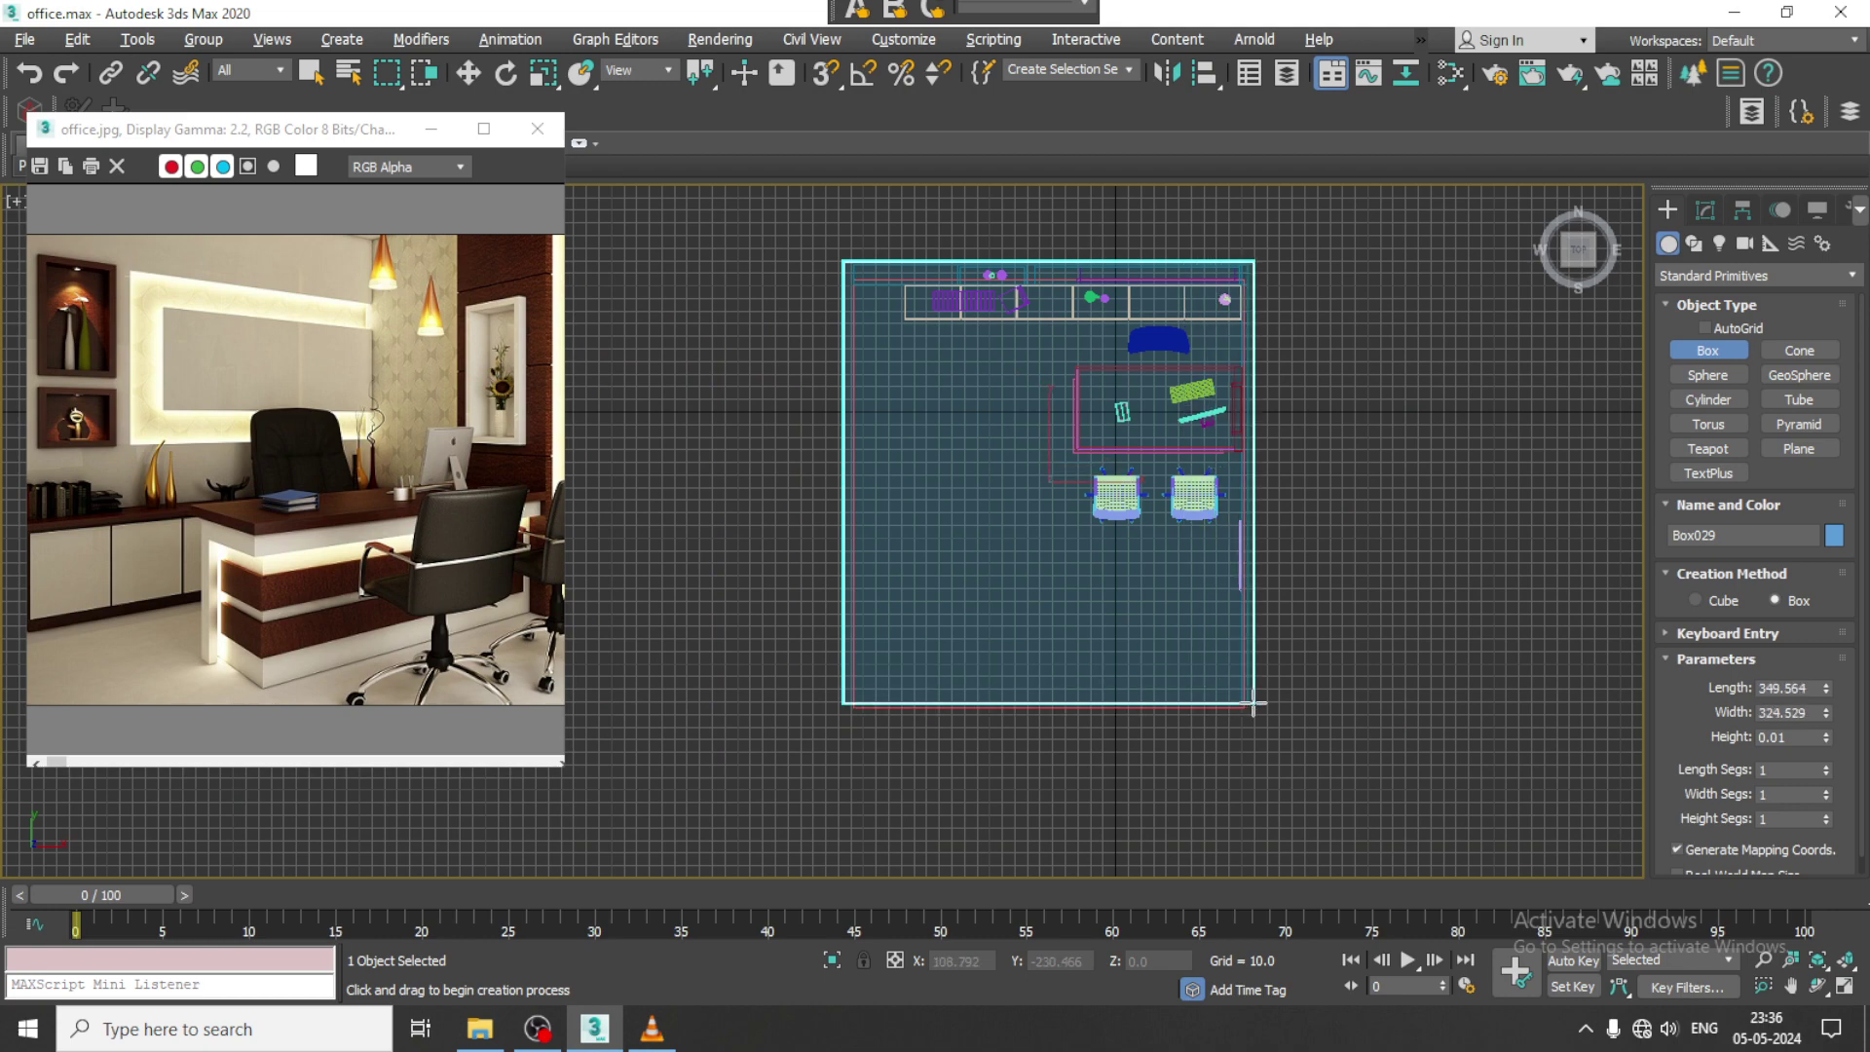
{"action": "left_click", "coordinate": [1254, 696]}
Step: Raise the new box to the top of the walls, at a Z of about 203, as the room's ceiling
{"action": "key", "text": "w"}
{"action": "key", "text": "alt+w"}
{"action": "middle_click", "coordinate": [1257, 696]}
{"action": "key", "text": "alt+w"}
{"action": "middle_click_drag", "start_coordinate": [1266, 690], "coordinate": [1310, 681], "text": "alt"}
{"action": "key", "text": "r"}
{"action": "key", "text": "w"}
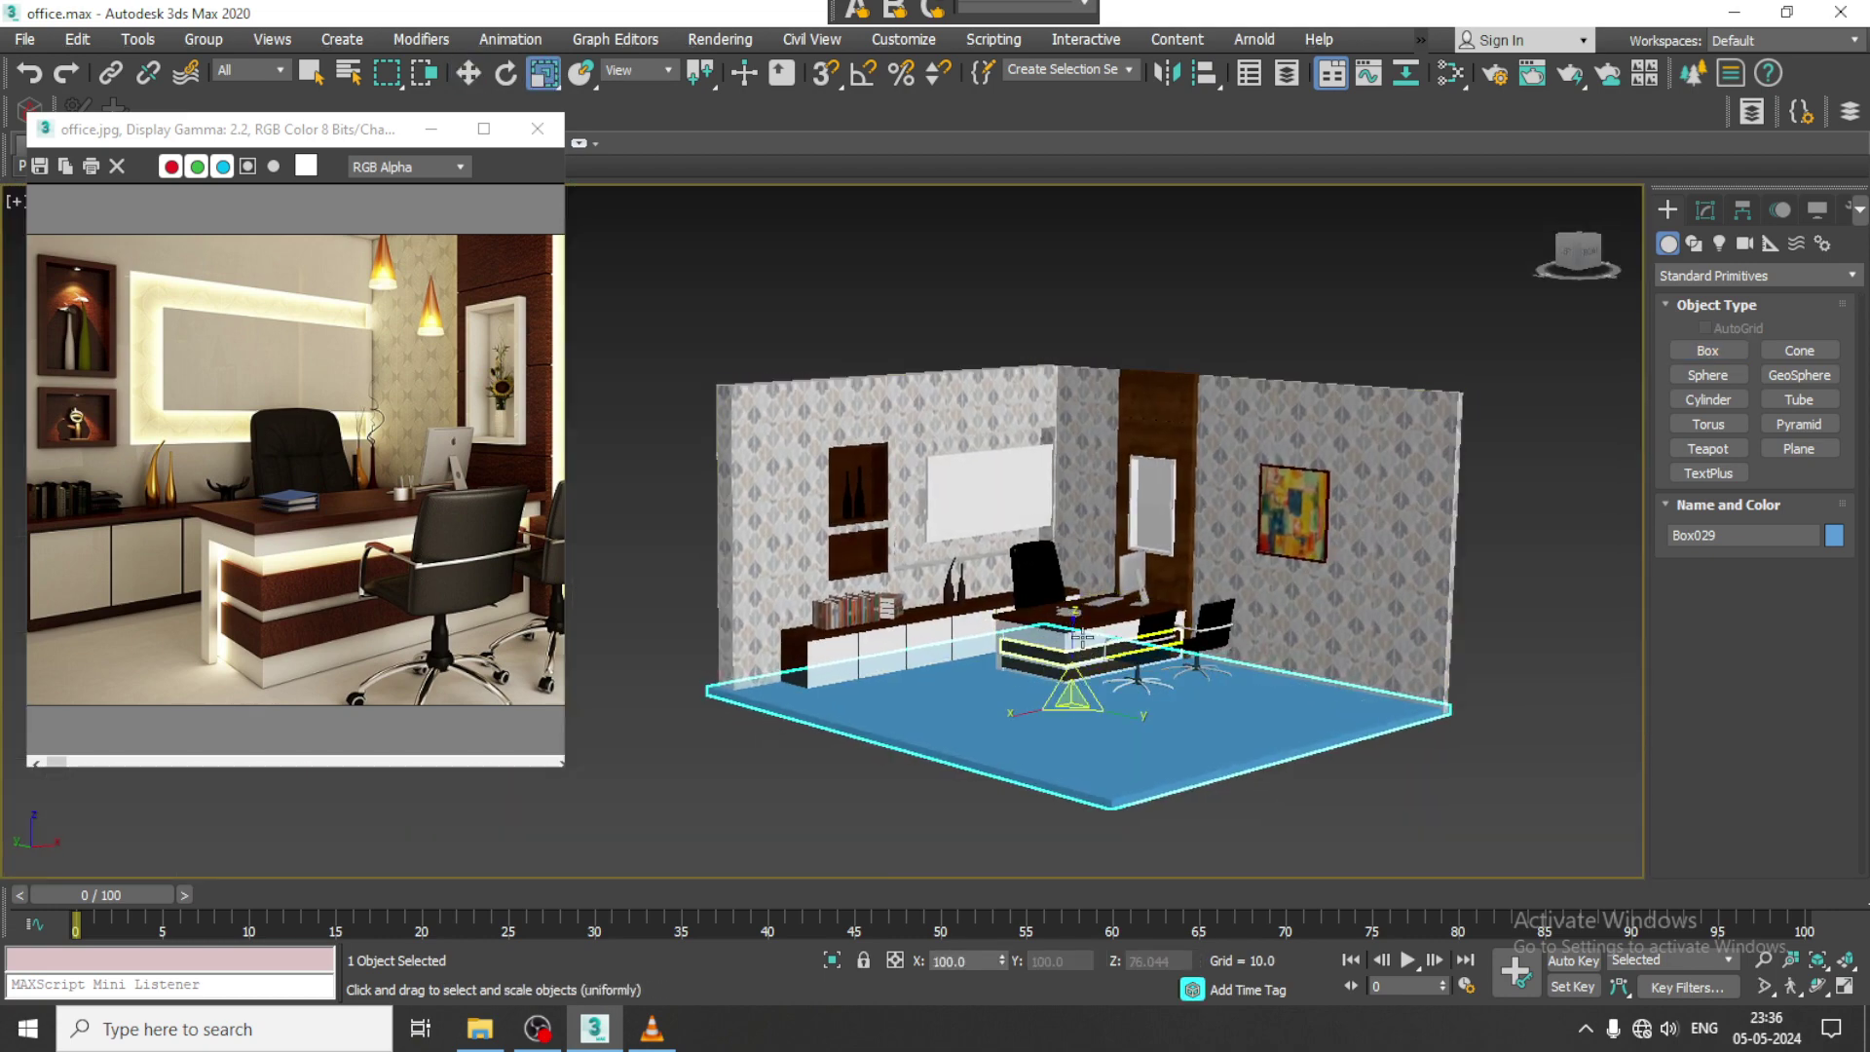
{"action": "left_click_drag", "start_coordinate": [1071, 633], "coordinate": [1116, 324]}
Step: Nudge the ceiling box up about 0.6 units in the Front view so it rests on the wall tops
{"action": "middle_click_drag", "start_coordinate": [1140, 438], "coordinate": [1144, 380], "text": "alt"}
{"action": "scroll", "coordinate": [1148, 380], "scroll_direction": "up", "scroll_amount": 4}
{"action": "key", "text": "alt+w"}
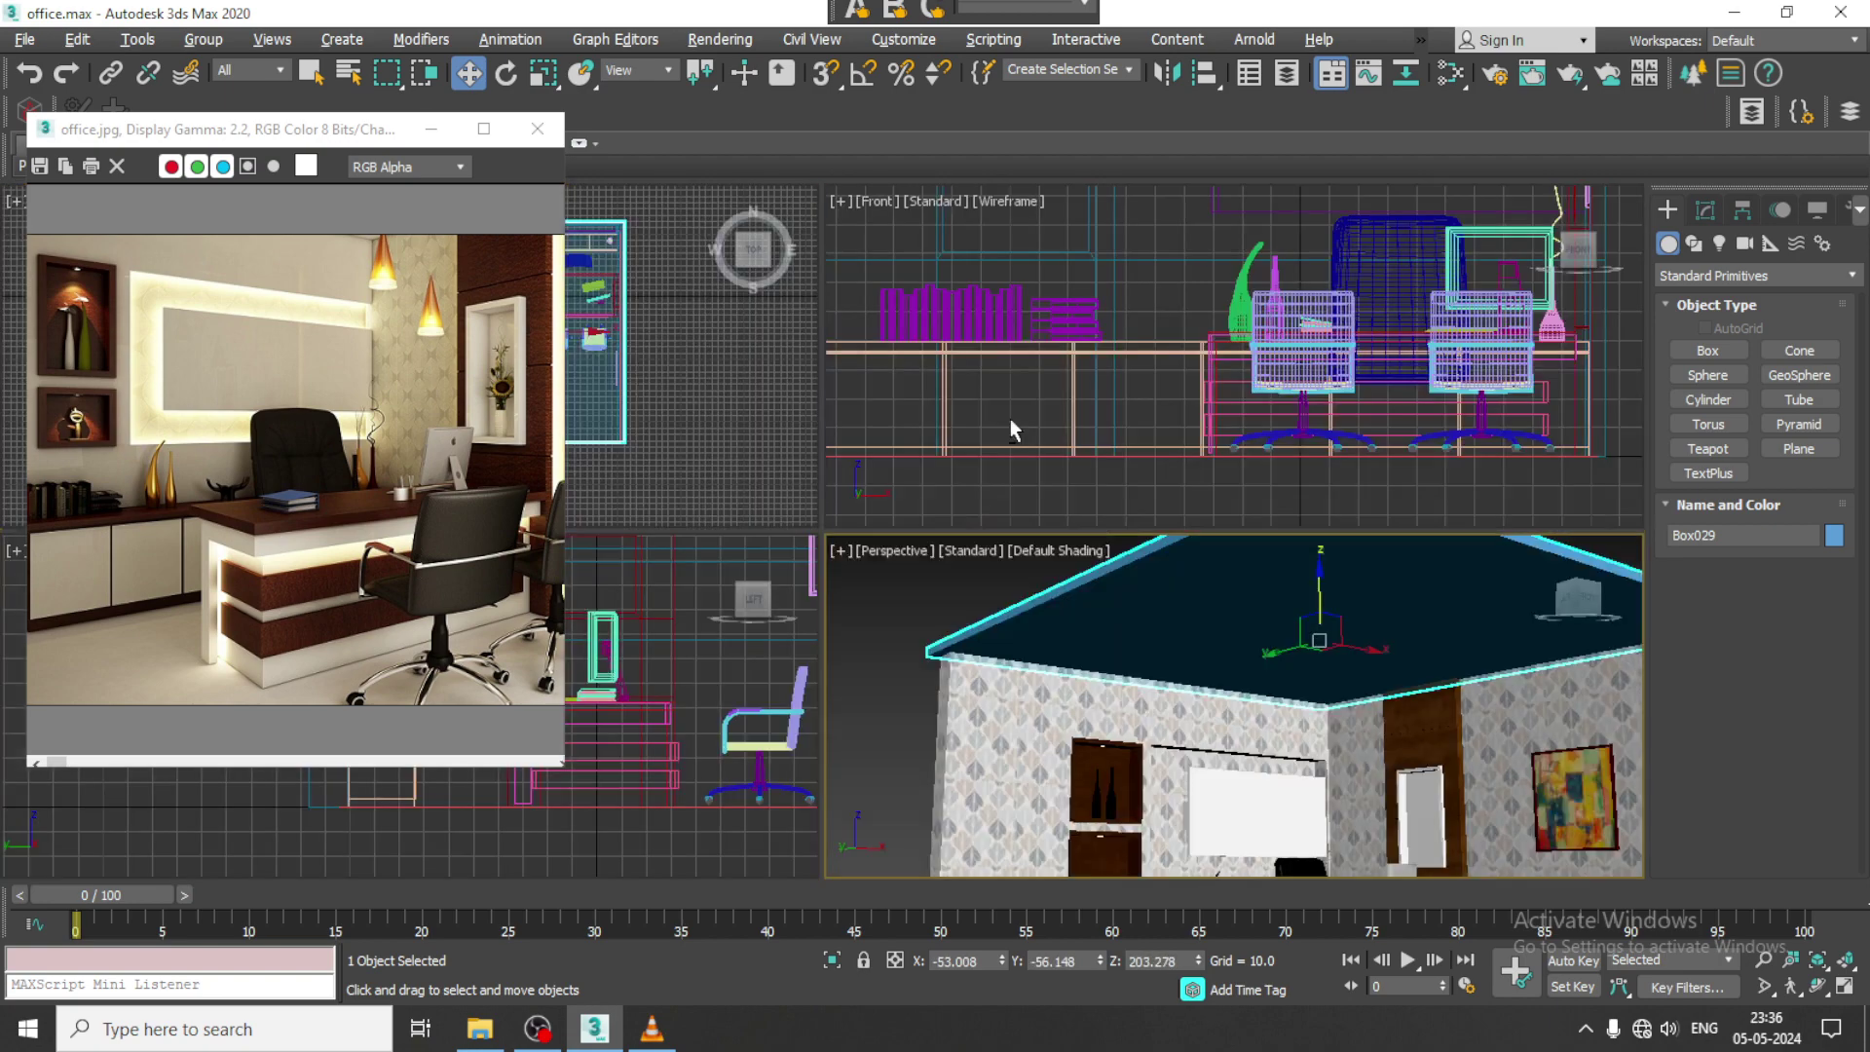
{"action": "middle_click_drag", "start_coordinate": [1253, 362], "coordinate": [1225, 361]}
{"action": "key", "text": "alt+w"}
{"action": "scroll", "coordinate": [1181, 418], "scroll_direction": "up", "scroll_amount": 10}
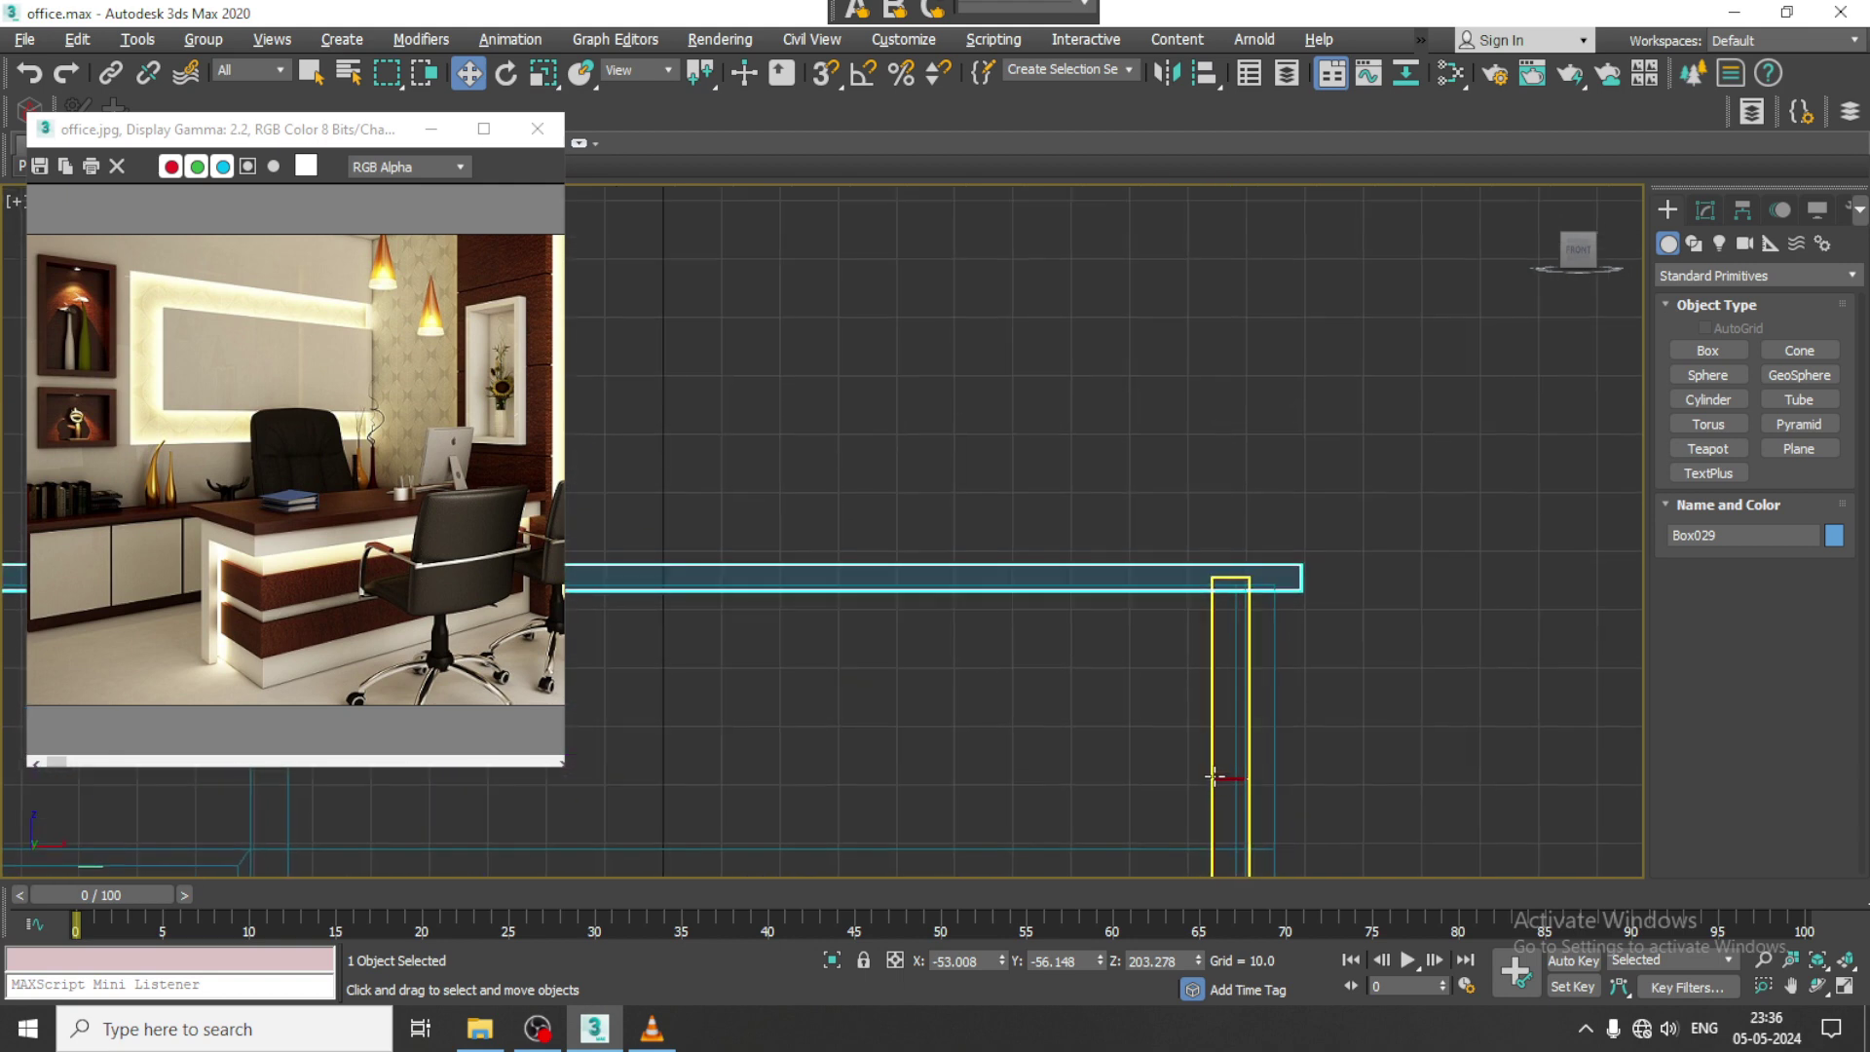
{"action": "scroll", "coordinate": [1075, 606], "scroll_direction": "down", "scroll_amount": 5}
{"action": "scroll", "coordinate": [937, 595], "scroll_direction": "up", "scroll_amount": 3}
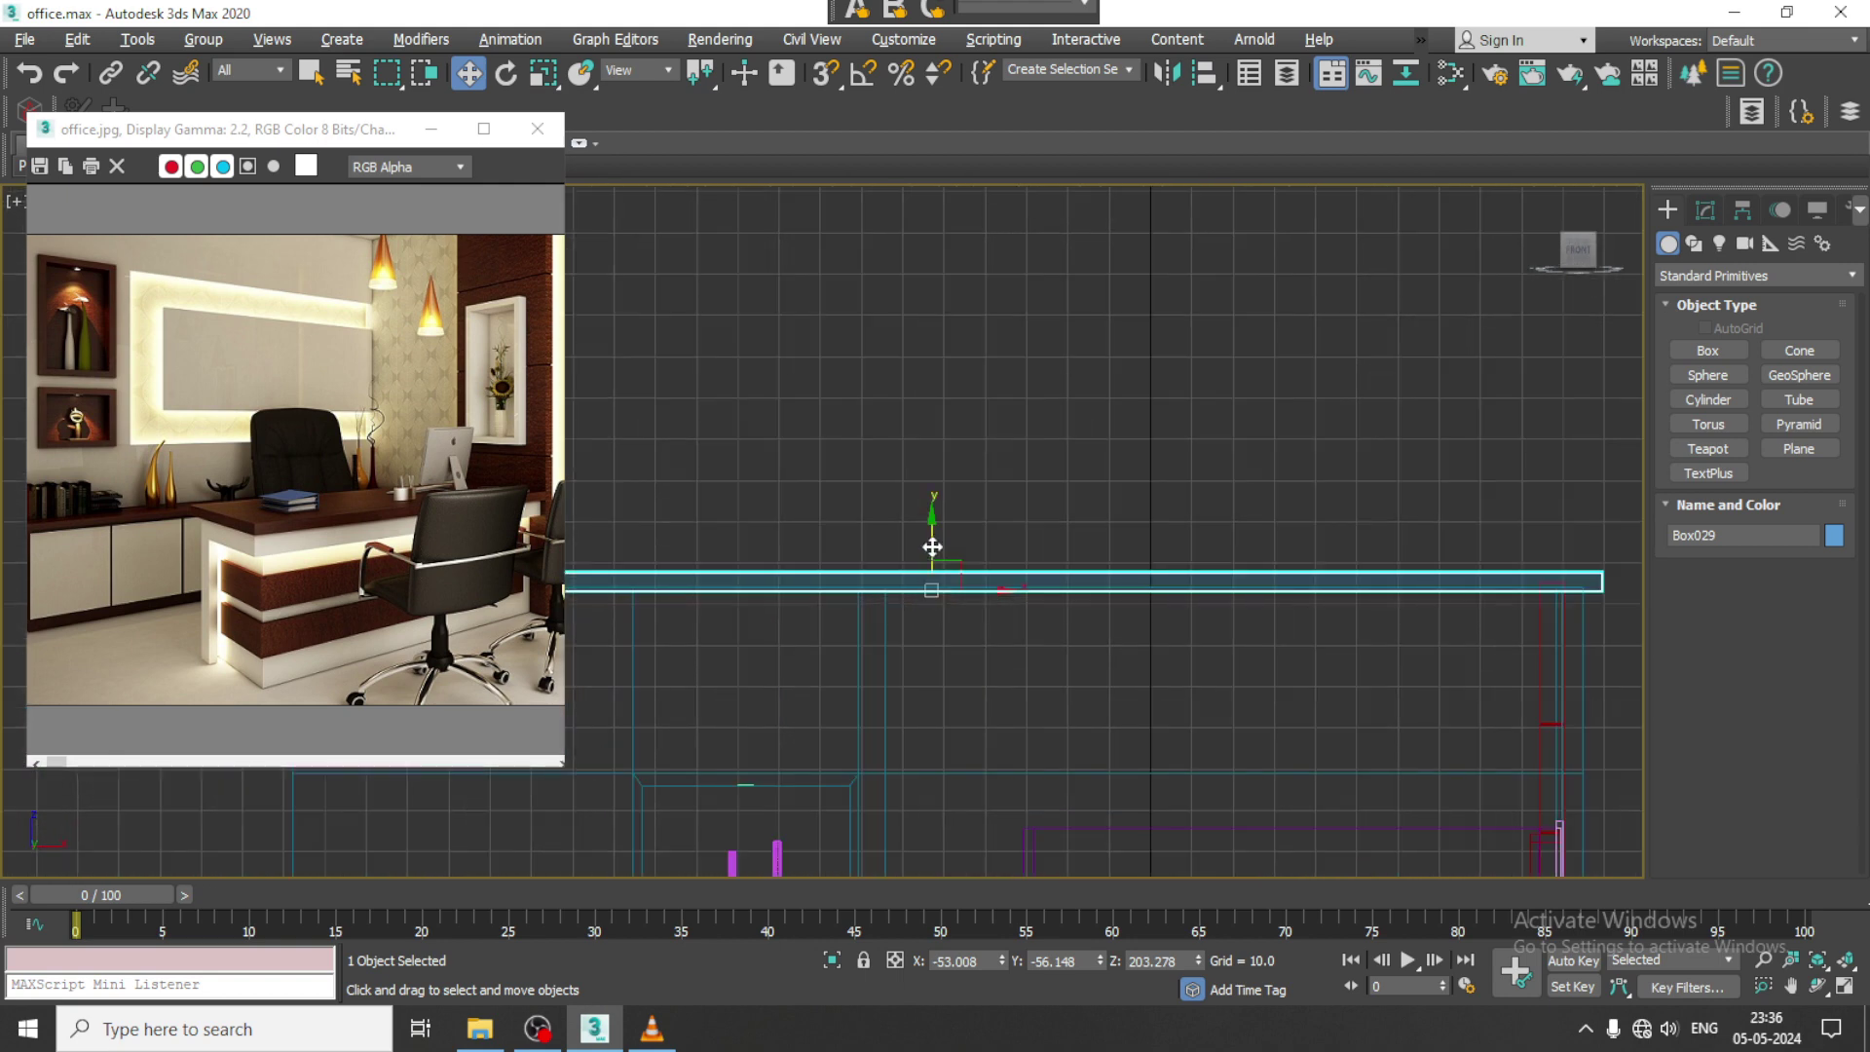
{"action": "left_click_drag", "start_coordinate": [932, 545], "coordinate": [932, 544]}
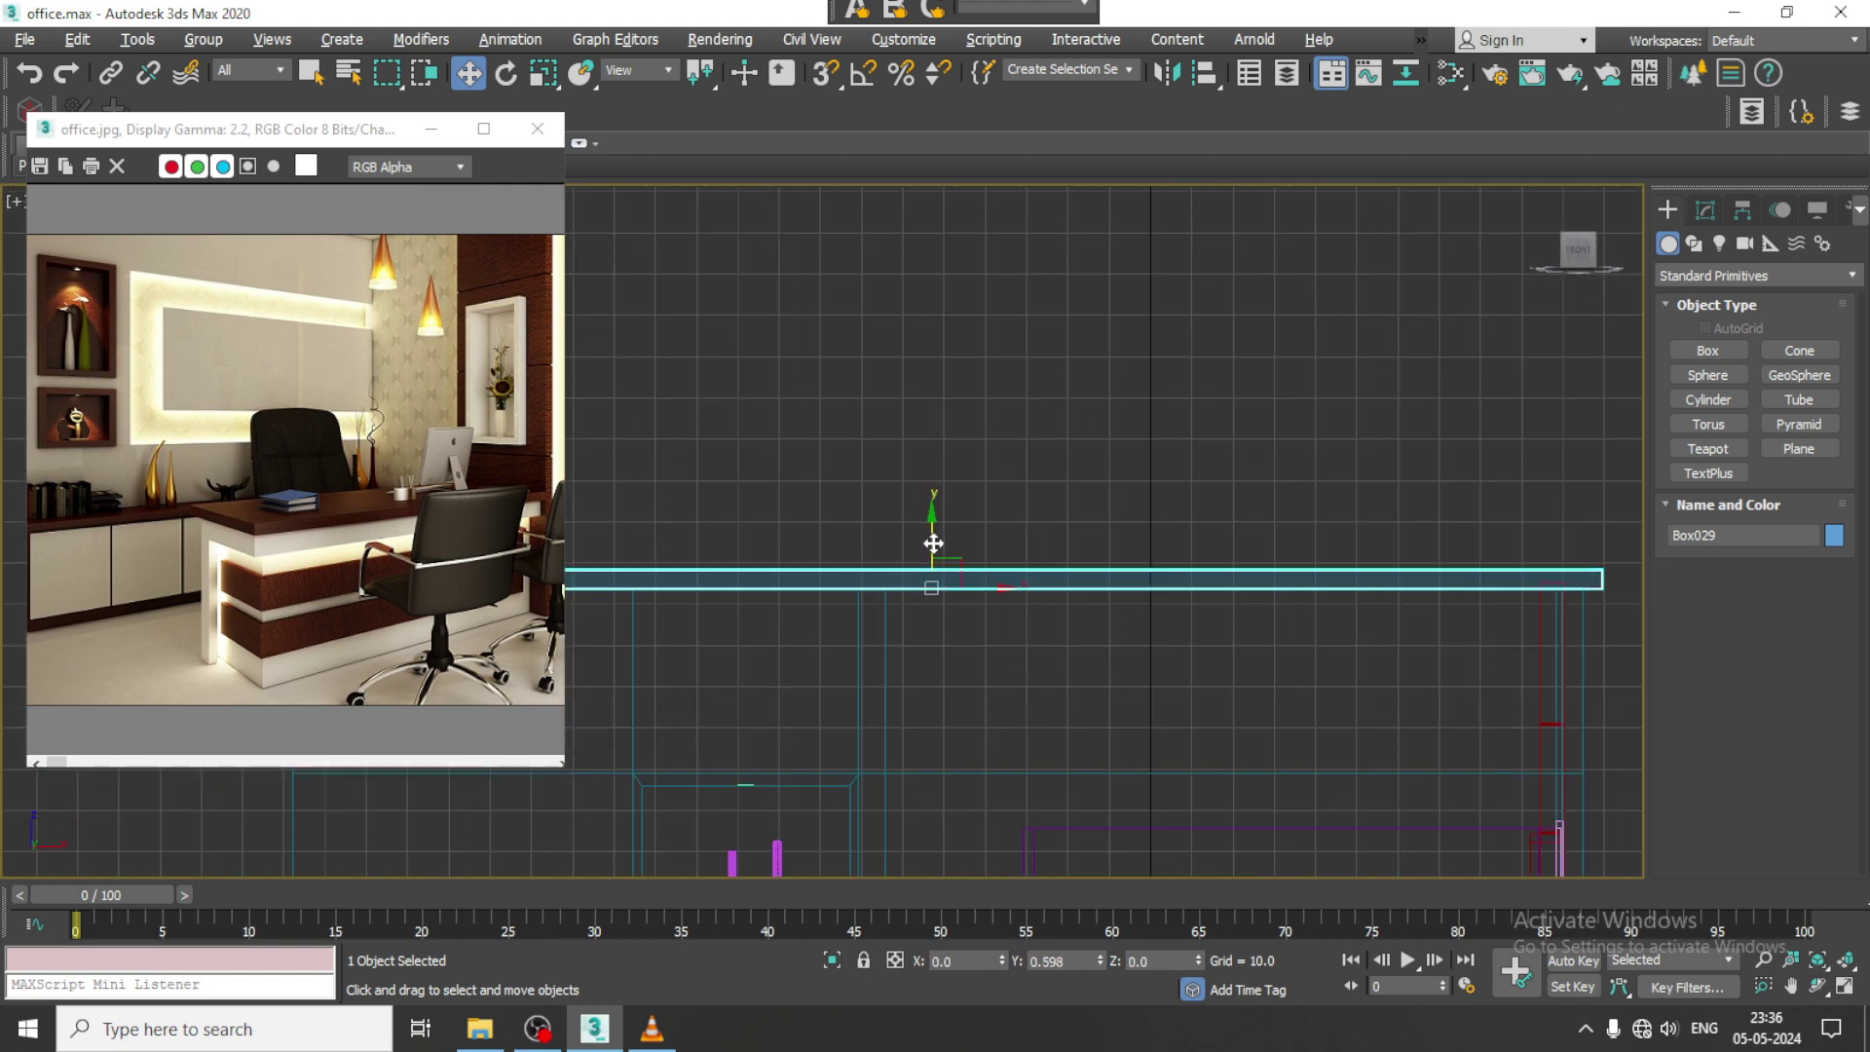
Step: Add a new VRayMtl in the Slate Material Editor's empty area and open its parameters
{"action": "key", "text": "alt+w"}
{"action": "middle_click_drag", "start_coordinate": [1349, 724], "coordinate": [1305, 716]}
{"action": "key", "text": "alt+w"}
{"action": "middle_click_drag", "start_coordinate": [1243, 650], "coordinate": [1245, 588]}
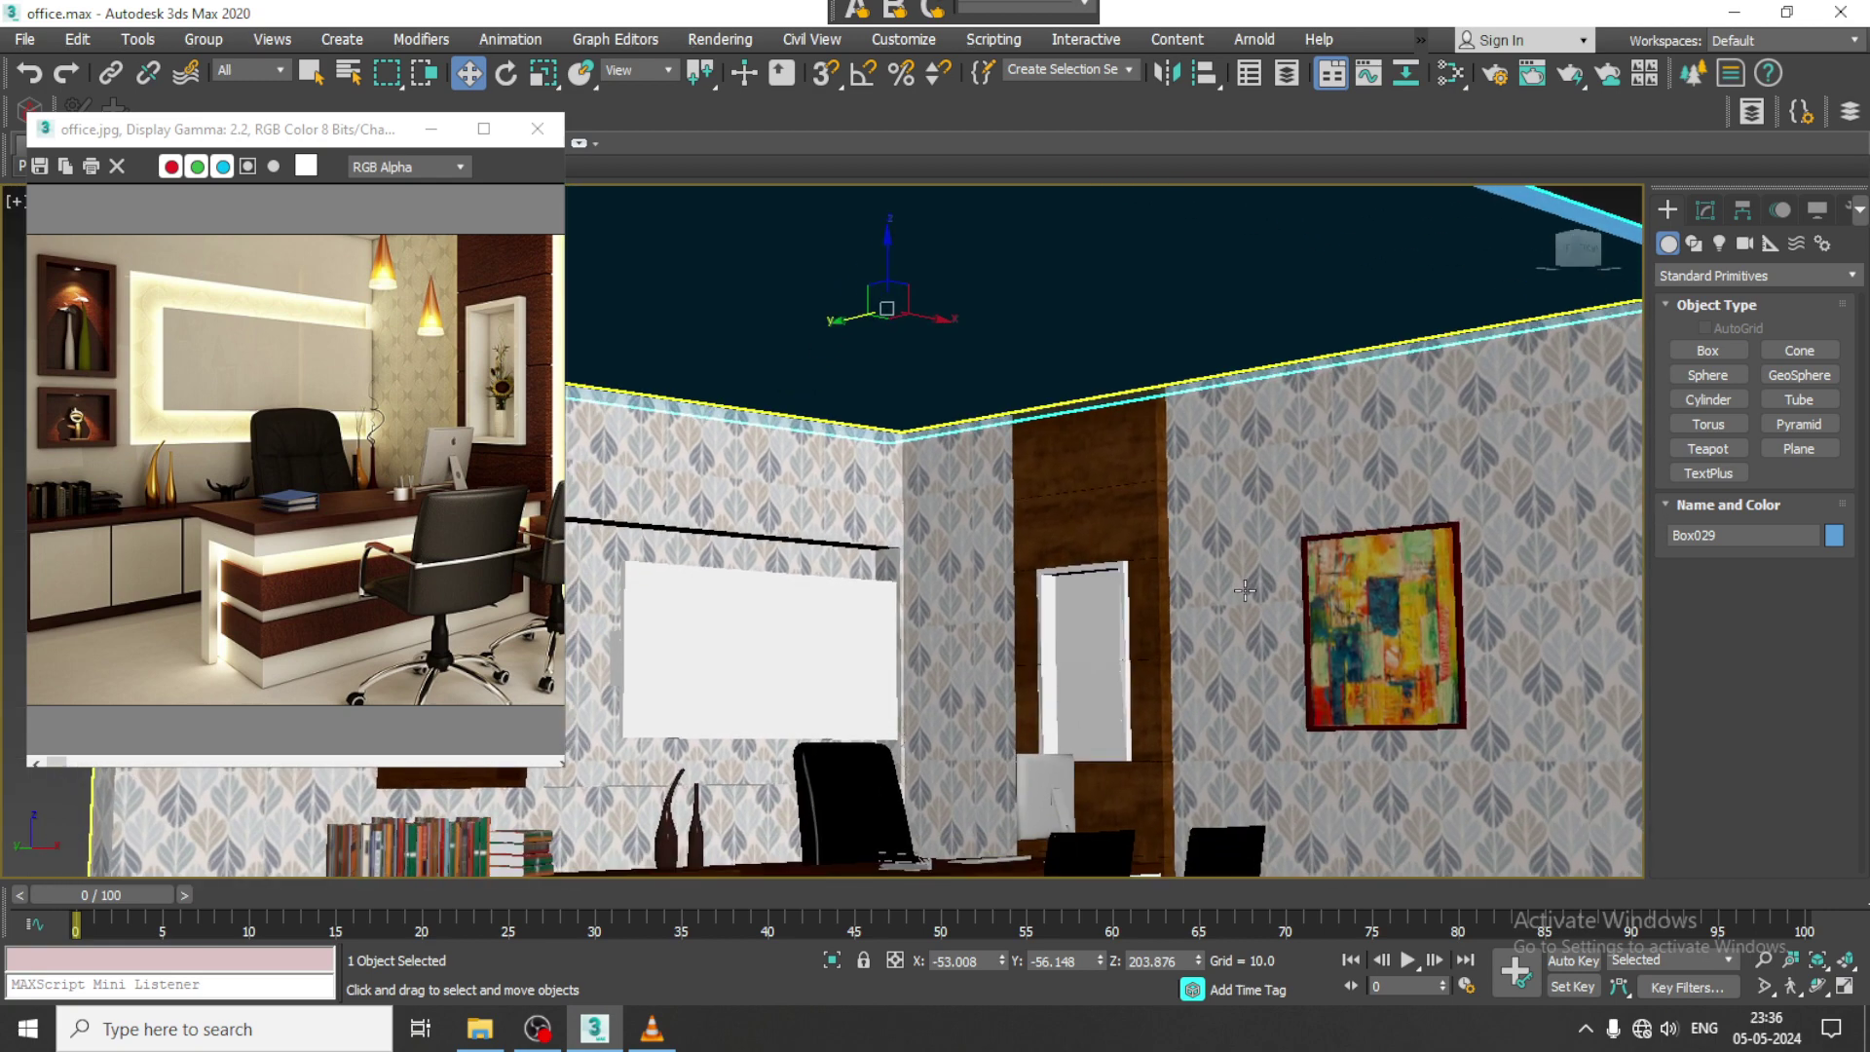
{"action": "key", "text": "m"}
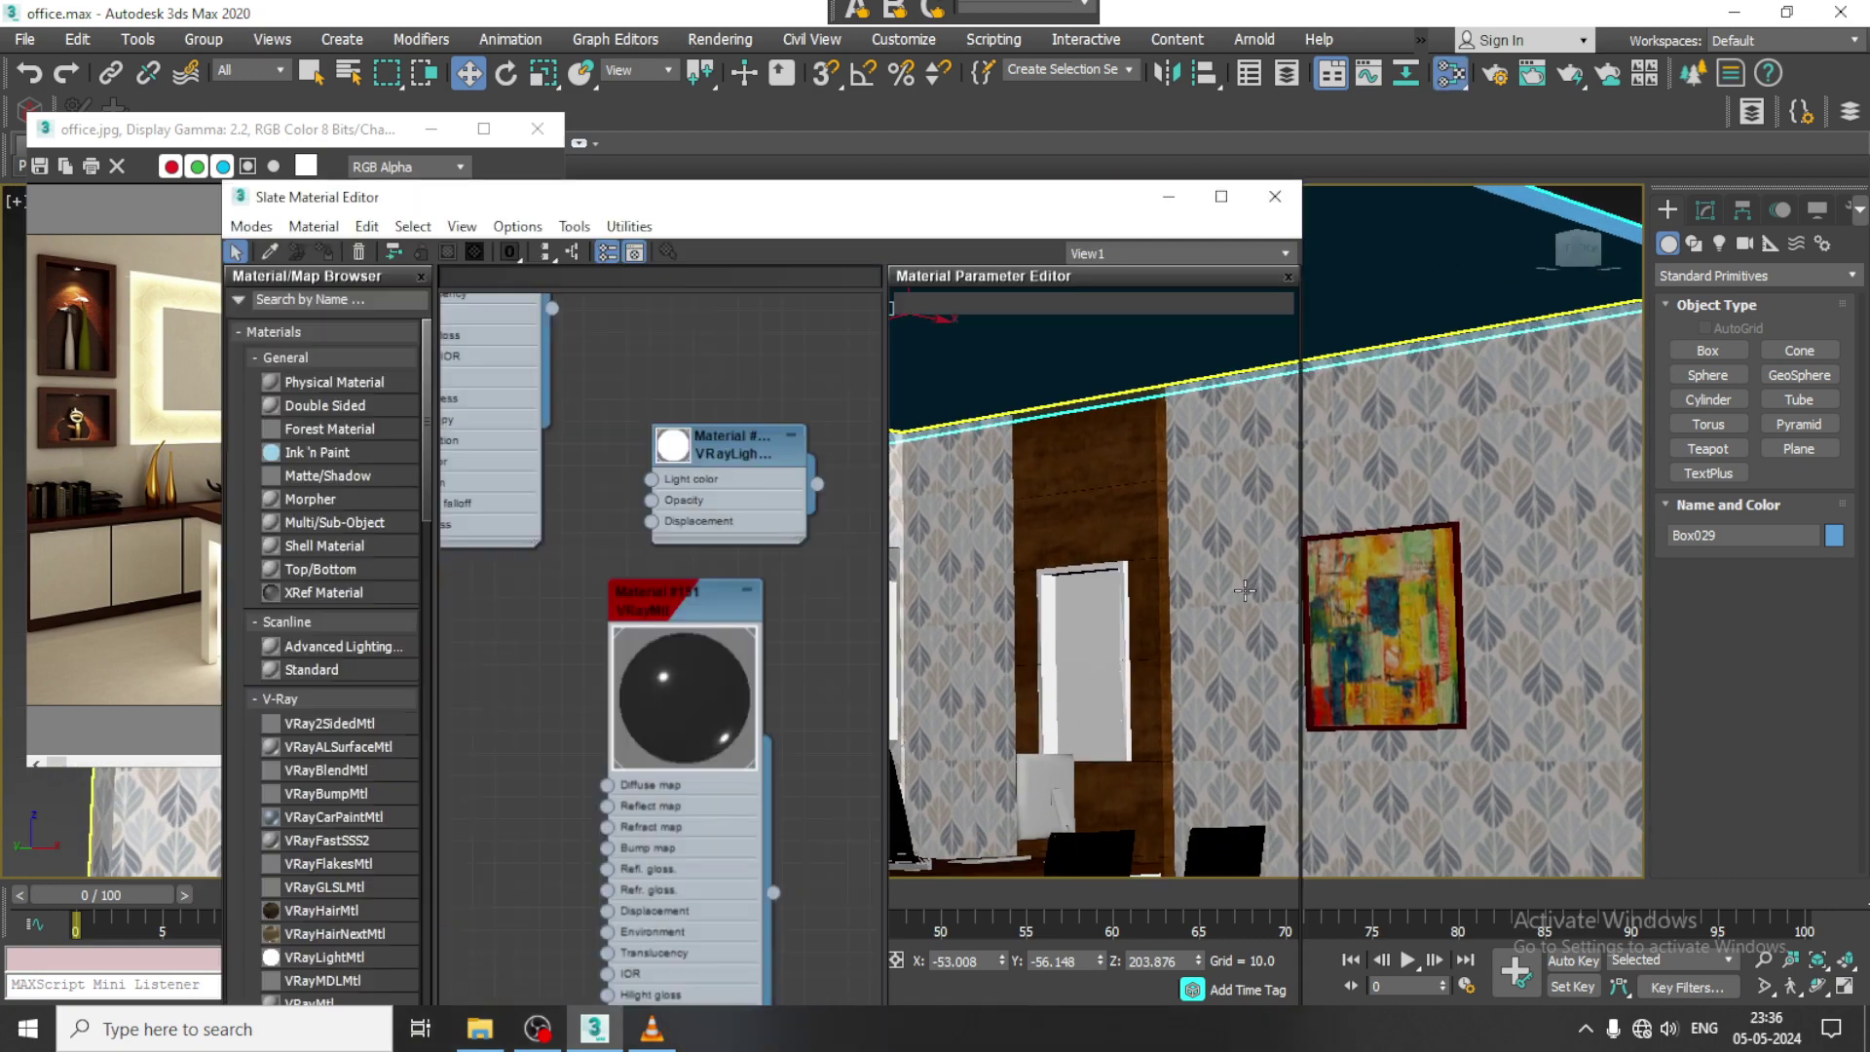
{"action": "middle_click_drag", "start_coordinate": [727, 639], "coordinate": [671, 76]}
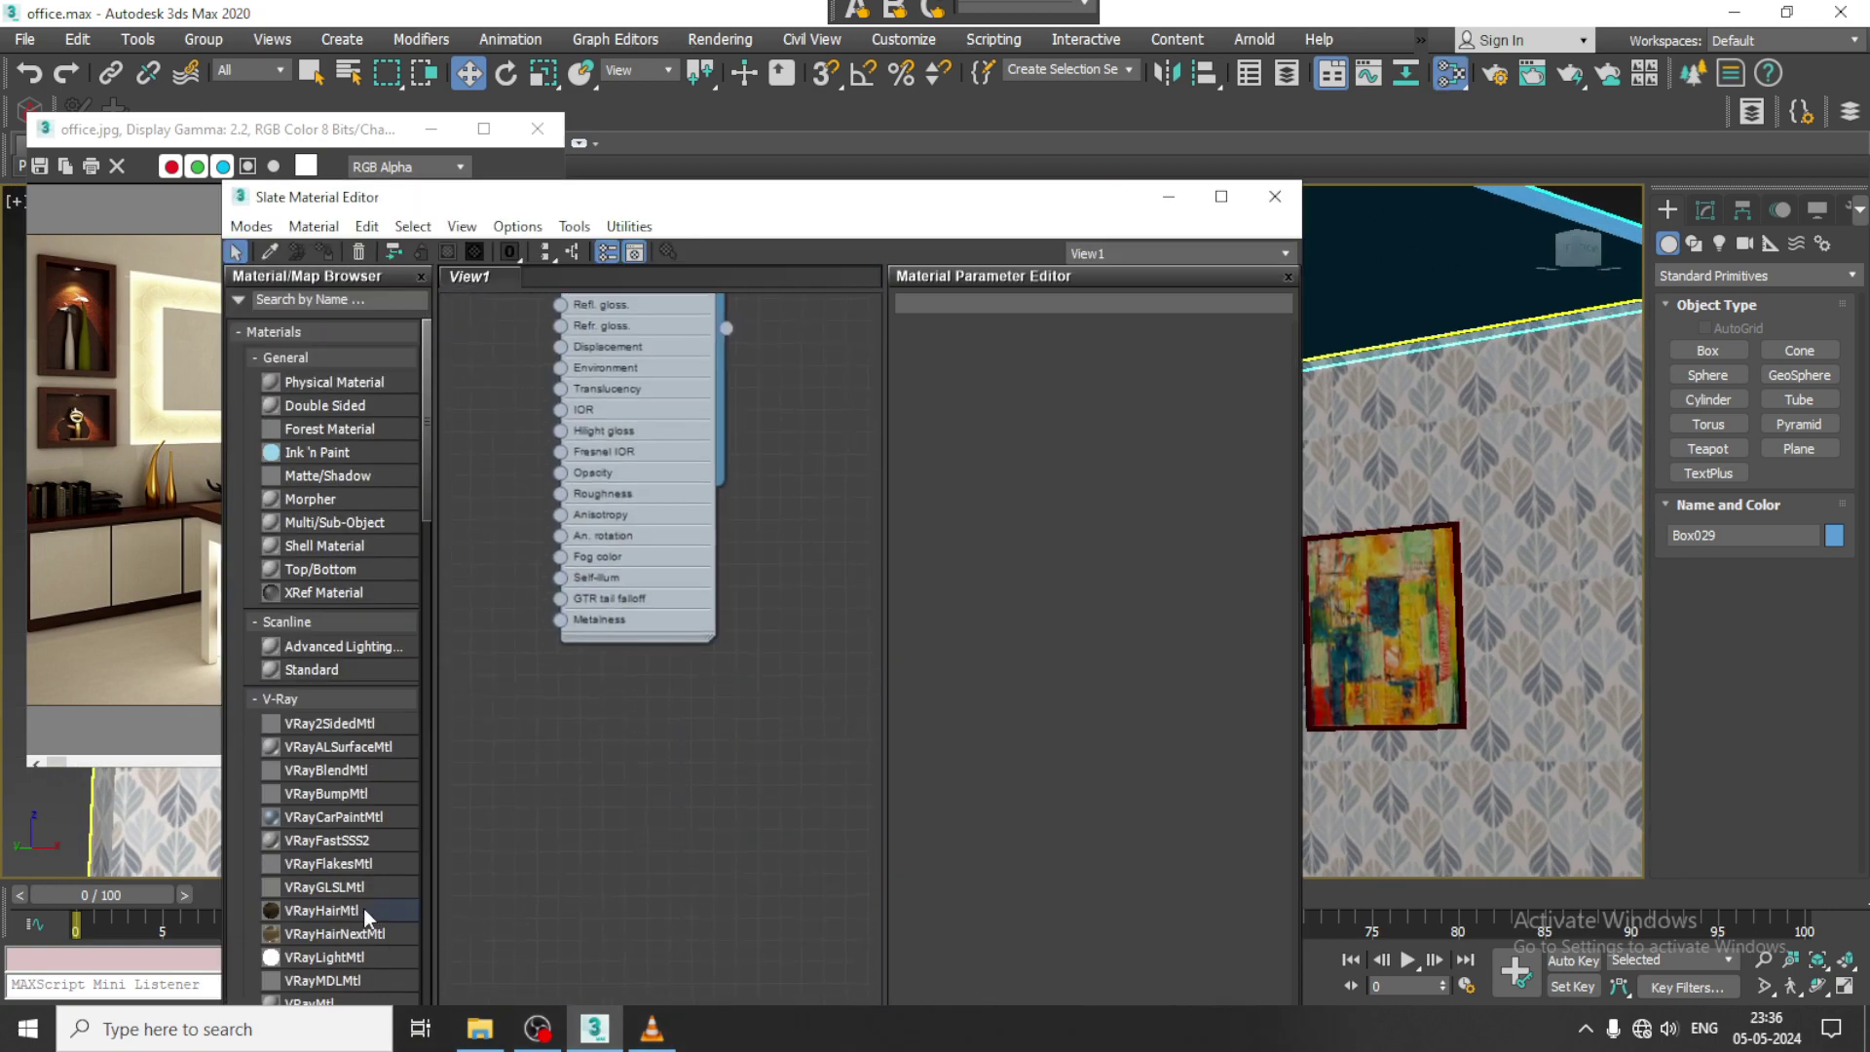
{"action": "scroll", "coordinate": [365, 908], "scroll_direction": "down", "scroll_amount": 3}
{"action": "left_click_drag", "start_coordinate": [318, 920], "coordinate": [725, 756]}
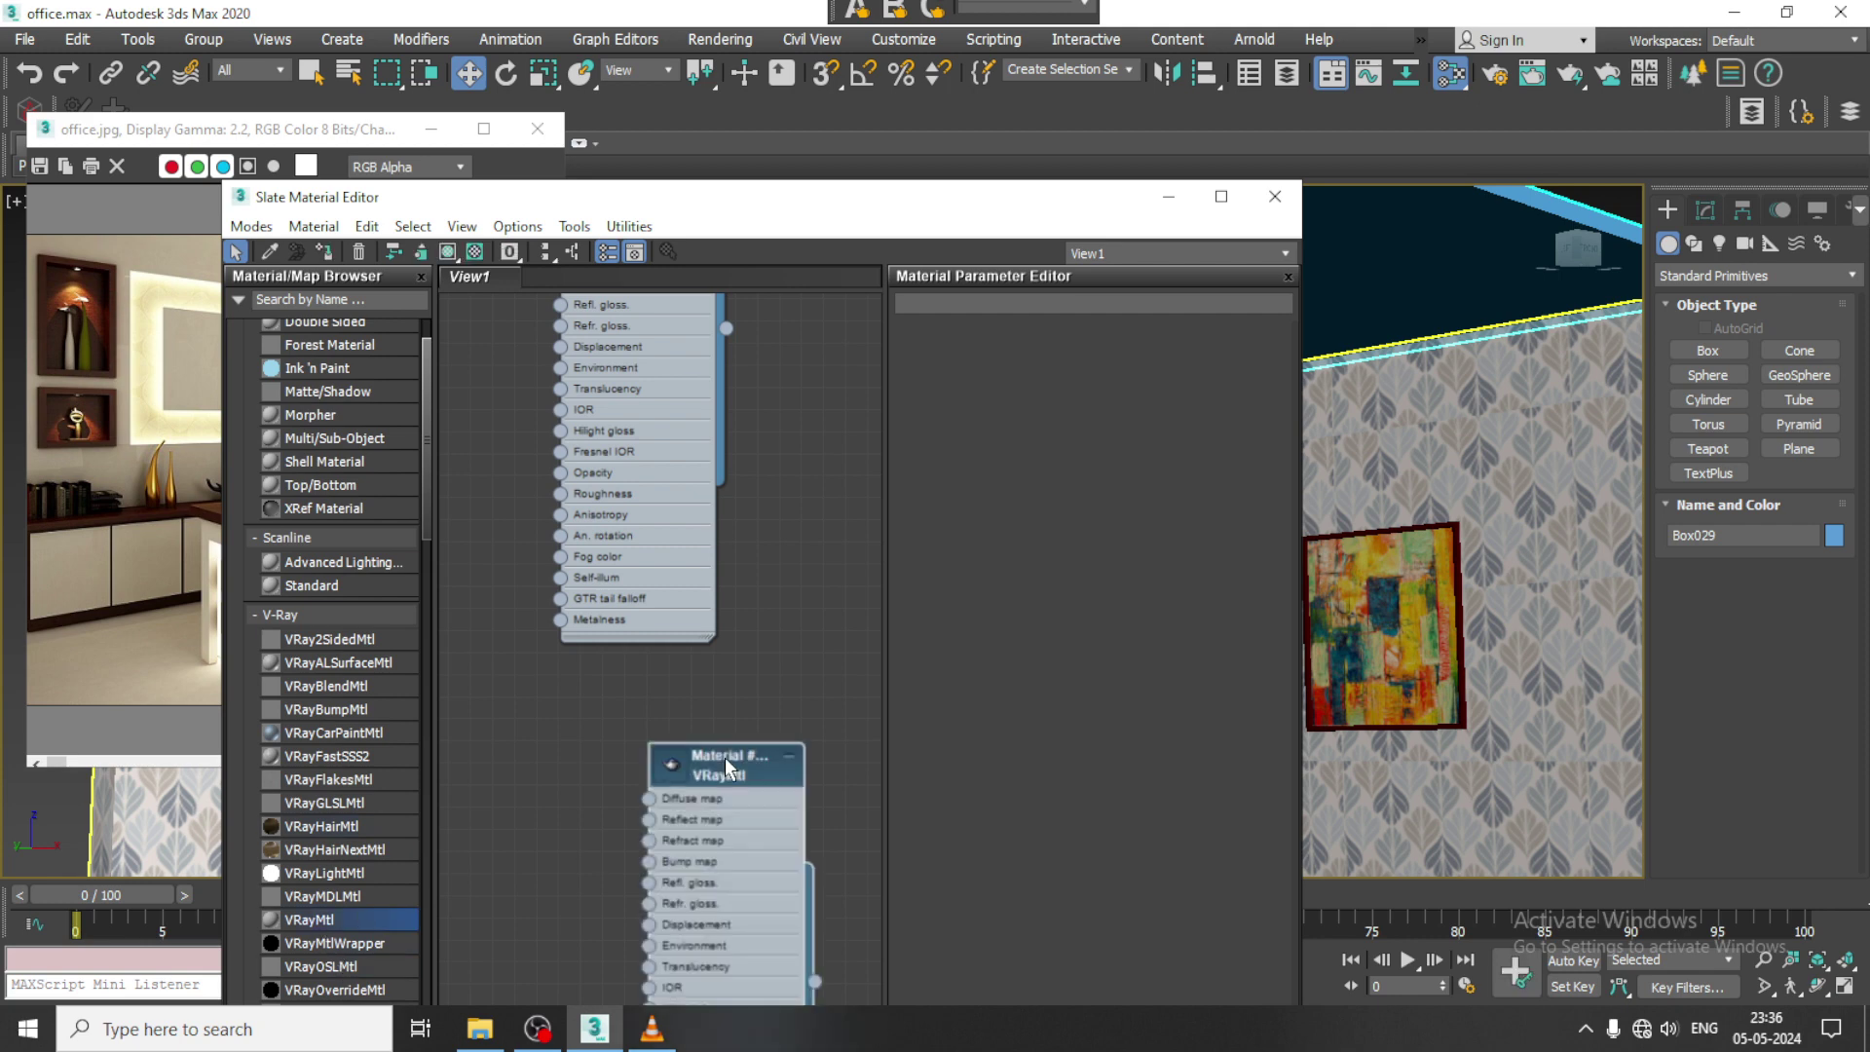
{"action": "double_click", "coordinate": [724, 757]}
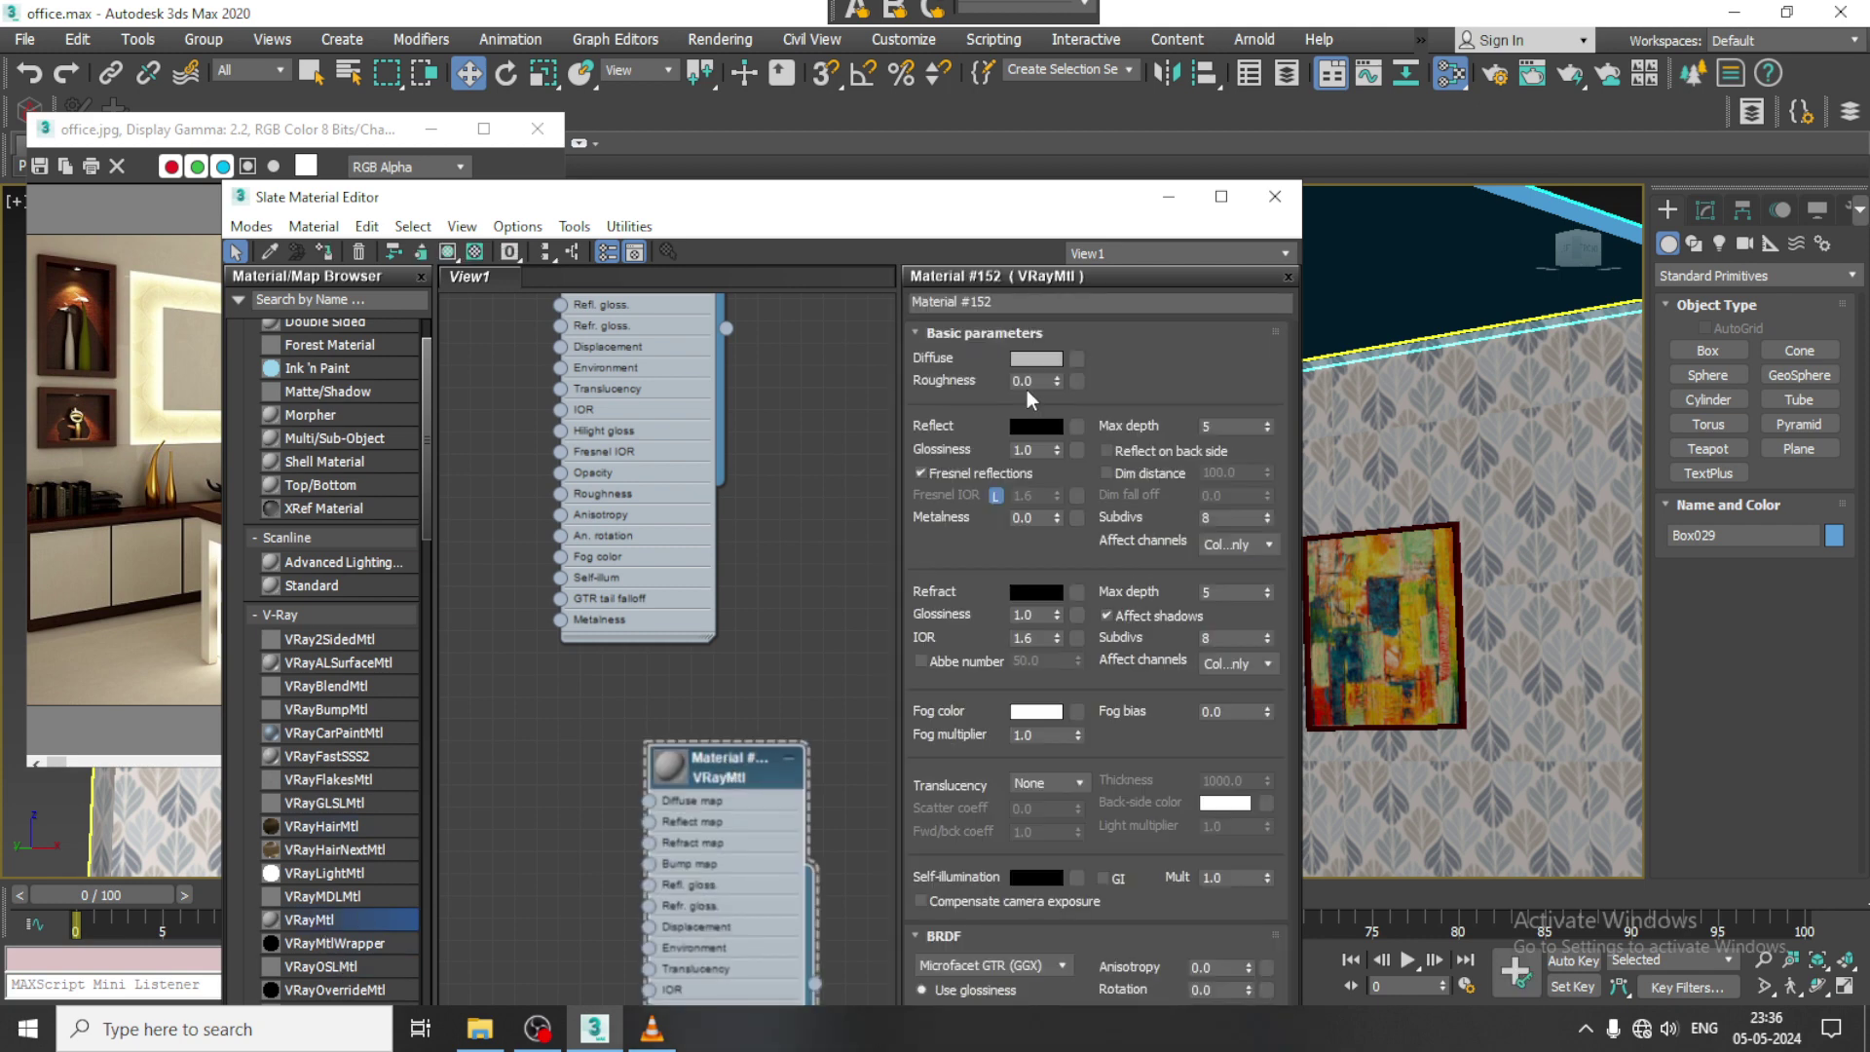
Step: Set the new material's diffuse colour to a light warm beige, assign it to the ceiling box, and minimize the material editor
{"action": "left_click", "coordinate": [1053, 357]}
{"action": "left_click_drag", "start_coordinate": [692, 256], "coordinate": [692, 336]}
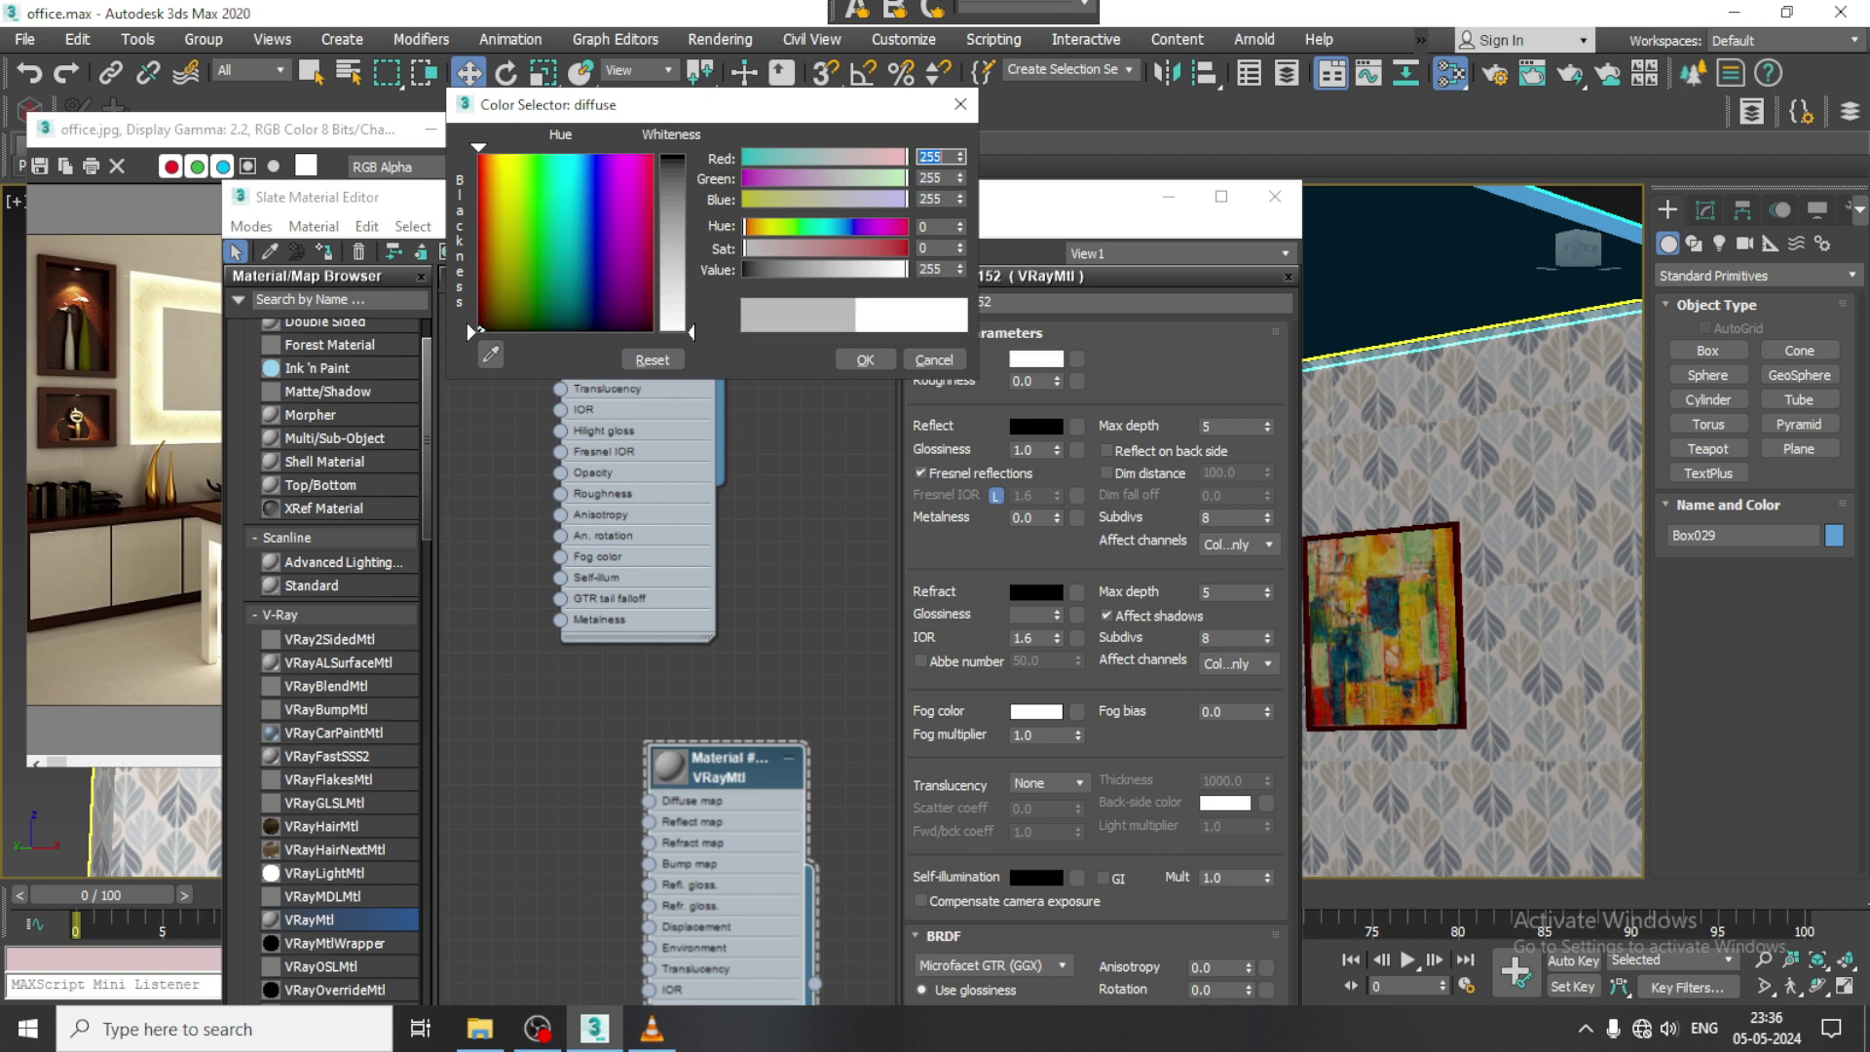
{"action": "left_click_drag", "start_coordinate": [507, 273], "coordinate": [493, 268]}
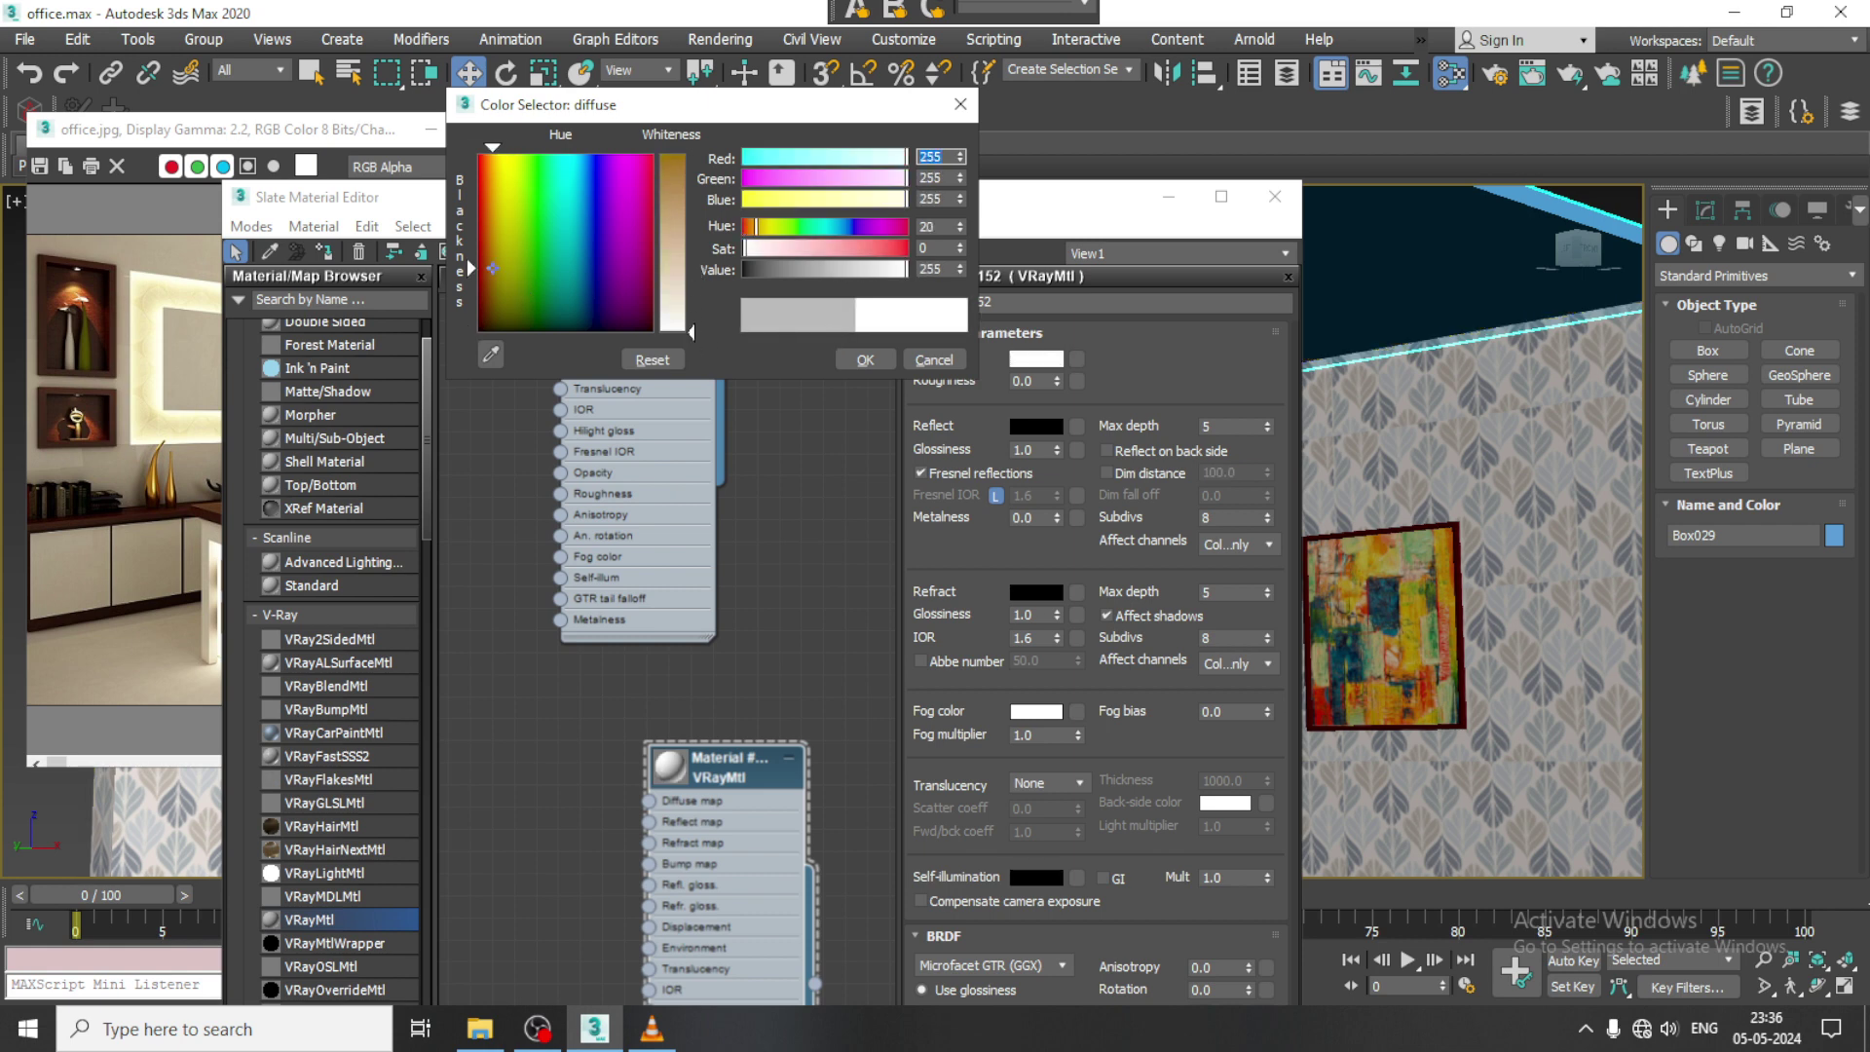
{"action": "left_click_drag", "start_coordinate": [667, 306], "coordinate": [667, 290]}
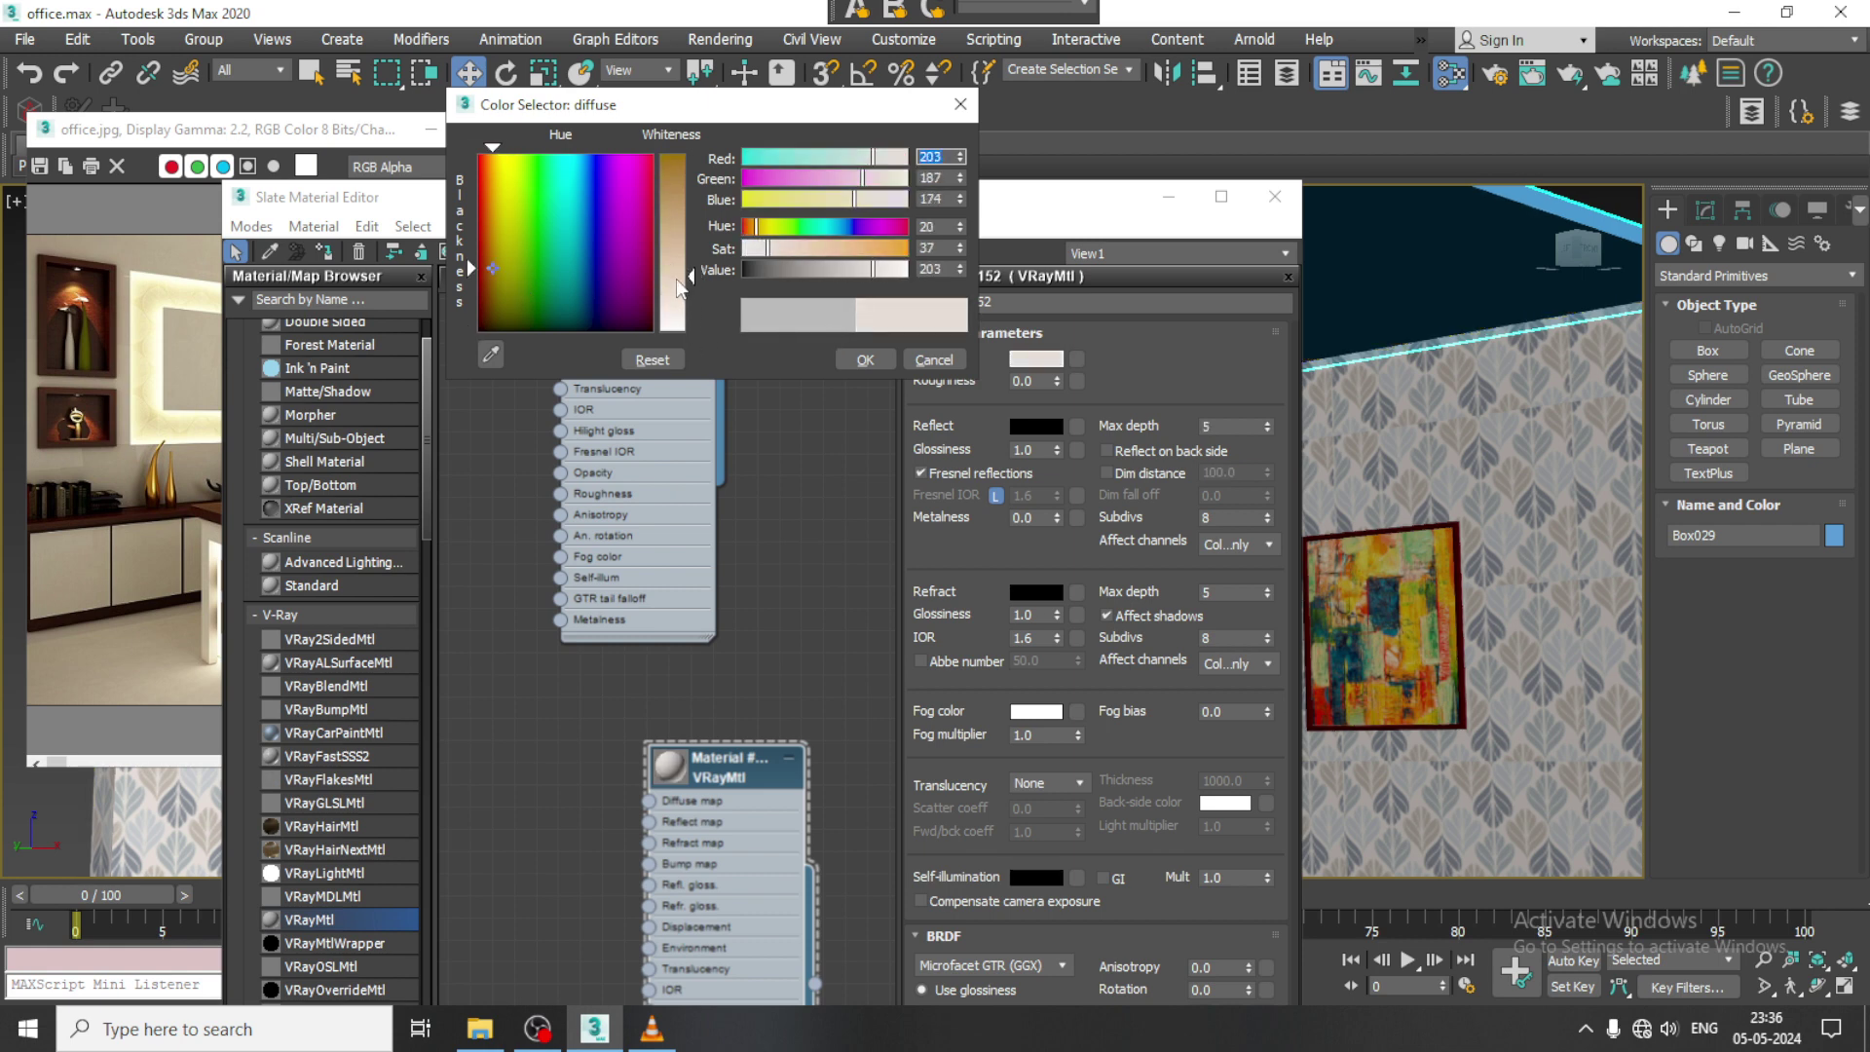
{"action": "left_click", "coordinate": [865, 359]}
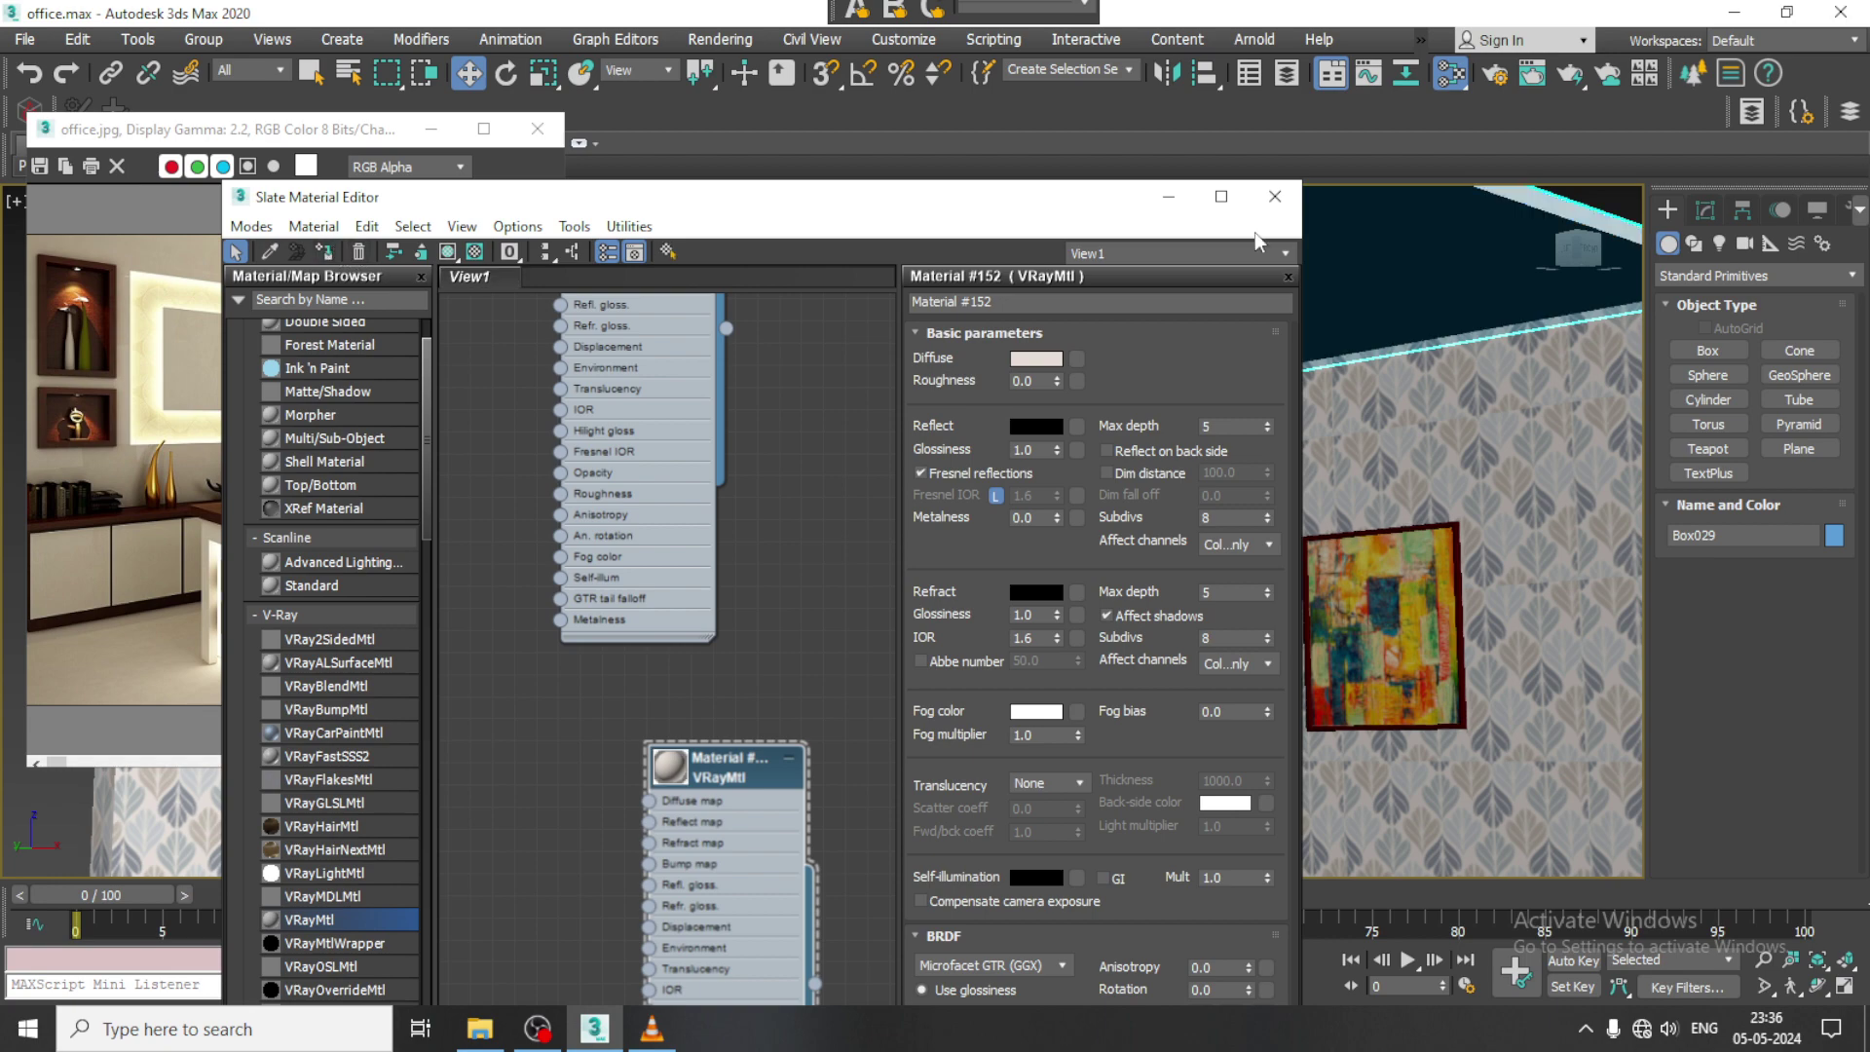
{"action": "left_click", "coordinate": [1168, 195]}
{"action": "scroll", "coordinate": [1215, 354], "scroll_direction": "down", "scroll_amount": 5}
{"action": "left_click", "coordinate": [1359, 317]}
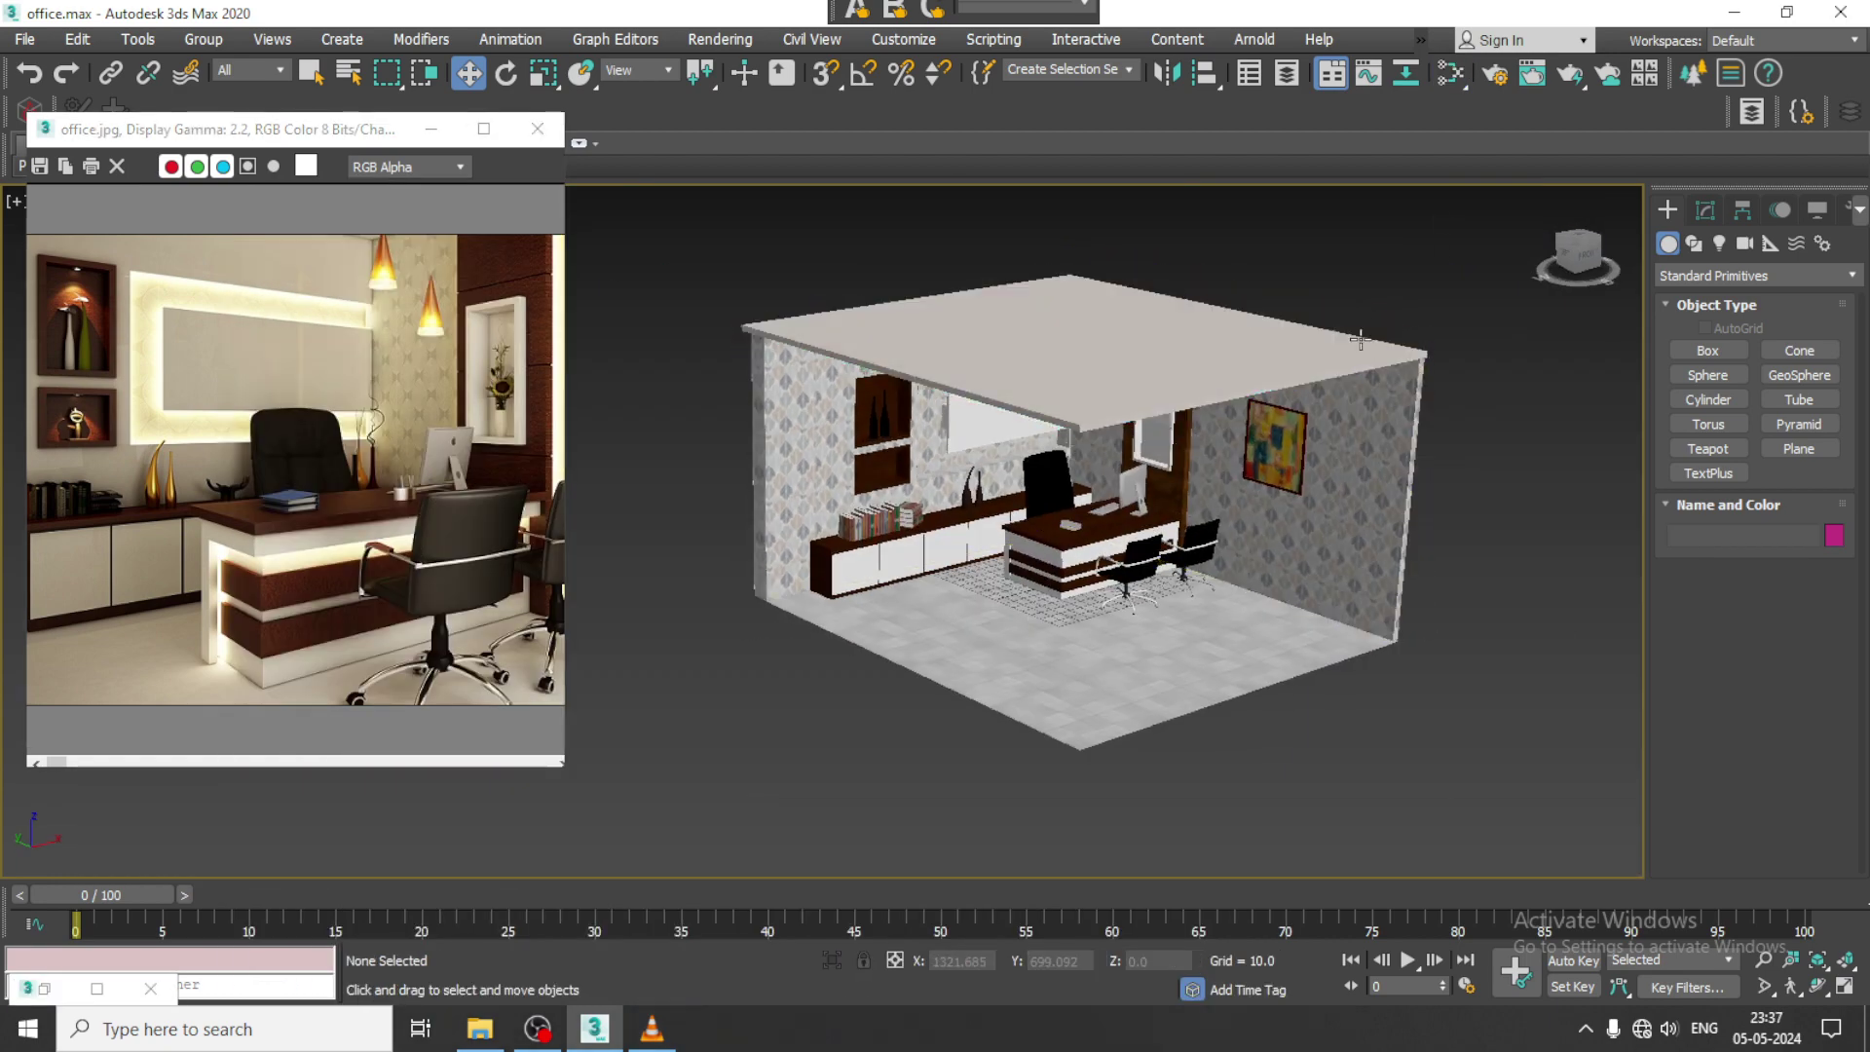
Step: Select the wheels and covers of three neighbouring casters on the nearer visitor chair's base
{"action": "middle_click_drag", "start_coordinate": [1266, 429], "coordinate": [1227, 366], "text": "alt"}
{"action": "scroll", "coordinate": [1169, 409], "scroll_direction": "up", "scroll_amount": 5}
{"action": "mouse_move", "coordinate": [1078, 575]}
{"action": "middle_mouse_down"}
{"action": "mouse_move", "coordinate": [1102, 472]}
{"action": "mouse_move", "coordinate": [1066, 591]}
{"action": "middle_mouse_up"}
{"action": "scroll", "coordinate": [1102, 472], "scroll_direction": "up", "scroll_amount": 6}
{"action": "scroll", "coordinate": [1052, 367], "scroll_direction": "down", "scroll_amount": 2}
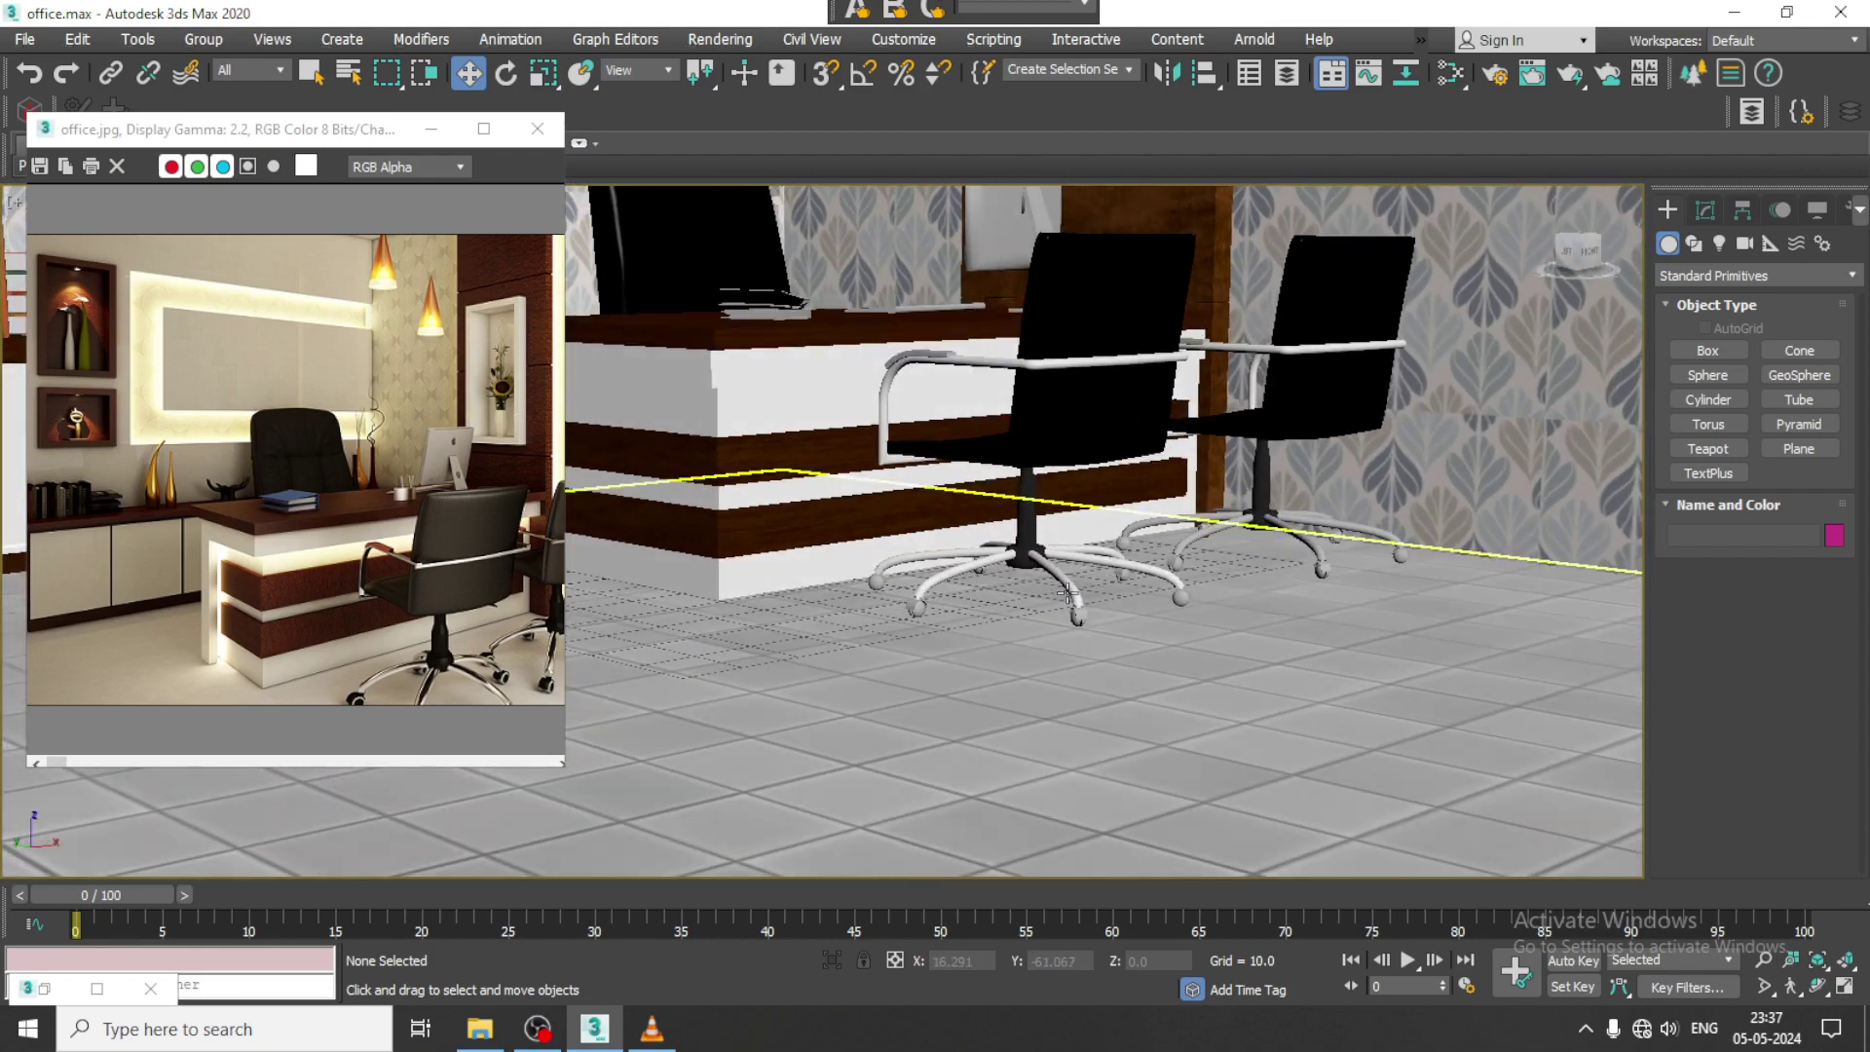
{"action": "scroll", "coordinate": [1073, 611], "scroll_direction": "up", "scroll_amount": 4}
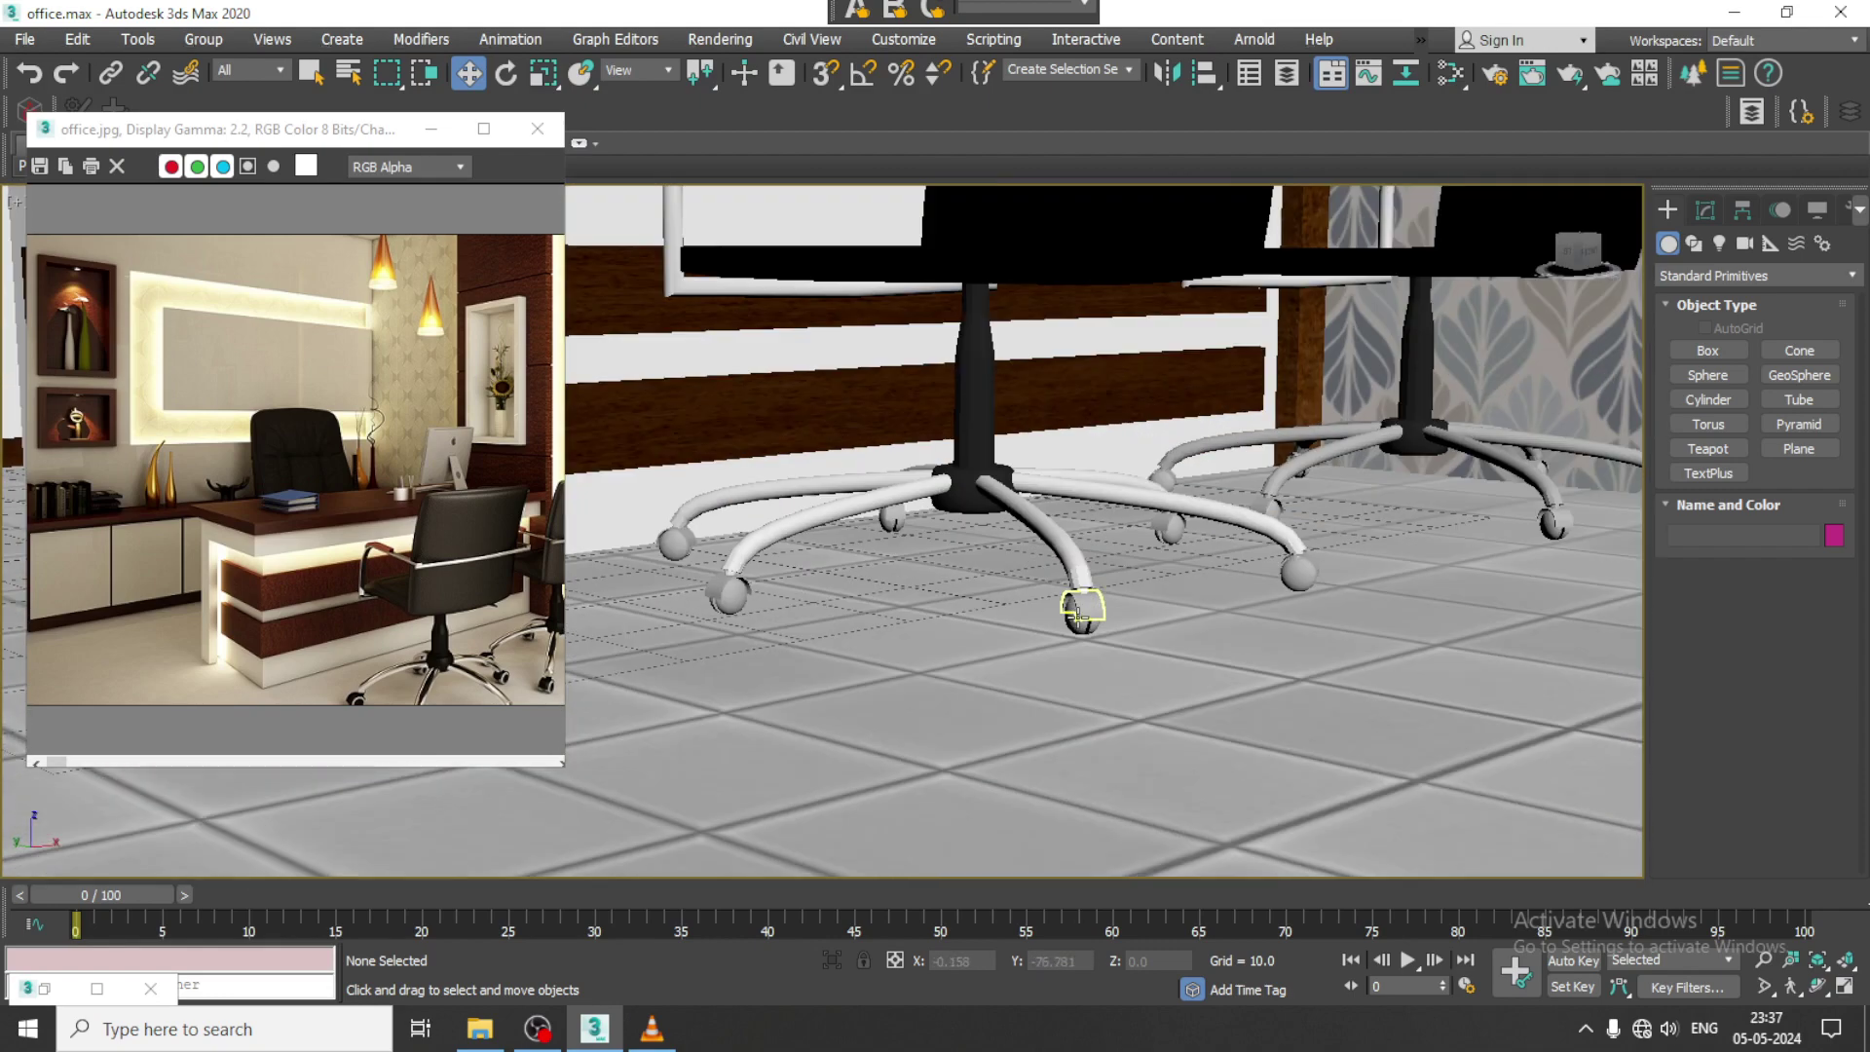
{"action": "left_click", "coordinate": [1079, 614]}
{"action": "left_click", "coordinate": [1081, 621], "text": "ctrl"}
{"action": "middle_click_drag", "start_coordinate": [1081, 622], "coordinate": [1447, 500], "text": "alt"}
{"action": "left_click", "coordinate": [902, 532], "text": "ctrl"}
{"action": "left_click", "coordinate": [913, 548], "text": "ctrl"}
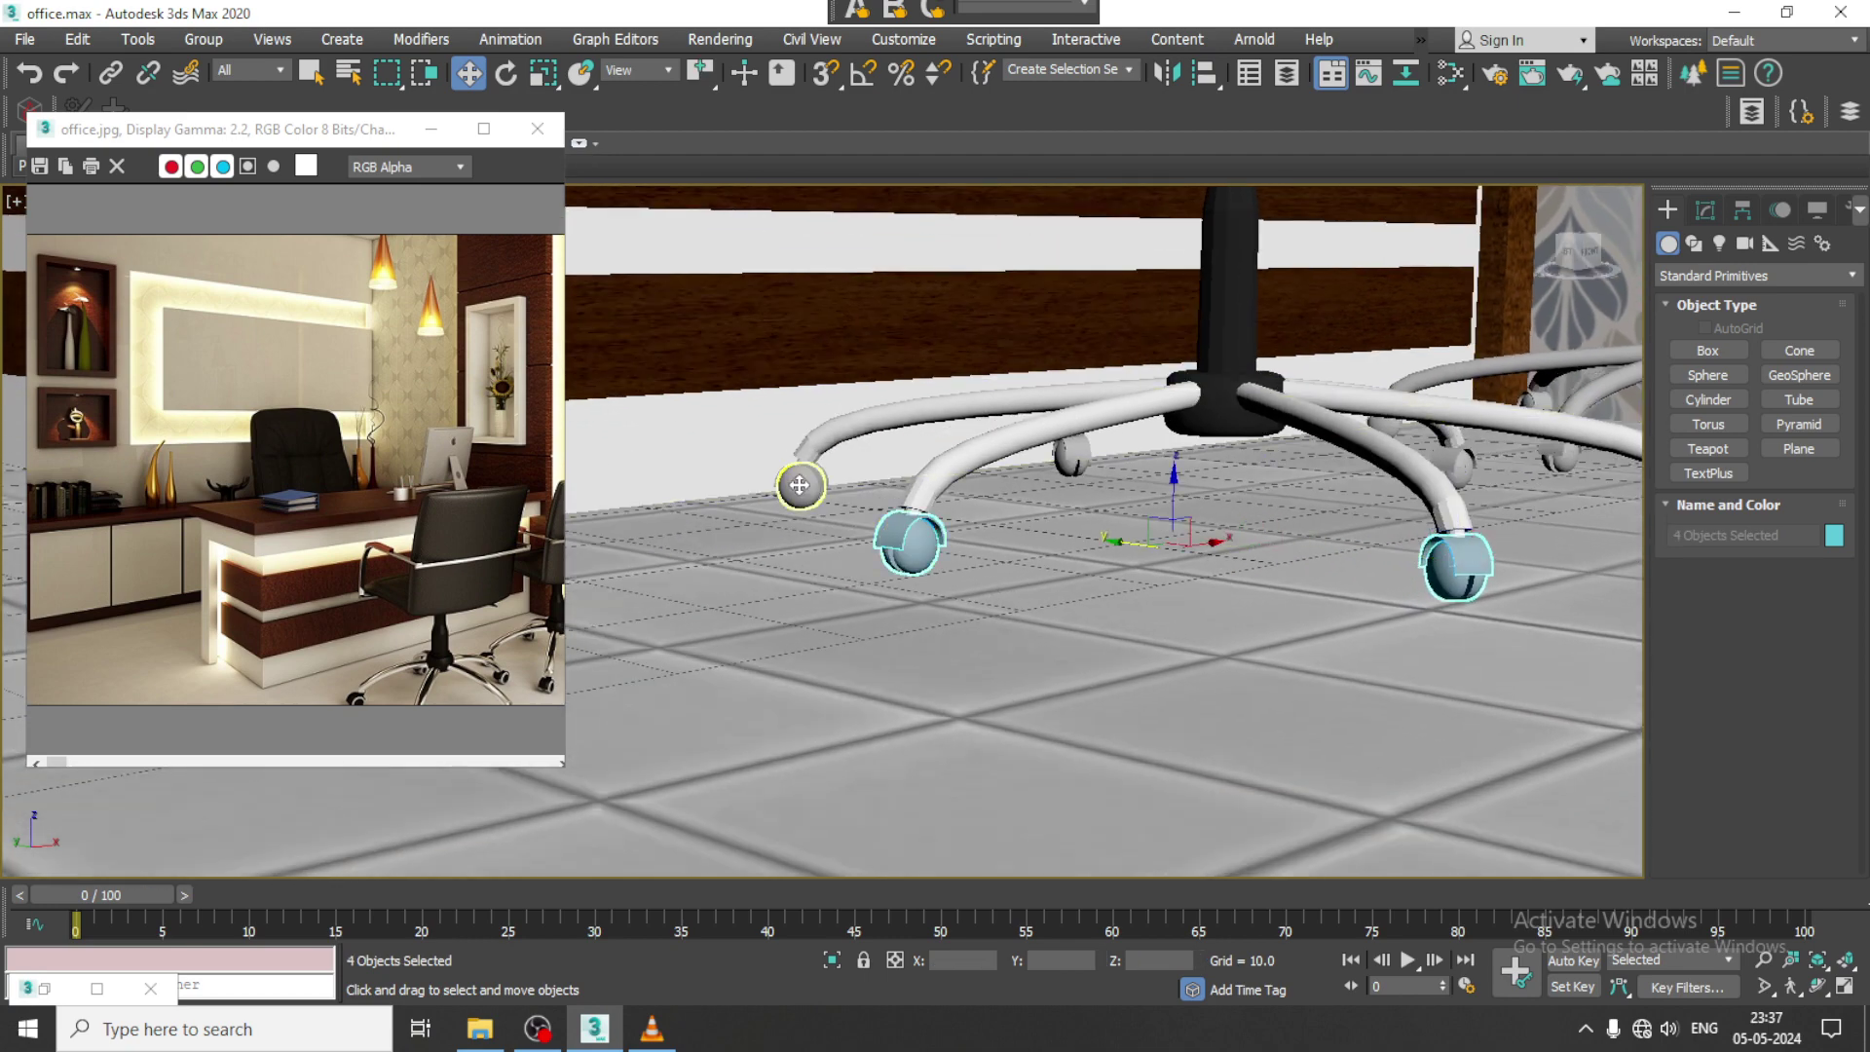
{"action": "left_click", "coordinate": [798, 484], "text": "ctrl"}
Step: Add the wheel and cover of the caster behind the chair's central column to the selection
{"action": "middle_click_drag", "start_coordinate": [799, 484], "coordinate": [1122, 563], "text": "alt"}
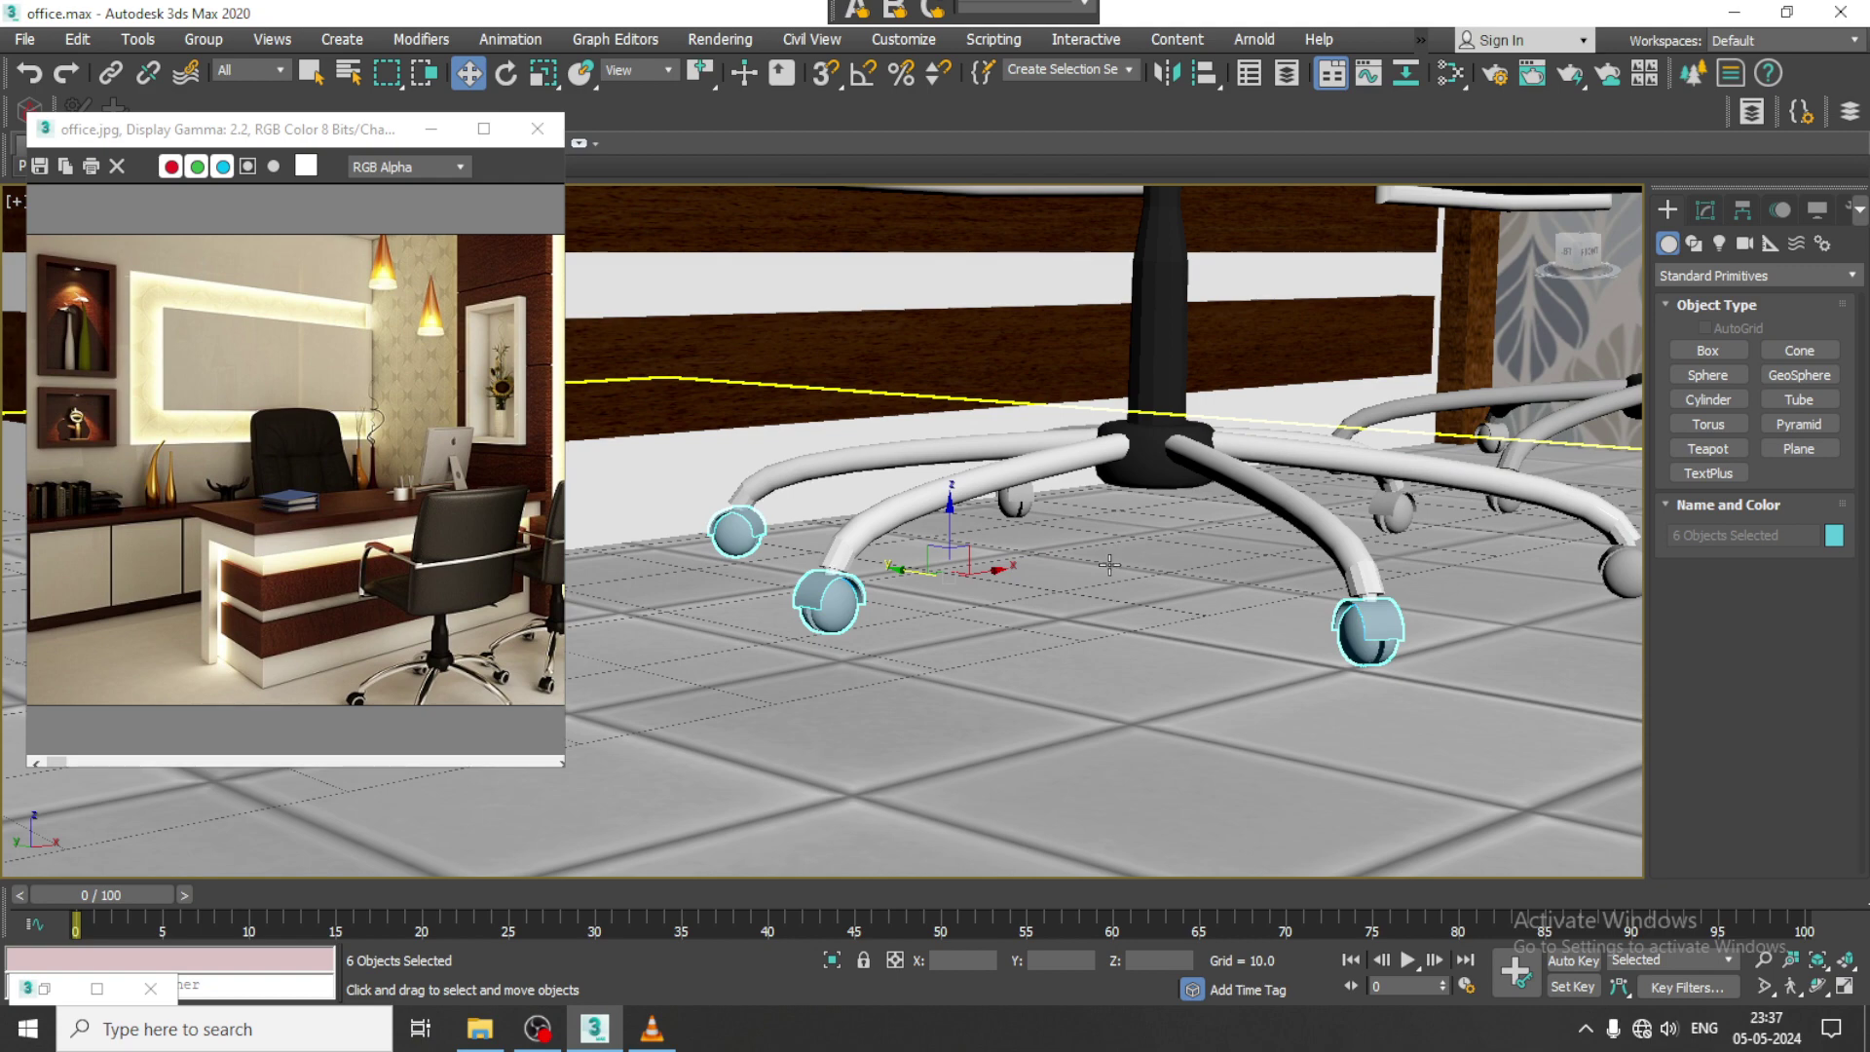
{"action": "scroll", "coordinate": [1013, 517], "scroll_direction": "up", "scroll_amount": 5}
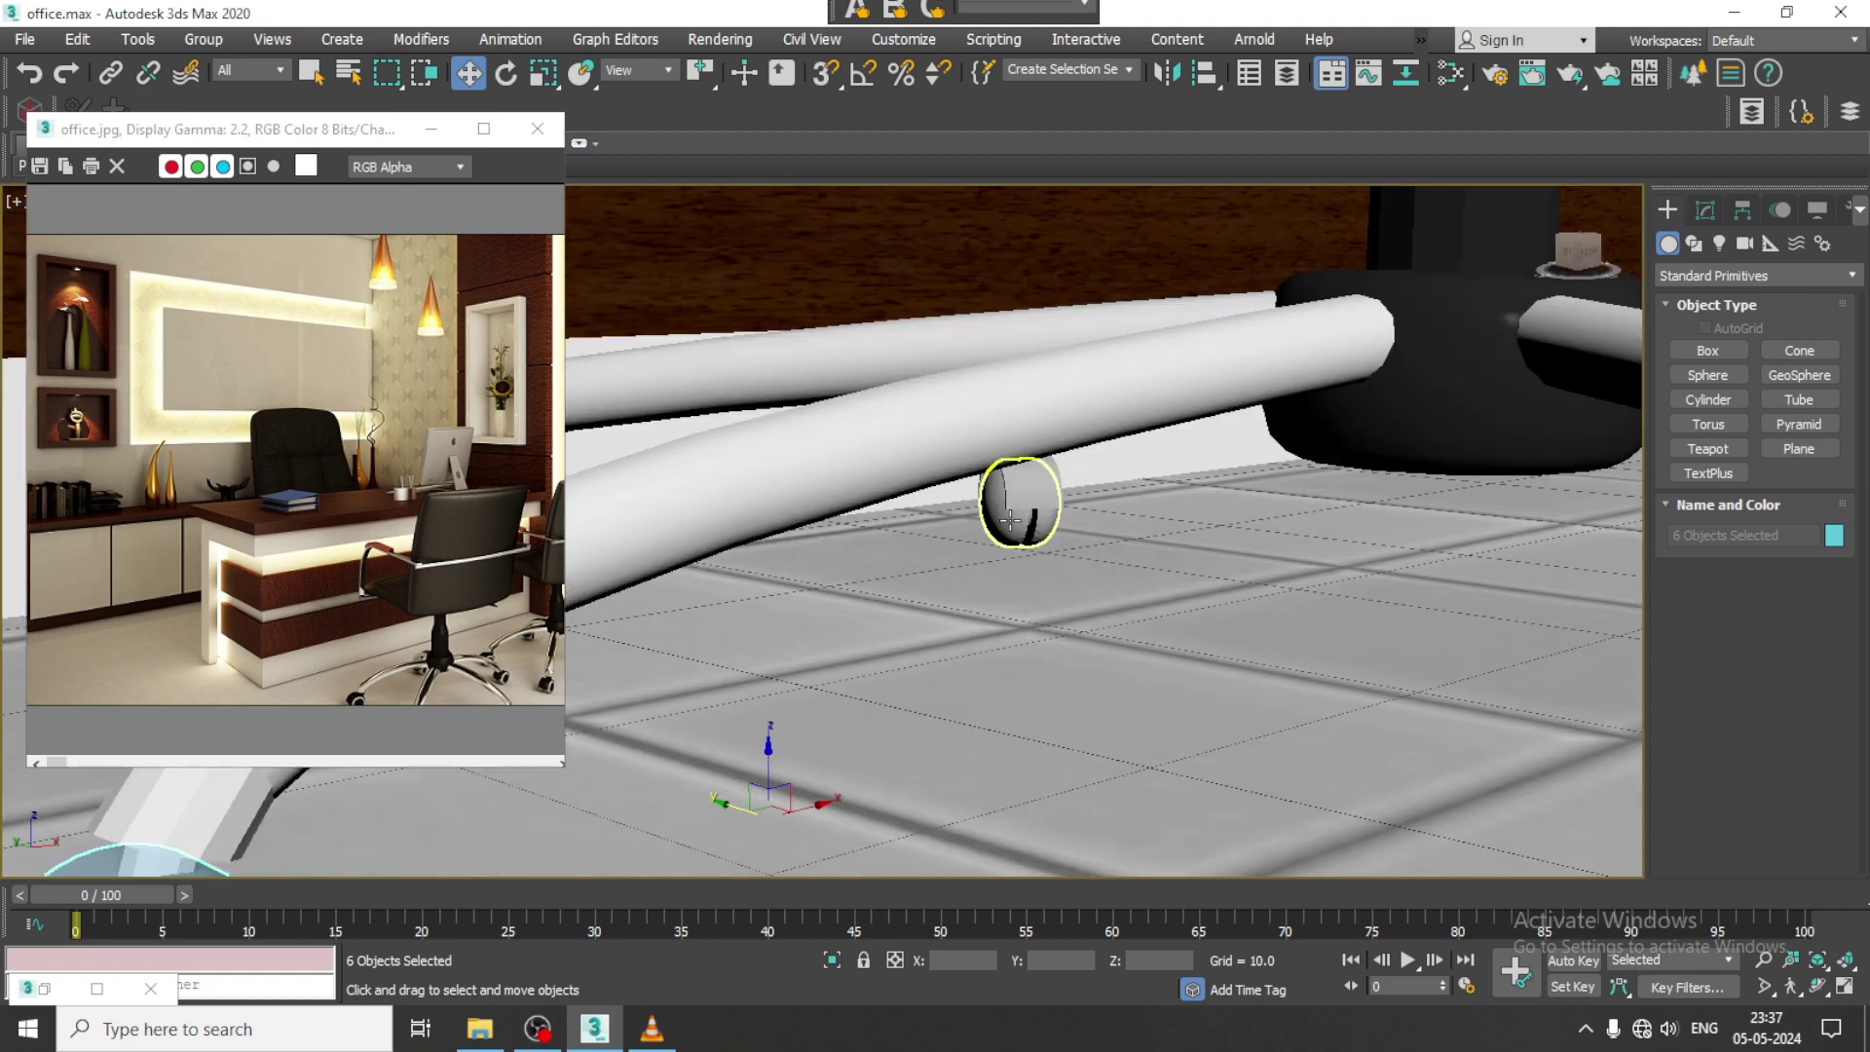
{"action": "left_click", "coordinate": [1010, 519], "text": "ctrl"}
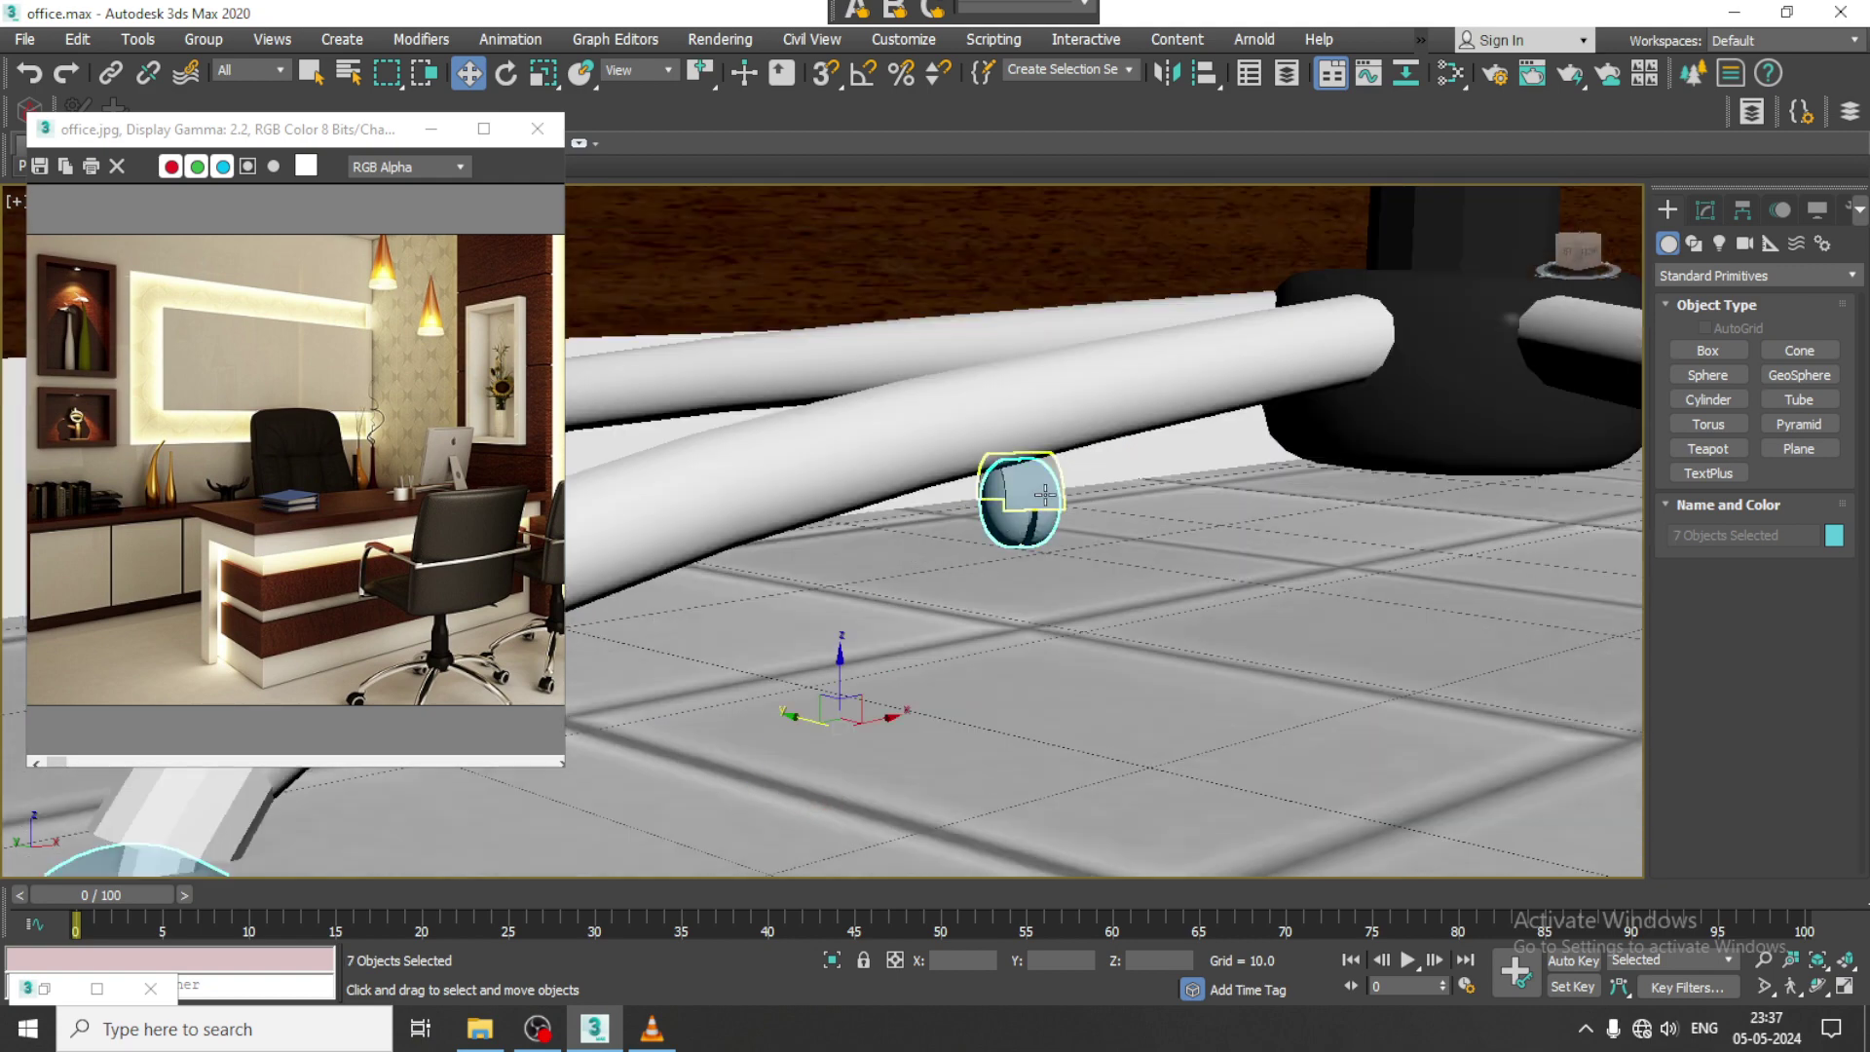
{"action": "left_click", "coordinate": [538, 1029]}
{"action": "left_click", "coordinate": [538, 1029]}
Step: Add the wheels and covers of the two remaining casters on the same chair to the selection
{"action": "middle_click_drag", "start_coordinate": [1081, 585], "coordinate": [707, 596]}
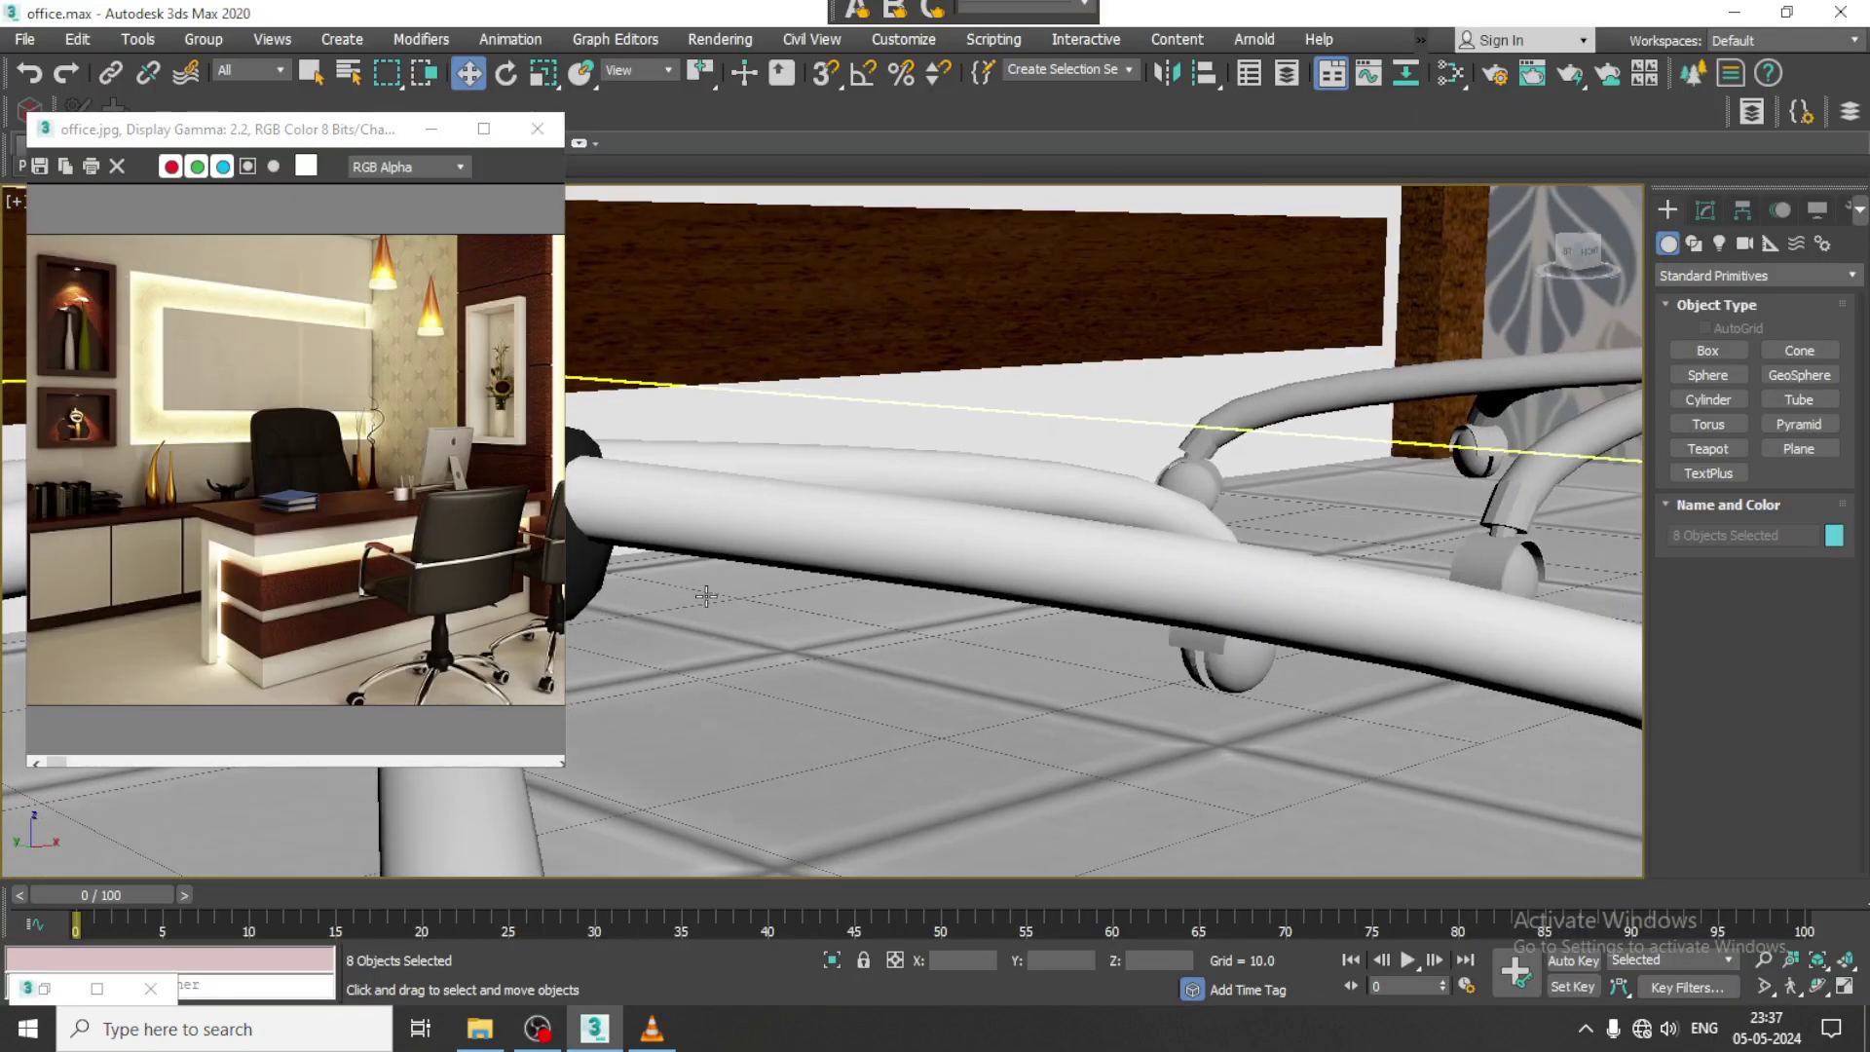
{"action": "scroll", "coordinate": [1099, 643], "scroll_direction": "down", "scroll_amount": 3}
{"action": "scroll", "coordinate": [1274, 736], "scroll_direction": "down", "scroll_amount": 4}
{"action": "middle_click_drag", "start_coordinate": [1387, 760], "coordinate": [1392, 681]}
{"action": "scroll", "coordinate": [1392, 681], "scroll_direction": "up", "scroll_amount": 2}
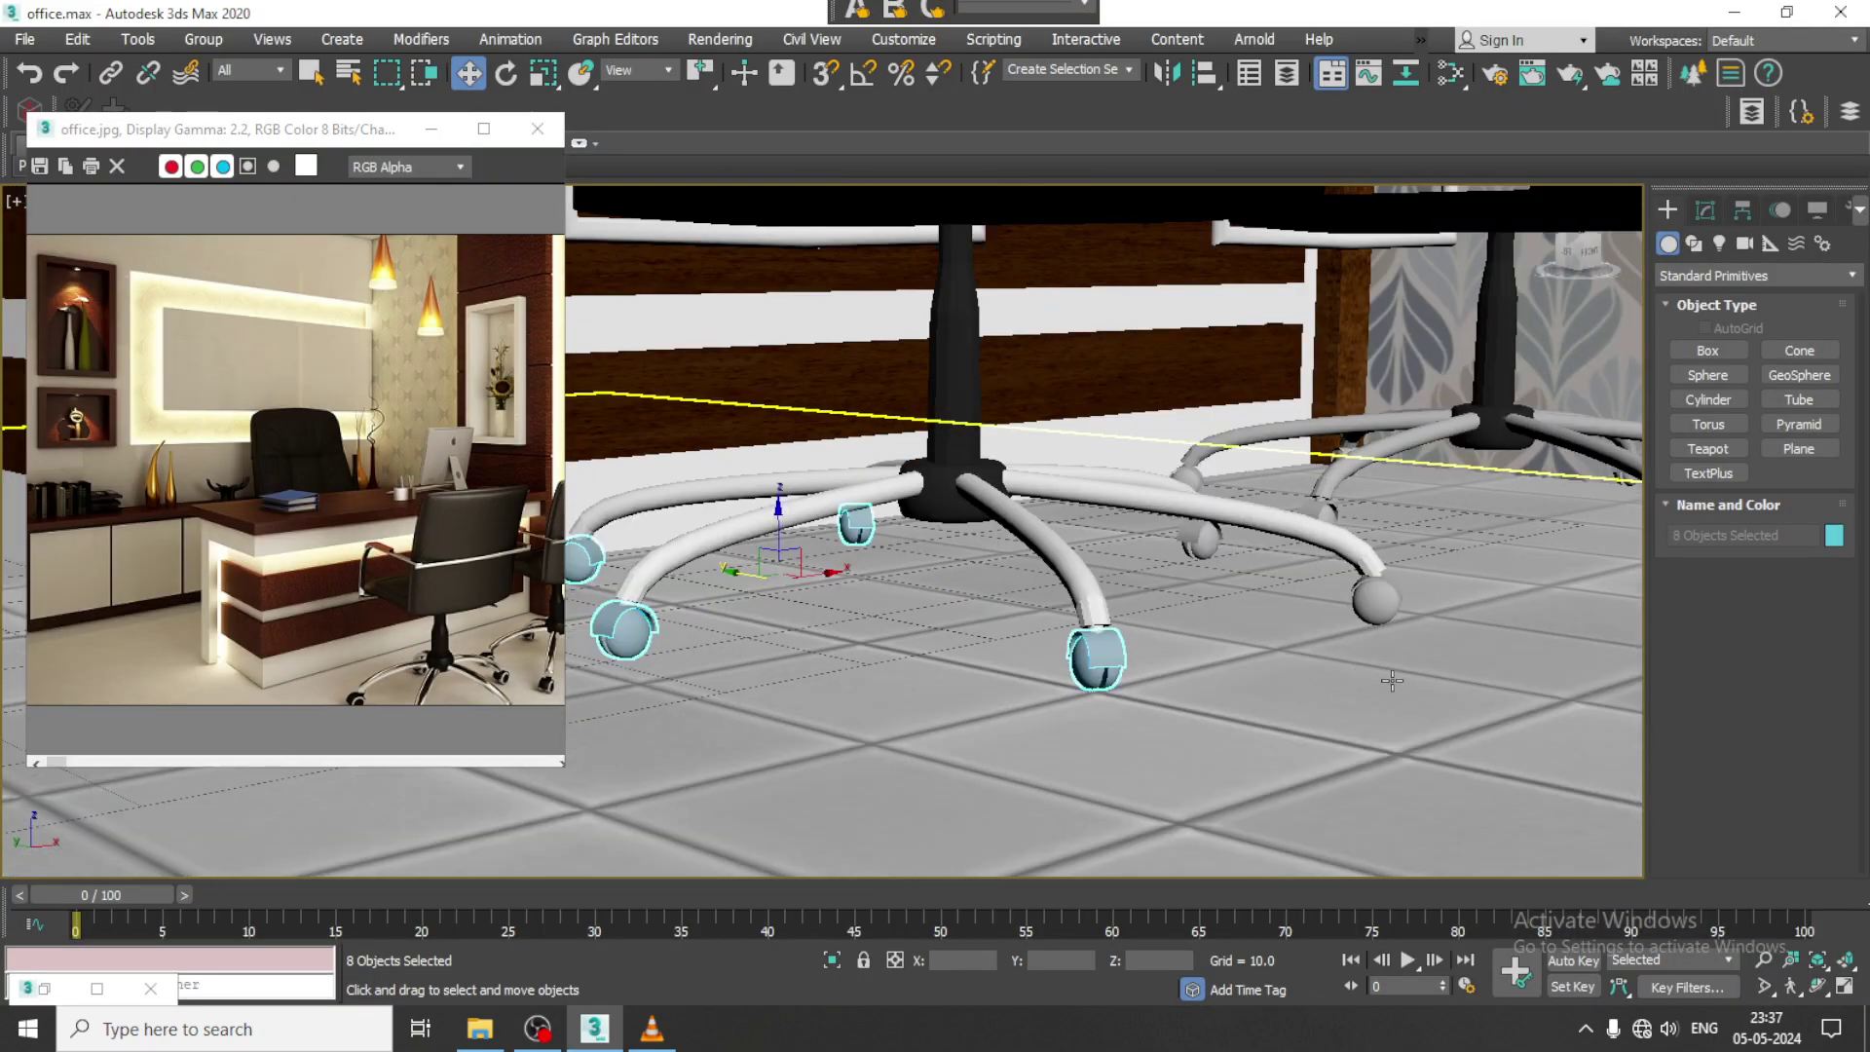
{"action": "left_click", "coordinate": [1371, 600], "text": "ctrl"}
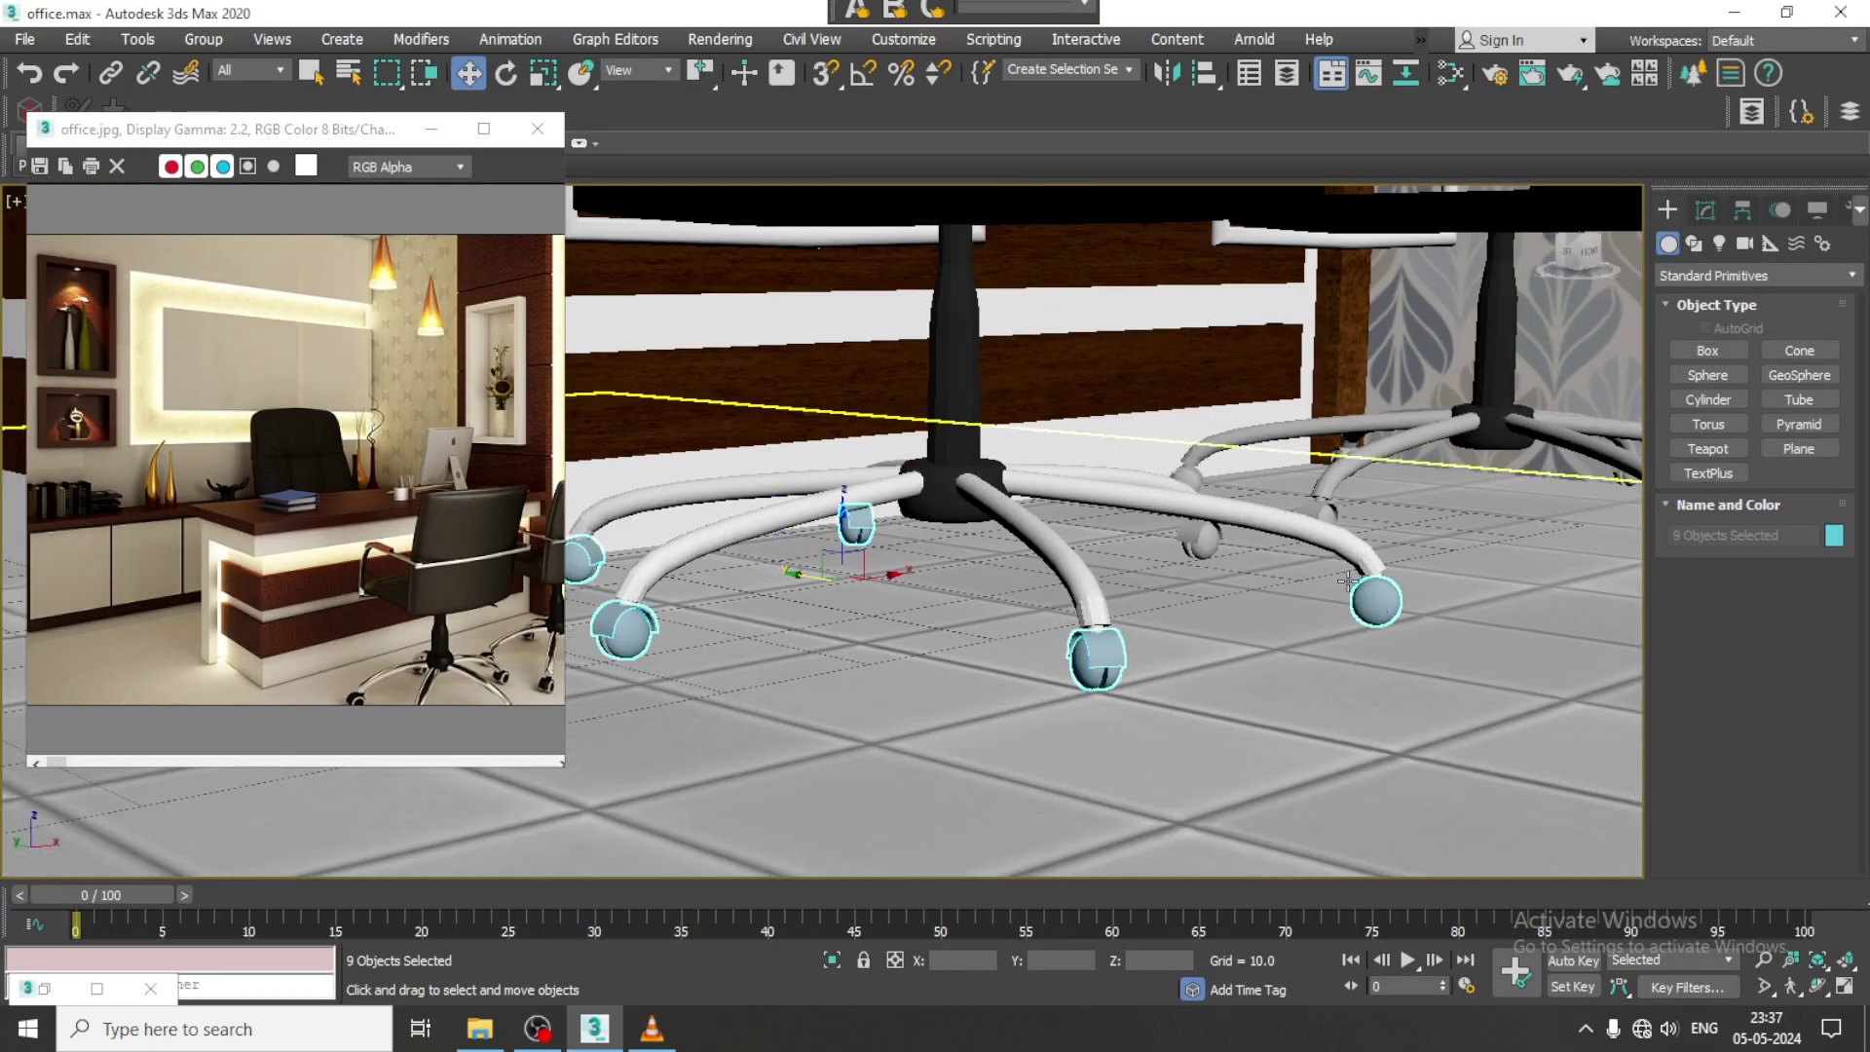
{"action": "left_click", "coordinate": [1202, 539], "text": "ctrl"}
{"action": "left_click", "coordinate": [1208, 544], "text": "ctrl"}
{"action": "middle_click_drag", "start_coordinate": [1303, 568], "coordinate": [1284, 662], "text": "alt"}
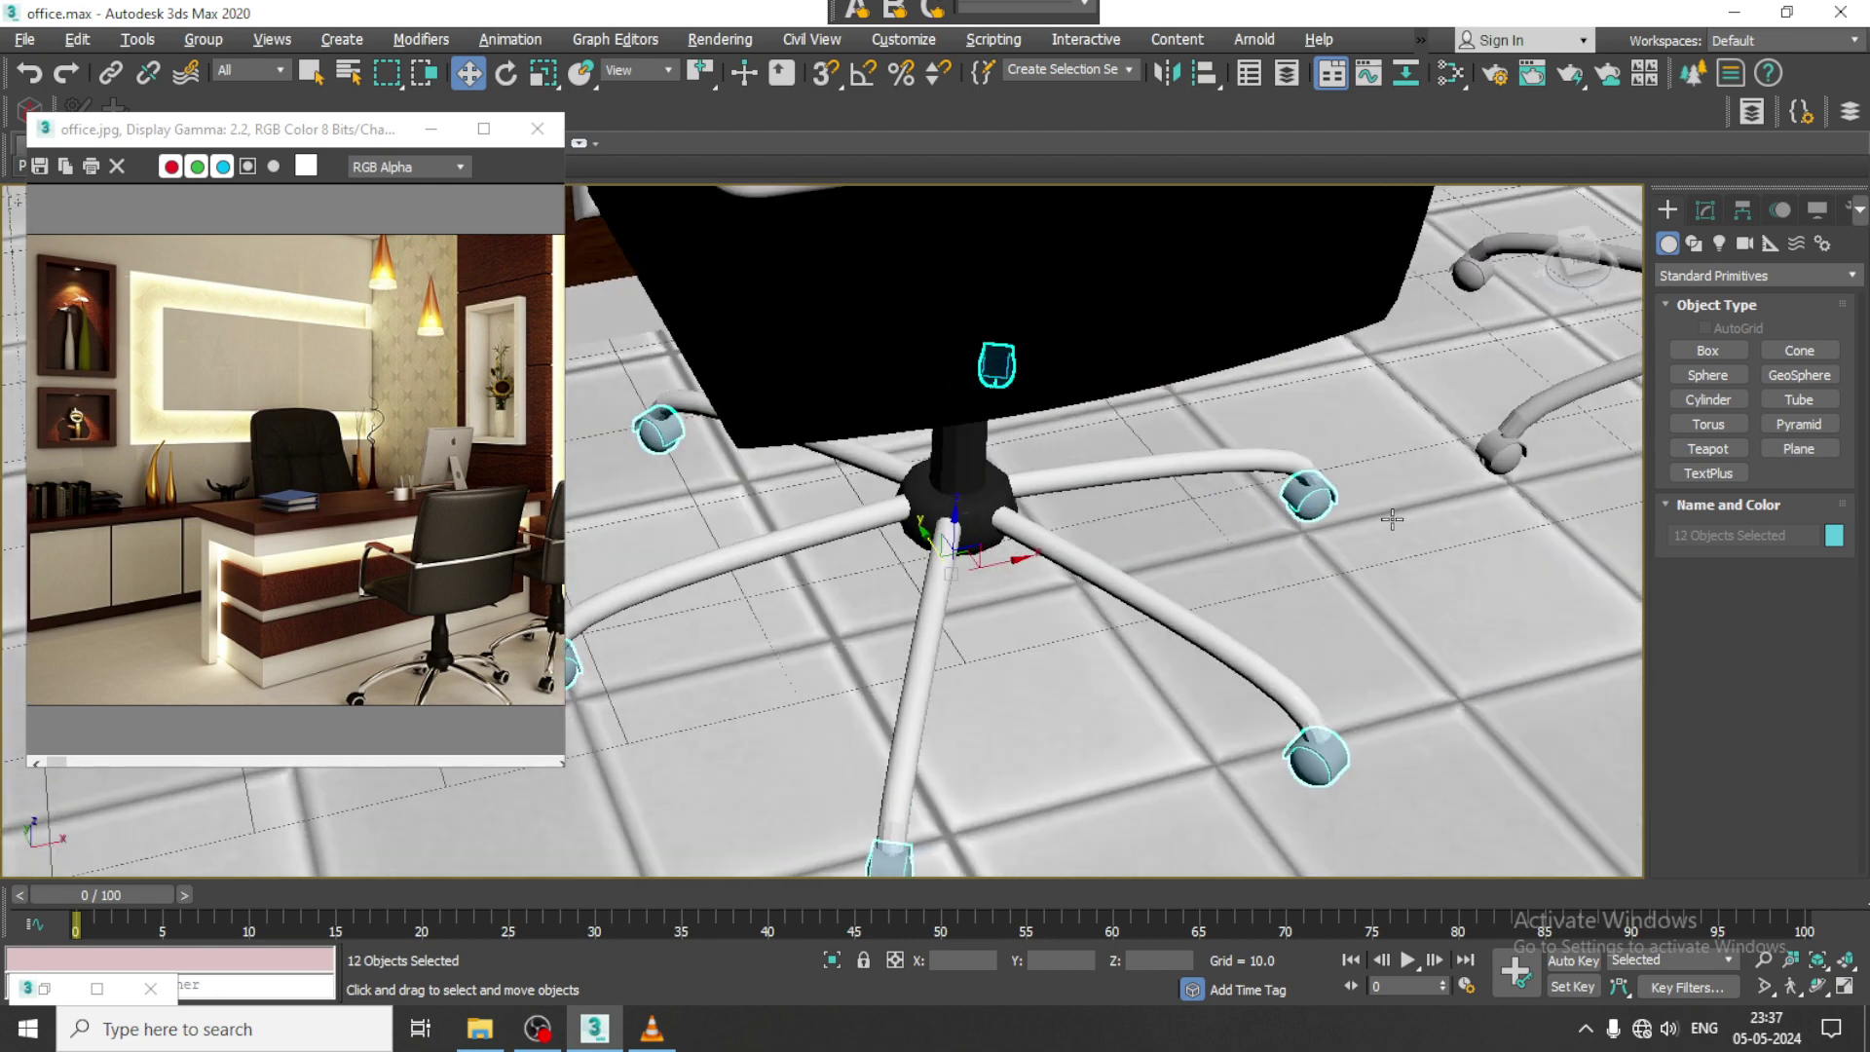
{"action": "middle_click_drag", "start_coordinate": [1549, 521], "coordinate": [1137, 566]}
{"action": "left_click", "coordinate": [1161, 585], "text": "ctrl"}
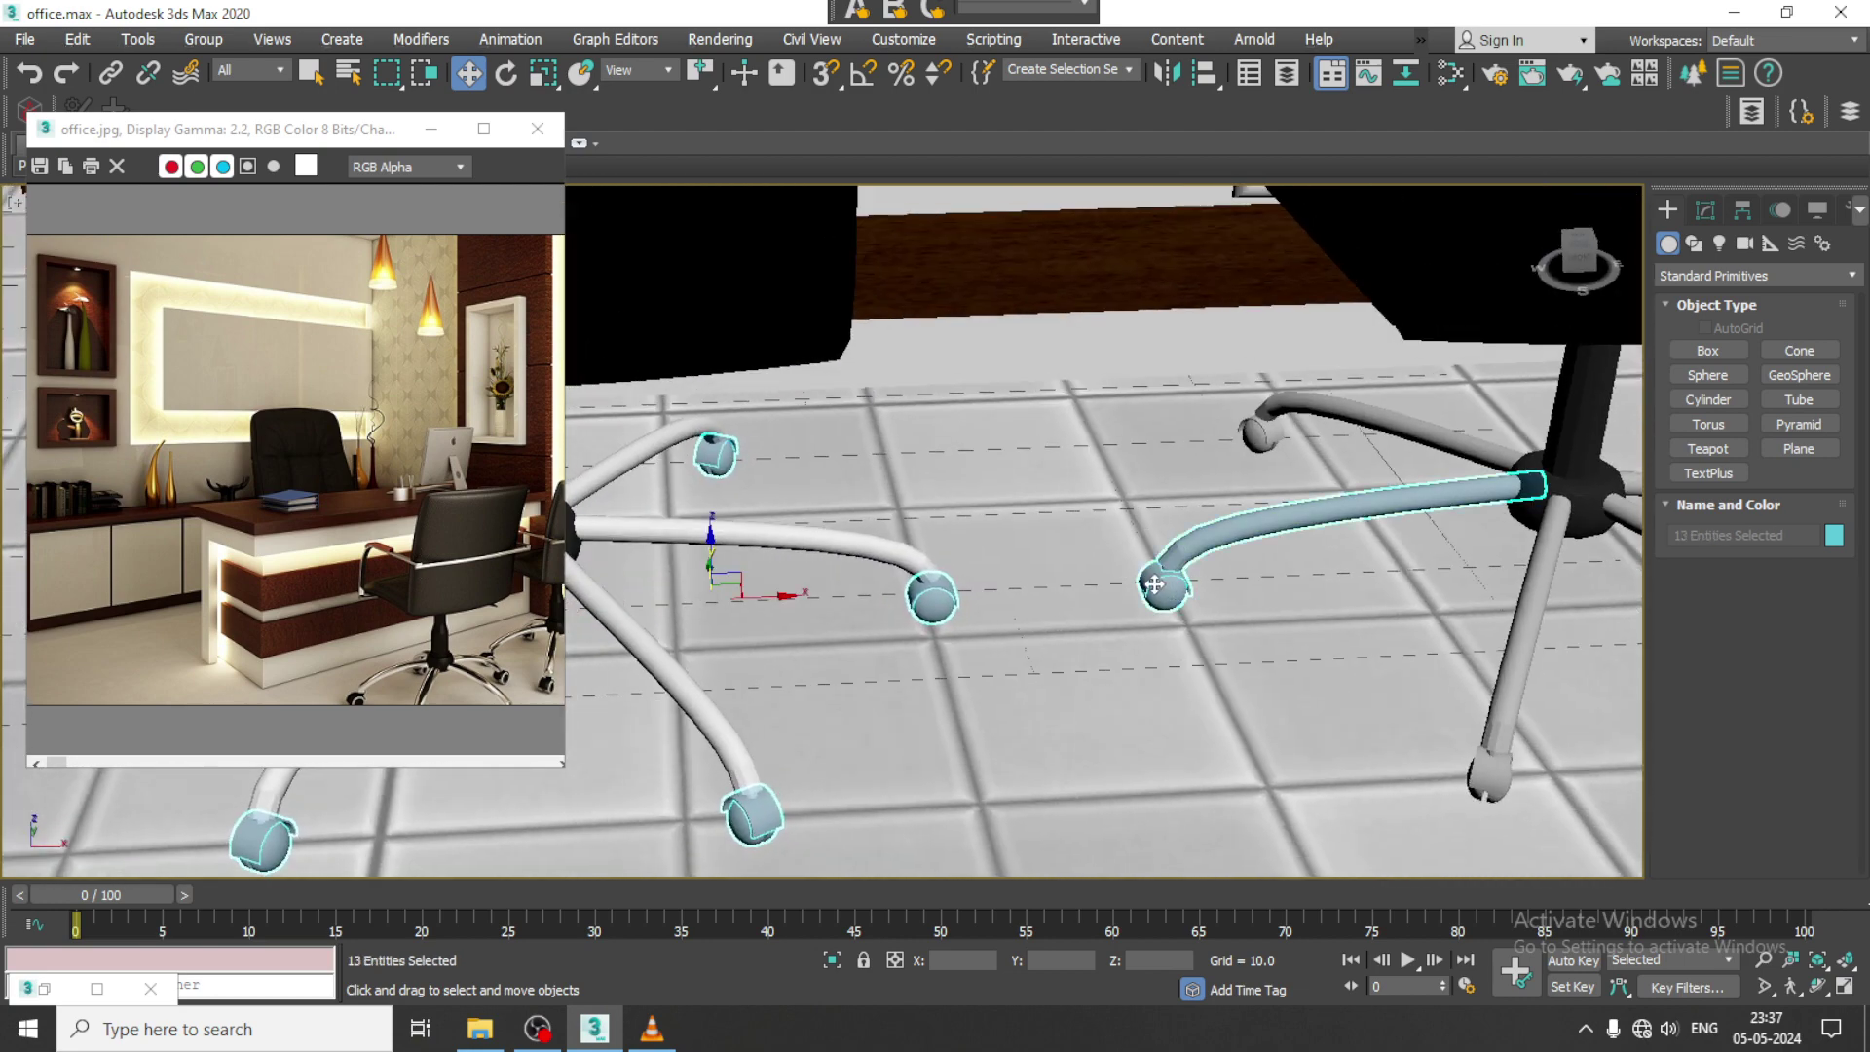
{"action": "key", "text": "ctrl+z"}
{"action": "scroll", "coordinate": [1237, 592], "scroll_direction": "down", "scroll_amount": 3}
{"action": "middle_click_drag", "start_coordinate": [1098, 588], "coordinate": [1252, 564]}
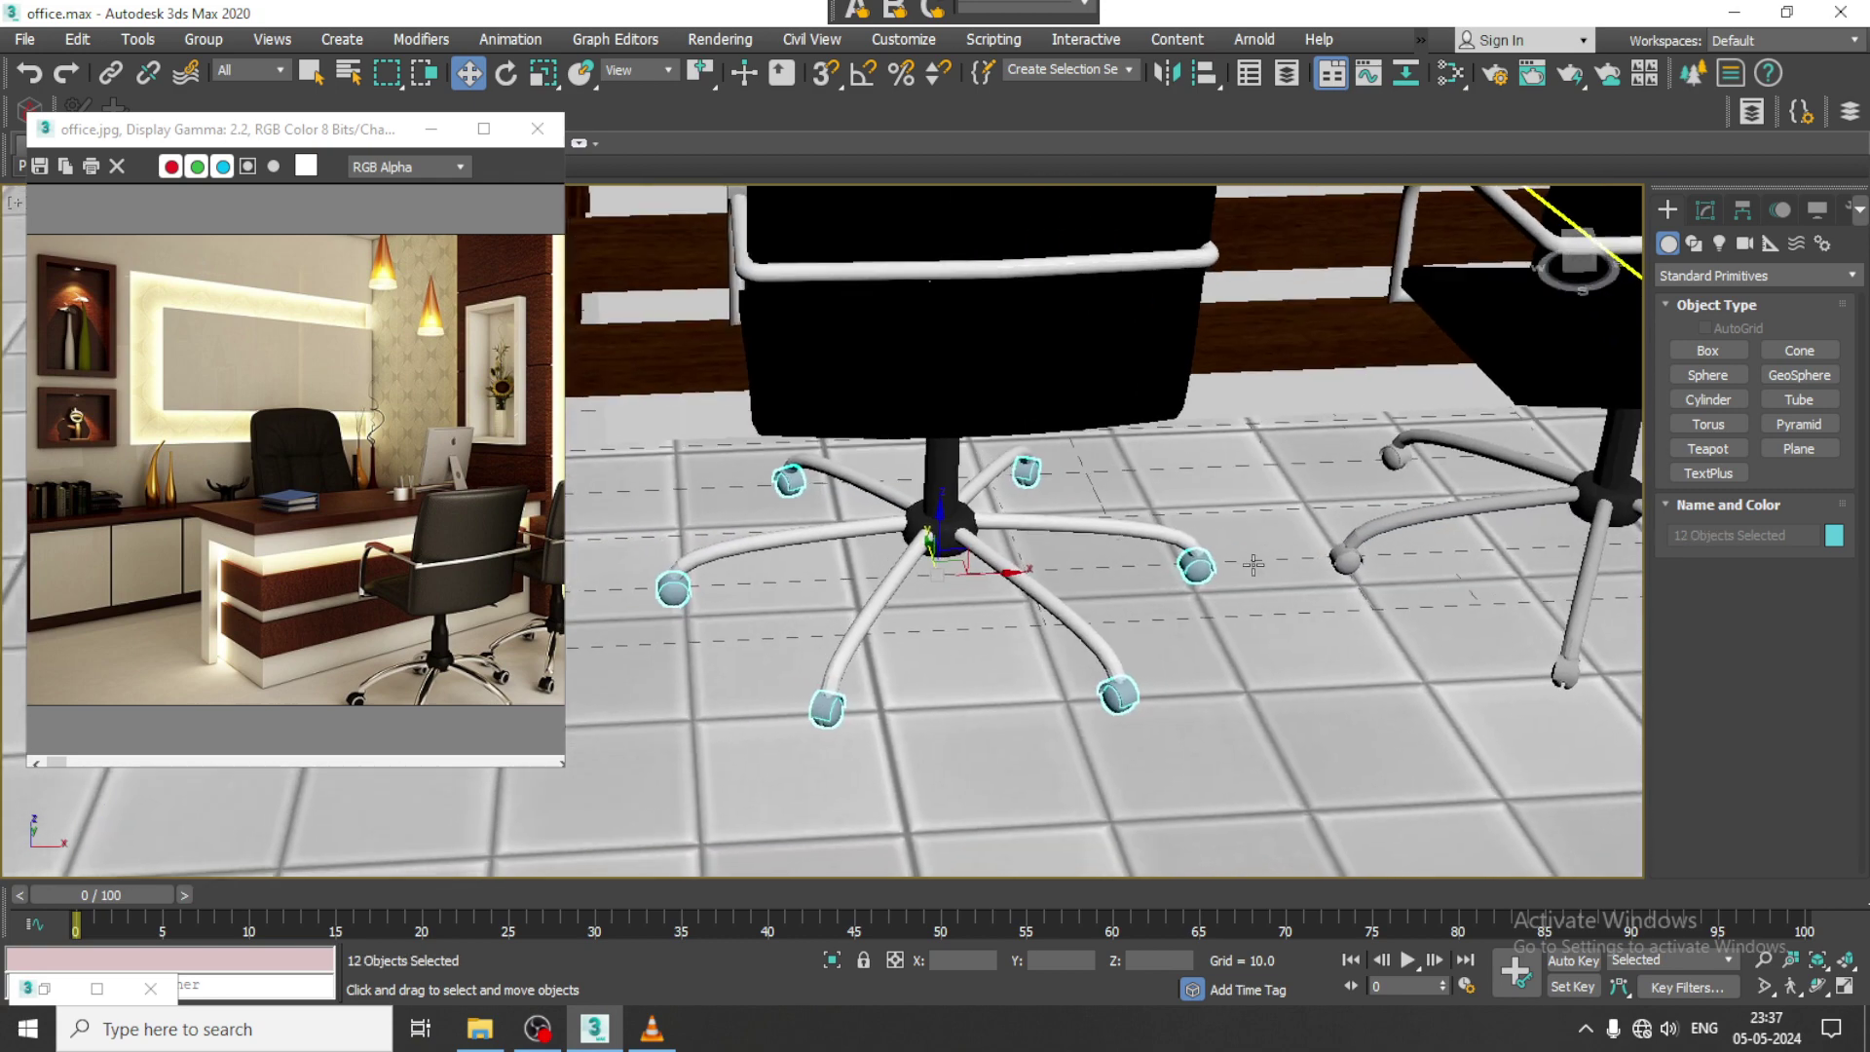
Step: Create a new VRayMtl in the material editor and set its diffuse colour to near-black, RGB 7, 7, 7
{"action": "key", "text": "m"}
{"action": "middle_click_drag", "start_coordinate": [603, 811], "coordinate": [587, 471]}
{"action": "middle_click_drag", "start_coordinate": [560, 779], "coordinate": [614, 405]}
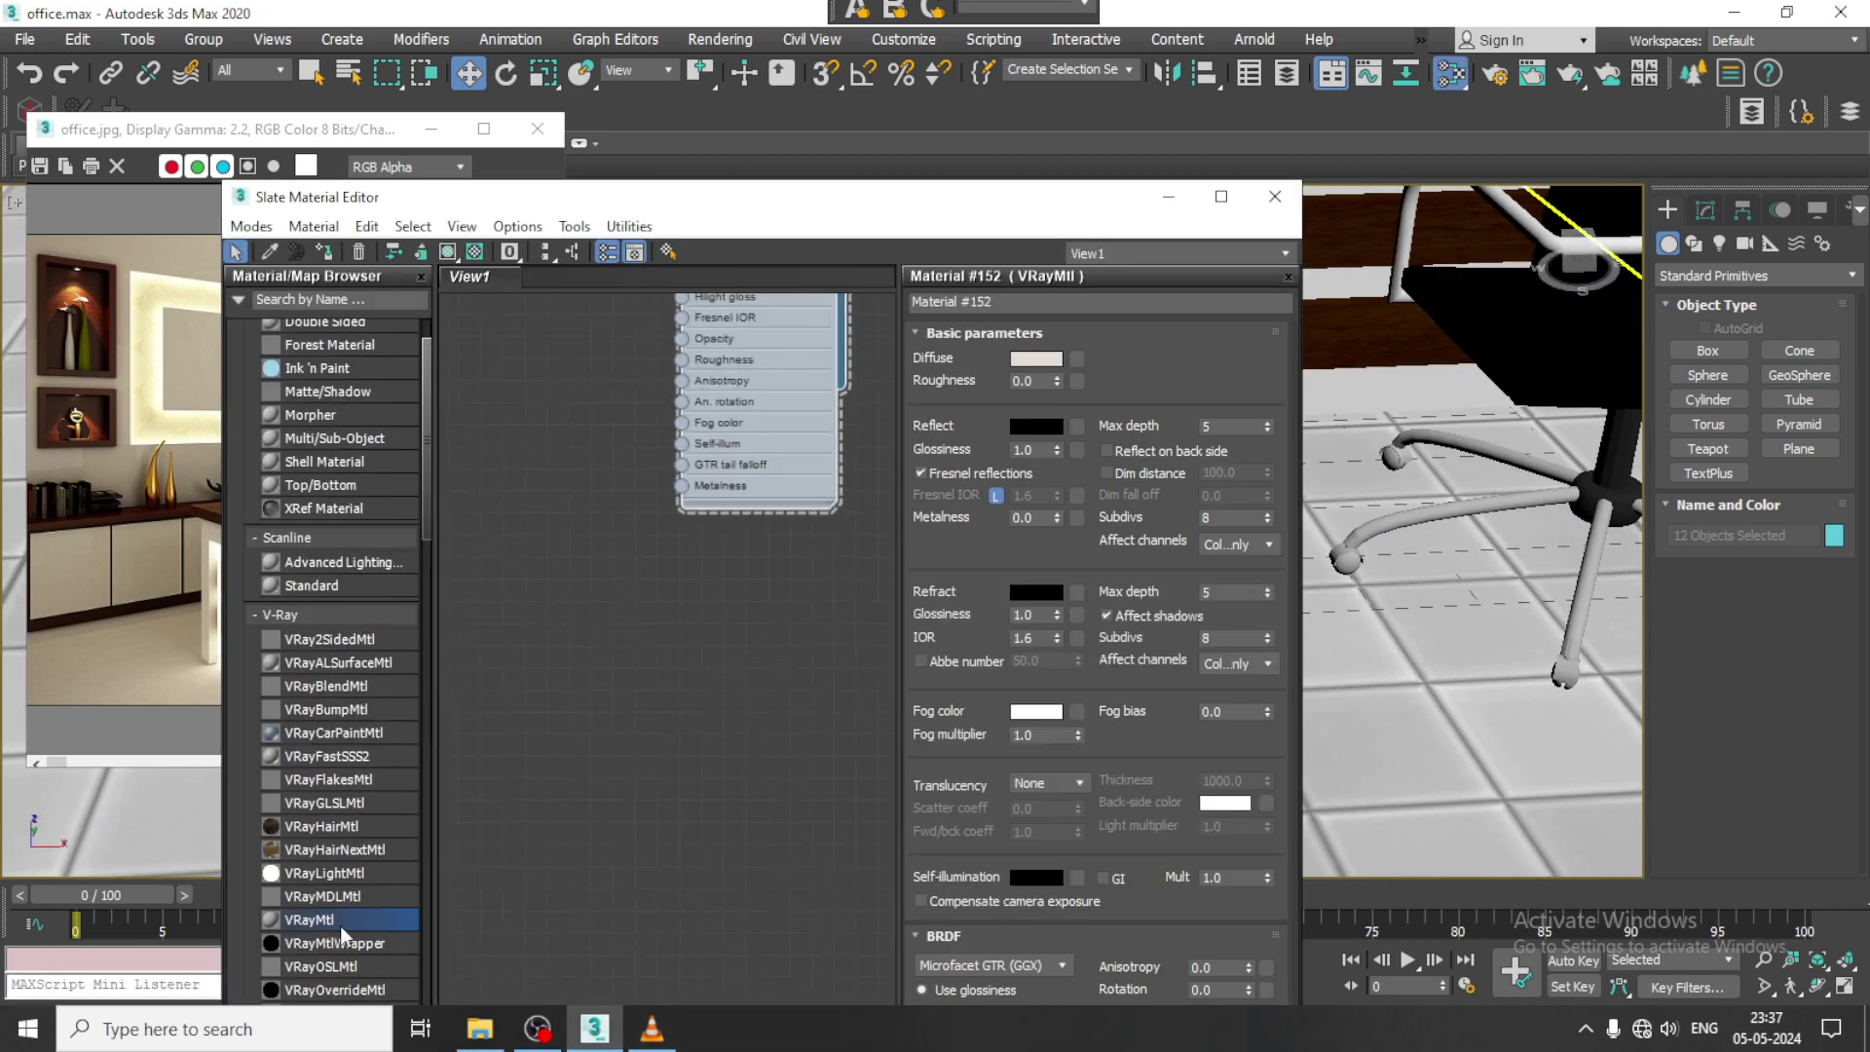
{"action": "left_click_drag", "start_coordinate": [390, 916], "coordinate": [585, 643]}
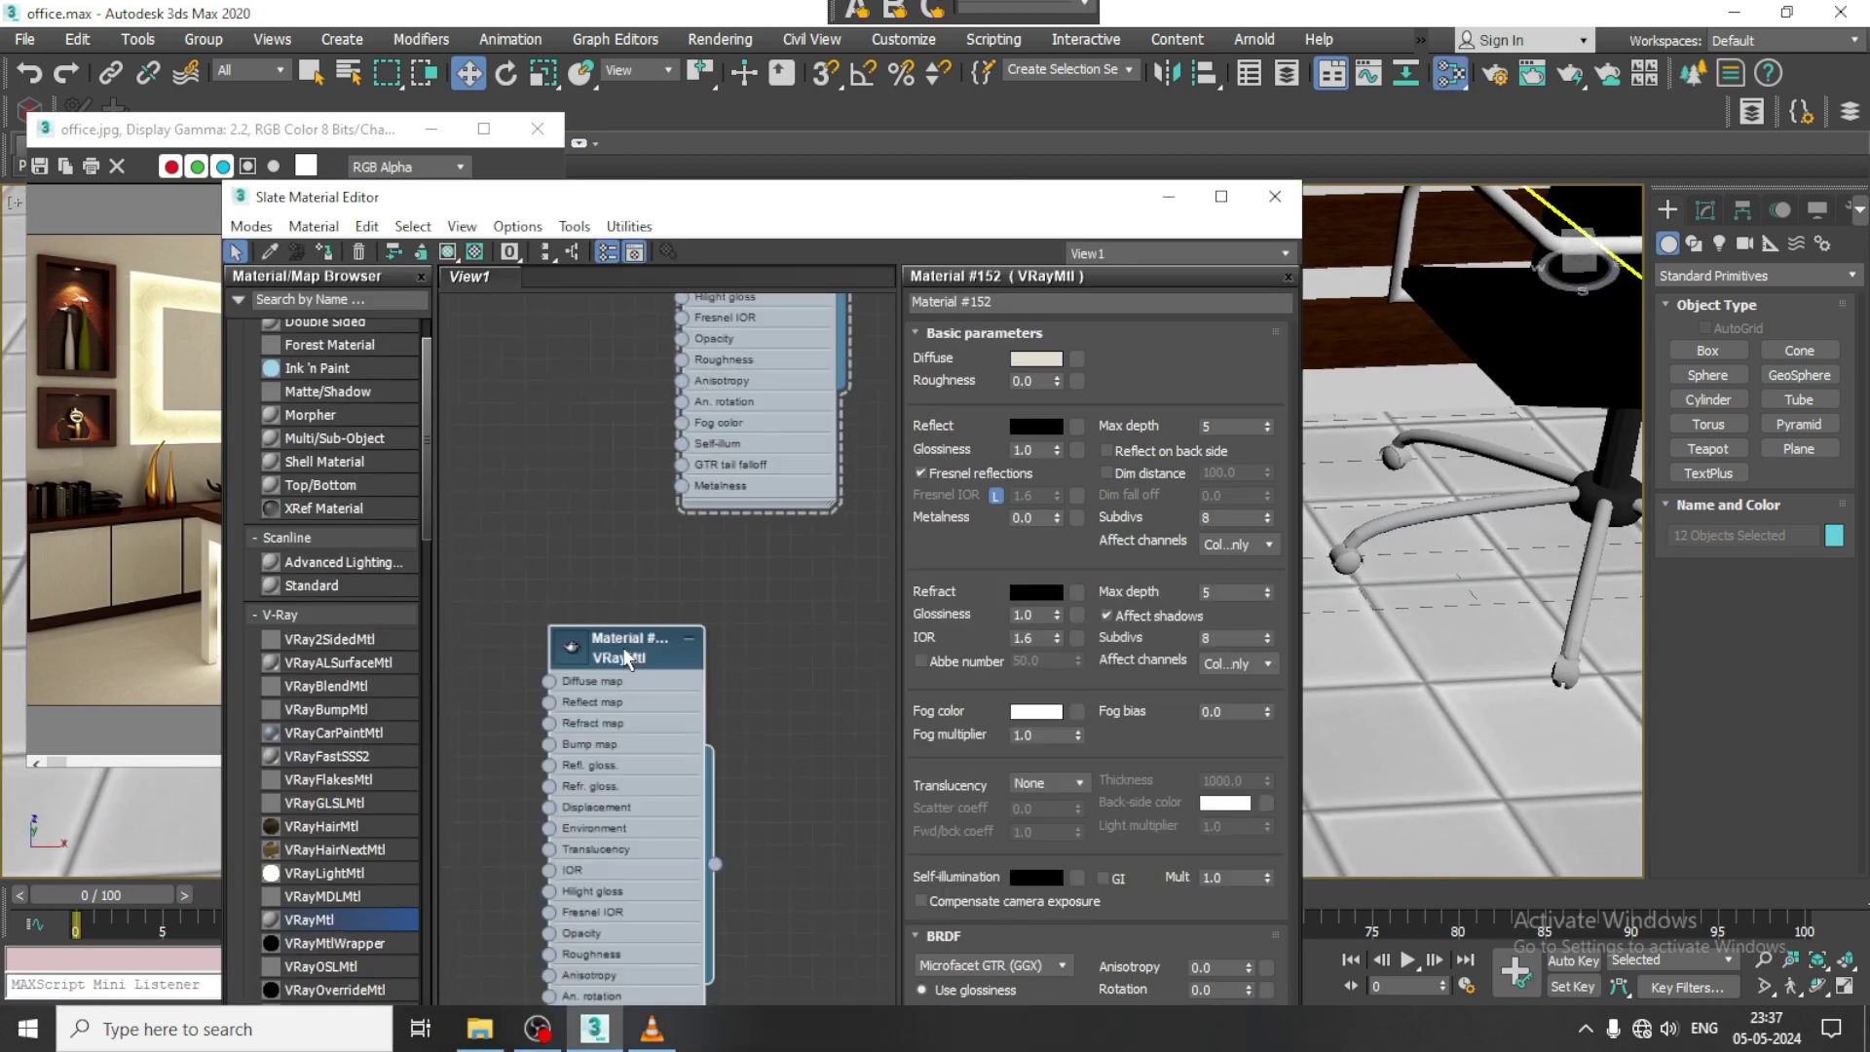
{"action": "left_click", "coordinate": [1035, 360]}
{"action": "left_click_drag", "start_coordinate": [736, 273], "coordinate": [747, 270]}
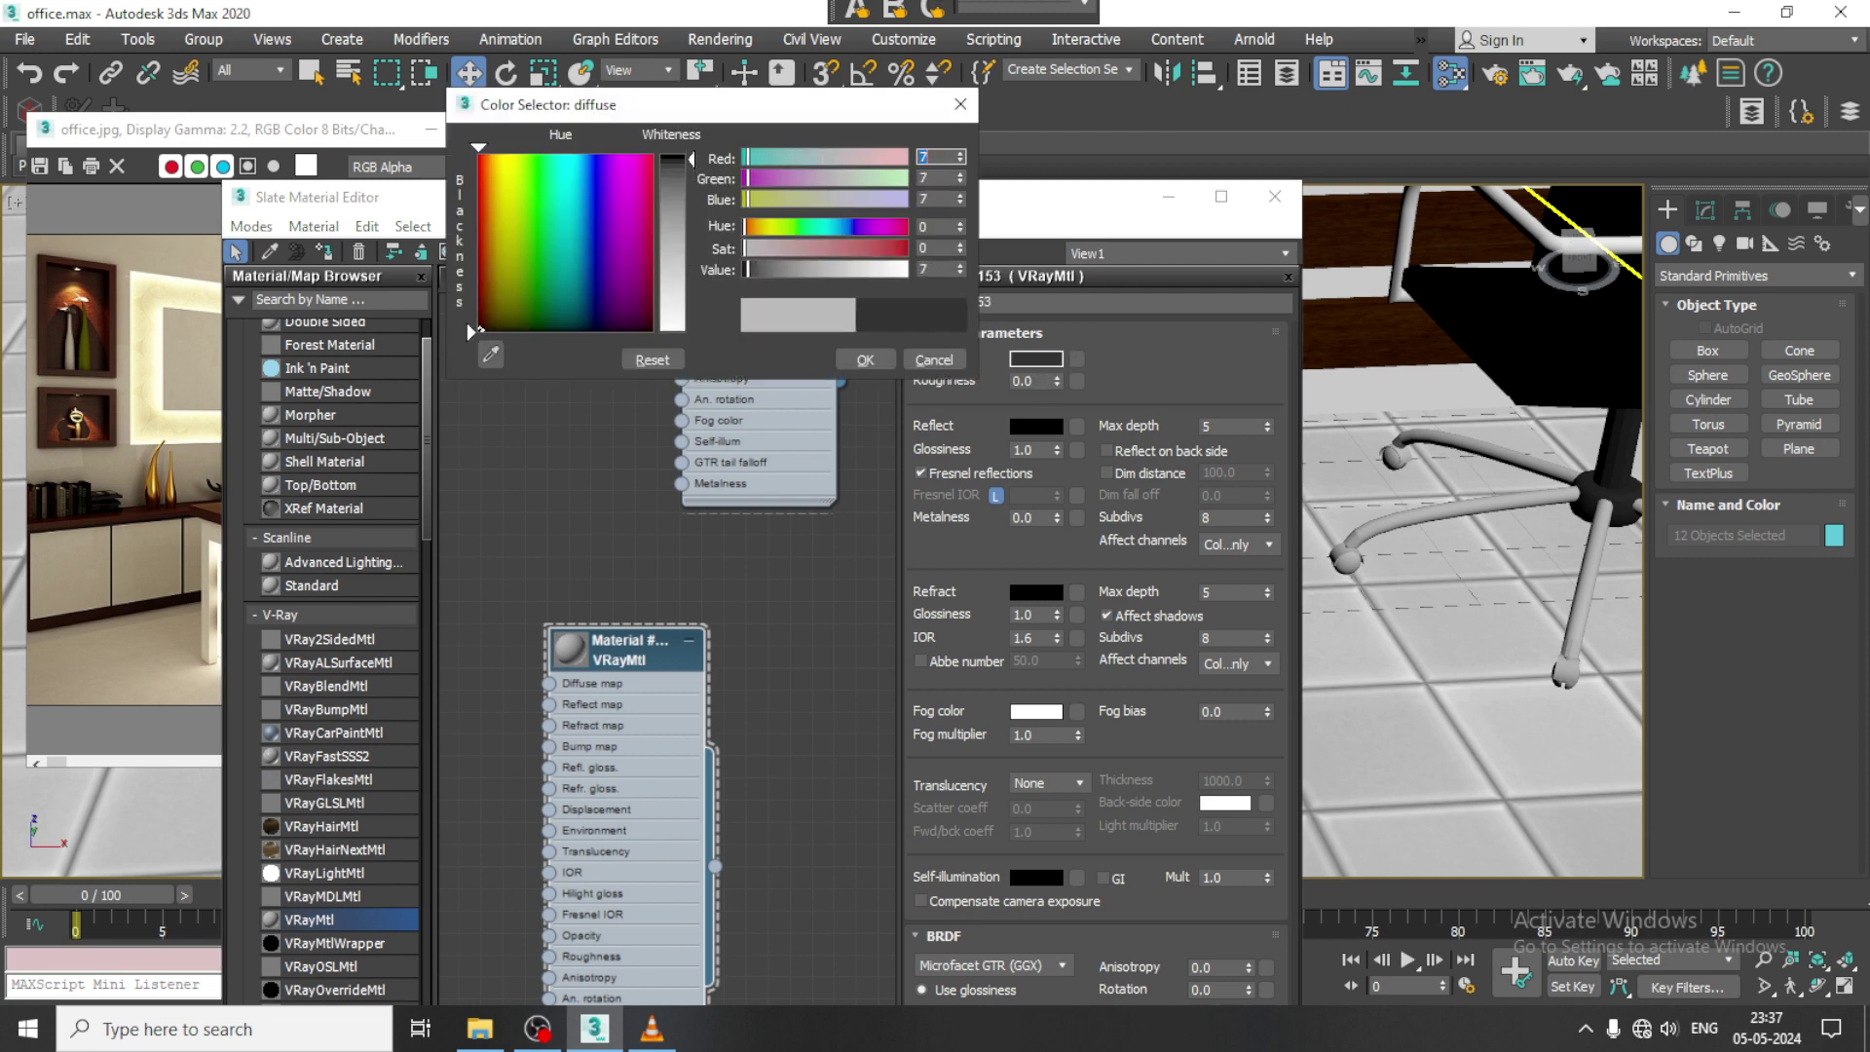
{"action": "left_click", "coordinate": [865, 359]}
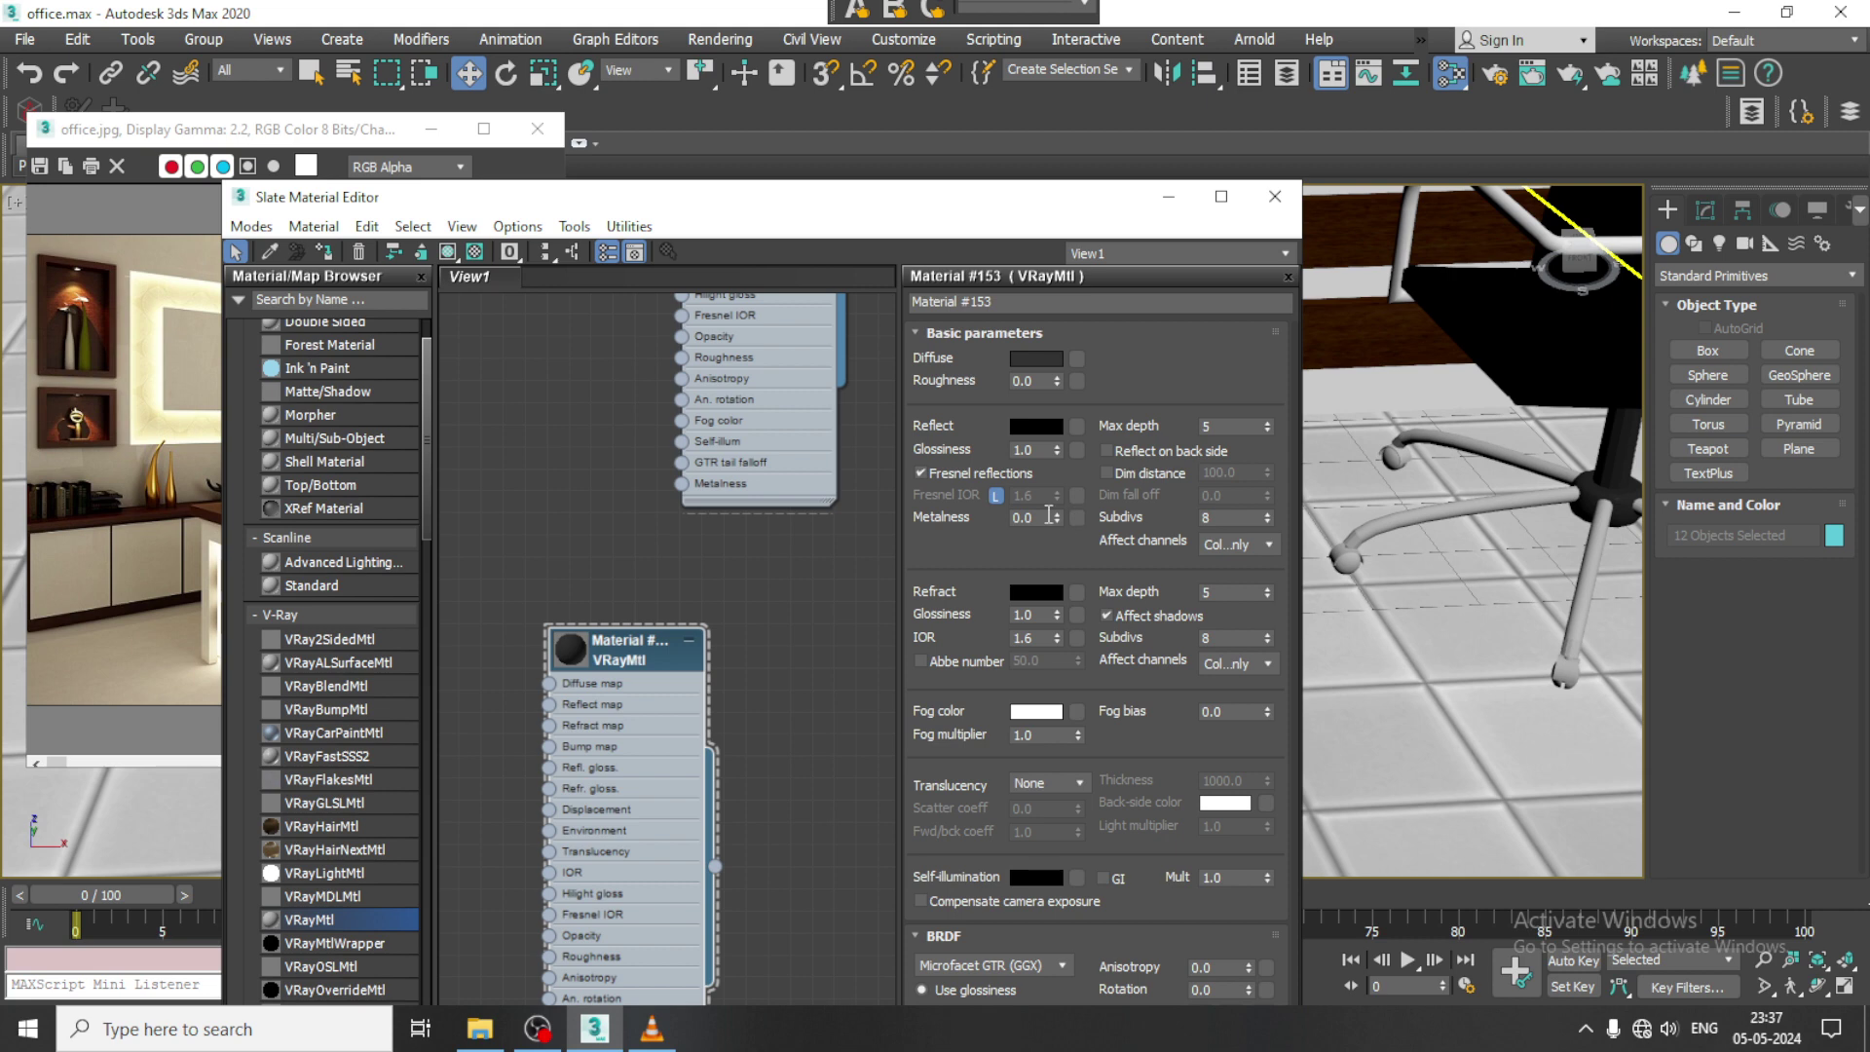
Step: Set the new material's metalness to 0.72 and its reflection colour to a light grey
{"action": "left_click_drag", "start_coordinate": [1057, 516], "coordinate": [1052, 446]}
{"action": "left_click", "coordinate": [1036, 428]}
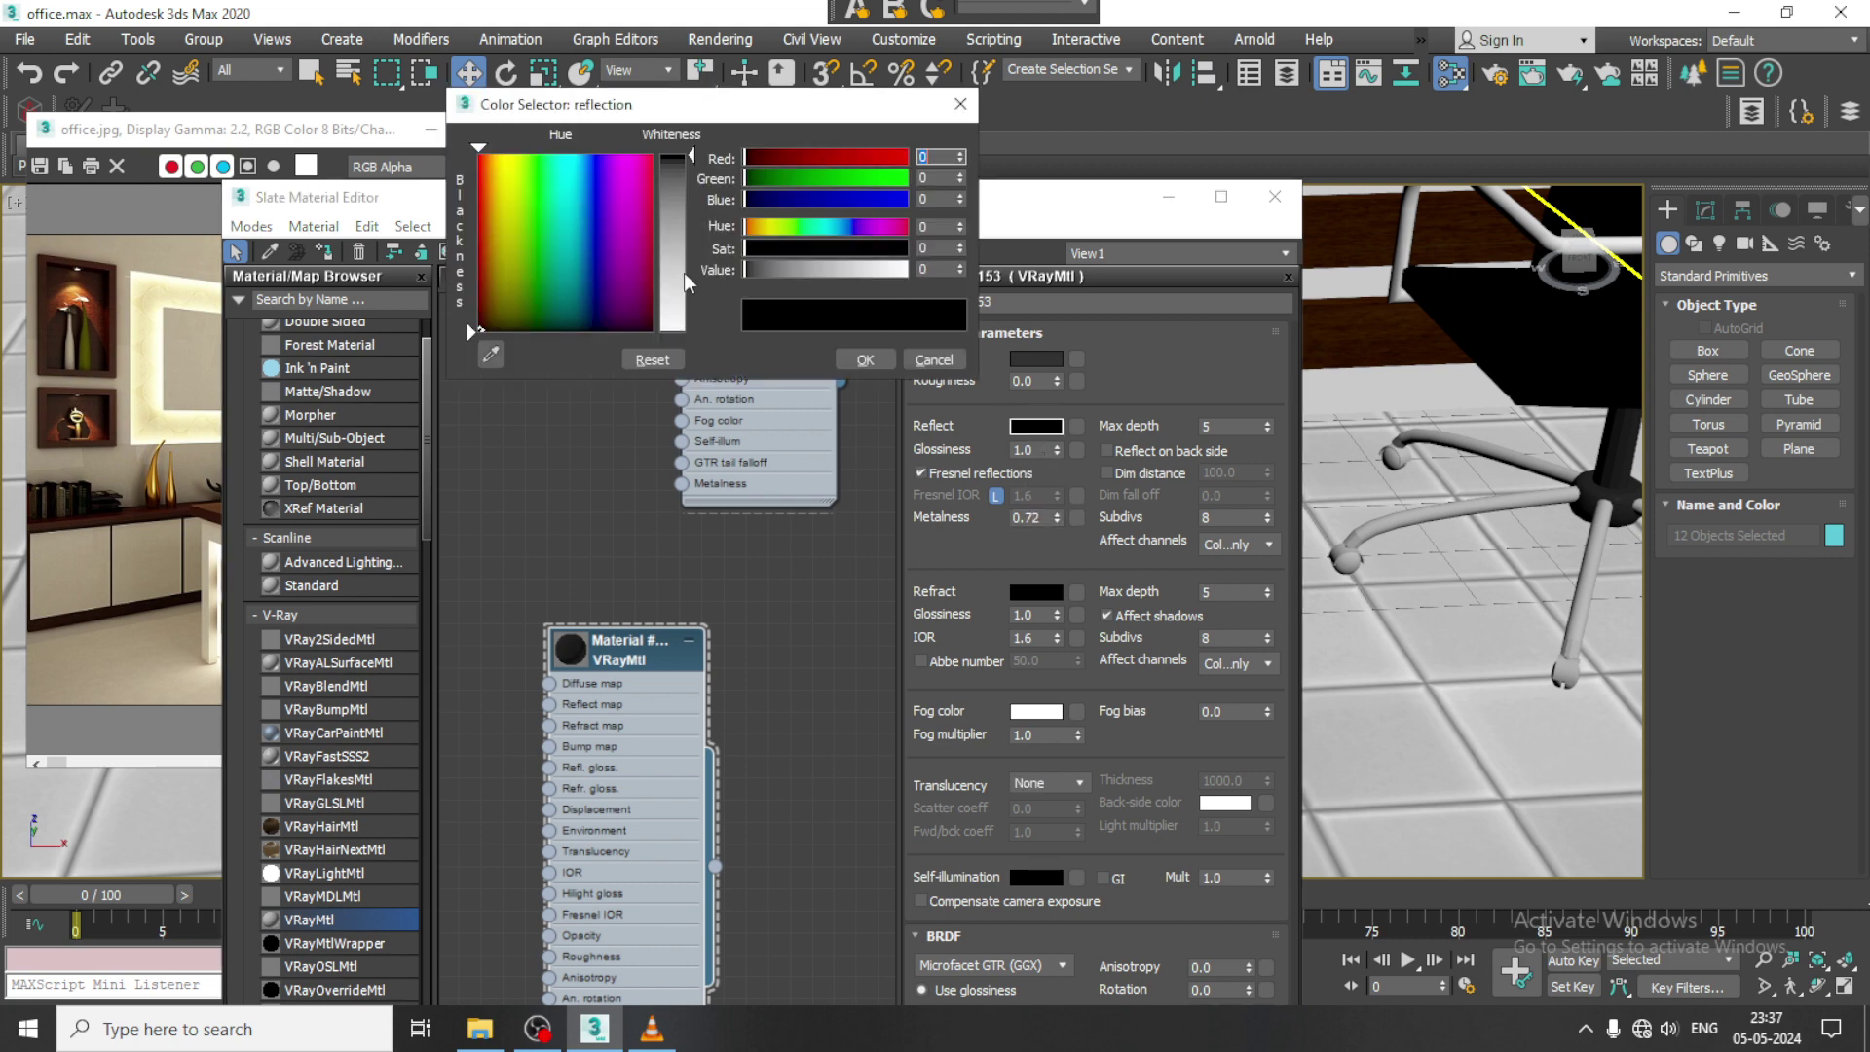
{"action": "left_click_drag", "start_coordinate": [697, 190], "coordinate": [688, 284]}
{"action": "left_click", "coordinate": [865, 359]}
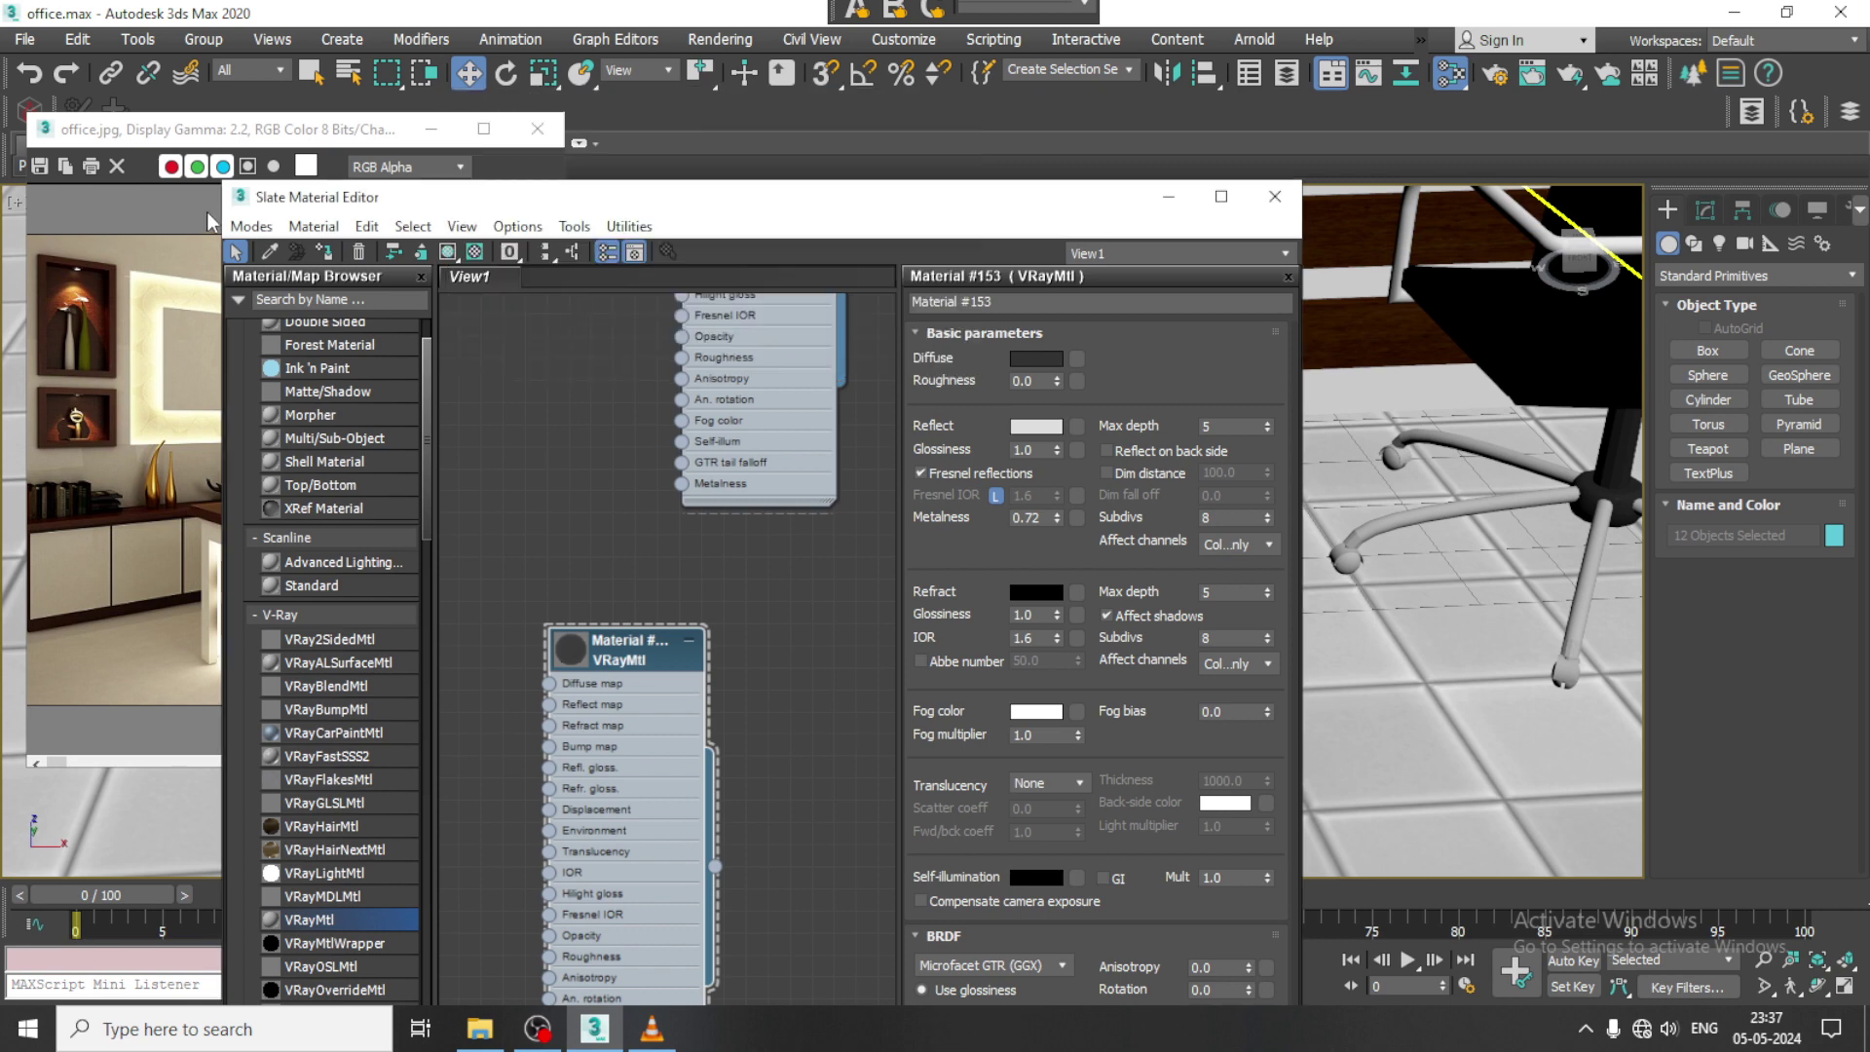
Step: Assign the dark material to the selected caster parts, rename it "wheels", and minimize the material editor
{"action": "left_click", "coordinate": [327, 253]}
{"action": "double_click", "coordinate": [976, 302]}
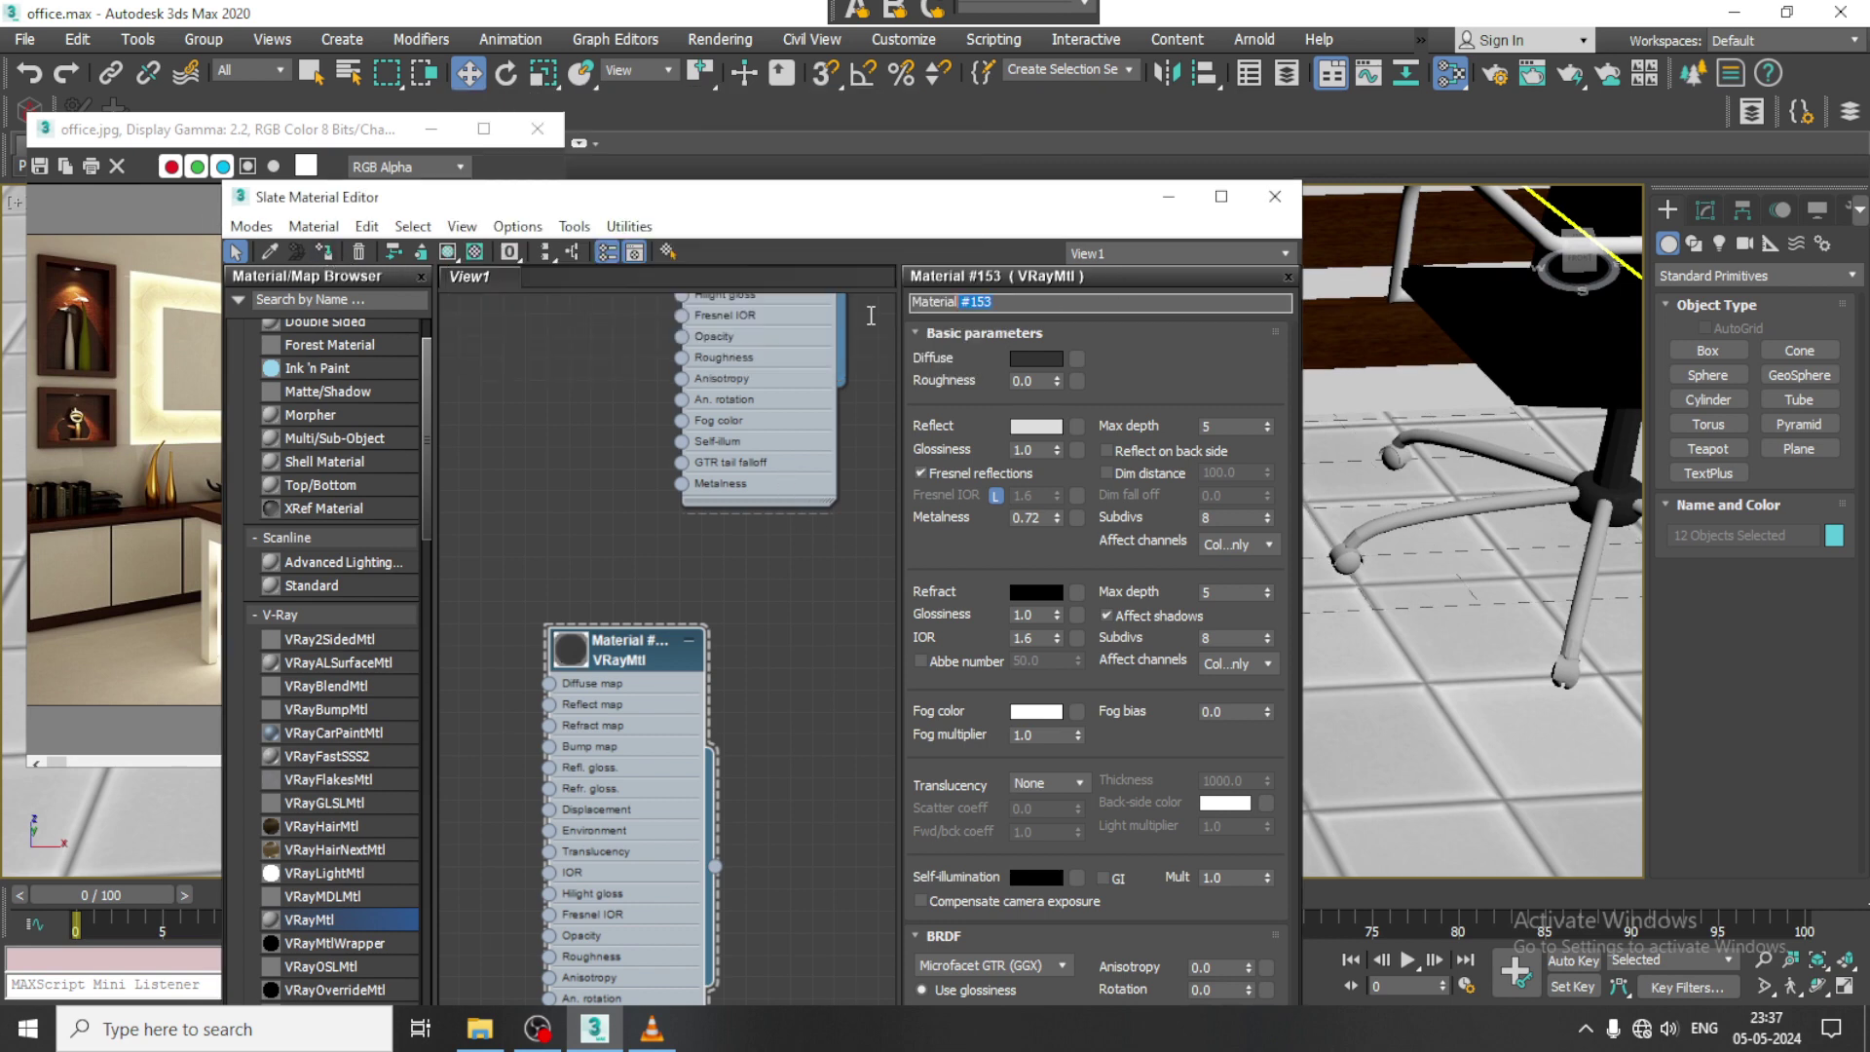
{"action": "type", "text": "wheels"}
{"action": "left_click", "coordinate": [1172, 200]}
{"action": "scroll", "coordinate": [1218, 633], "scroll_direction": "down", "scroll_amount": 3}
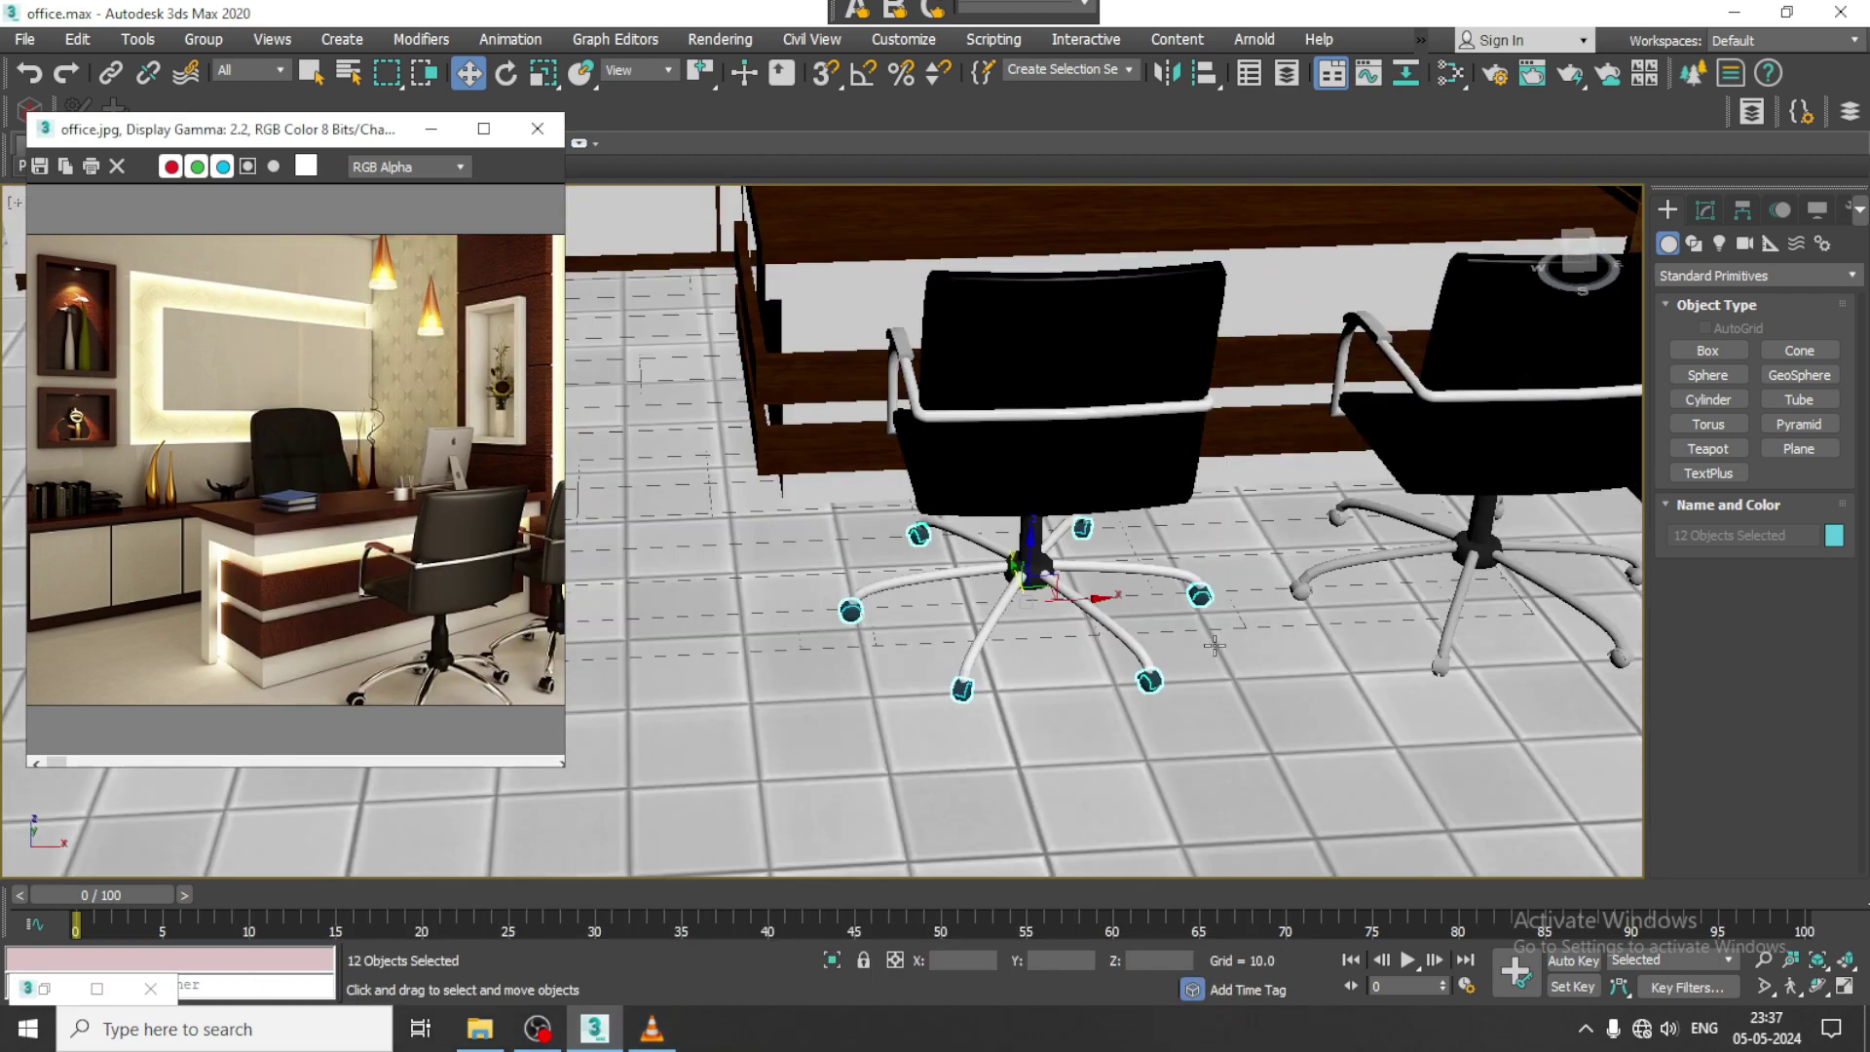
Step: Select both curved armrest pads on the nearer visitor chair
{"action": "middle_click_drag", "start_coordinate": [1218, 634], "coordinate": [1266, 619], "text": "alt"}
{"action": "middle_click_drag", "start_coordinate": [1505, 506], "coordinate": [1306, 517]}
{"action": "left_click", "coordinate": [1319, 418]}
{"action": "middle_click_drag", "start_coordinate": [1319, 418], "coordinate": [1294, 447], "text": "alt"}
{"action": "scroll", "coordinate": [758, 508], "scroll_direction": "up", "scroll_amount": 5}
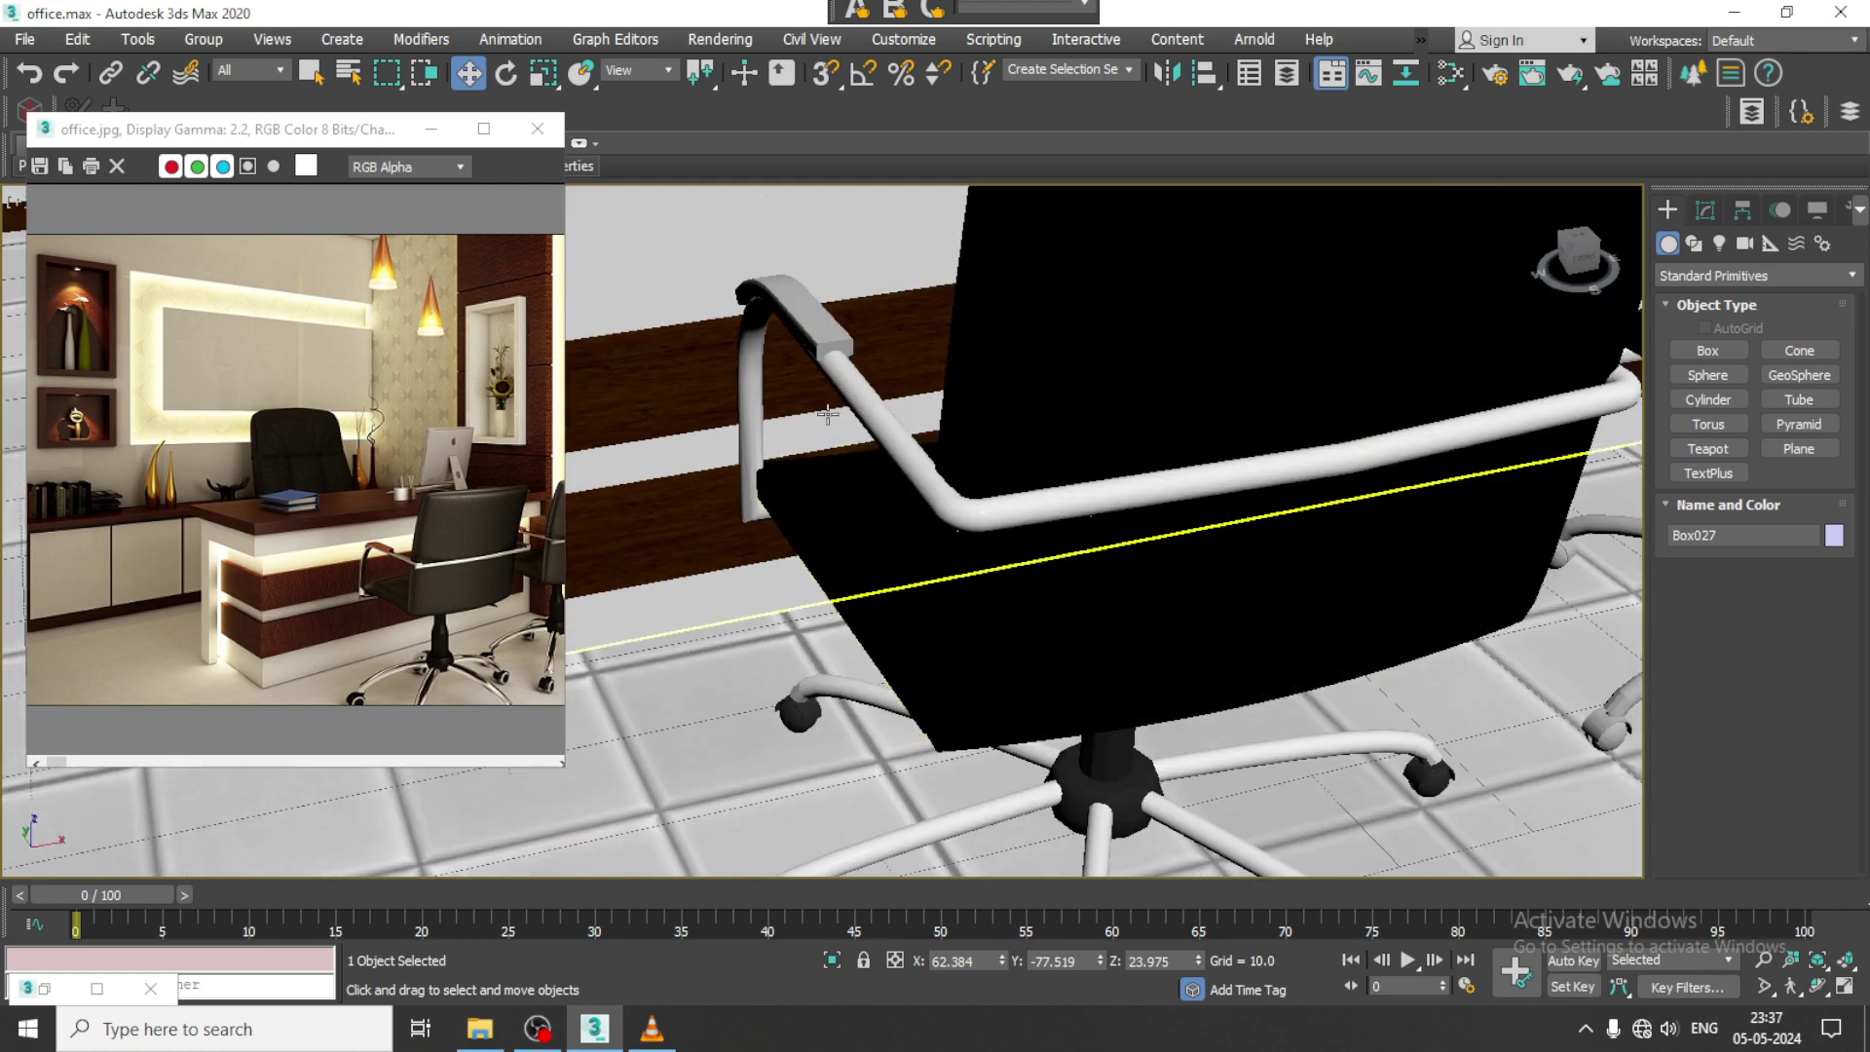
{"action": "left_click", "coordinate": [808, 323]}
{"action": "middle_click_drag", "start_coordinate": [808, 323], "coordinate": [897, 365], "text": "alt"}
{"action": "middle_click_drag", "start_coordinate": [984, 283], "coordinate": [1153, 593]}
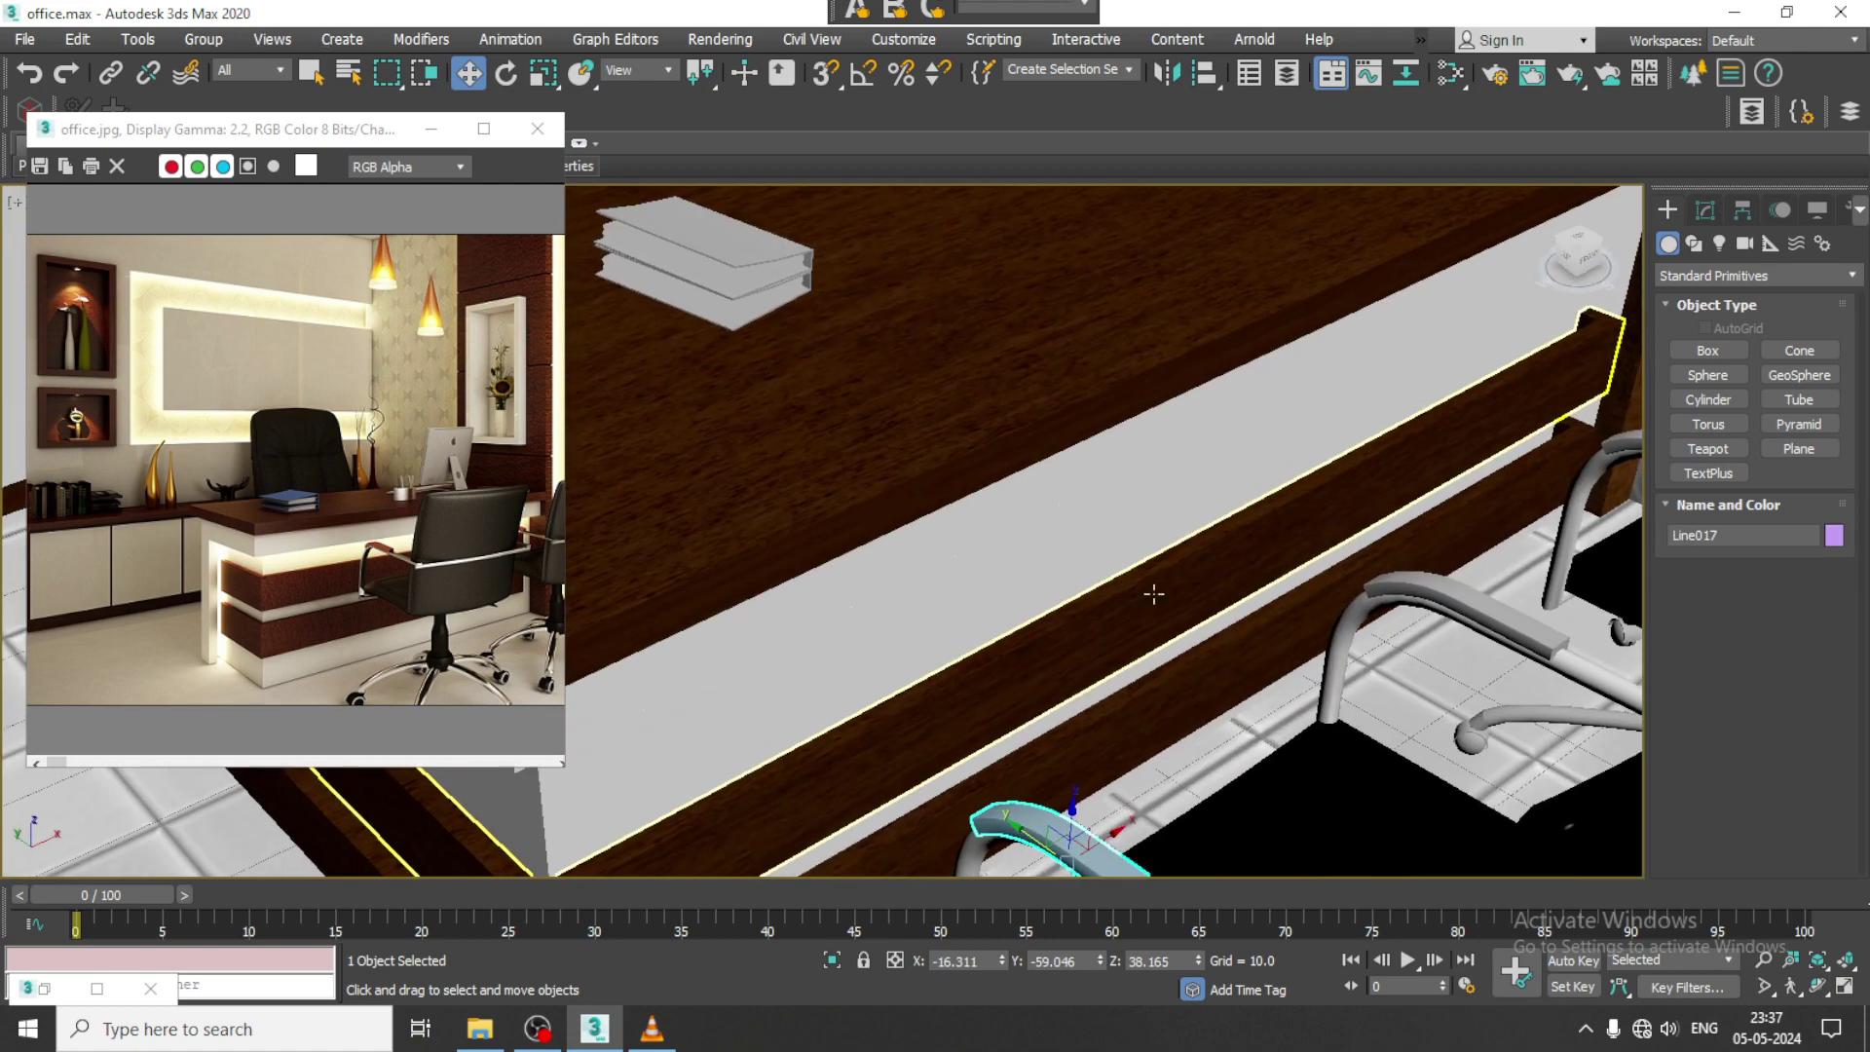
{"action": "left_click", "coordinate": [1515, 635], "text": "ctrl"}
{"action": "middle_click_drag", "start_coordinate": [1267, 745], "coordinate": [1247, 721], "text": "alt"}
{"action": "middle_click_drag", "start_coordinate": [1246, 721], "coordinate": [1208, 609]}
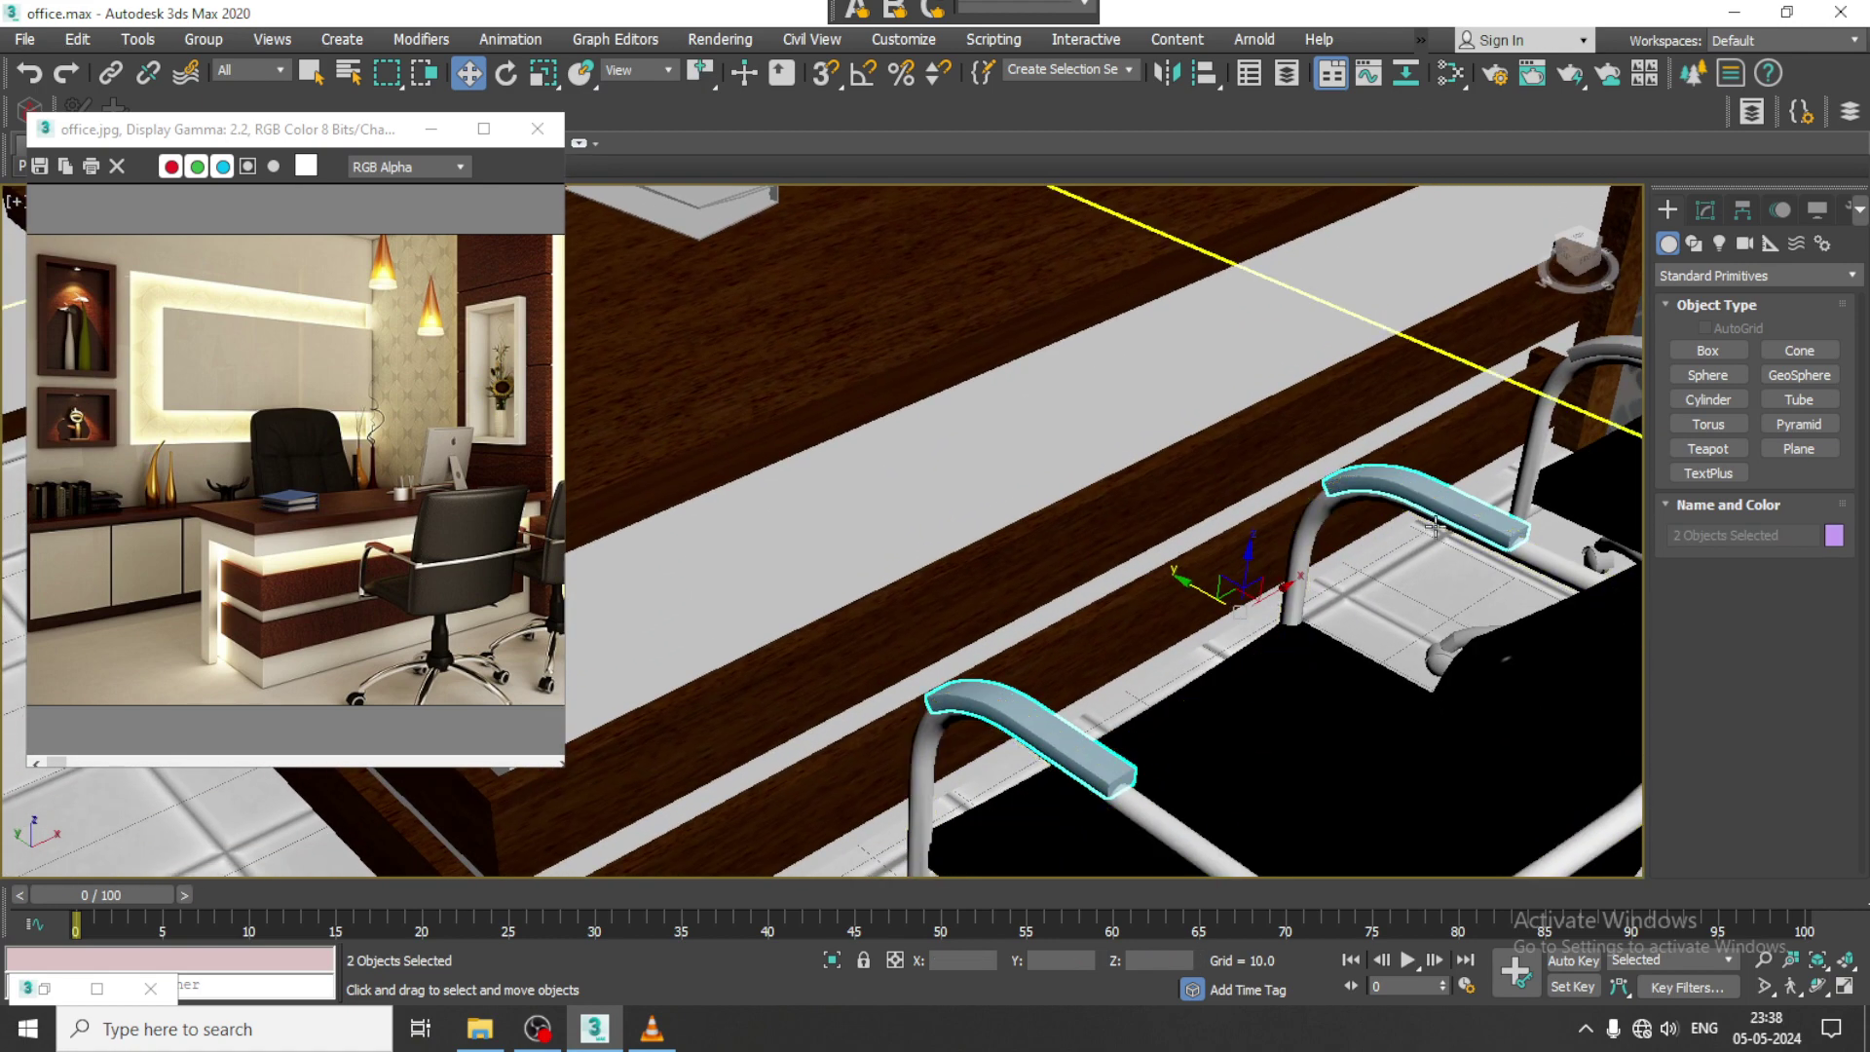
Step: Find the brown wood VRayMtl, Material #8, among the material nodes, assign it to both armrest pads, and close the material editor
{"action": "key", "text": "m"}
{"action": "middle_click_drag", "start_coordinate": [748, 409], "coordinate": [746, 686]}
{"action": "scroll", "coordinate": [745, 682], "scroll_direction": "down", "scroll_amount": 3}
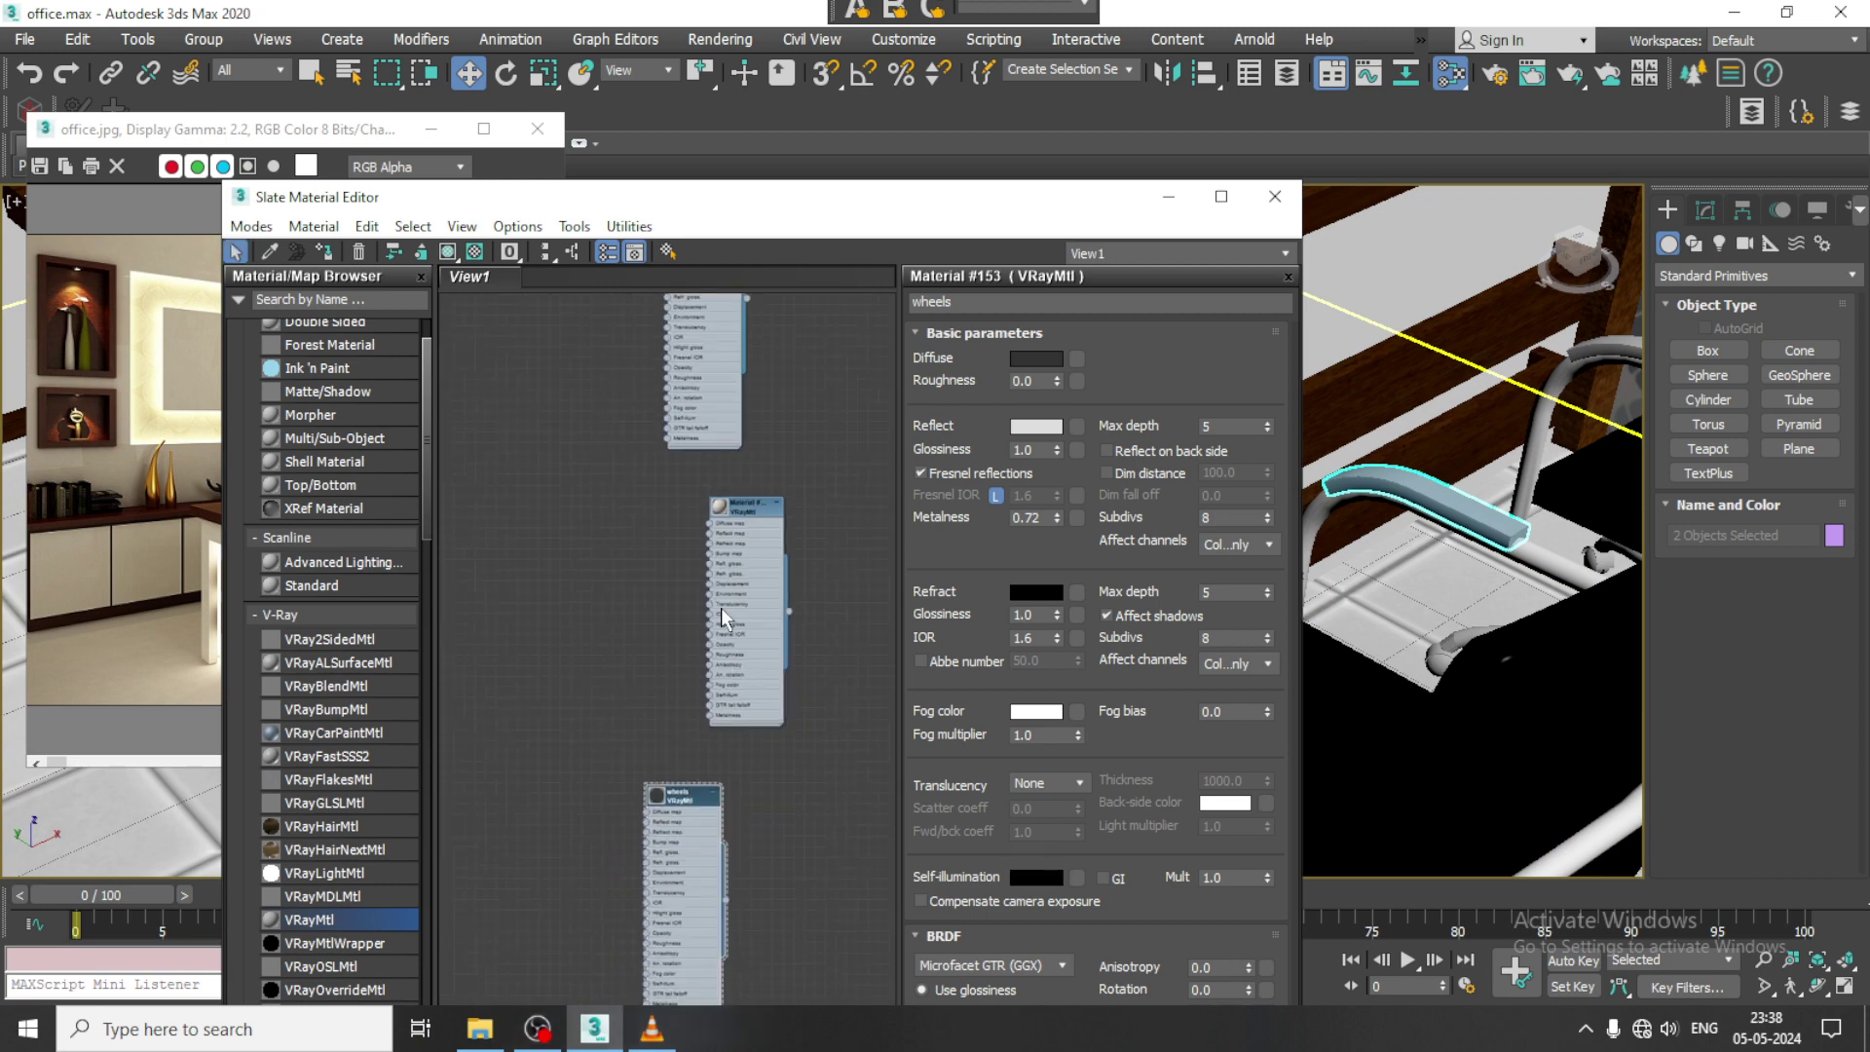
{"action": "middle_click_drag", "start_coordinate": [719, 394], "coordinate": [721, 736]}
{"action": "scroll", "coordinate": [721, 734], "scroll_direction": "down", "scroll_amount": 3}
{"action": "middle_click_drag", "start_coordinate": [728, 614], "coordinate": [737, 883]}
{"action": "middle_click_drag", "start_coordinate": [688, 508], "coordinate": [681, 826]}
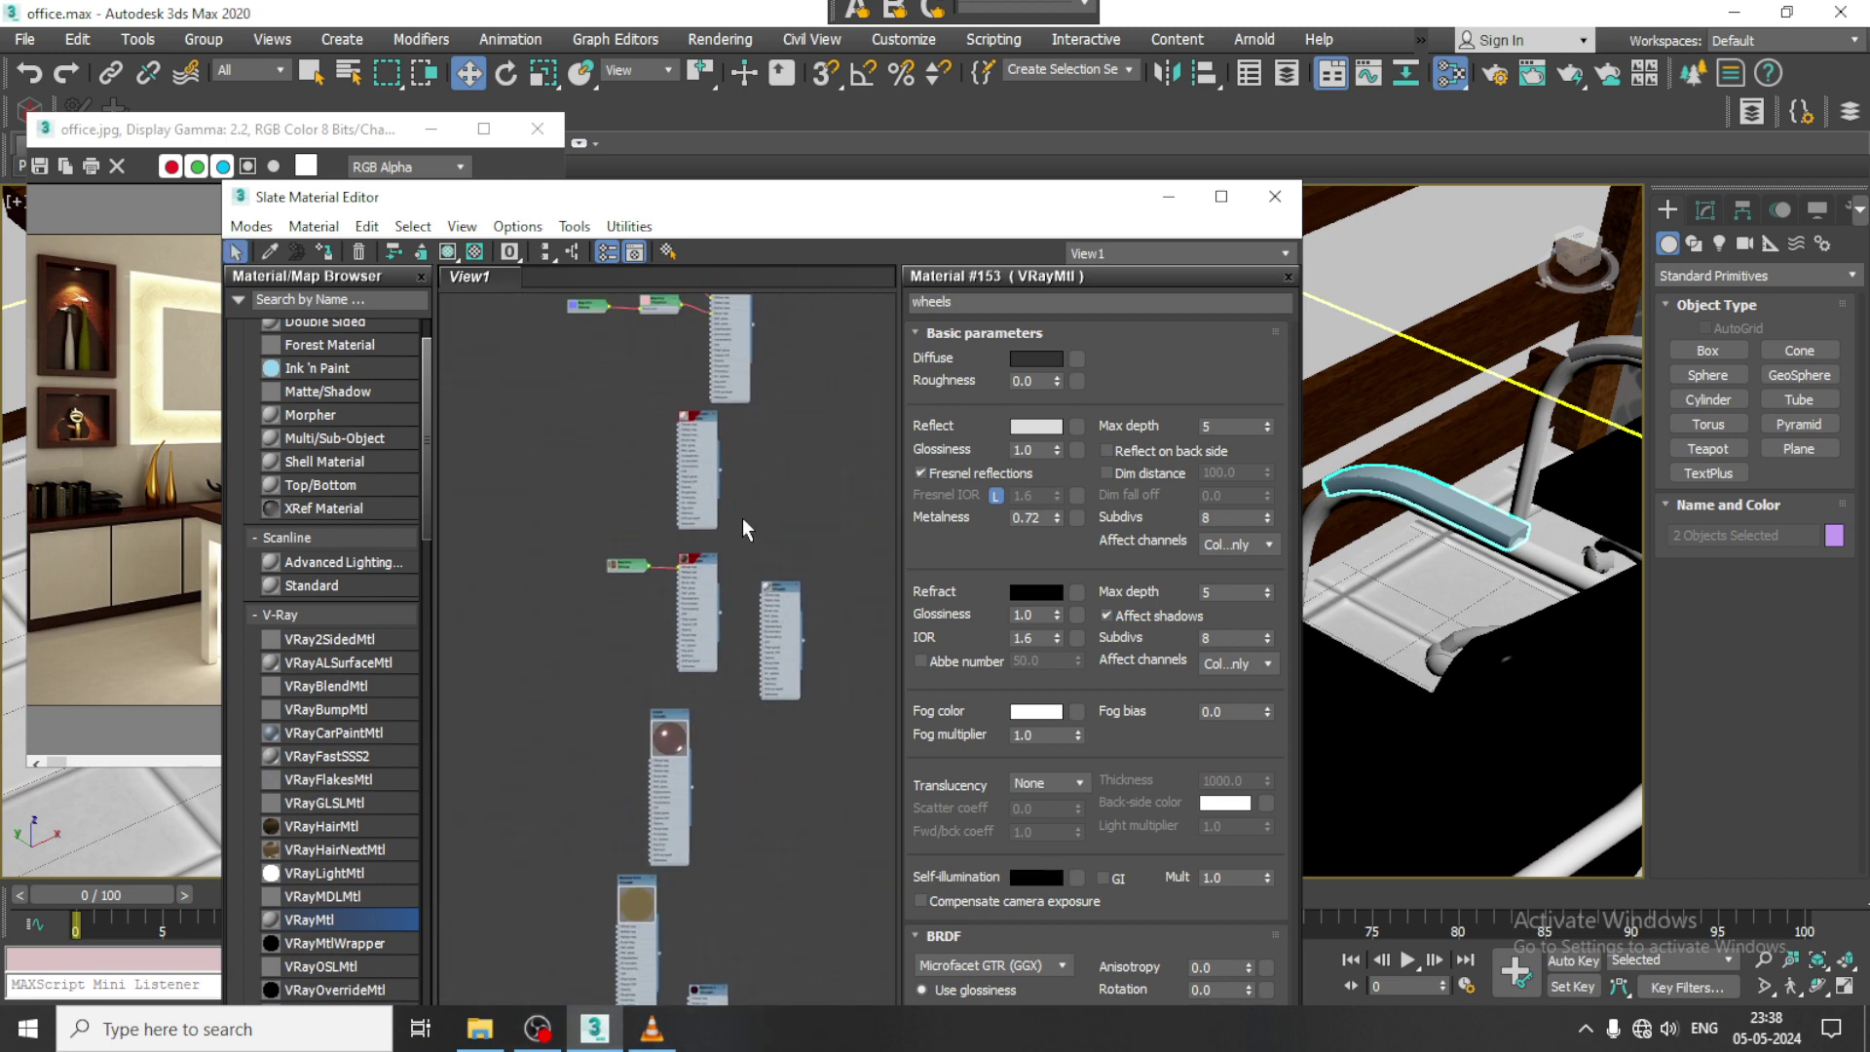
{"action": "middle_click_drag", "start_coordinate": [745, 526], "coordinate": [718, 803]}
{"action": "middle_click_drag", "start_coordinate": [723, 435], "coordinate": [727, 797]}
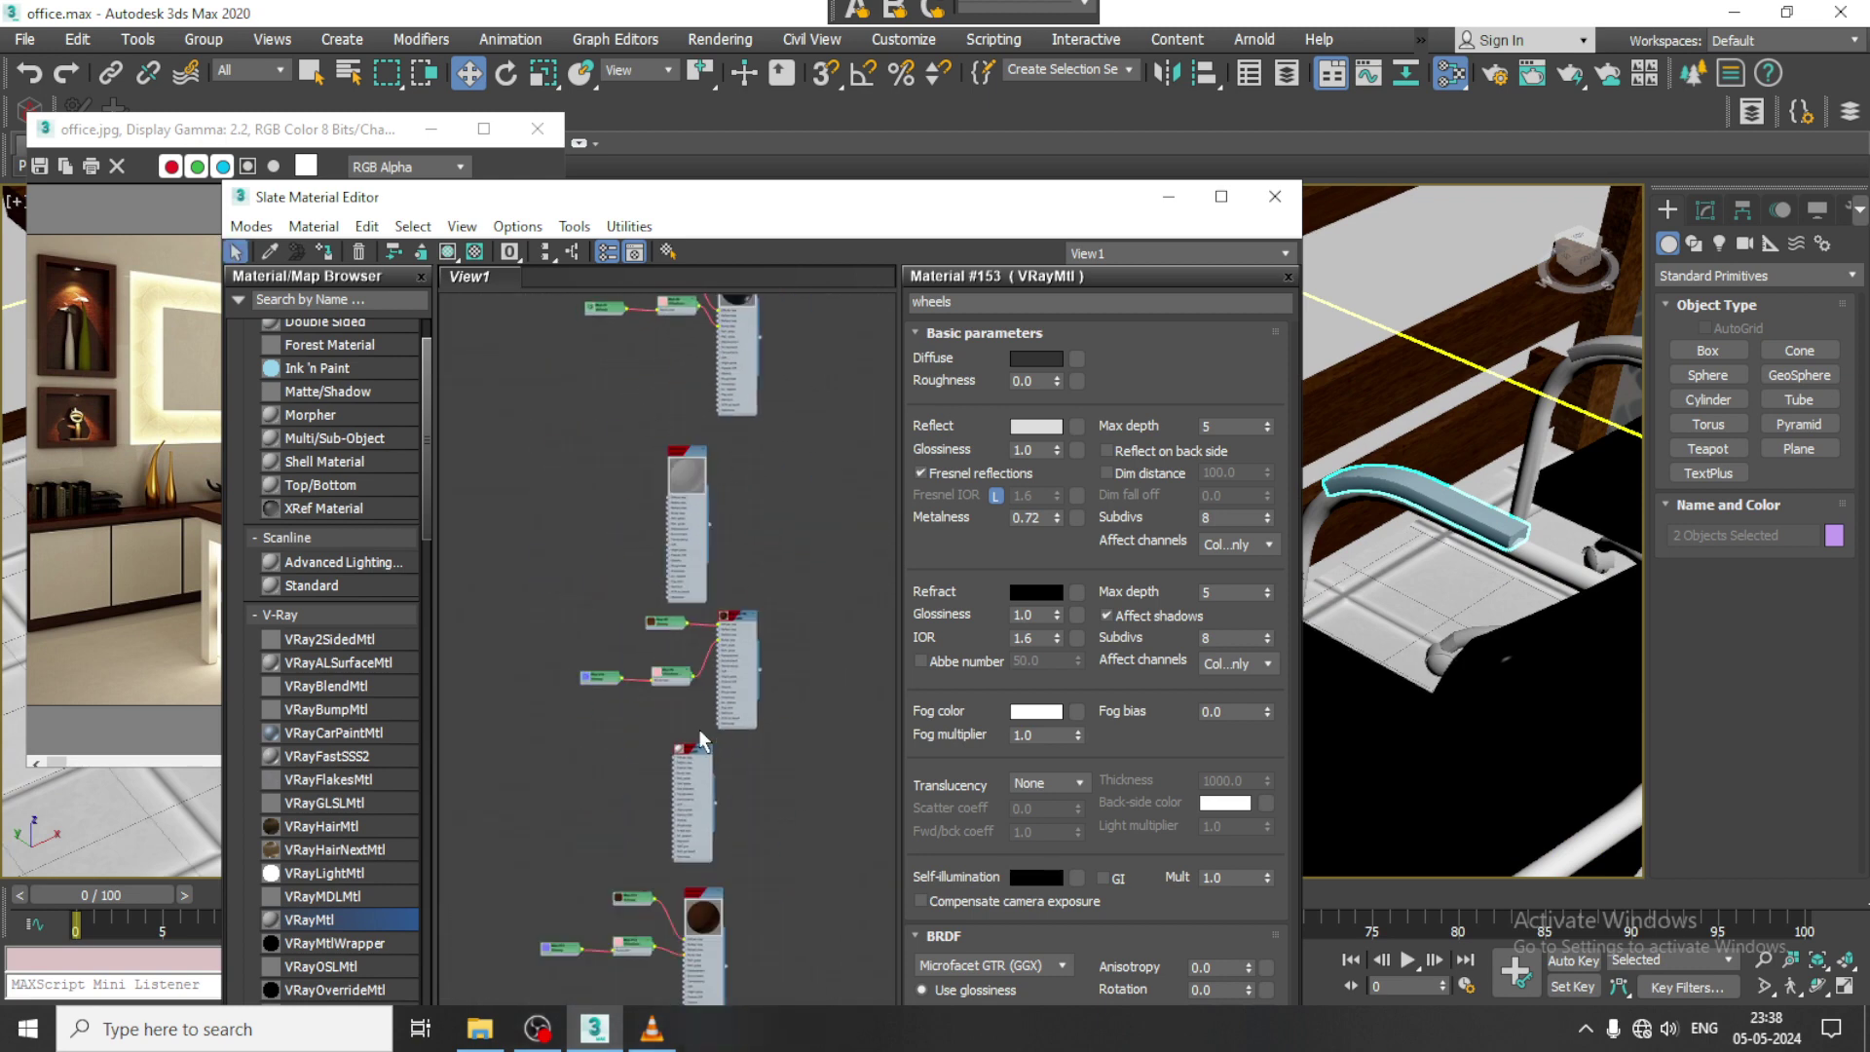
{"action": "scroll", "coordinate": [745, 510], "scroll_direction": "down", "scroll_amount": 2}
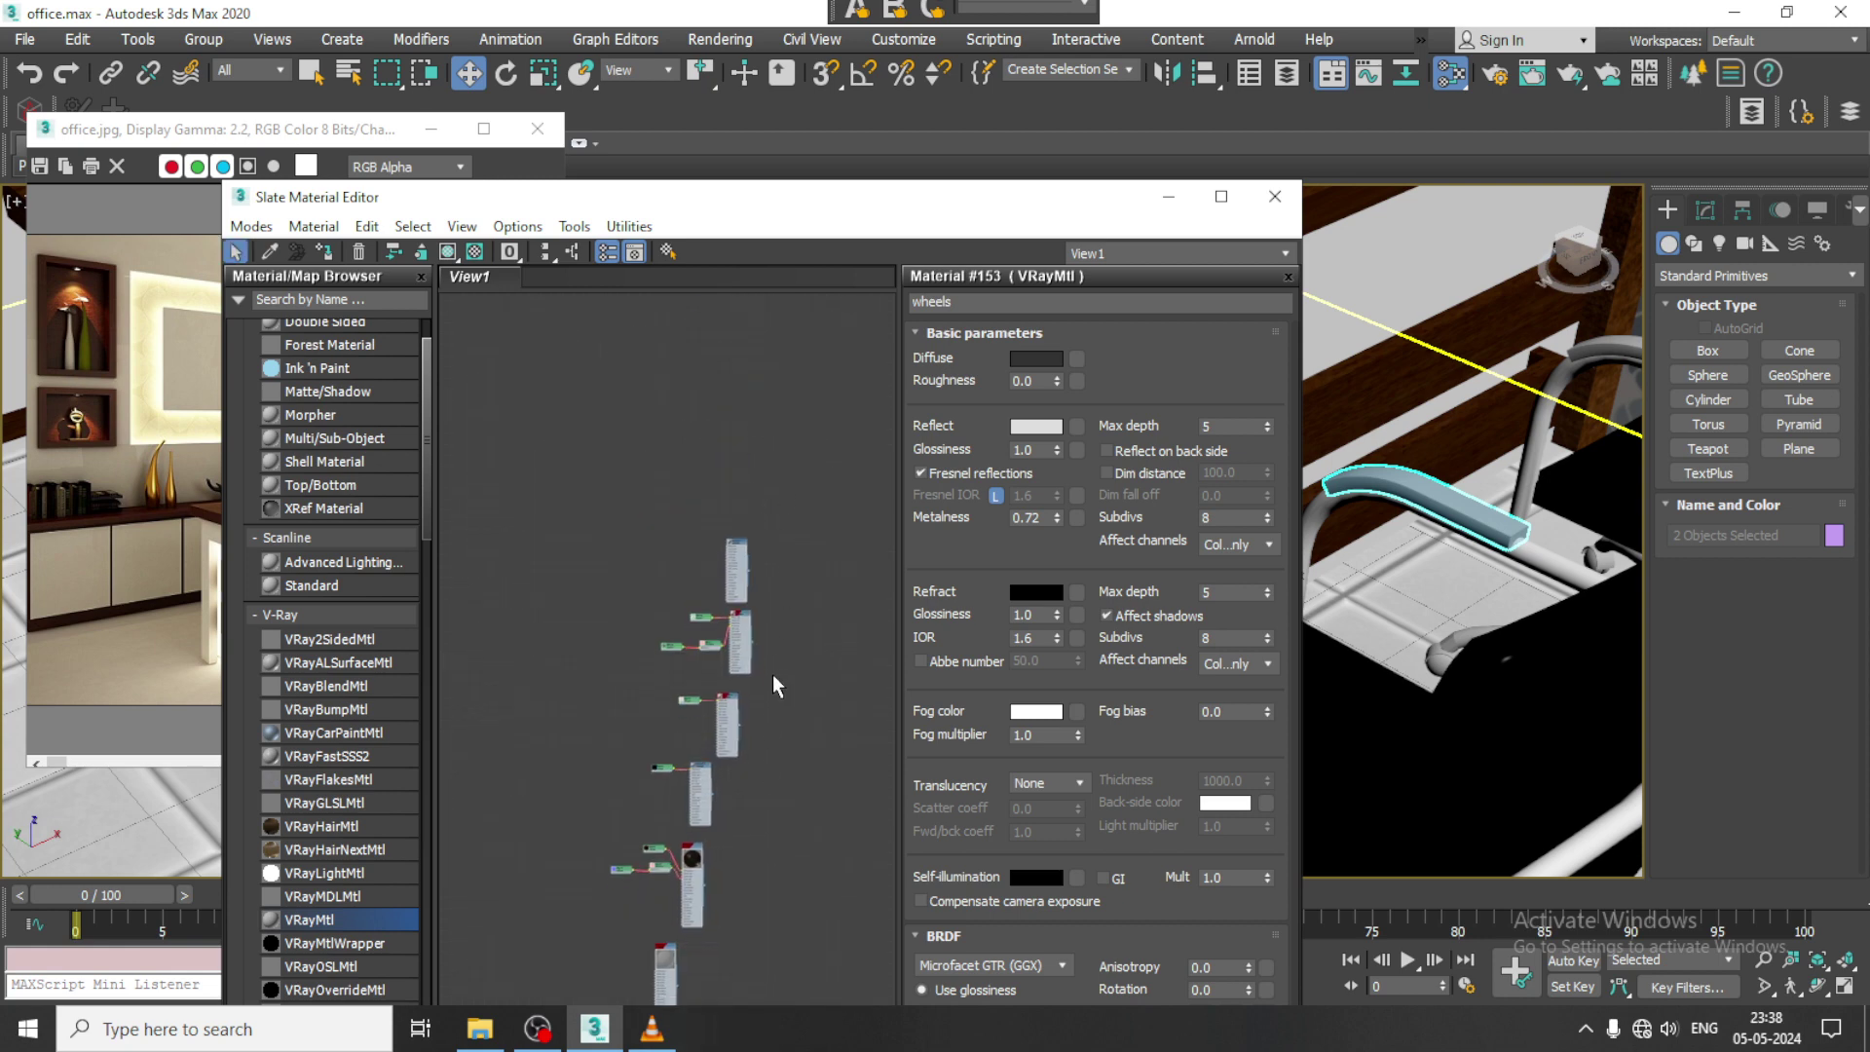
{"action": "scroll", "coordinate": [760, 604], "scroll_direction": "up", "scroll_amount": 5}
{"action": "scroll", "coordinate": [794, 613], "scroll_direction": "up", "scroll_amount": 2}
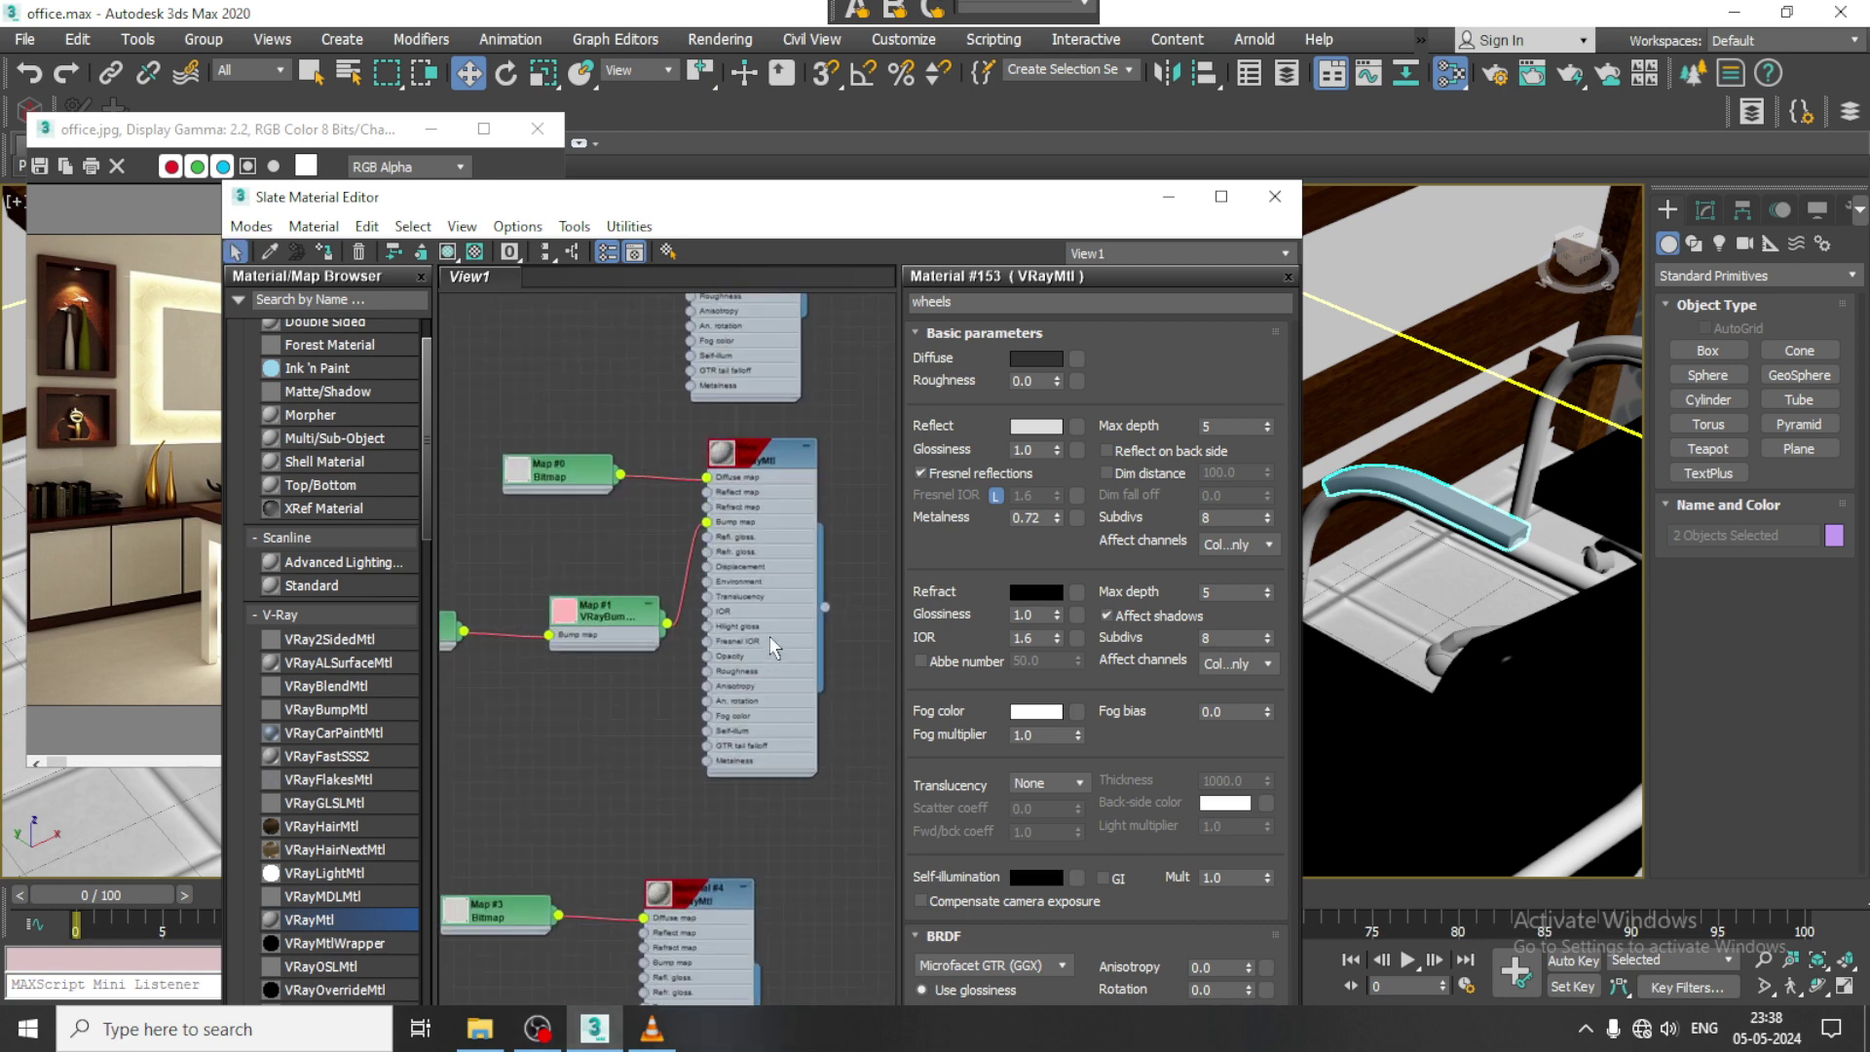
{"action": "middle_click_drag", "start_coordinate": [771, 738], "coordinate": [770, 432]}
{"action": "scroll", "coordinate": [773, 696], "scroll_direction": "up", "scroll_amount": 1}
{"action": "middle_click_drag", "start_coordinate": [774, 696], "coordinate": [847, 302]}
{"action": "middle_click_drag", "start_coordinate": [701, 779], "coordinate": [756, 234]}
{"action": "middle_click_drag", "start_coordinate": [723, 692], "coordinate": [729, 267]}
{"action": "middle_click_drag", "start_coordinate": [672, 776], "coordinate": [831, 431]}
{"action": "middle_click_drag", "start_coordinate": [578, 770], "coordinate": [585, 488]}
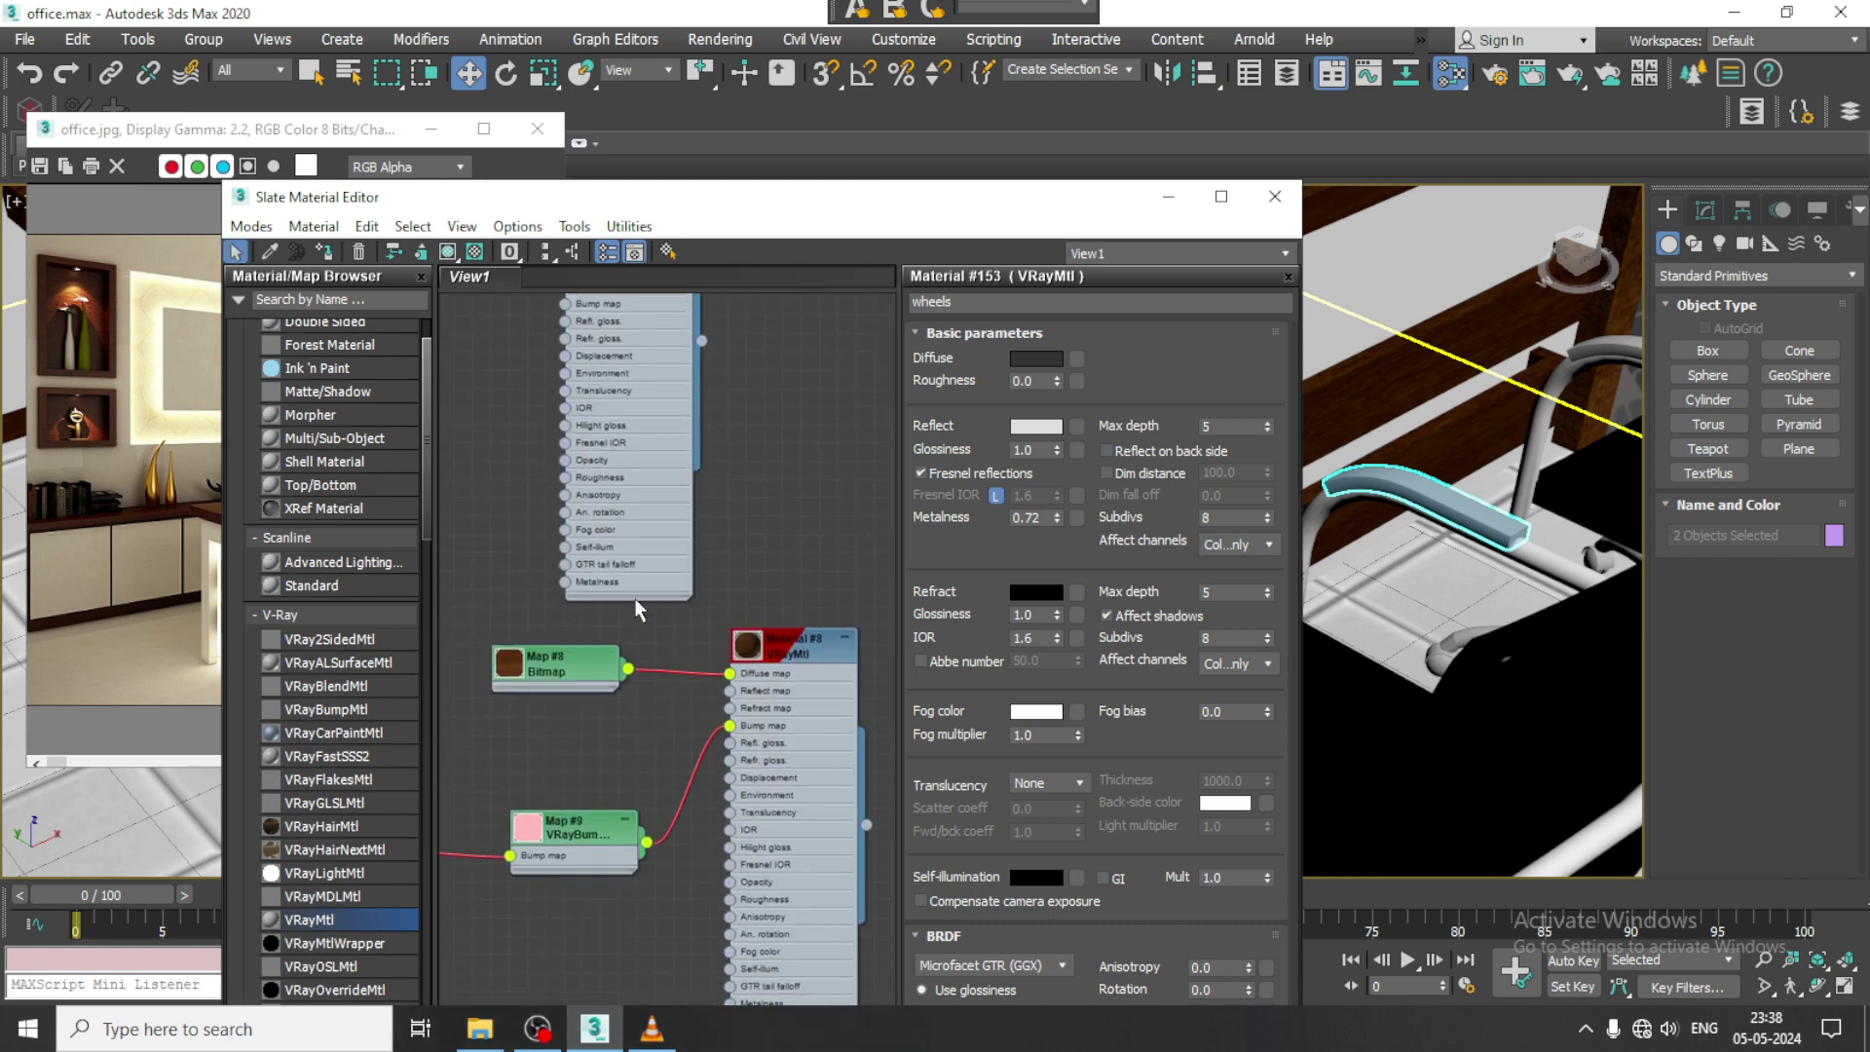
{"action": "left_click", "coordinate": [770, 658]}
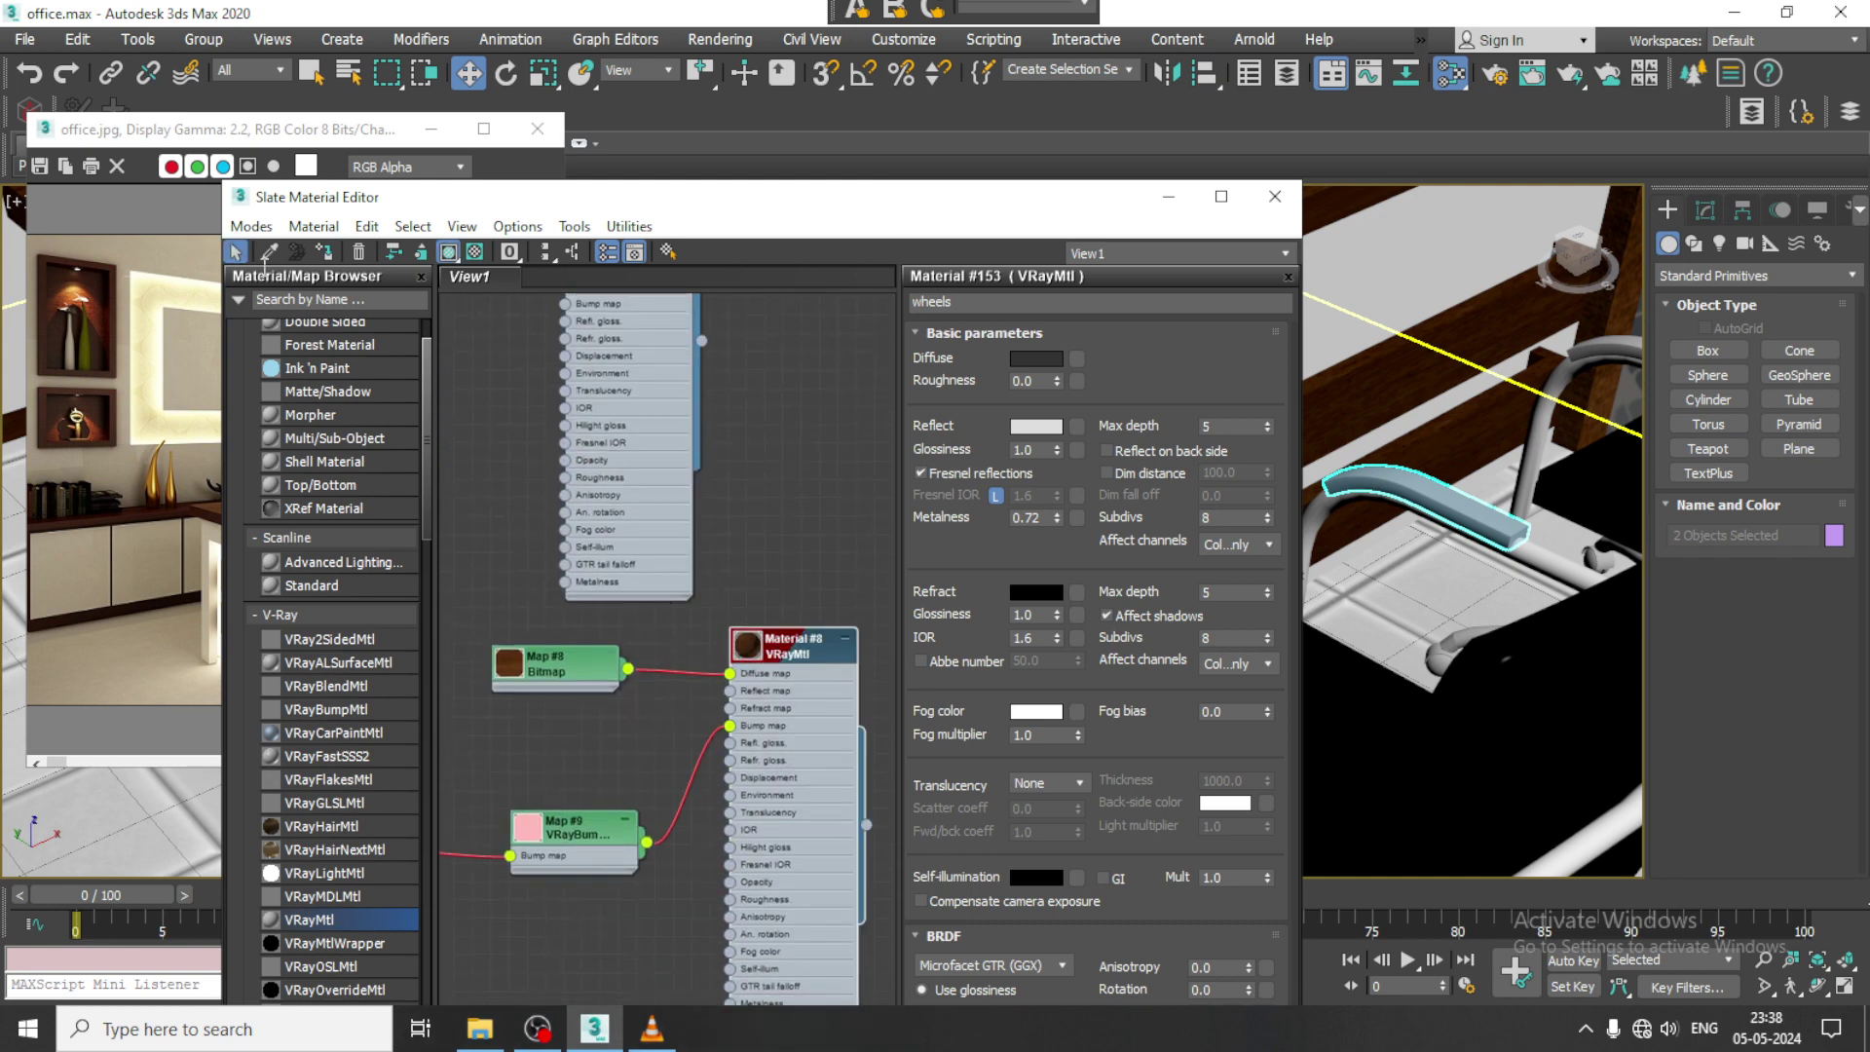
{"action": "left_click", "coordinate": [324, 251]}
{"action": "left_click", "coordinate": [1274, 196]}
Step: Add a UVW Map modifier with Box mapping to the nearer armrest pad, Line017
{"action": "middle_click_drag", "start_coordinate": [1174, 385], "coordinate": [1140, 343]}
{"action": "left_click", "coordinate": [1006, 561]}
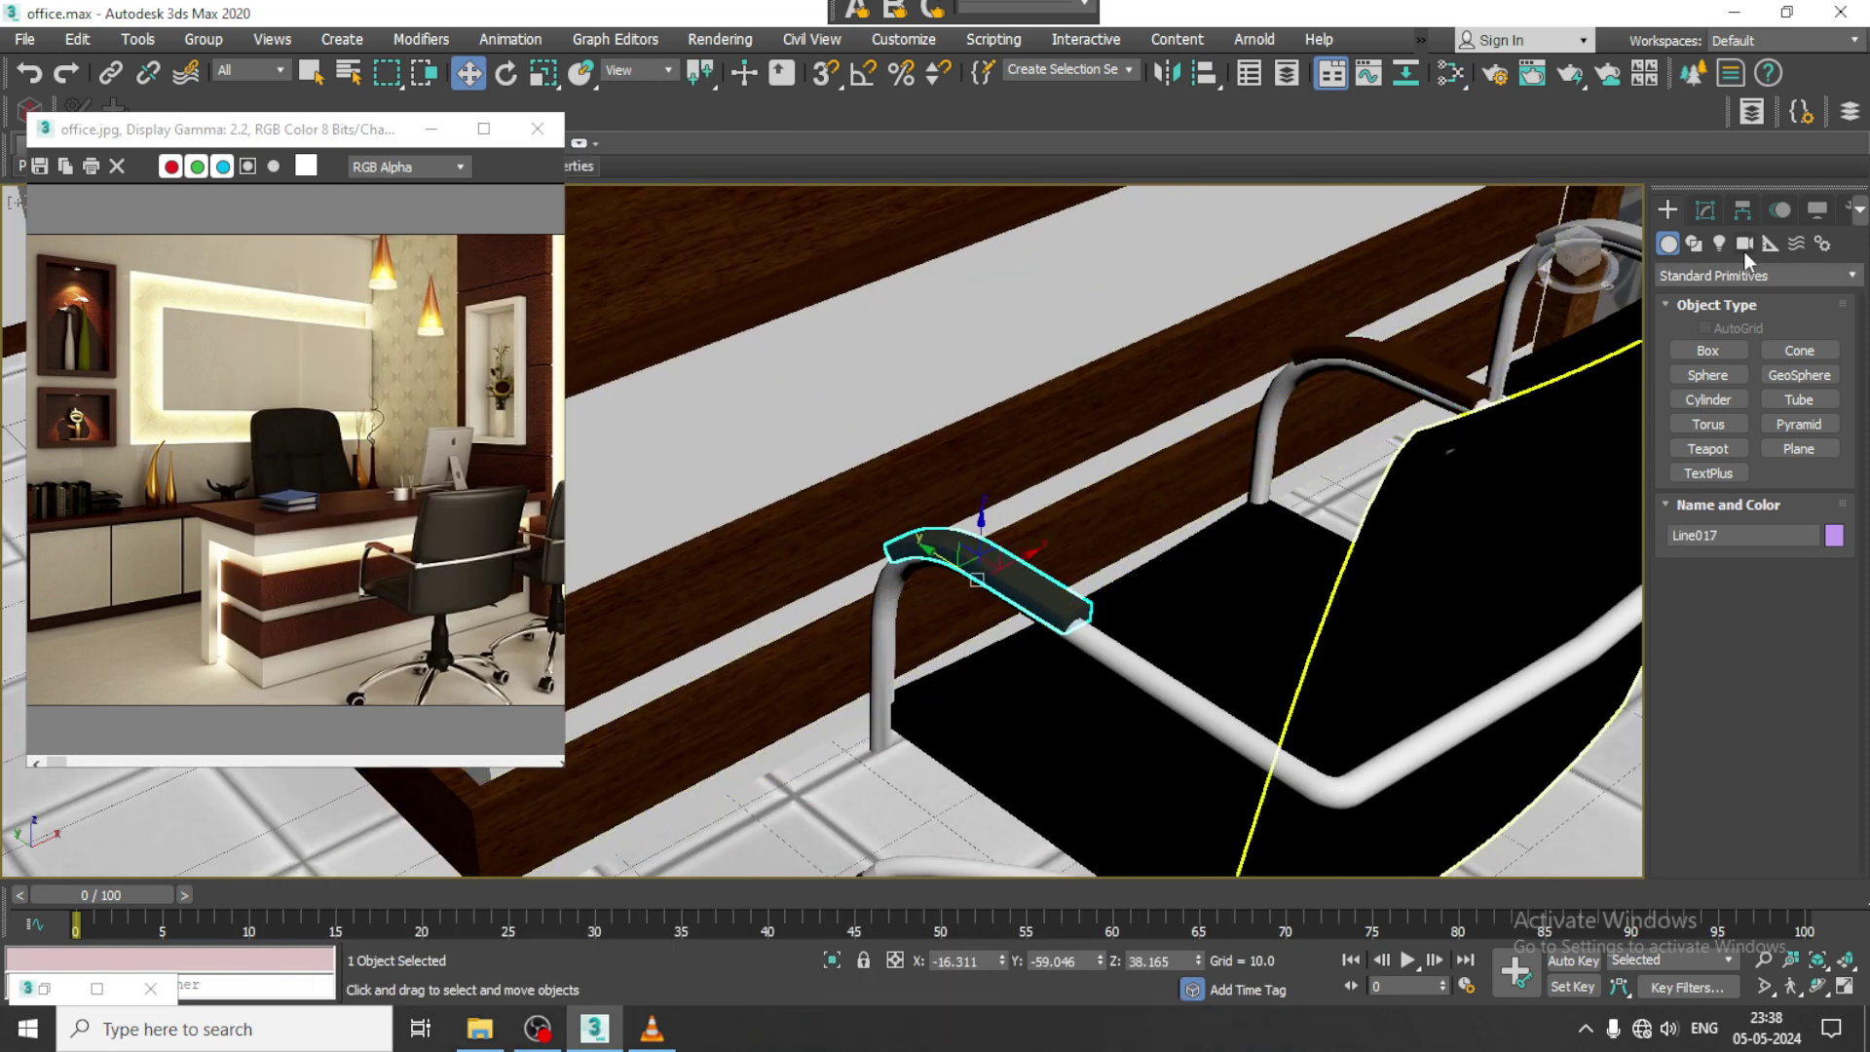
{"action": "left_click", "coordinate": [1706, 210]}
{"action": "left_click", "coordinate": [1747, 283]}
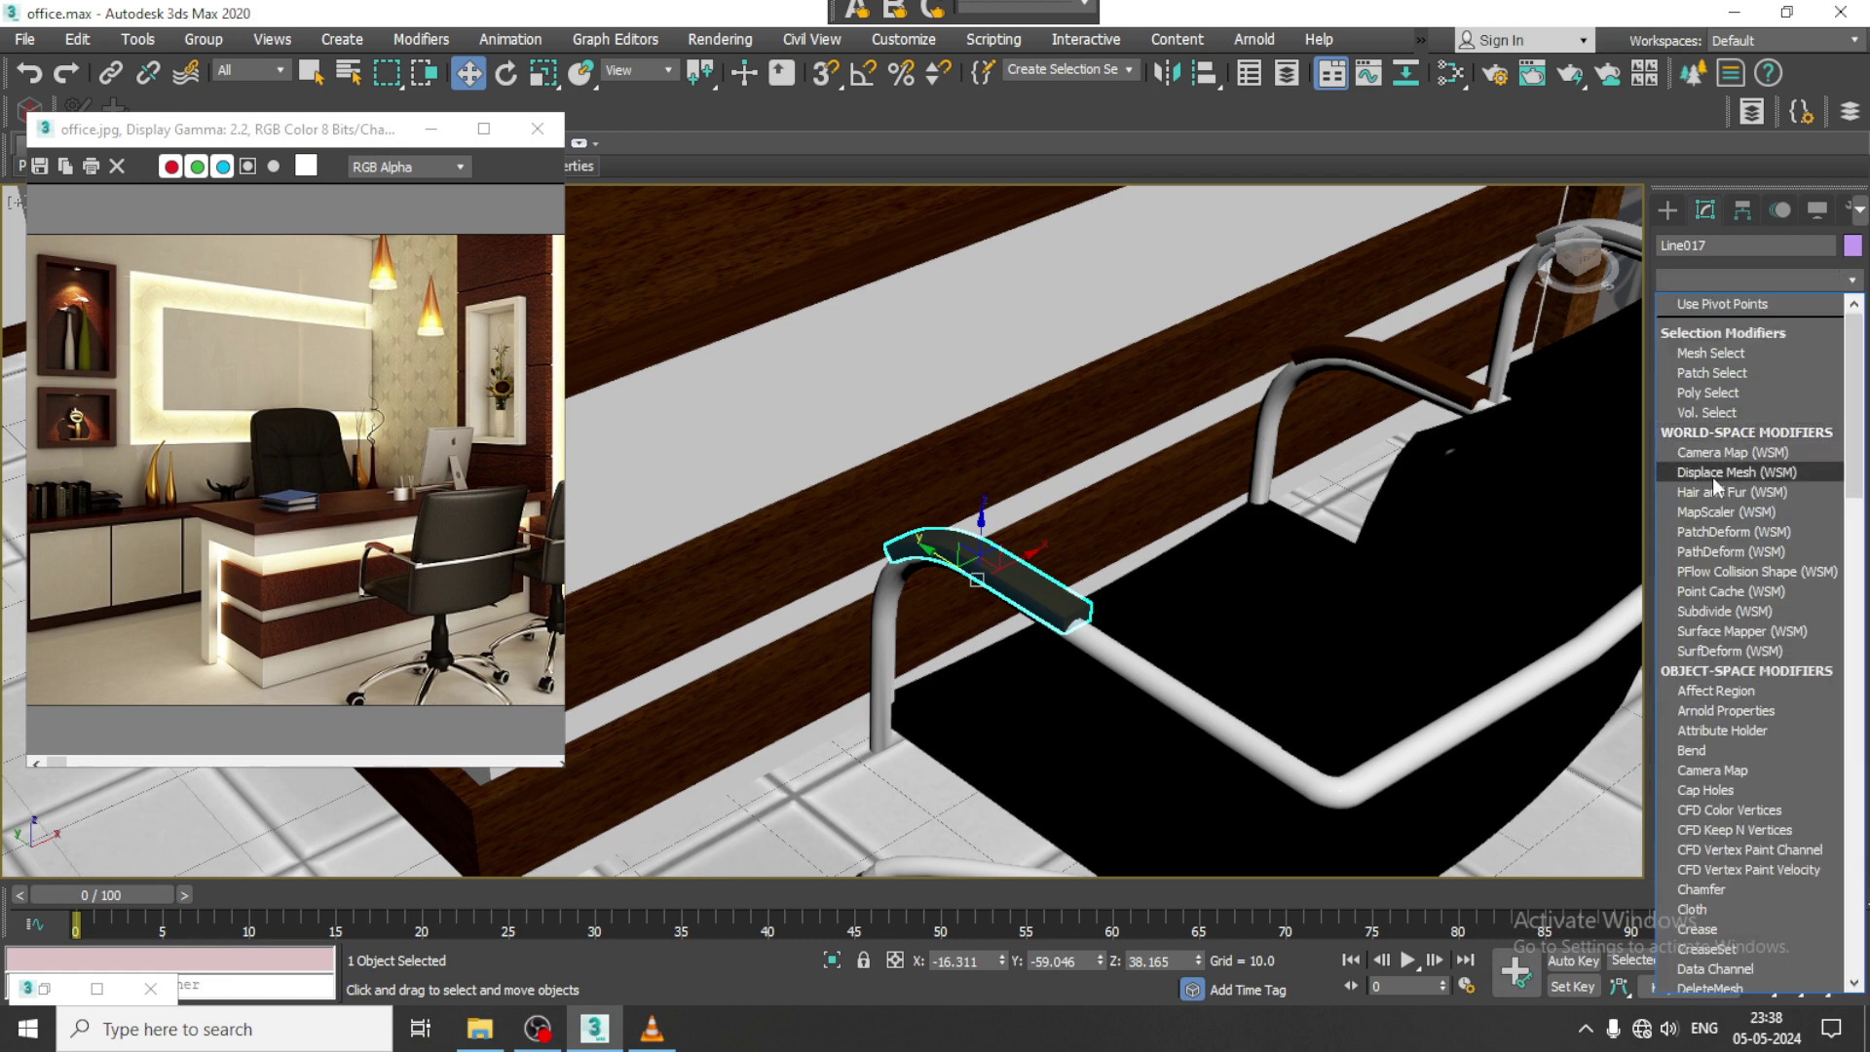
{"action": "type", "text": "u"}
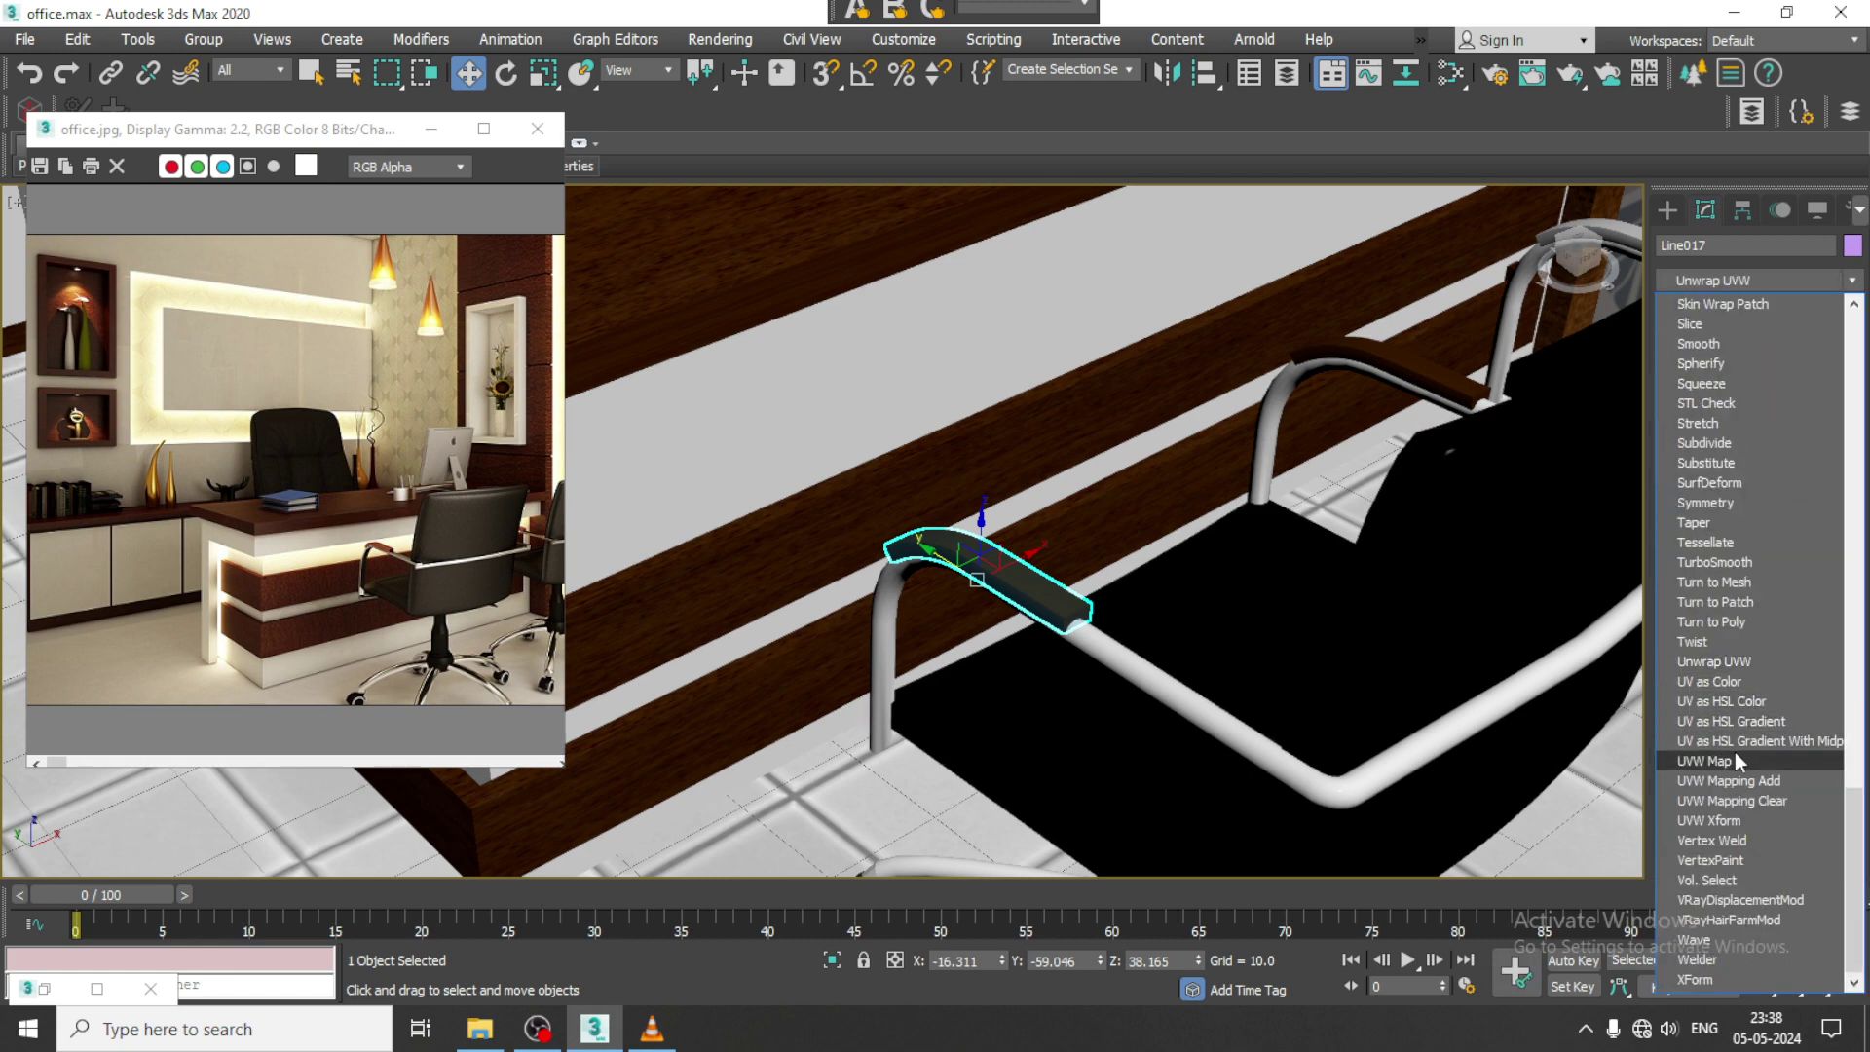
{"action": "left_click", "coordinate": [1738, 762]}
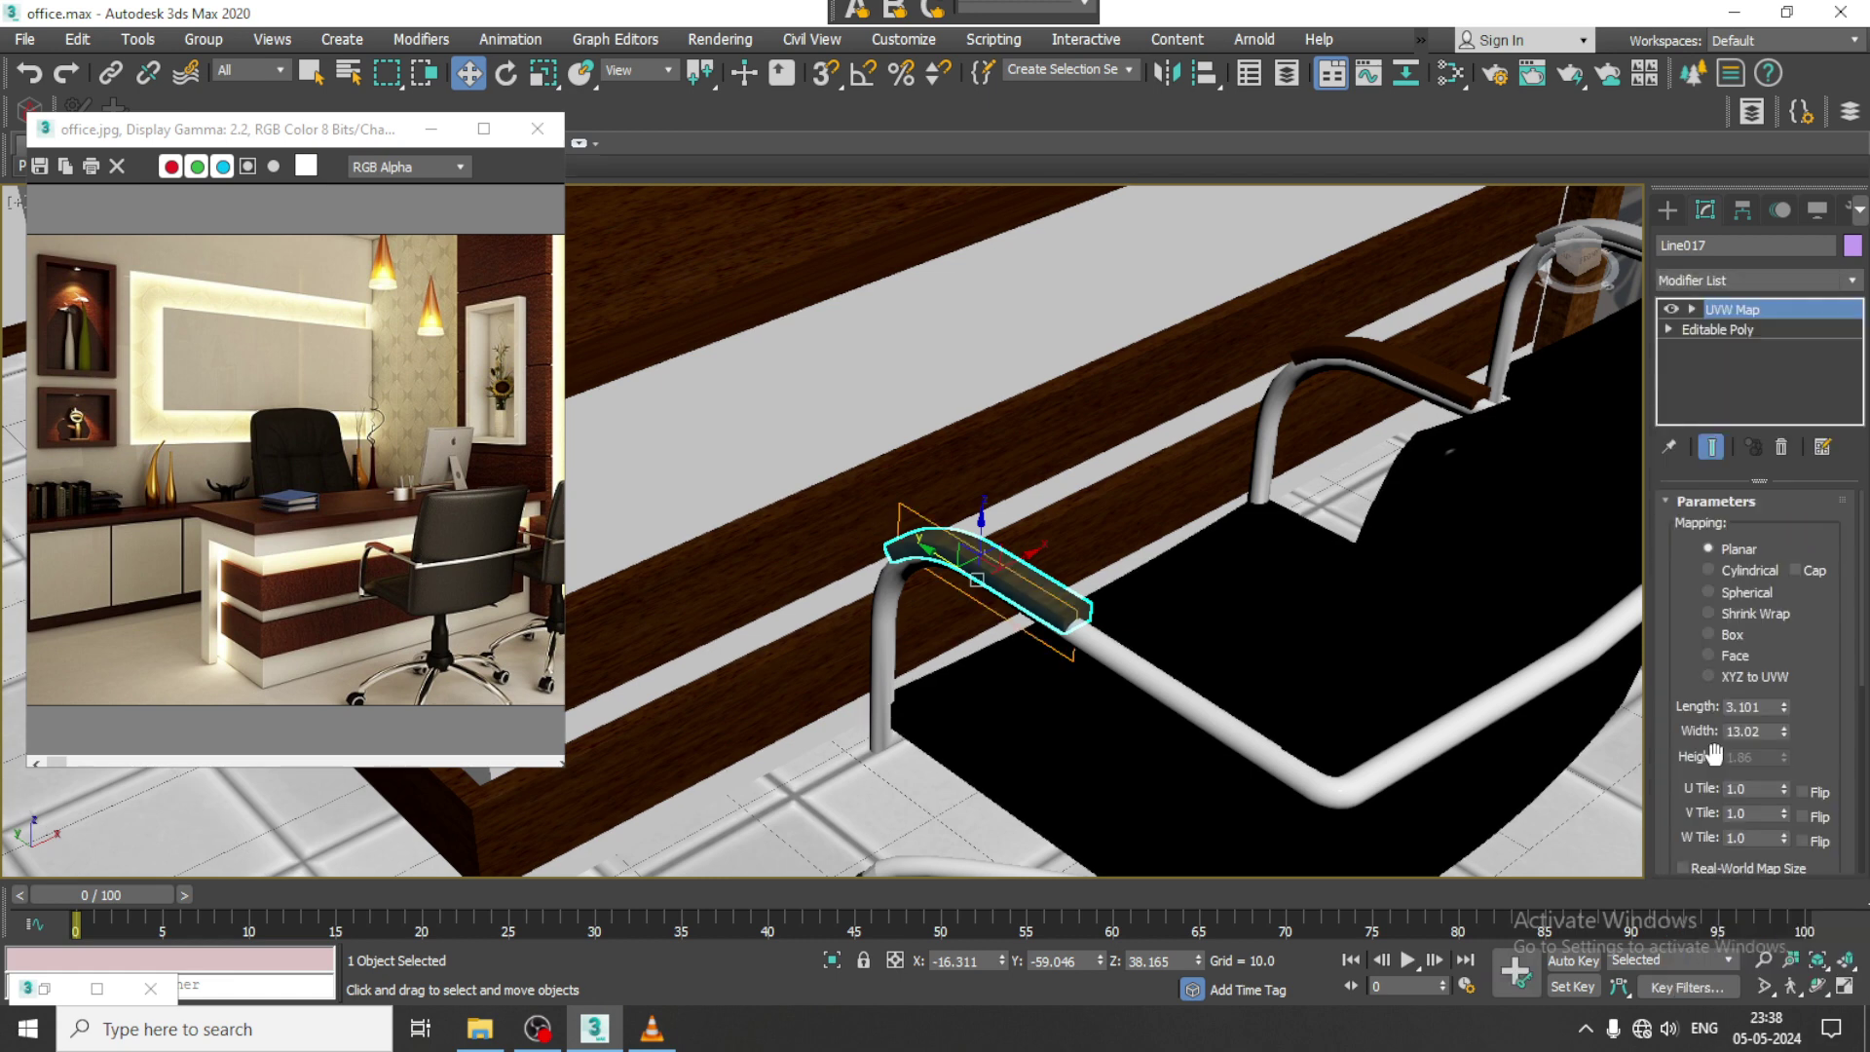
{"action": "left_click", "coordinate": [1741, 635]}
Step: Set the height of this armrest pad's mapping box to 8.63
{"action": "middle_click_drag", "start_coordinate": [1020, 593], "coordinate": [1028, 621], "text": "alt"}
{"action": "scroll", "coordinate": [1028, 624], "scroll_direction": "up", "scroll_amount": 4}
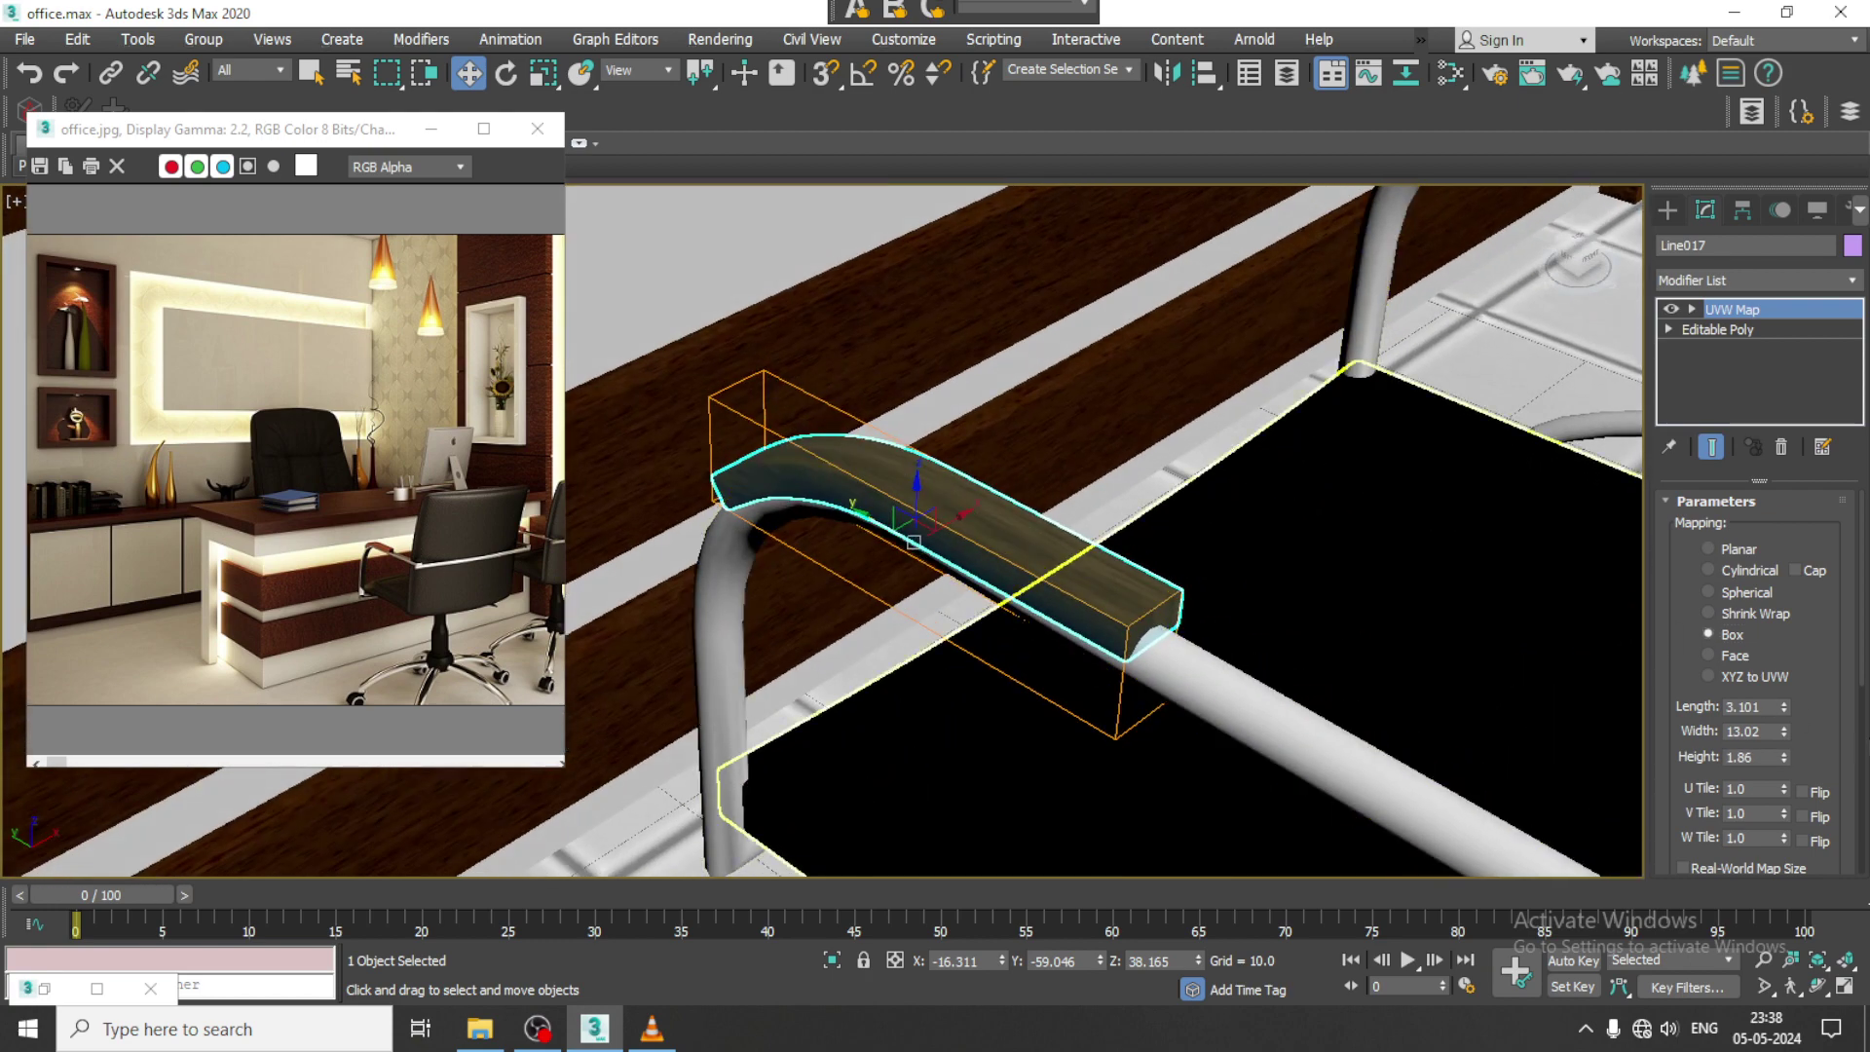
{"action": "left_click_drag", "start_coordinate": [1783, 706], "coordinate": [1760, 330]}
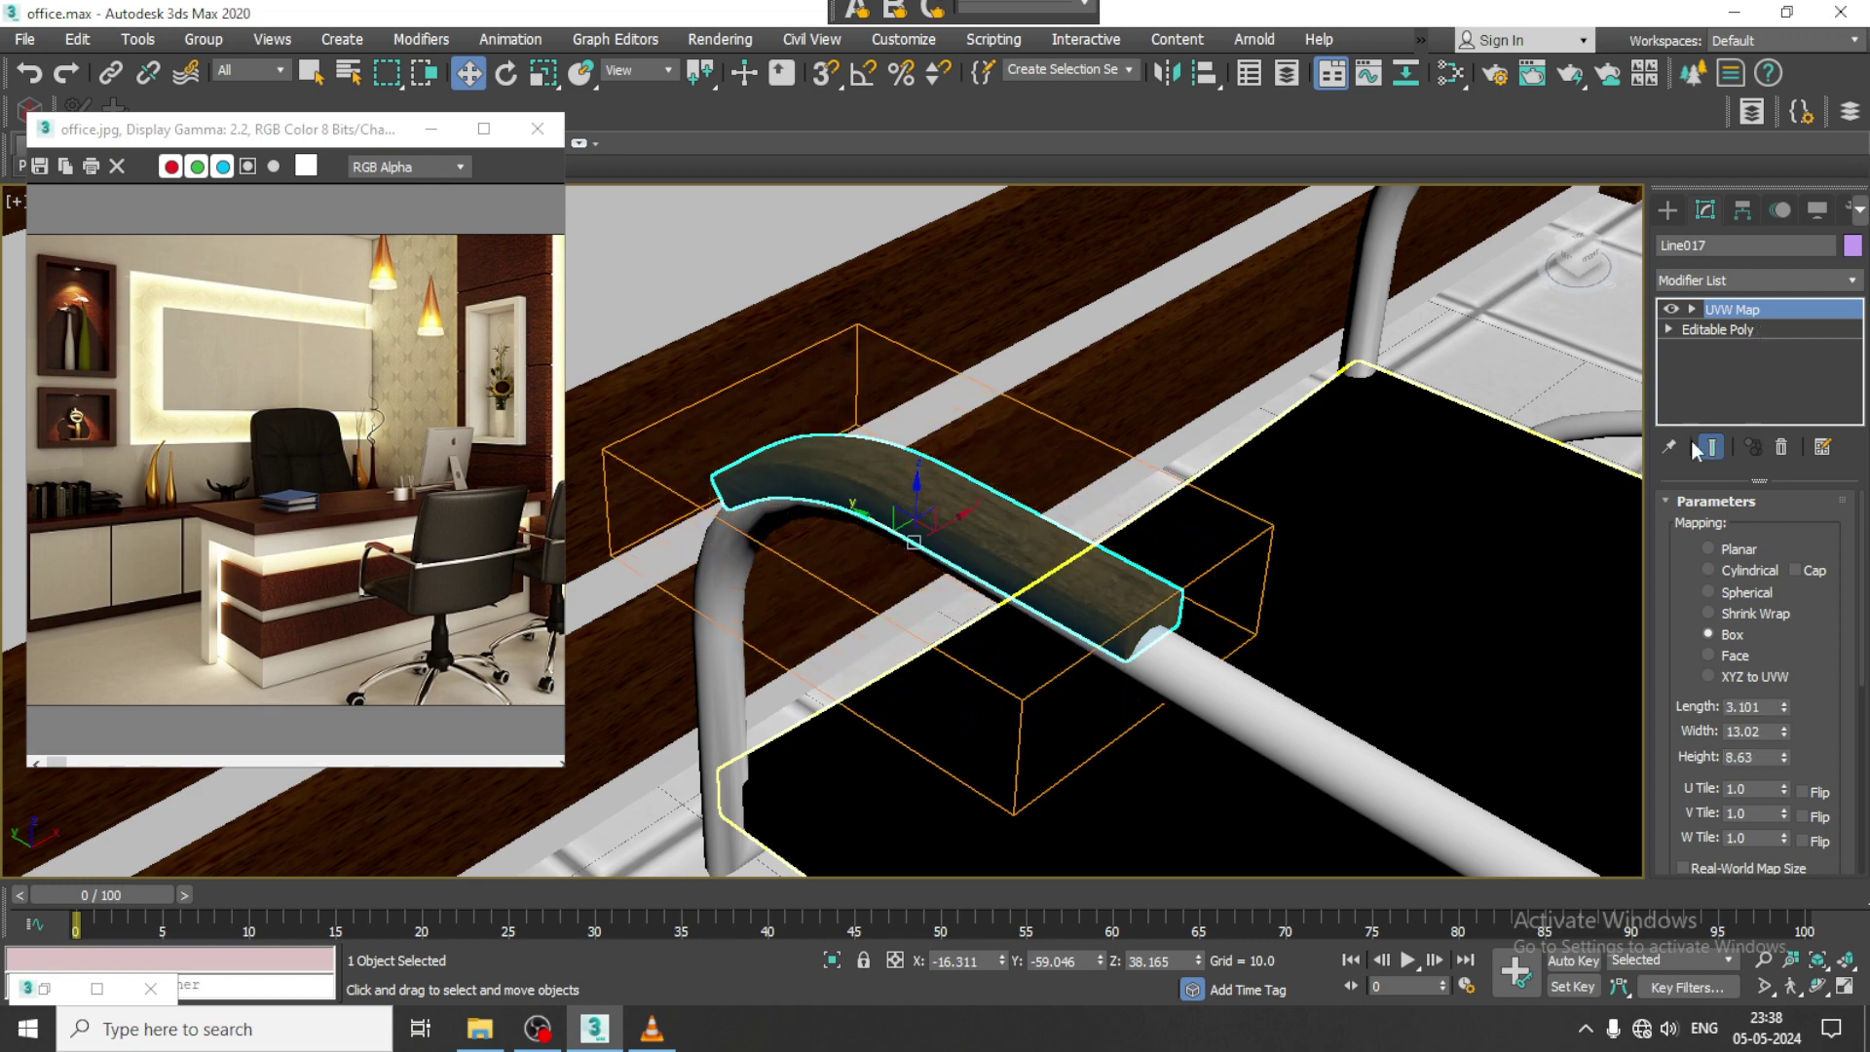
Step: Add a UVW Map modifier with Box mapping to the same chair's other armrest pad, Line018
{"action": "scroll", "coordinate": [1448, 466], "scroll_direction": "down", "scroll_amount": 5}
{"action": "middle_click_drag", "start_coordinate": [1458, 454], "coordinate": [1335, 672]}
{"action": "middle_click_drag", "start_coordinate": [1519, 488], "coordinate": [1549, 492], "text": "alt"}
{"action": "left_click", "coordinate": [1361, 454]}
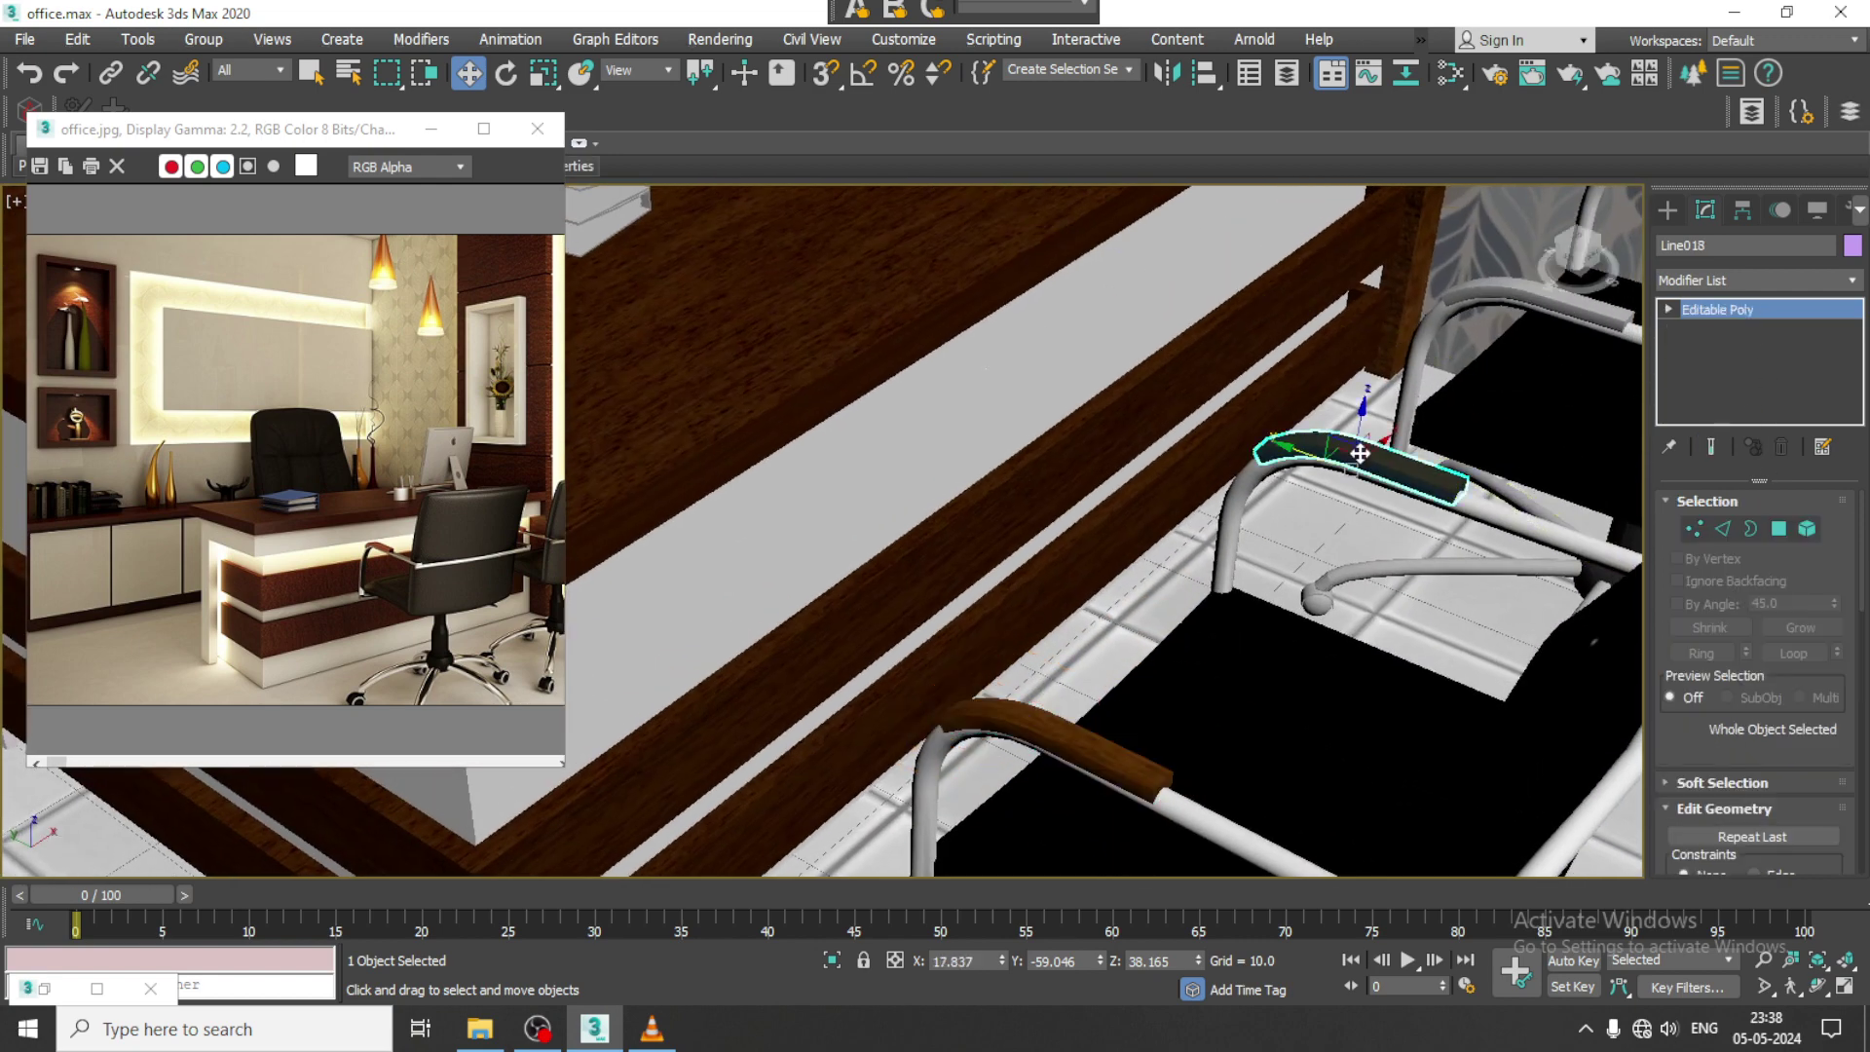
{"action": "left_click", "coordinate": [1716, 283]}
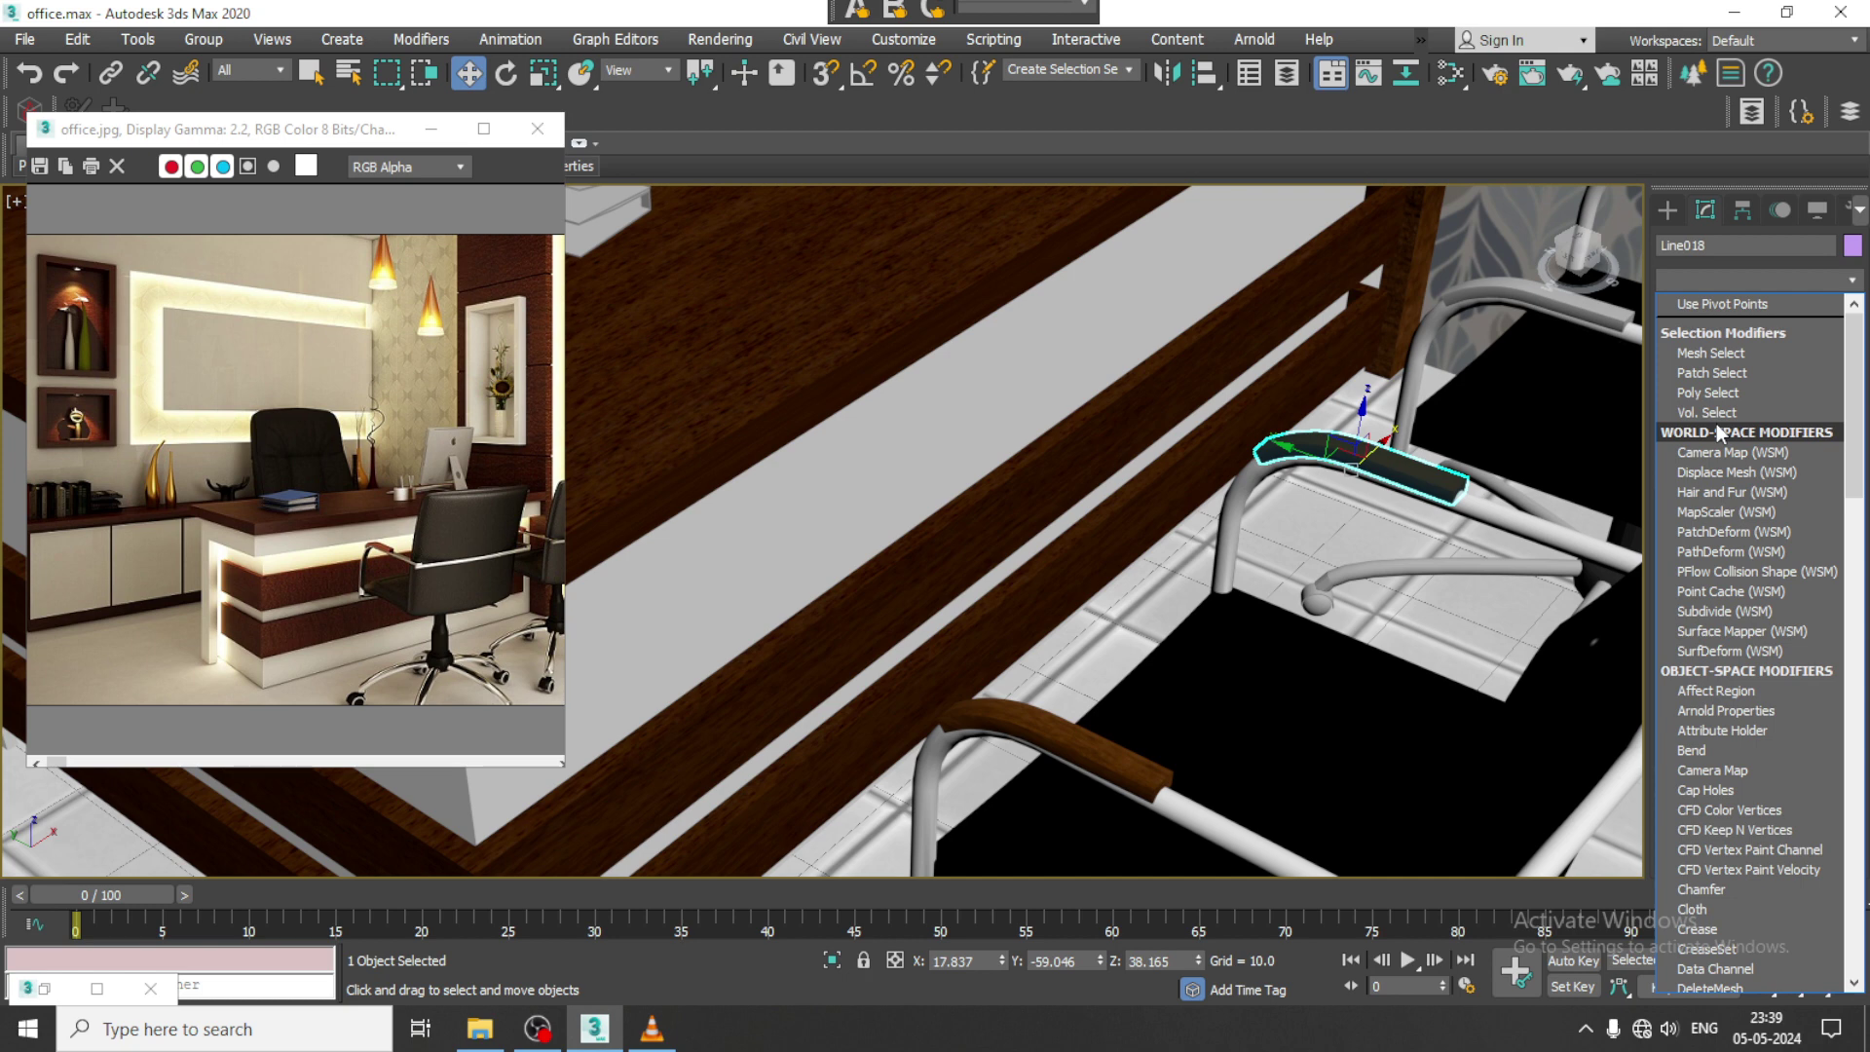
{"action": "key", "text": "u"}
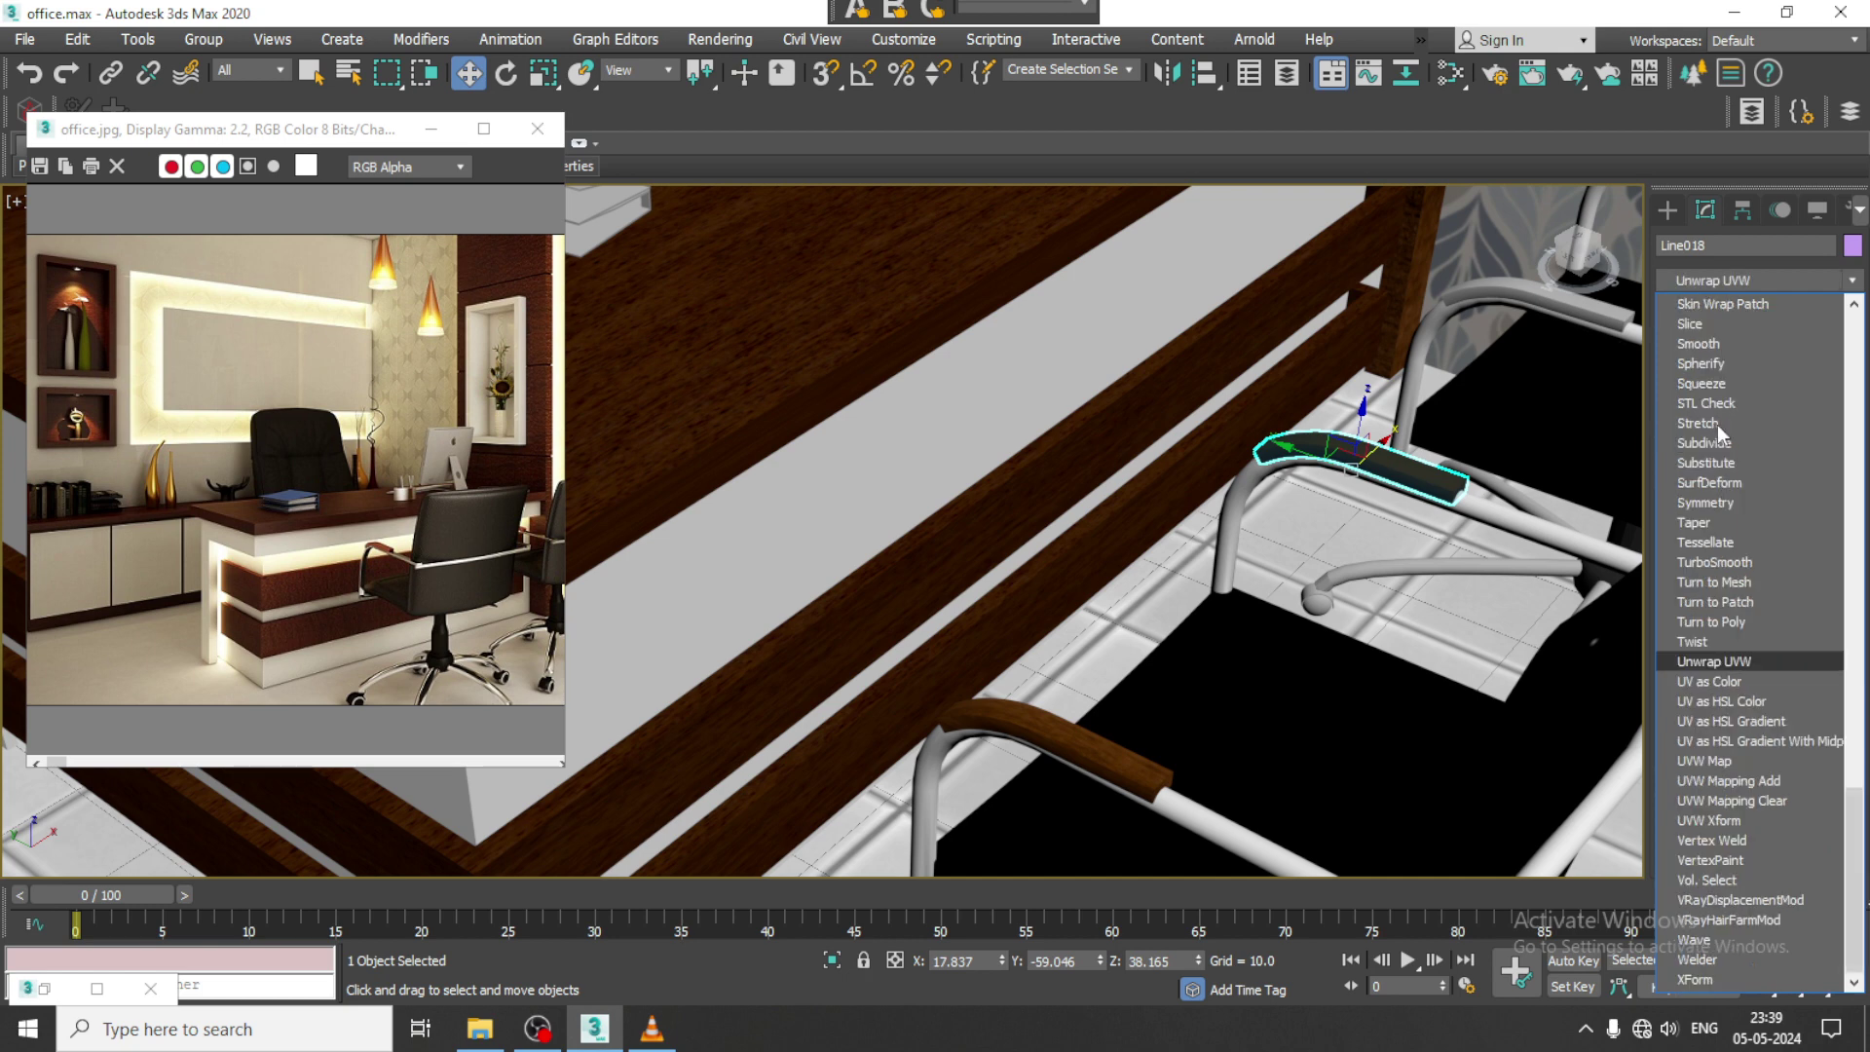
{"action": "left_click", "coordinate": [1751, 760]}
{"action": "middle_click_drag", "start_coordinate": [1403, 655], "coordinate": [1461, 703], "text": "alt"}
{"action": "left_click", "coordinate": [1721, 634]}
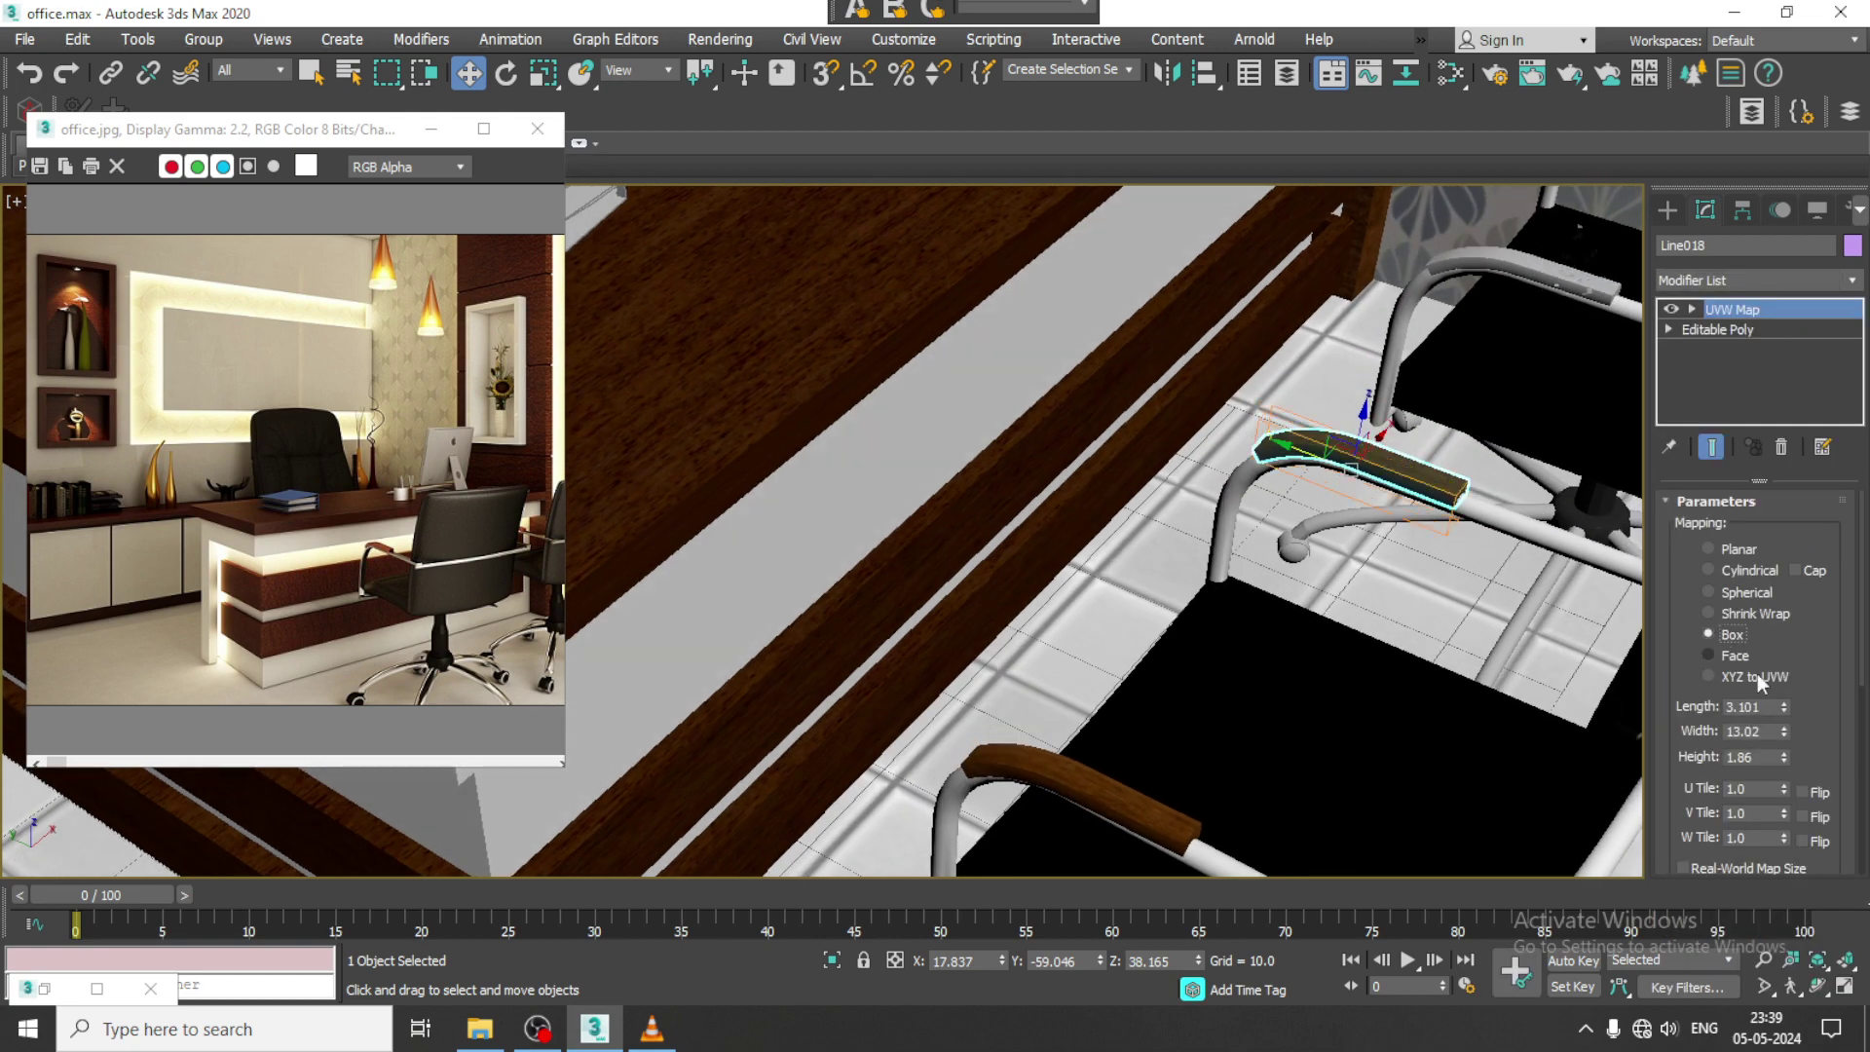
Step: Set the height of the second armrest pad's mapping box to 8.426
{"action": "left_click_drag", "start_coordinate": [1785, 733], "coordinate": [1766, 584]}
{"action": "scroll", "coordinate": [1422, 586], "scroll_direction": "up", "scroll_amount": 3}
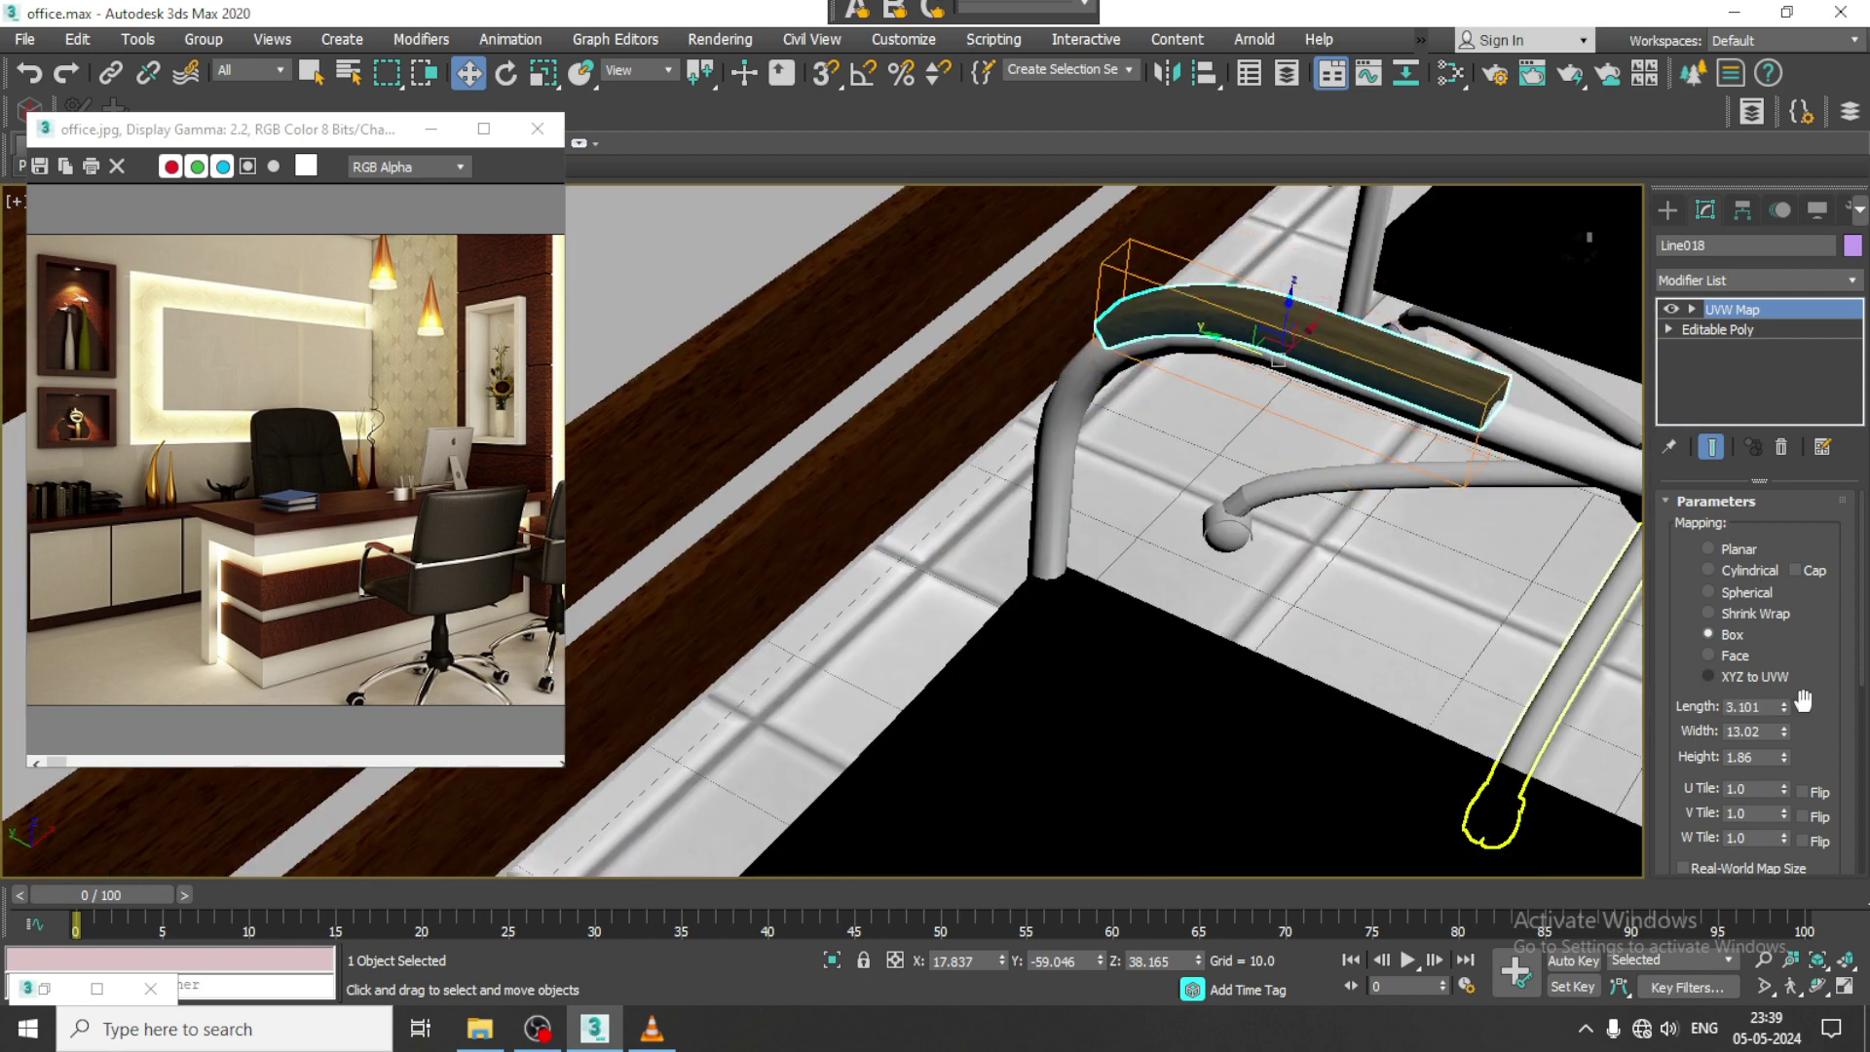
{"action": "left_click_drag", "start_coordinate": [1785, 757], "coordinate": [1732, 339]}
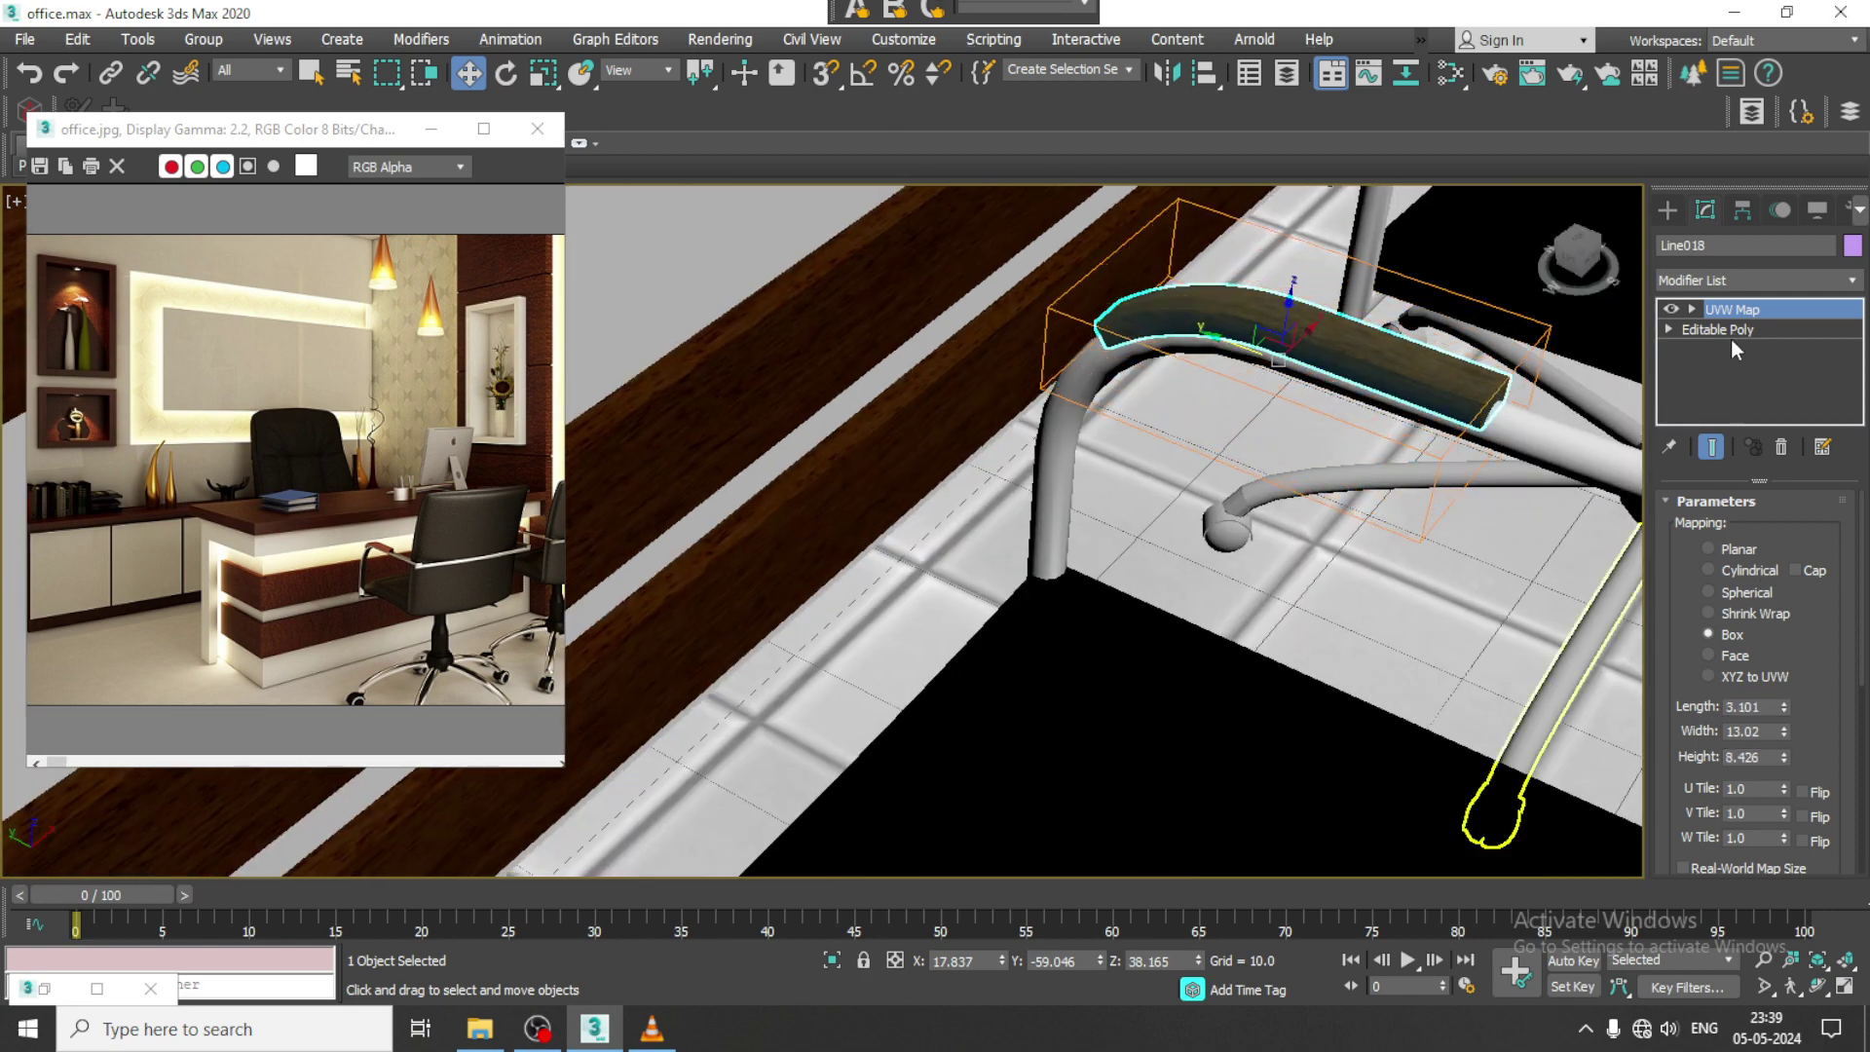
Step: Add the nearer armrest pad to the selection and convert both pads to Editable Poly
{"action": "scroll", "coordinate": [1190, 458], "scroll_direction": "down", "scroll_amount": 5}
{"action": "middle_click_drag", "start_coordinate": [1191, 462], "coordinate": [1179, 434], "text": "alt"}
{"action": "key", "text": "shift+z"}
{"action": "left_click", "coordinate": [1006, 503], "text": "ctrl"}
{"action": "right_click", "coordinate": [1064, 507]}
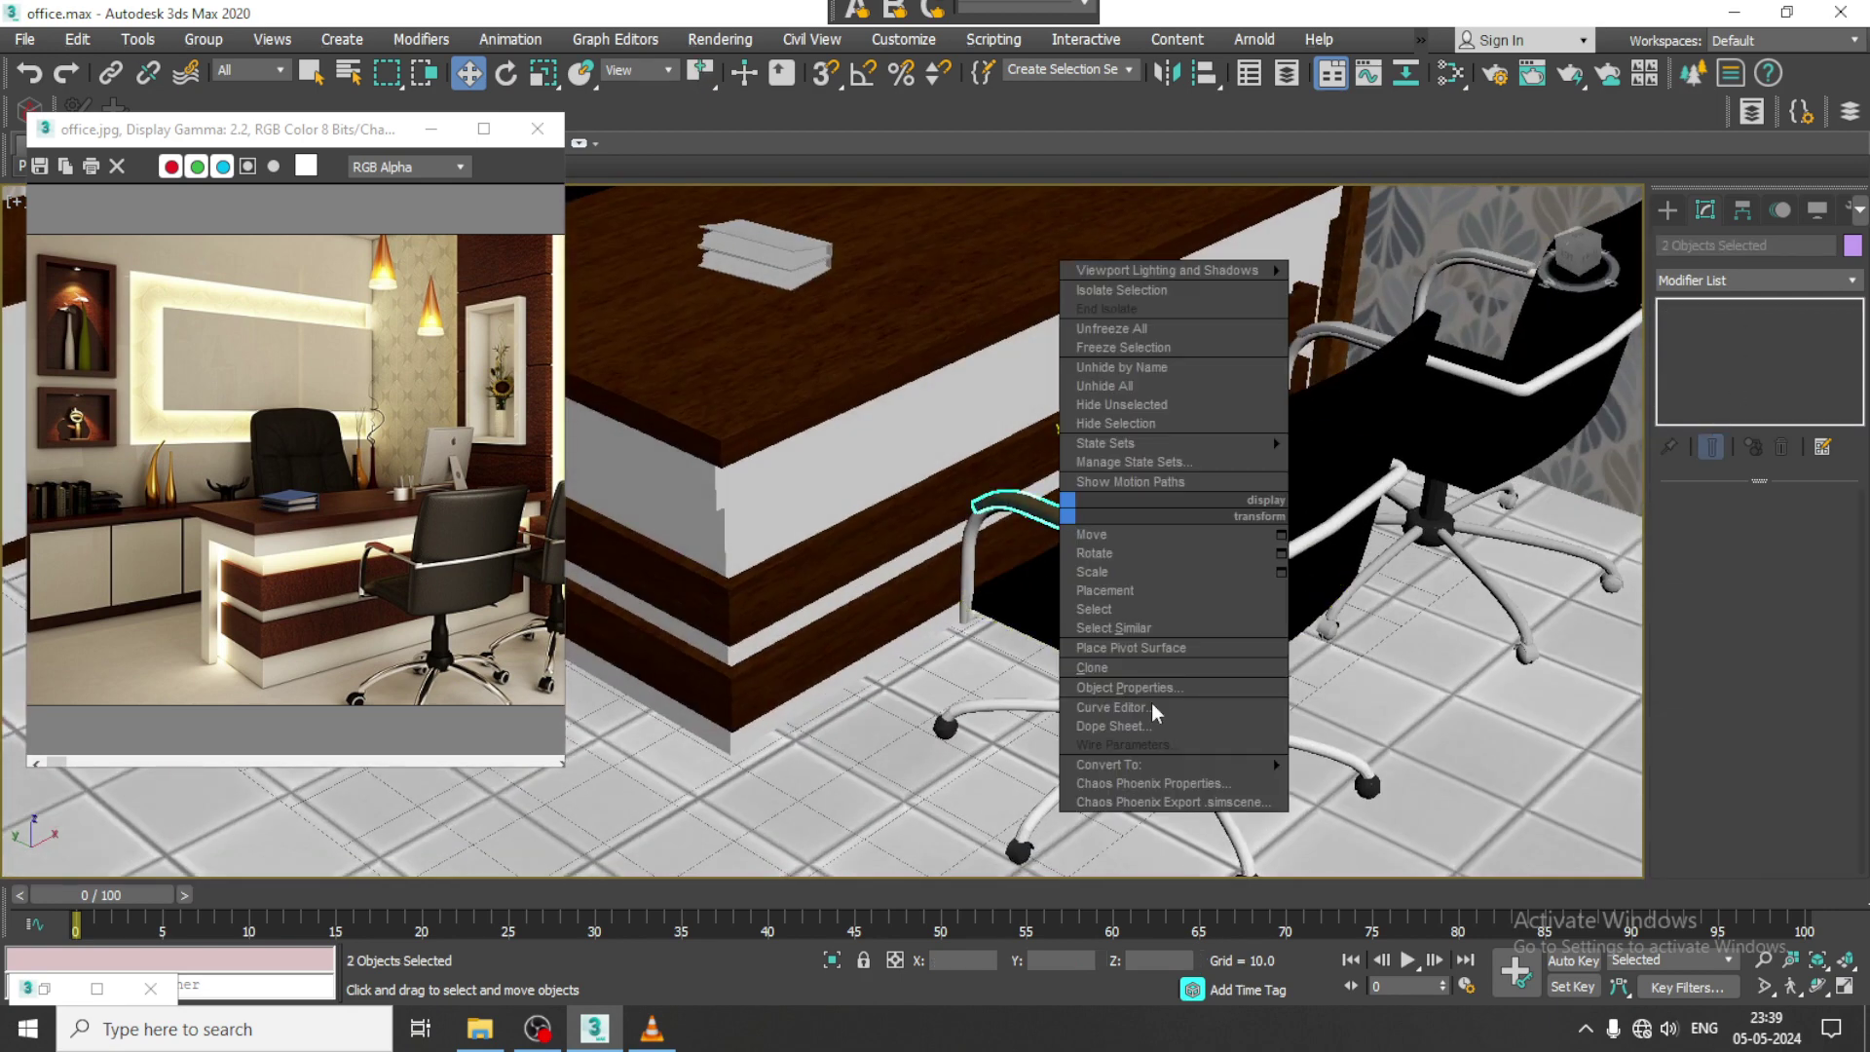
{"action": "mouse_move", "coordinate": [1179, 763]}
{"action": "left_click", "coordinate": [1431, 783]}
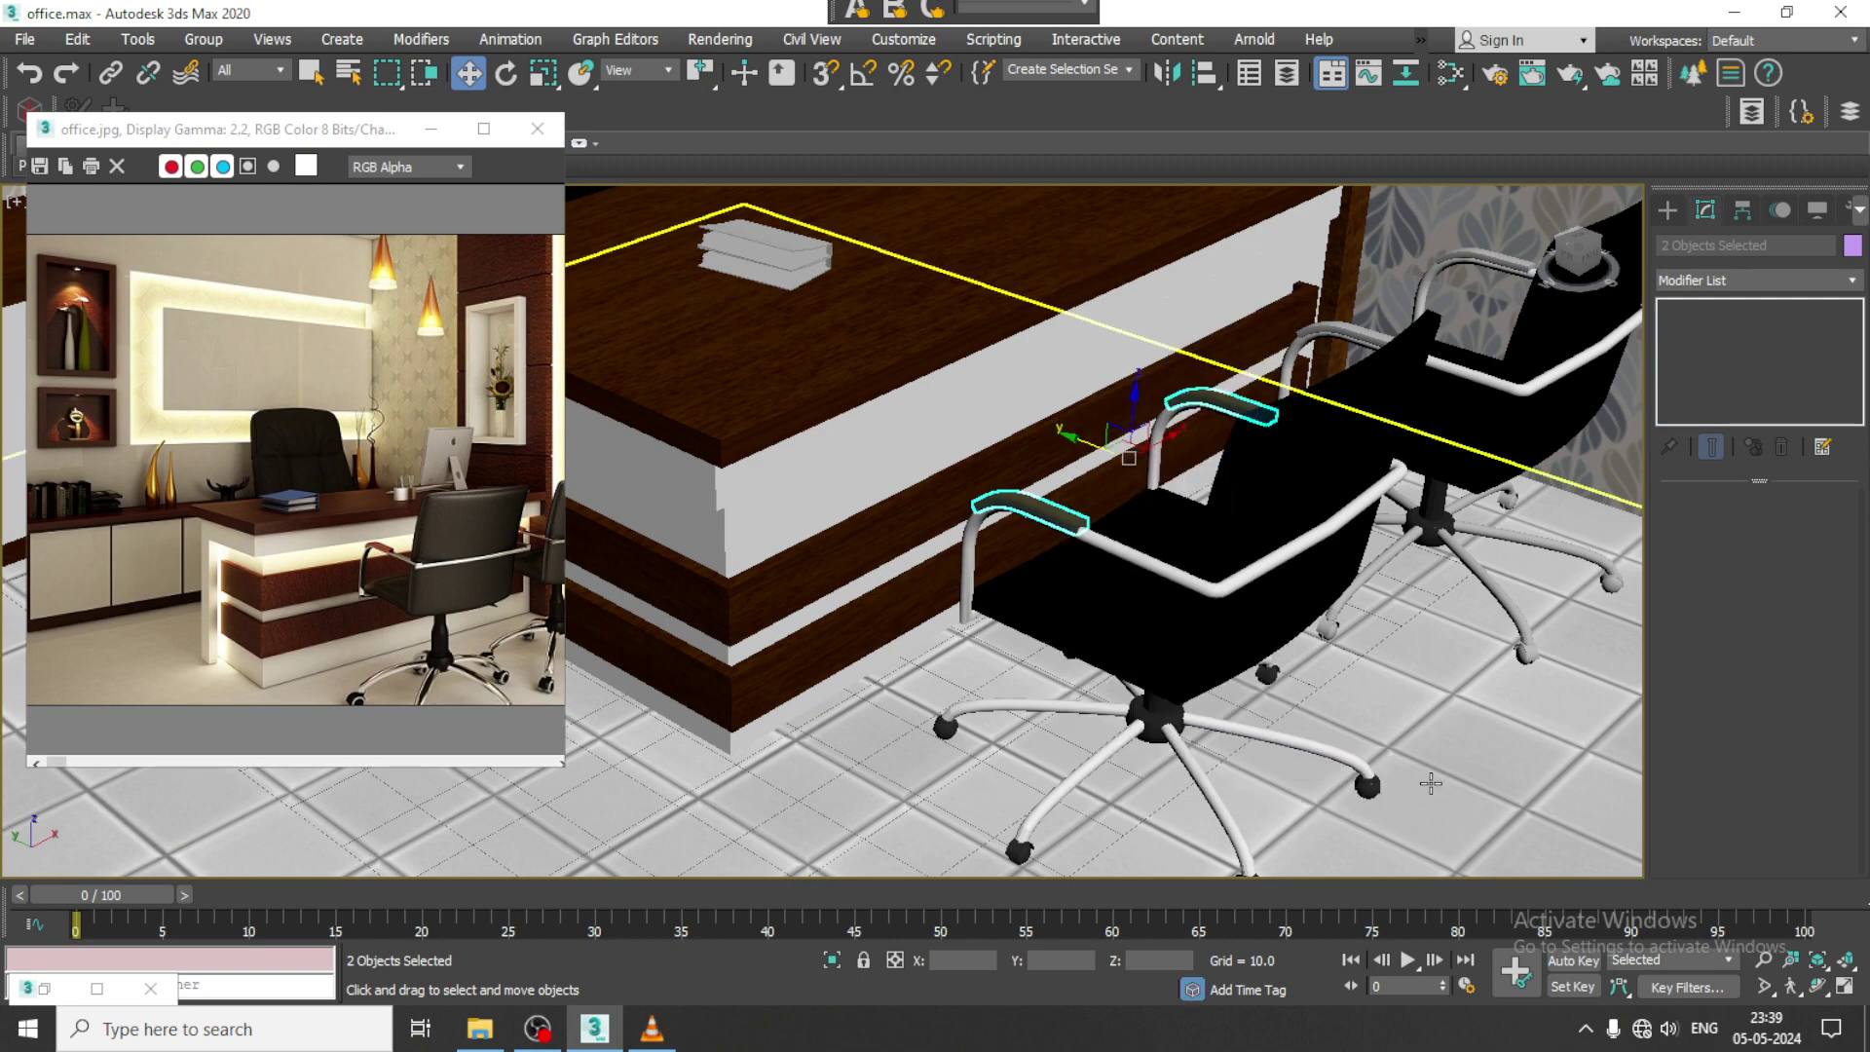
{"action": "scroll", "coordinate": [1286, 590], "scroll_direction": "down", "scroll_amount": 6}
{"action": "scroll", "coordinate": [1286, 590], "scroll_direction": "up", "scroll_amount": 3}
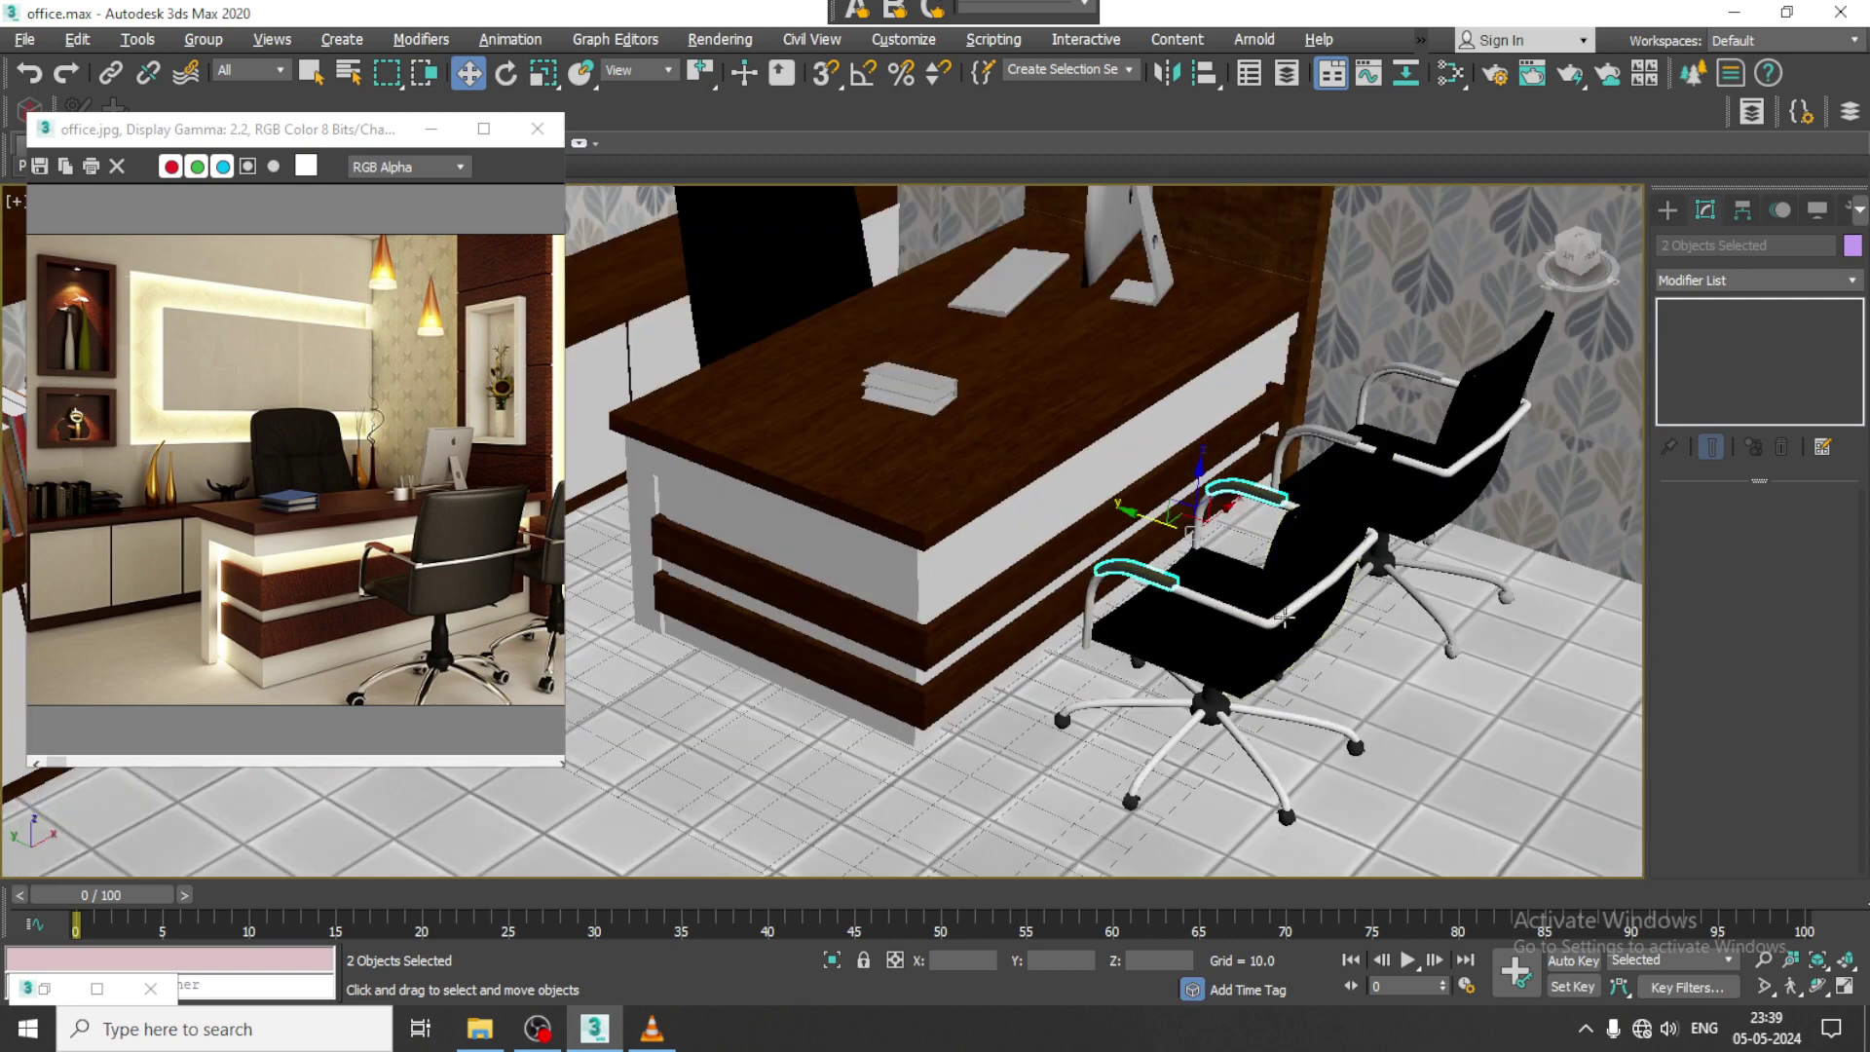
Step: Delete the backrest, metal arm frame and seat of the farther visitor chair
{"action": "middle_click_drag", "start_coordinate": [1286, 595], "coordinate": [1290, 587], "text": "alt"}
{"action": "left_click", "coordinate": [1288, 586]}
{"action": "key", "text": "z"}
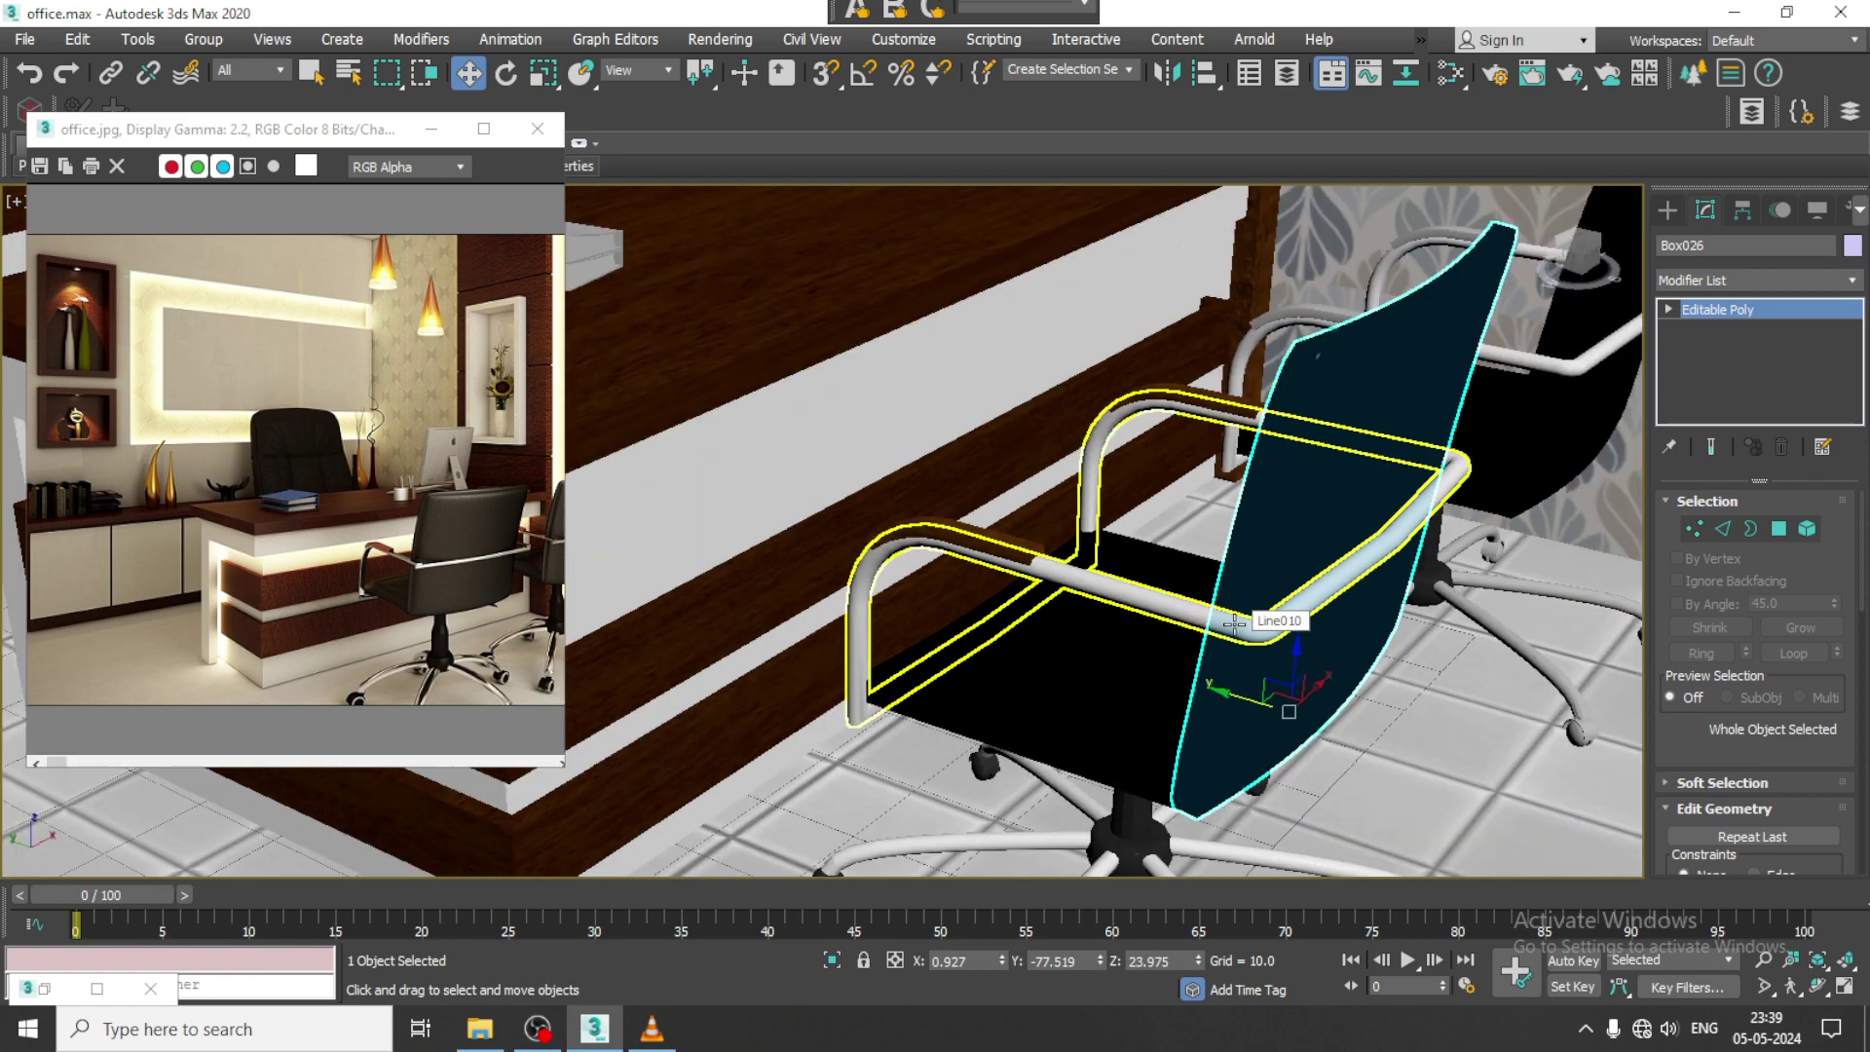
{"action": "key", "text": "shift+z"}
{"action": "key", "text": "shift+z"}
{"action": "left_click", "coordinate": [1398, 531]}
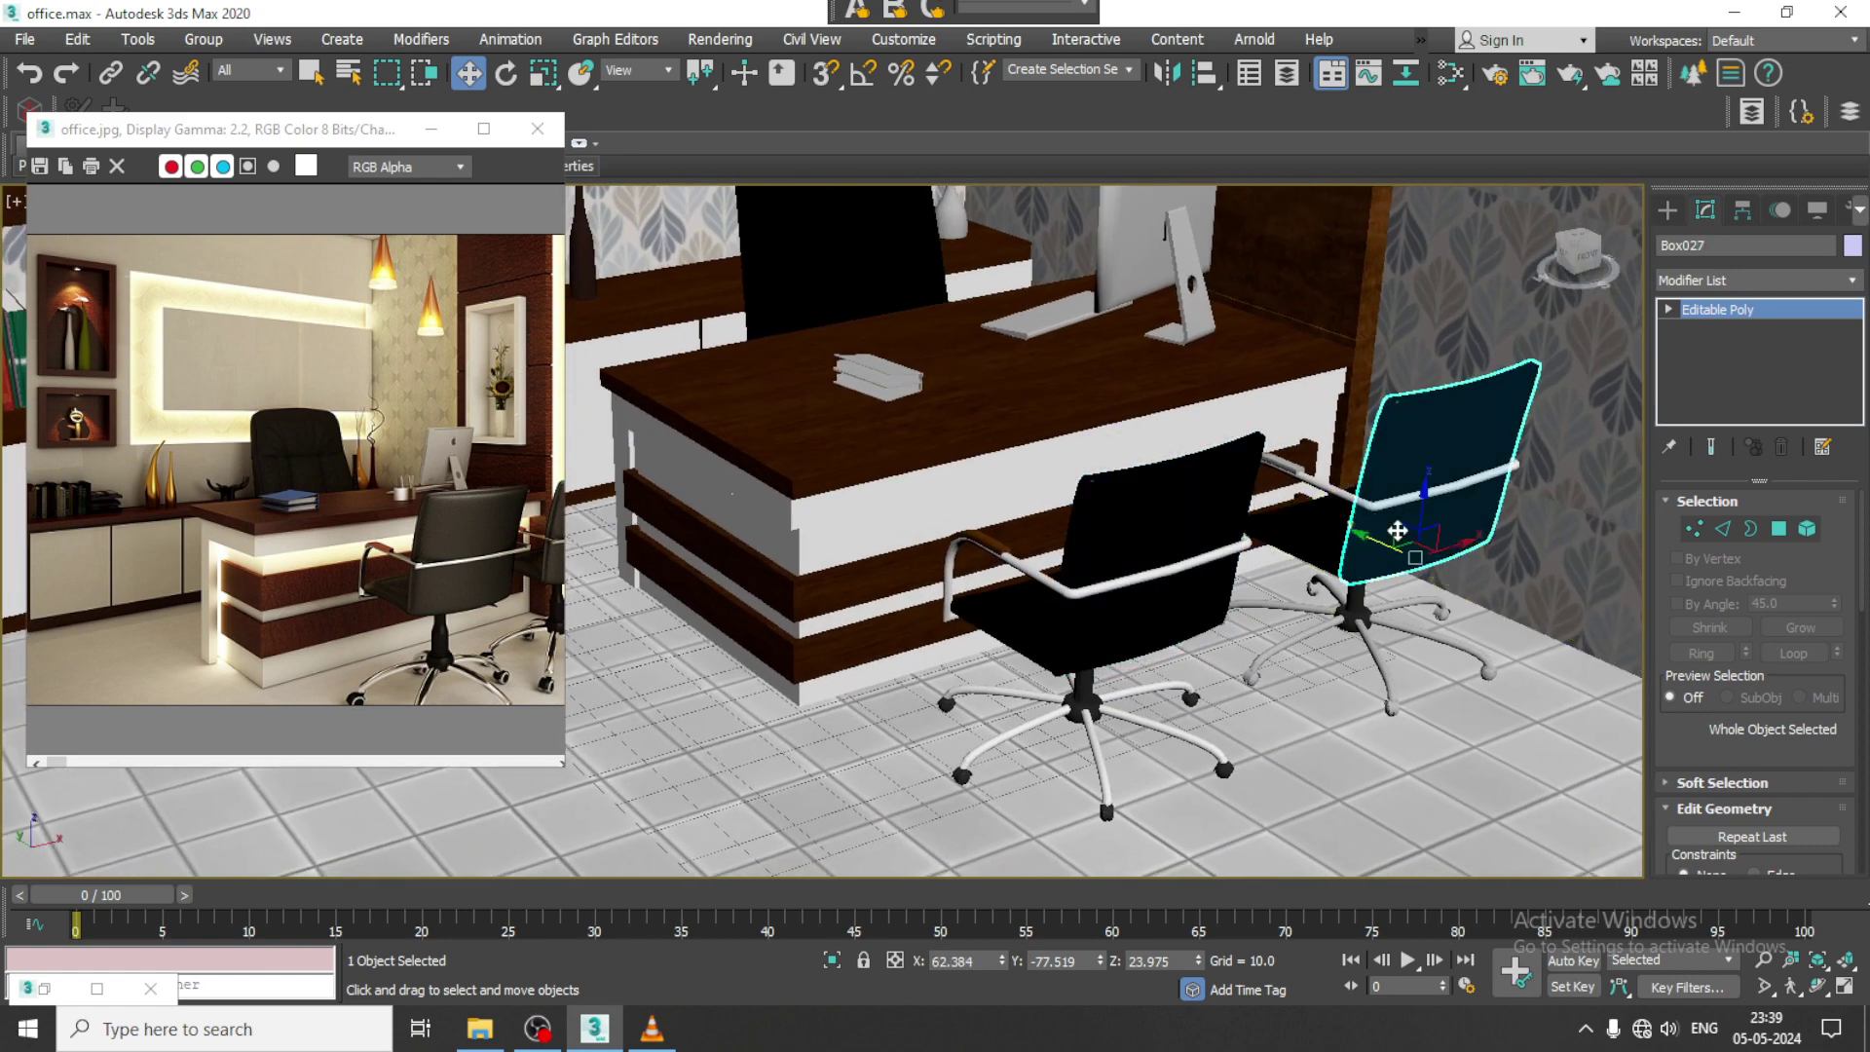
{"action": "key", "text": "Delete"}
{"action": "left_click", "coordinate": [1365, 525]}
{"action": "key", "text": "Delete"}
{"action": "left_click", "coordinate": [1377, 509]}
{"action": "key", "text": "Delete"}
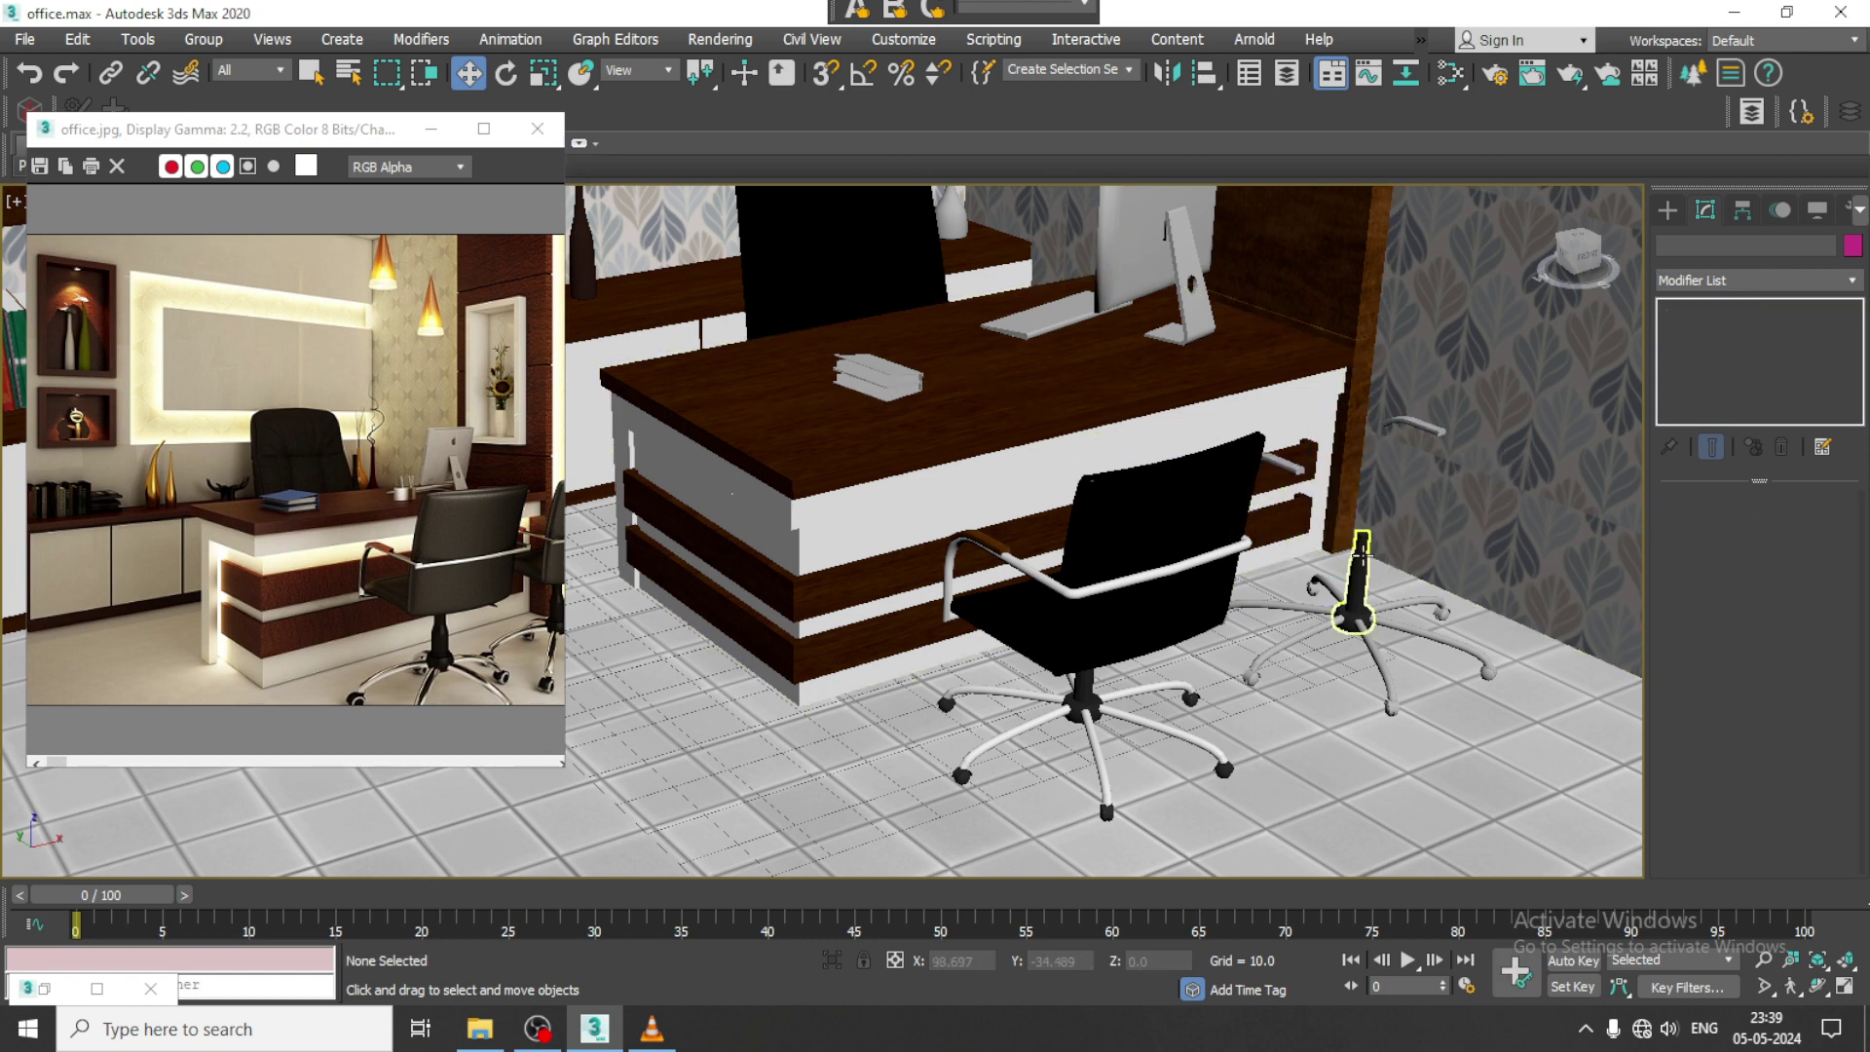
Step: Delete the farther visitor chair's central column and its two armrest pads
{"action": "left_click", "coordinate": [1362, 546]}
{"action": "key", "text": "Delete"}
{"action": "left_click", "coordinate": [1417, 426]}
{"action": "key", "text": "Delete"}
{"action": "left_click", "coordinate": [1284, 459]}
{"action": "key", "text": "Delete"}
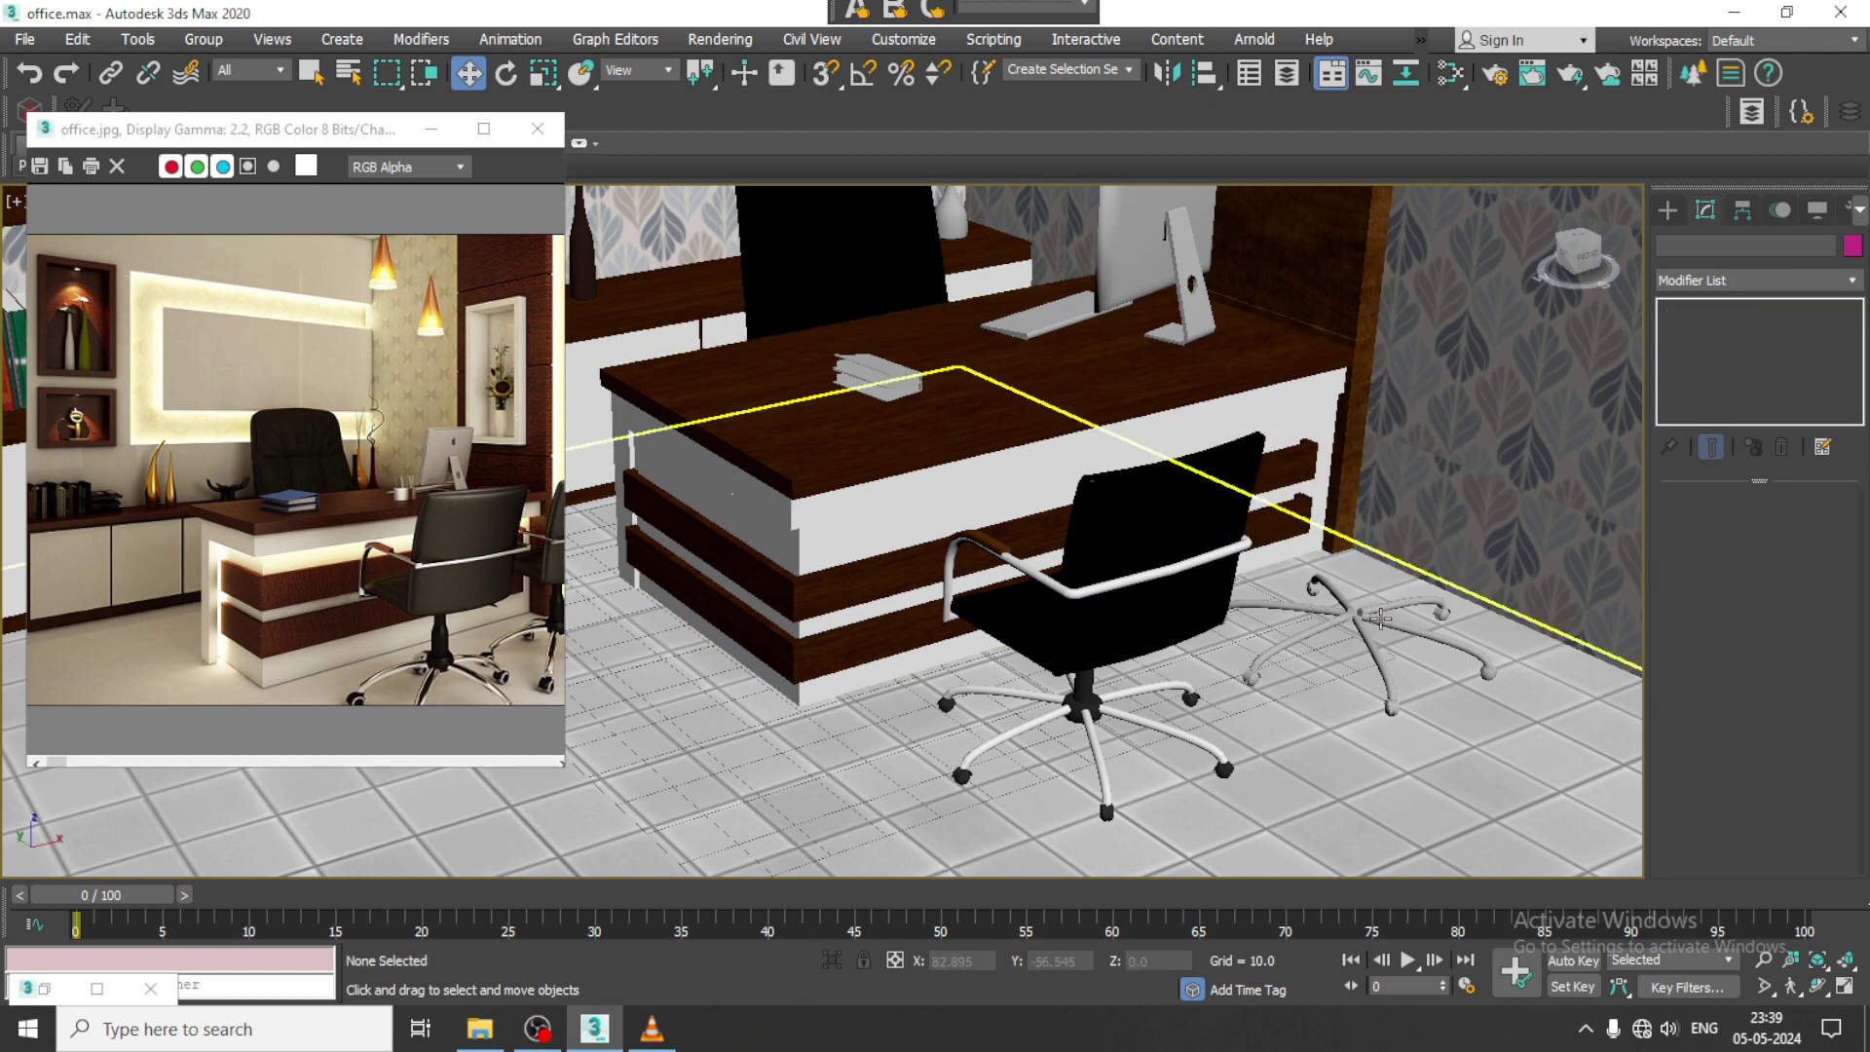
Step: Delete the farther chair's base legs on the side nearest the viewer, together with their casters
{"action": "left_click", "coordinate": [1382, 618]}
{"action": "key", "text": "Delete"}
{"action": "left_click", "coordinate": [1305, 609]}
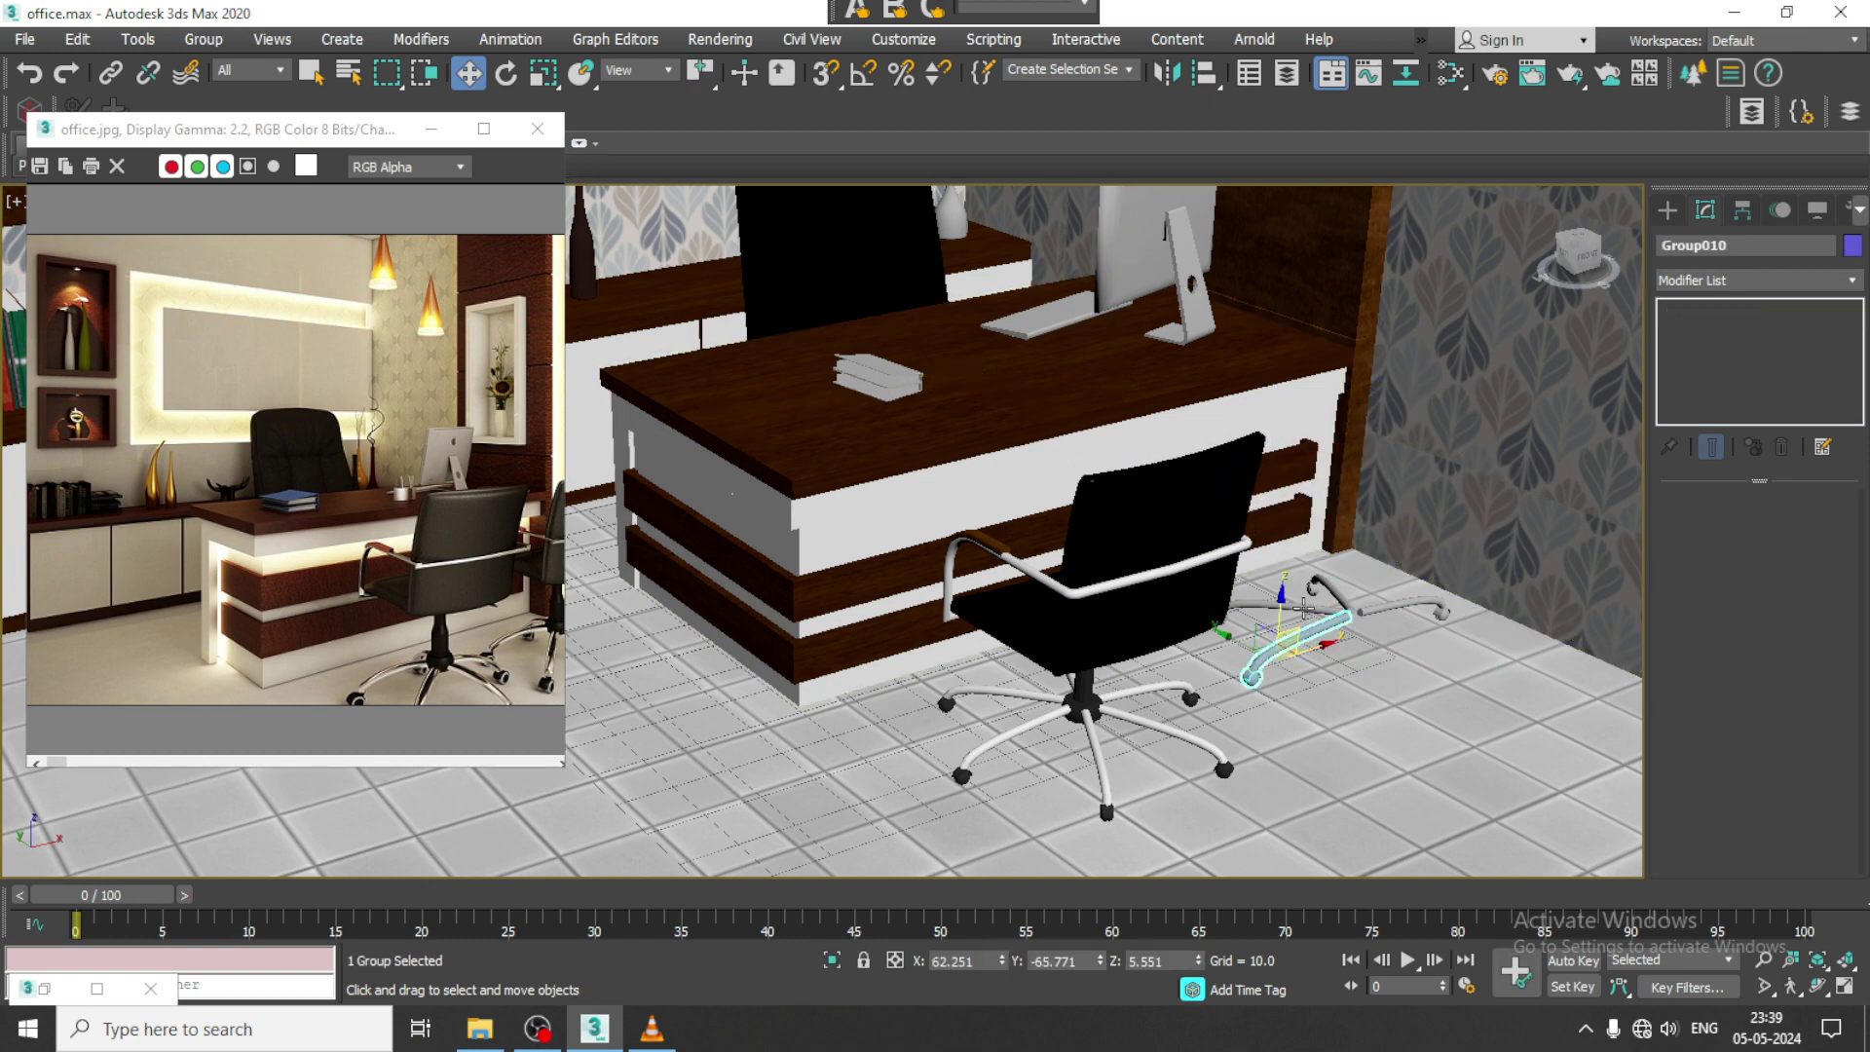
{"action": "key", "text": "Delete"}
{"action": "left_click", "coordinate": [1311, 606]}
{"action": "key", "text": "Delete"}
{"action": "left_click", "coordinate": [1337, 597]}
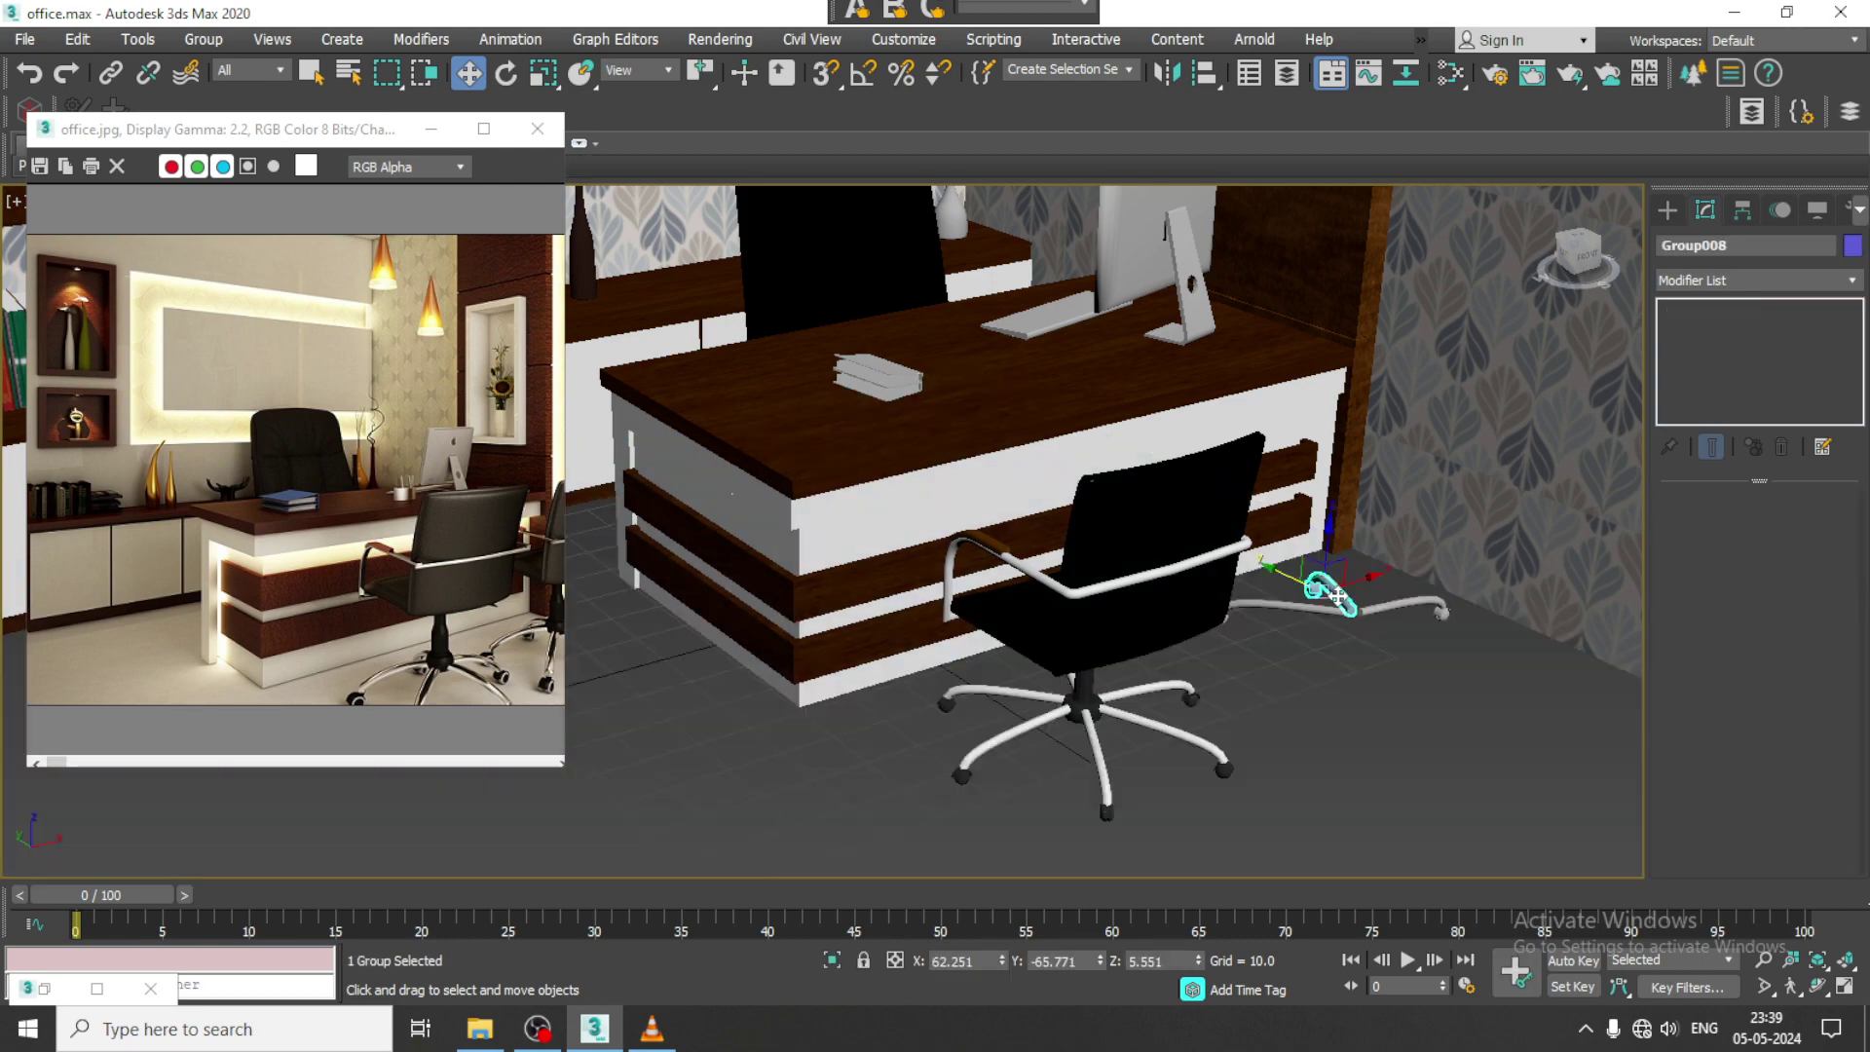
{"action": "key", "text": "ctrl+z"}
{"action": "key", "text": "ctrl+z"}
{"action": "key", "text": "ctrl+z"}
Step: Delete the farther visitor chair's remaining base legs with their casters
{"action": "left_click", "coordinate": [1336, 596]}
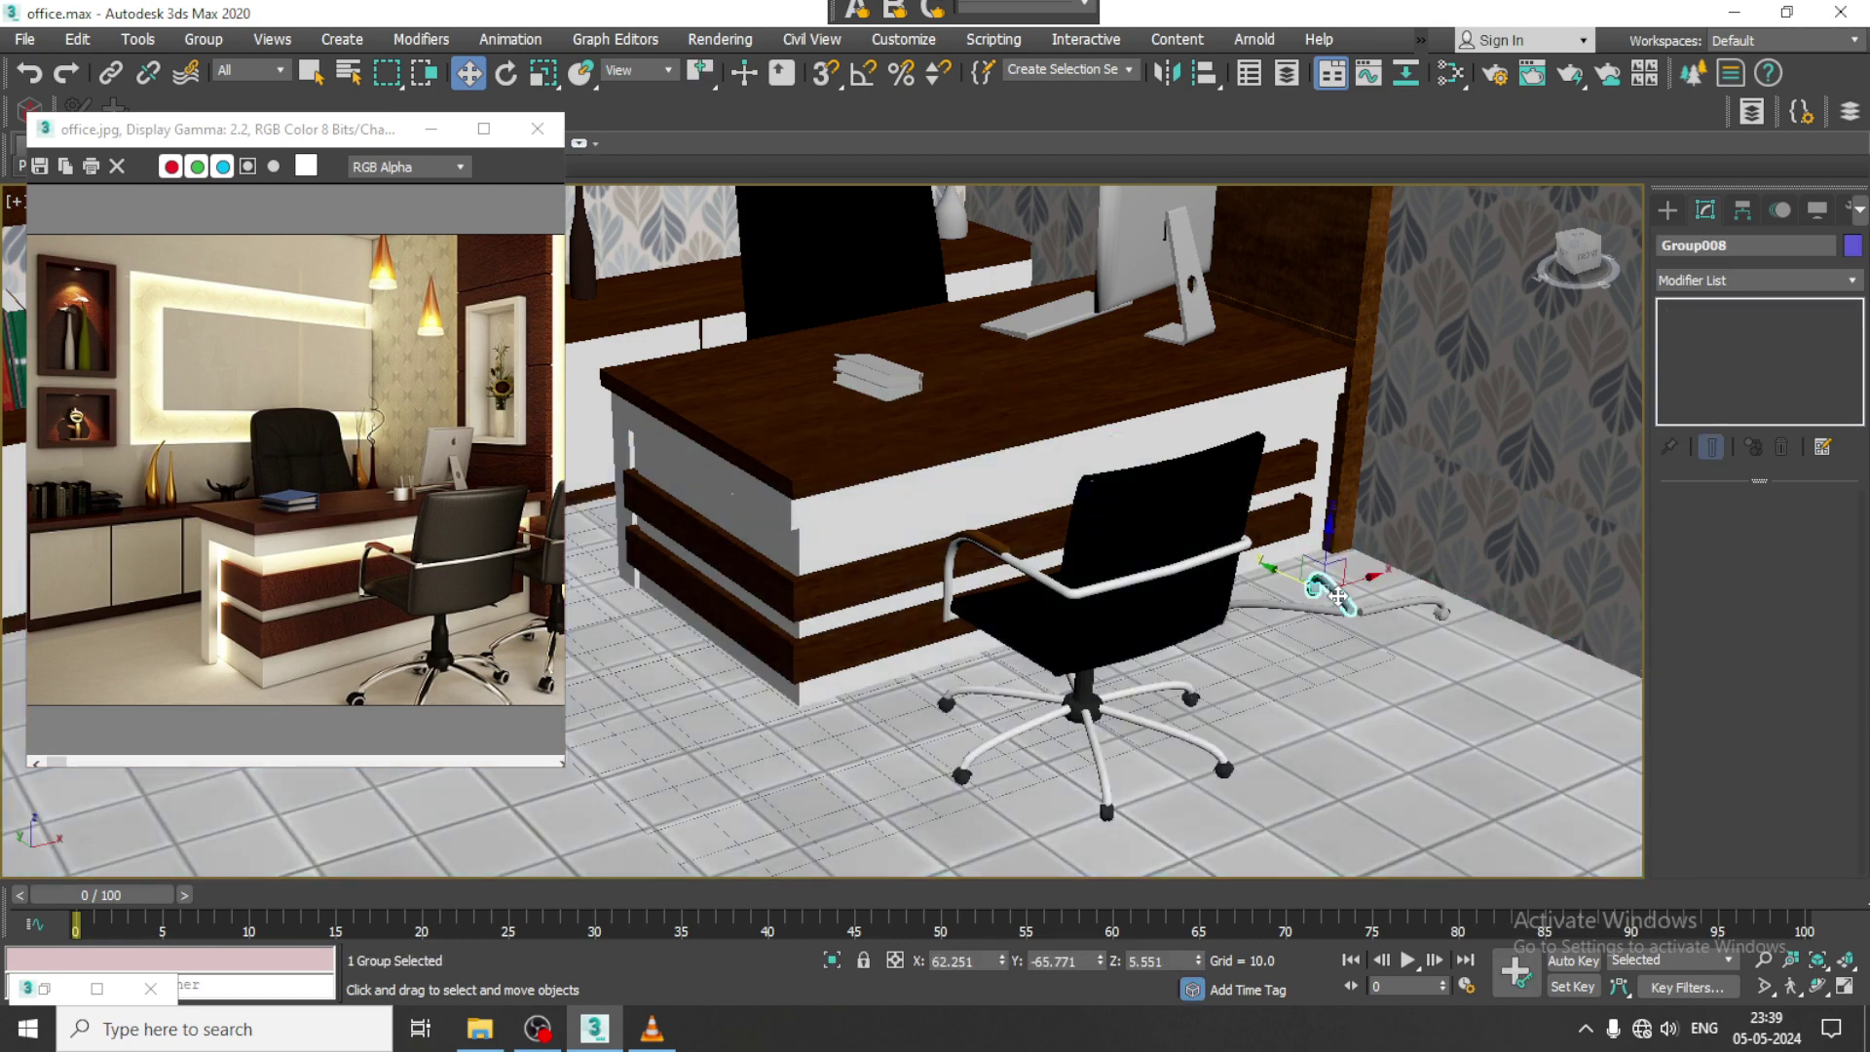
{"action": "key", "text": "Delete"}
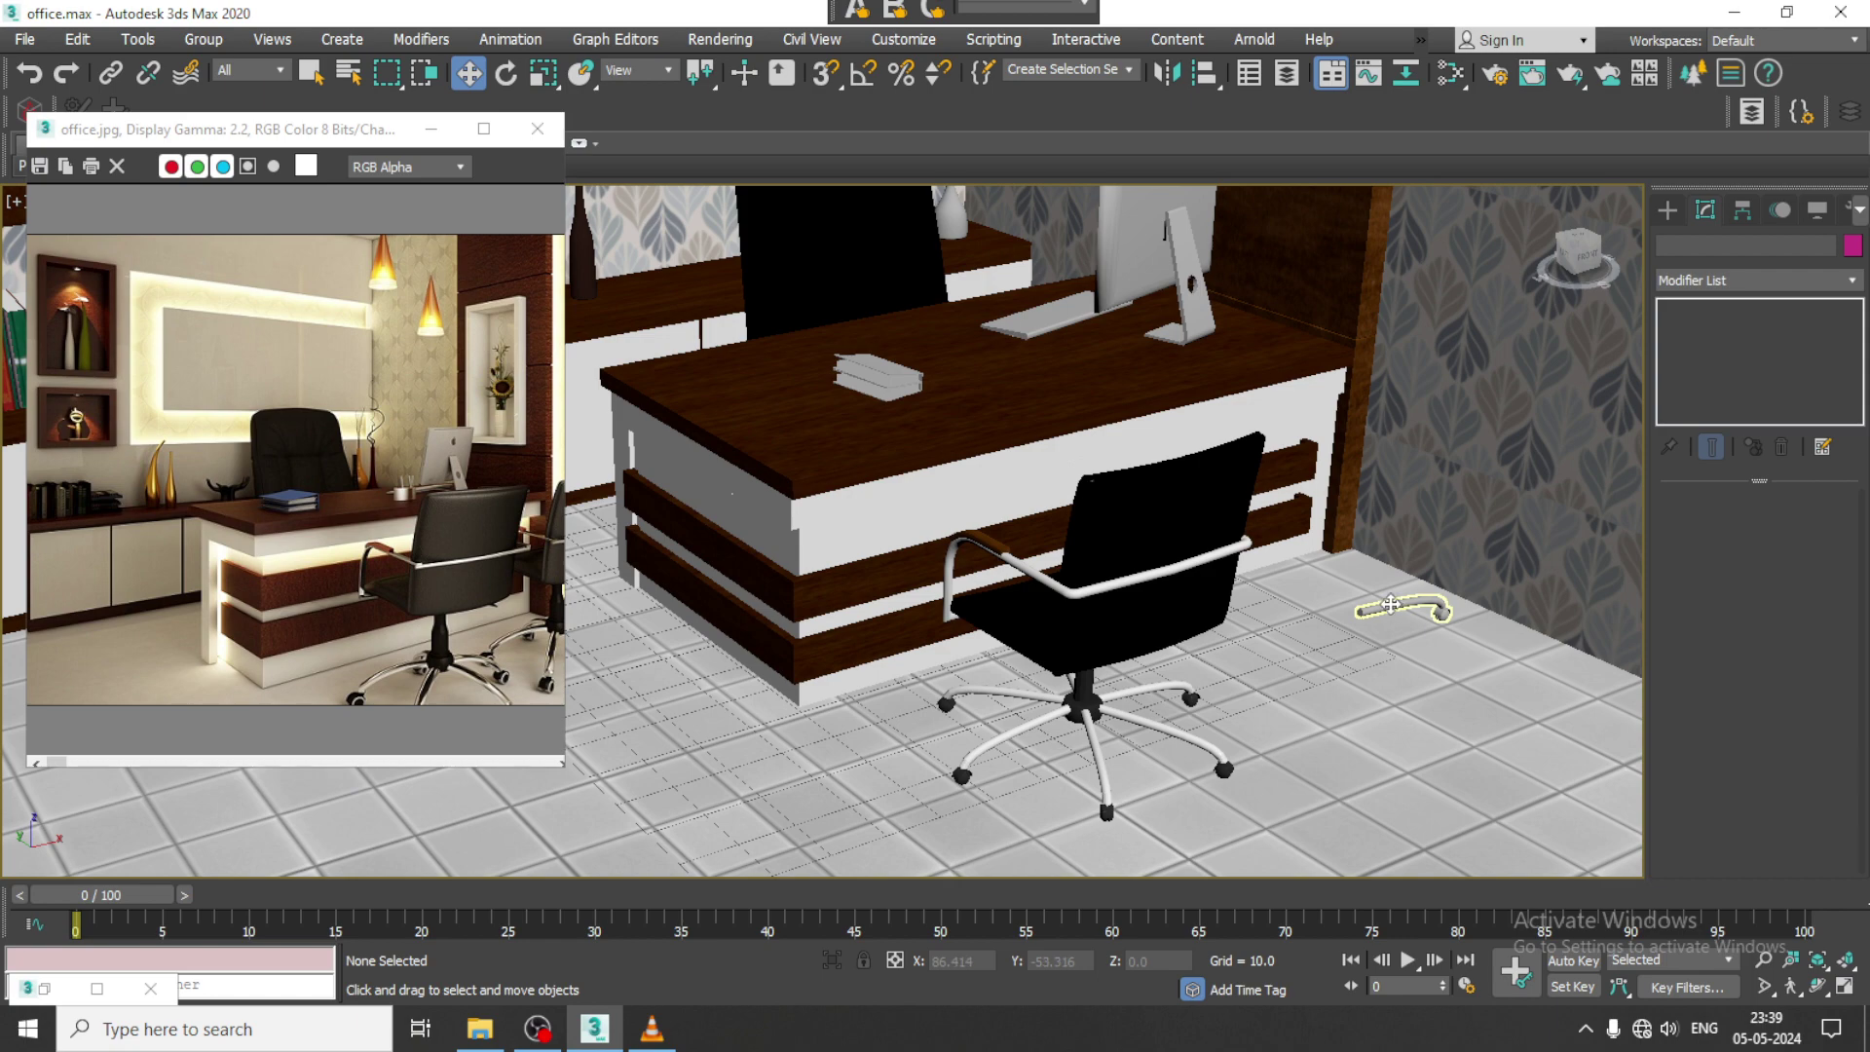
{"action": "left_click", "coordinate": [1391, 604]}
{"action": "key", "text": "Delete"}
Step: Select the remaining visitor chair's backrest, arm frame, both armrest pads, seat and central column together
{"action": "left_click", "coordinate": [1111, 576]}
{"action": "left_click", "coordinate": [1112, 588], "text": "ctrl"}
{"action": "middle_click_drag", "start_coordinate": [1112, 588], "coordinate": [1155, 589], "text": "alt"}
{"action": "scroll", "coordinate": [1137, 584], "scroll_direction": "up", "scroll_amount": 2}
{"action": "left_click", "coordinate": [976, 577], "text": "ctrl"}
{"action": "left_click", "coordinate": [1129, 449], "text": "ctrl"}
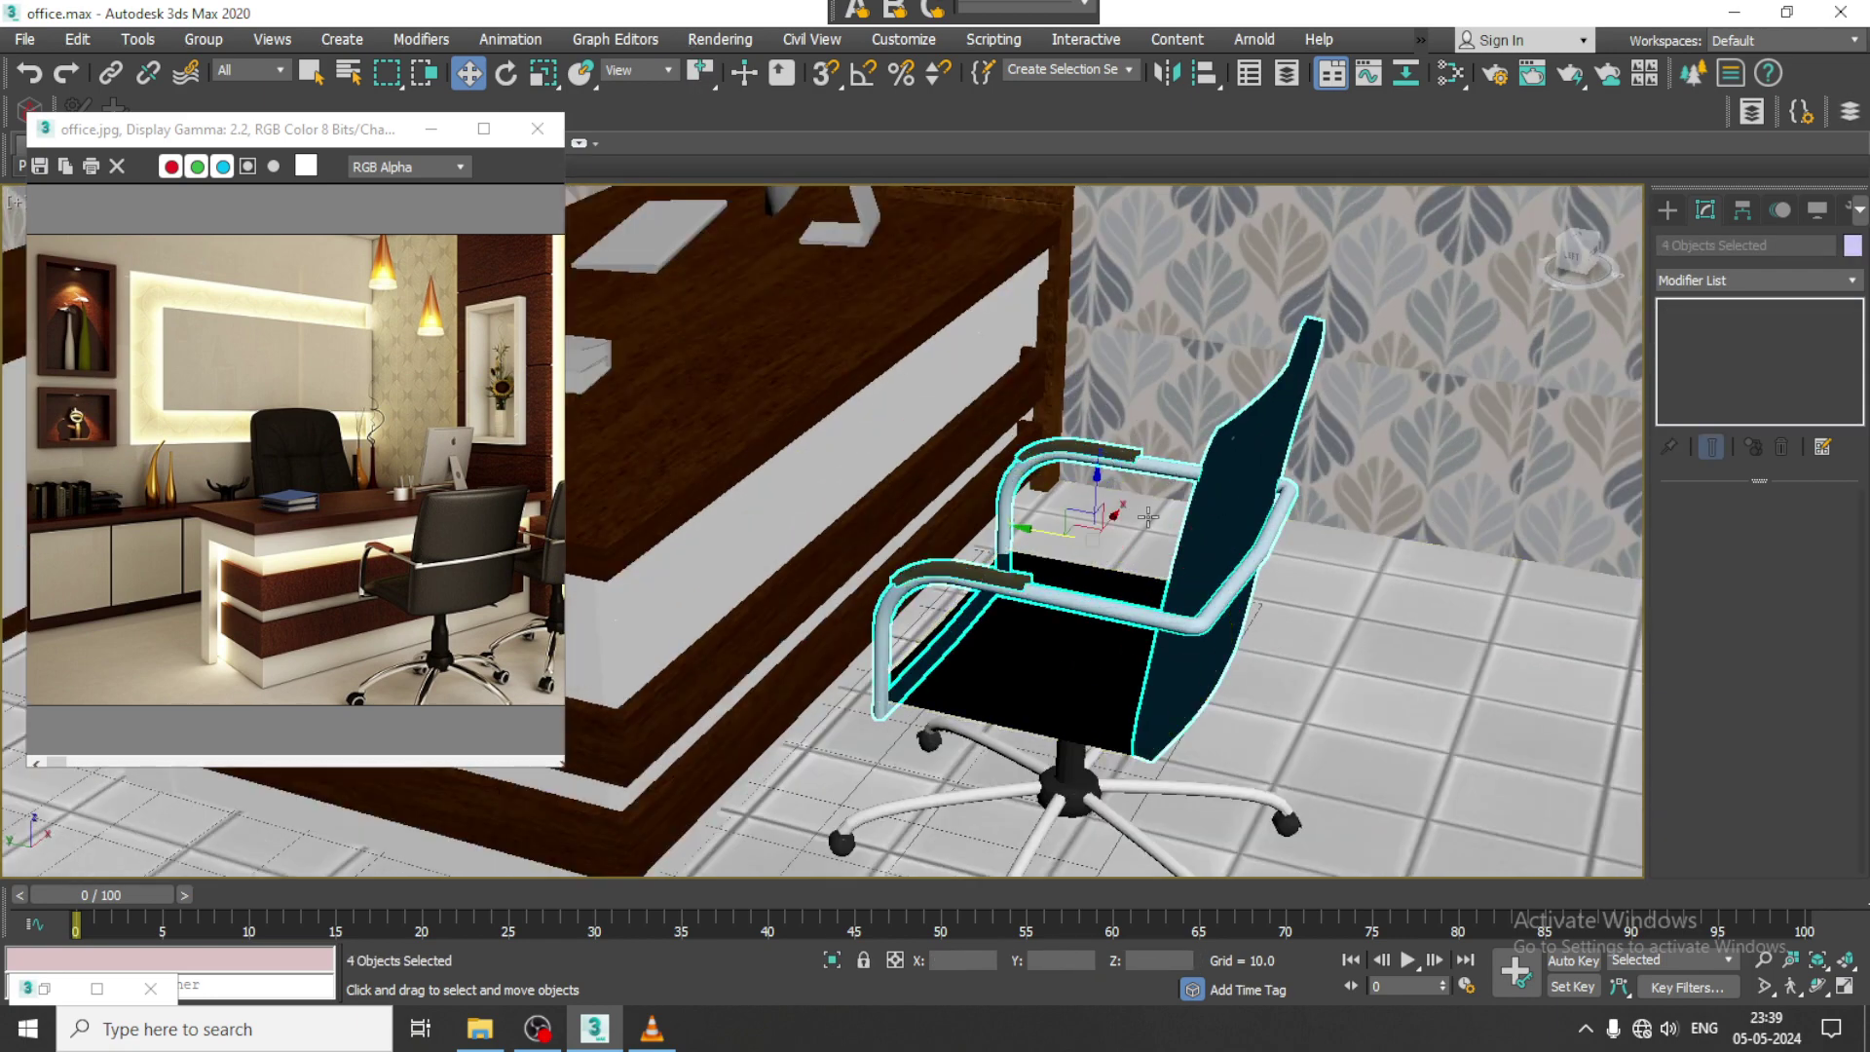
{"action": "middle_click_drag", "start_coordinate": [1148, 517], "coordinate": [1407, 295]}
{"action": "left_click", "coordinate": [1349, 414], "text": "ctrl"}
{"action": "left_click", "coordinate": [1331, 534], "text": "ctrl"}
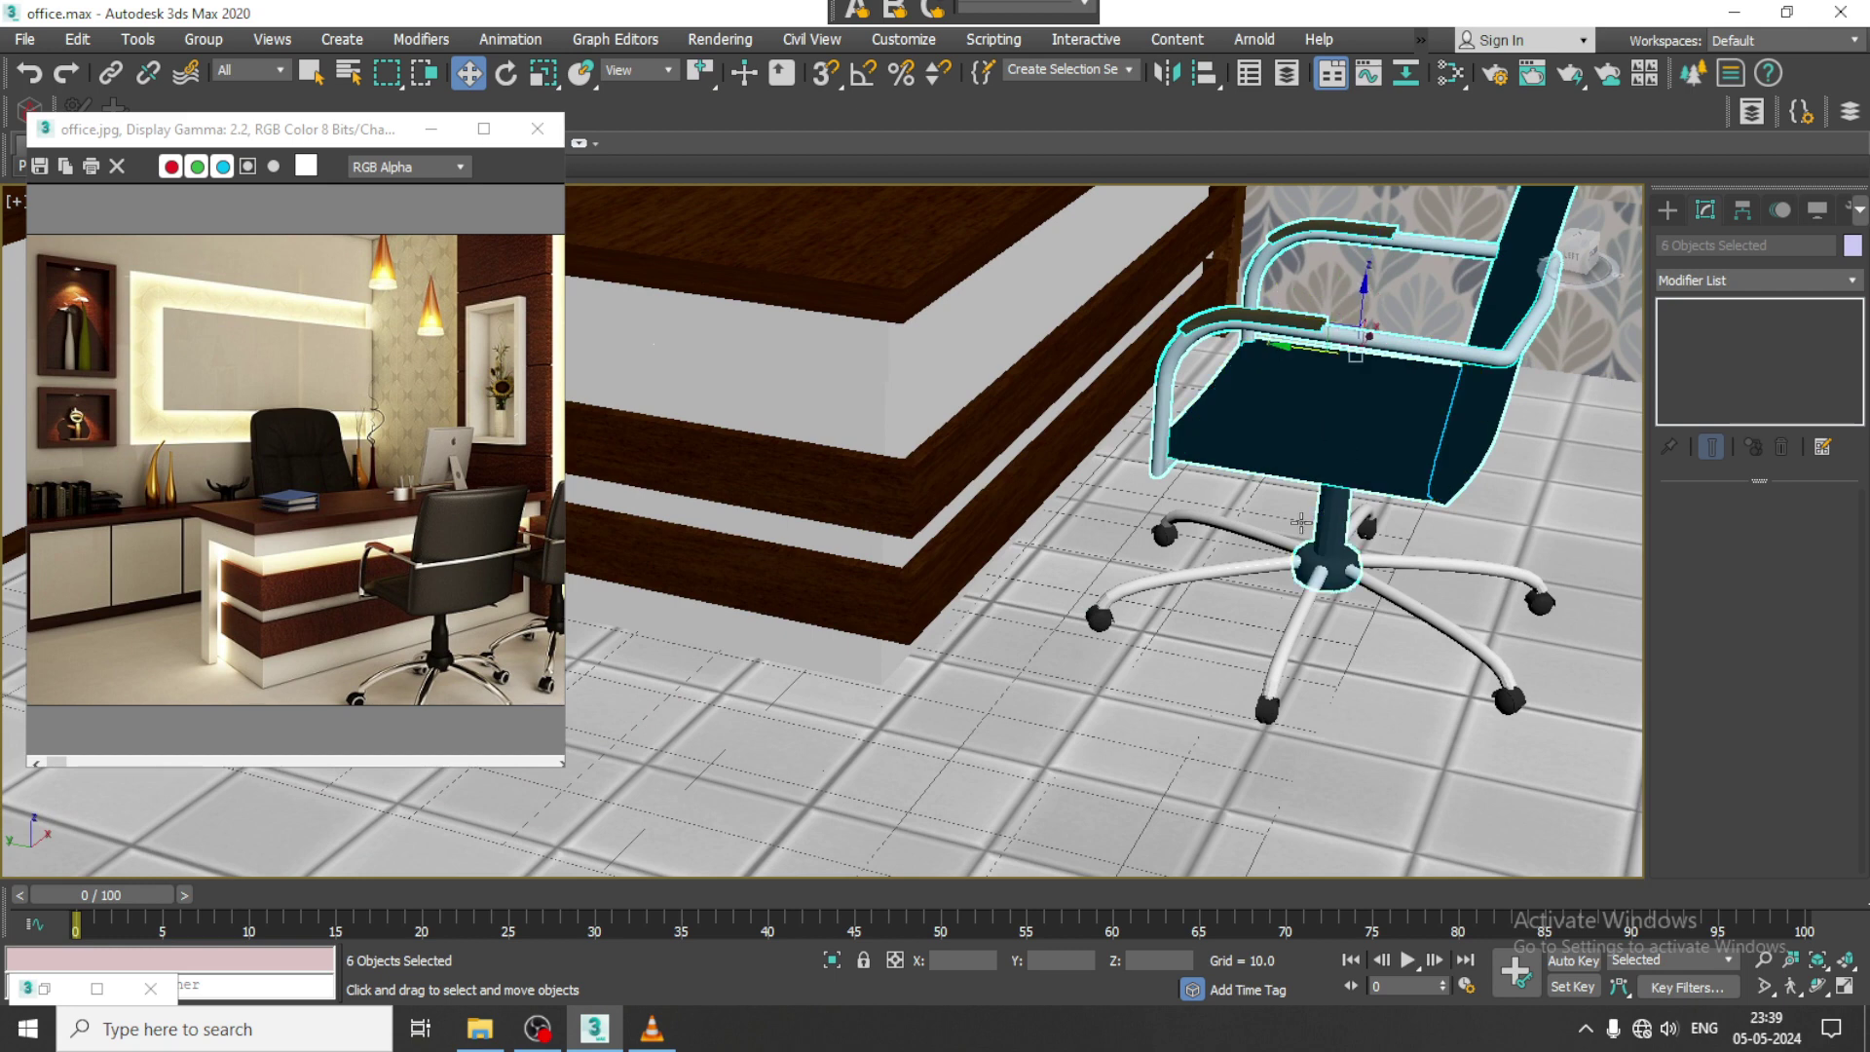
Step: Add all six base legs of the visitor chair to the selection
{"action": "left_click", "coordinate": [1225, 565], "text": "ctrl"}
{"action": "left_click", "coordinate": [1257, 539], "text": "ctrl"}
{"action": "left_click", "coordinate": [1363, 523], "text": "ctrl"}
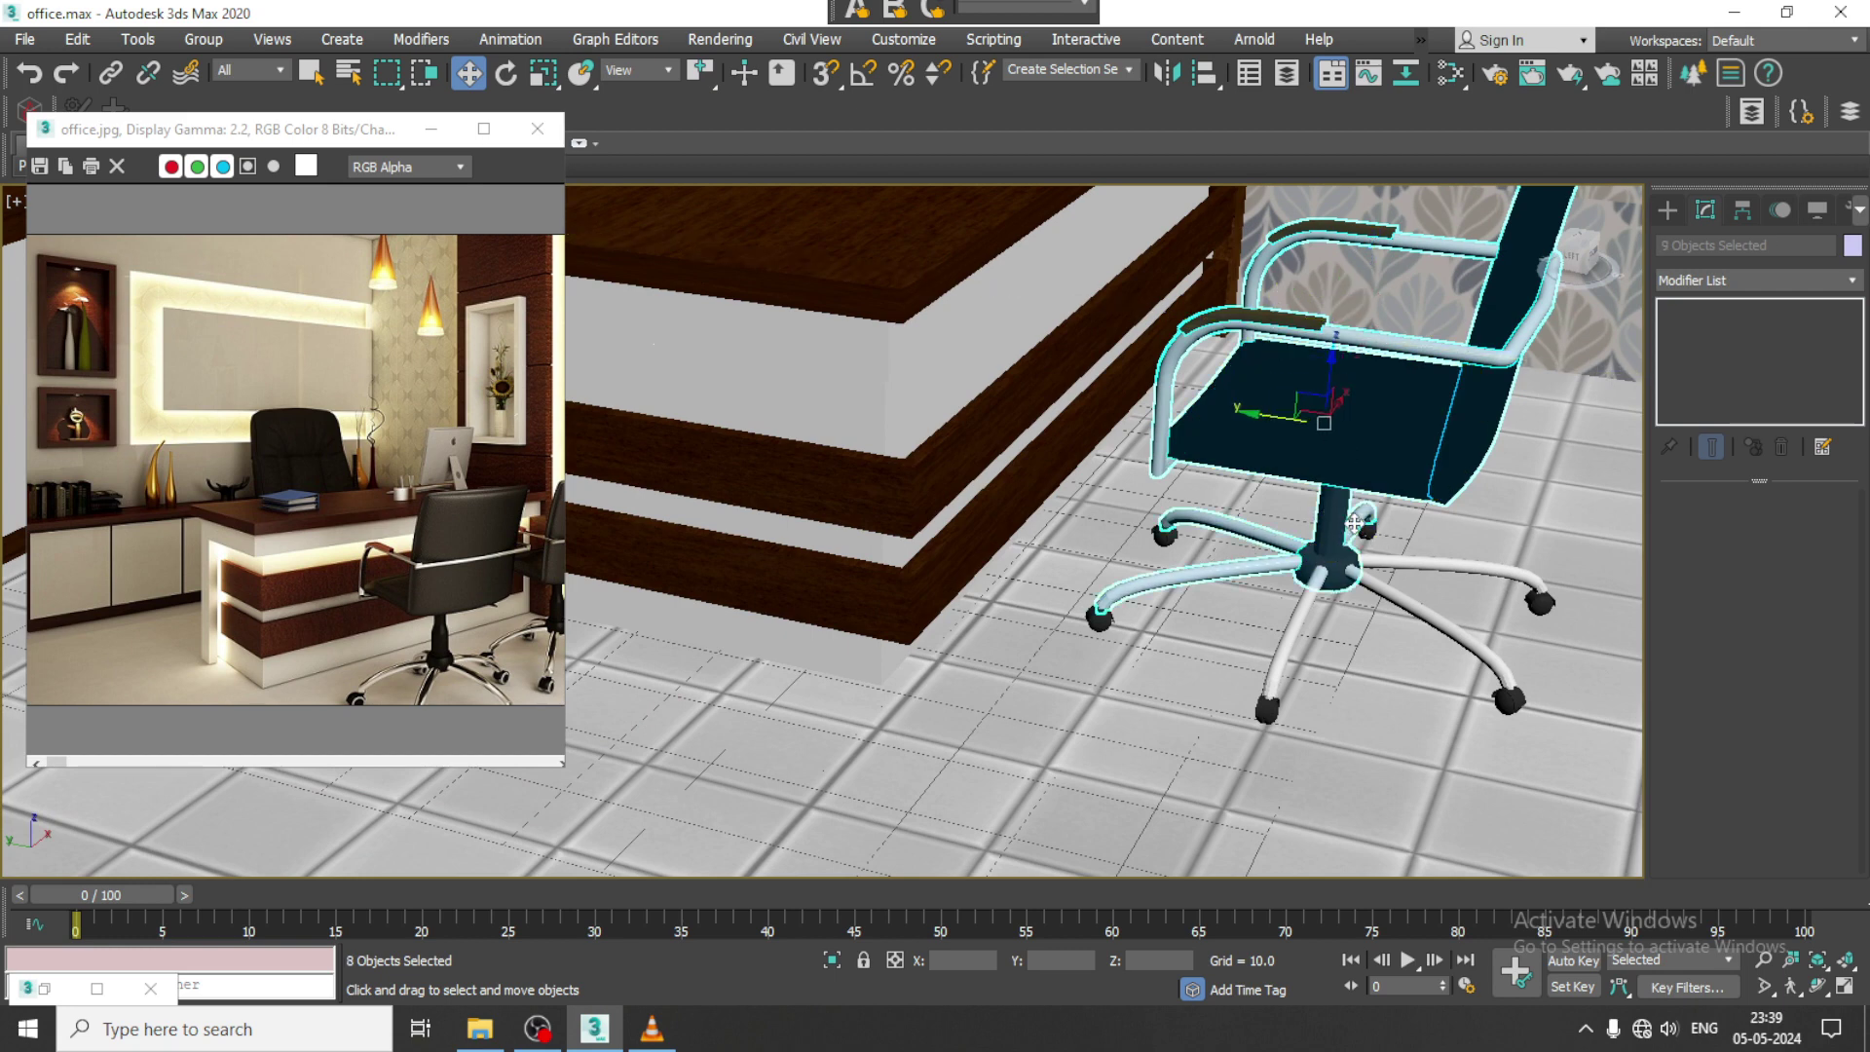
{"action": "left_click", "coordinate": [1444, 568], "text": "ctrl"}
{"action": "left_click", "coordinate": [1471, 663], "text": "ctrl"}
{"action": "left_click", "coordinate": [1300, 638], "text": "ctrl"}
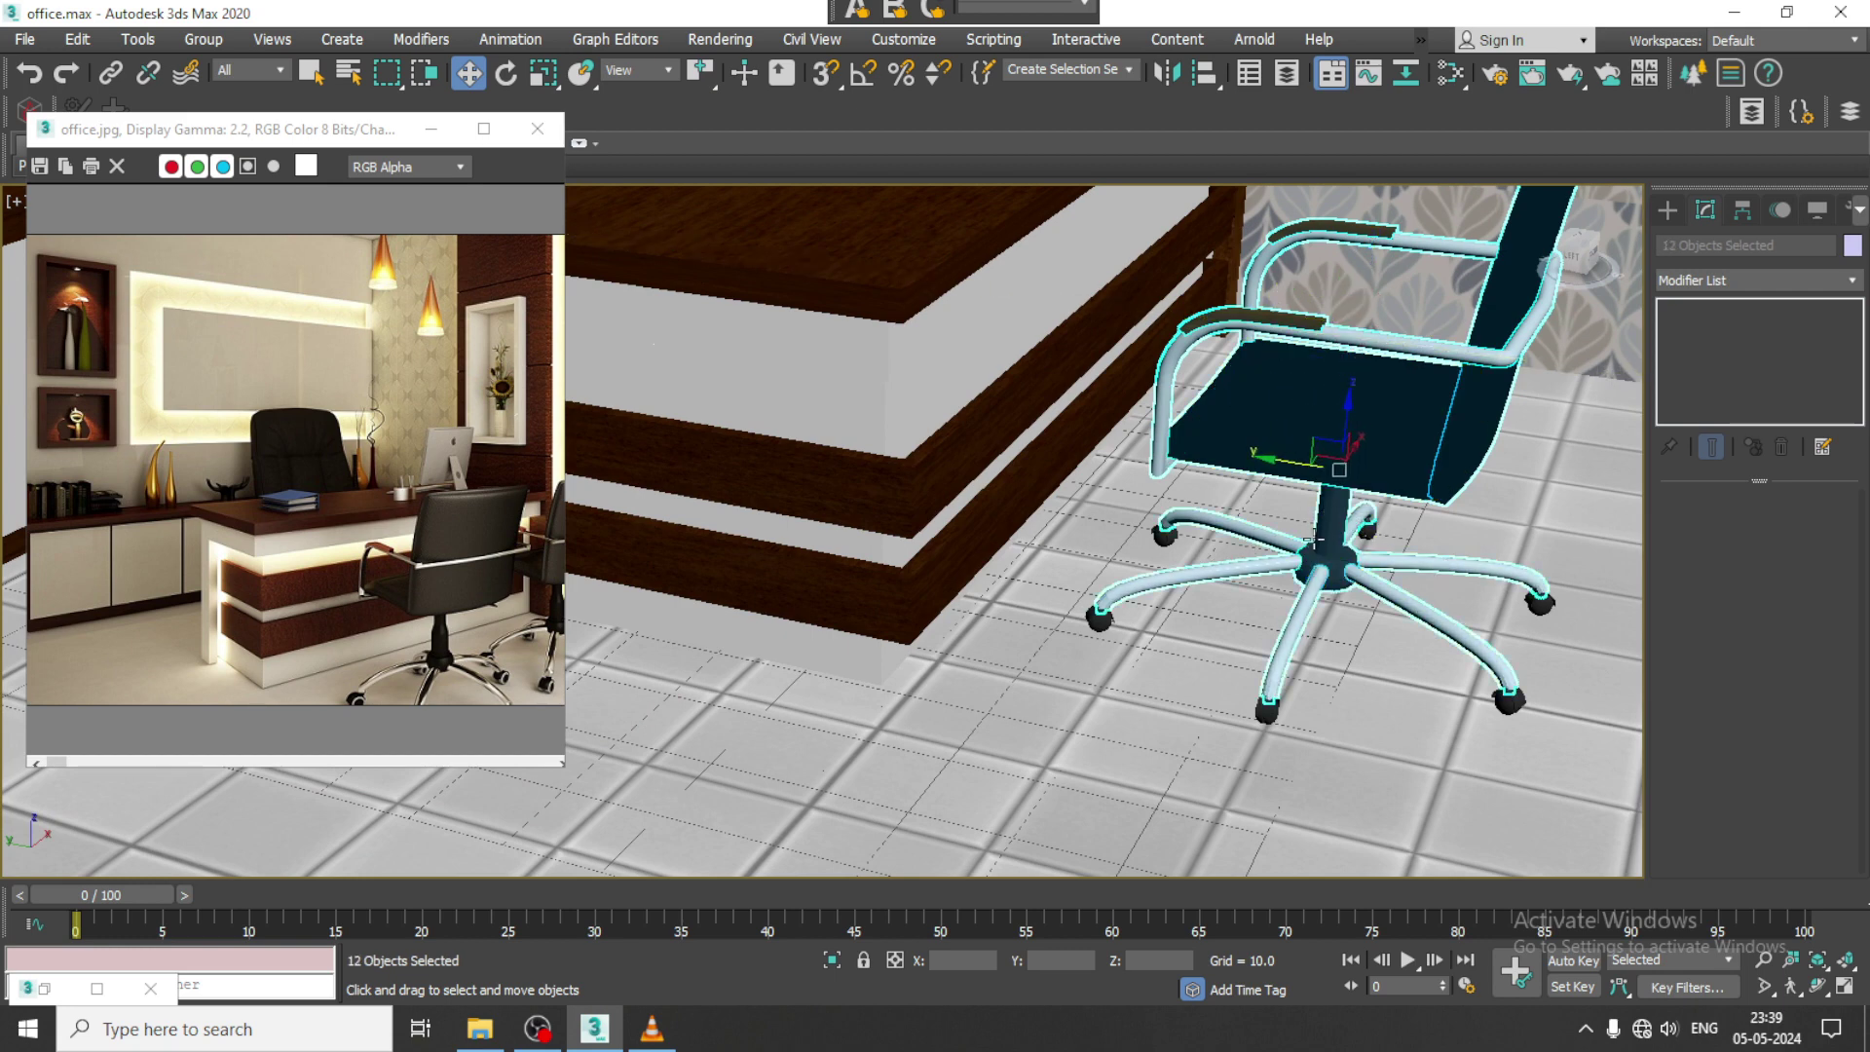
Step: Extend the selection to the chair's casters and remove the desk, floor and other room objects from it
{"action": "scroll", "coordinate": [1322, 543], "scroll_direction": "down", "scroll_amount": 5}
{"action": "middle_click_drag", "start_coordinate": [1332, 545], "coordinate": [1217, 536], "text": "alt"}
{"action": "middle_click_drag", "start_coordinate": [1393, 453], "coordinate": [1256, 511]}
{"action": "scroll", "coordinate": [1228, 630], "scroll_direction": "up", "scroll_amount": 4}
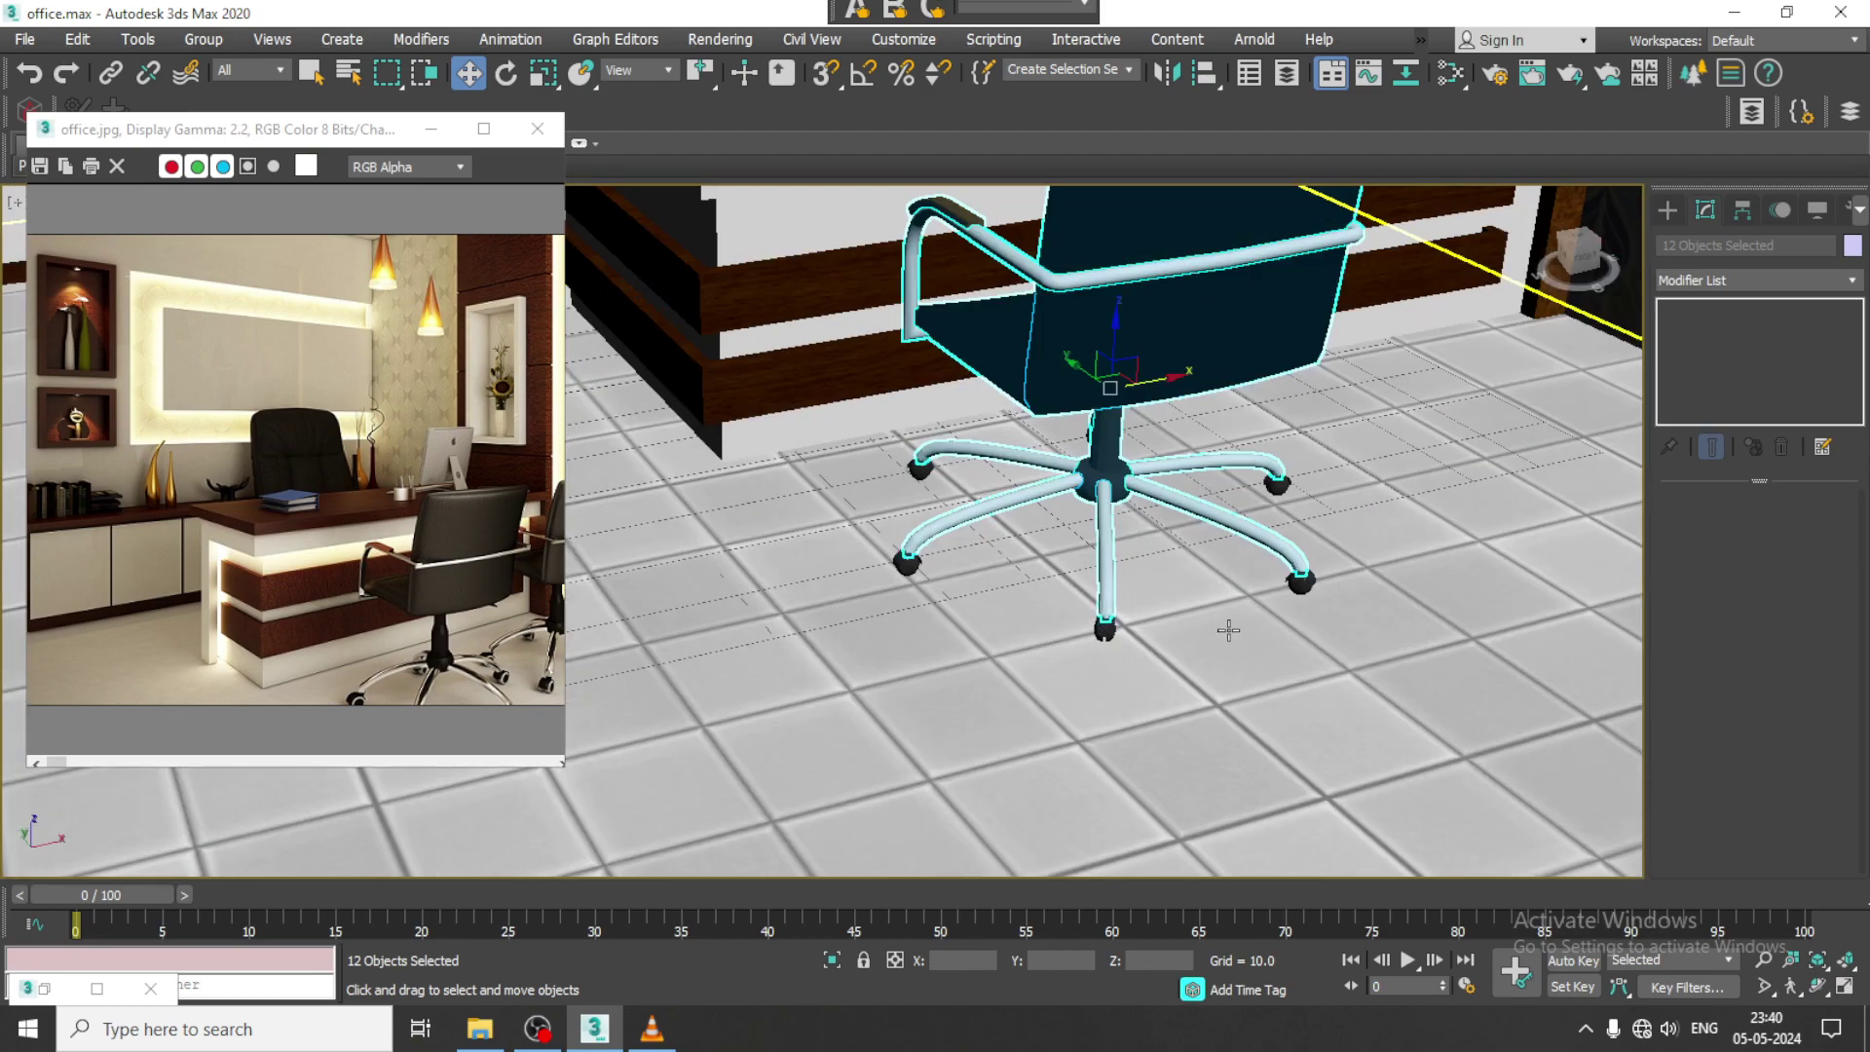
{"action": "middle_click_drag", "start_coordinate": [1228, 631], "coordinate": [1134, 633], "text": "alt"}
{"action": "scroll", "coordinate": [1445, 559], "scroll_direction": "down", "scroll_amount": 6}
{"action": "key", "text": "ctrl+a"}
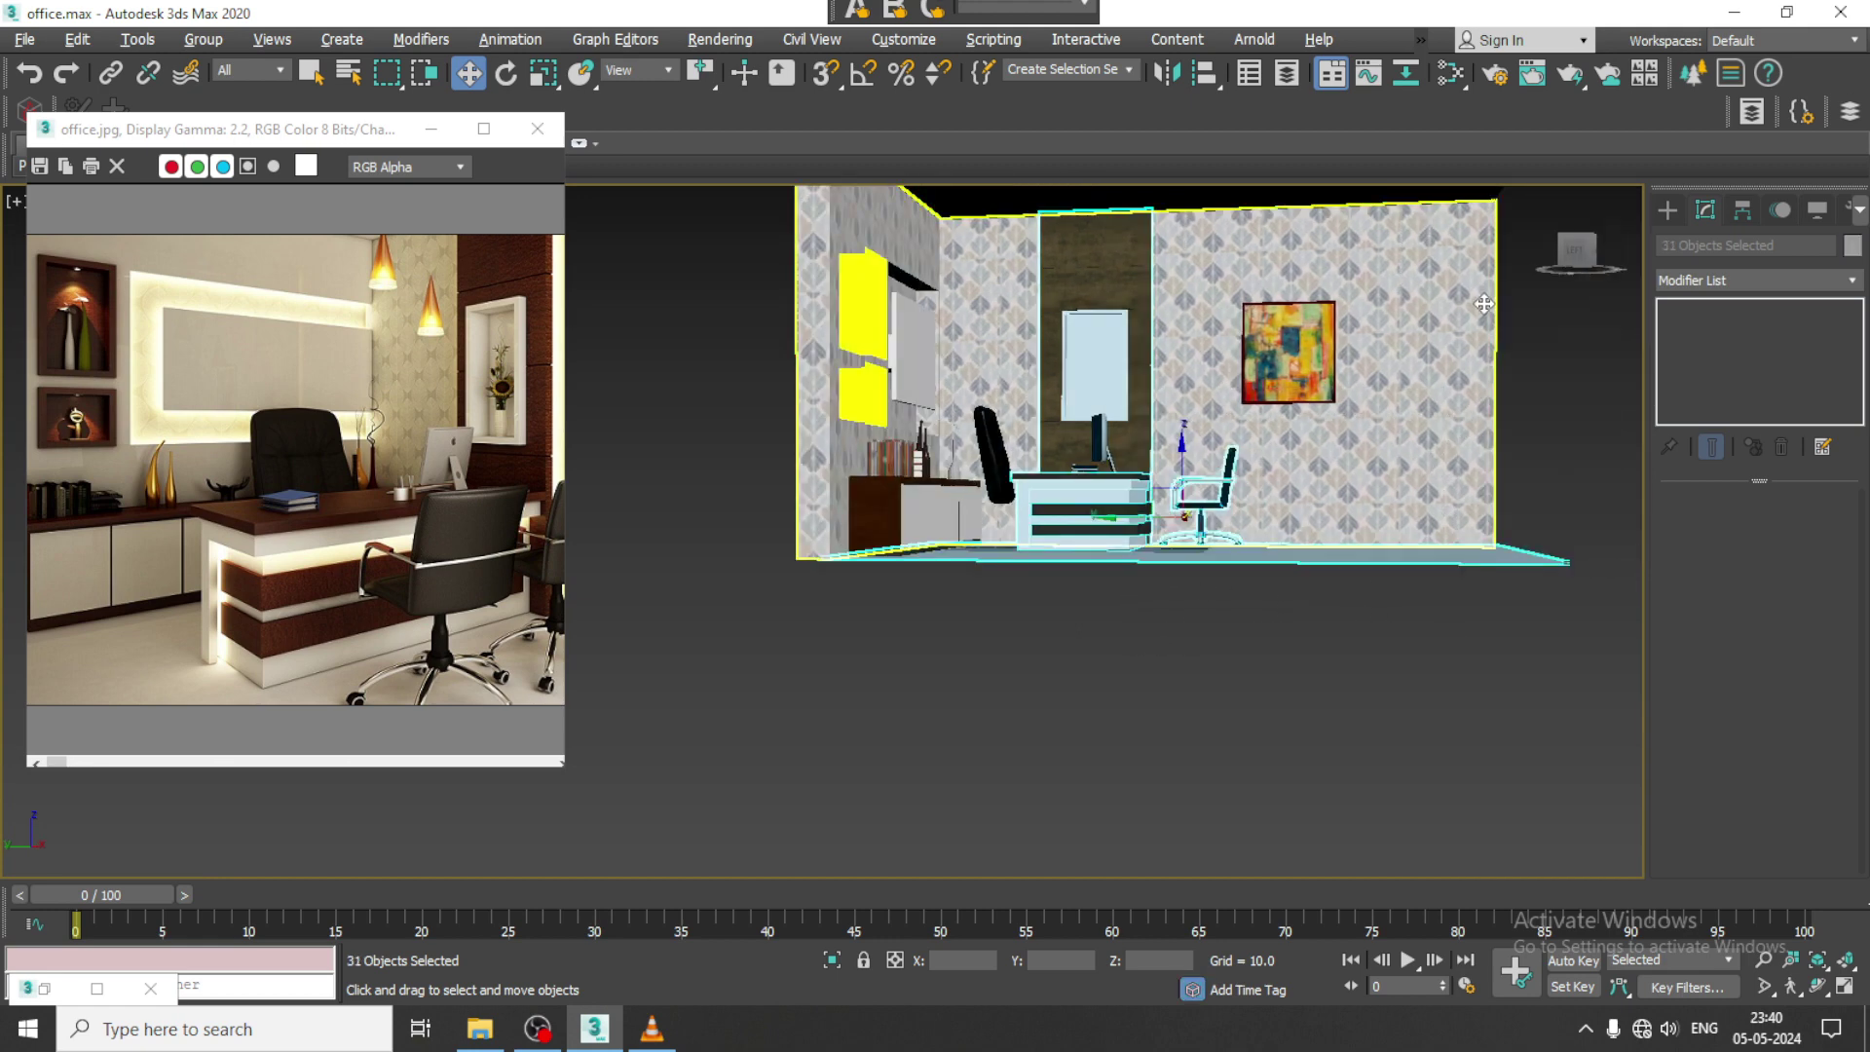
{"action": "left_click_drag", "start_coordinate": [666, 448], "coordinate": [912, 617], "text": "alt"}
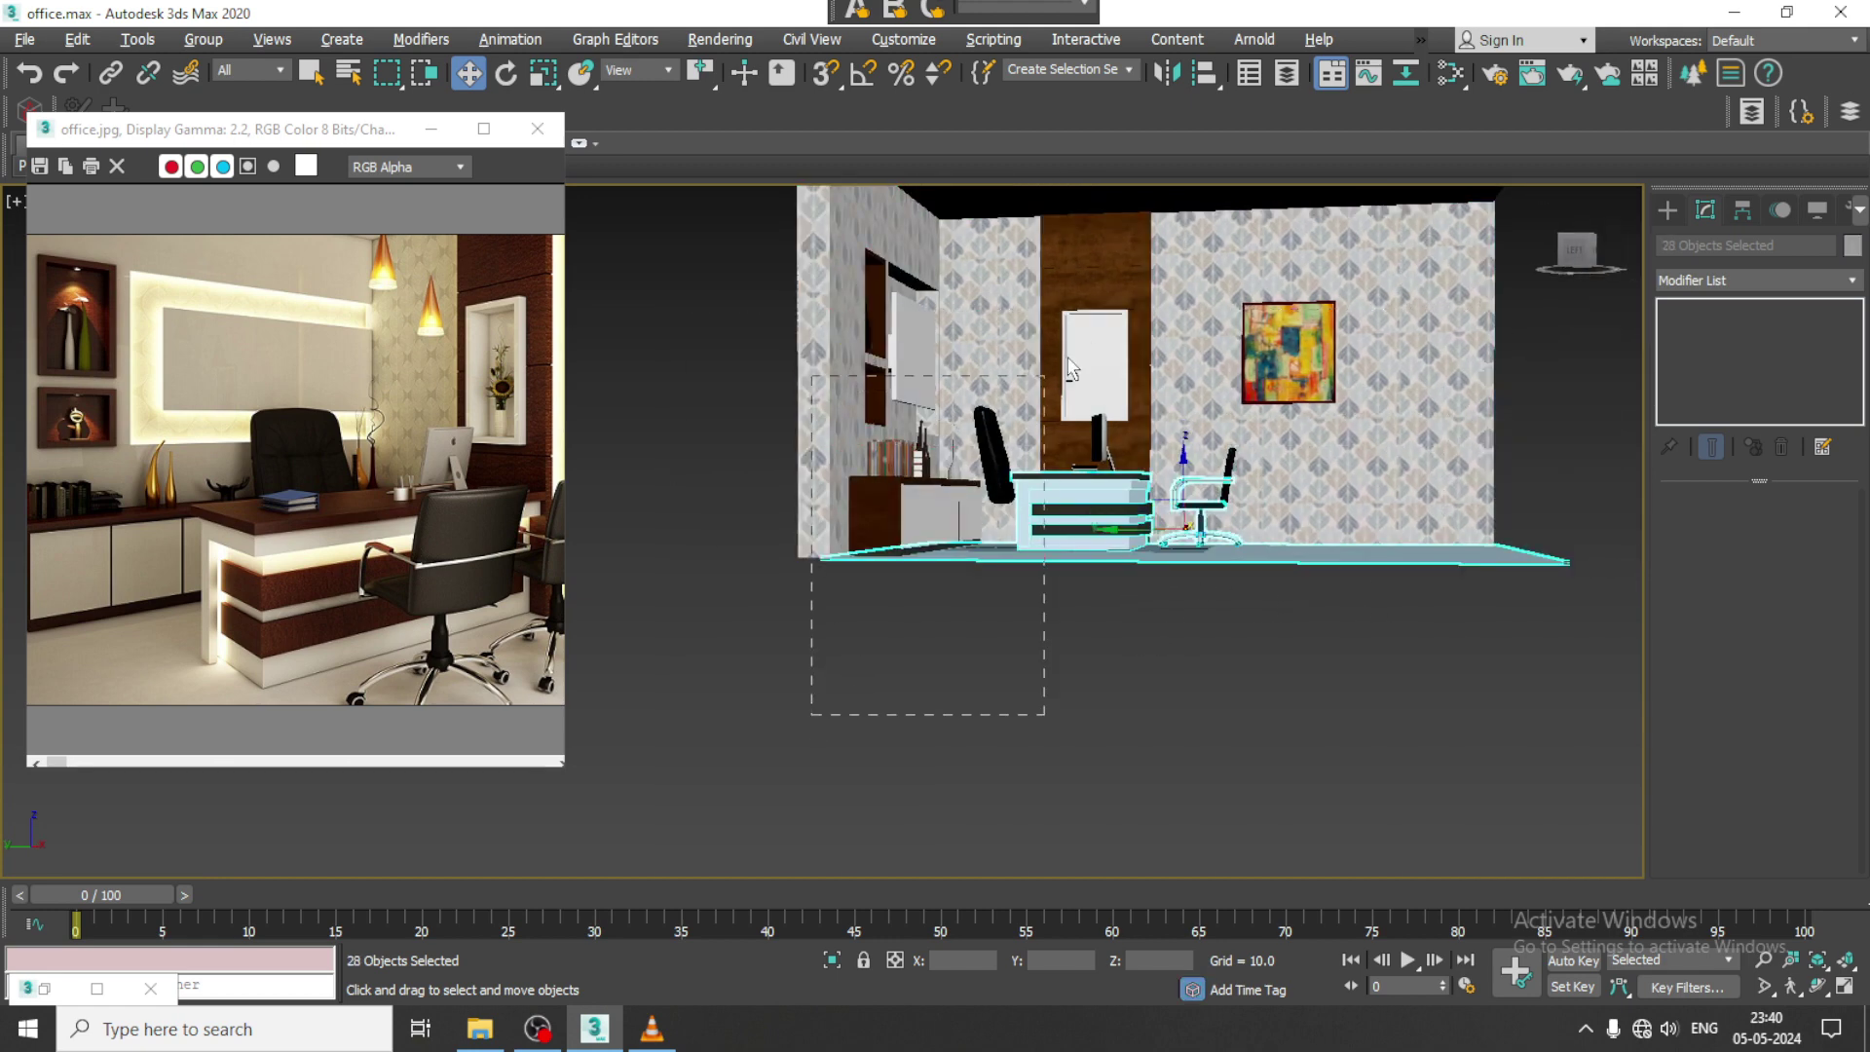
{"action": "left_click_drag", "start_coordinate": [1122, 308], "coordinate": [1120, 310], "text": "alt"}
{"action": "key", "text": "z"}
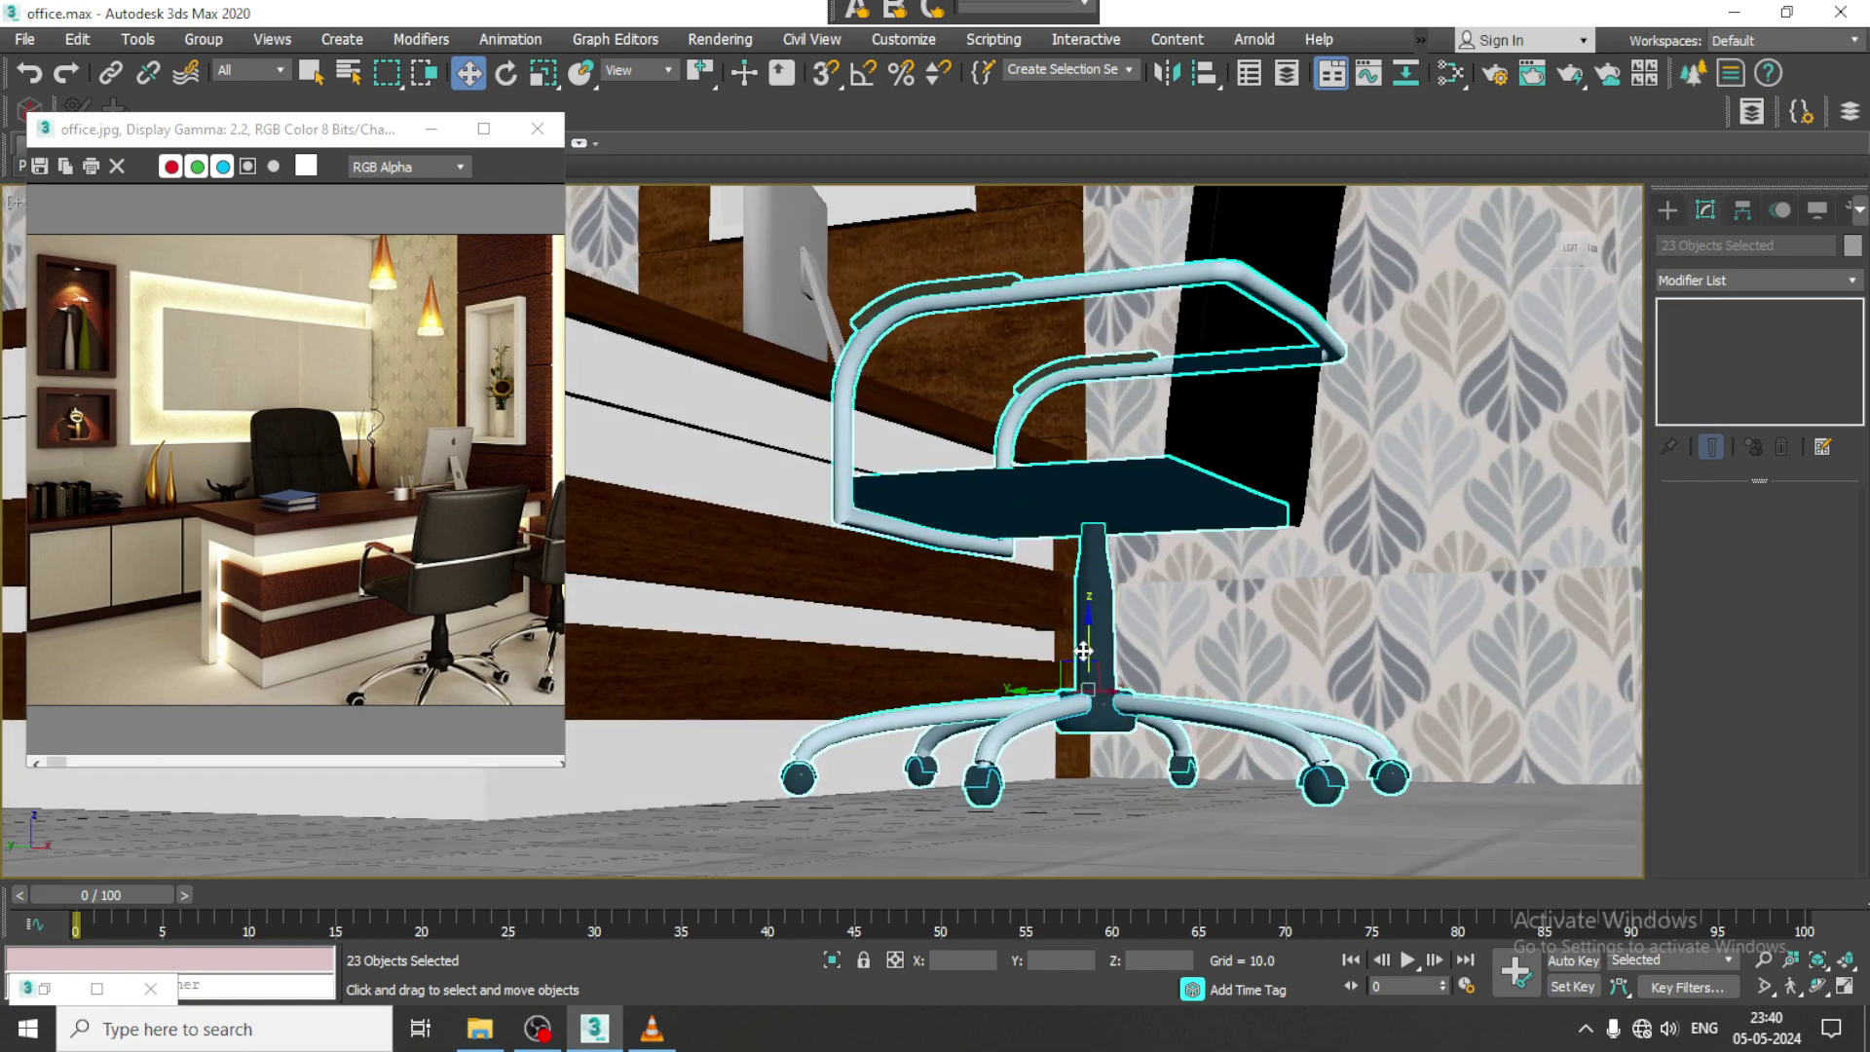
Step: Try moving the selected chair parts sideways in front of the desk
{"action": "left_click_drag", "start_coordinate": [1083, 650], "coordinate": [1109, 672]}
{"action": "middle_click_drag", "start_coordinate": [1101, 669], "coordinate": [1095, 697], "text": "alt"}
{"action": "scroll", "coordinate": [1110, 700], "scroll_direction": "down", "scroll_amount": 7}
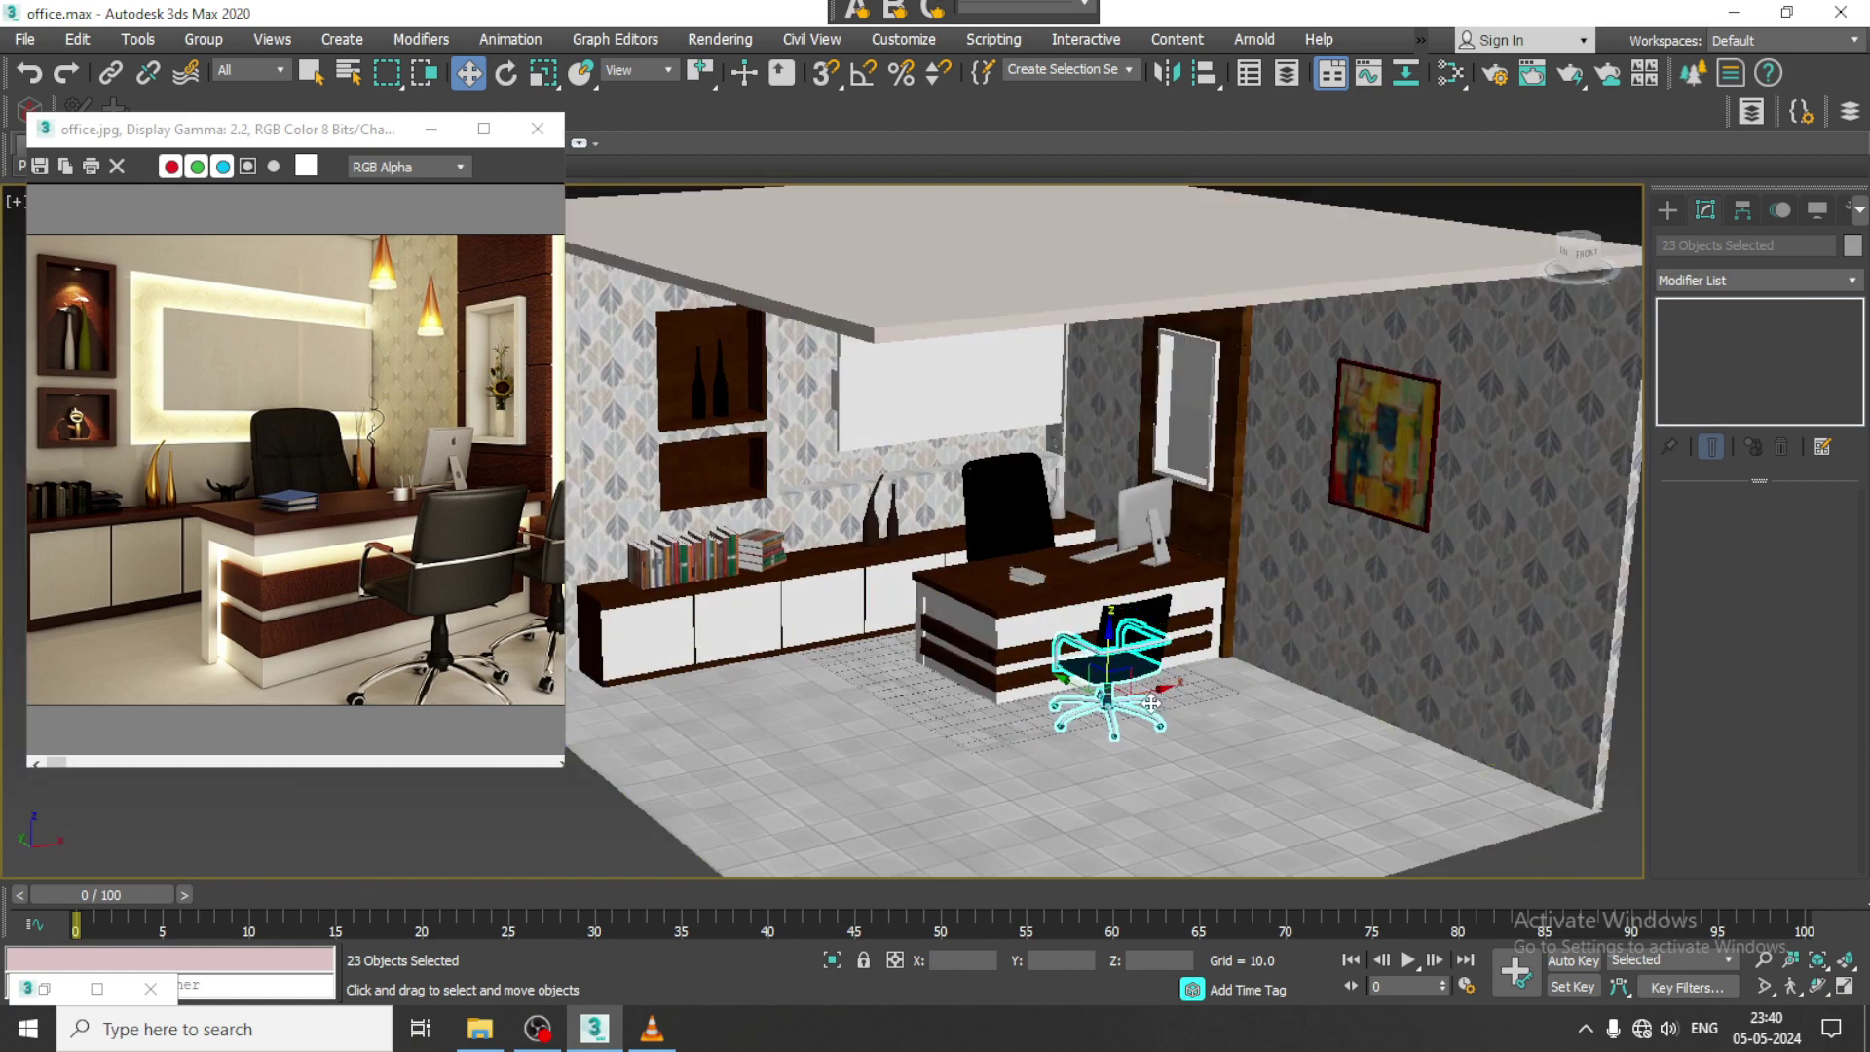
{"action": "left_click_drag", "start_coordinate": [1134, 692], "coordinate": [913, 729]}
{"action": "key", "text": "ctrl+z"}
{"action": "middle_click_drag", "start_coordinate": [1165, 664], "coordinate": [1120, 694], "text": "alt"}
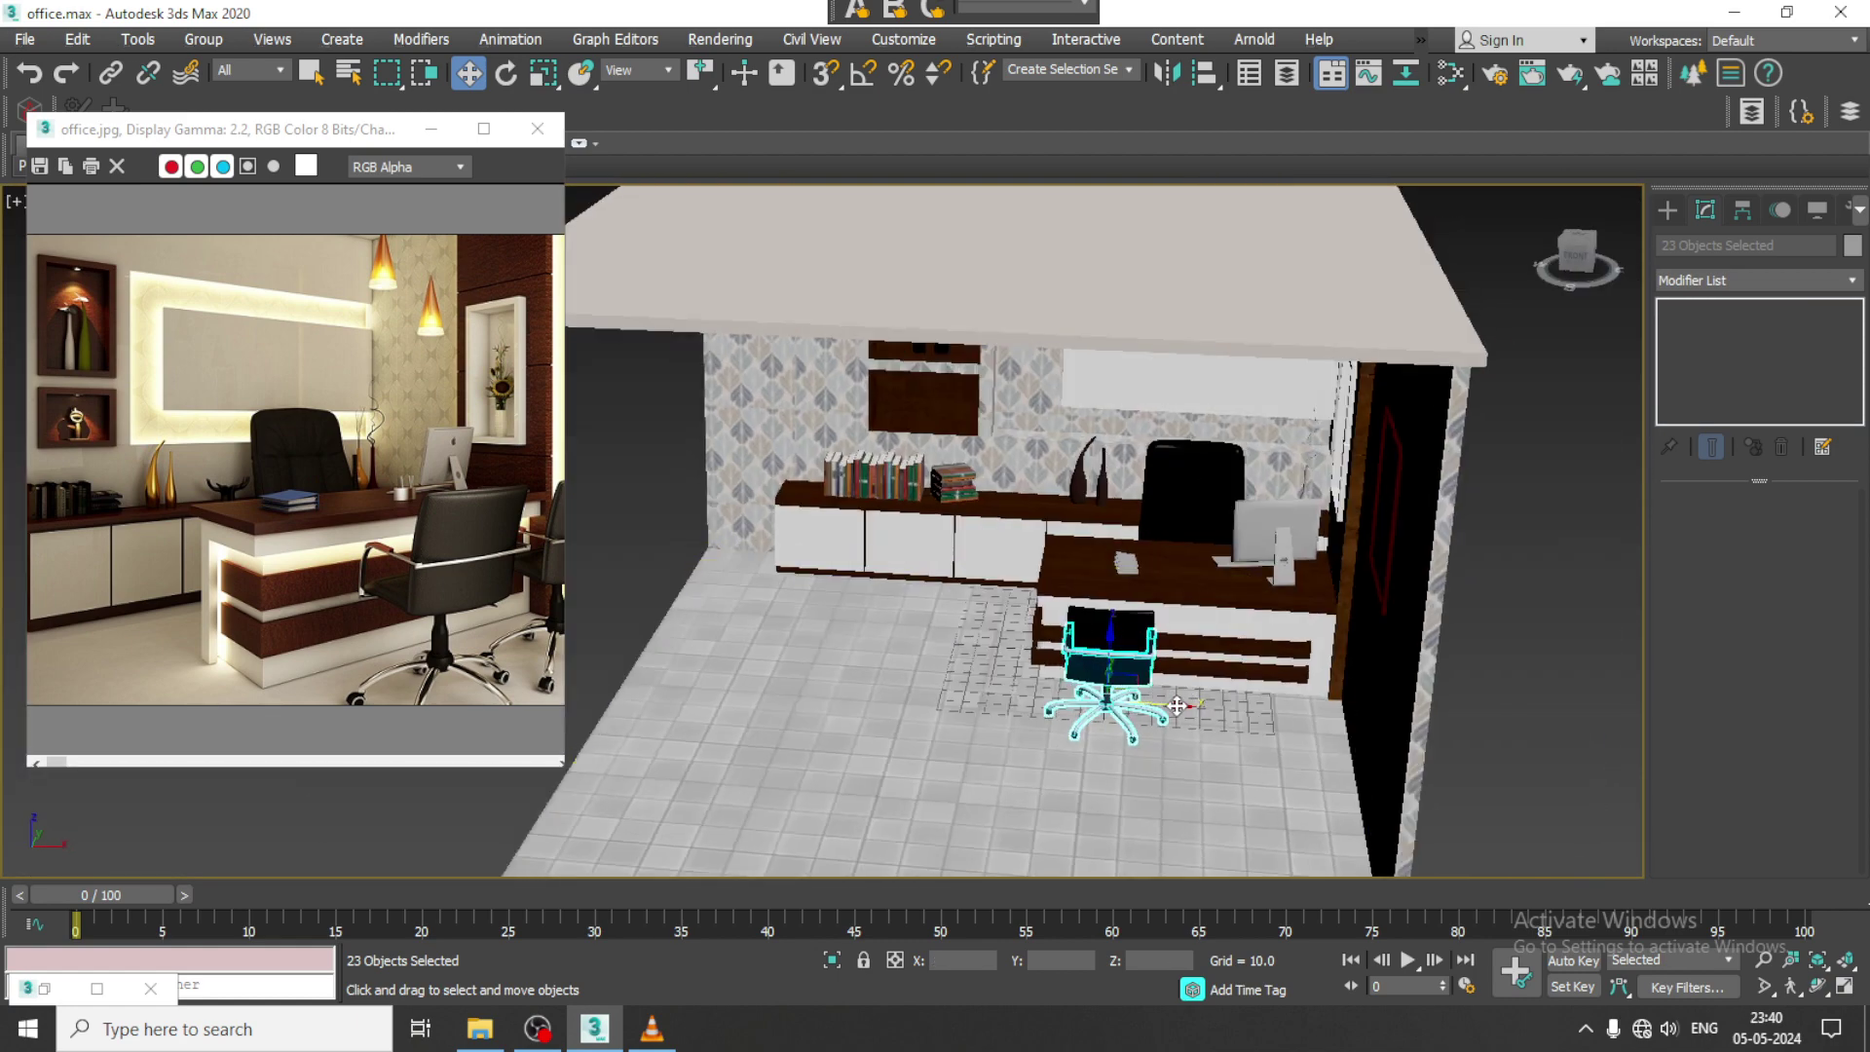
{"action": "left_click_drag", "start_coordinate": [1177, 705], "coordinate": [962, 692]}
{"action": "middle_click_drag", "start_coordinate": [962, 691], "coordinate": [1150, 686], "text": "alt"}
{"action": "key", "text": "ctrl+z"}
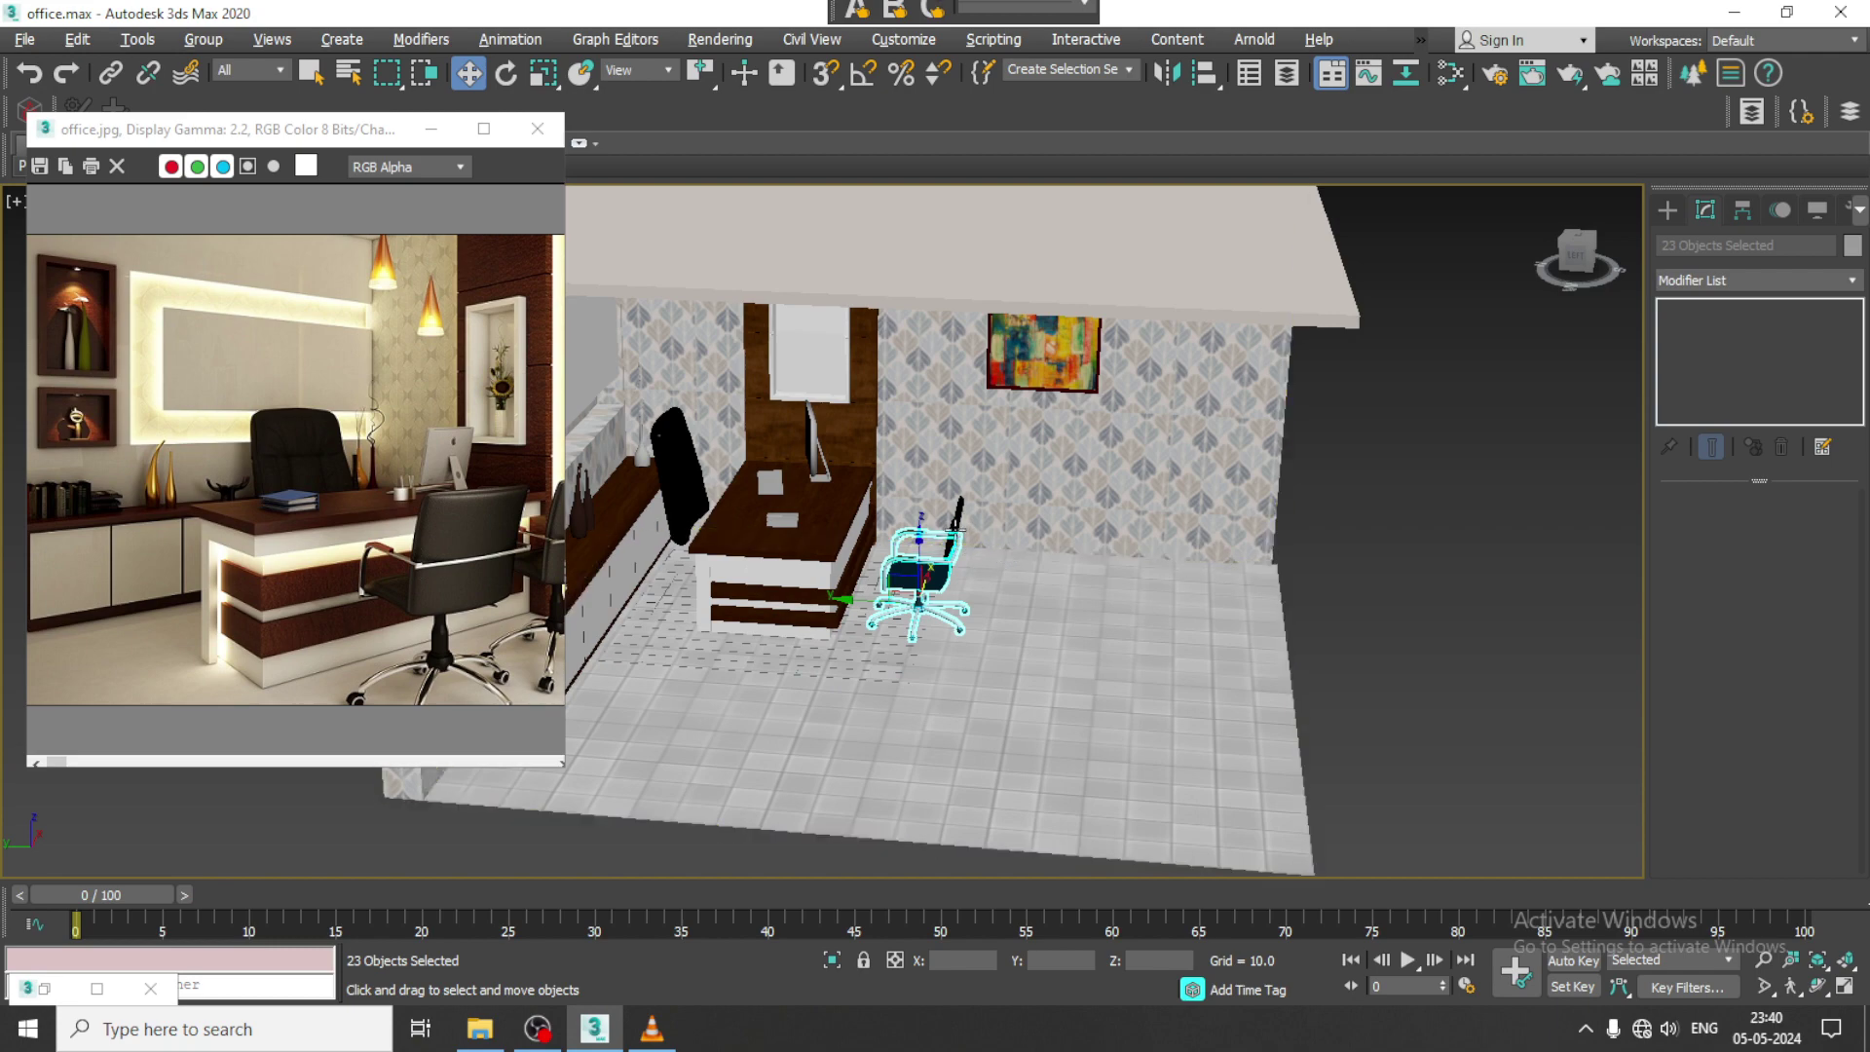
Step: Restore the multi-part chair selection and add the missing backrest to it
{"action": "middle_click_drag", "start_coordinate": [956, 531], "coordinate": [804, 469], "text": "alt"}
{"action": "left_click", "coordinate": [935, 511]}
{"action": "scroll", "coordinate": [936, 535], "scroll_direction": "up", "scroll_amount": 5}
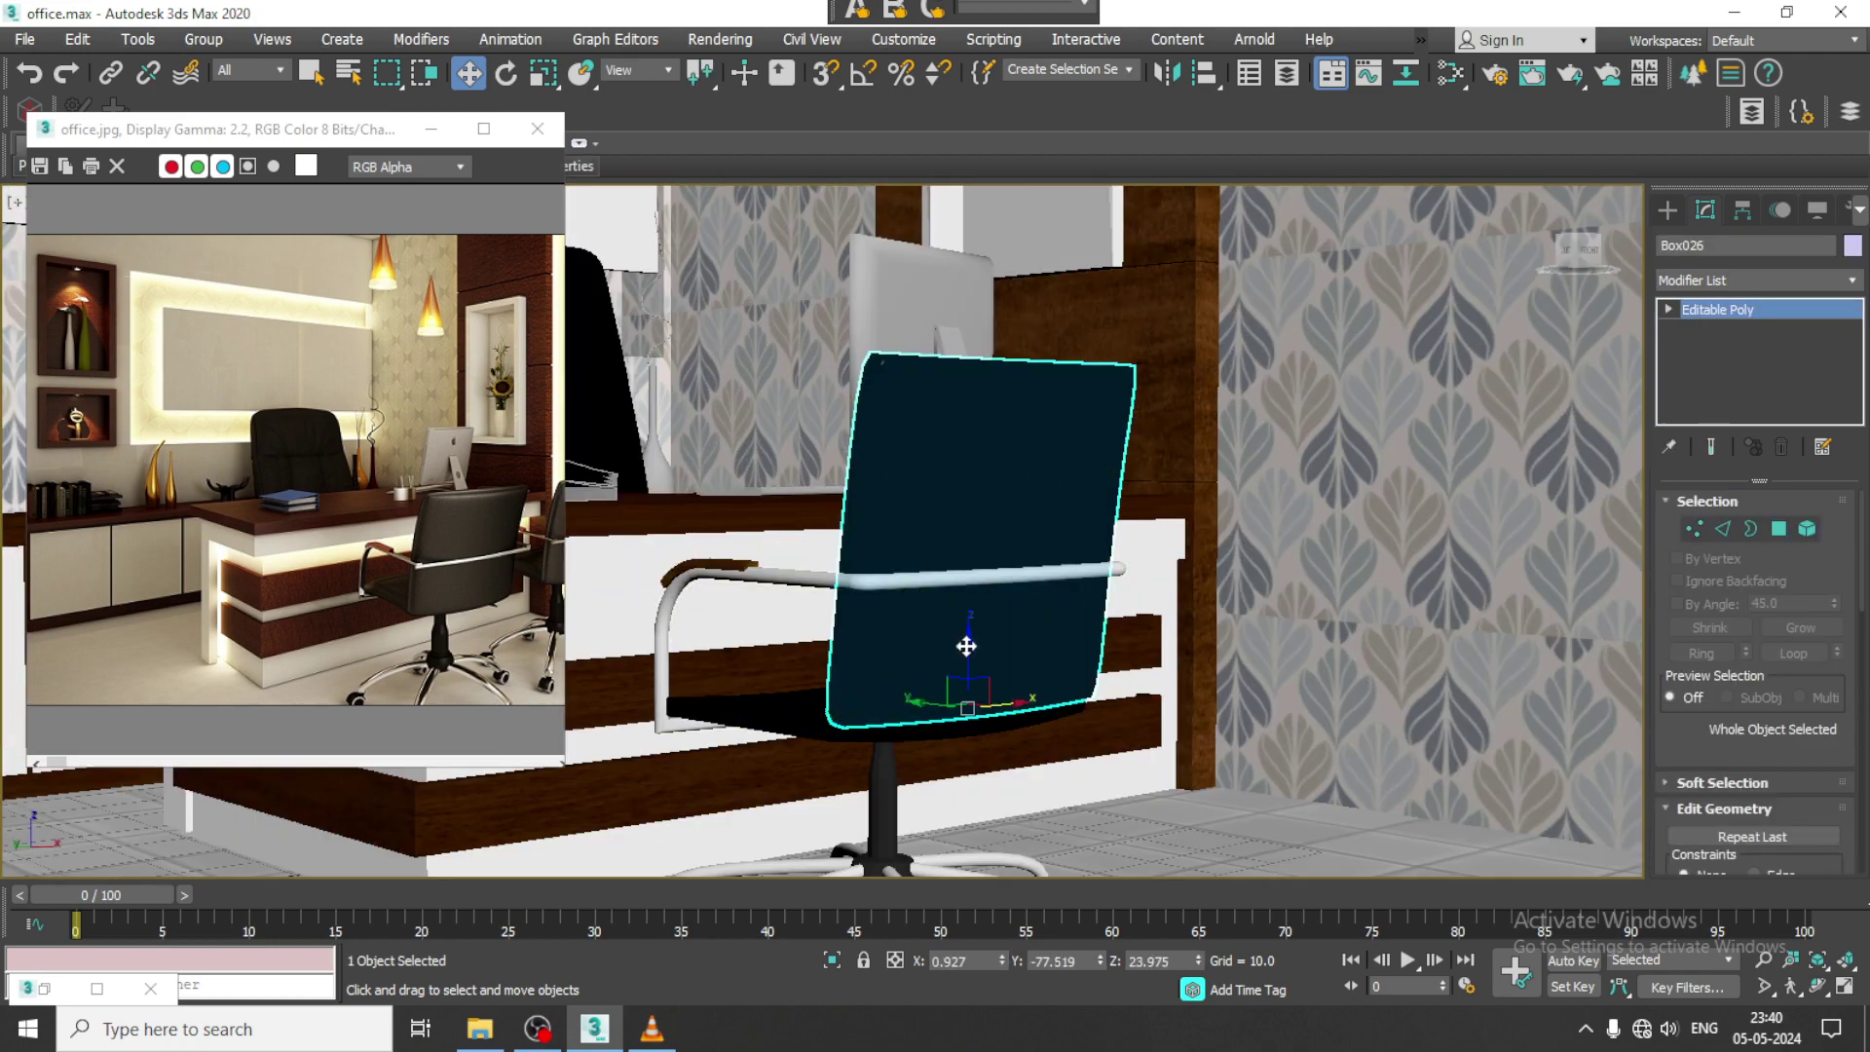
{"action": "key", "text": "ctrl+z"}
{"action": "mouse_move", "coordinate": [968, 648]}
{"action": "middle_mouse_down", "text": "alt"}
{"action": "mouse_move", "coordinate": [1015, 639]}
{"action": "mouse_move", "coordinate": [977, 628]}
{"action": "middle_mouse_up", "text": "alt"}
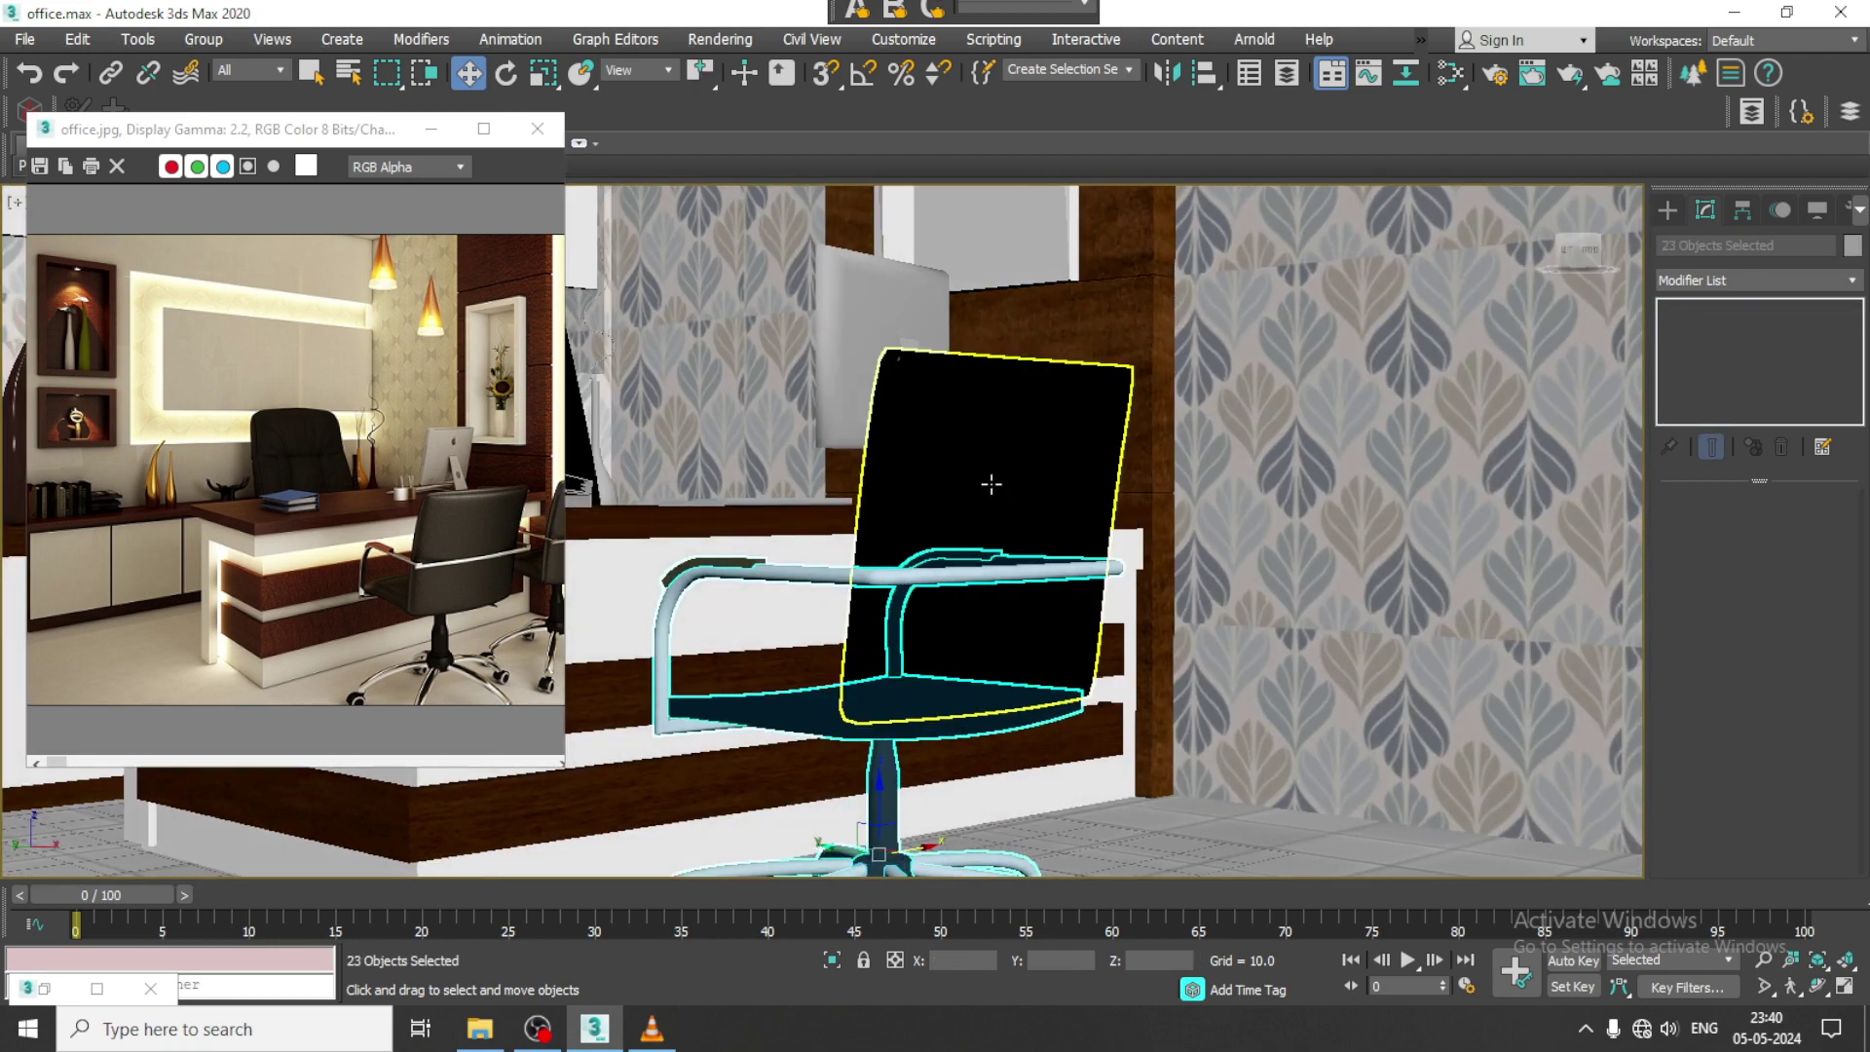
{"action": "left_click", "coordinate": [991, 485], "text": "ctrl"}
Step: Clone the complete visitor chair sideways along the desk front as one Copy
{"action": "scroll", "coordinate": [1003, 574], "scroll_direction": "down", "scroll_amount": 5}
{"action": "key", "text": "shift+z"}
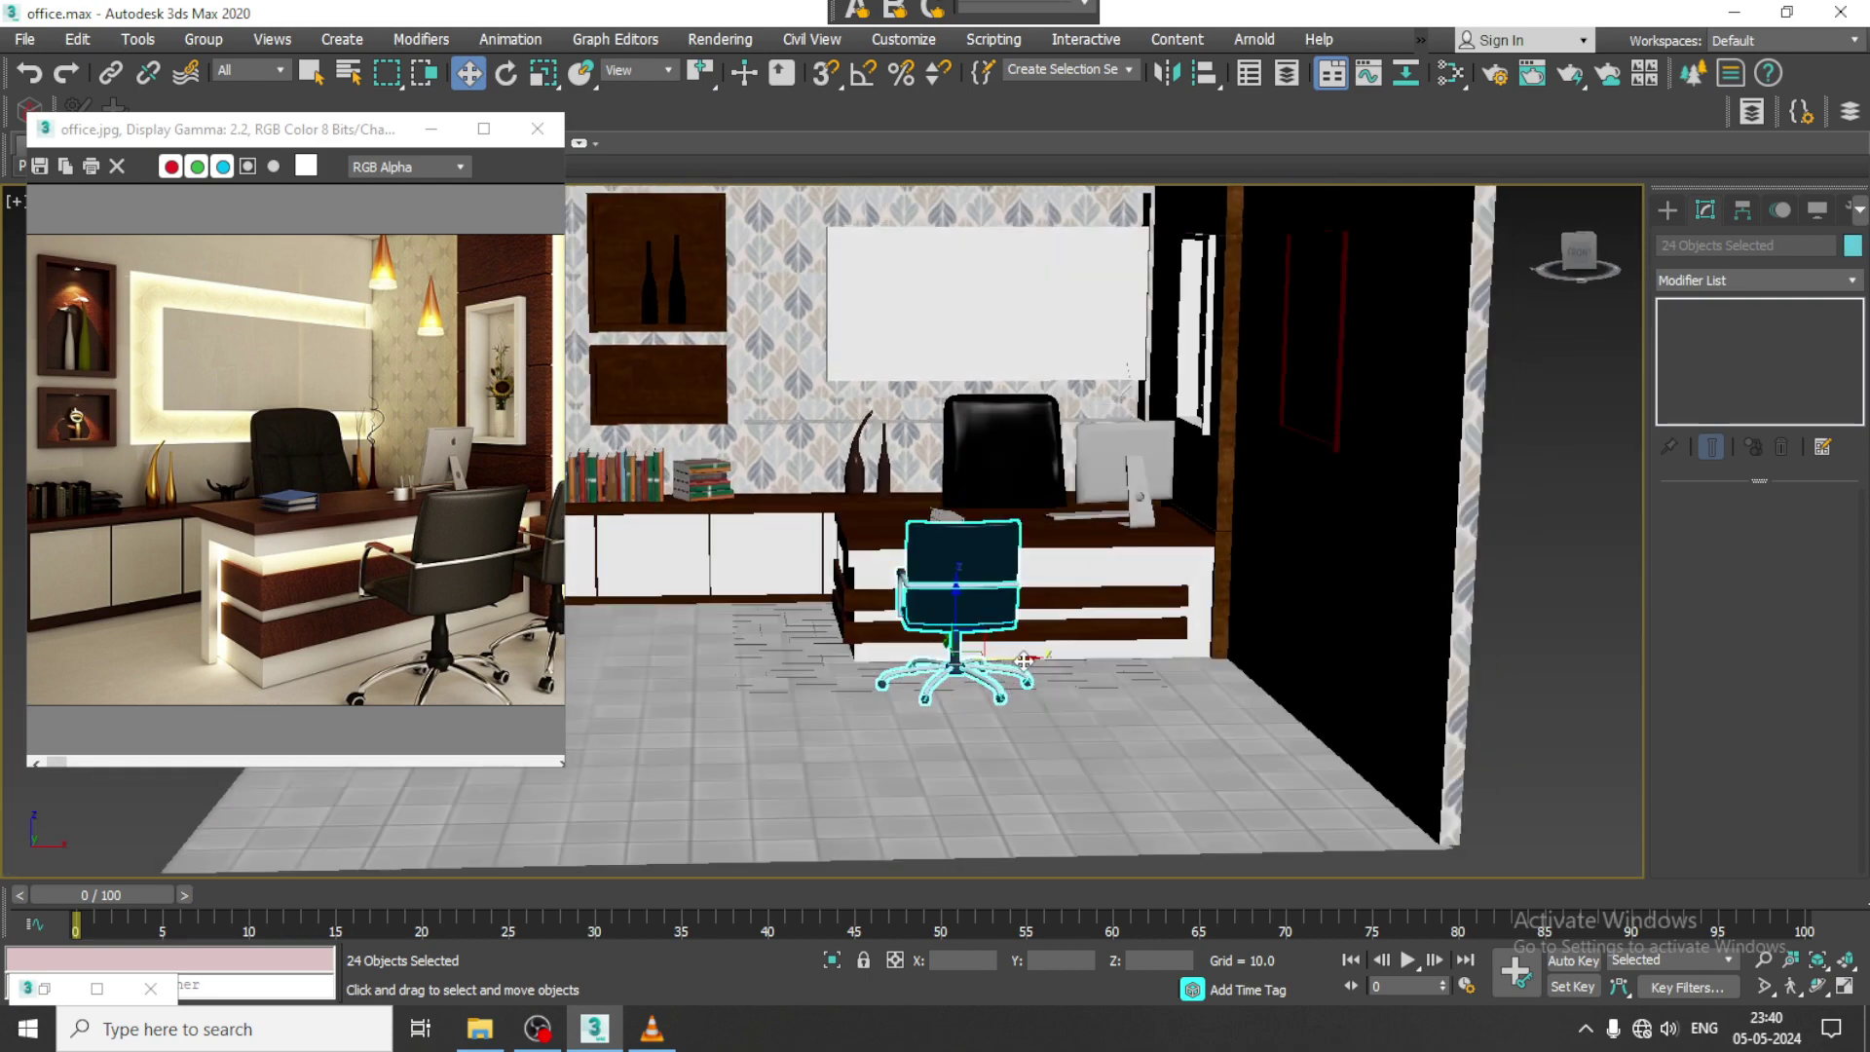
{"action": "left_click_drag", "start_coordinate": [1025, 661], "coordinate": [1217, 671], "text": "shift"}
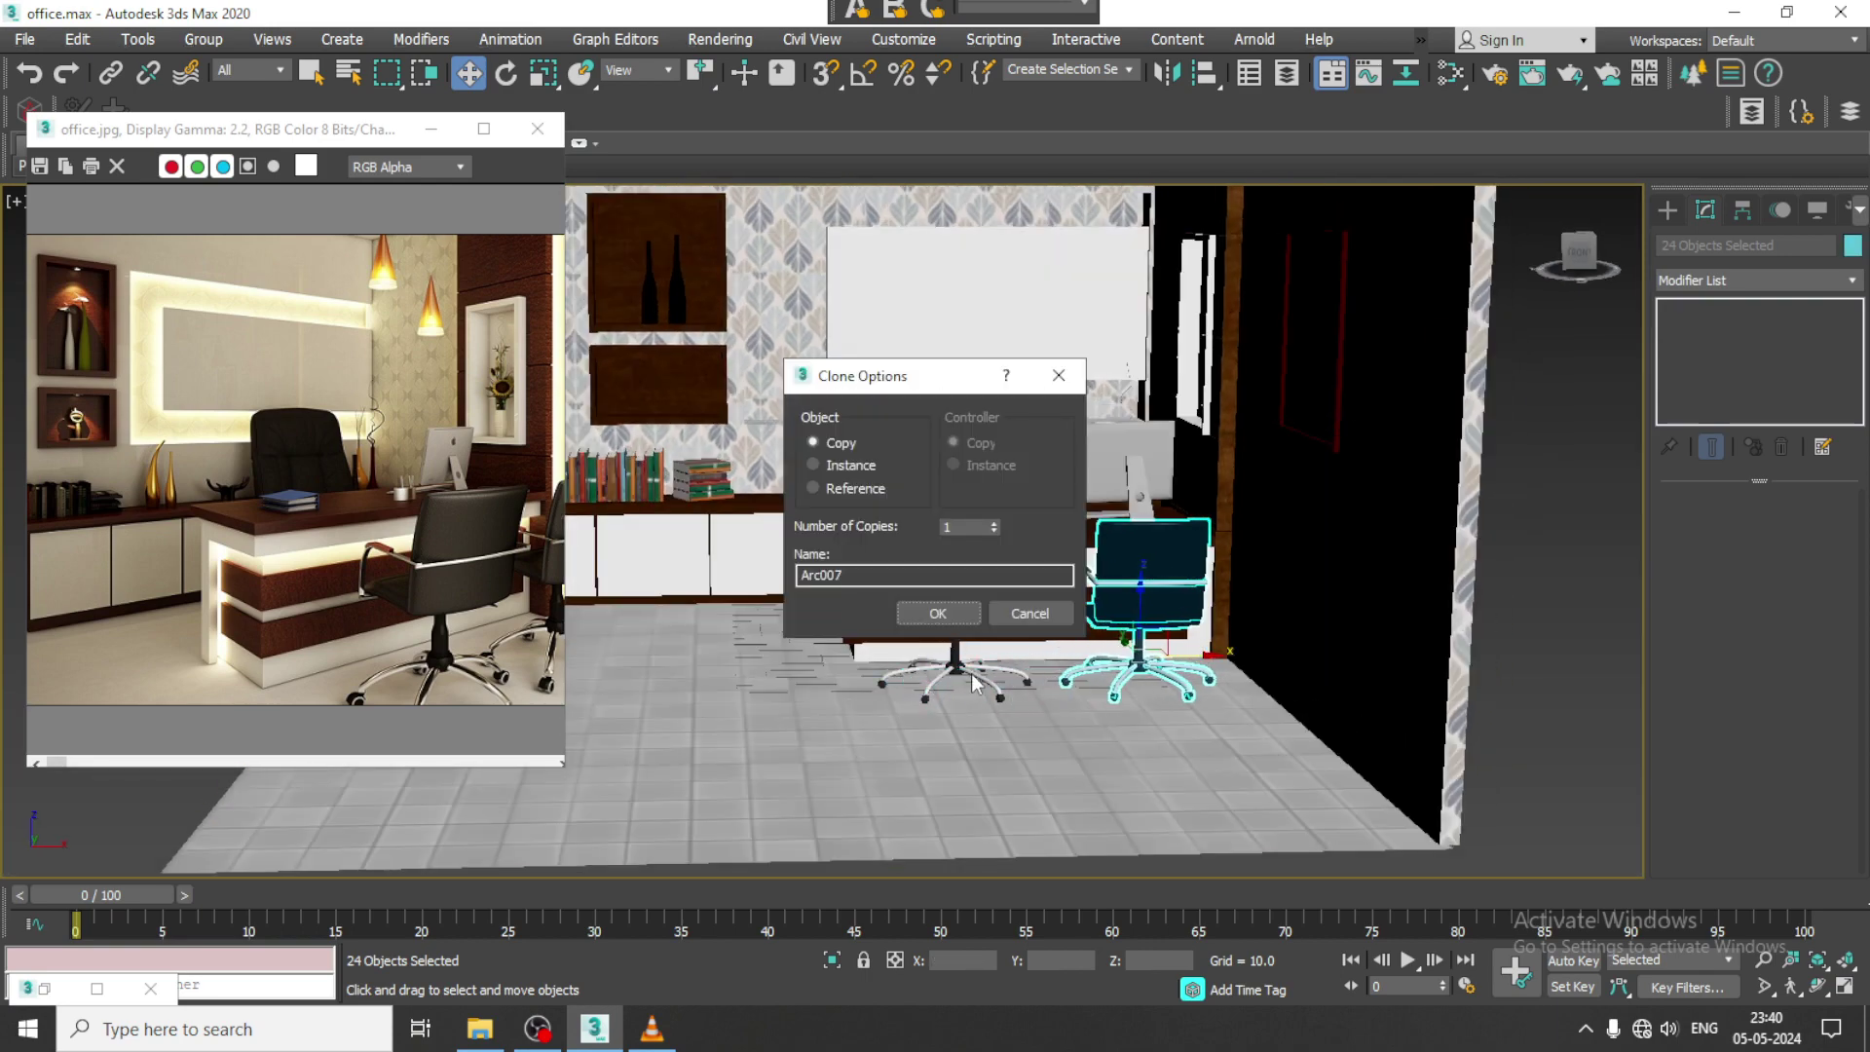
{"action": "left_click", "coordinate": [944, 613]}
Step: Select the backrests of both visitor chairs, lower them slightly along the Z axis and save the scene
{"action": "middle_click_drag", "start_coordinate": [984, 609], "coordinate": [1163, 581], "text": "alt"}
{"action": "scroll", "coordinate": [1163, 582], "scroll_direction": "up", "scroll_amount": 5}
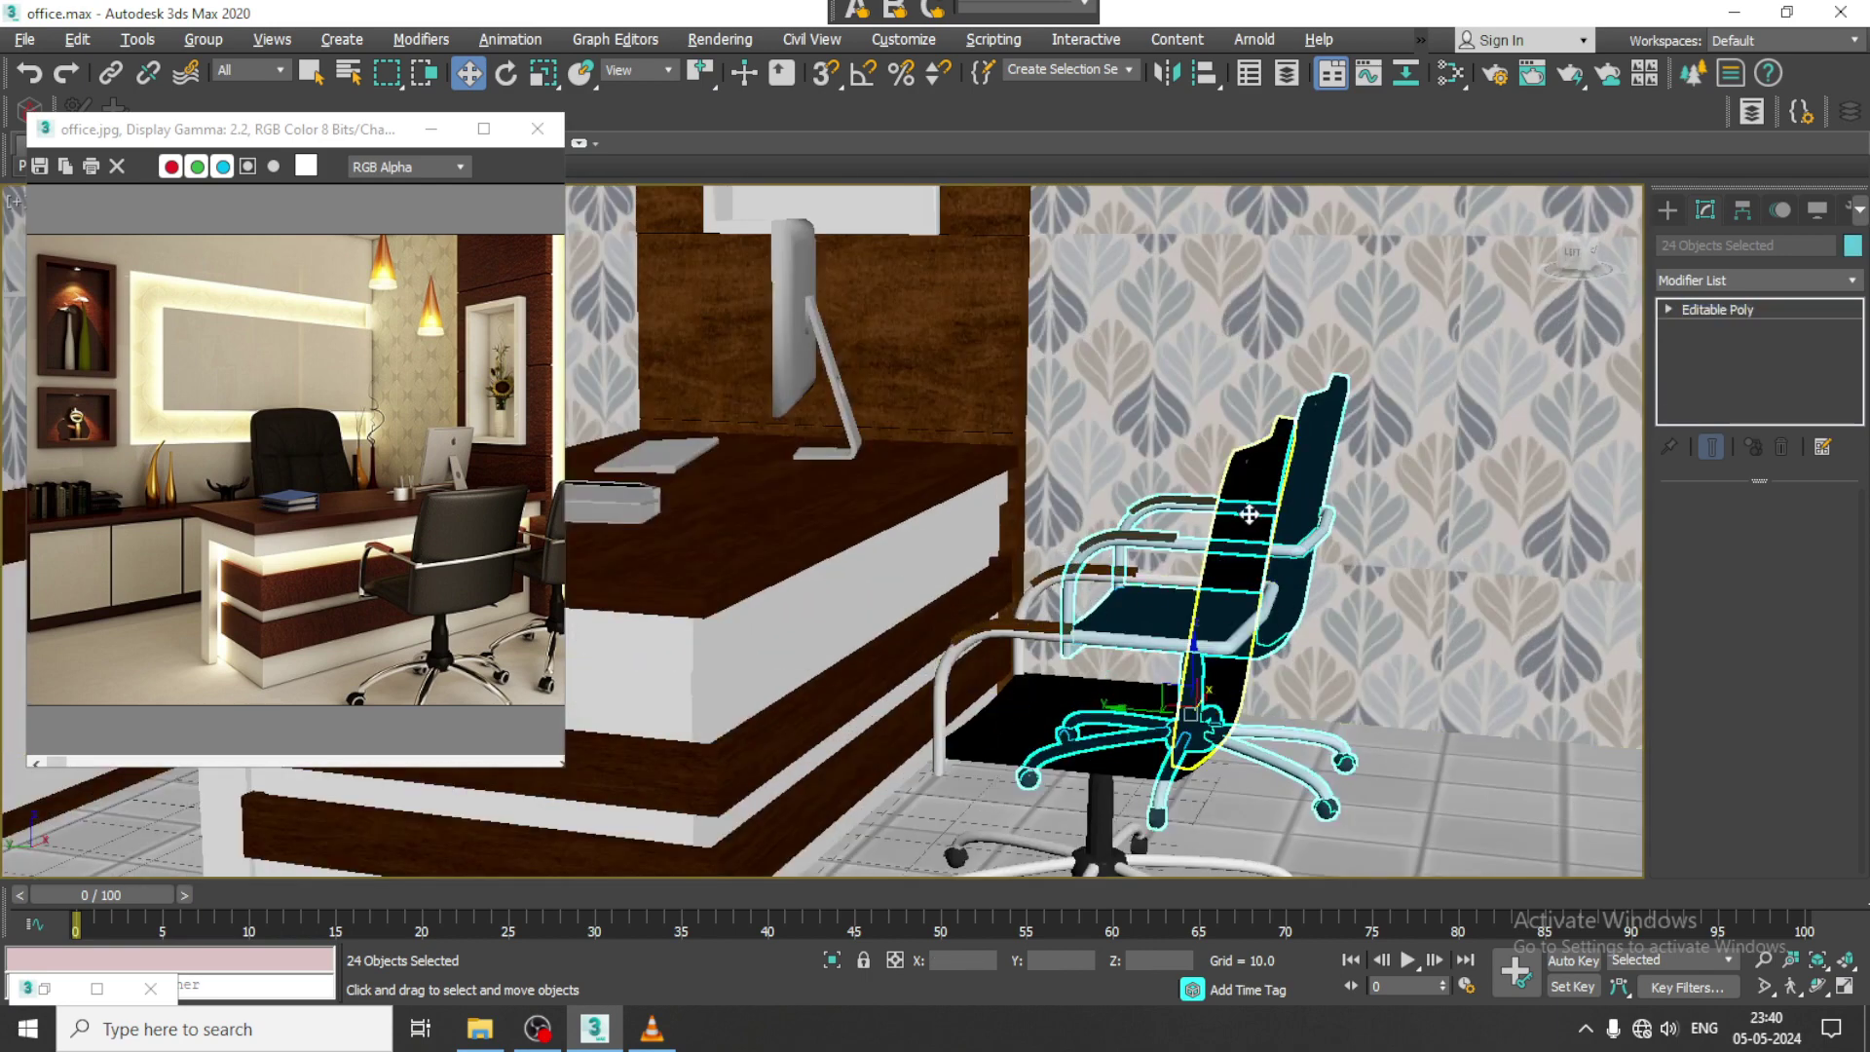
{"action": "key", "text": "shift+z"}
{"action": "left_click", "coordinate": [1173, 501]}
{"action": "left_click", "coordinate": [1445, 497], "text": "ctrl"}
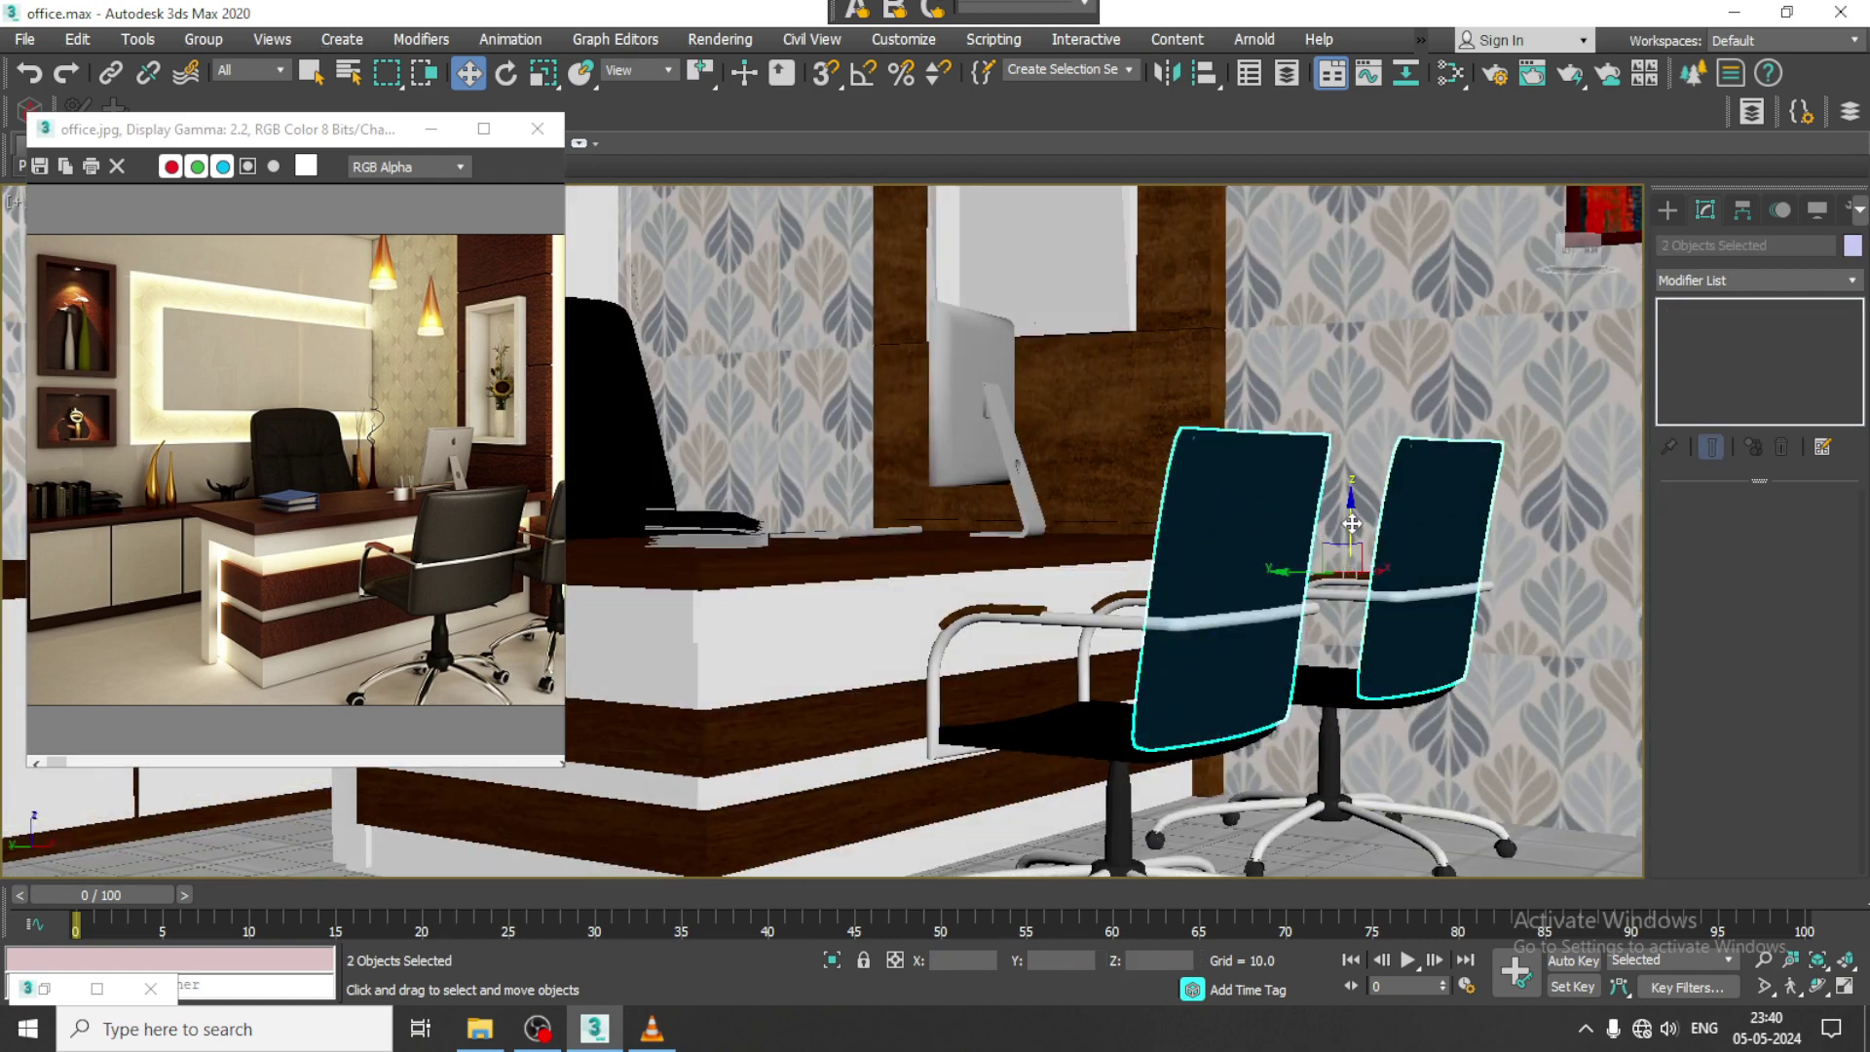
{"action": "left_click_drag", "start_coordinate": [1352, 523], "coordinate": [1356, 537]}
{"action": "middle_click_drag", "start_coordinate": [1344, 561], "coordinate": [1315, 602], "text": "alt"}
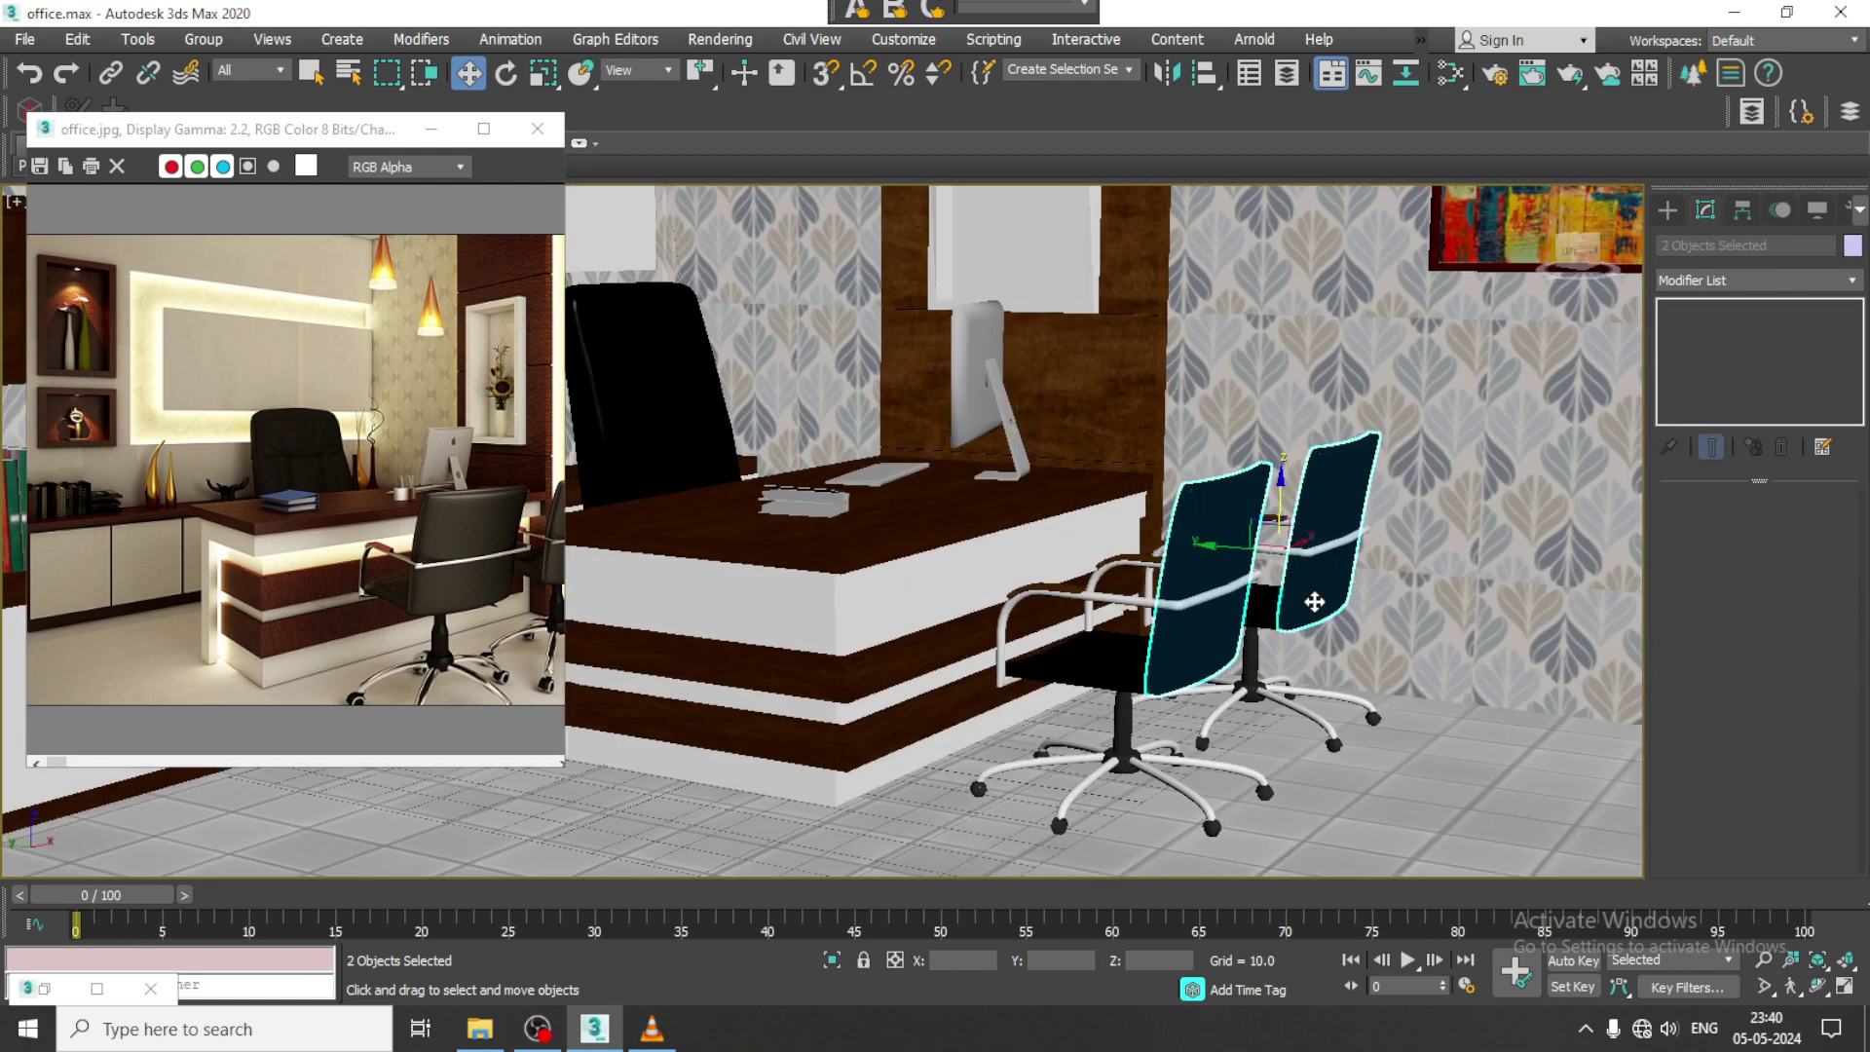
{"action": "key", "text": "ctrl+s"}
Step: Select the desk computer's monitor, its stand and the keyboard together
{"action": "middle_click_drag", "start_coordinate": [1156, 447], "coordinate": [1273, 596]}
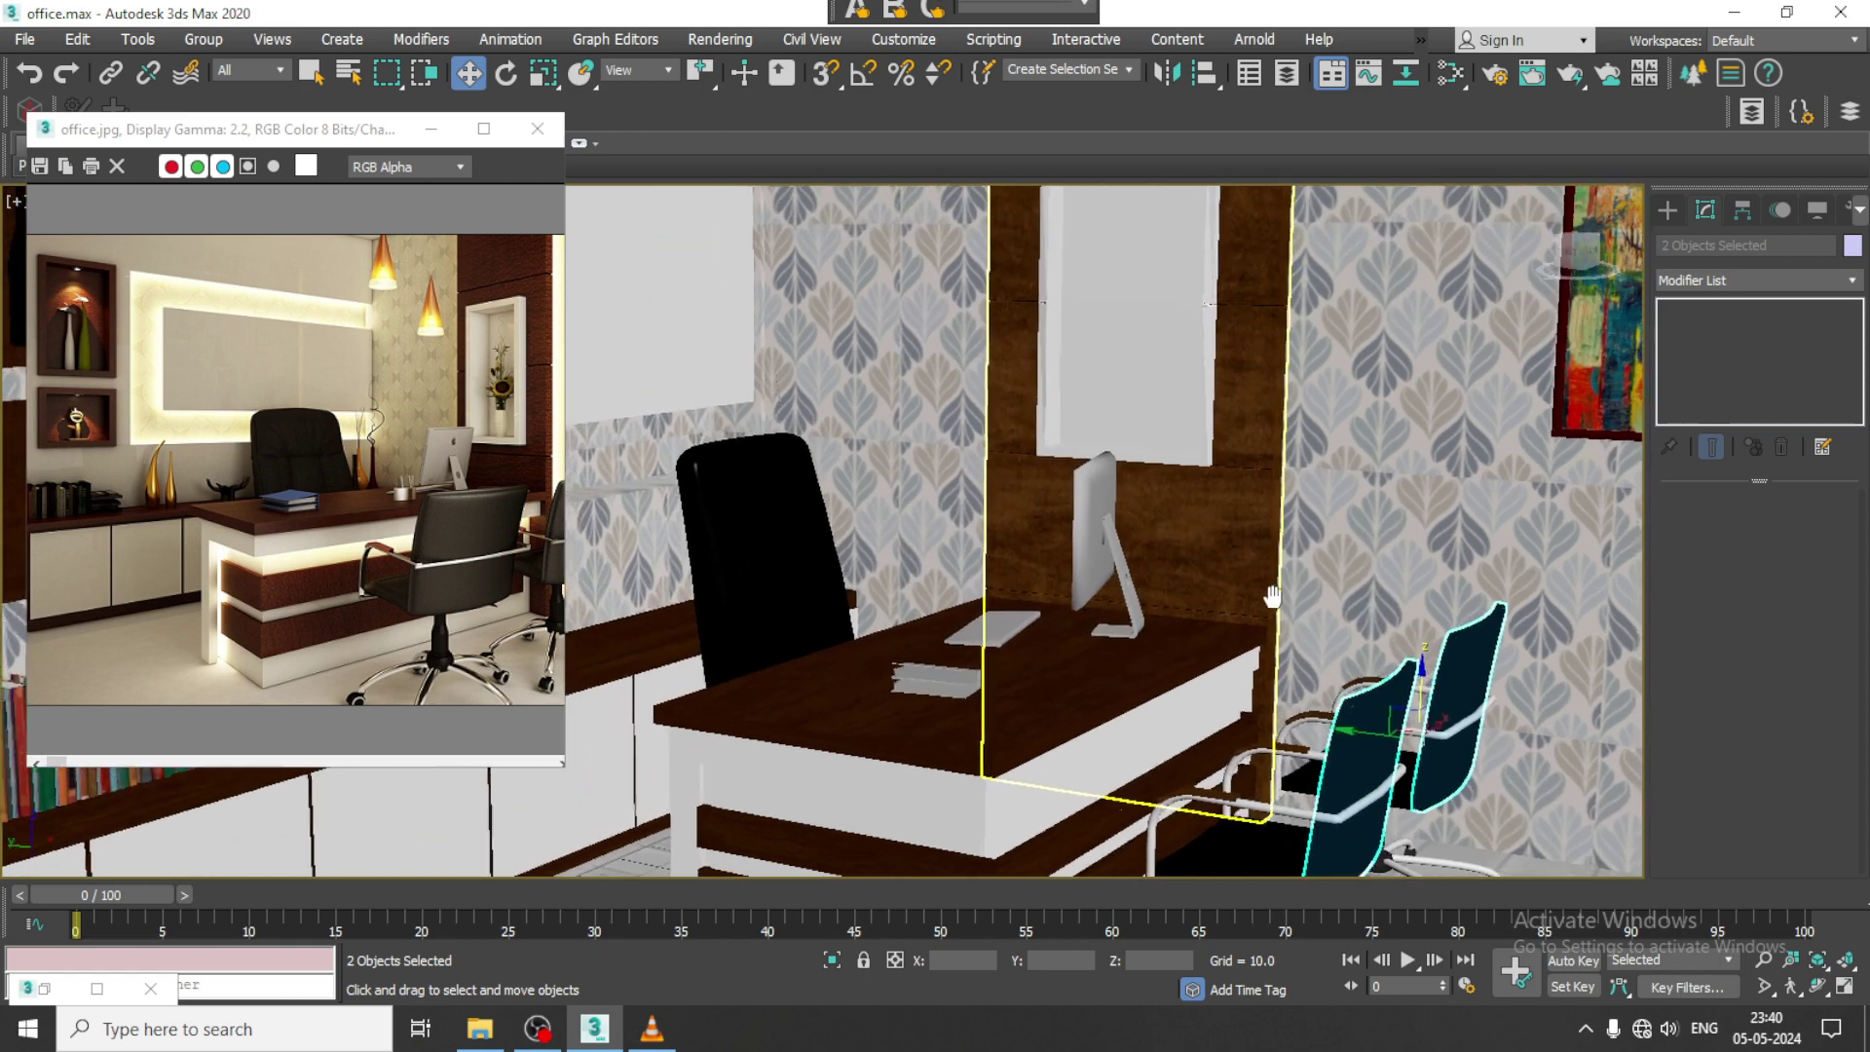
{"action": "scroll", "coordinate": [1150, 560], "scroll_direction": "up", "scroll_amount": 2}
{"action": "left_click", "coordinate": [1045, 506]}
{"action": "middle_click_drag", "start_coordinate": [1047, 509], "coordinate": [1135, 602], "text": "alt"}
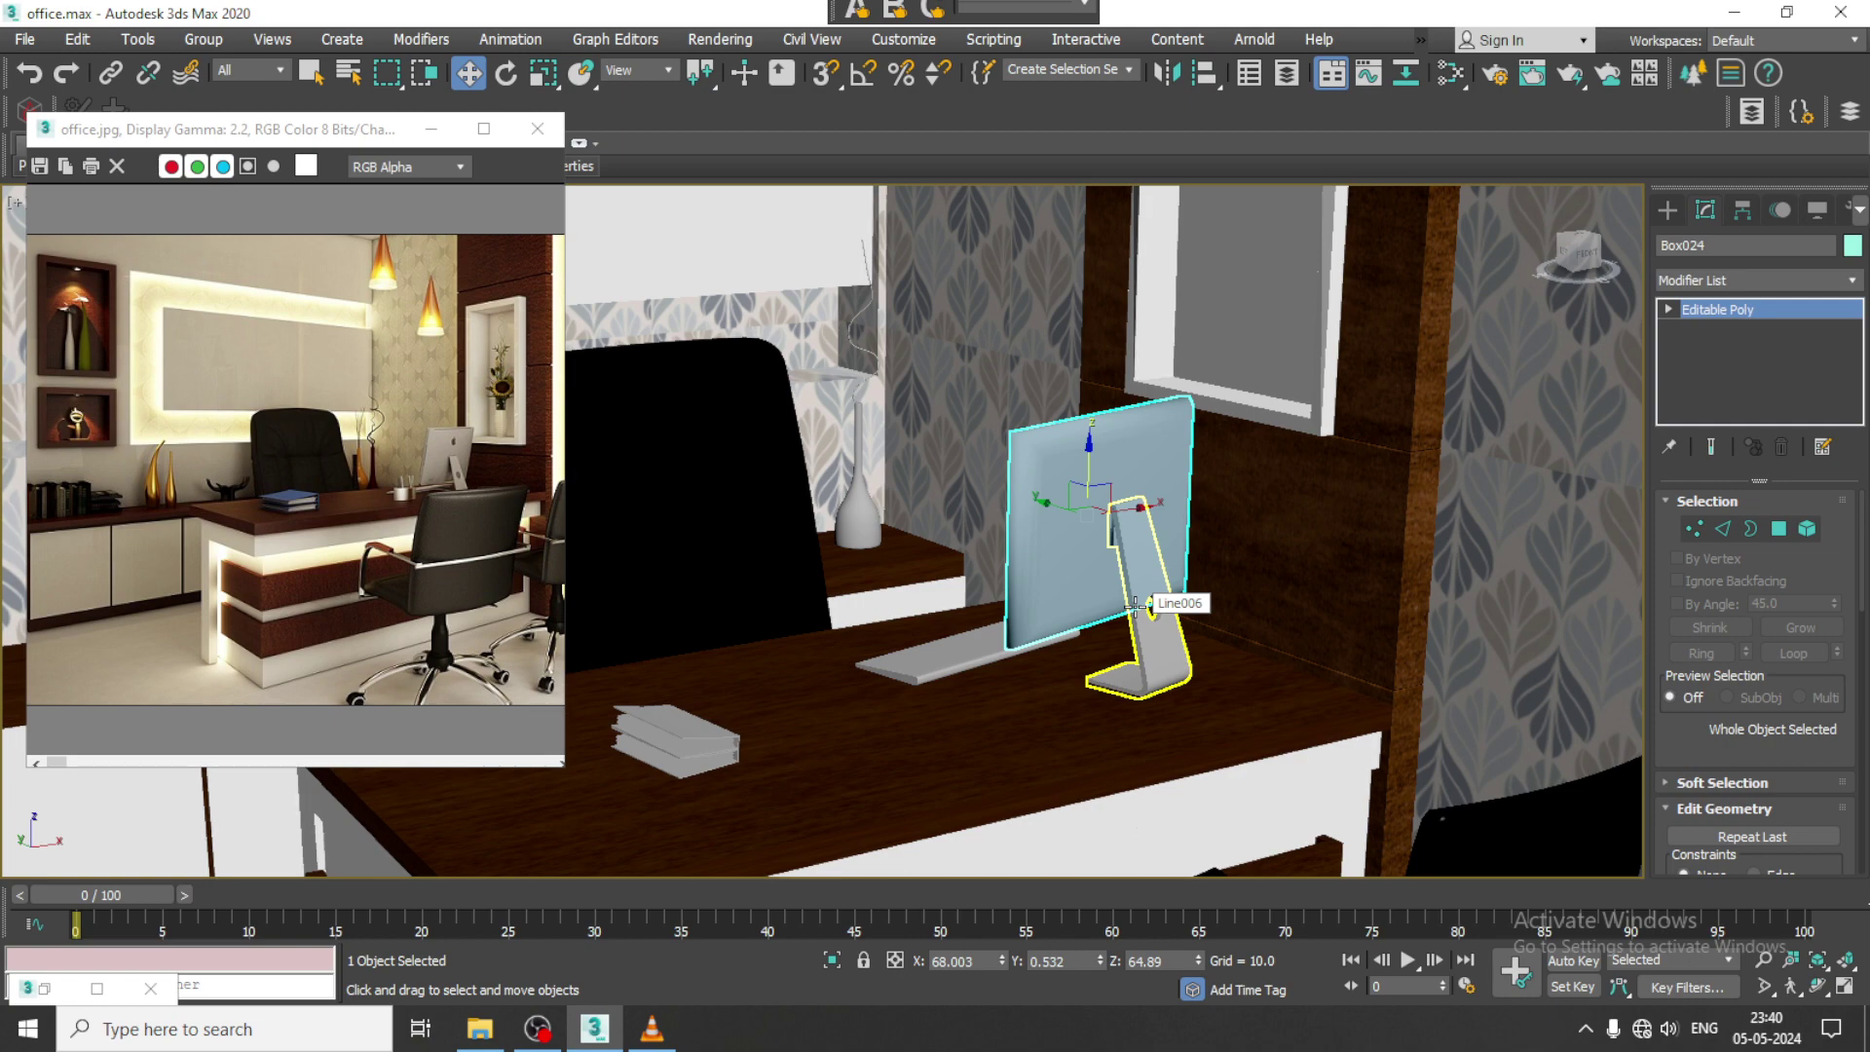
{"action": "left_click", "coordinate": [1135, 606], "text": "ctrl"}
{"action": "left_click", "coordinate": [956, 655], "text": "ctrl"}
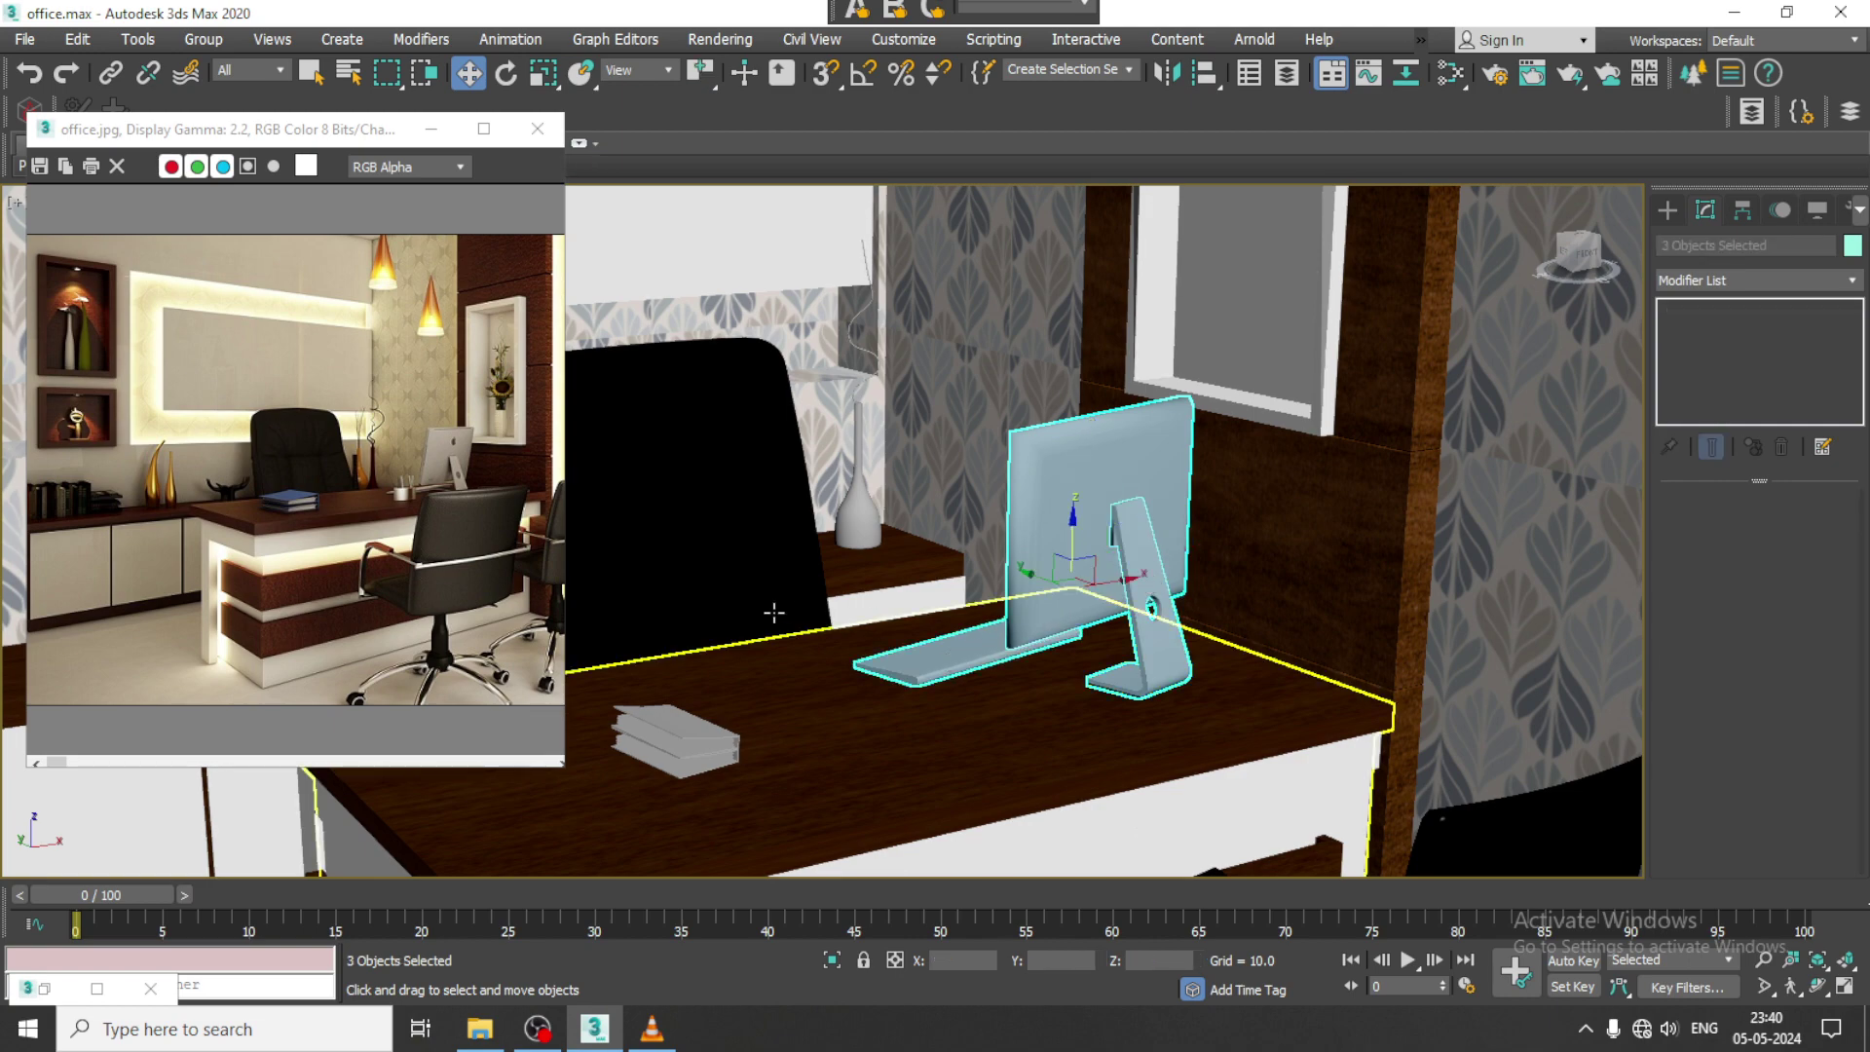
Step: Create a new VRayMtl in the Slate Material Editor and set its diffuse color to near-white, RGB 238
{"action": "middle_click_drag", "start_coordinate": [774, 612], "coordinate": [926, 598], "text": "alt"}
{"action": "key", "text": "m"}
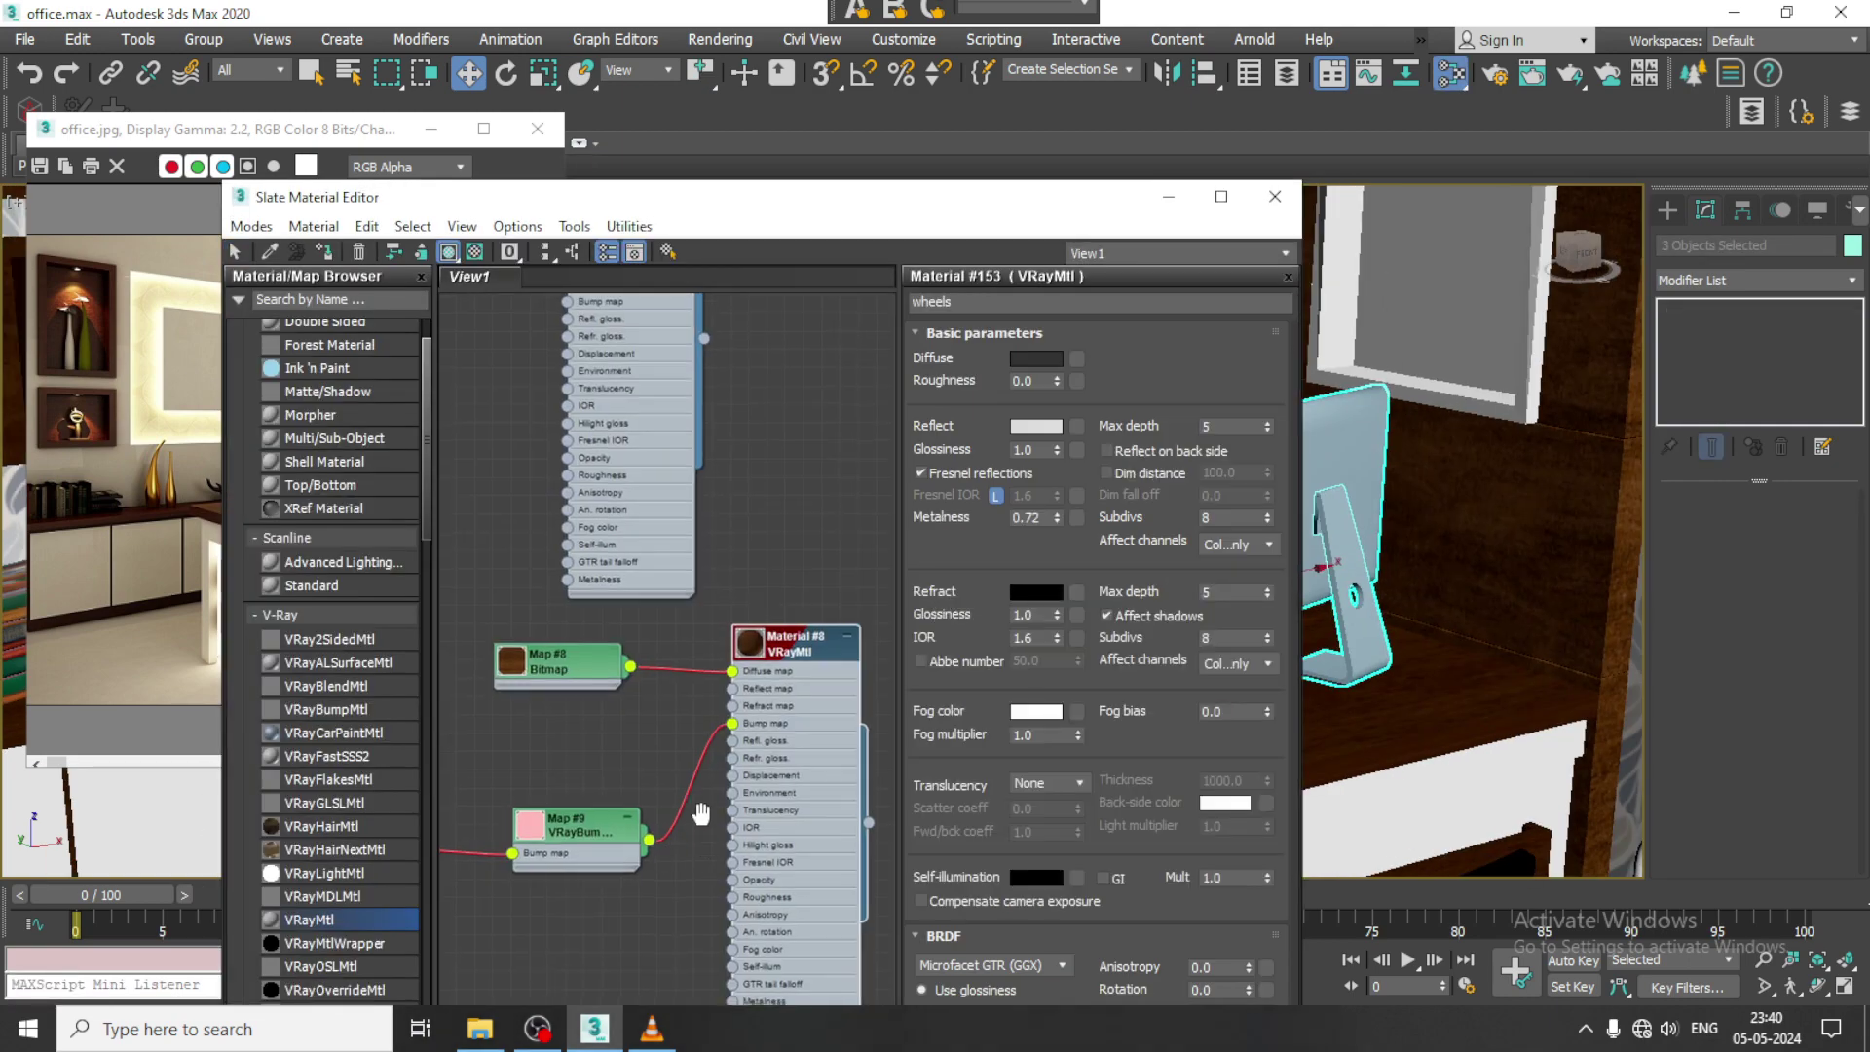
{"action": "middle_click_drag", "start_coordinate": [701, 815], "coordinate": [620, 300]}
{"action": "middle_click_drag", "start_coordinate": [524, 742], "coordinate": [590, 474]}
{"action": "left_click_drag", "start_coordinate": [357, 925], "coordinate": [784, 550]}
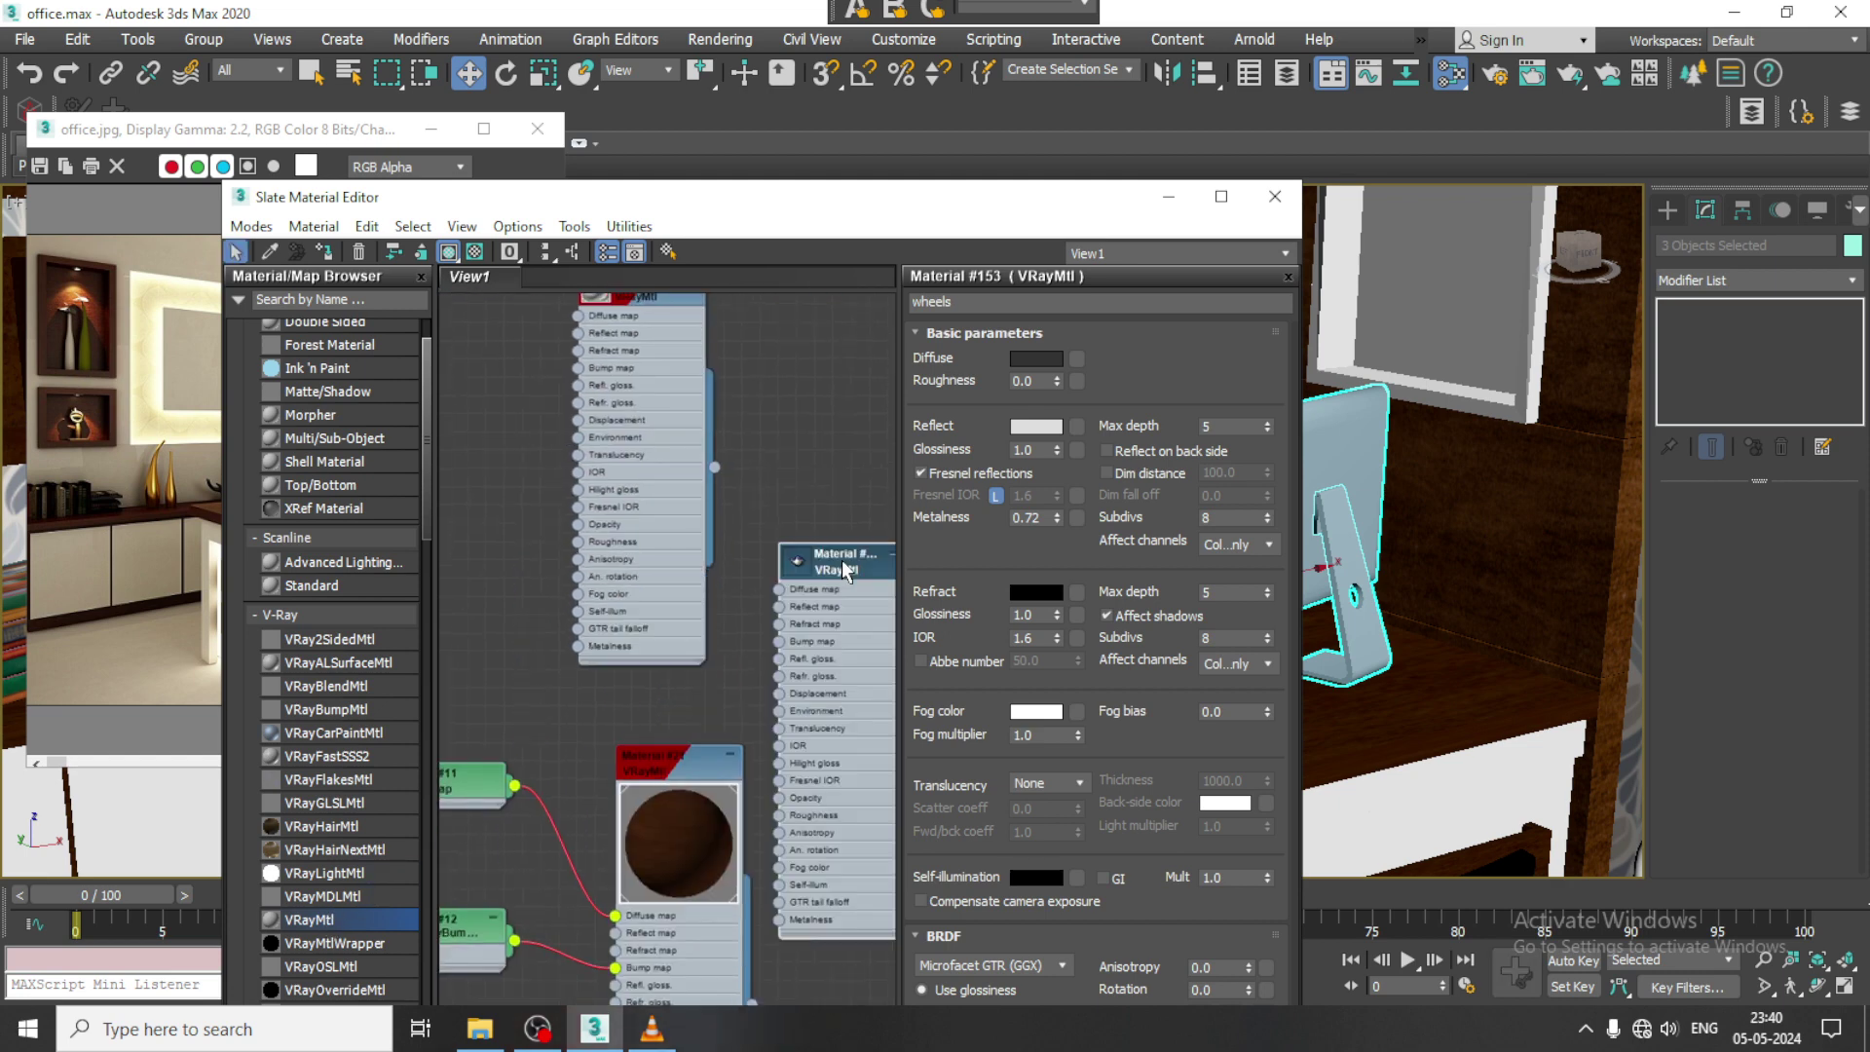
{"action": "left_click", "coordinate": [1035, 360]}
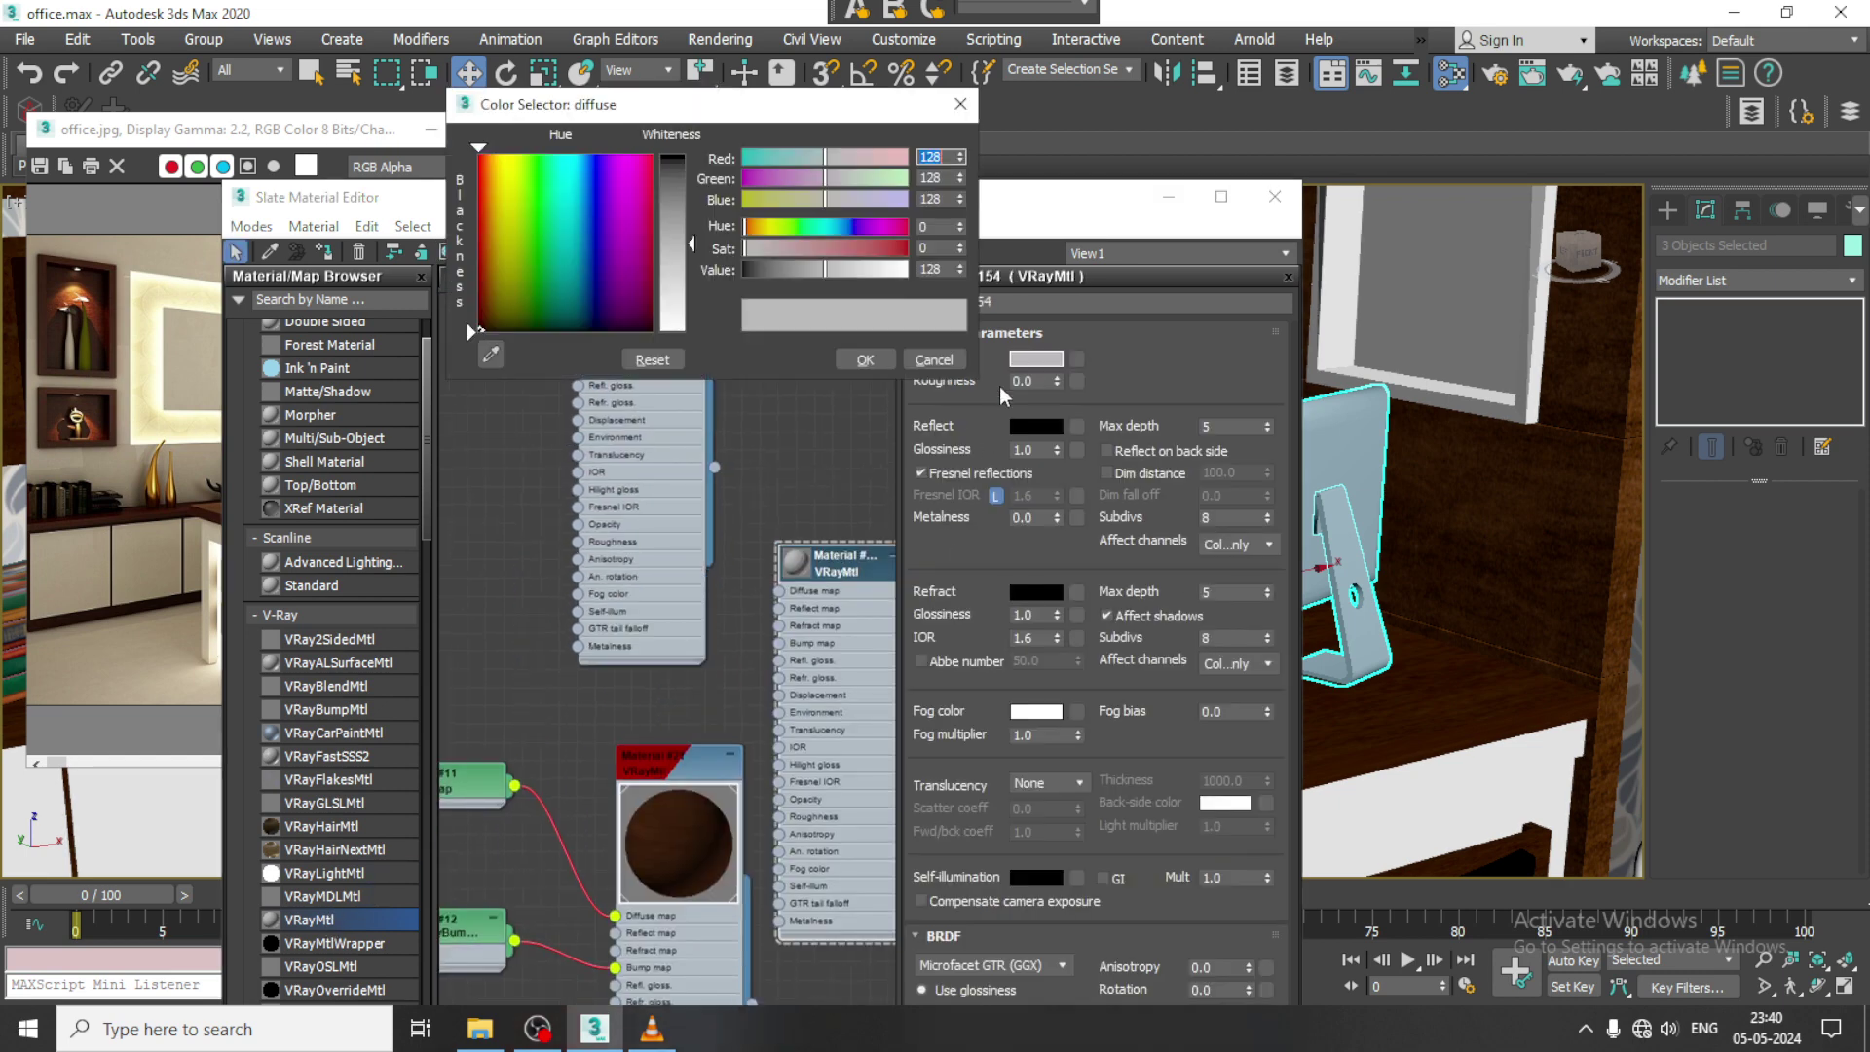
{"action": "double_click", "coordinate": [804, 573]}
{"action": "left_click_drag", "start_coordinate": [692, 257], "coordinate": [693, 322]}
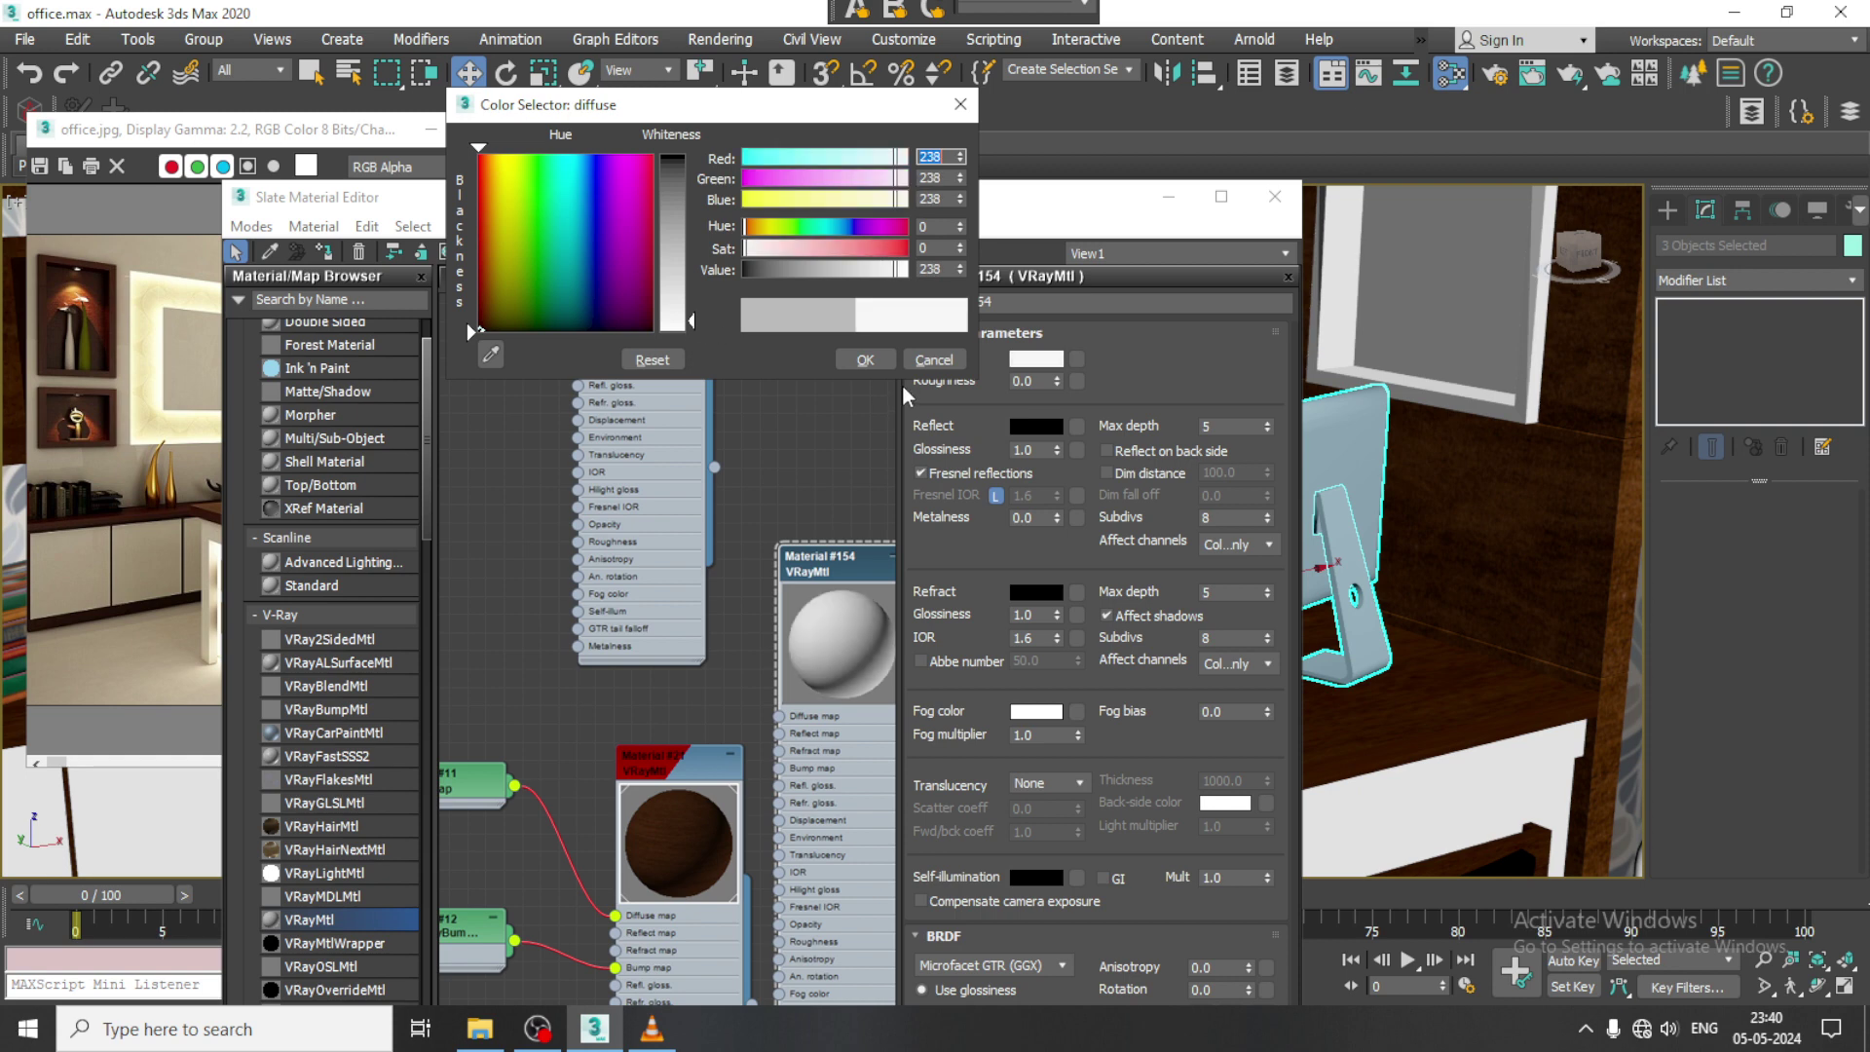
{"action": "left_click", "coordinate": [865, 359]}
Step: Give the new material a near-white reflection color and unlock its Fresnel IOR, setting it to 7.42
{"action": "left_click", "coordinate": [1037, 427]}
{"action": "left_click_drag", "start_coordinate": [691, 208], "coordinate": [692, 317]}
{"action": "left_click", "coordinate": [866, 359]}
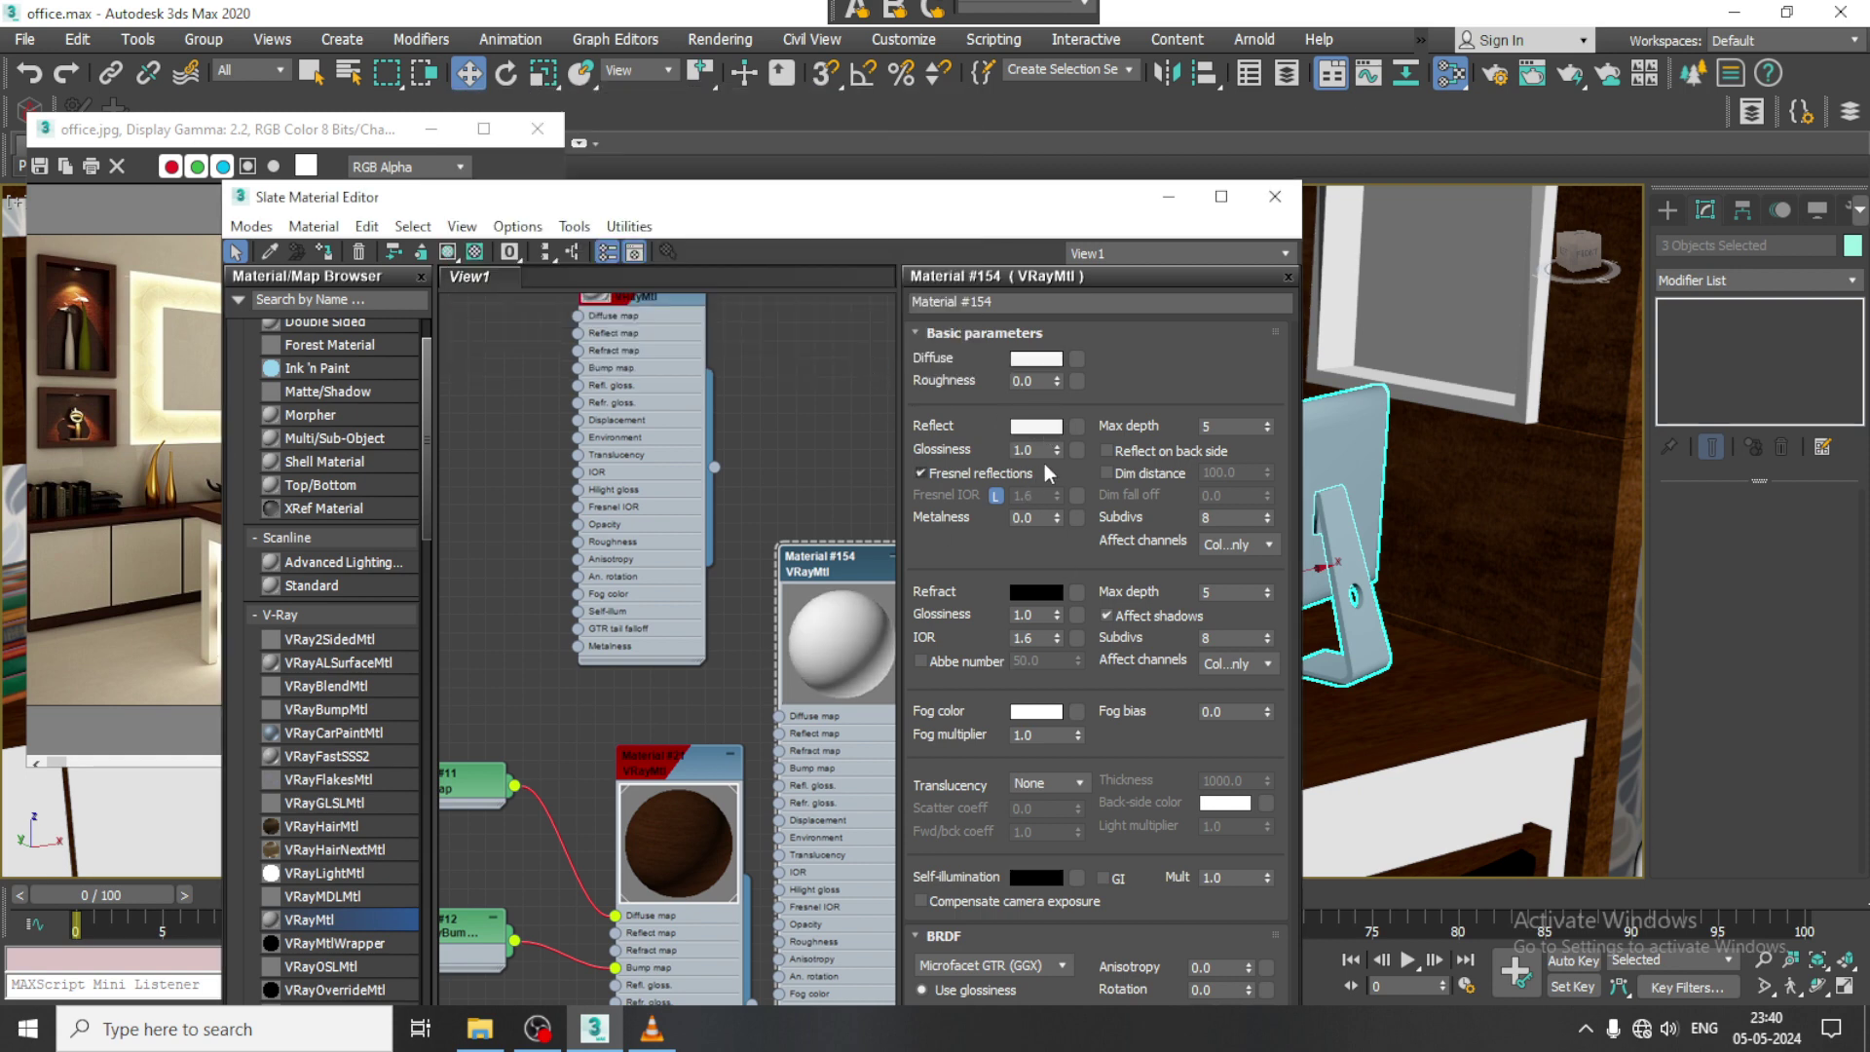
{"action": "left_click", "coordinate": [994, 497]}
{"action": "left_click_drag", "start_coordinate": [1056, 819], "coordinate": [1052, 877]}
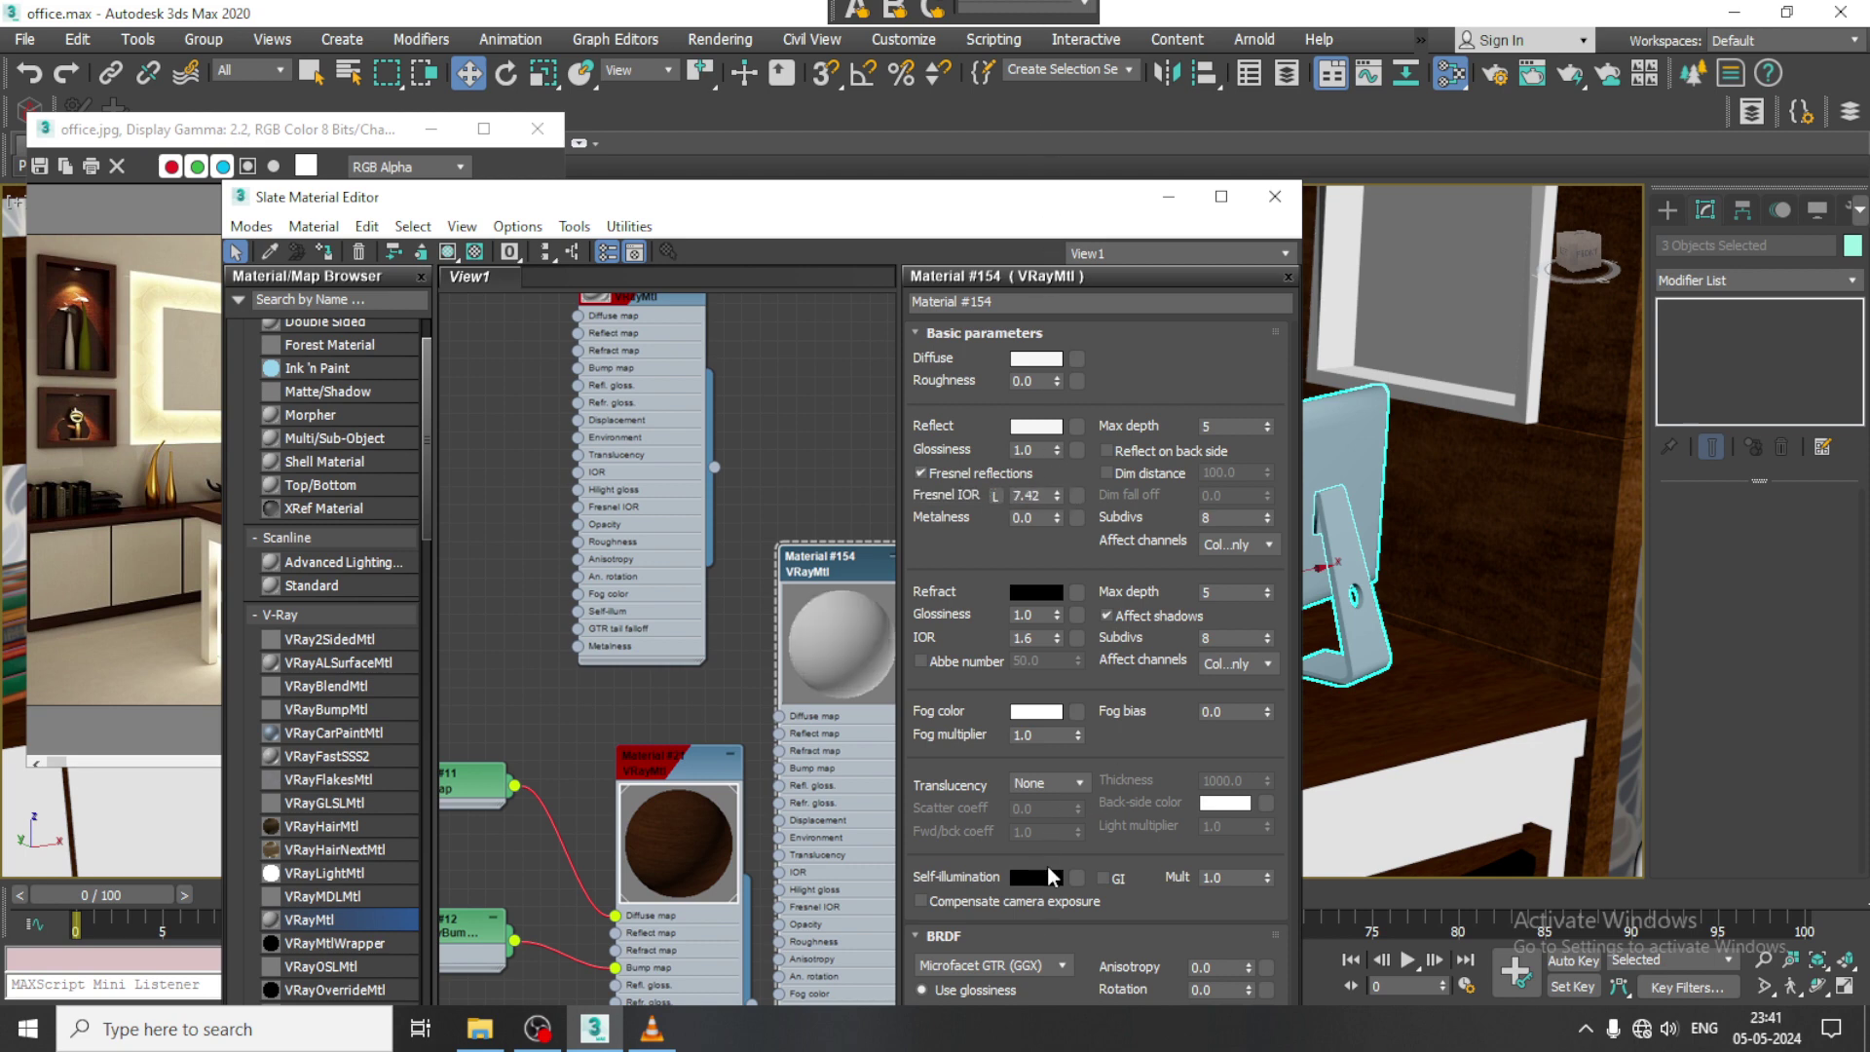
Step: Set the new material's Fresnel IOR to 29.26 and glossiness to 0.56, and assign it to the selected computer parts
{"action": "left_click_drag", "start_coordinate": [1056, 492], "coordinate": [881, 161]}
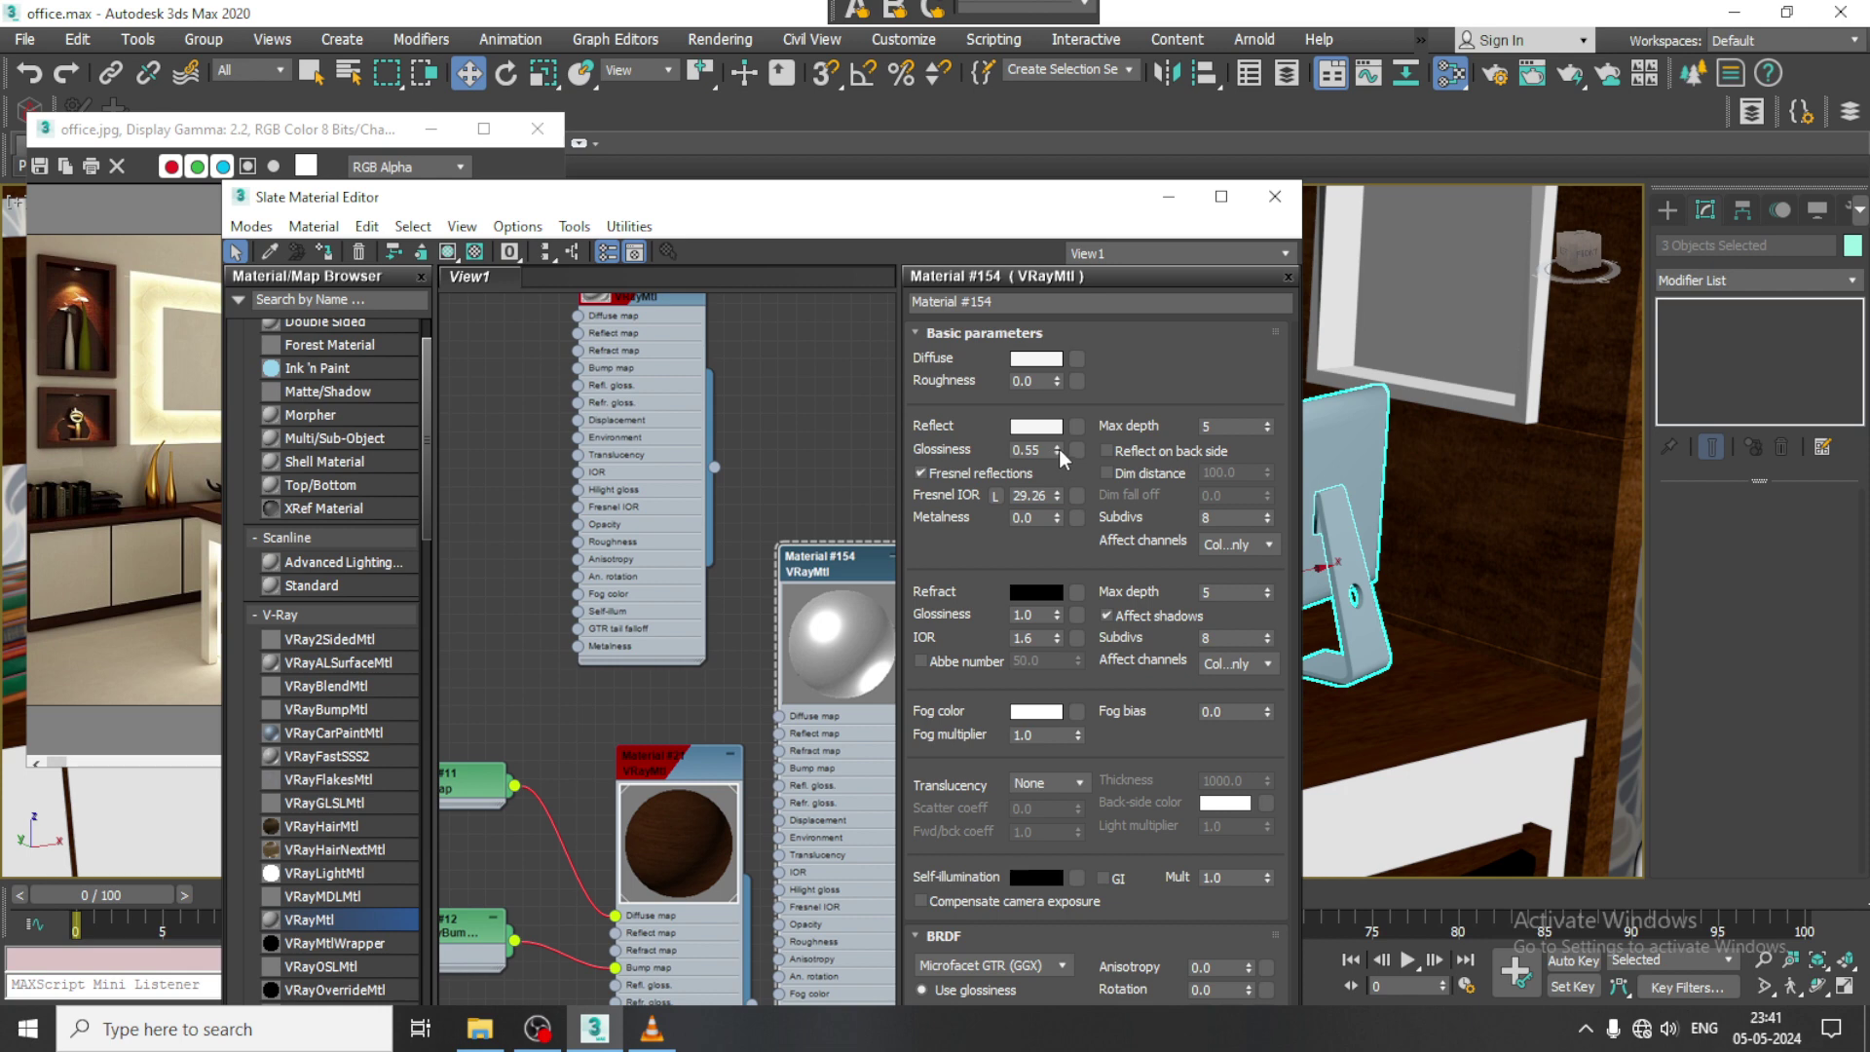
{"action": "left_click_drag", "start_coordinate": [1058, 450], "coordinate": [1071, 483]}
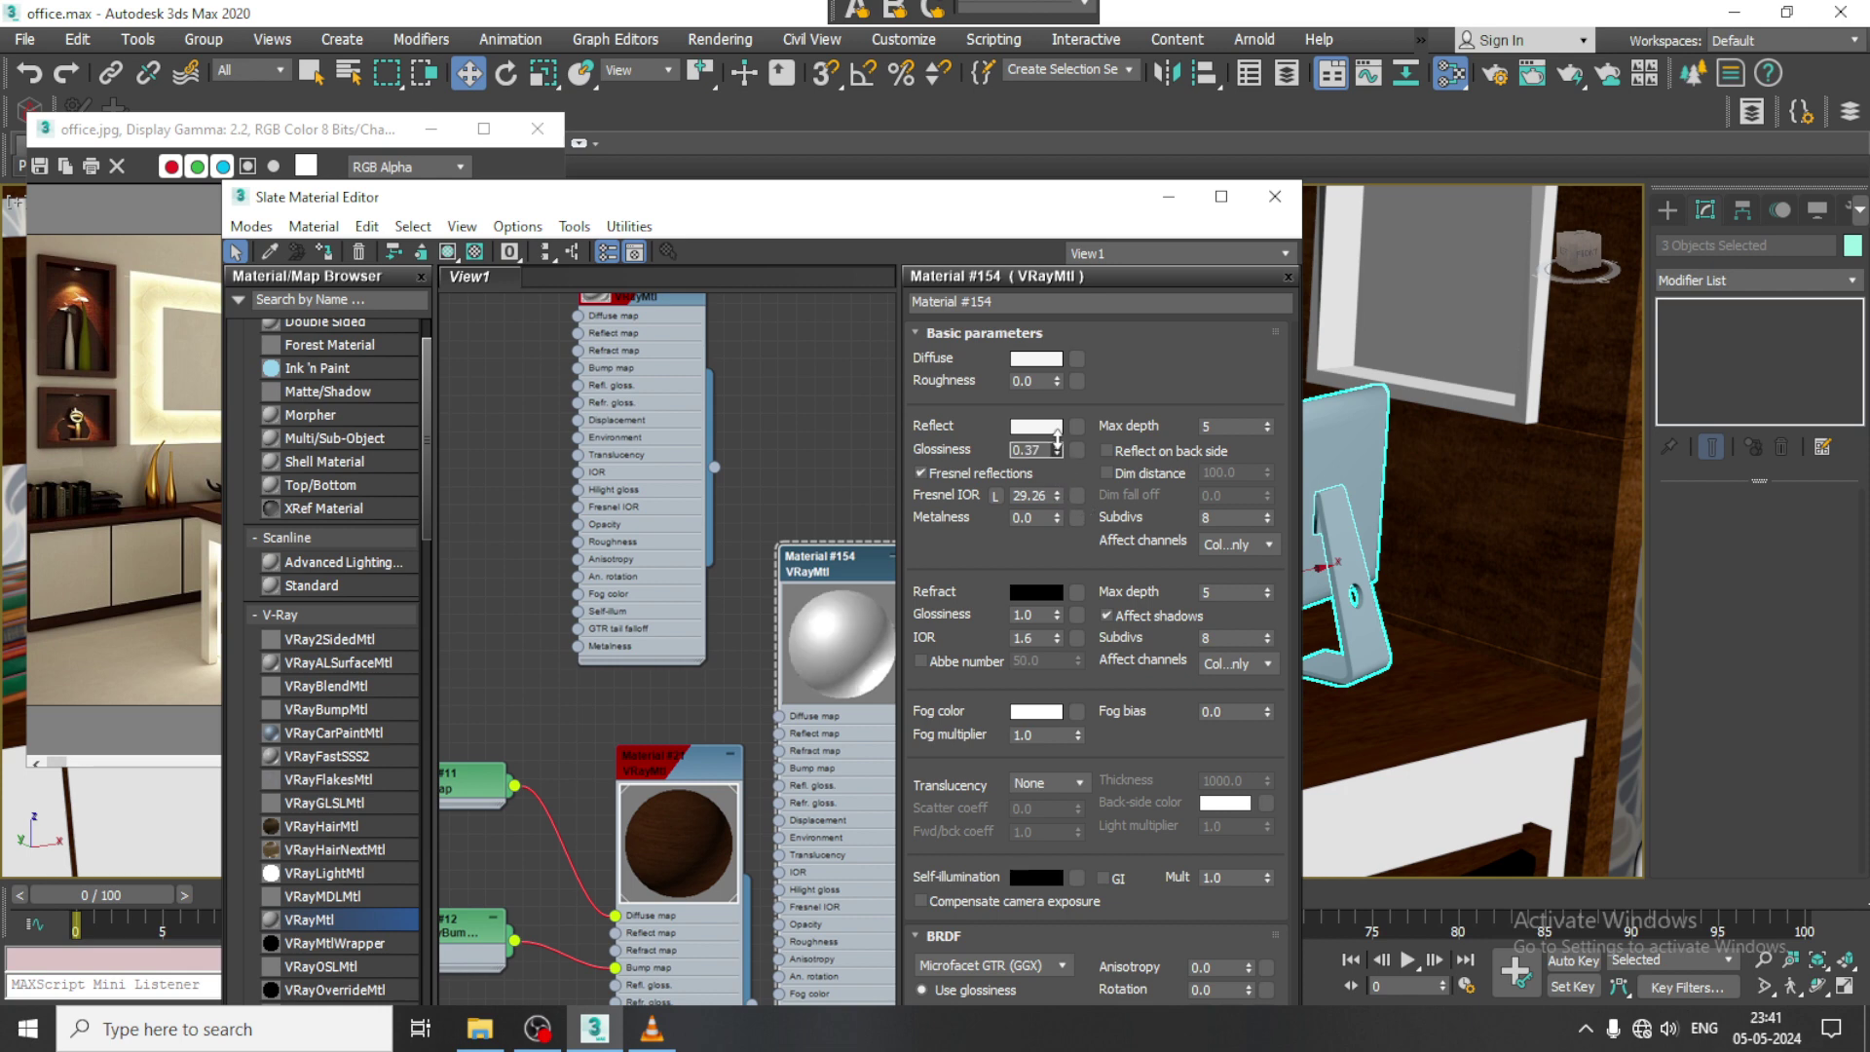
{"action": "left_click_drag", "start_coordinate": [1057, 446], "coordinate": [1057, 432]}
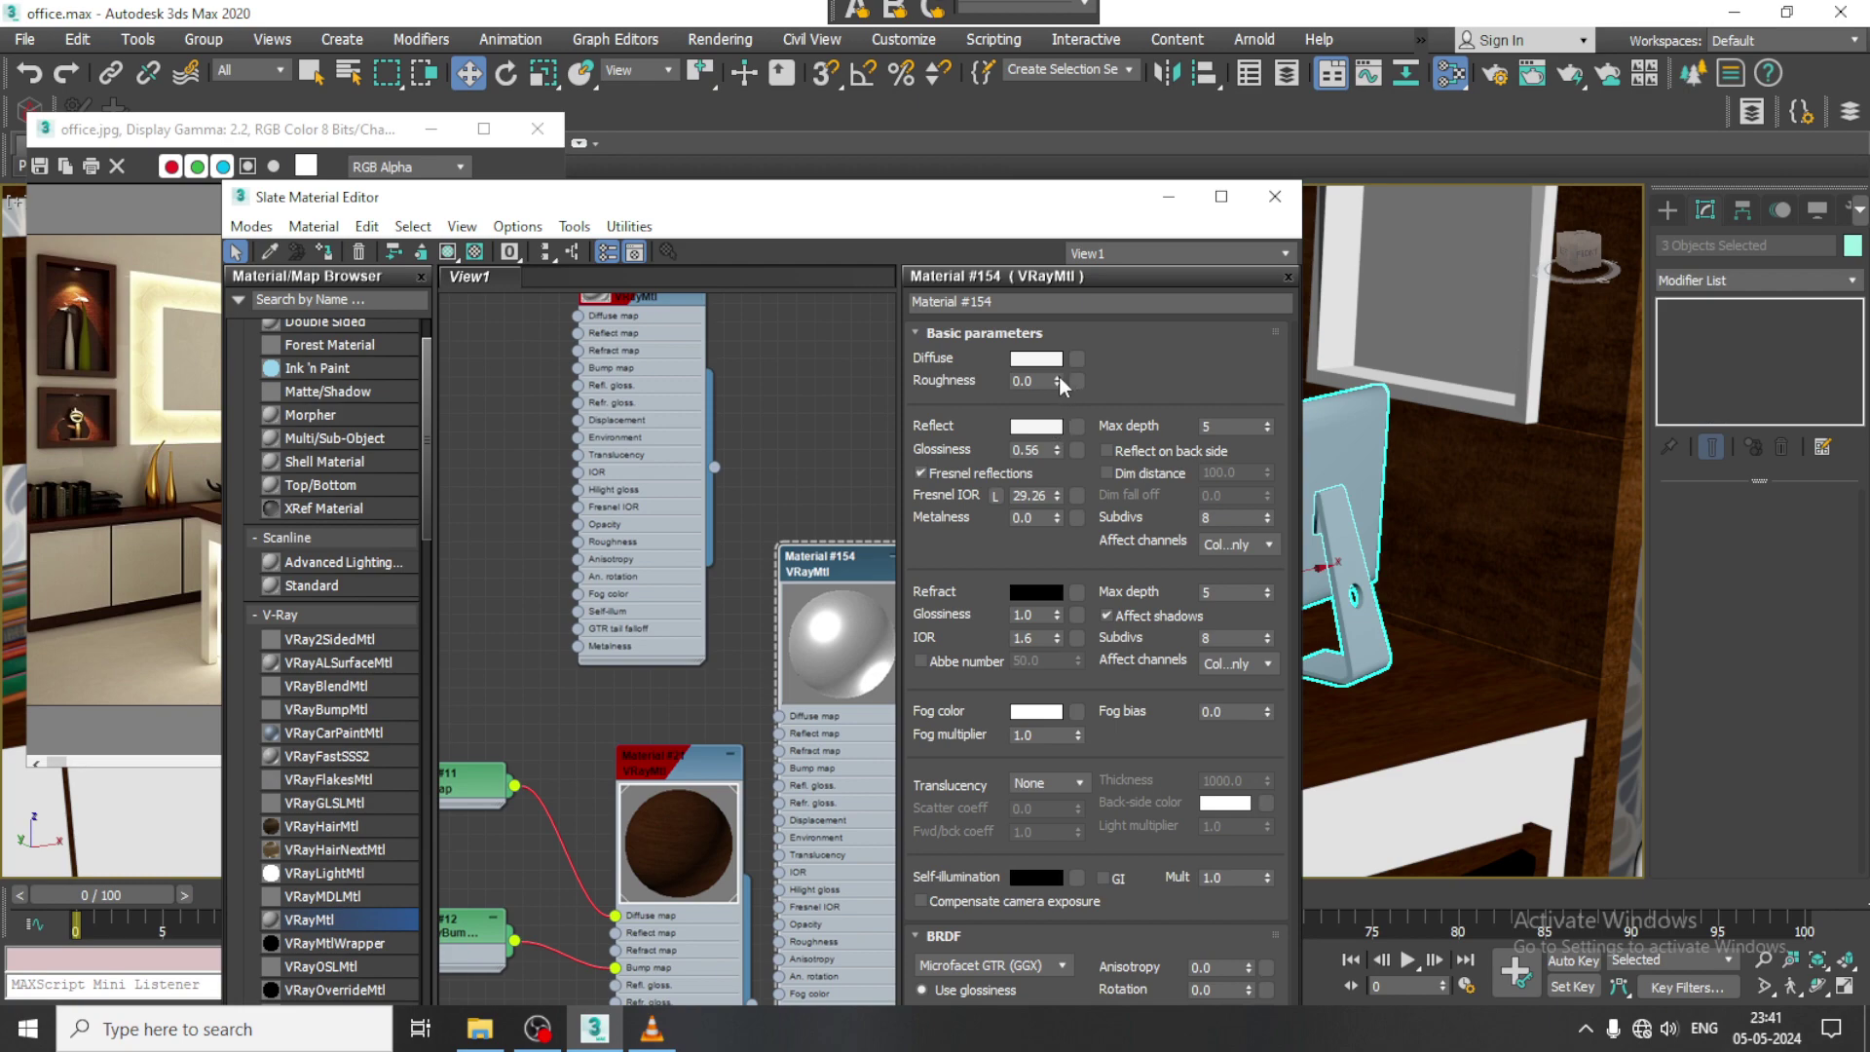
{"action": "left_click", "coordinate": [324, 252]}
{"action": "left_click", "coordinate": [1275, 196]}
{"action": "scroll", "coordinate": [1256, 578], "scroll_direction": "up", "scroll_amount": 4}
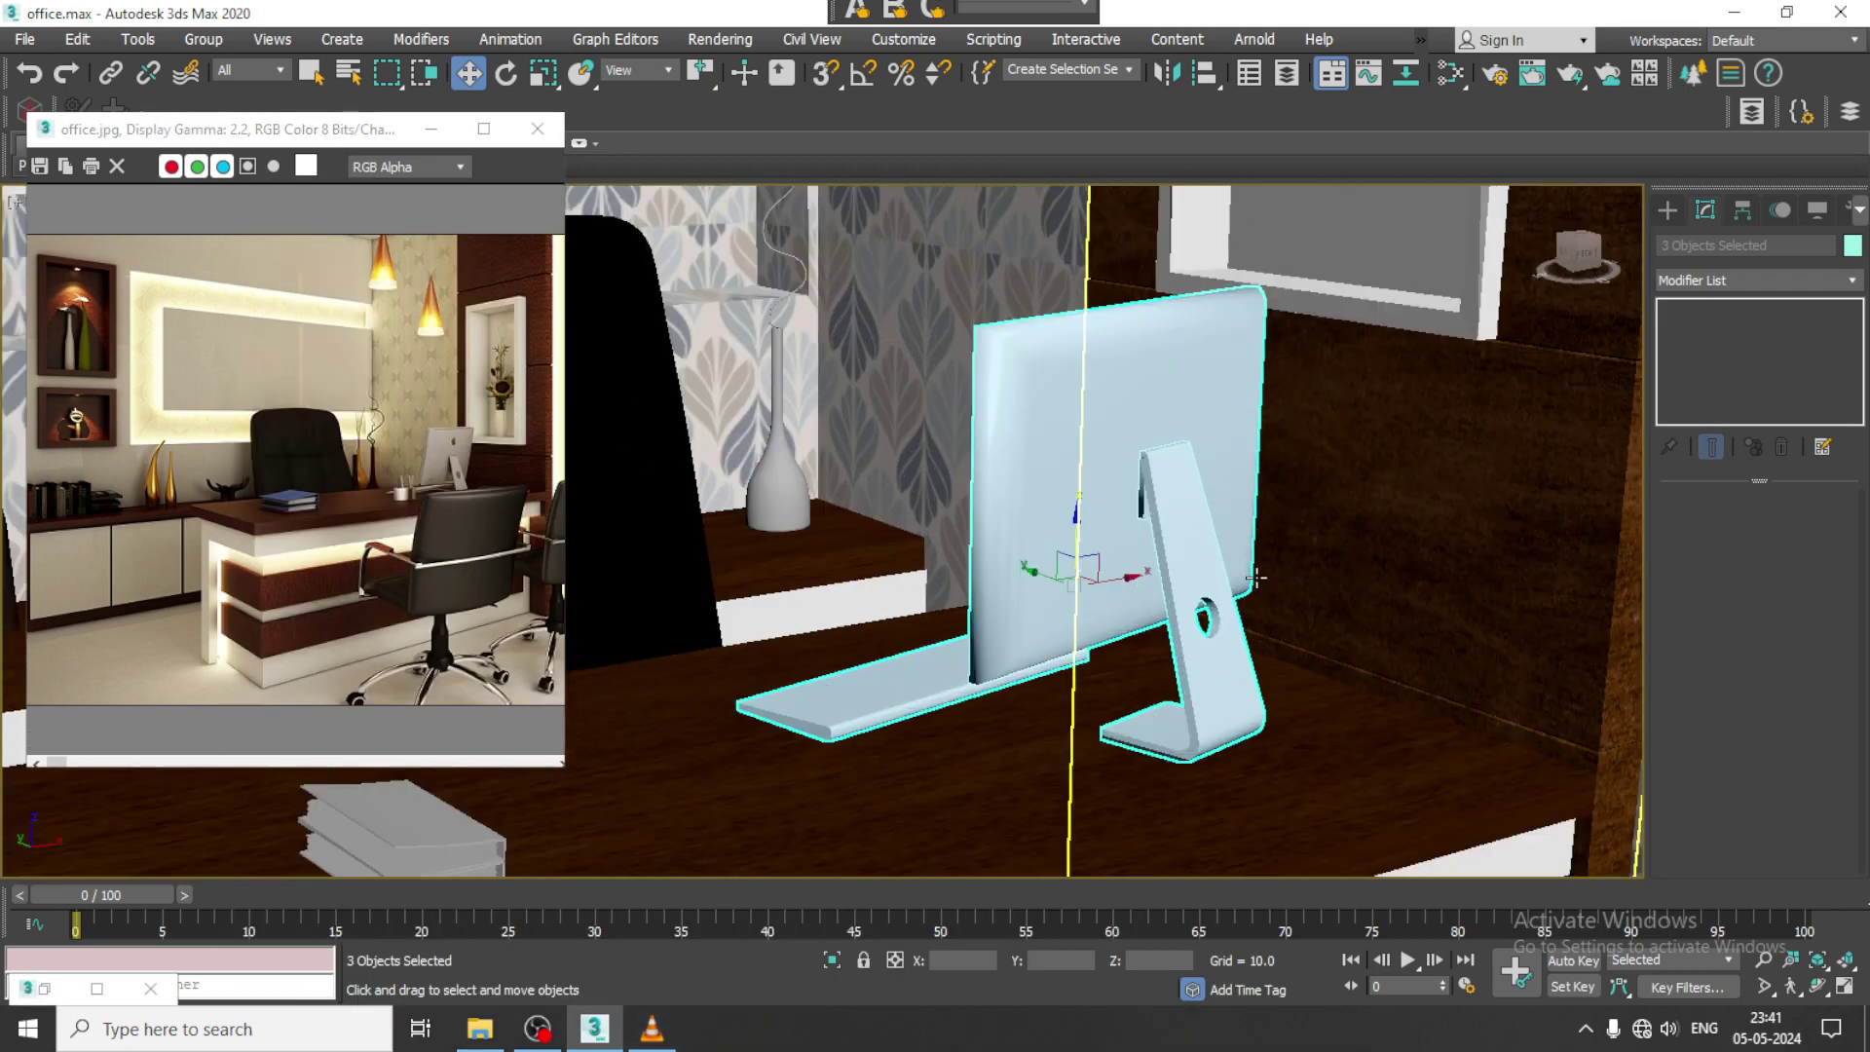
Step: Render a close-up test of the desk computer to check its new material, and close the frame buffer
{"action": "left_click", "coordinate": [717, 41]}
{"action": "left_click", "coordinate": [746, 76]}
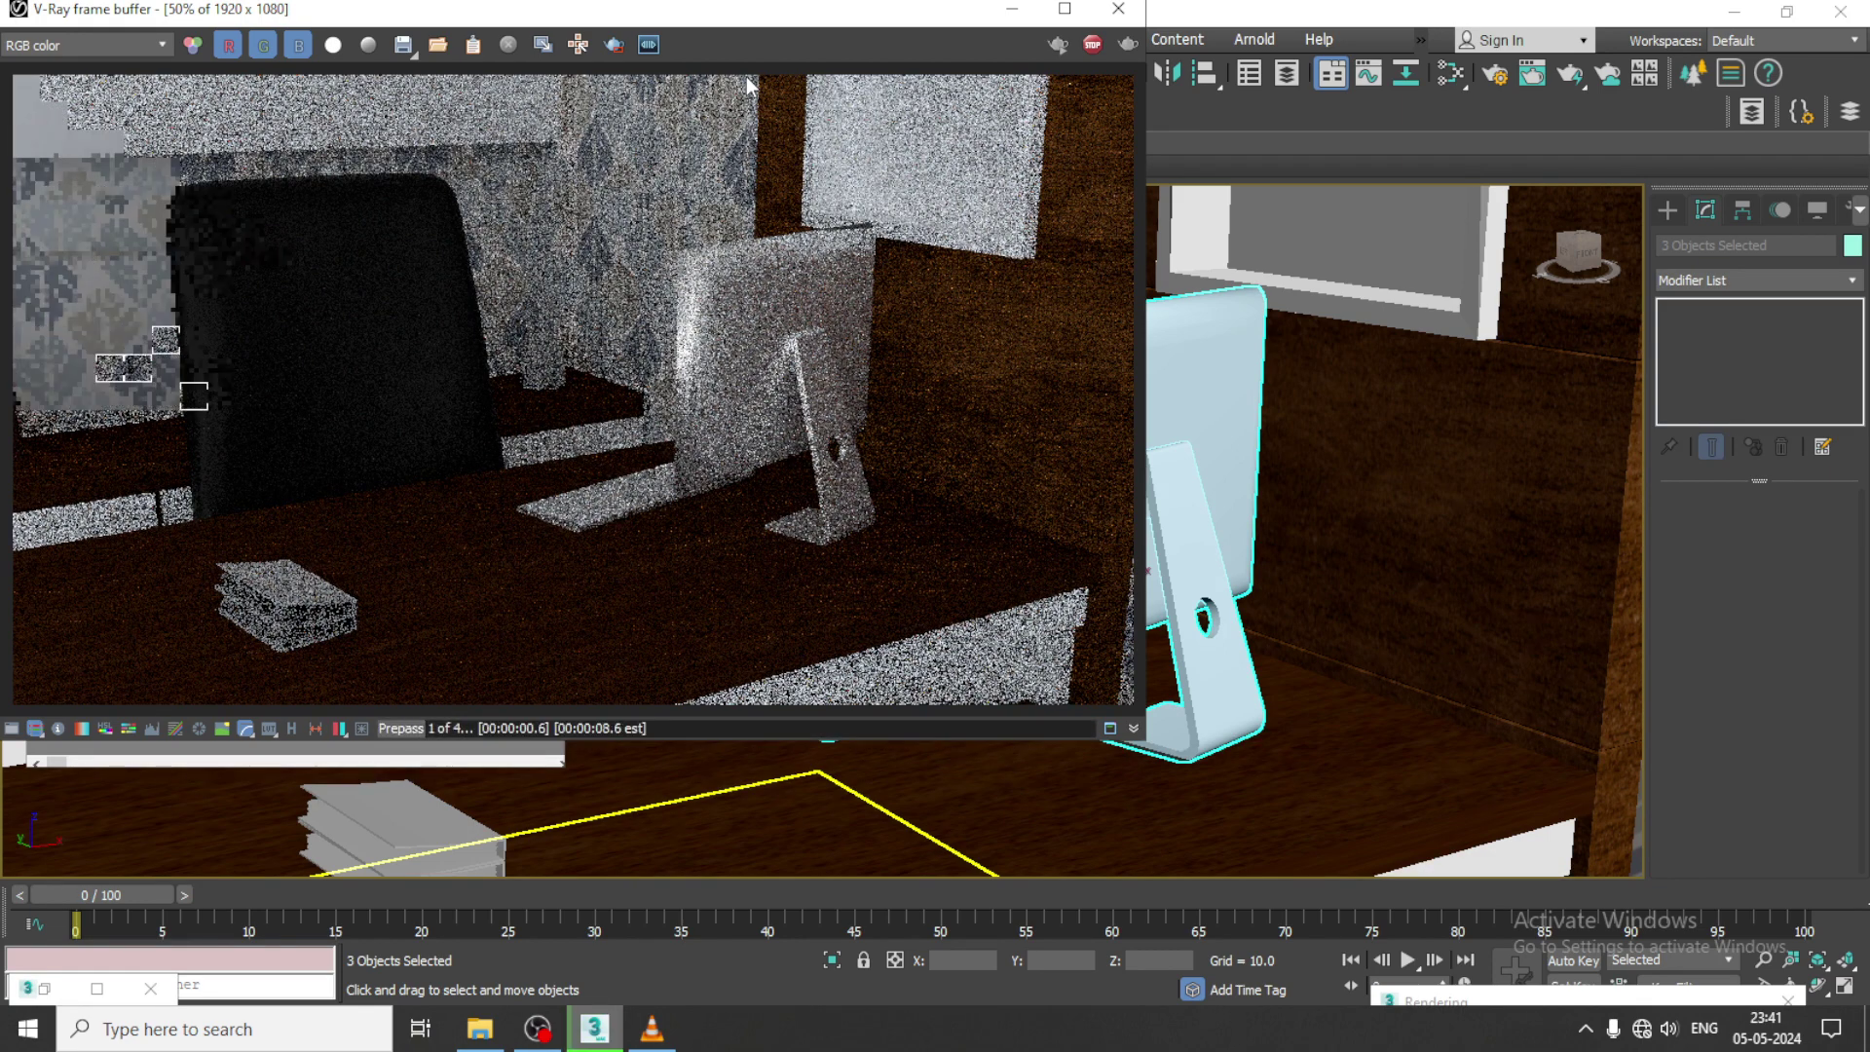
{"action": "left_click", "coordinate": [1118, 9]}
Step: Set the computer material's roughness to 0.2 and its reflection glossiness to 0.27
{"action": "key", "text": "m"}
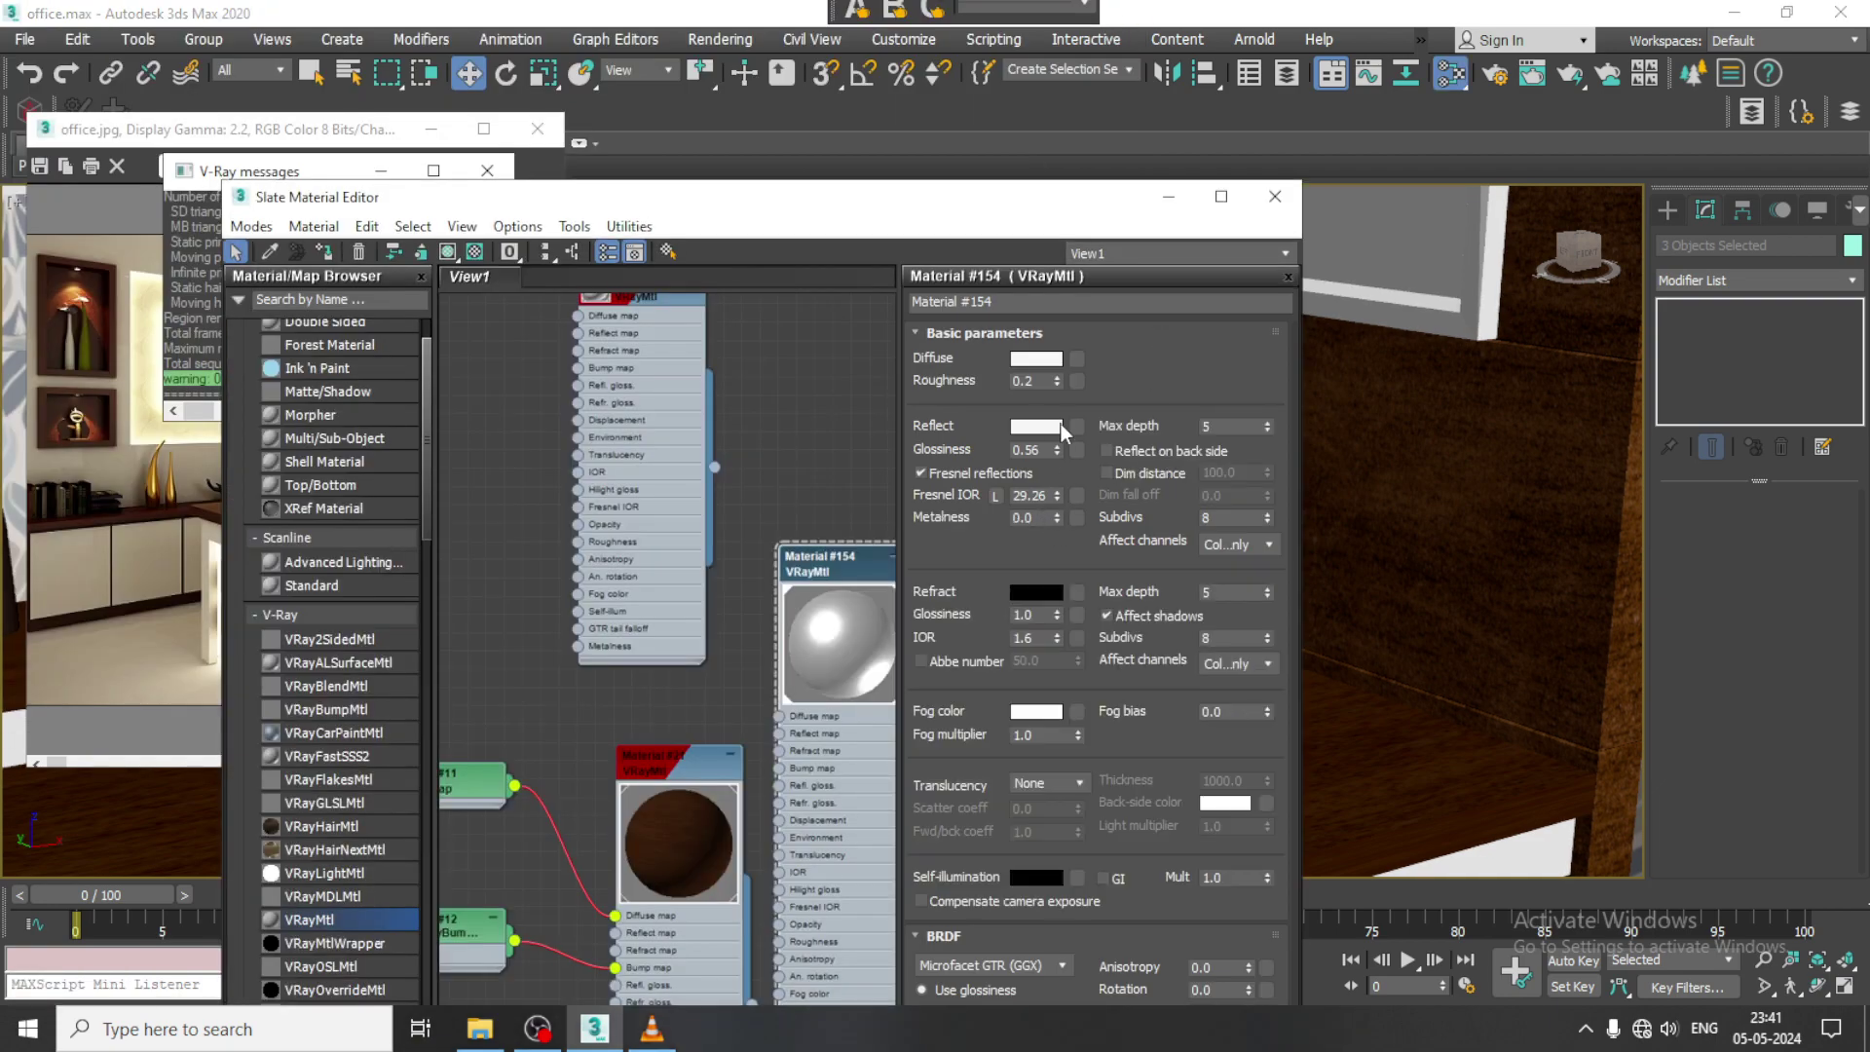
{"action": "double_click", "coordinate": [1057, 376]}
{"action": "left_click", "coordinate": [1058, 454]}
{"action": "left_click", "coordinate": [1059, 454]}
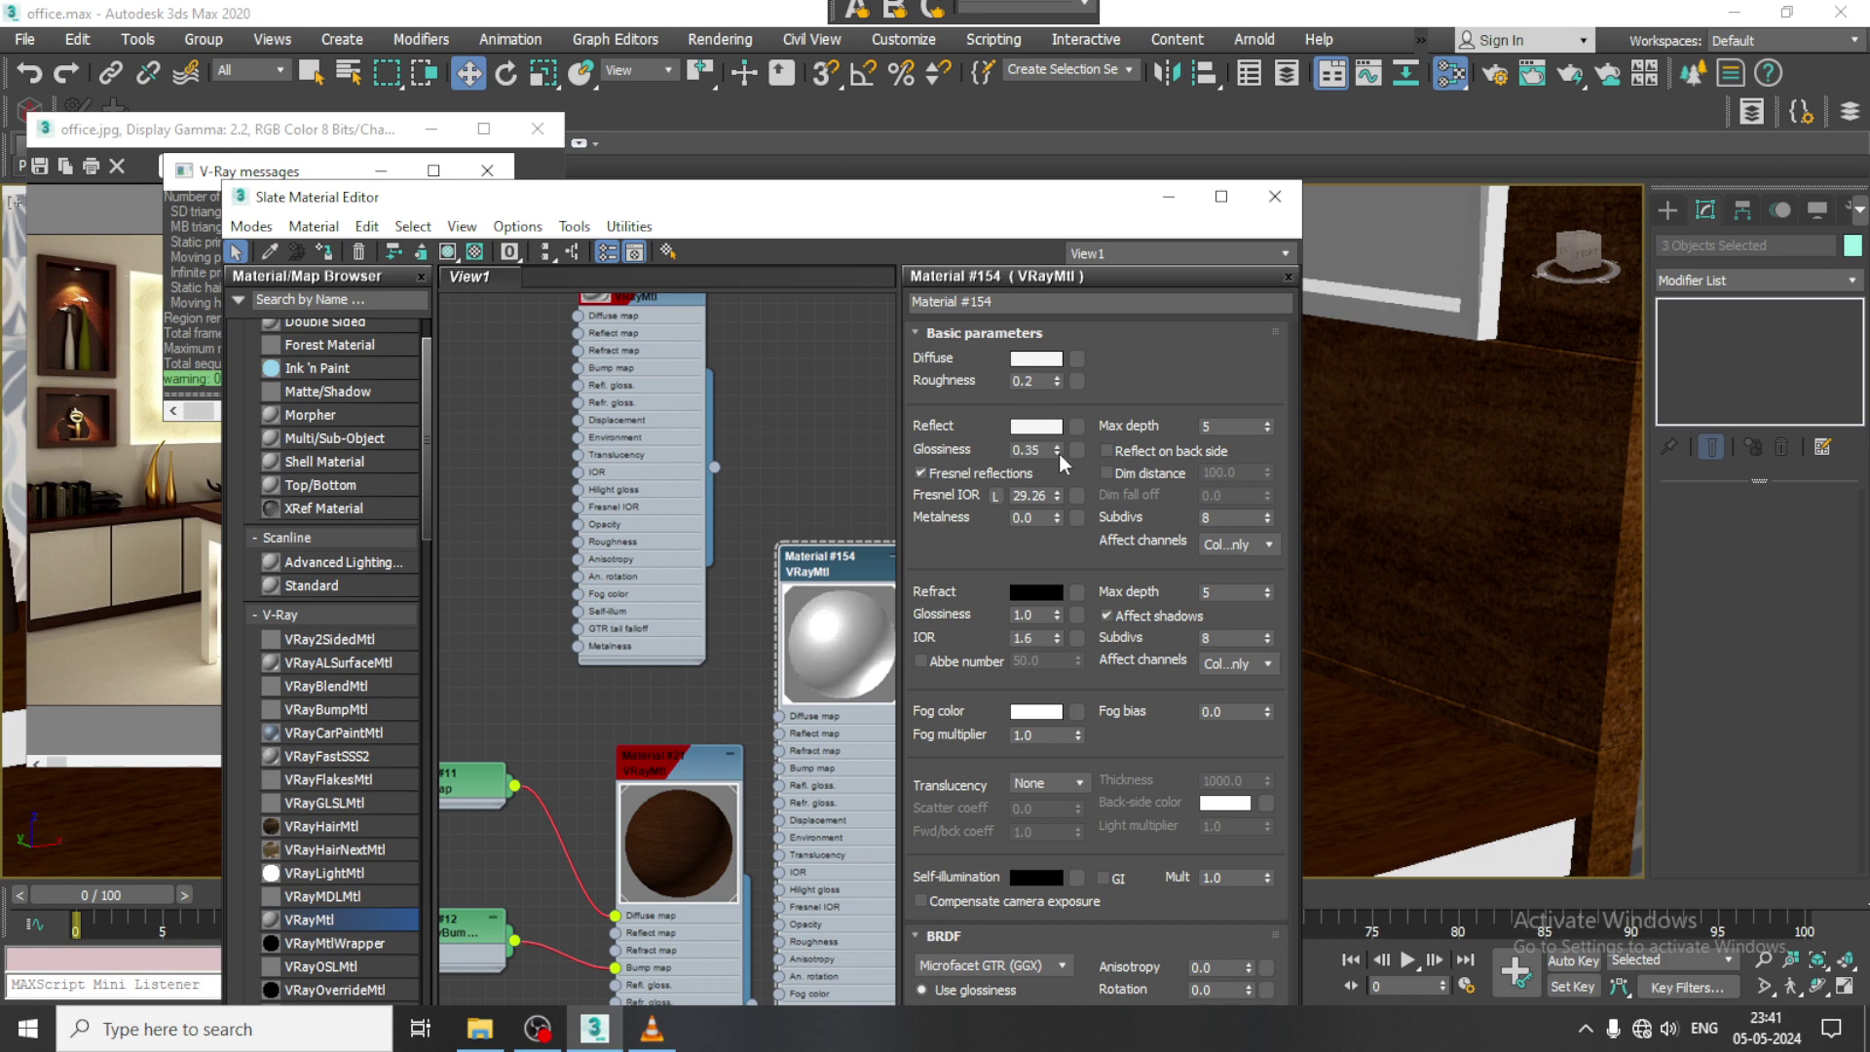
{"action": "left_click", "coordinate": [1056, 454]}
Step: Render the computer again to check the adjusted roughness and glossiness, and put the render and material windows away
{"action": "left_click", "coordinate": [723, 41]}
{"action": "left_click", "coordinate": [739, 74]}
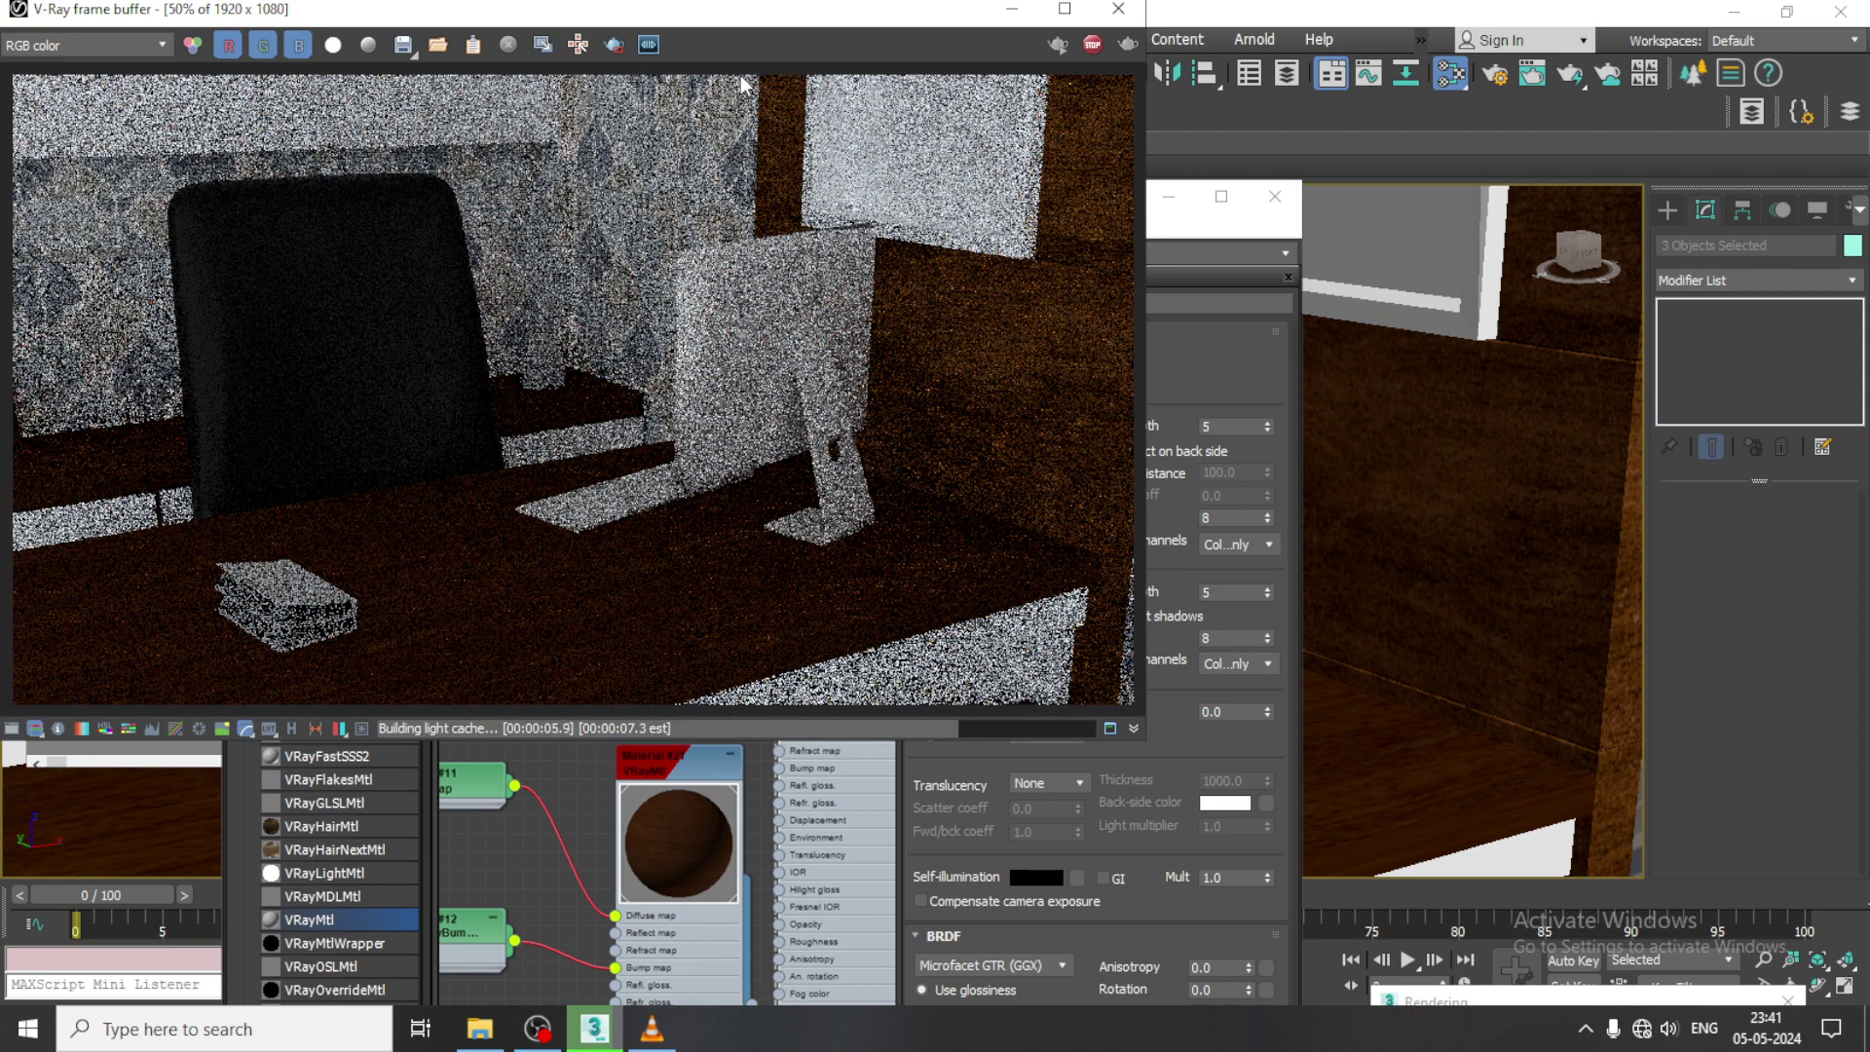
{"action": "left_click", "coordinate": [1119, 9]}
{"action": "left_click", "coordinate": [1174, 199]}
{"action": "scroll", "coordinate": [1120, 536], "scroll_direction": "down", "scroll_amount": 8}
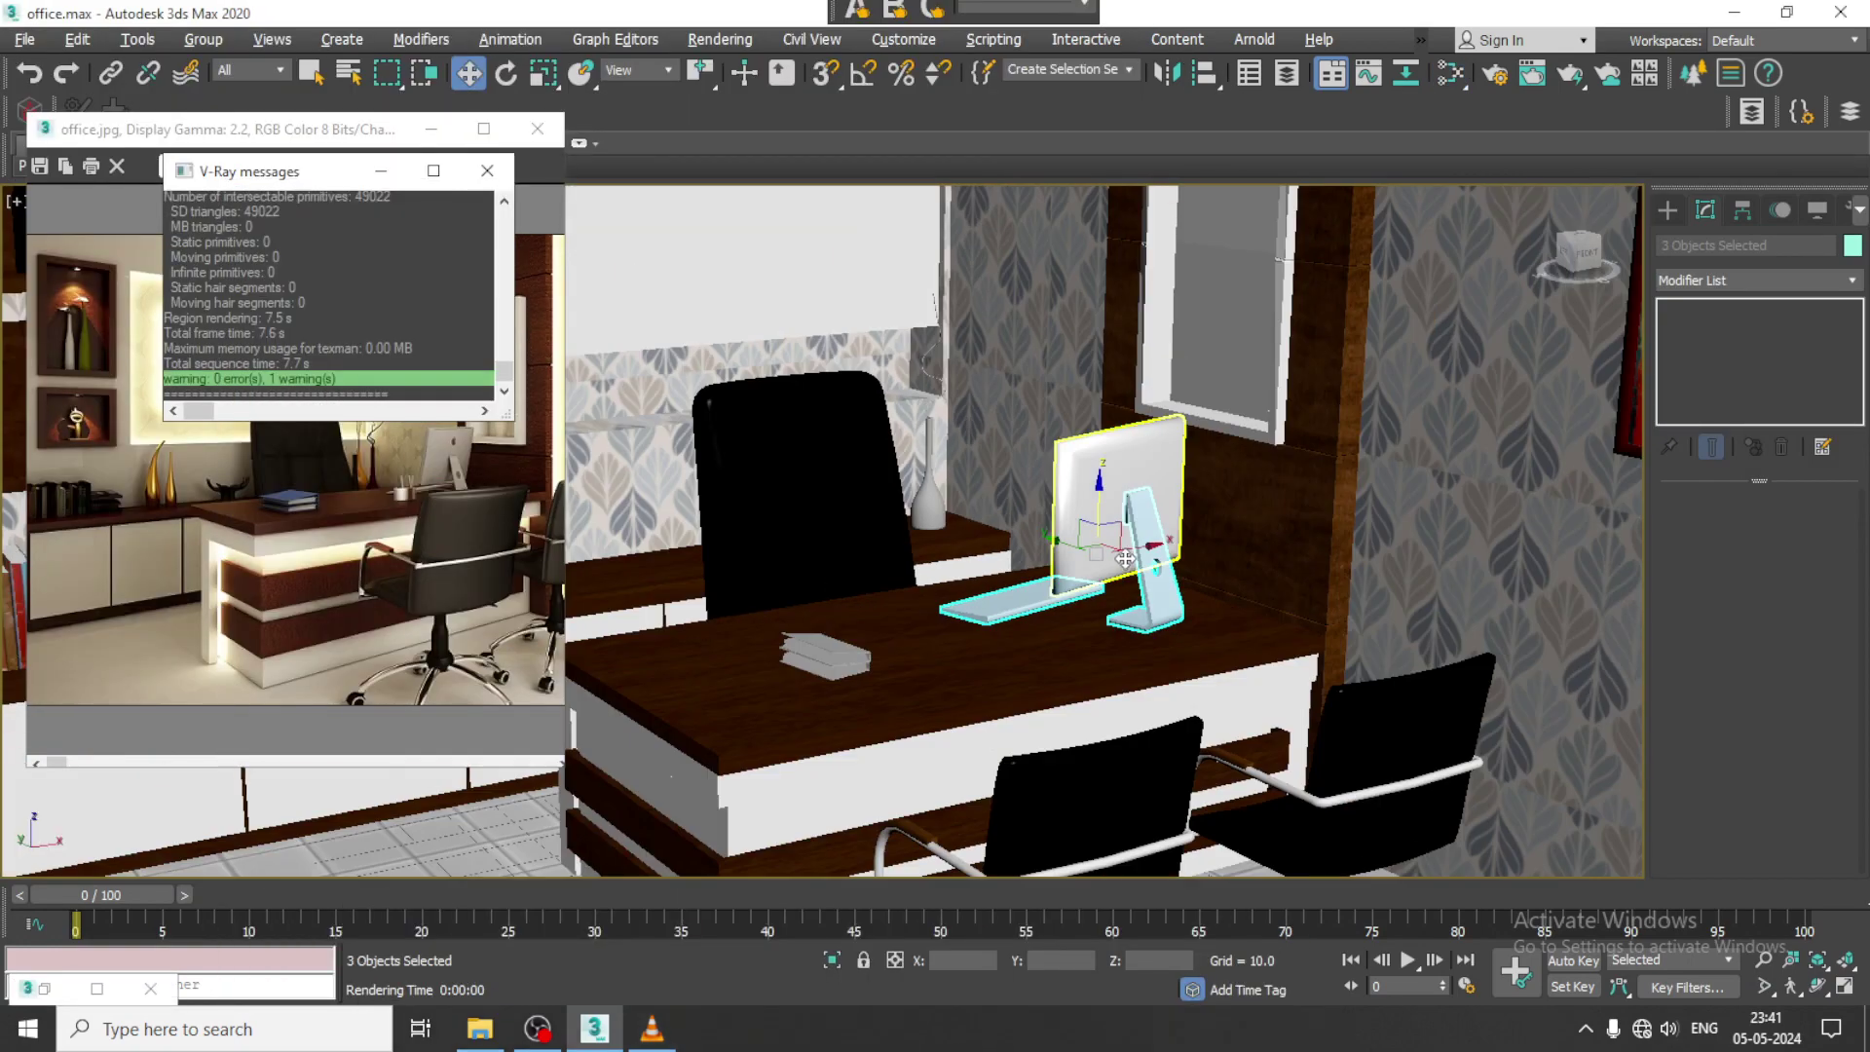
Step: Select the thin curved stem rising from the white vase on the cabinet behind the desk
{"action": "scroll", "coordinate": [984, 497], "scroll_direction": "up", "scroll_amount": 4}
{"action": "scroll", "coordinate": [1136, 547], "scroll_direction": "up", "scroll_amount": 6}
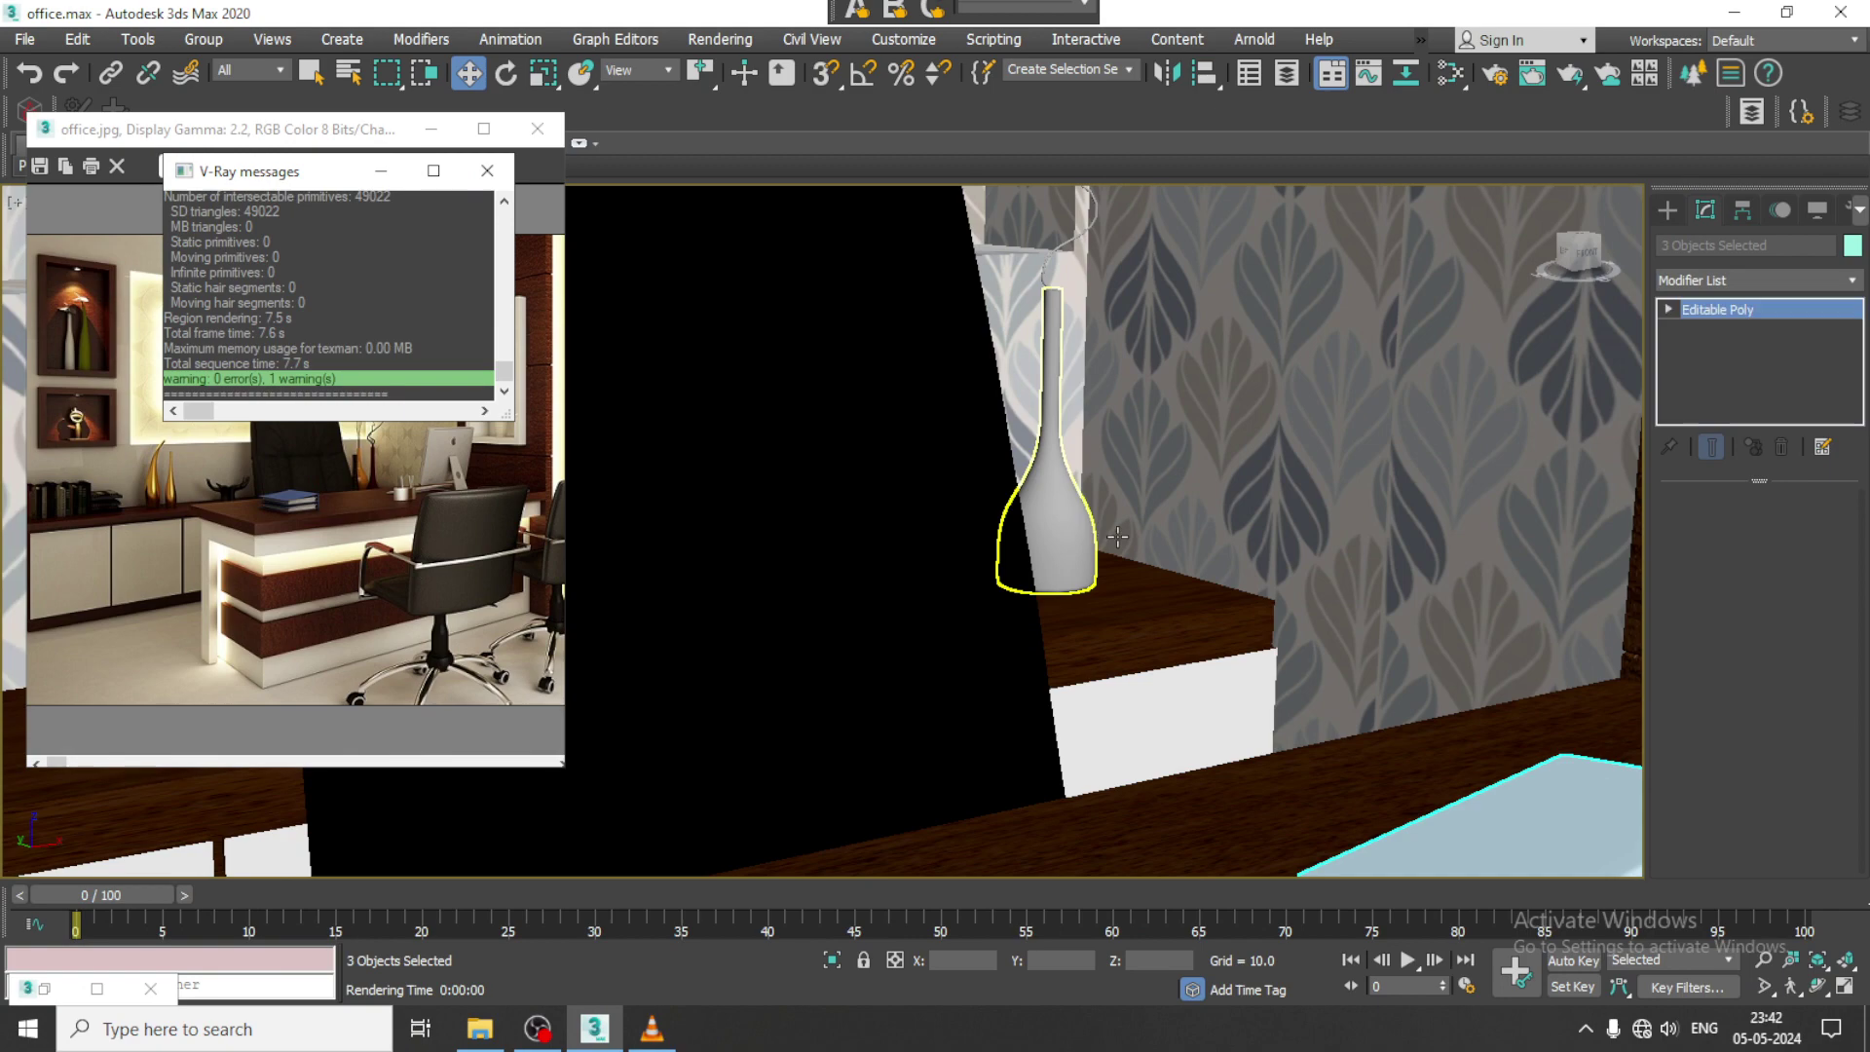
{"action": "left_click", "coordinate": [1083, 535]}
{"action": "middle_click_drag", "start_coordinate": [1083, 536], "coordinate": [1106, 663], "text": "alt"}
{"action": "middle_click_drag", "start_coordinate": [1107, 662], "coordinate": [1133, 473], "text": "alt"}
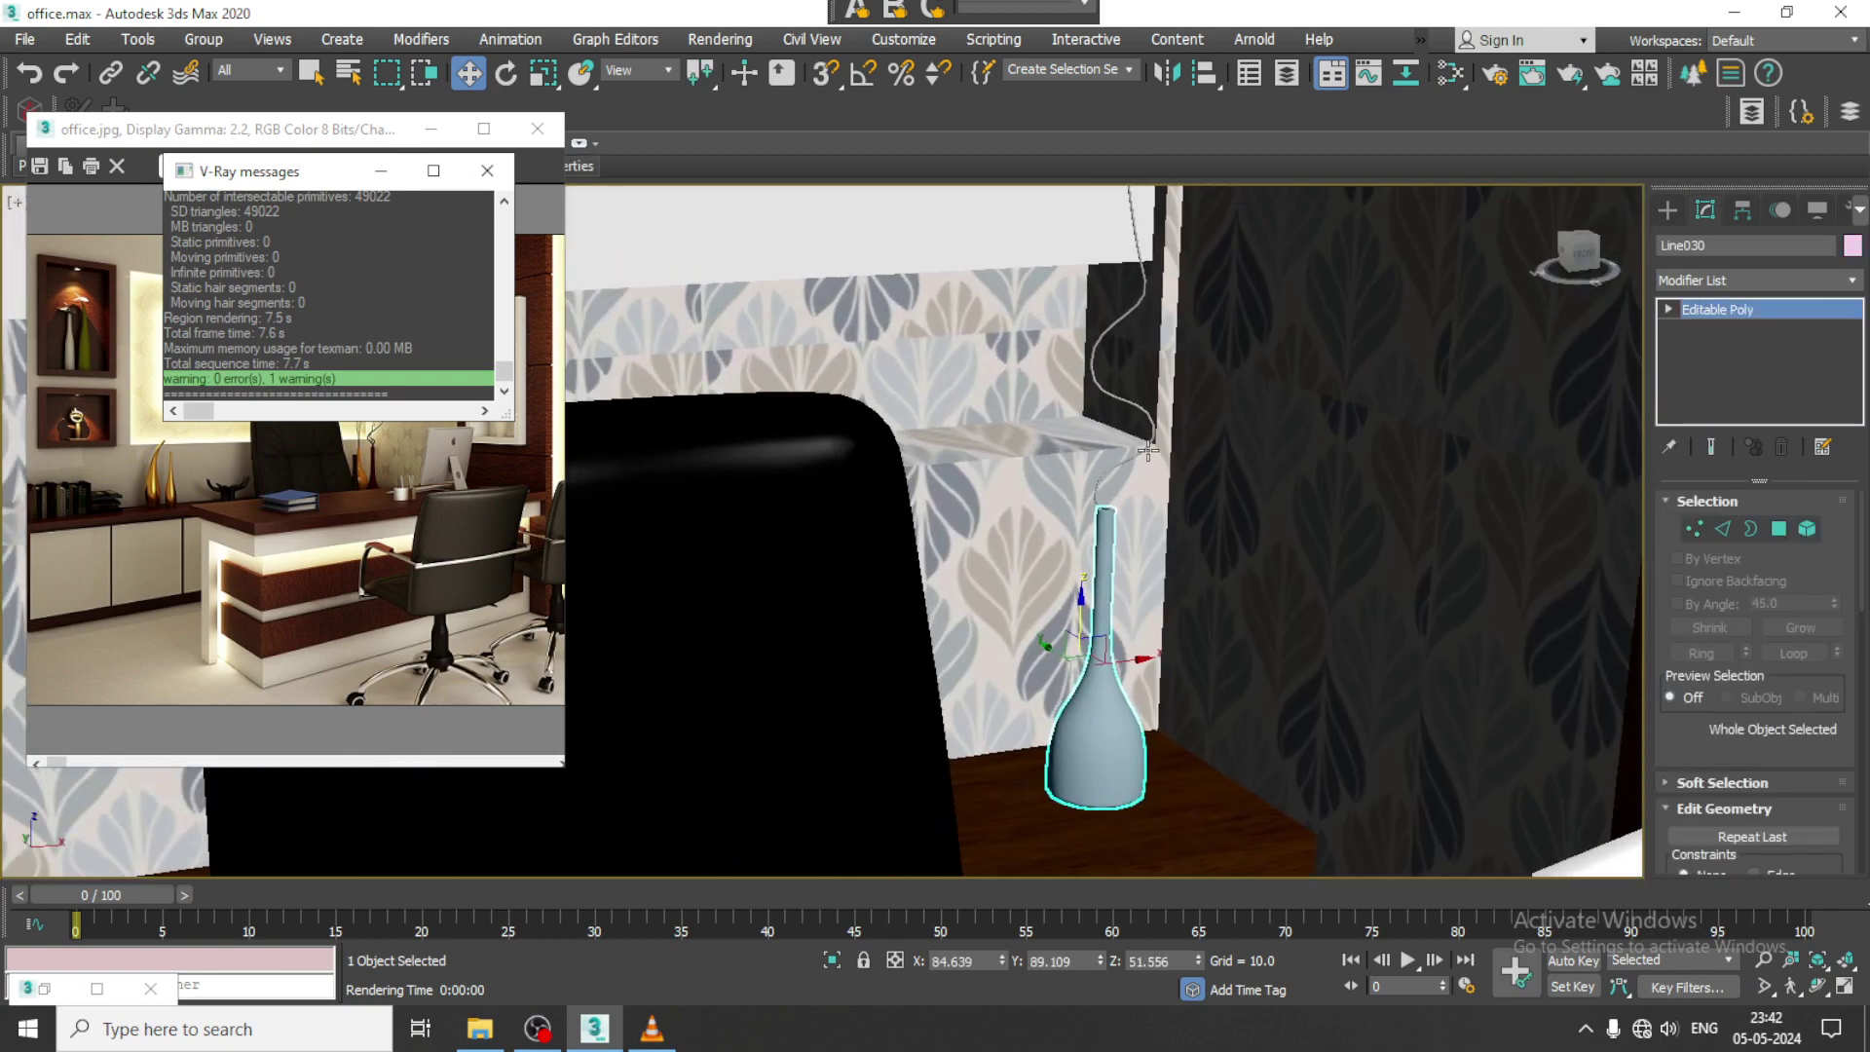
{"action": "left_click", "coordinate": [1149, 451]}
Step: Create a new VRayMtl in the Slate Material Editor and give it a very dark red diffuse color
{"action": "key", "text": "m"}
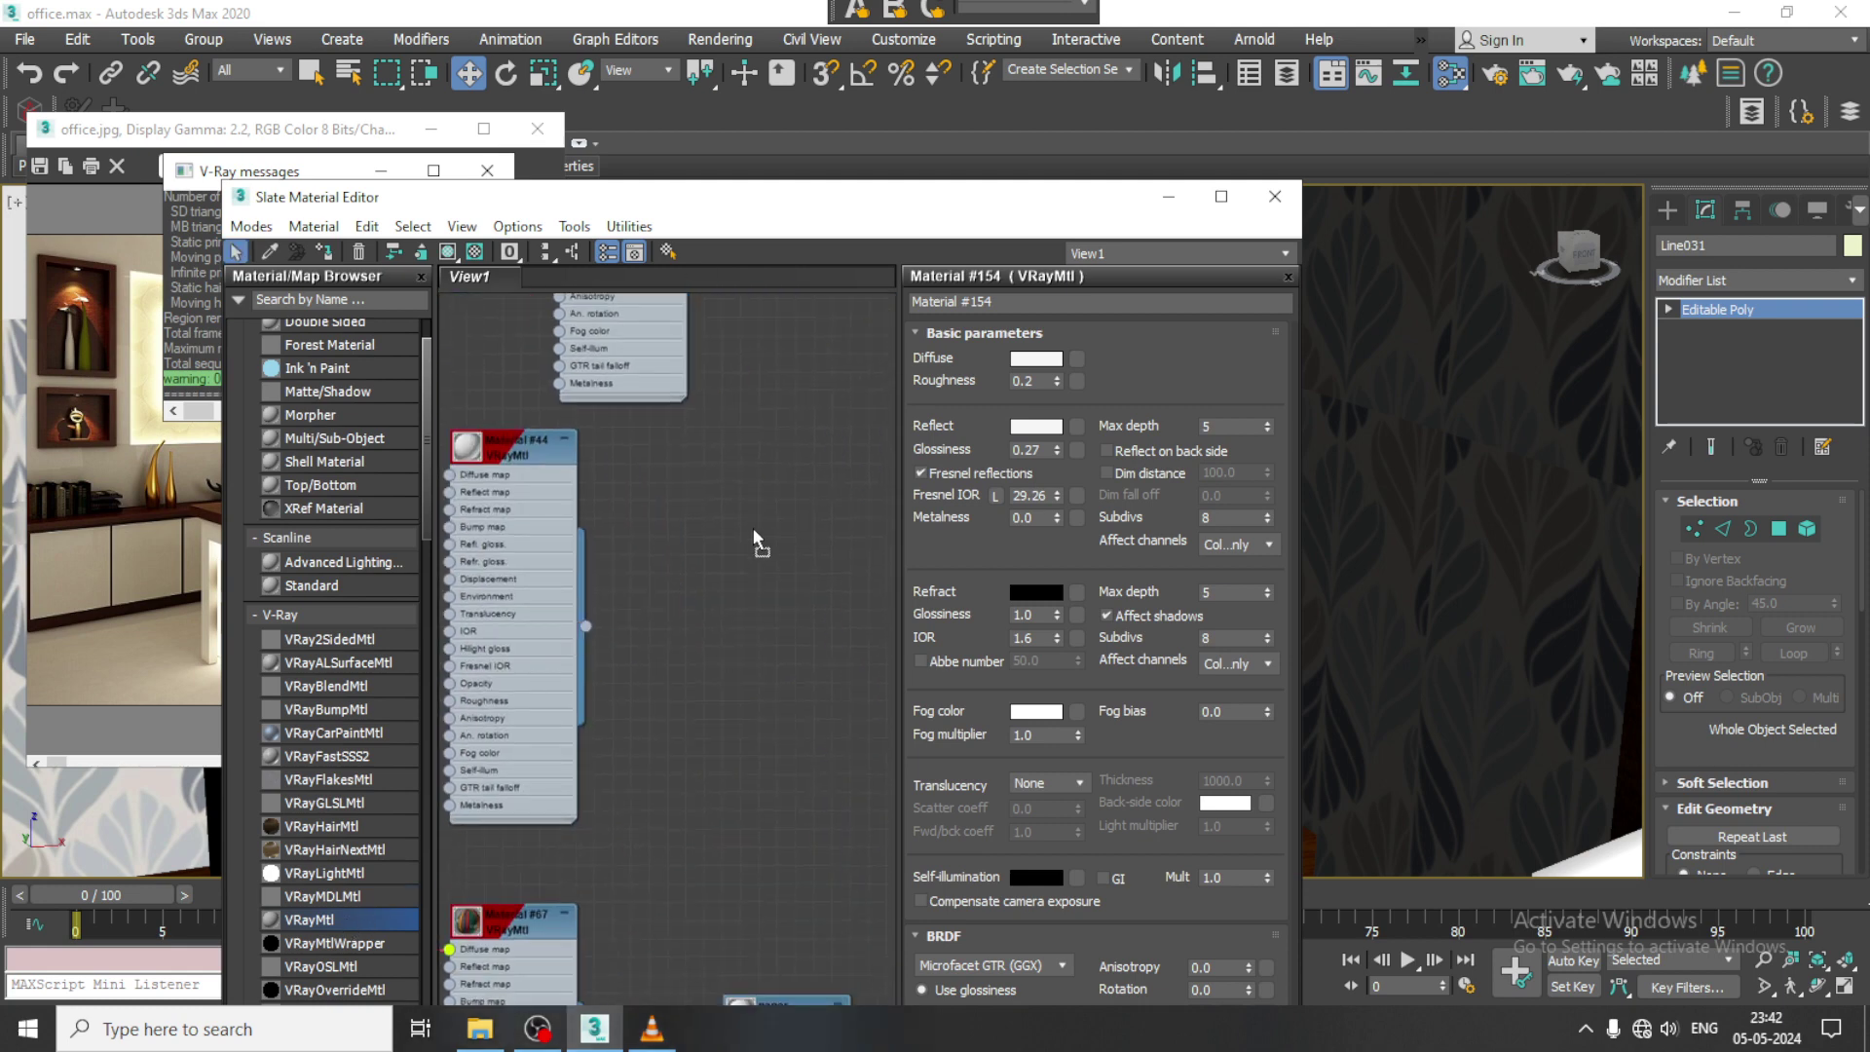
{"action": "left_click_drag", "start_coordinate": [757, 543], "coordinate": [757, 542]}
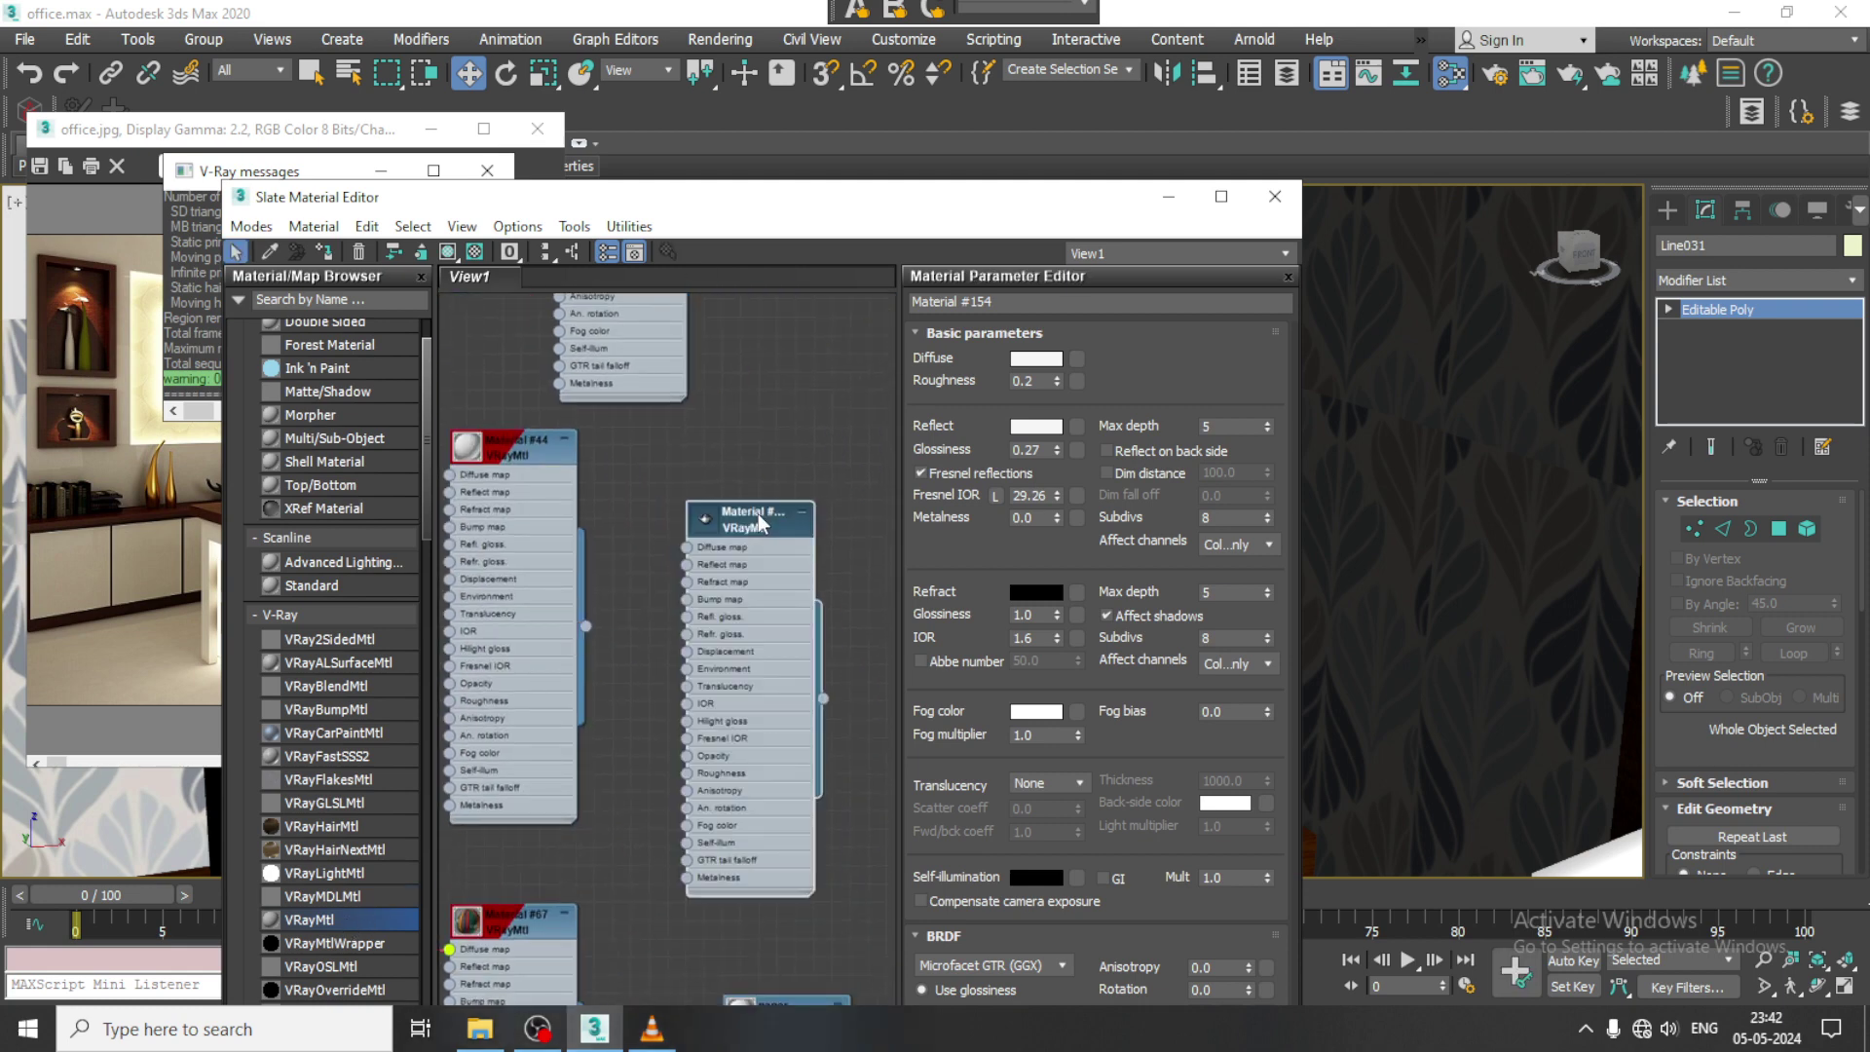
{"action": "left_click", "coordinate": [1038, 358]}
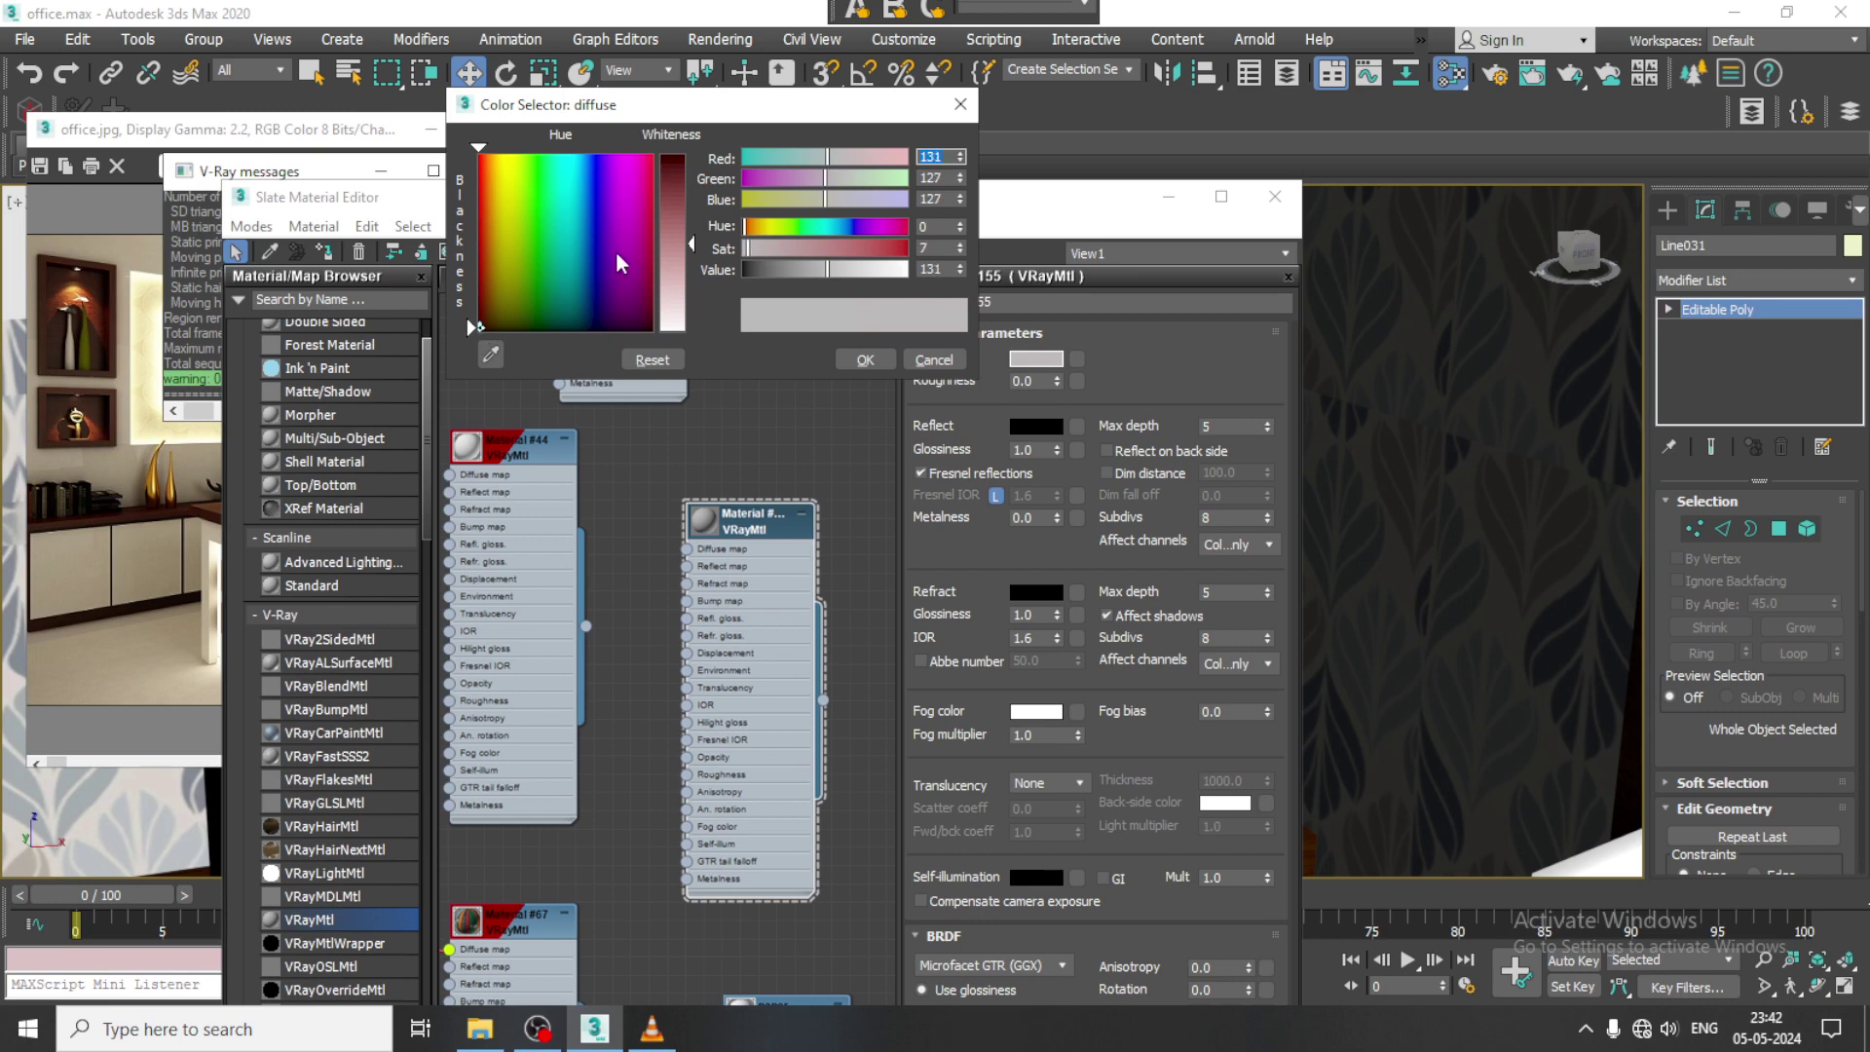
{"action": "left_click_drag", "start_coordinate": [670, 226], "coordinate": [675, 146]}
{"action": "left_click", "coordinate": [862, 361]}
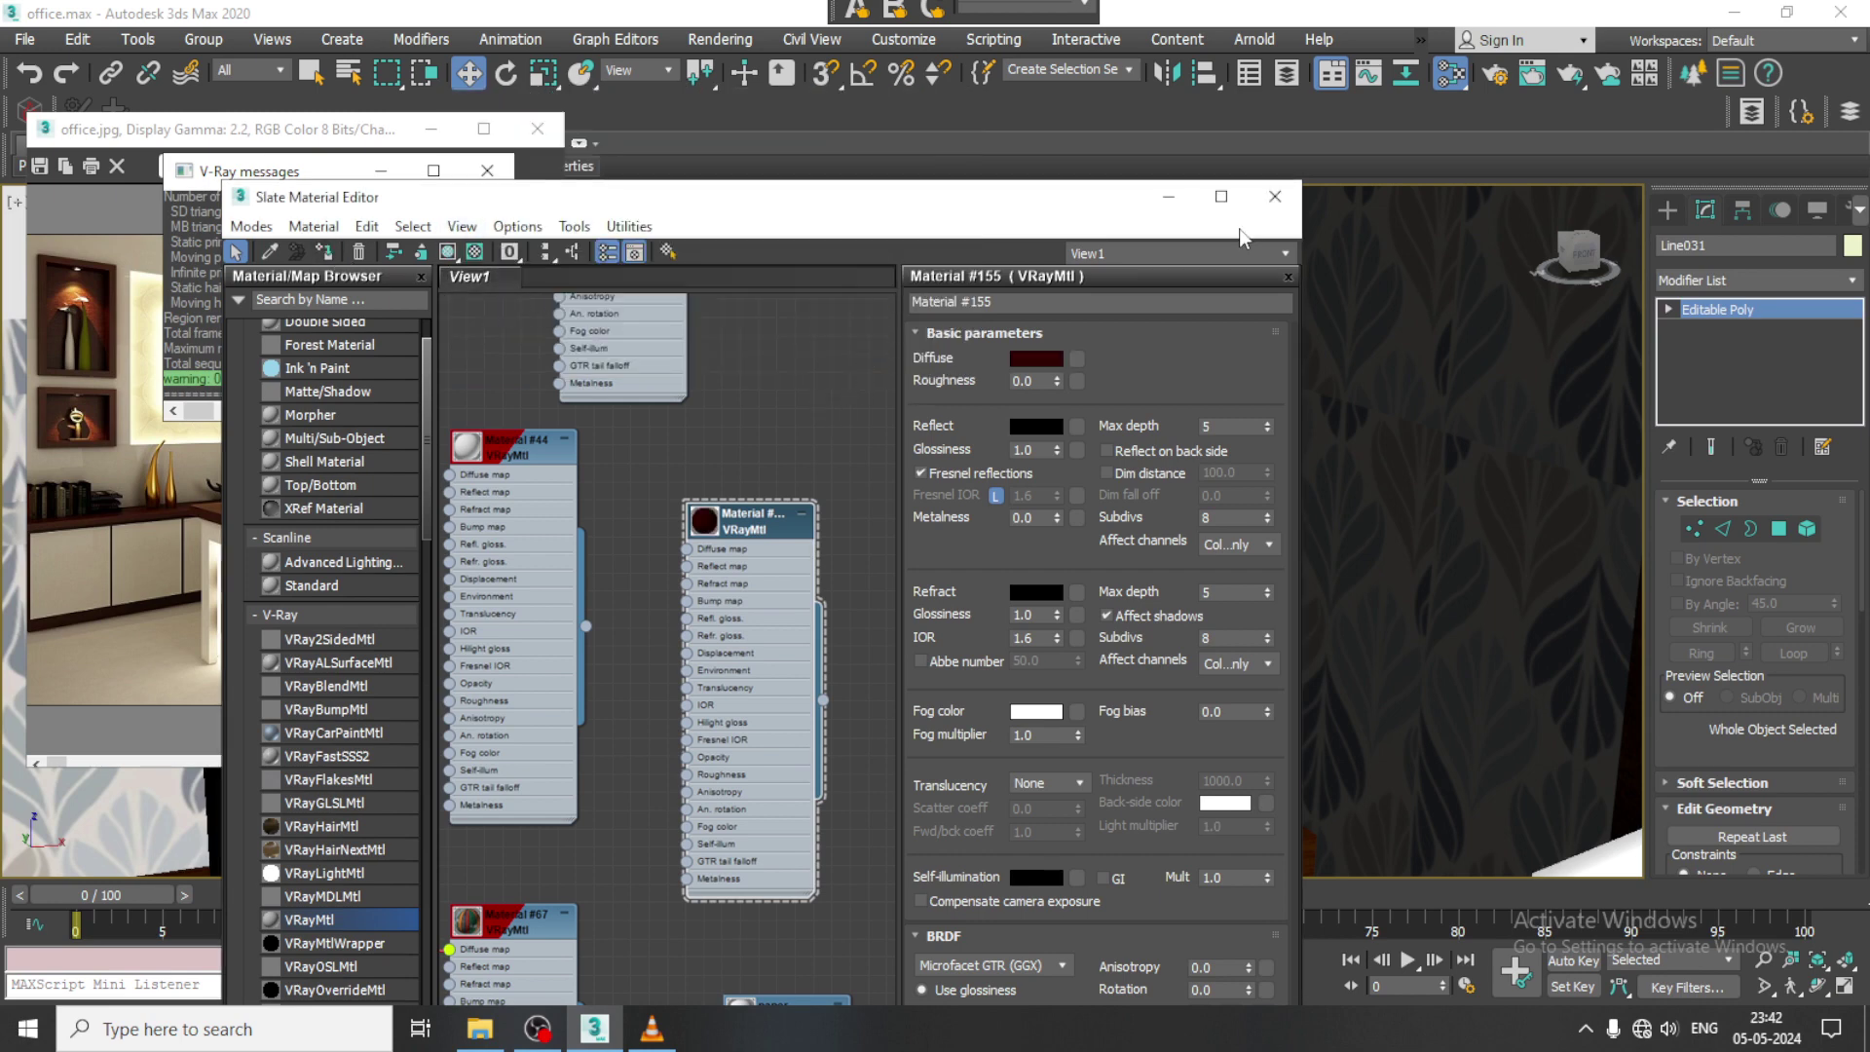
{"action": "left_click", "coordinate": [1169, 197]}
Step: Select the white vase behind the desk and assign the existing glossy reddish-brown VRayMtl to it
{"action": "left_click", "coordinate": [1045, 570]}
{"action": "middle_click_drag", "start_coordinate": [1082, 577], "coordinate": [1374, 495], "text": "alt"}
{"action": "scroll", "coordinate": [1130, 592], "scroll_direction": "up", "scroll_amount": 3}
{"action": "scroll", "coordinate": [1293, 500], "scroll_direction": "down", "scroll_amount": 4}
{"action": "key", "text": "m"}
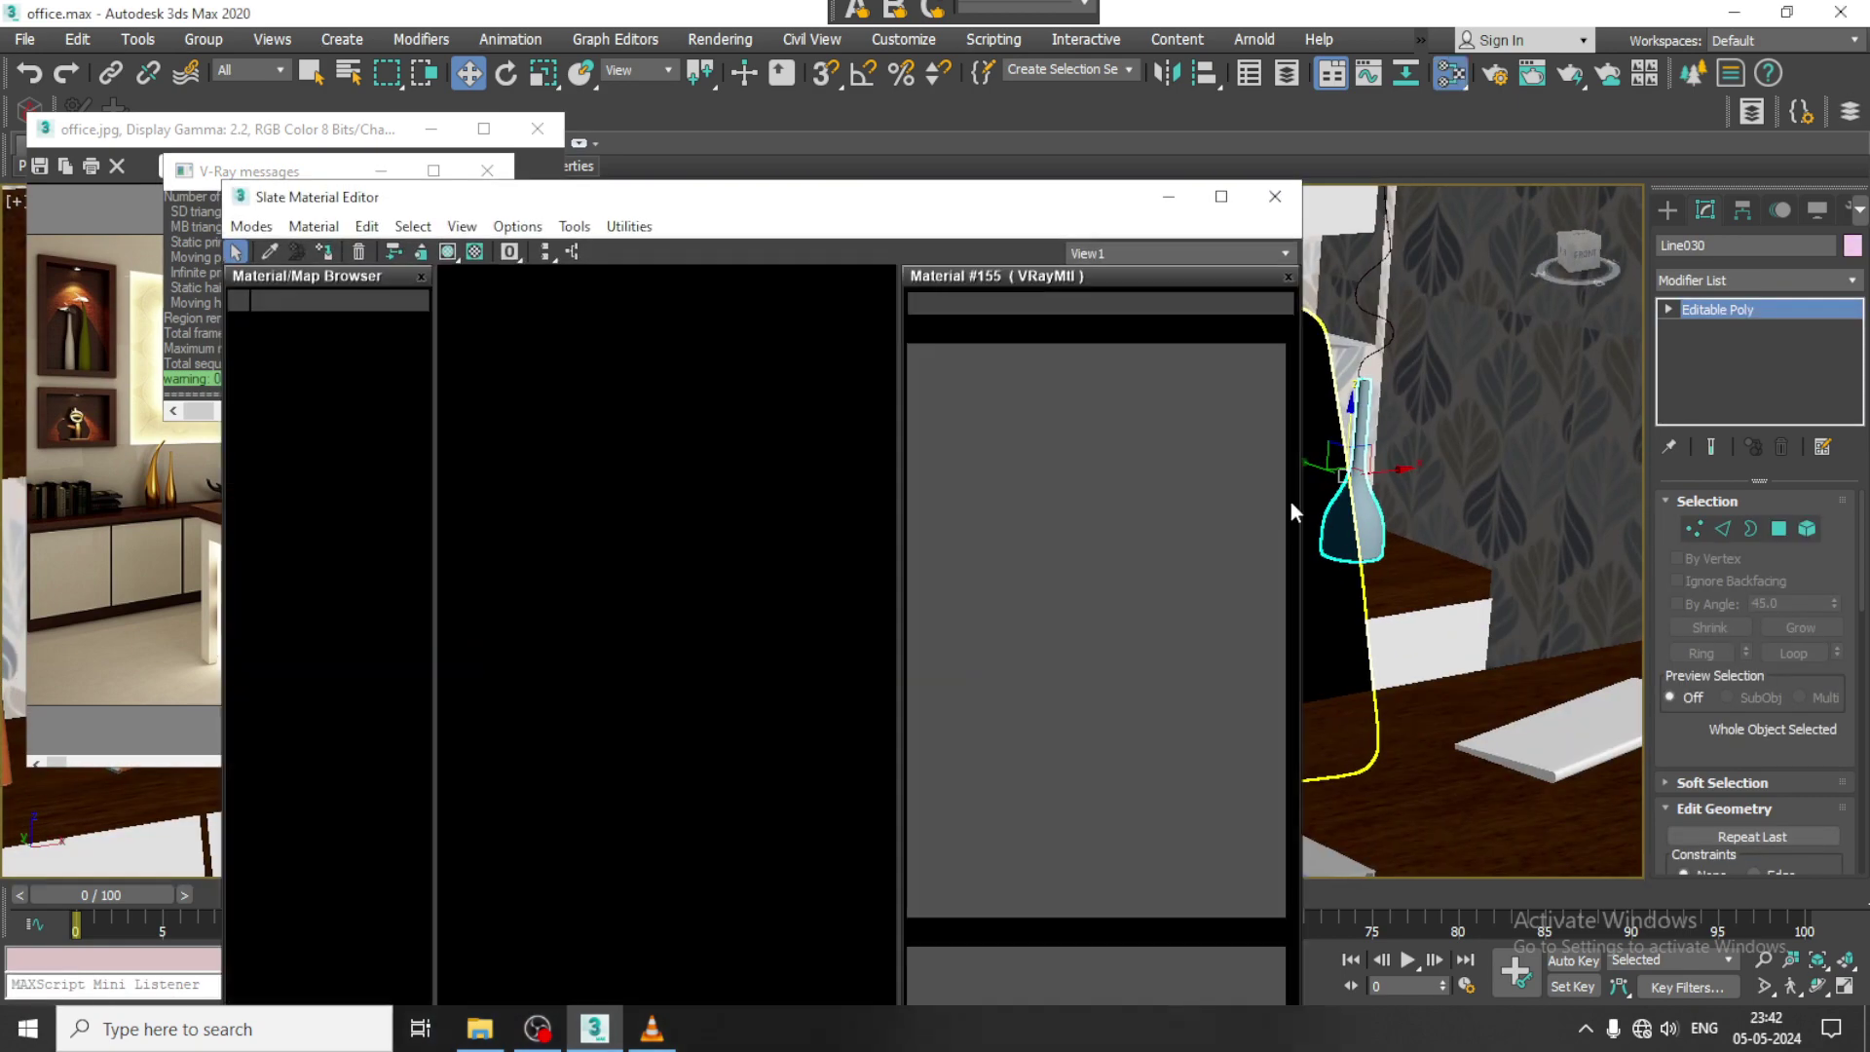
{"action": "middle_click_drag", "start_coordinate": [749, 574], "coordinate": [820, 596]}
{"action": "middle_click_drag", "start_coordinate": [745, 321], "coordinate": [654, 755]}
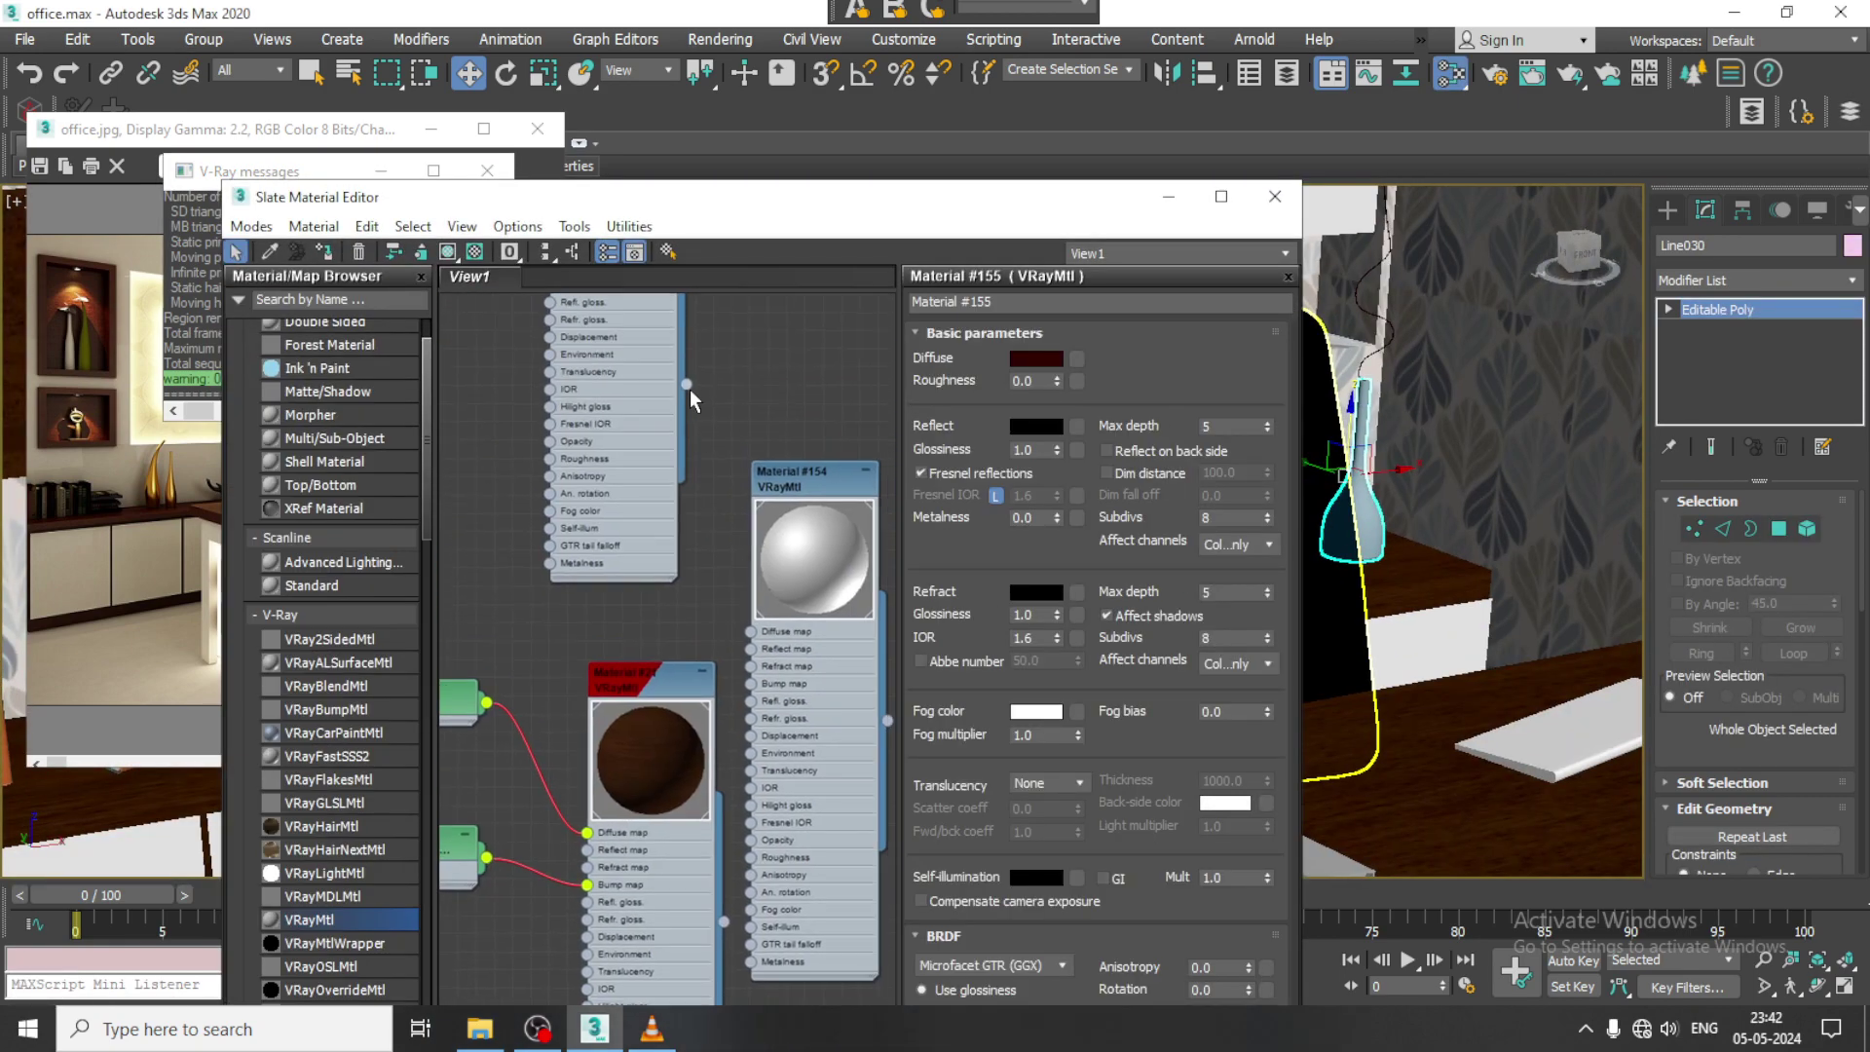
{"action": "mouse_move", "coordinate": [676, 346]}
{"action": "middle_mouse_down"}
{"action": "mouse_move", "coordinate": [726, 755]}
{"action": "mouse_move", "coordinate": [666, 336]}
{"action": "middle_mouse_up"}
{"action": "scroll", "coordinate": [737, 735], "scroll_direction": "down", "scroll_amount": 5}
{"action": "middle_click_drag", "start_coordinate": [736, 733], "coordinate": [623, 624]}
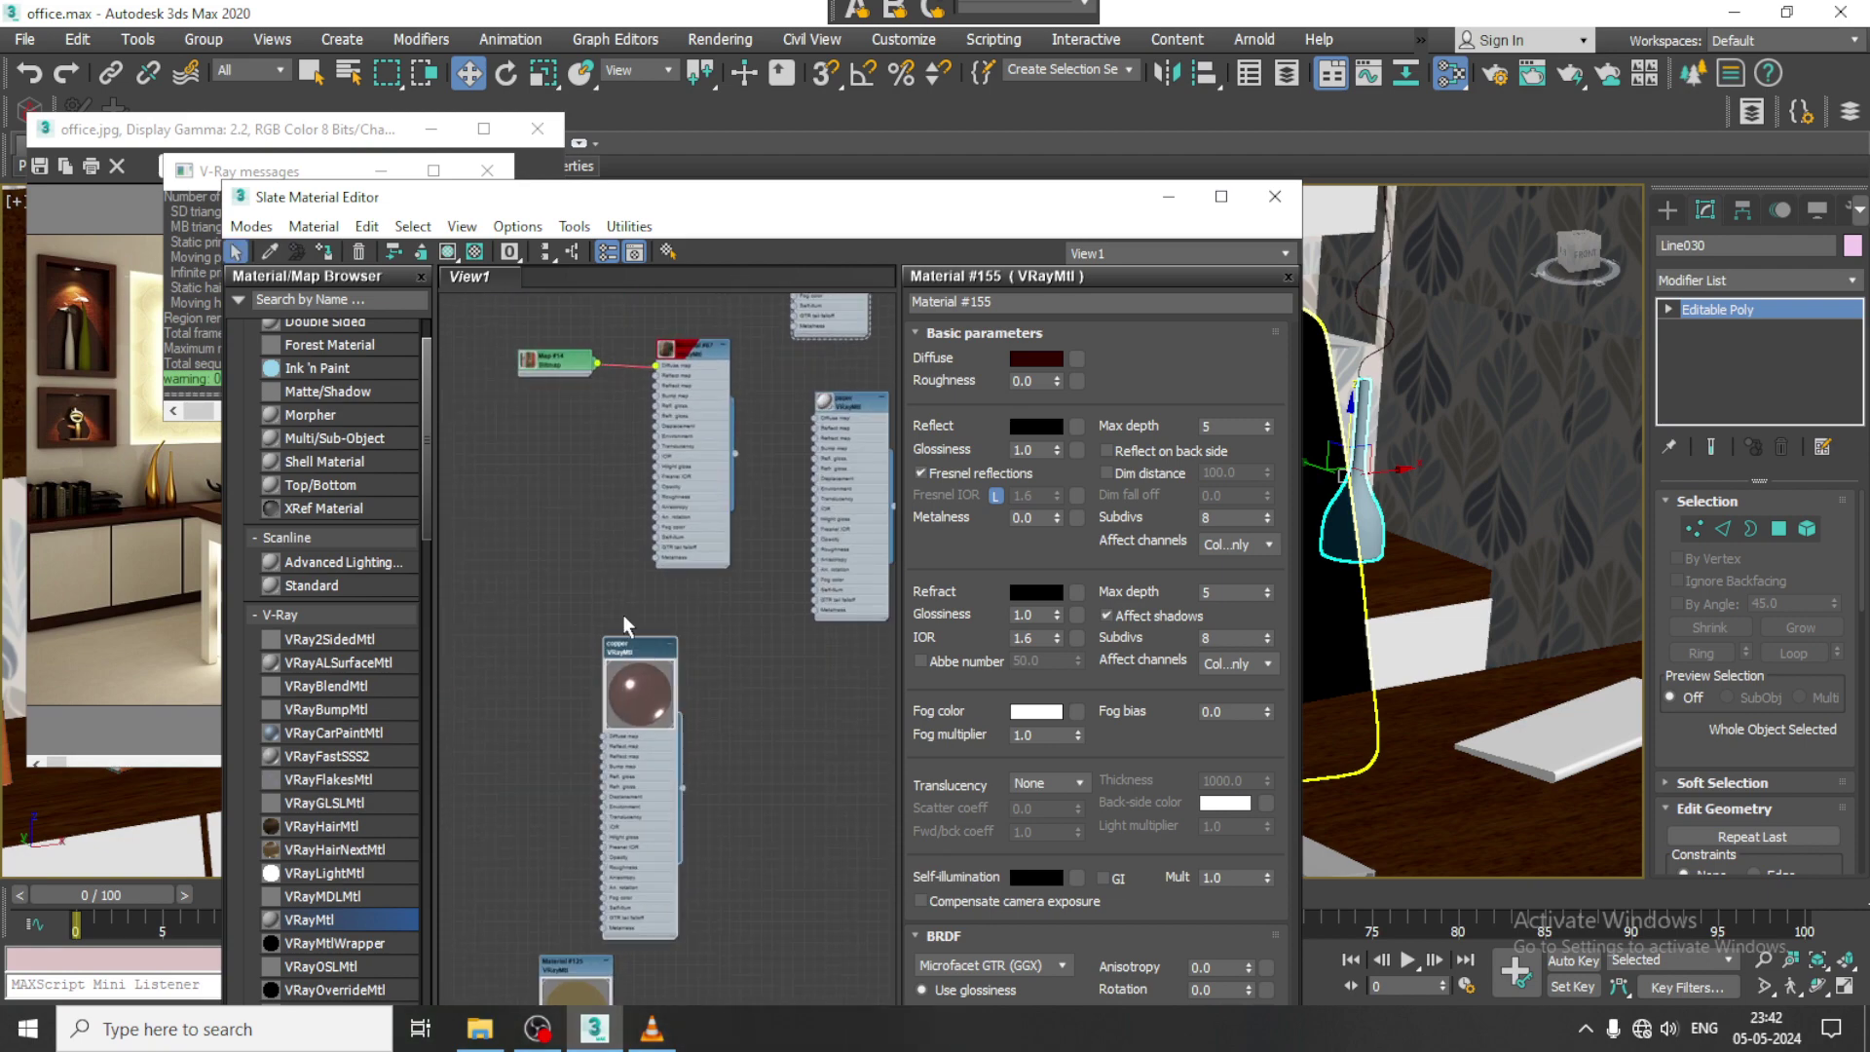
{"action": "left_click", "coordinate": [326, 252]}
Step: Select a dark bottle in the upper wall shelf and place a copy of it toward the desk's side wall
{"action": "scroll", "coordinate": [1188, 361], "scroll_direction": "down", "scroll_amount": 5}
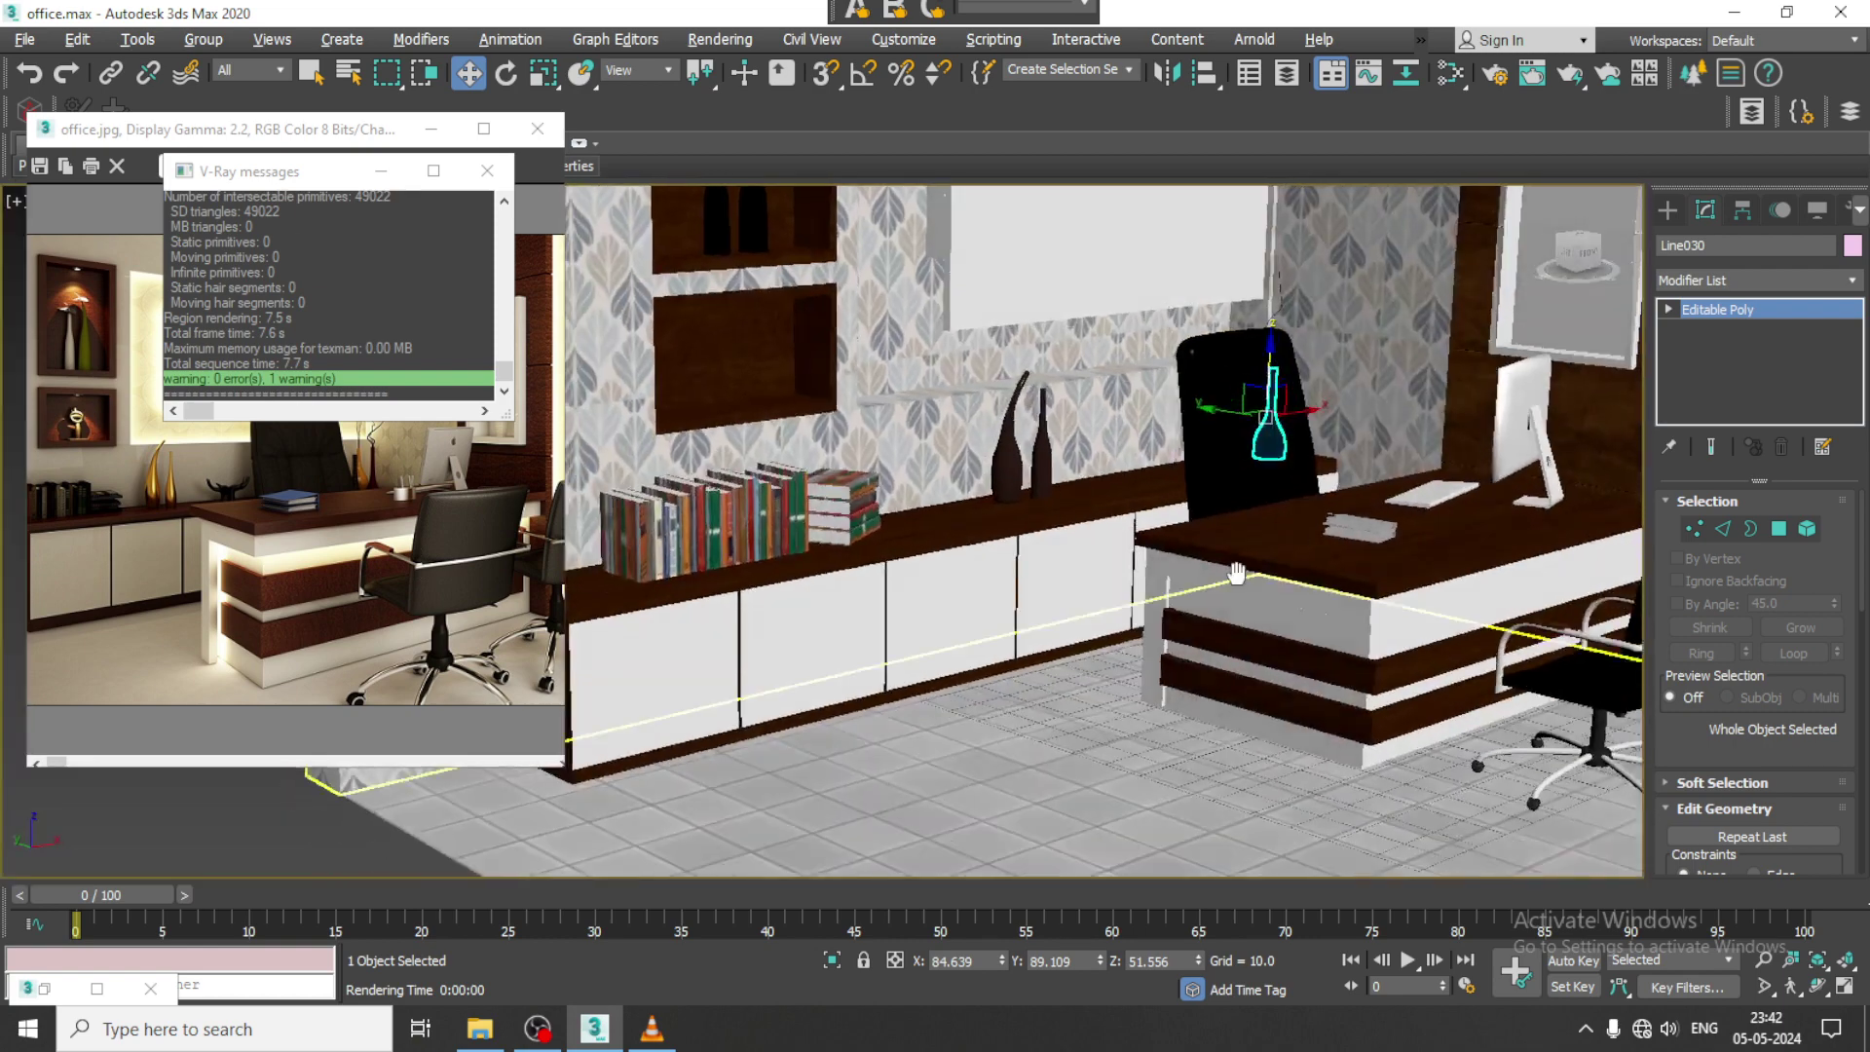
{"action": "middle_click_drag", "start_coordinate": [914, 273], "coordinate": [994, 547]}
{"action": "left_click", "coordinate": [854, 529]}
{"action": "mouse_move", "coordinate": [854, 529]}
{"action": "middle_mouse_down", "text": "alt"}
{"action": "mouse_move", "coordinate": [1052, 564]}
{"action": "mouse_move", "coordinate": [982, 552]}
{"action": "middle_mouse_up", "text": "alt"}
{"action": "mouse_move", "coordinate": [721, 479]}
{"action": "left_mouse_down", "text": "shift"}
{"action": "mouse_move", "coordinate": [1316, 617]}
{"action": "mouse_move", "coordinate": [1583, 584]}
{"action": "mouse_move", "coordinate": [1549, 586]}
{"action": "left_mouse_up", "text": "shift"}
{"action": "left_click", "coordinate": [940, 623]}
{"action": "key", "text": "z"}
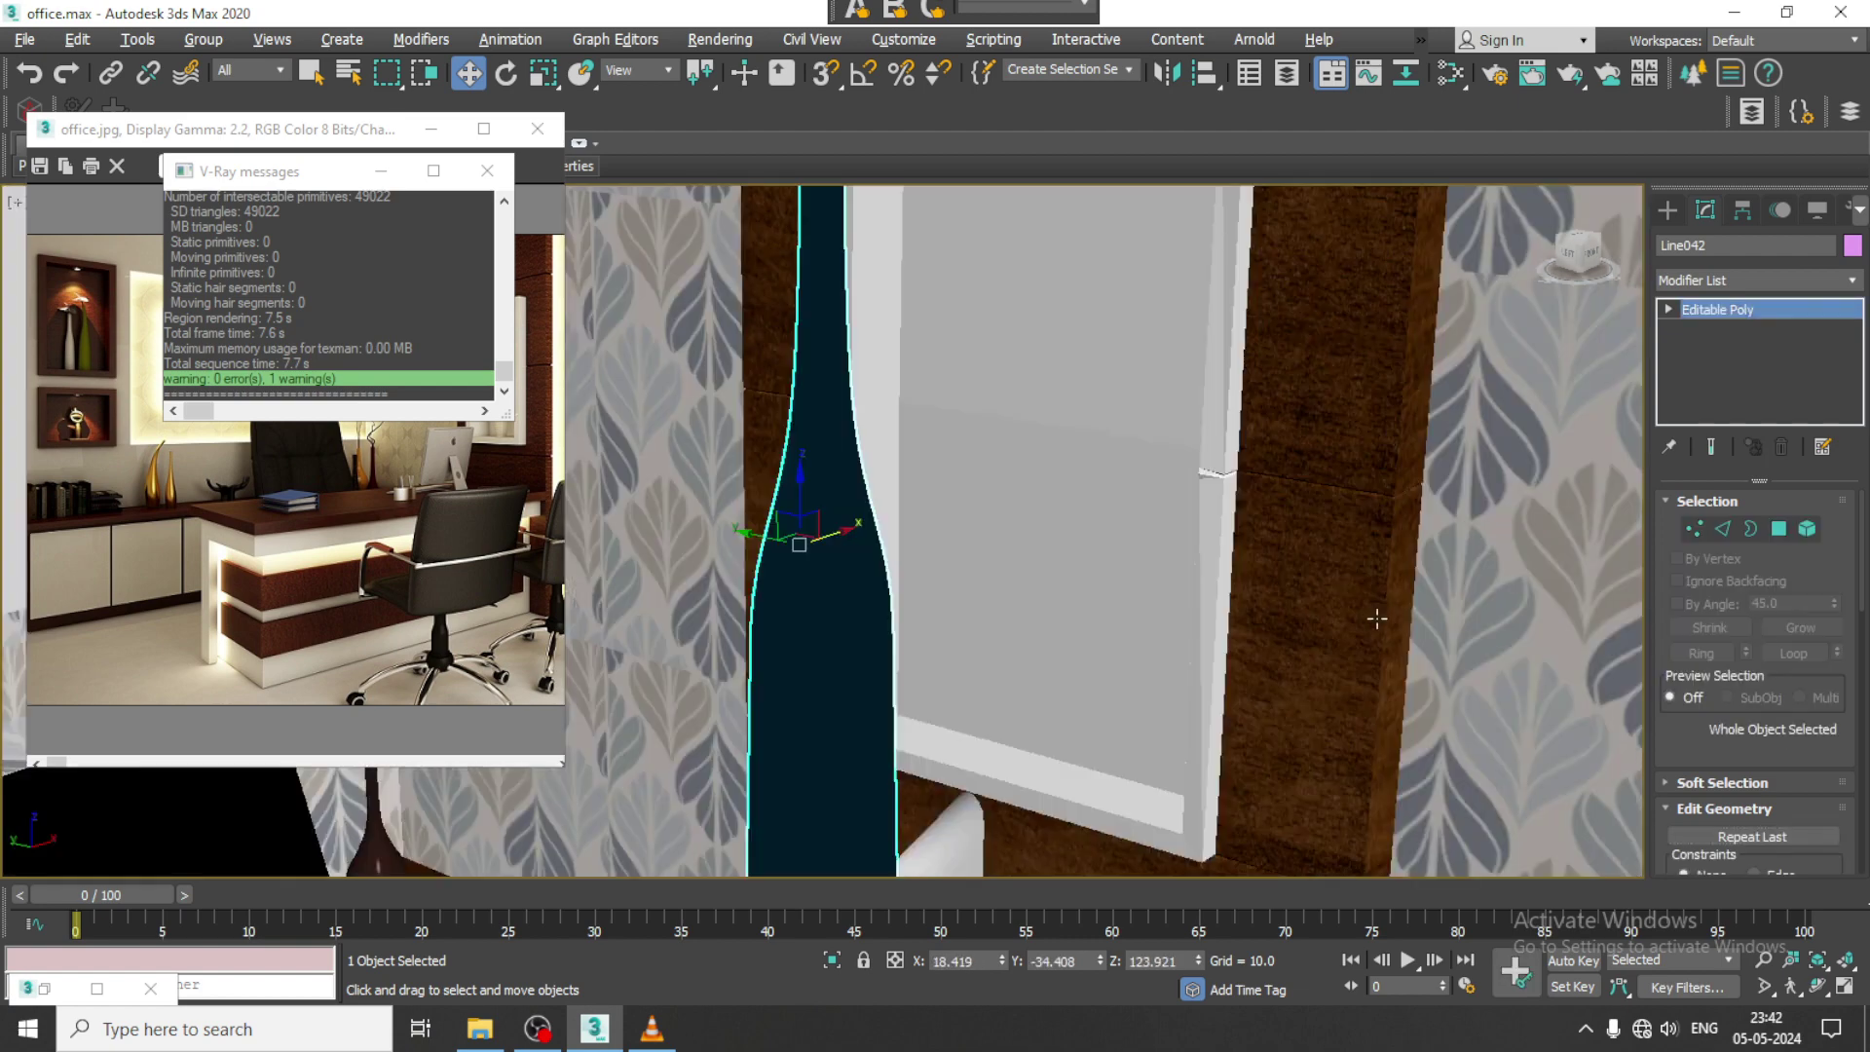
Step: Try to align the copied bottle to the ceiling slab, and isolate it briefly
{"action": "scroll", "coordinate": [1257, 581], "scroll_direction": "down", "scroll_amount": 15}
{"action": "key", "text": "alt+a"}
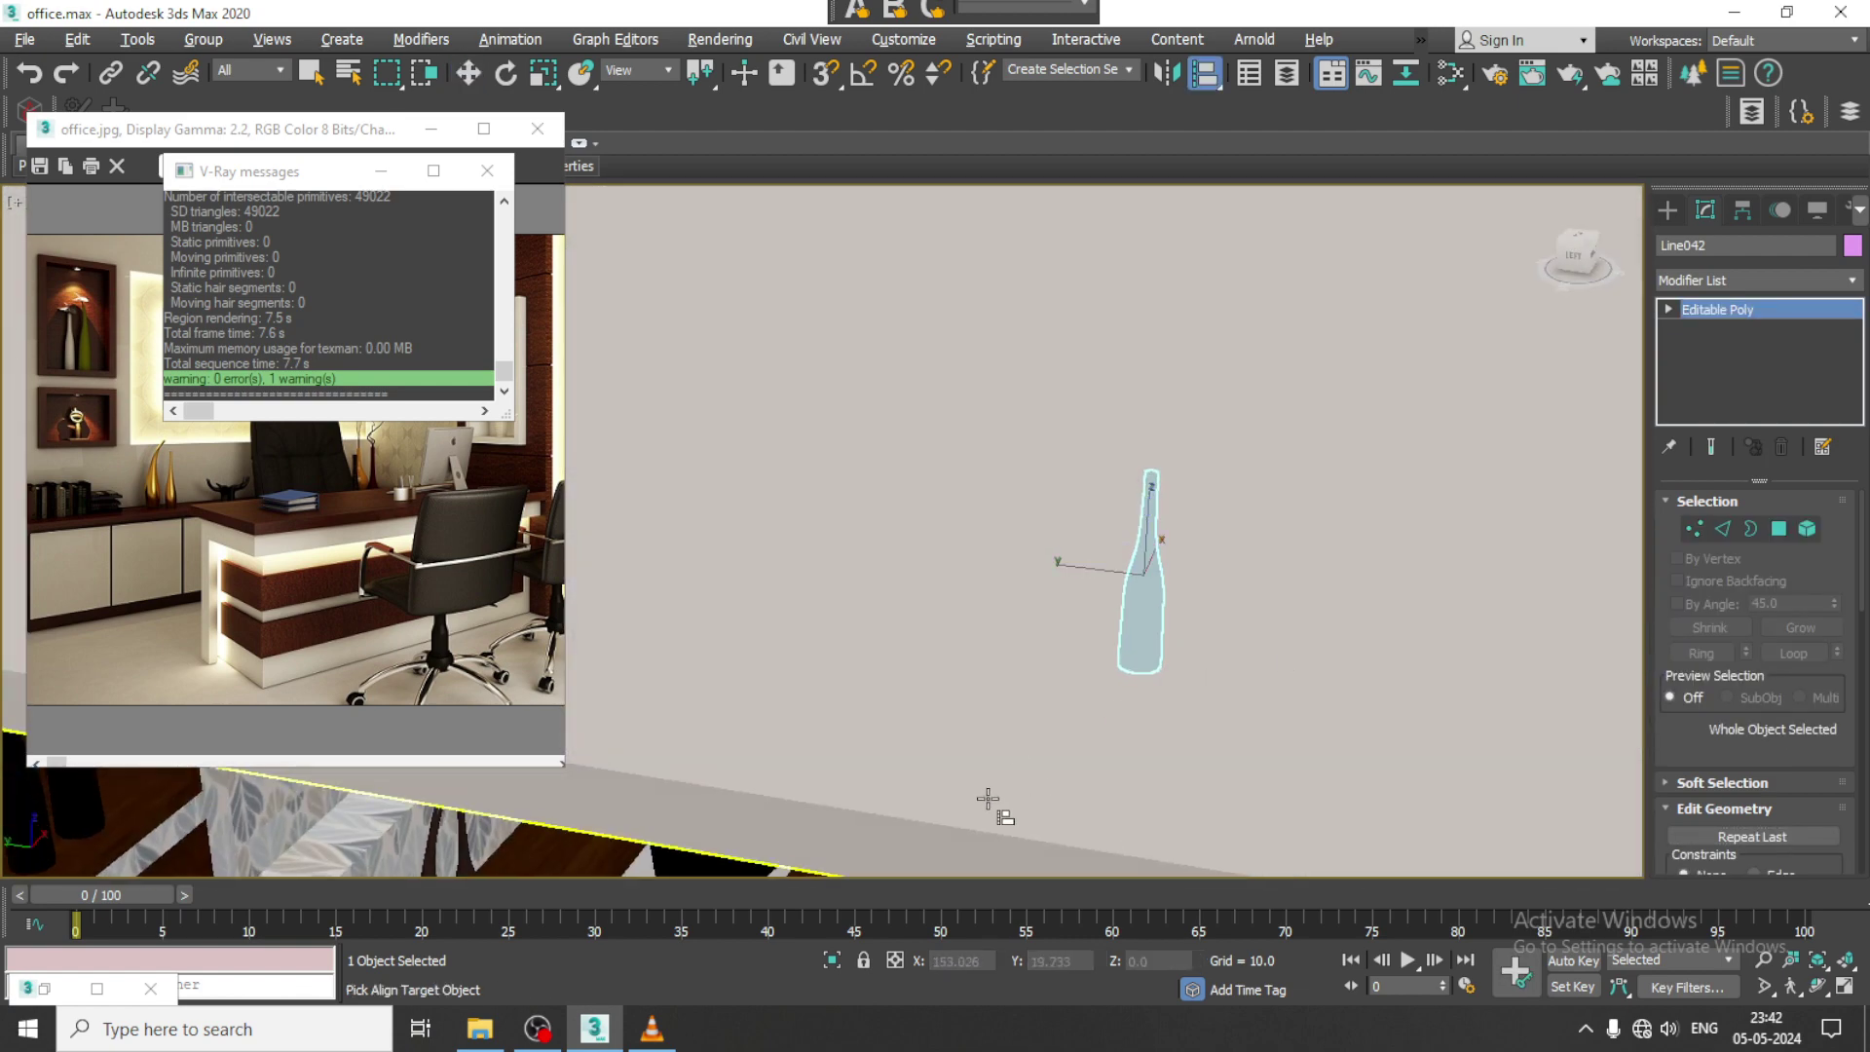
{"action": "left_click", "coordinate": [905, 835]}
{"action": "left_click", "coordinate": [943, 703]}
{"action": "scroll", "coordinate": [1160, 659], "scroll_direction": "up", "scroll_amount": 10}
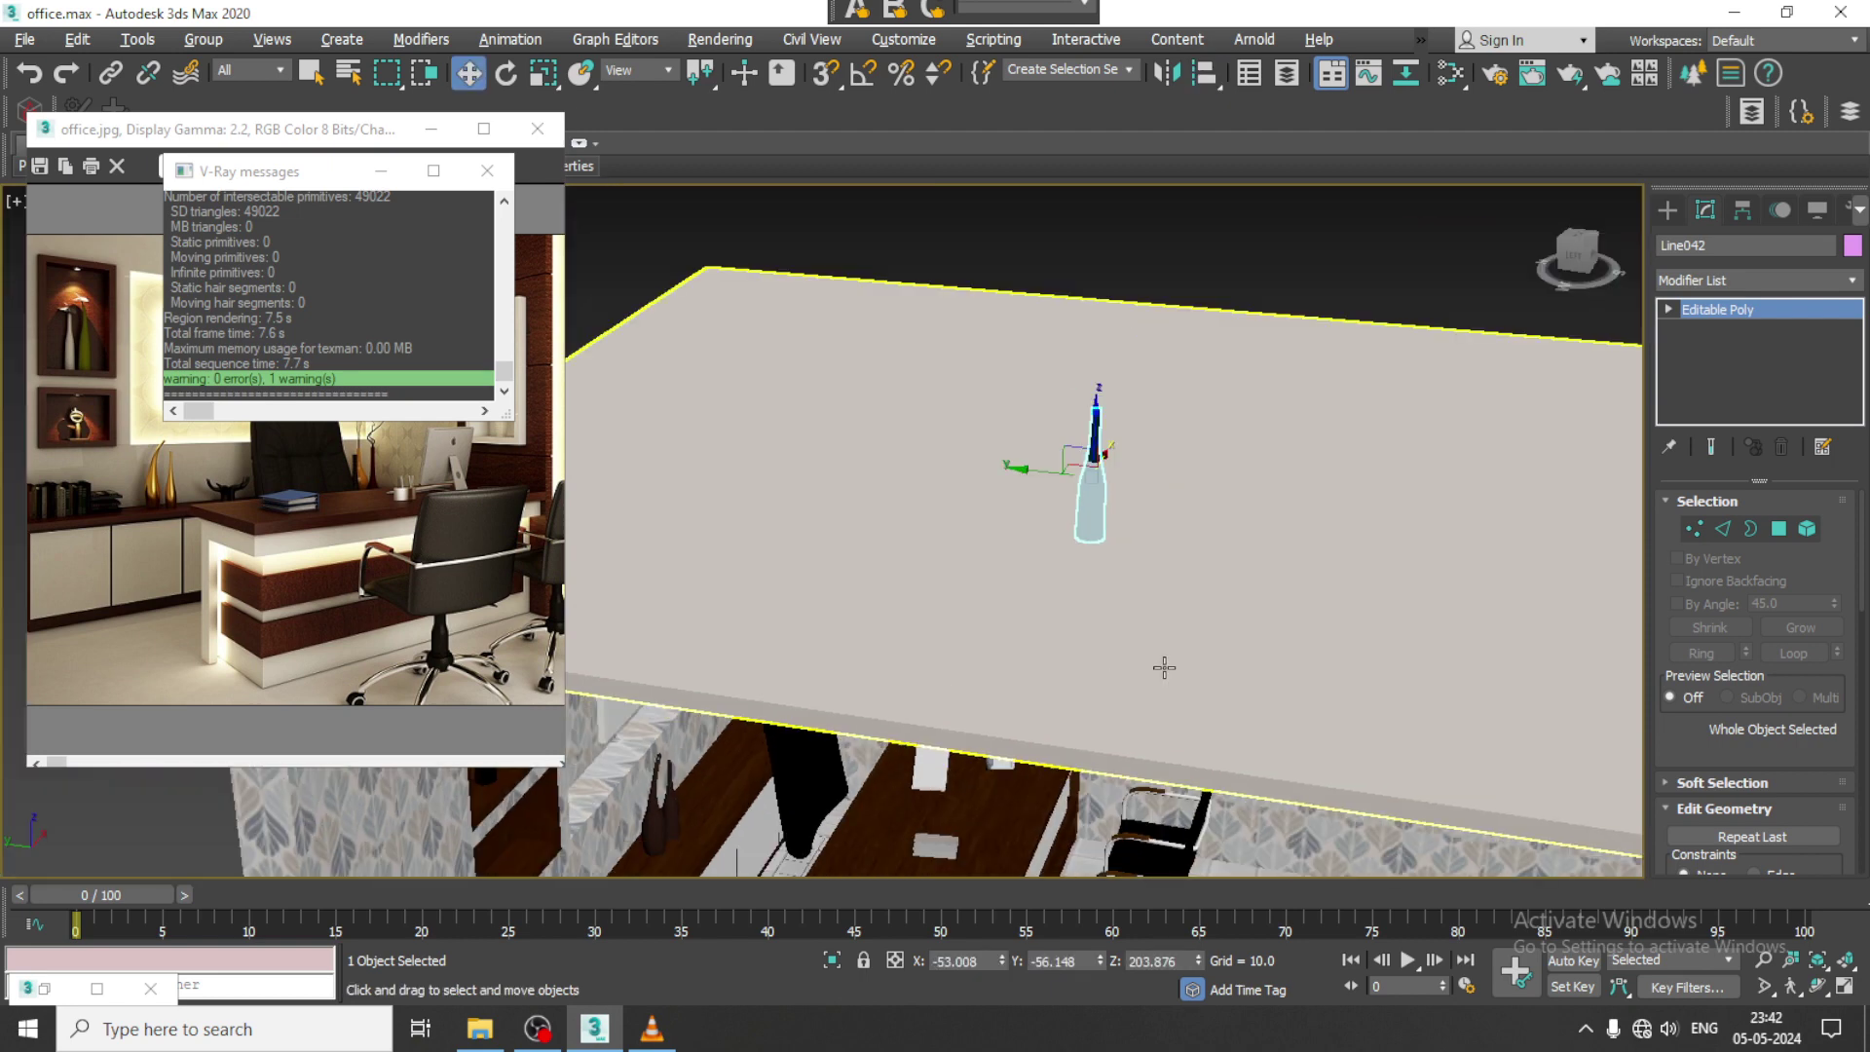
{"action": "key", "text": "alt+q"}
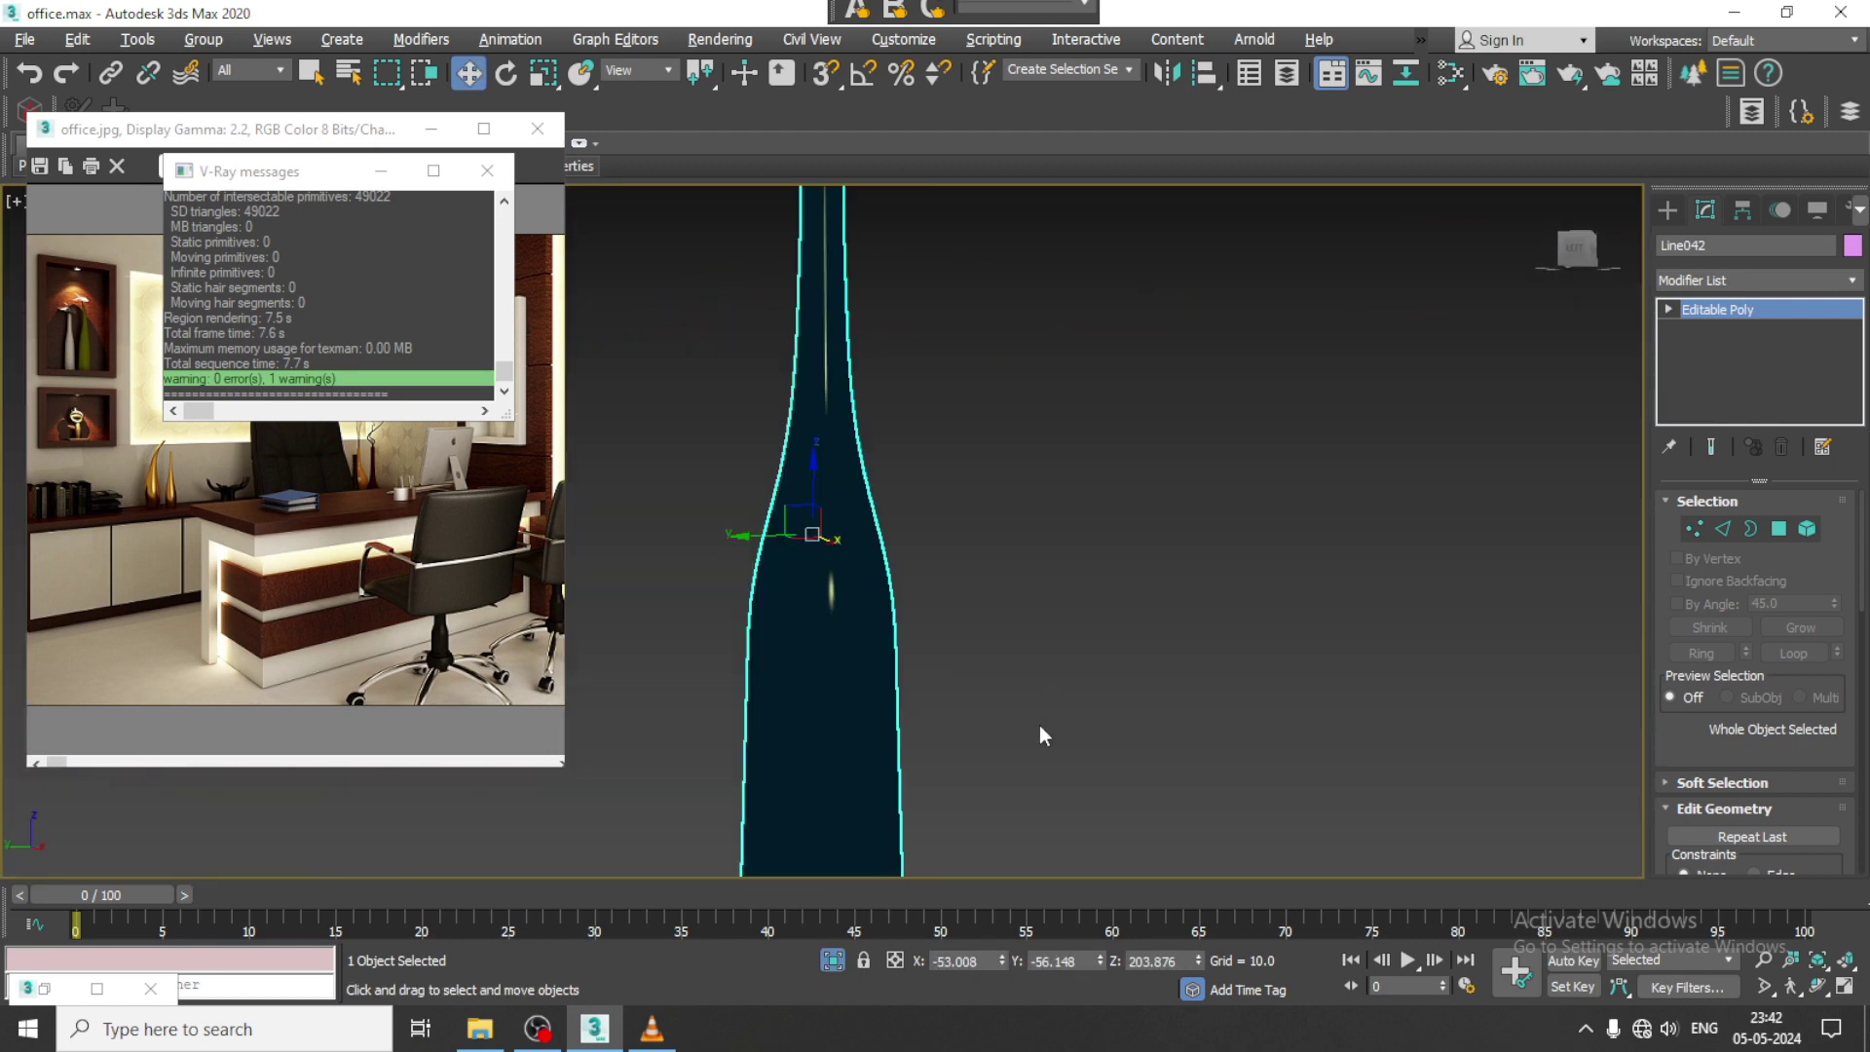
{"action": "right_click", "coordinate": [1206, 495]}
{"action": "left_click", "coordinate": [1267, 283]}
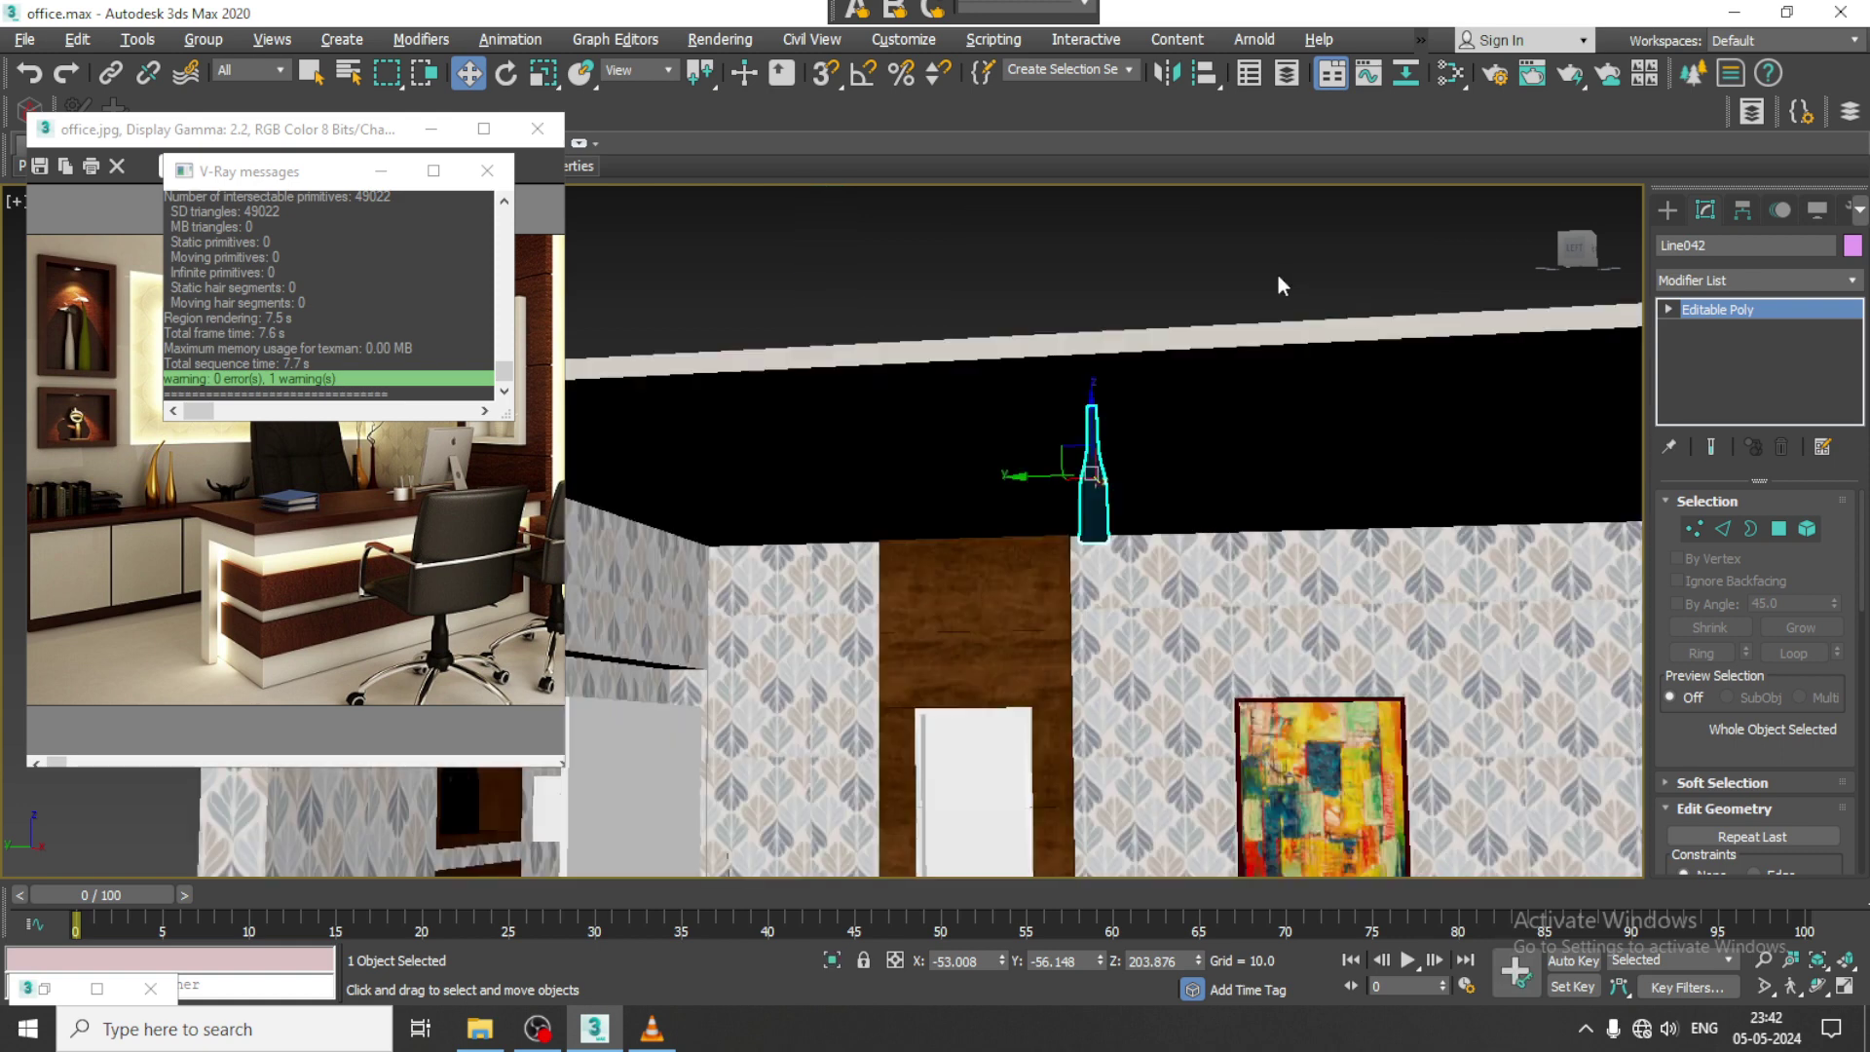
Step: Align the copied bottle to the wooden wall panel by pivot points in X, Y and Z, and raise it about 97 units to the white niche
{"action": "key", "text": "alt+a"}
{"action": "left_click", "coordinate": [1066, 813]}
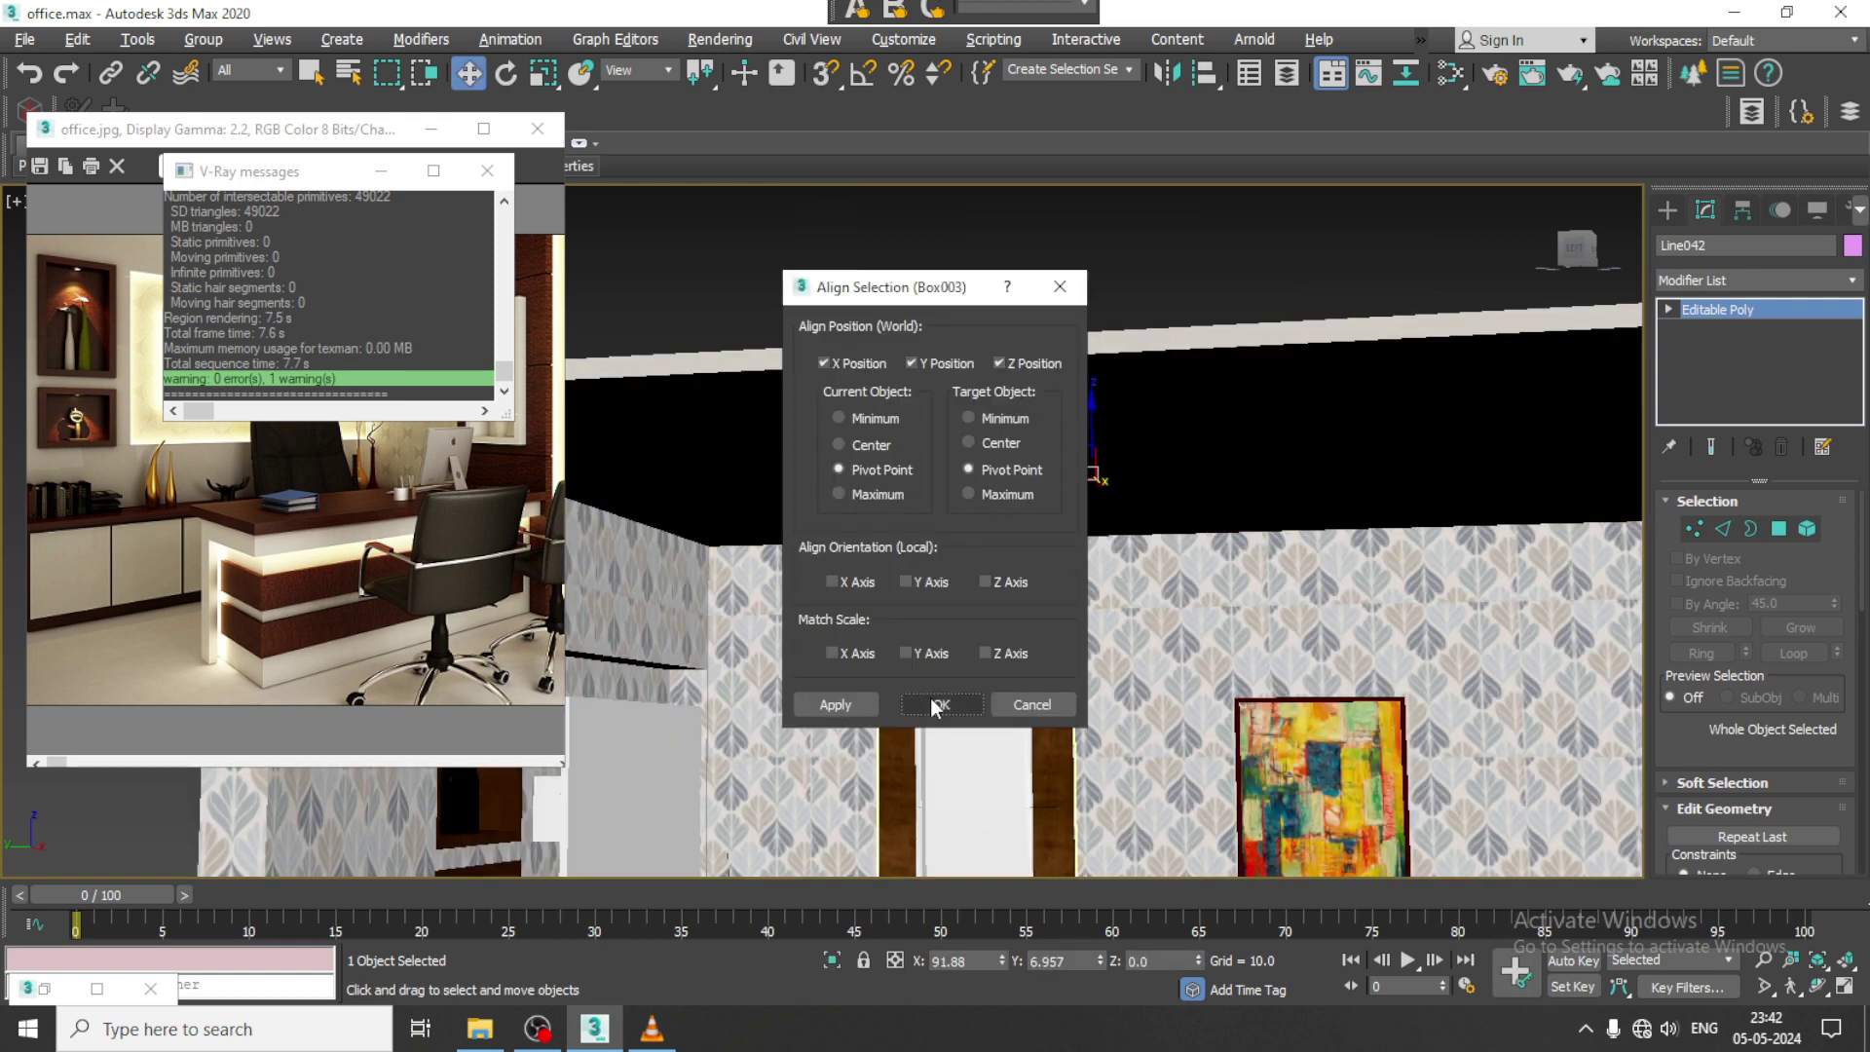
{"action": "left_click", "coordinate": [943, 704]}
{"action": "scroll", "coordinate": [1046, 696], "scroll_direction": "down", "scroll_amount": 10}
{"action": "middle_click_drag", "start_coordinate": [1046, 696], "coordinate": [954, 820], "text": "alt"}
{"action": "middle_click_drag", "start_coordinate": [955, 820], "coordinate": [1001, 737]}
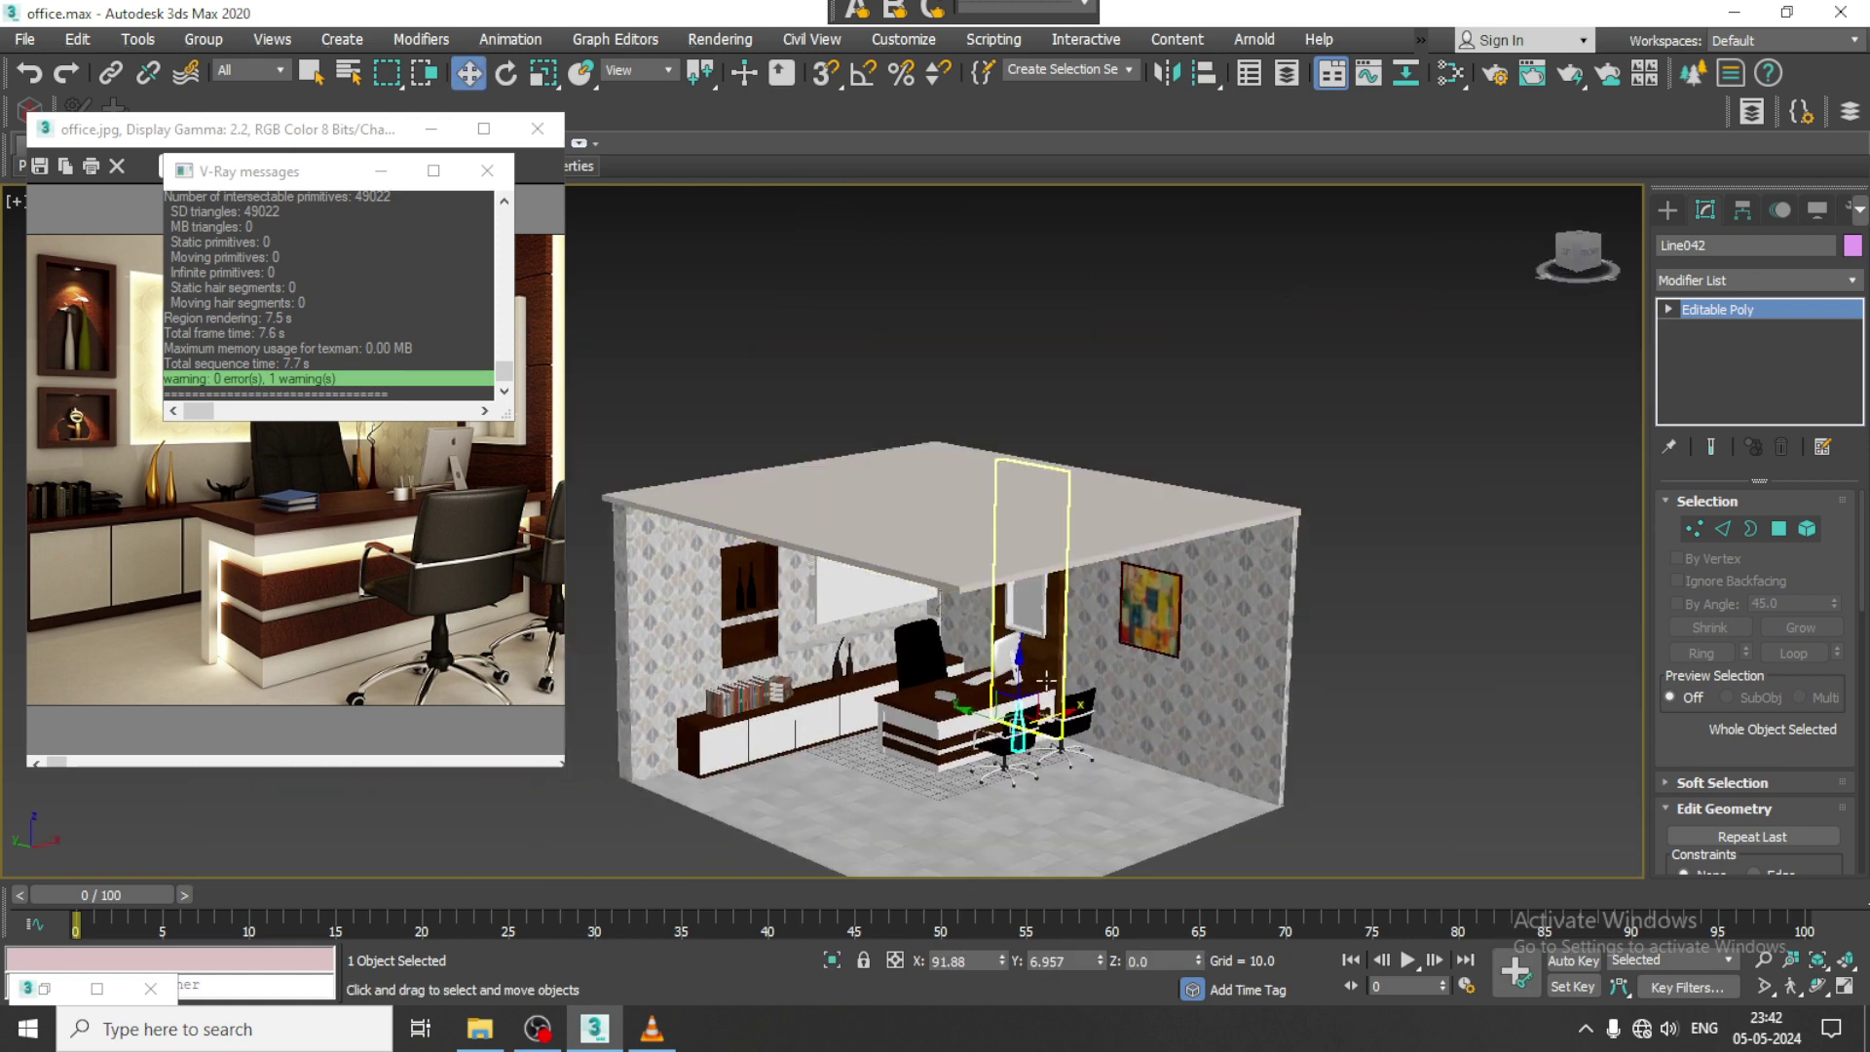
{"action": "scroll", "coordinate": [1002, 738], "scroll_direction": "up", "scroll_amount": 3}
{"action": "left_click_drag", "start_coordinate": [1004, 702], "coordinate": [1044, 529]}
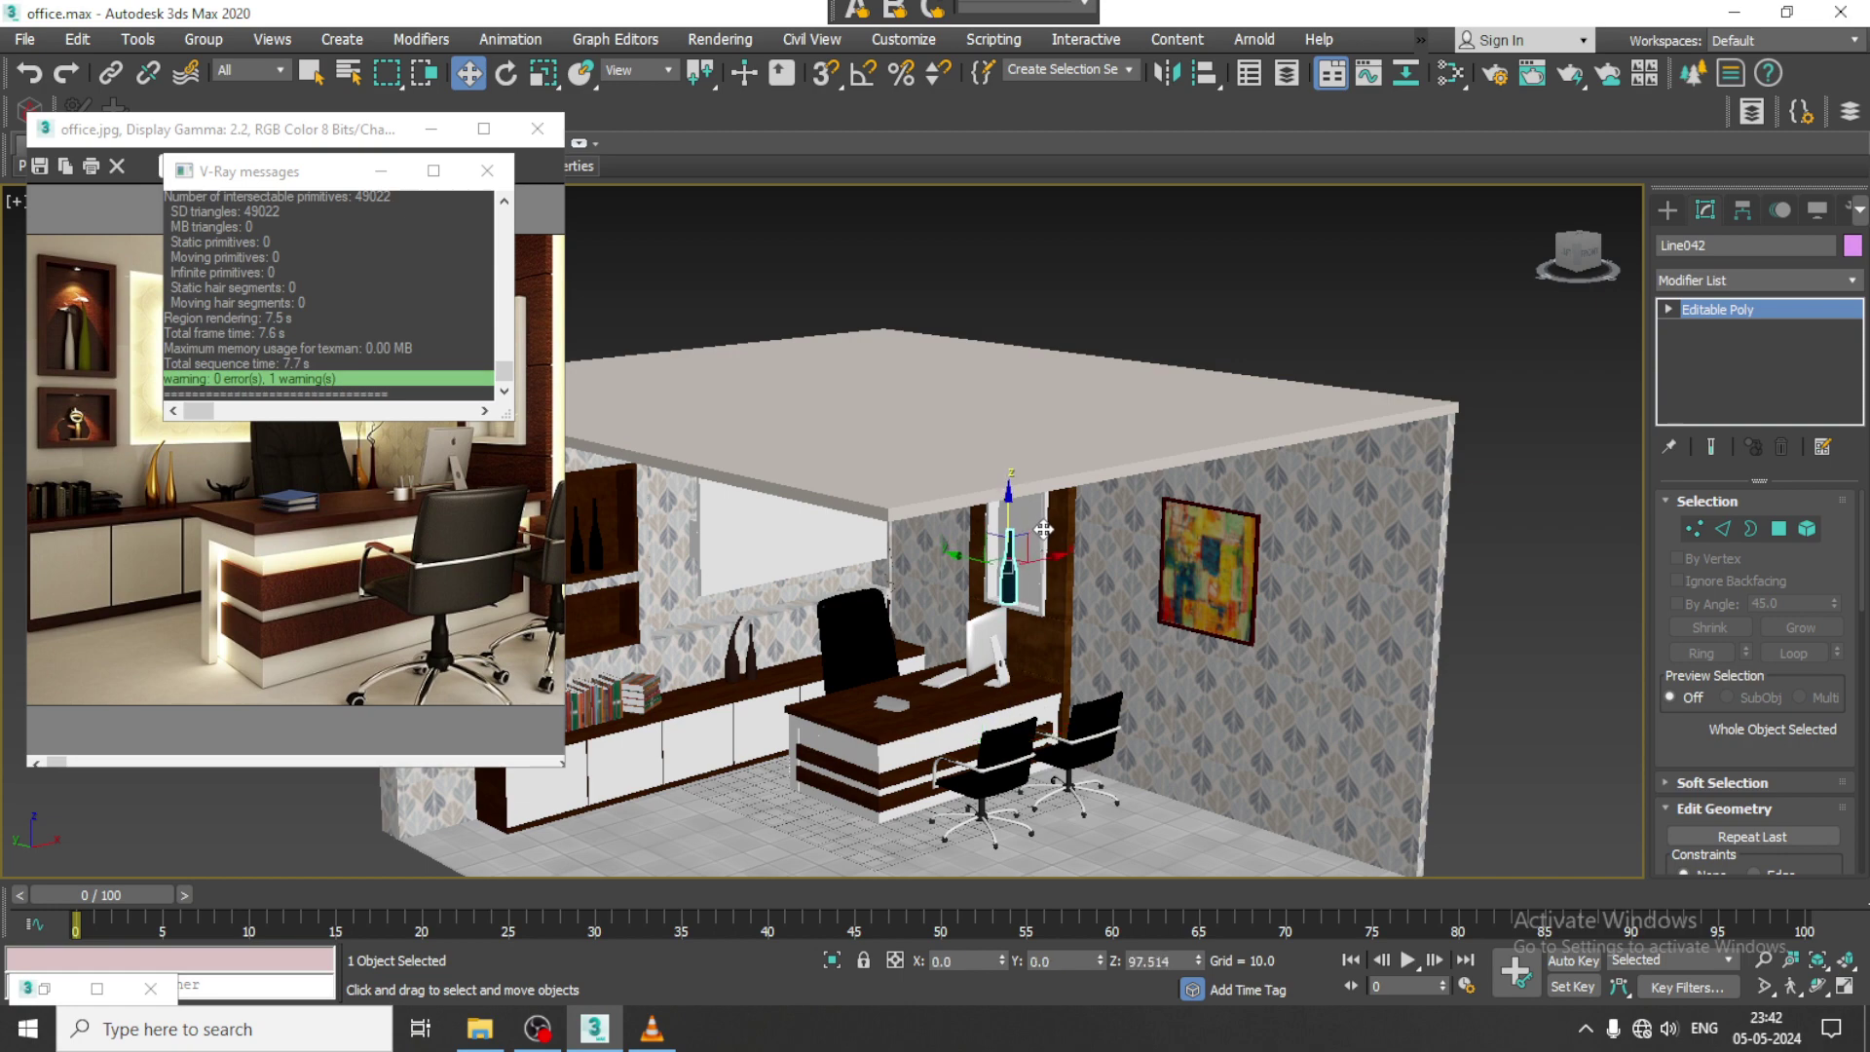
Step: Scale the copied bottle down uniformly so it fits inside the white wall niche
{"action": "scroll", "coordinate": [1042, 552], "scroll_direction": "up", "scroll_amount": 10}
{"action": "scroll", "coordinate": [1025, 572], "scroll_direction": "down", "scroll_amount": 2}
{"action": "middle_click_drag", "start_coordinate": [1034, 606], "coordinate": [935, 680], "text": "alt"}
{"action": "key", "text": "r"}
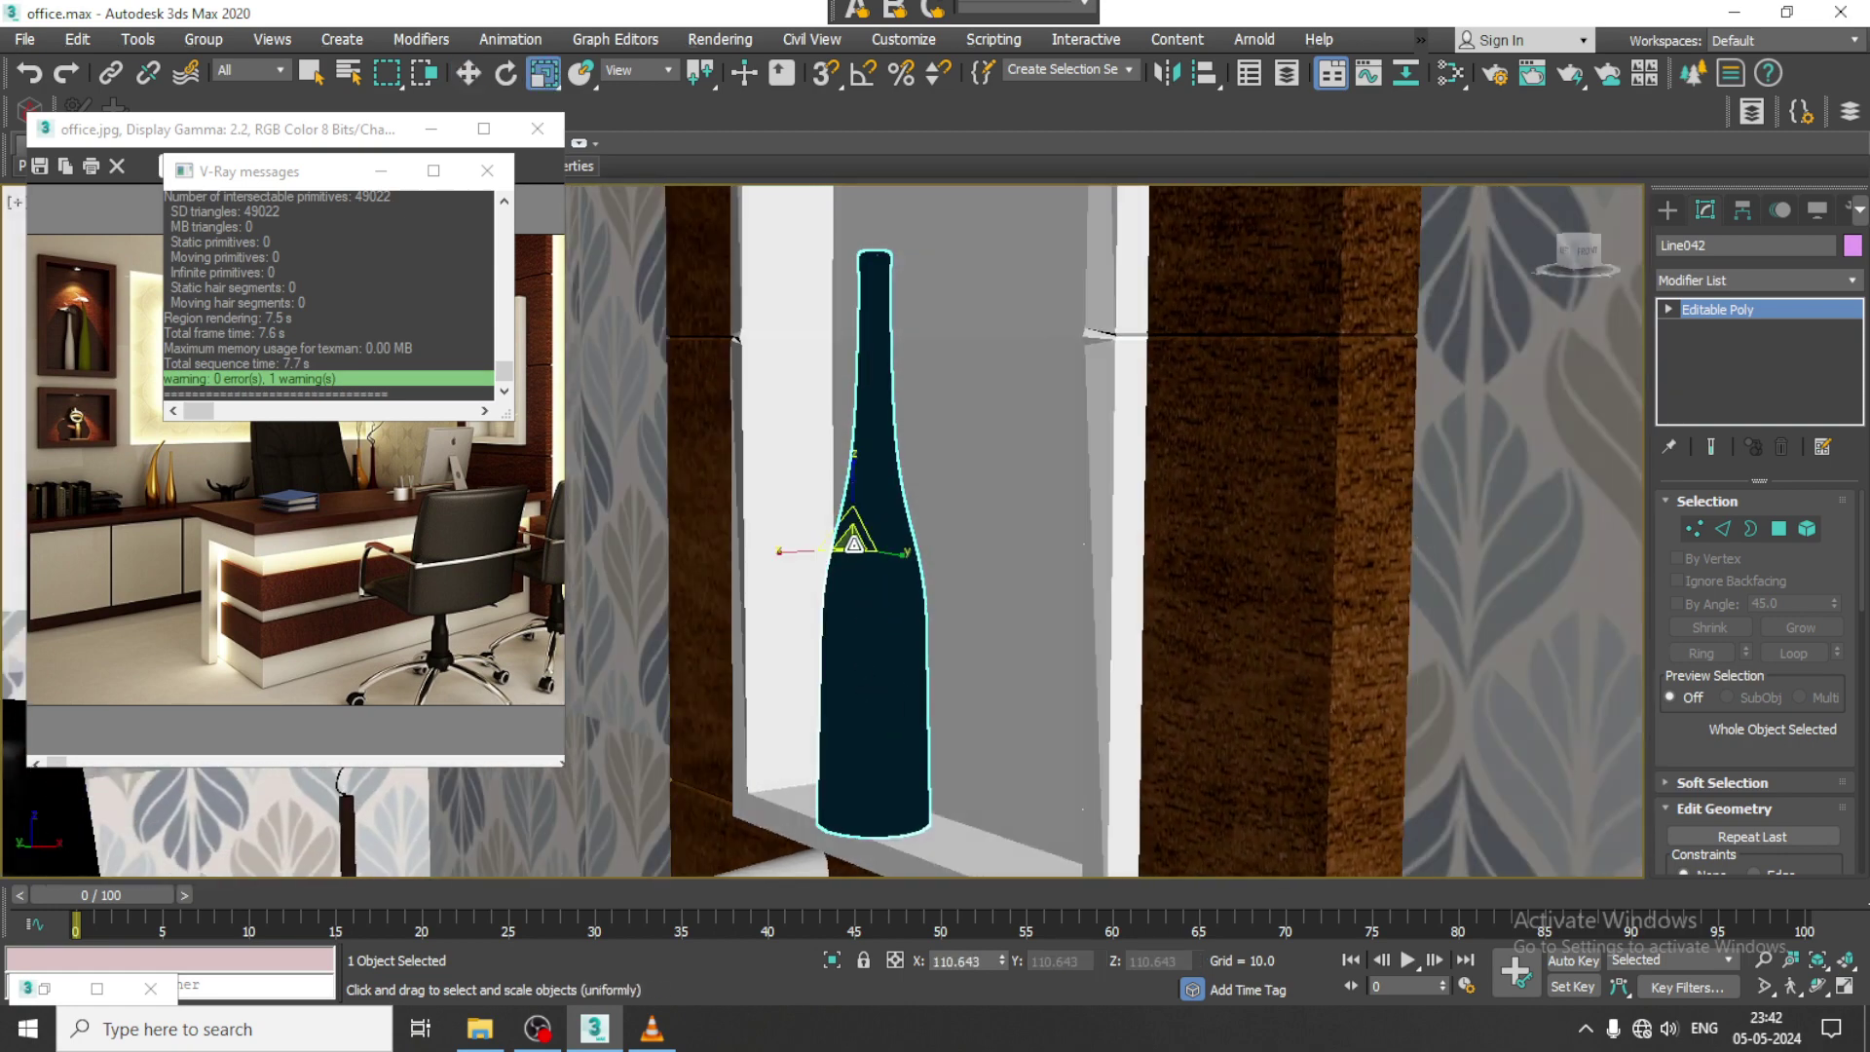
{"action": "left_click_drag", "start_coordinate": [853, 543], "coordinate": [851, 585]}
Step: Lower the bottle onto the niche's bottom ledge at Z 92.297 and shift it along X to 93.324
{"action": "key", "text": "w"}
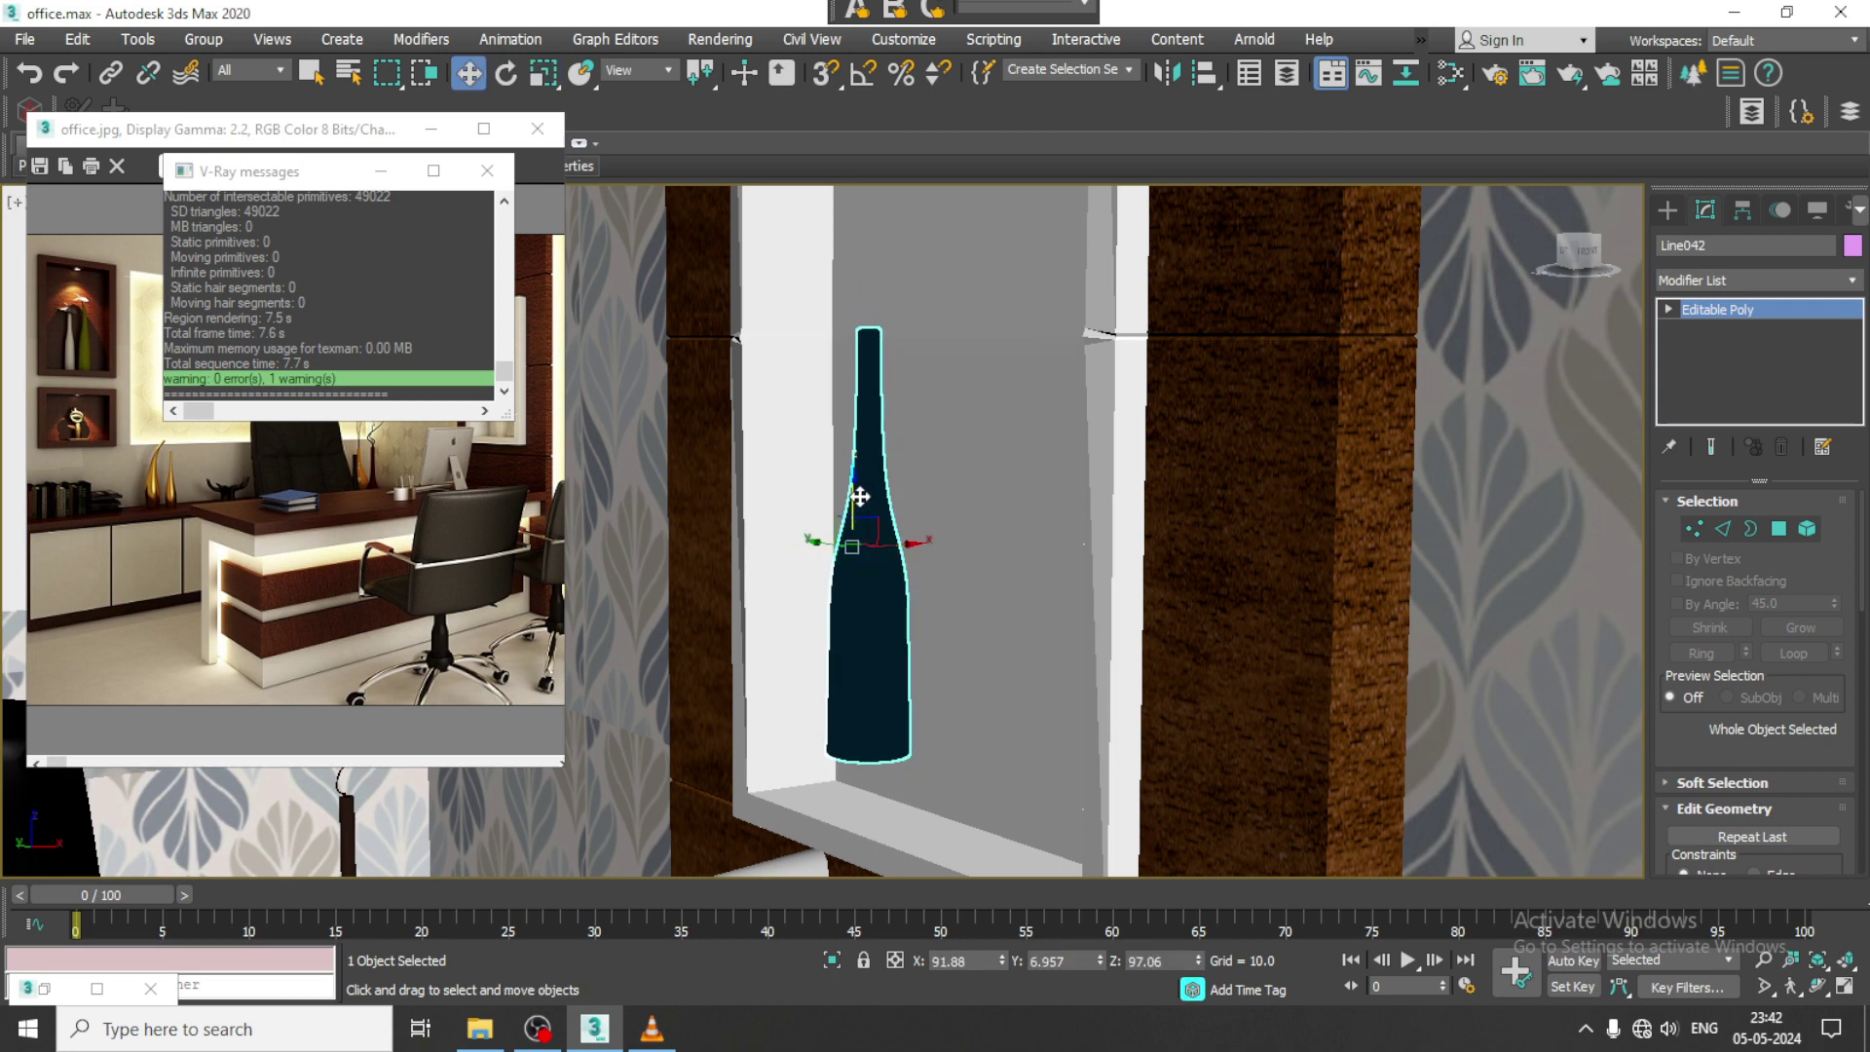
{"action": "left_click_drag", "start_coordinate": [877, 547], "coordinate": [881, 559]}
{"action": "middle_click_drag", "start_coordinate": [882, 560], "coordinate": [866, 564], "text": "alt"}
{"action": "left_click_drag", "start_coordinate": [914, 616], "coordinate": [919, 615]}
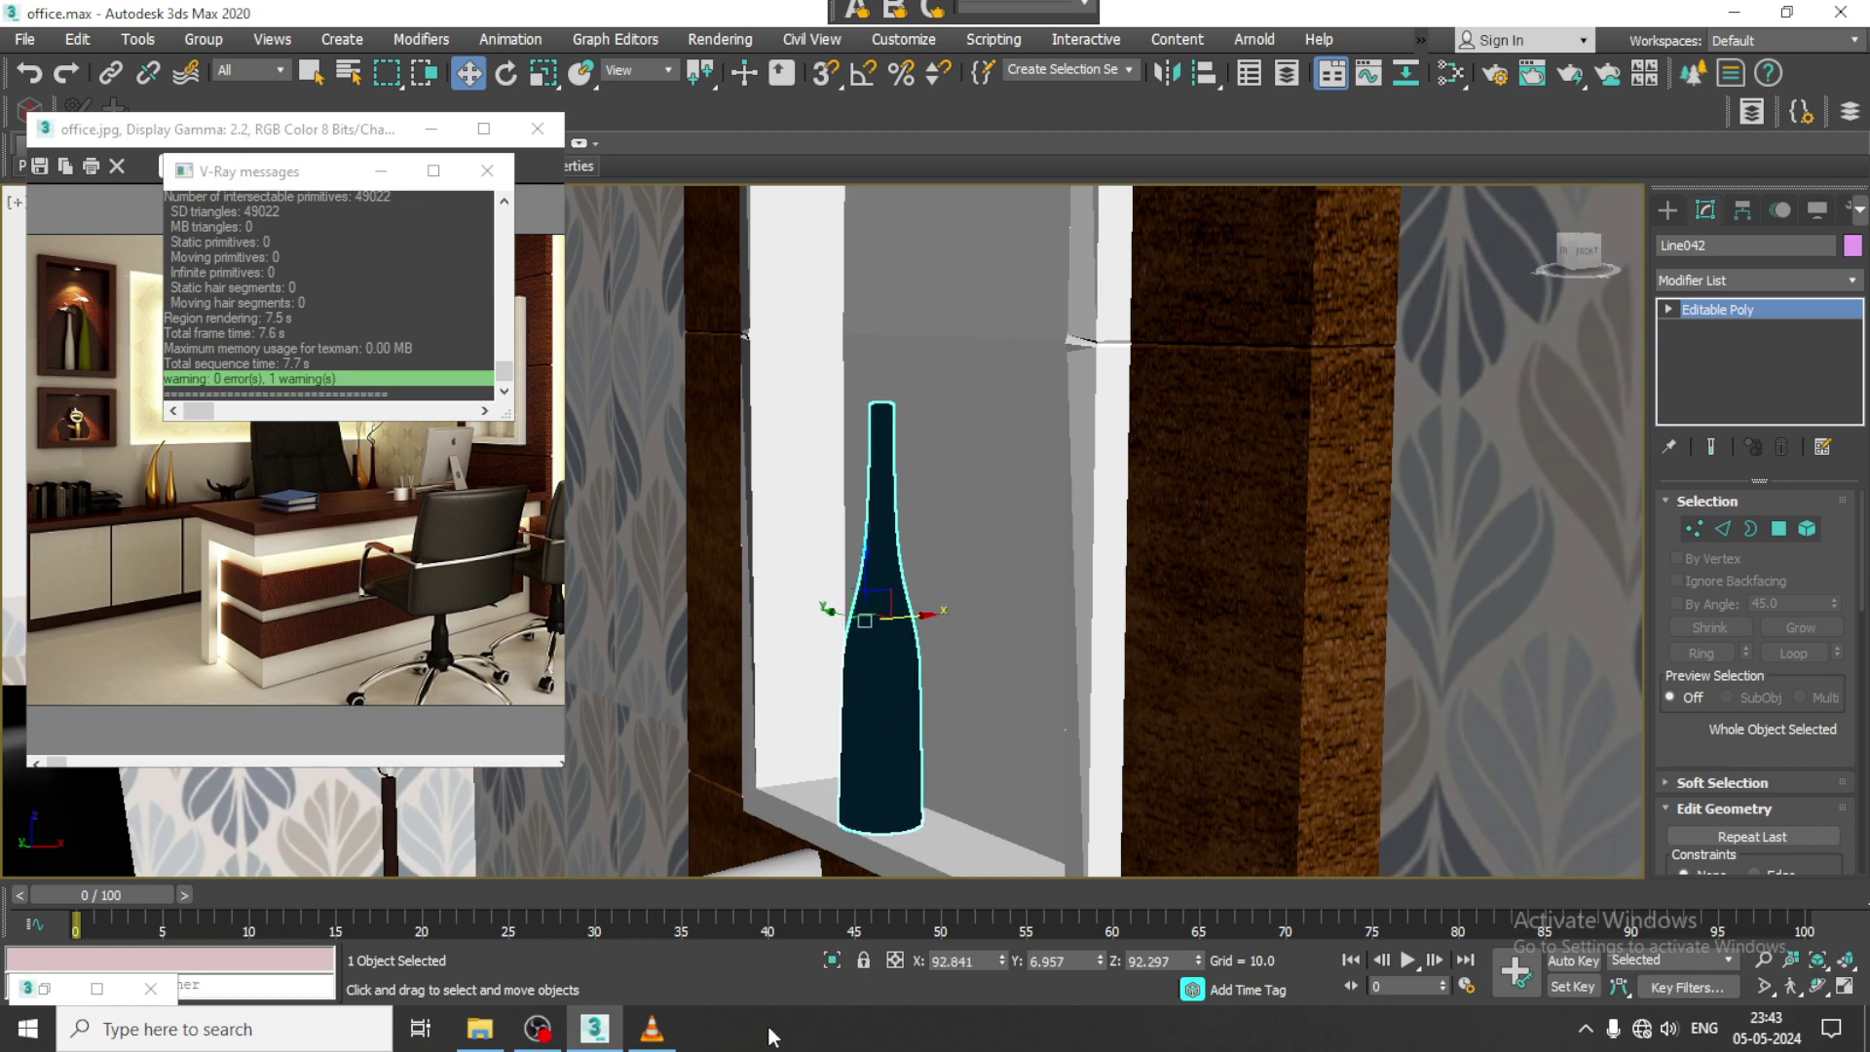
{"action": "left_click", "coordinate": [538, 1028]}
{"action": "left_click", "coordinate": [553, 1038]}
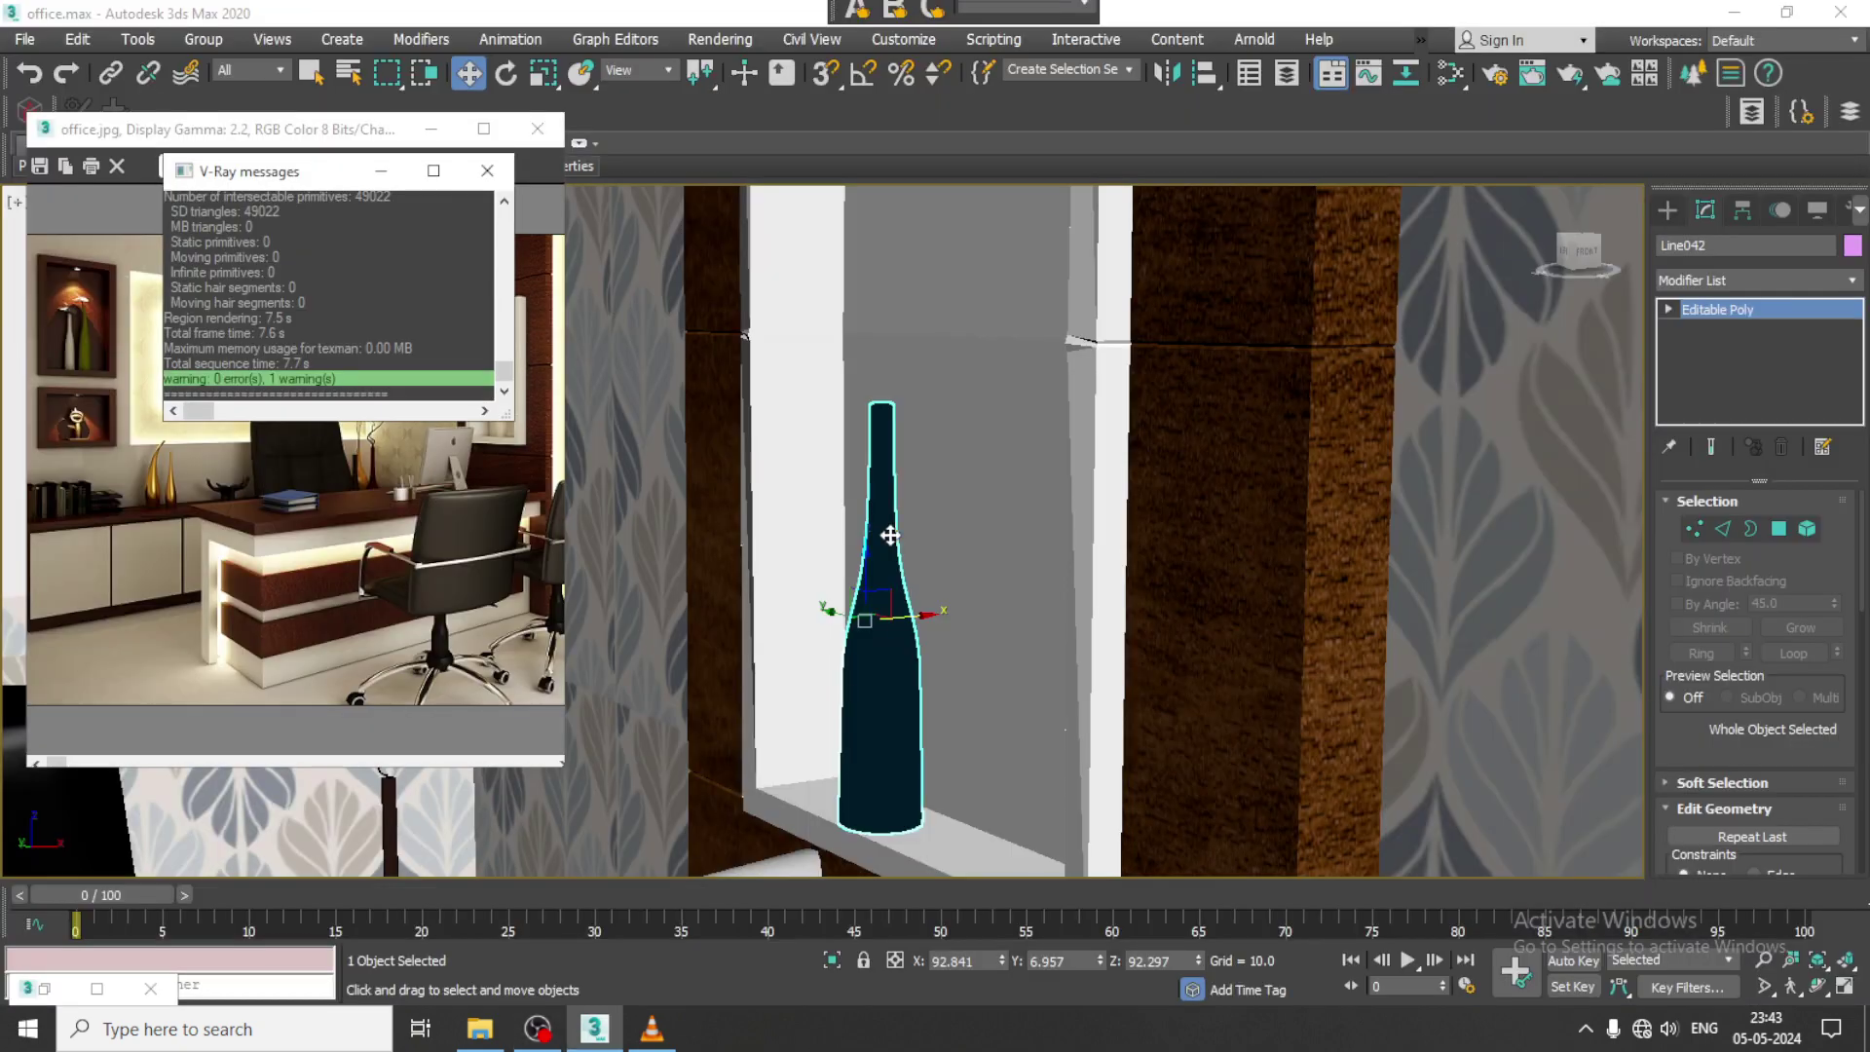
{"action": "middle_click_drag", "start_coordinate": [889, 535], "coordinate": [876, 645], "text": "alt"}
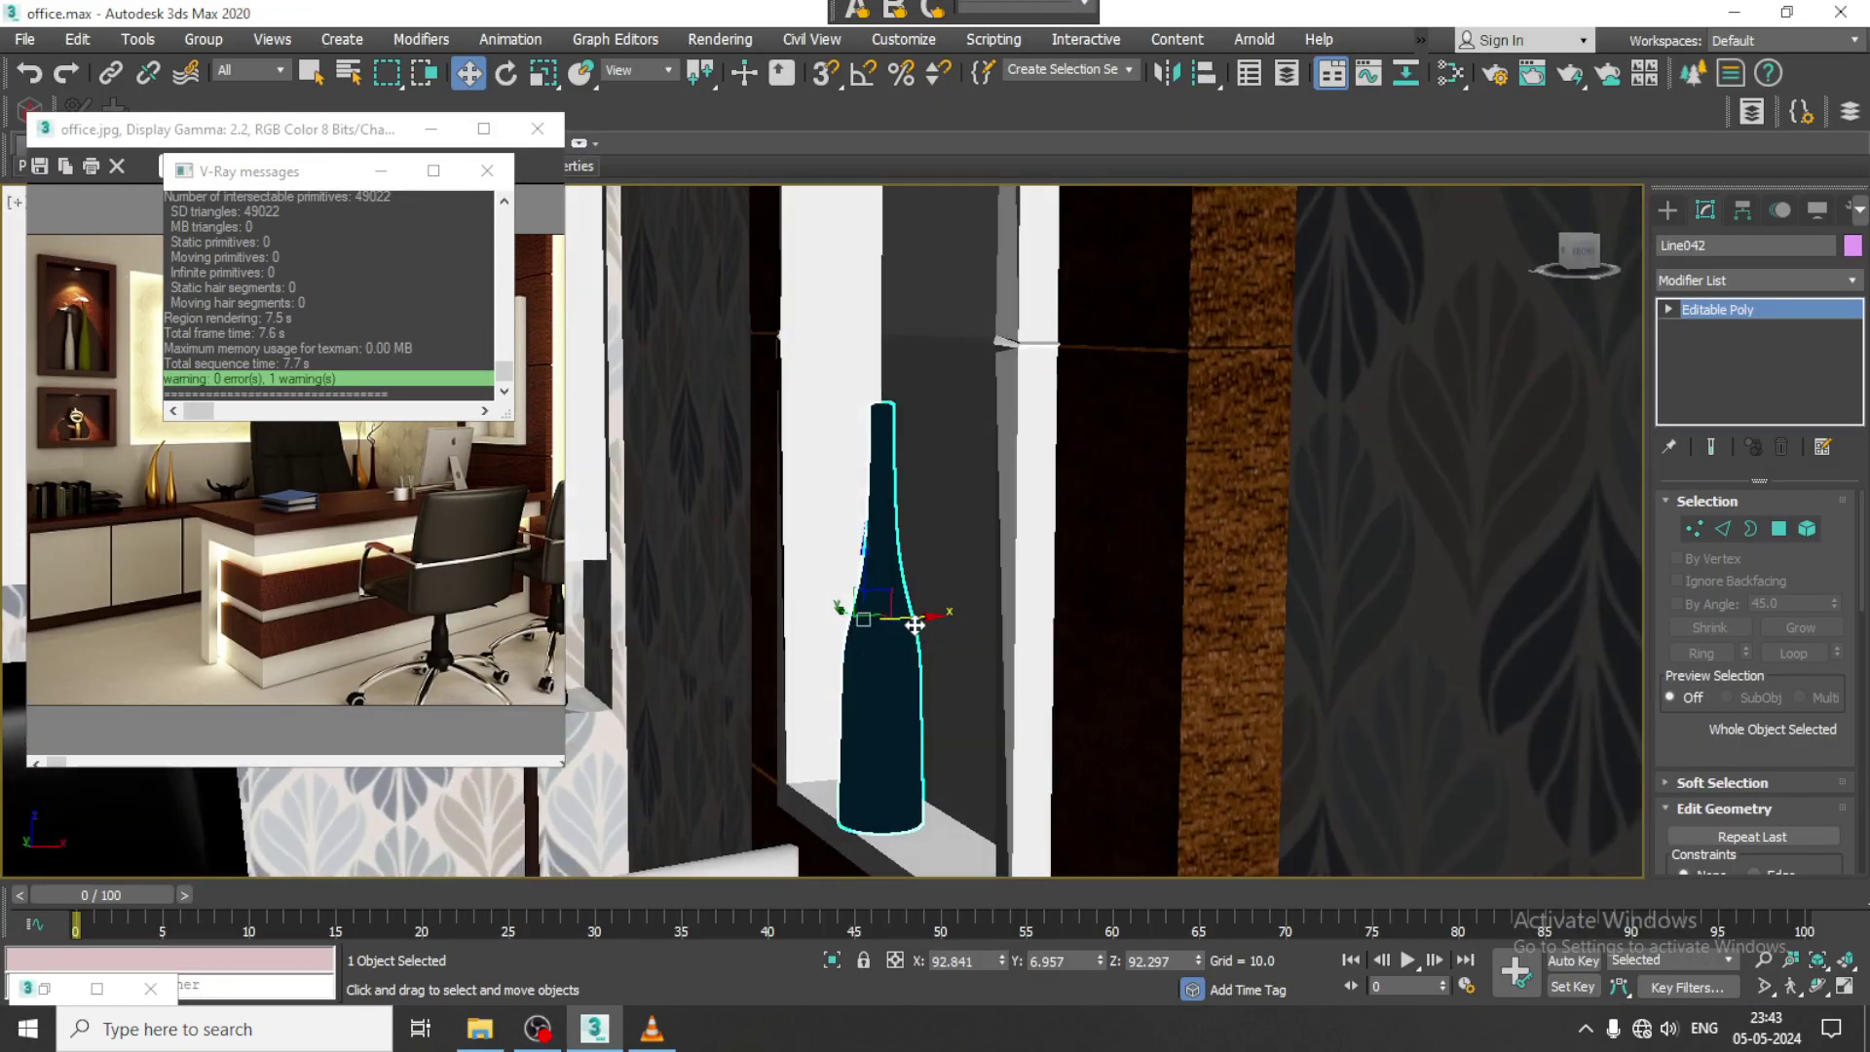
{"action": "left_click_drag", "start_coordinate": [915, 619], "coordinate": [925, 621]}
Step: Select the upper book of the stack on the desk
{"action": "scroll", "coordinate": [931, 623], "scroll_direction": "down", "scroll_amount": 5}
{"action": "middle_click_drag", "start_coordinate": [965, 638], "coordinate": [1091, 619]}
{"action": "middle_click_drag", "start_coordinate": [1091, 619], "coordinate": [1117, 586], "text": "alt"}
{"action": "scroll", "coordinate": [1140, 606], "scroll_direction": "down", "scroll_amount": 6}
{"action": "scroll", "coordinate": [1117, 585], "scroll_direction": "up", "scroll_amount": 5}
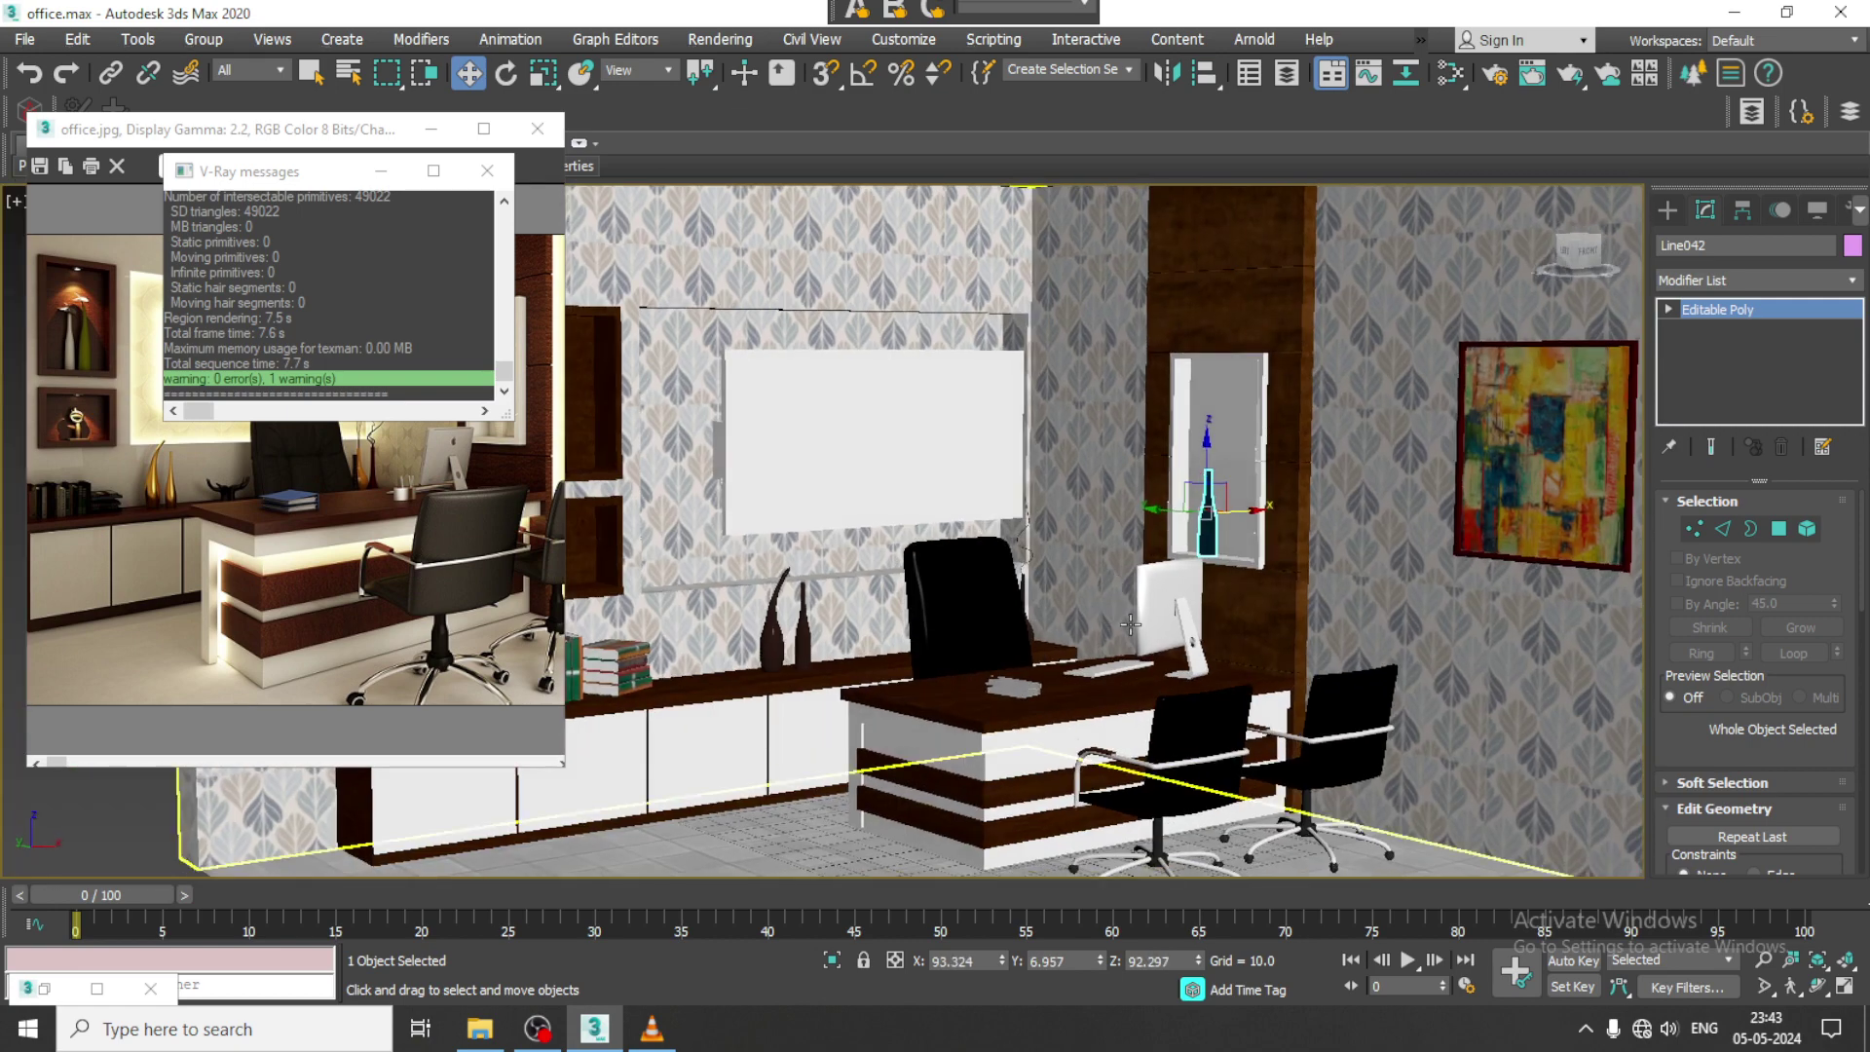
{"action": "scroll", "coordinate": [1013, 672], "scroll_direction": "up", "scroll_amount": 8}
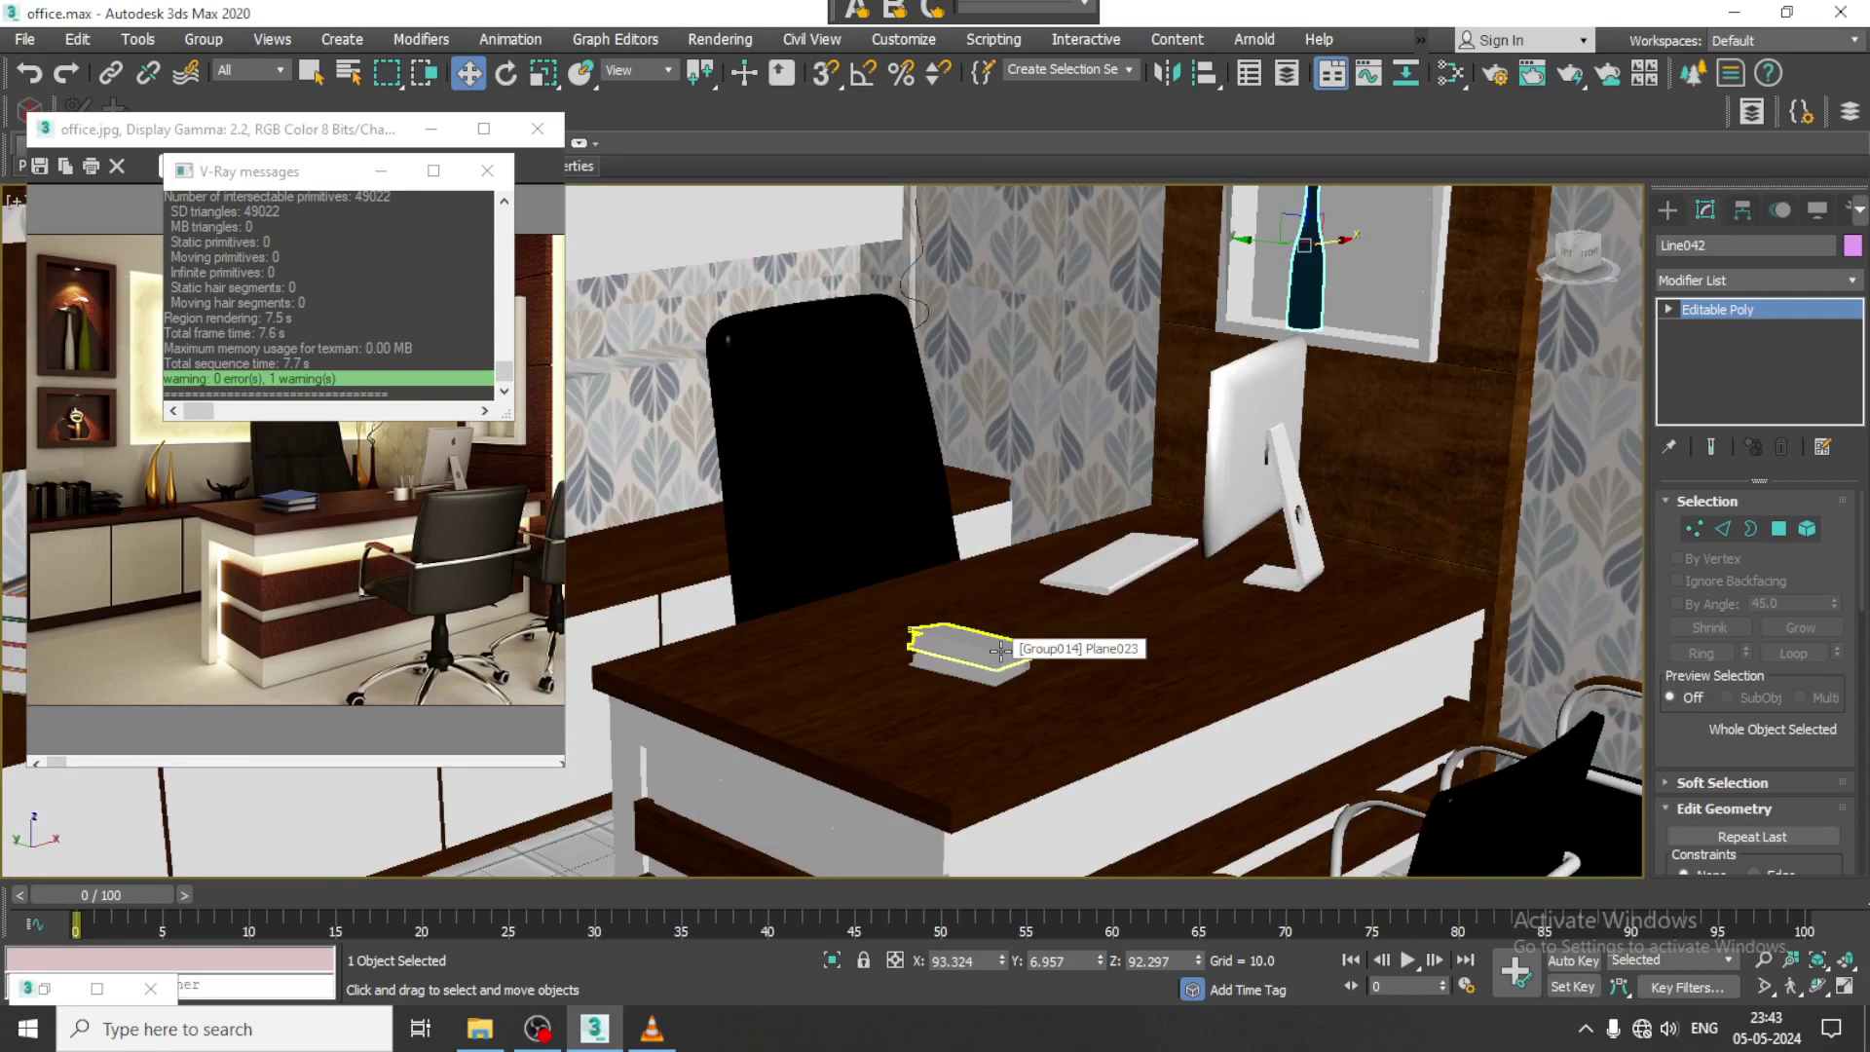
{"action": "scroll", "coordinate": [994, 648], "scroll_direction": "up", "scroll_amount": 3}
{"action": "left_click", "coordinate": [969, 638]}
{"action": "scroll", "coordinate": [969, 642], "scroll_direction": "up", "scroll_amount": 3}
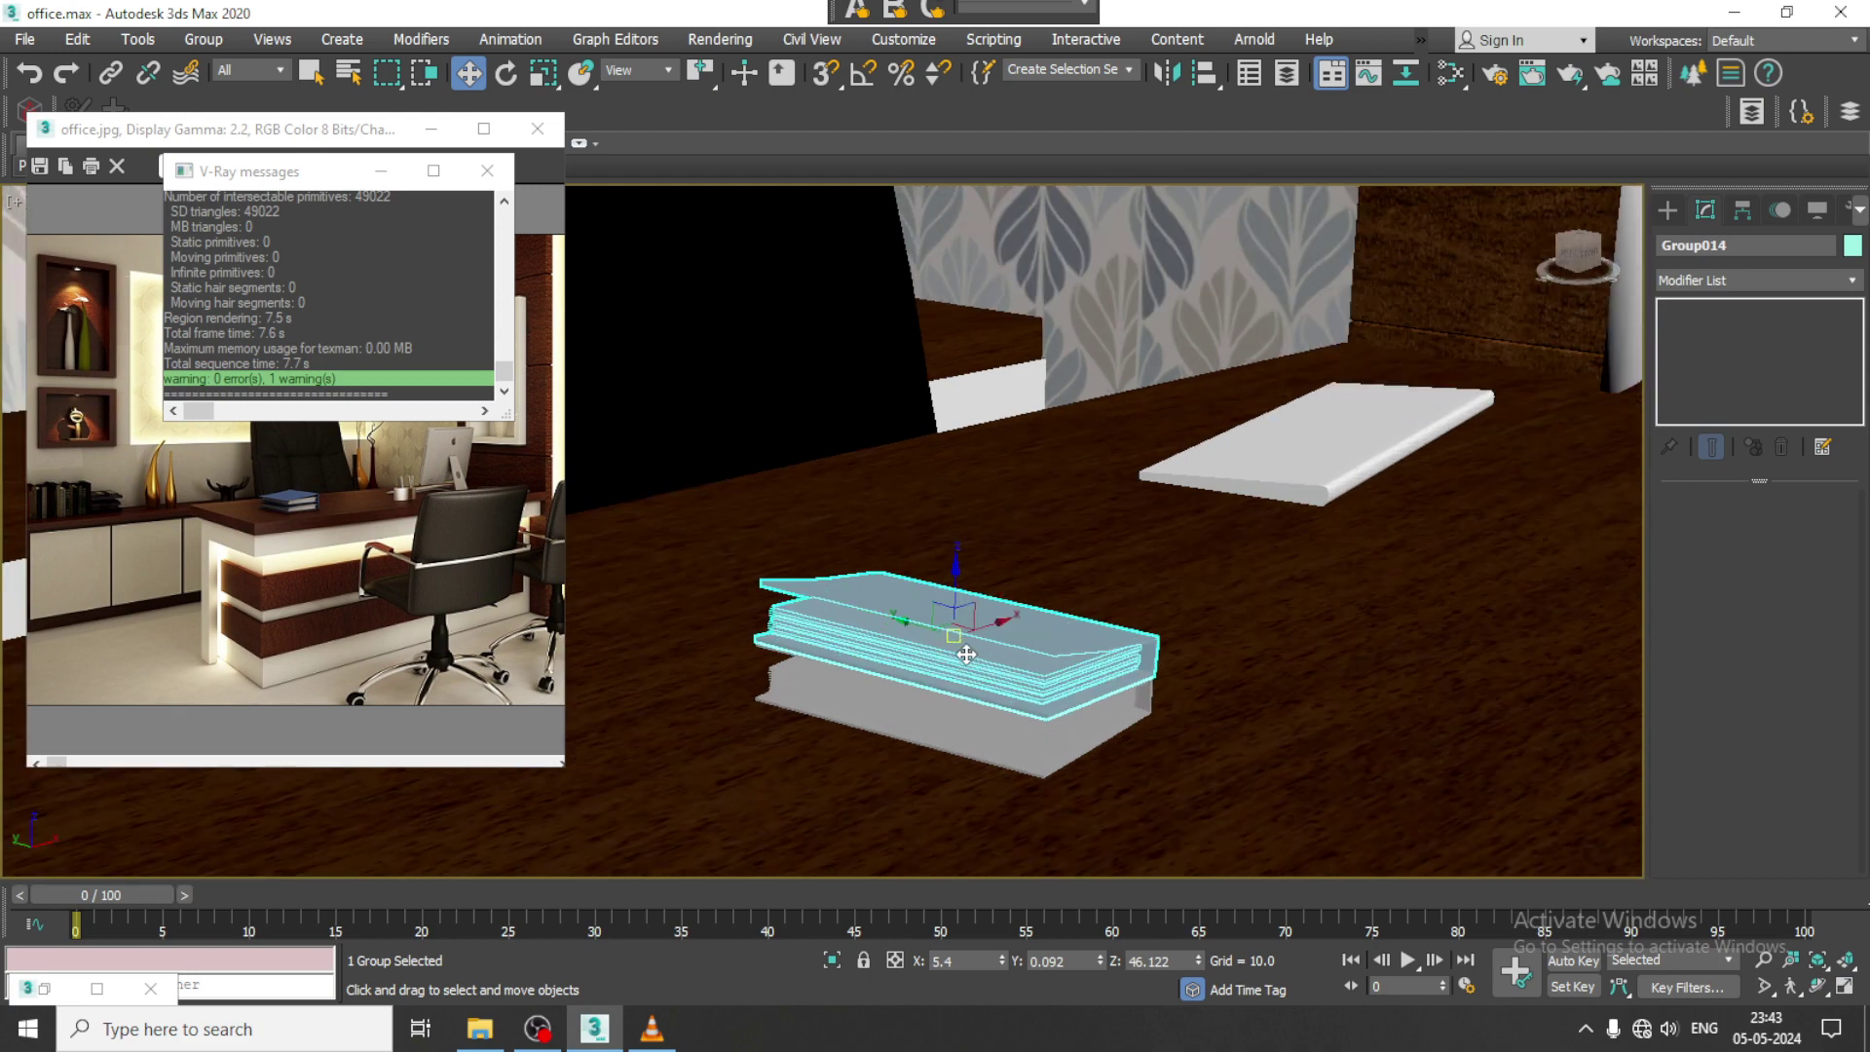
Step: Ungroup both books stacked on the desk and select their two covers
{"action": "left_click", "coordinate": [988, 721], "text": "ctrl"}
{"action": "left_click", "coordinate": [204, 39]}
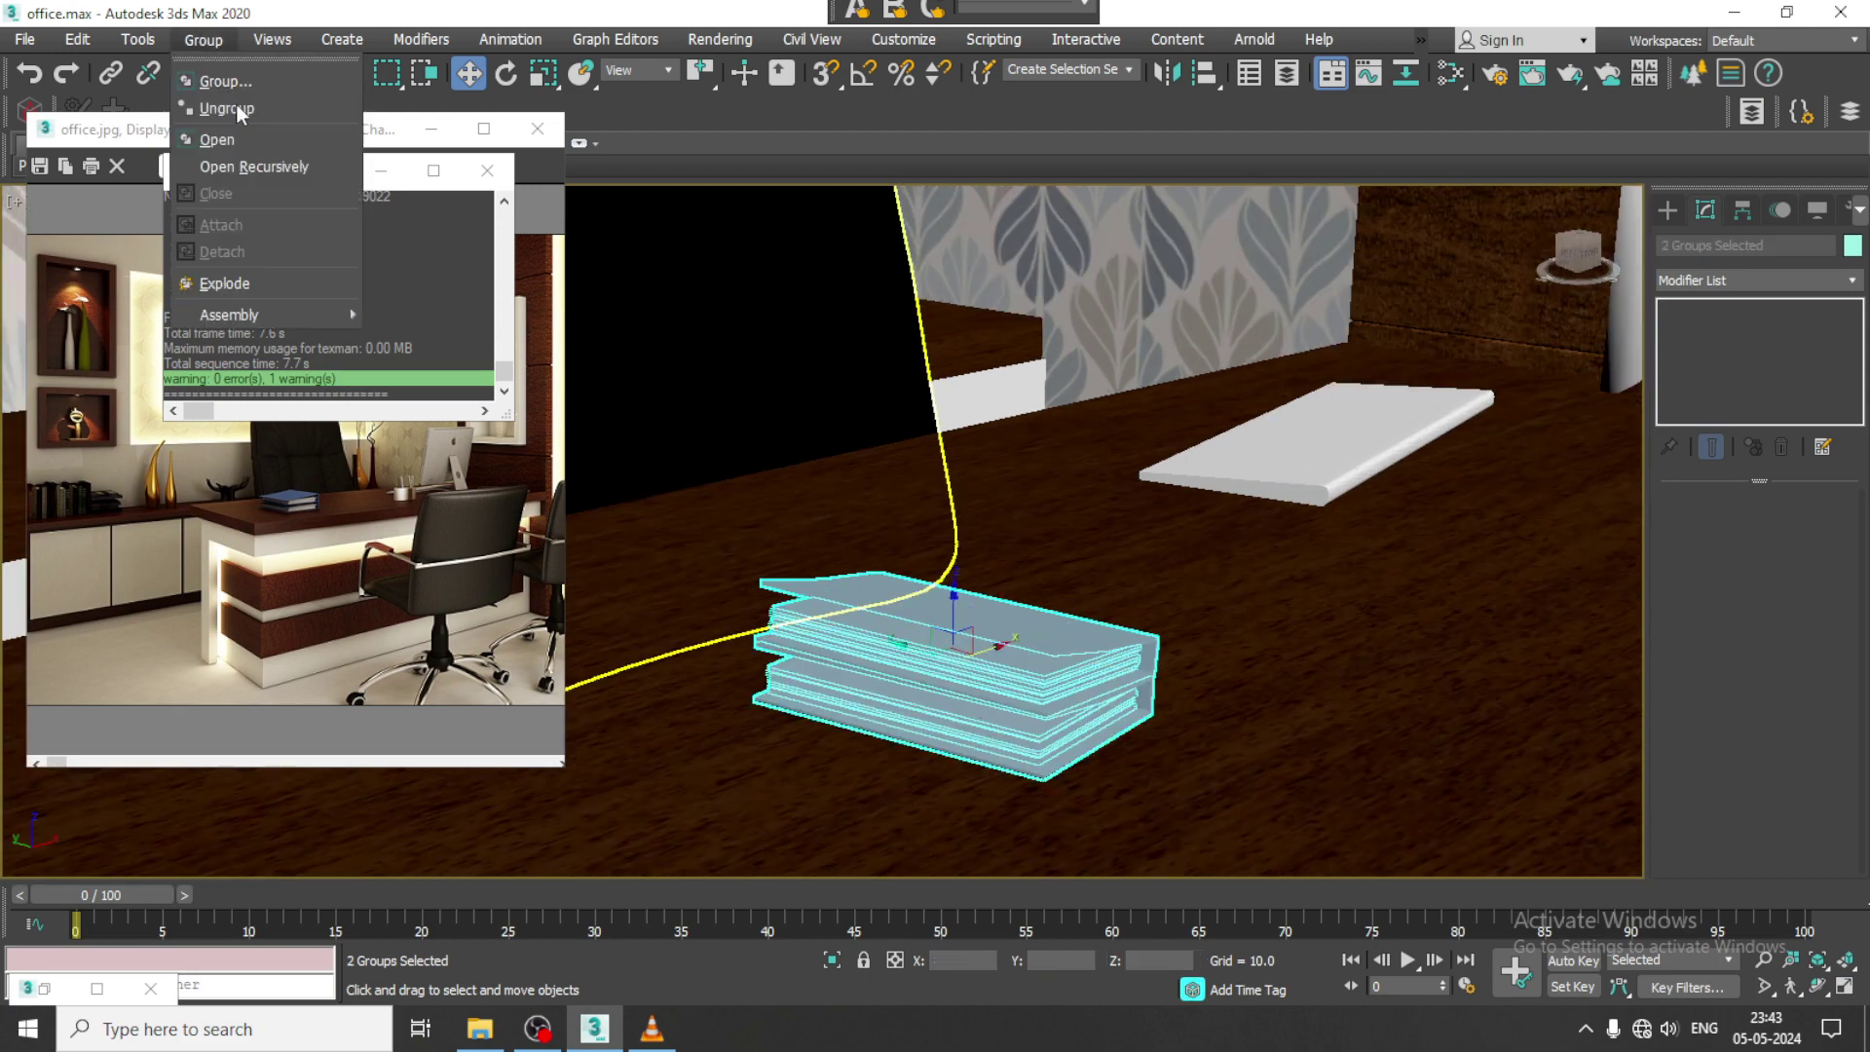
{"action": "left_click", "coordinate": [226, 108]}
{"action": "left_click", "coordinate": [1055, 658]}
{"action": "scroll", "coordinate": [1055, 659], "scroll_direction": "up", "scroll_amount": 2}
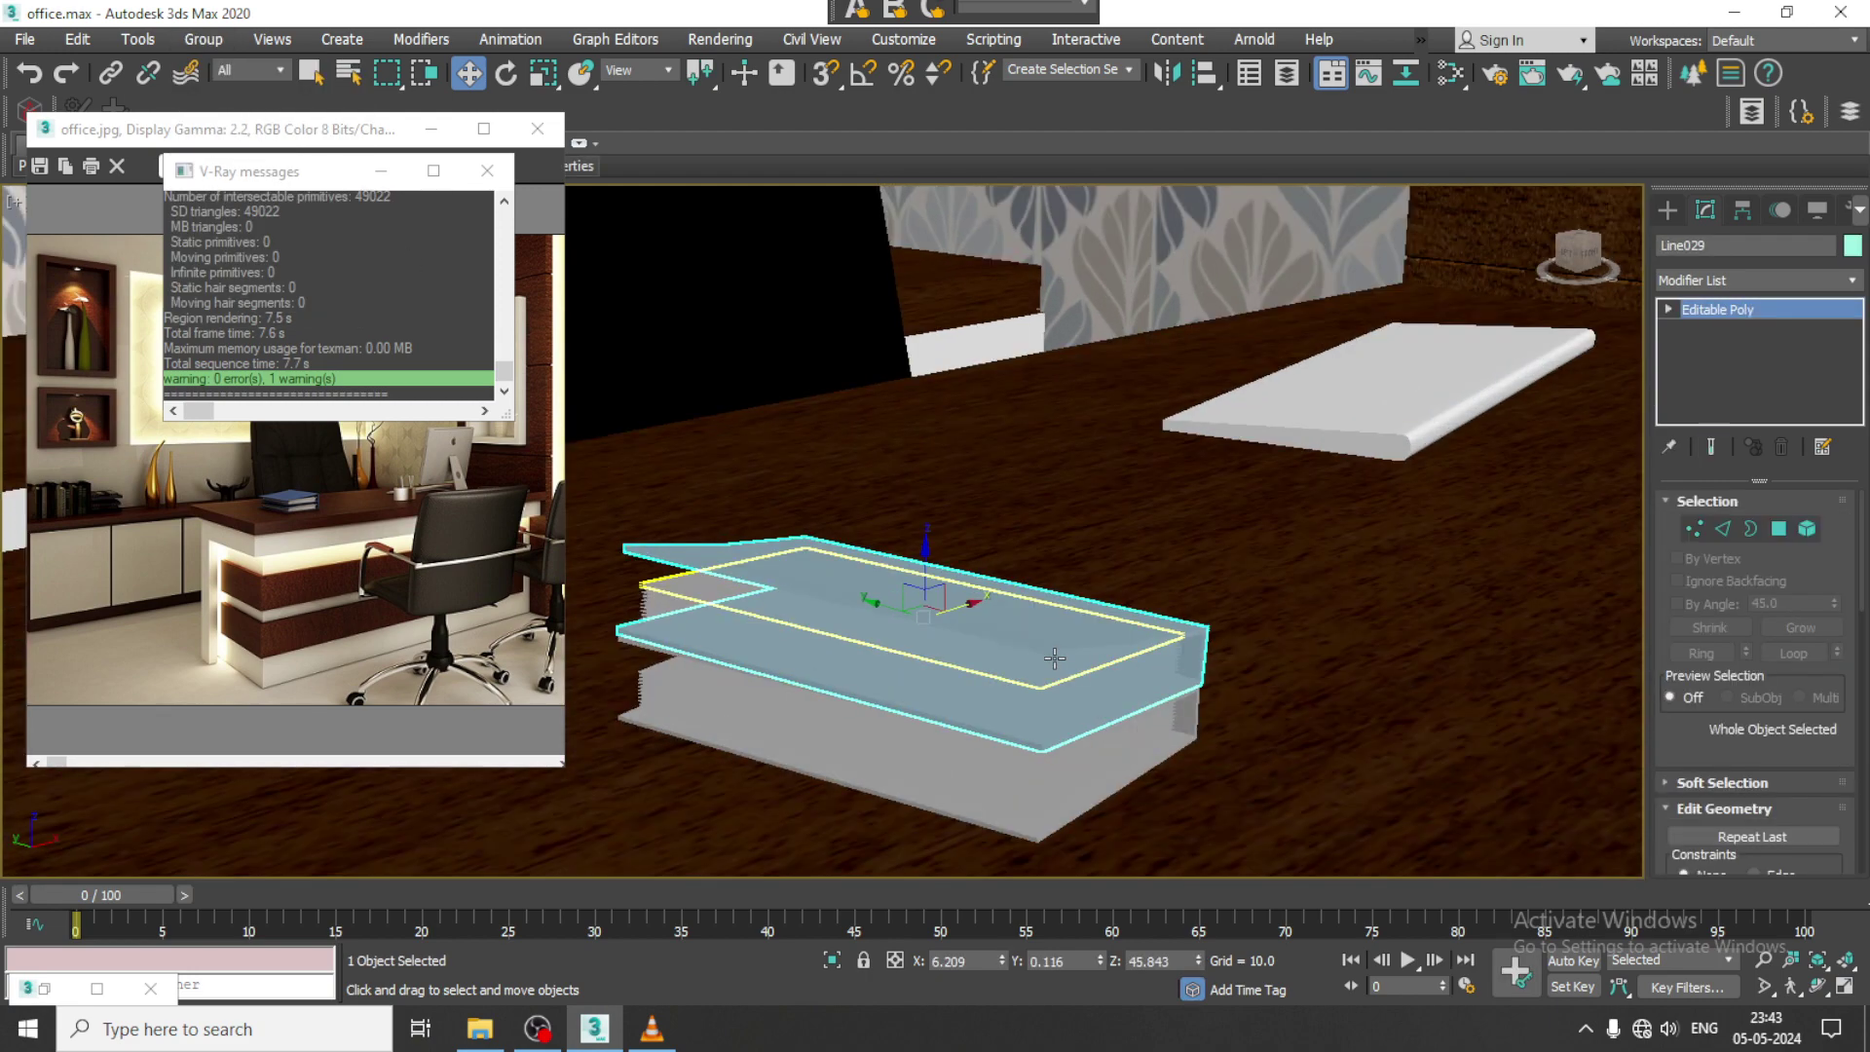
{"action": "left_click", "coordinate": [1057, 818], "text": "ctrl"}
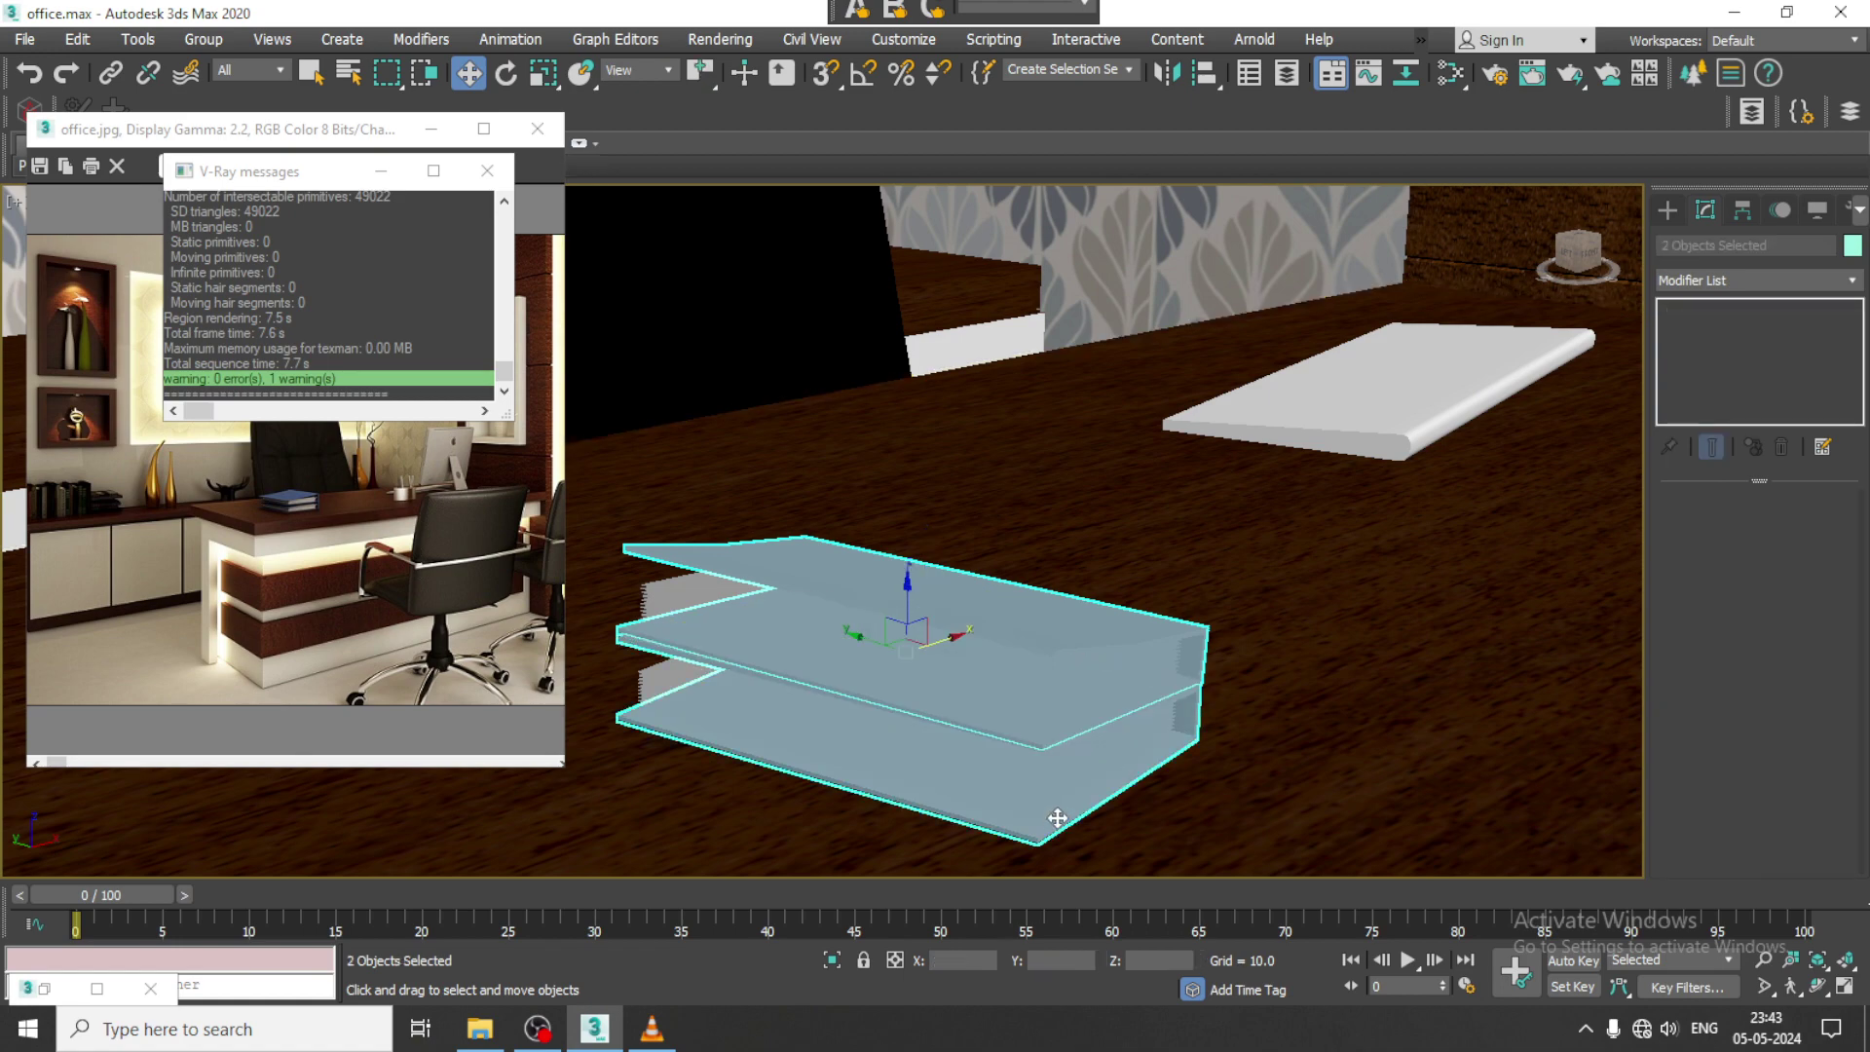
Step: Create a VRayMtl with its diffuse colour sampled from the blue books in the reference image and assign it to both covers
{"action": "key", "text": "m"}
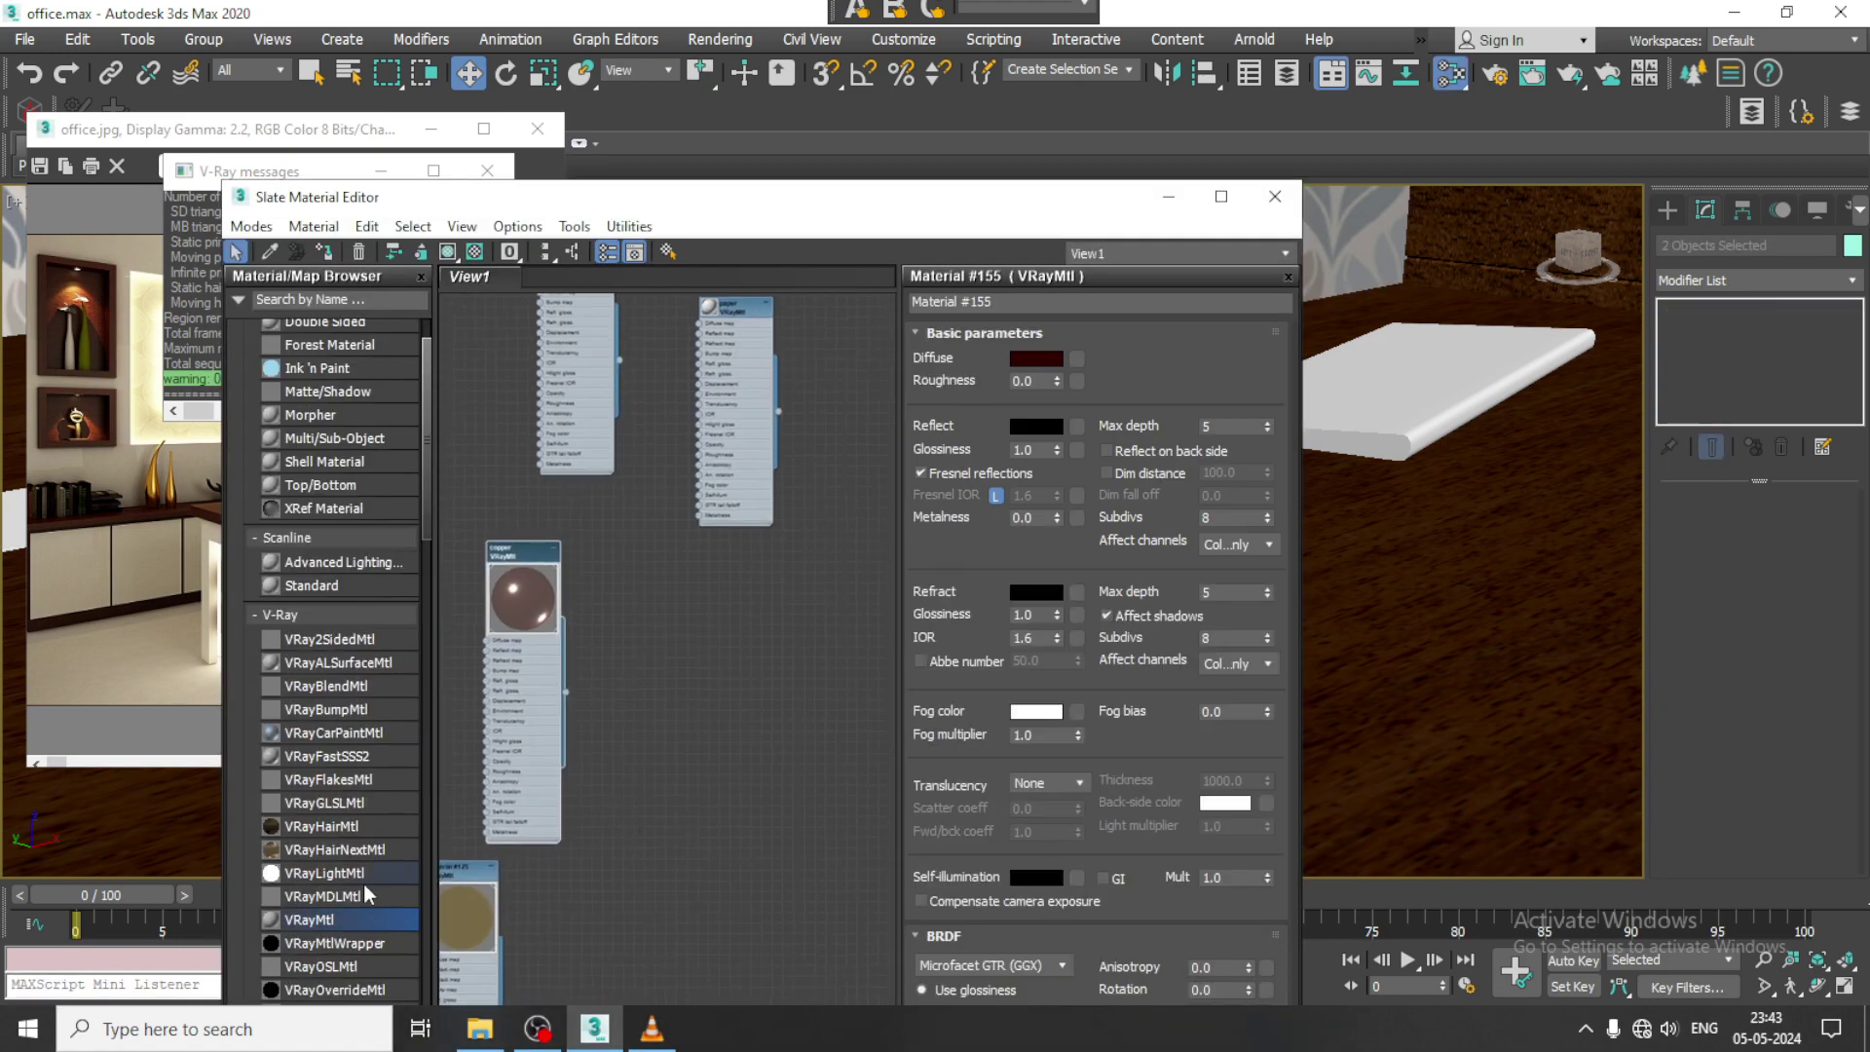
{"action": "left_click_drag", "start_coordinate": [710, 620], "coordinate": [710, 614]}
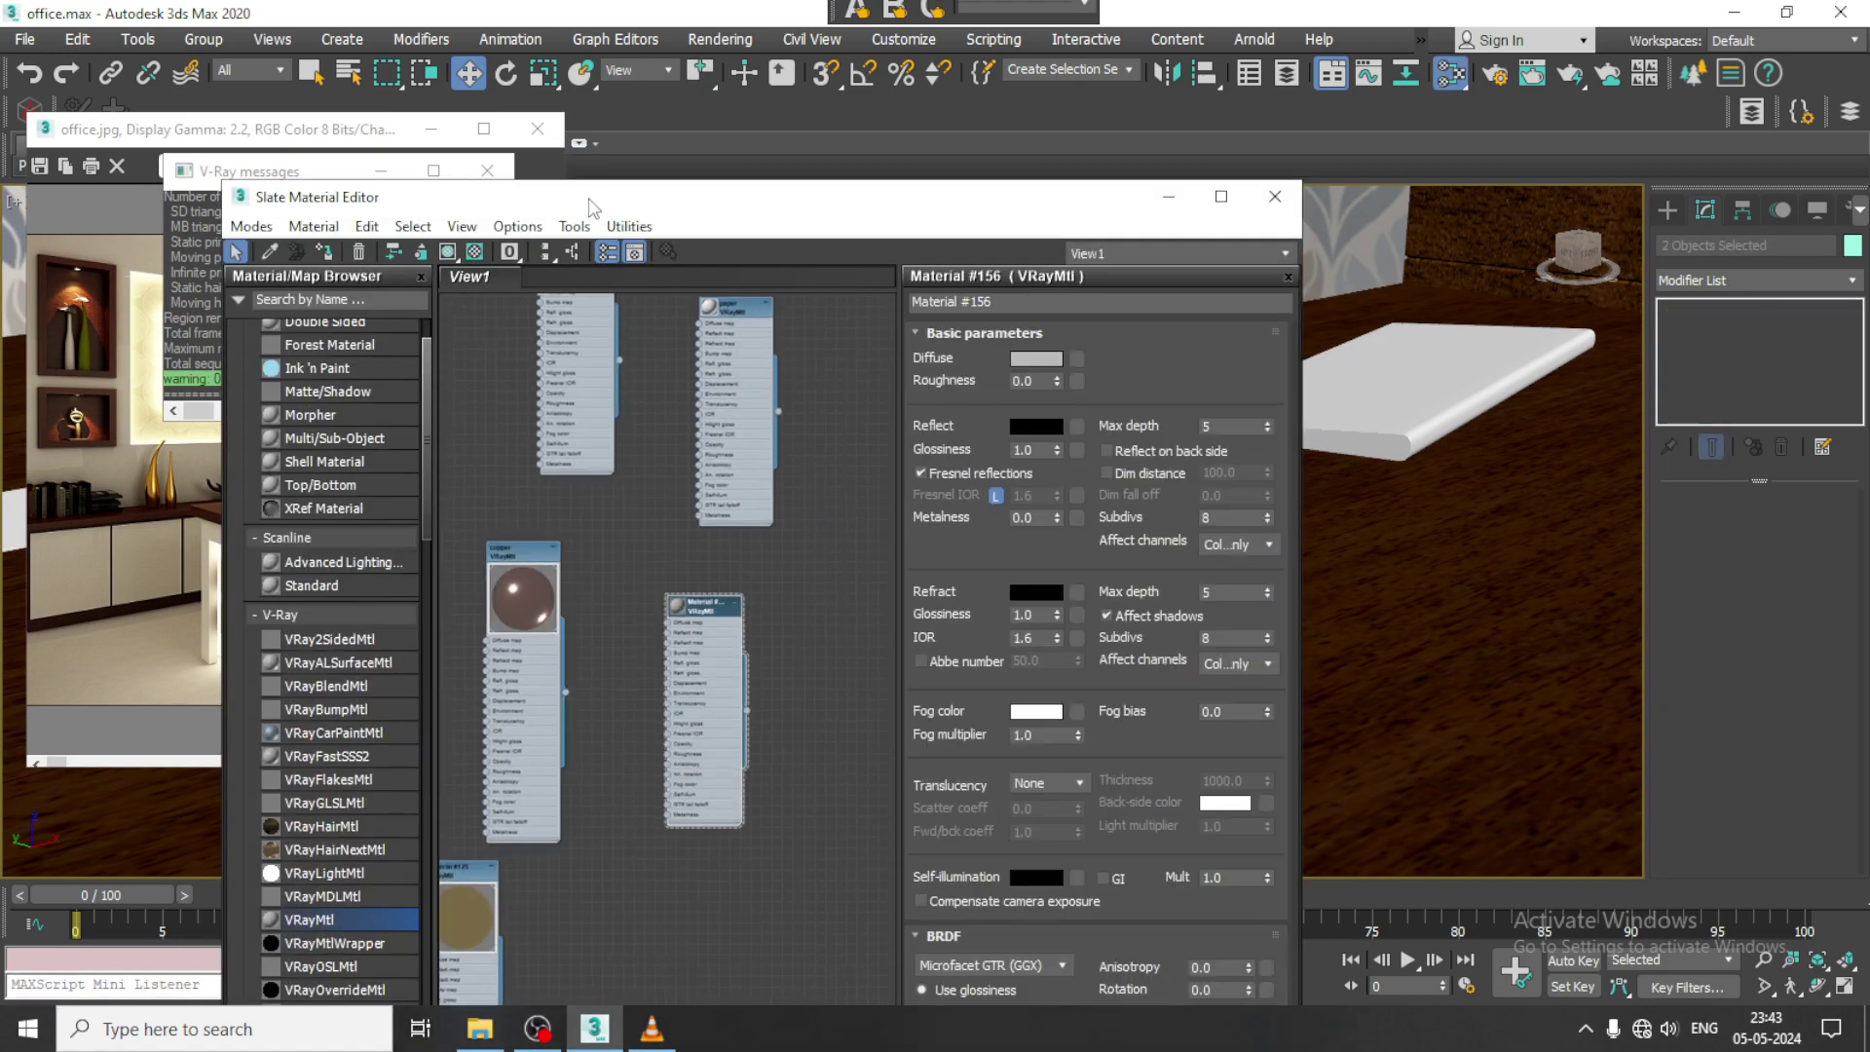
{"action": "left_click_drag", "start_coordinate": [593, 203], "coordinate": [1036, 208]}
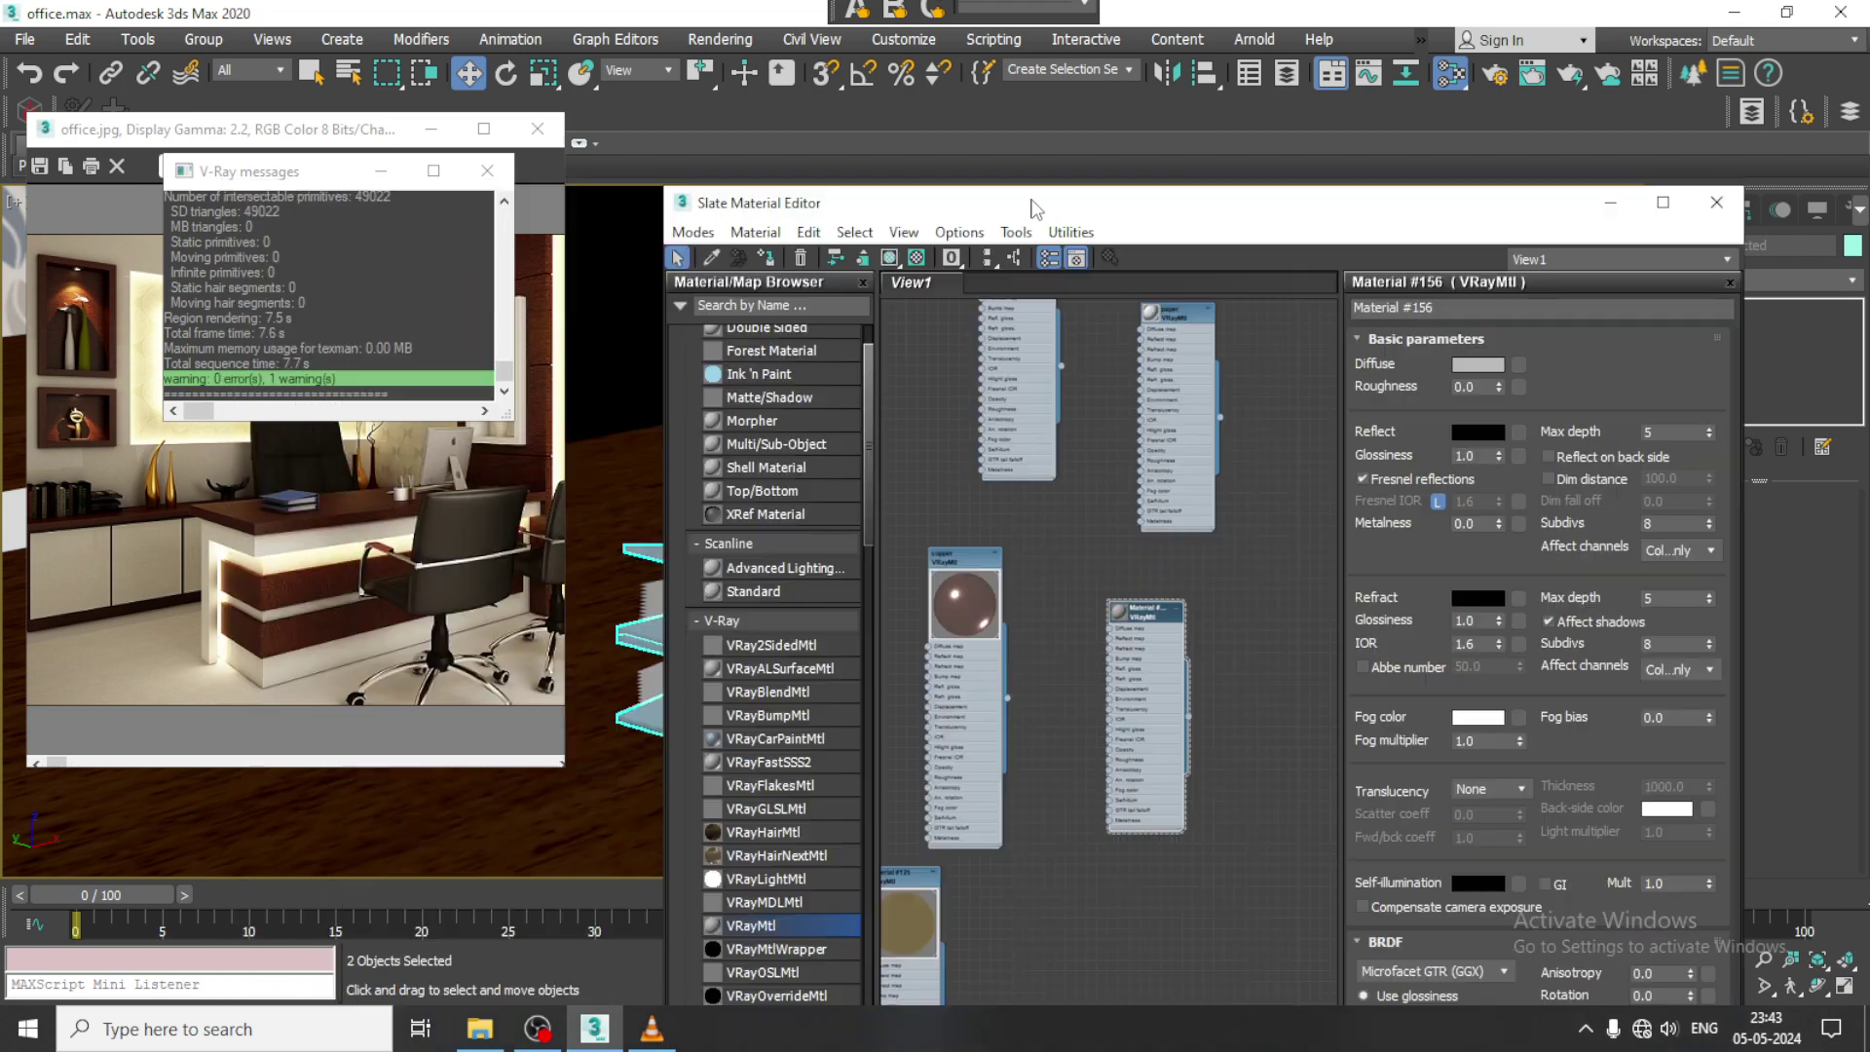
{"action": "double_click", "coordinate": [1118, 614]}
{"action": "left_click", "coordinate": [1478, 365]}
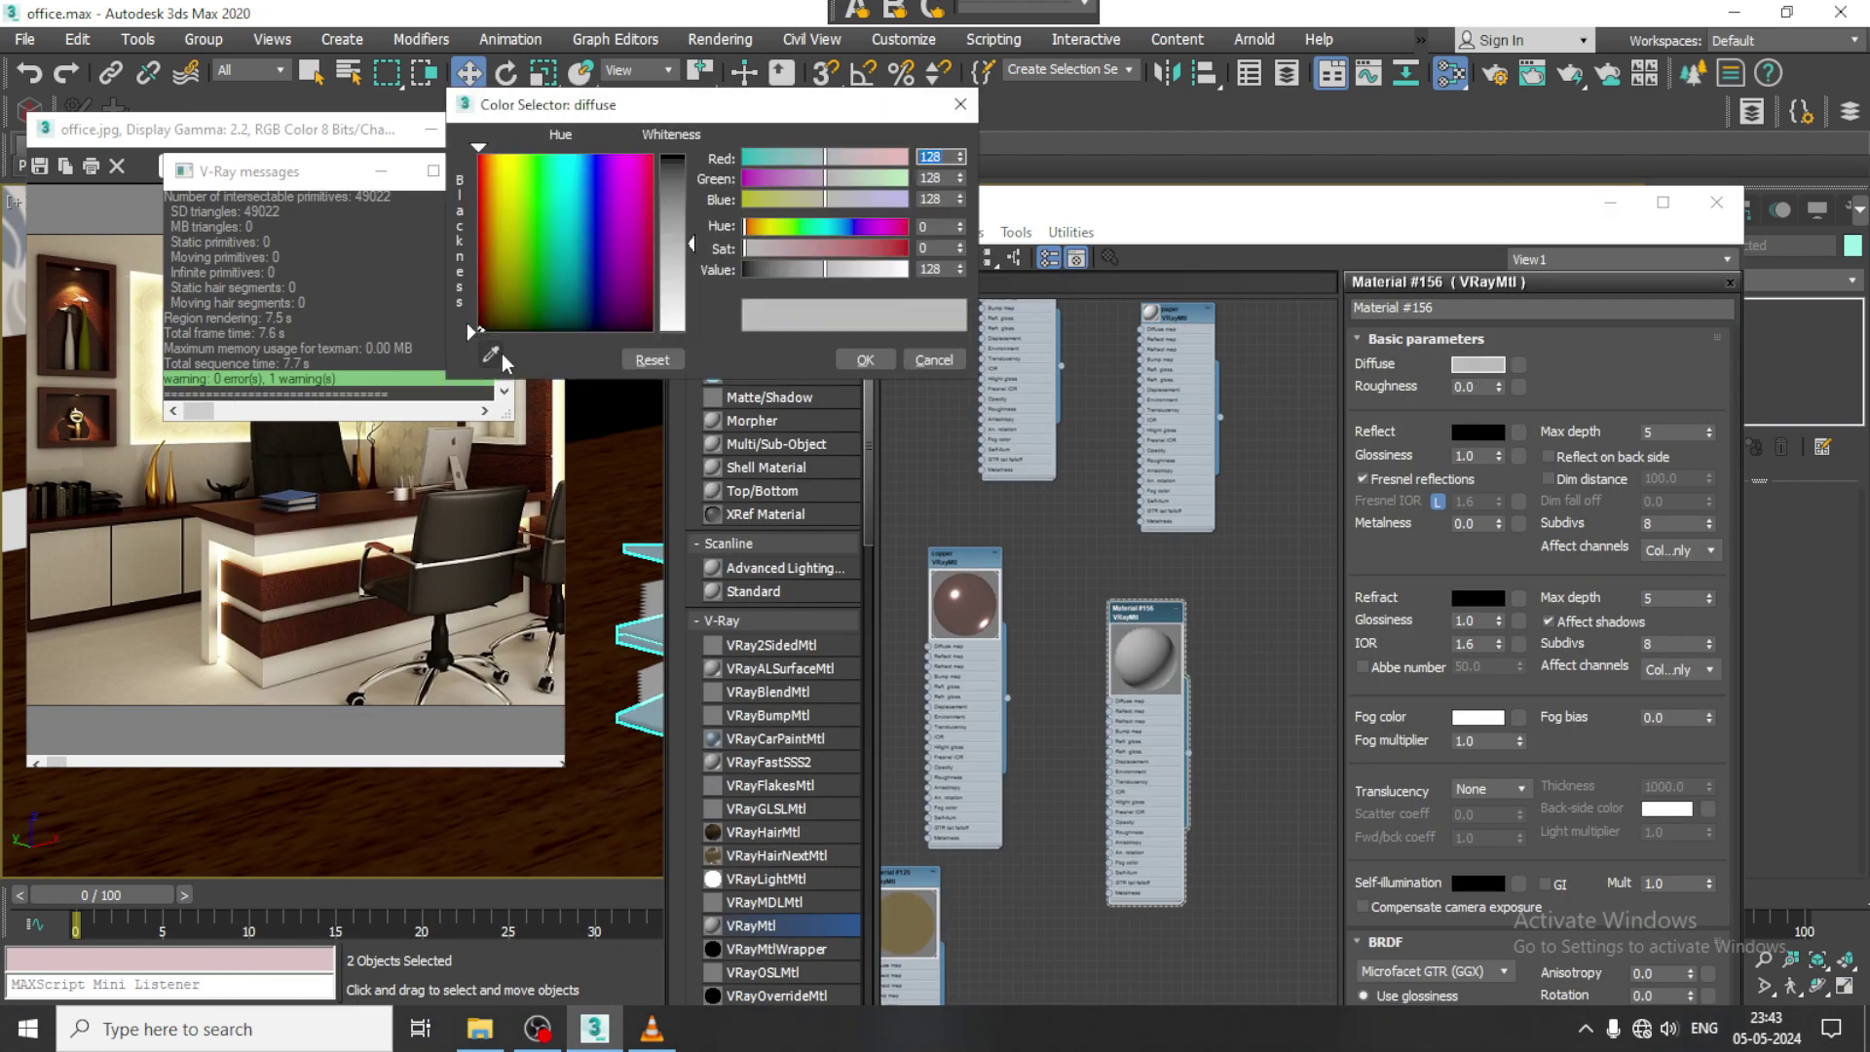
{"action": "left_click", "coordinate": [491, 354]}
{"action": "left_click", "coordinate": [305, 485]}
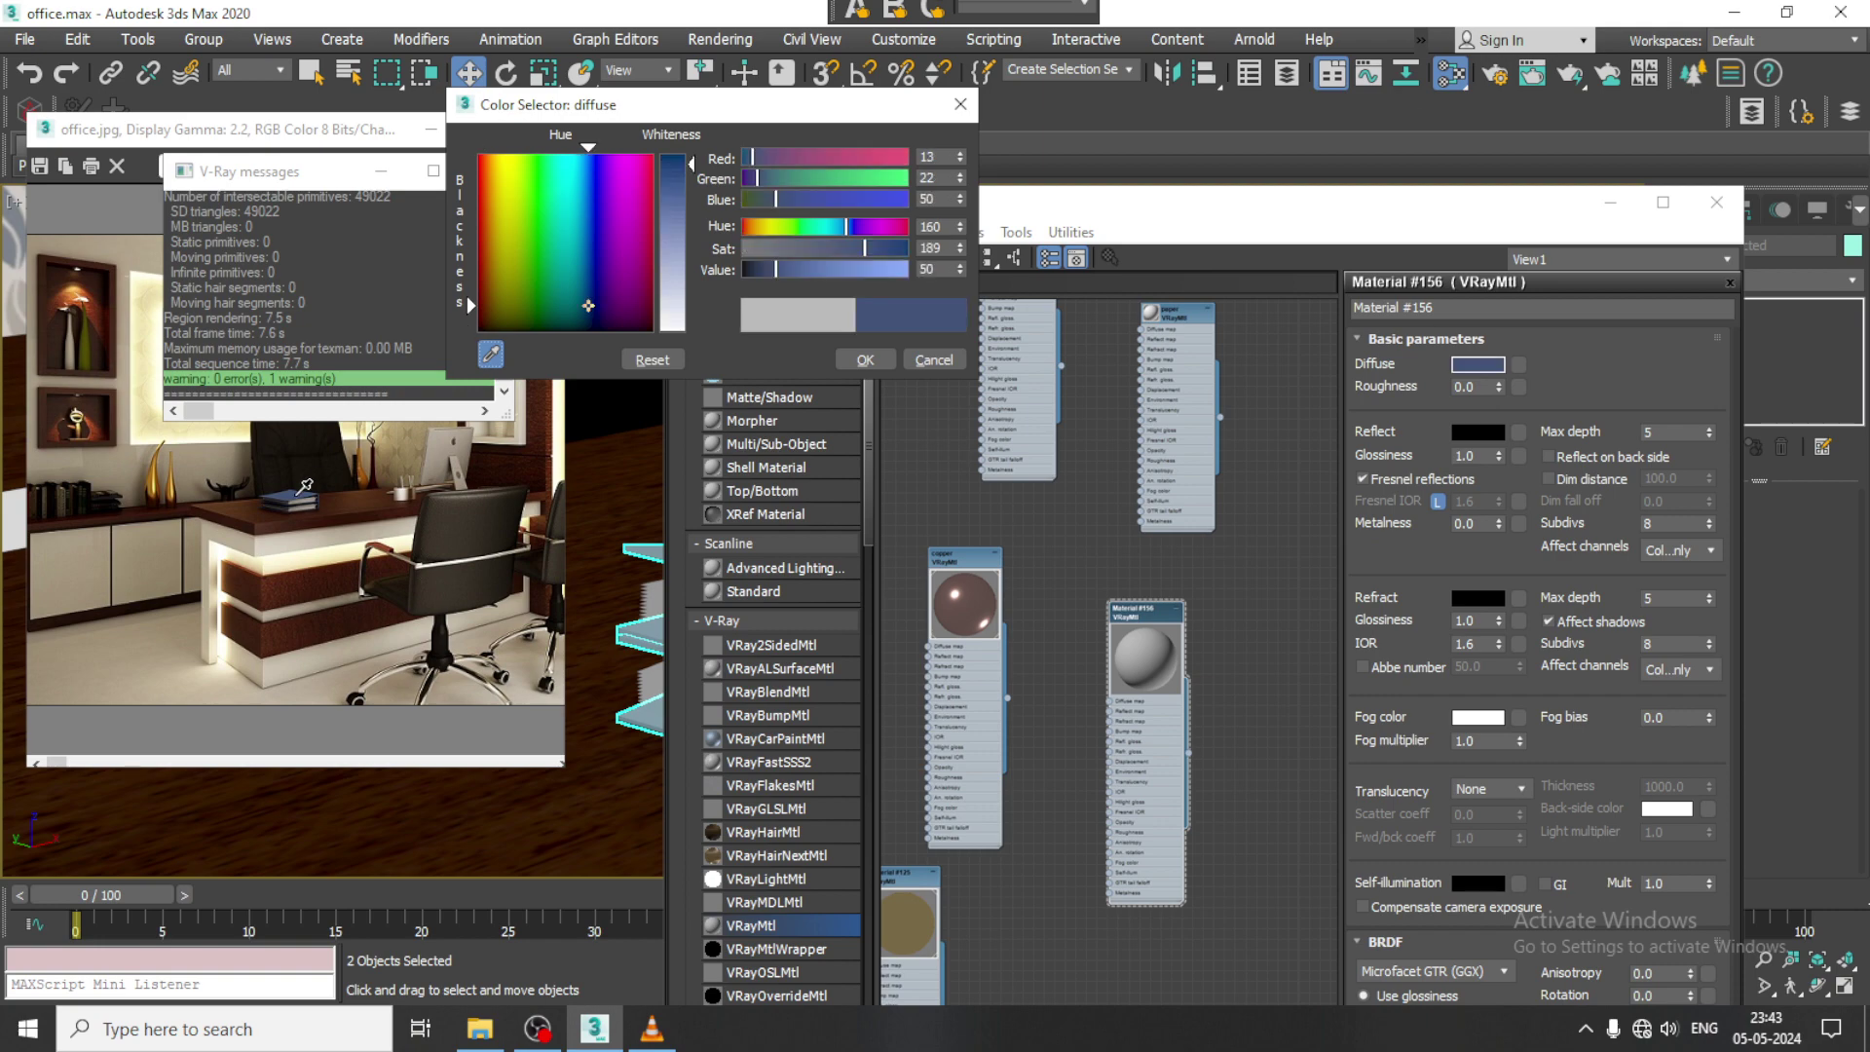
{"action": "left_click", "coordinate": [858, 360]}
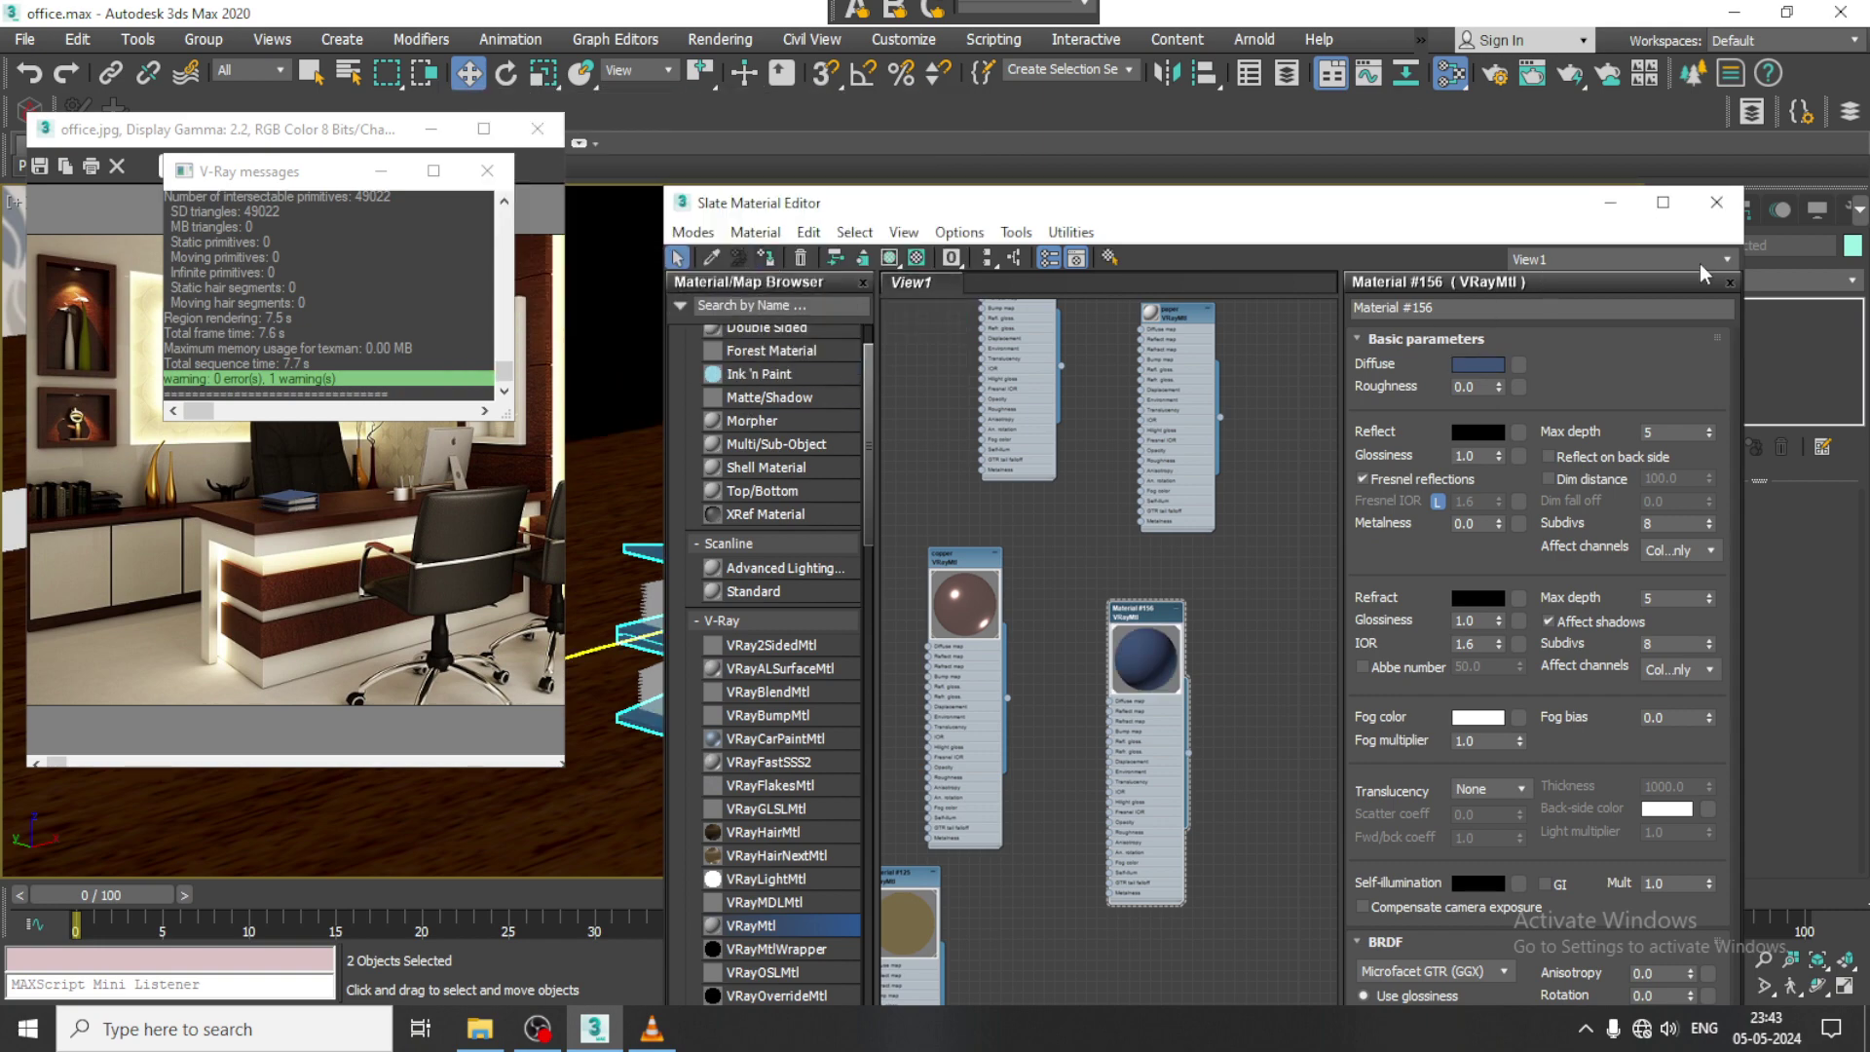
{"action": "left_click", "coordinate": [1610, 203]}
Step: Select all the parts of both books in the top view and remove the two covers from the selection, leaving only the pages
{"action": "scroll", "coordinate": [868, 634], "scroll_direction": "up", "scroll_amount": 3}
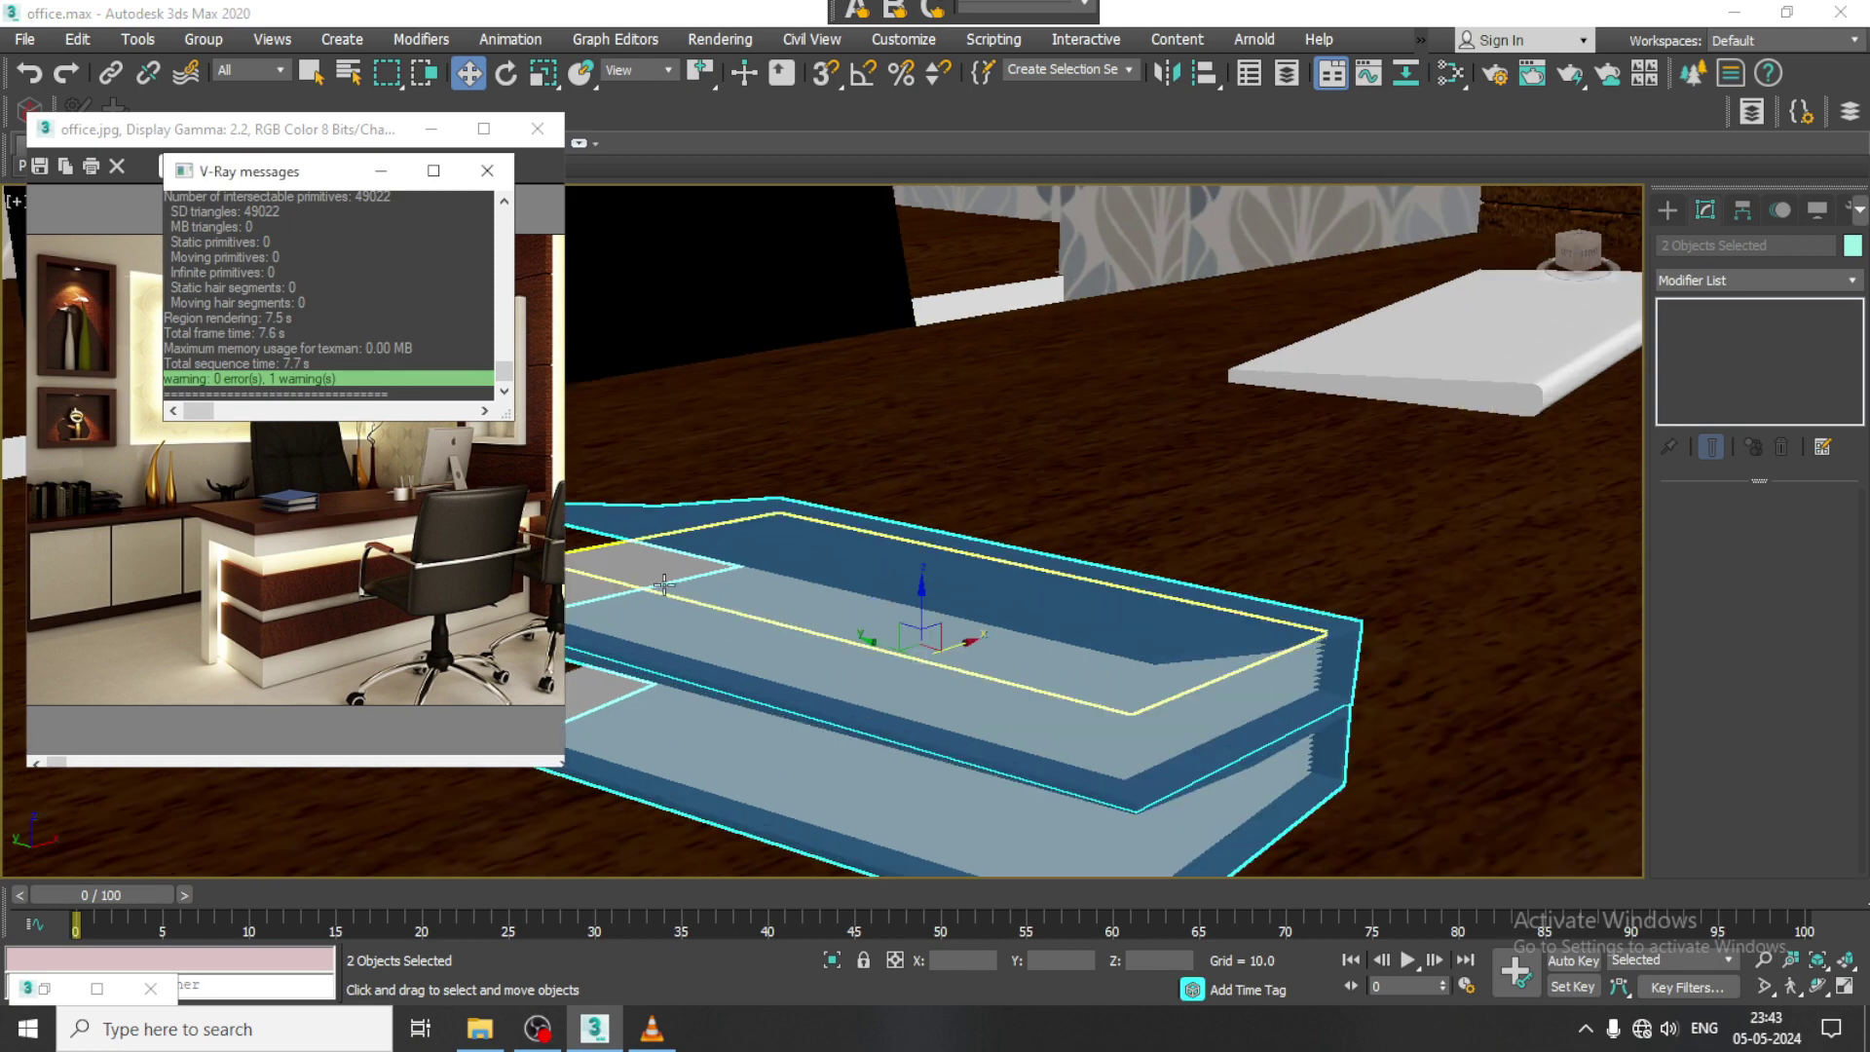
{"action": "middle_click_drag", "start_coordinate": [1127, 546], "coordinate": [1302, 530]}
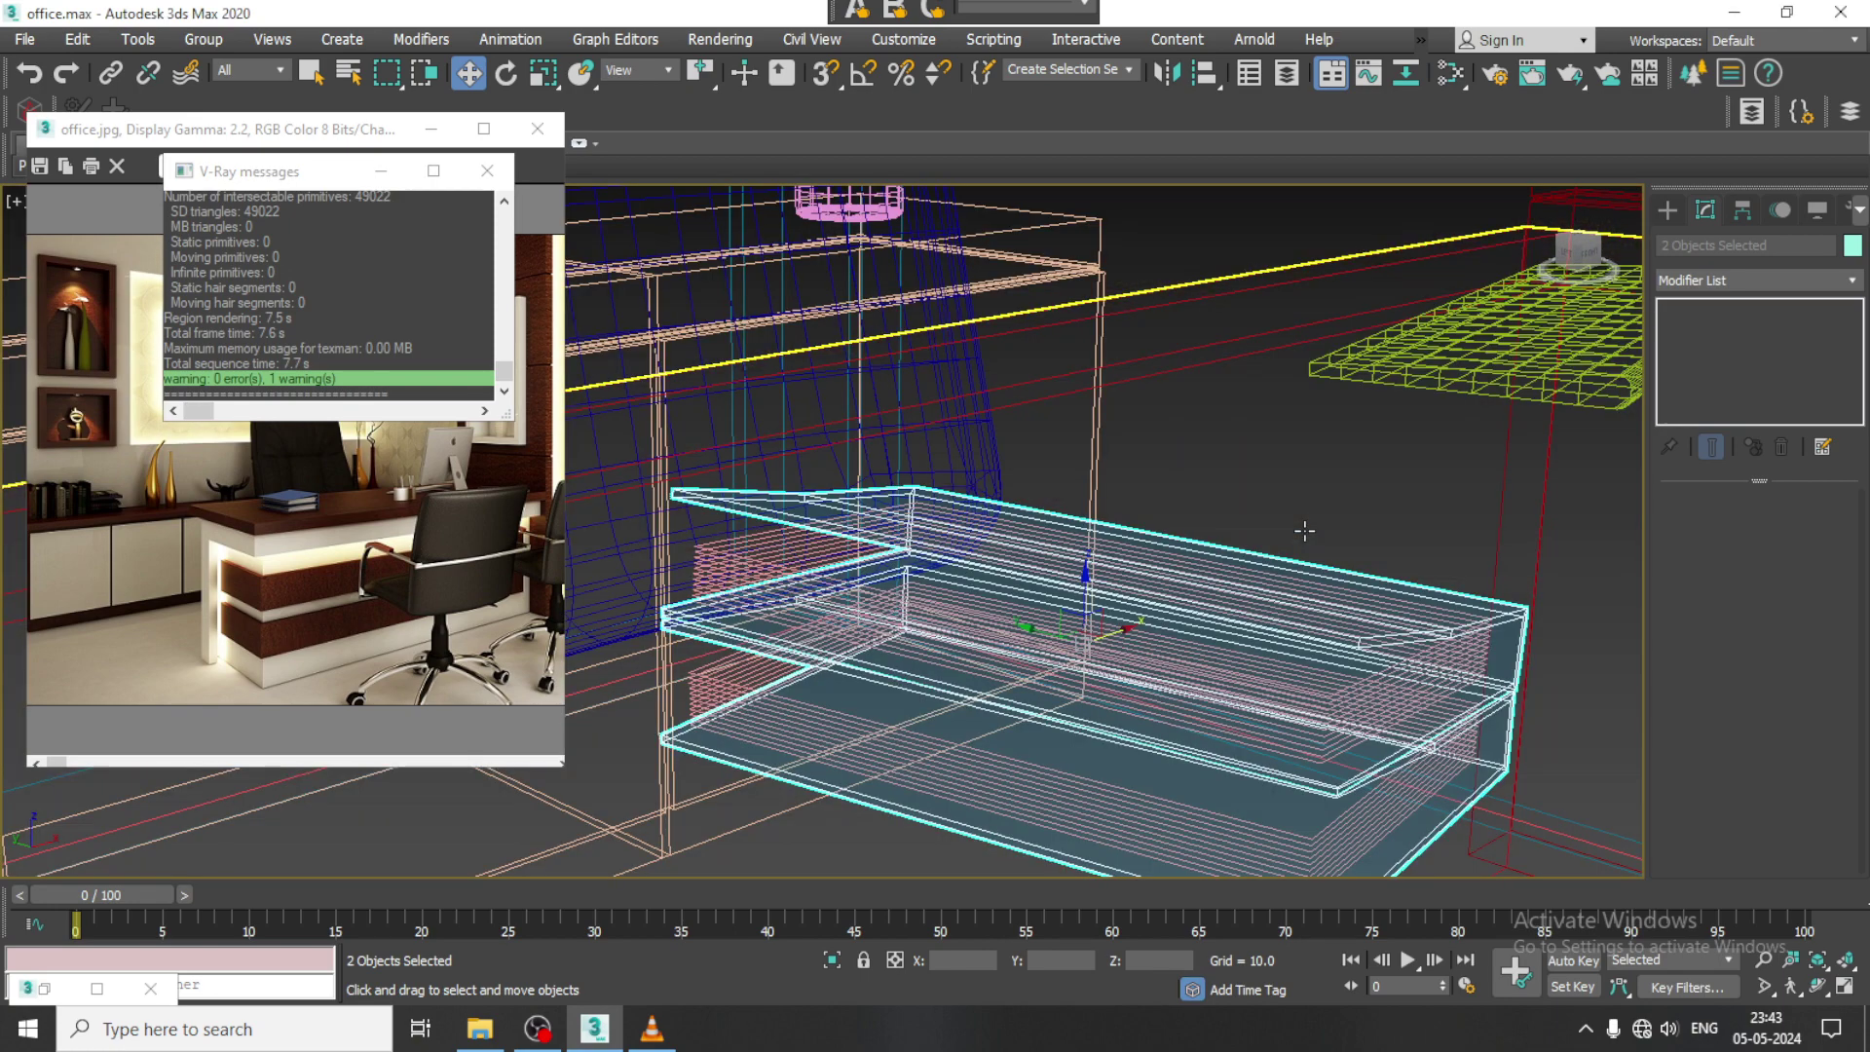
{"action": "key", "text": "alt+w"}
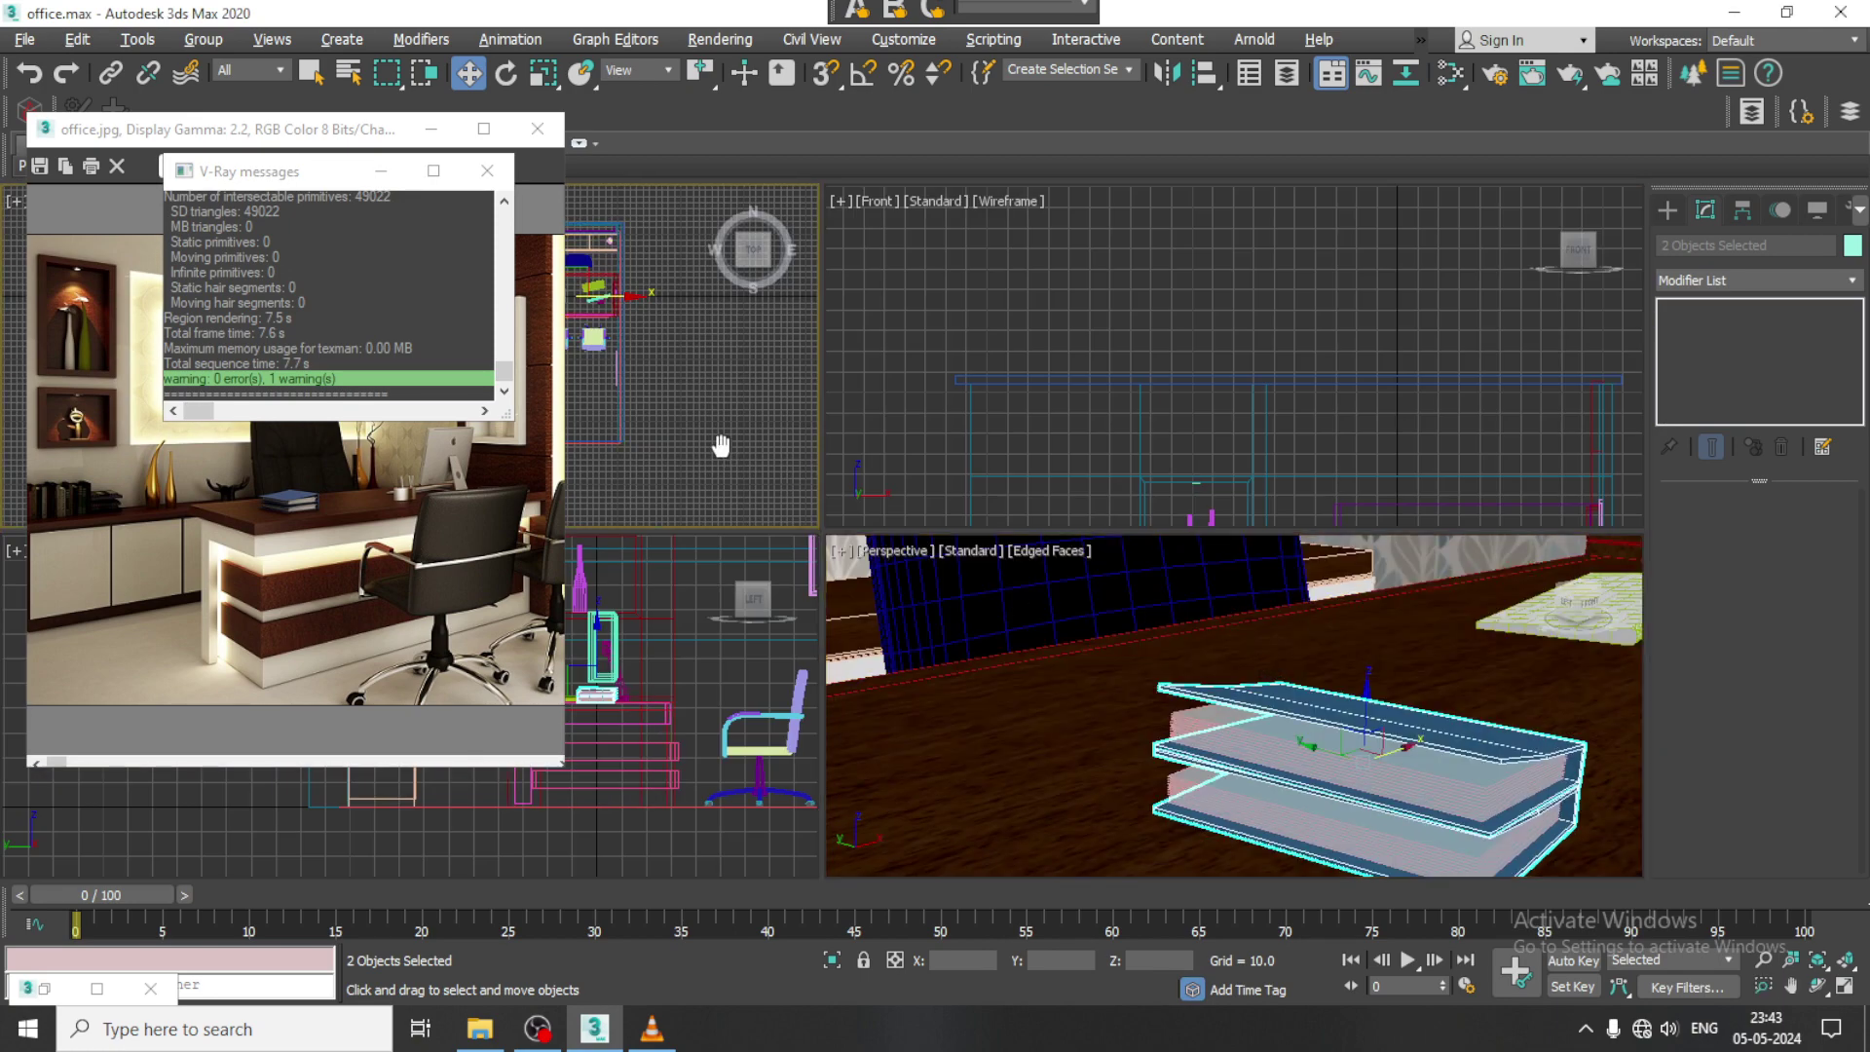
{"action": "middle_click", "coordinate": [718, 429]}
{"action": "key", "text": "alt+w"}
{"action": "scroll", "coordinate": [891, 423], "scroll_direction": "up", "scroll_amount": 2}
{"action": "middle_click_drag", "start_coordinate": [951, 396], "coordinate": [682, 536]}
{"action": "middle_click_drag", "start_coordinate": [1559, 361], "coordinate": [1169, 471]}
{"action": "scroll", "coordinate": [1159, 470], "scroll_direction": "up", "scroll_amount": 1}
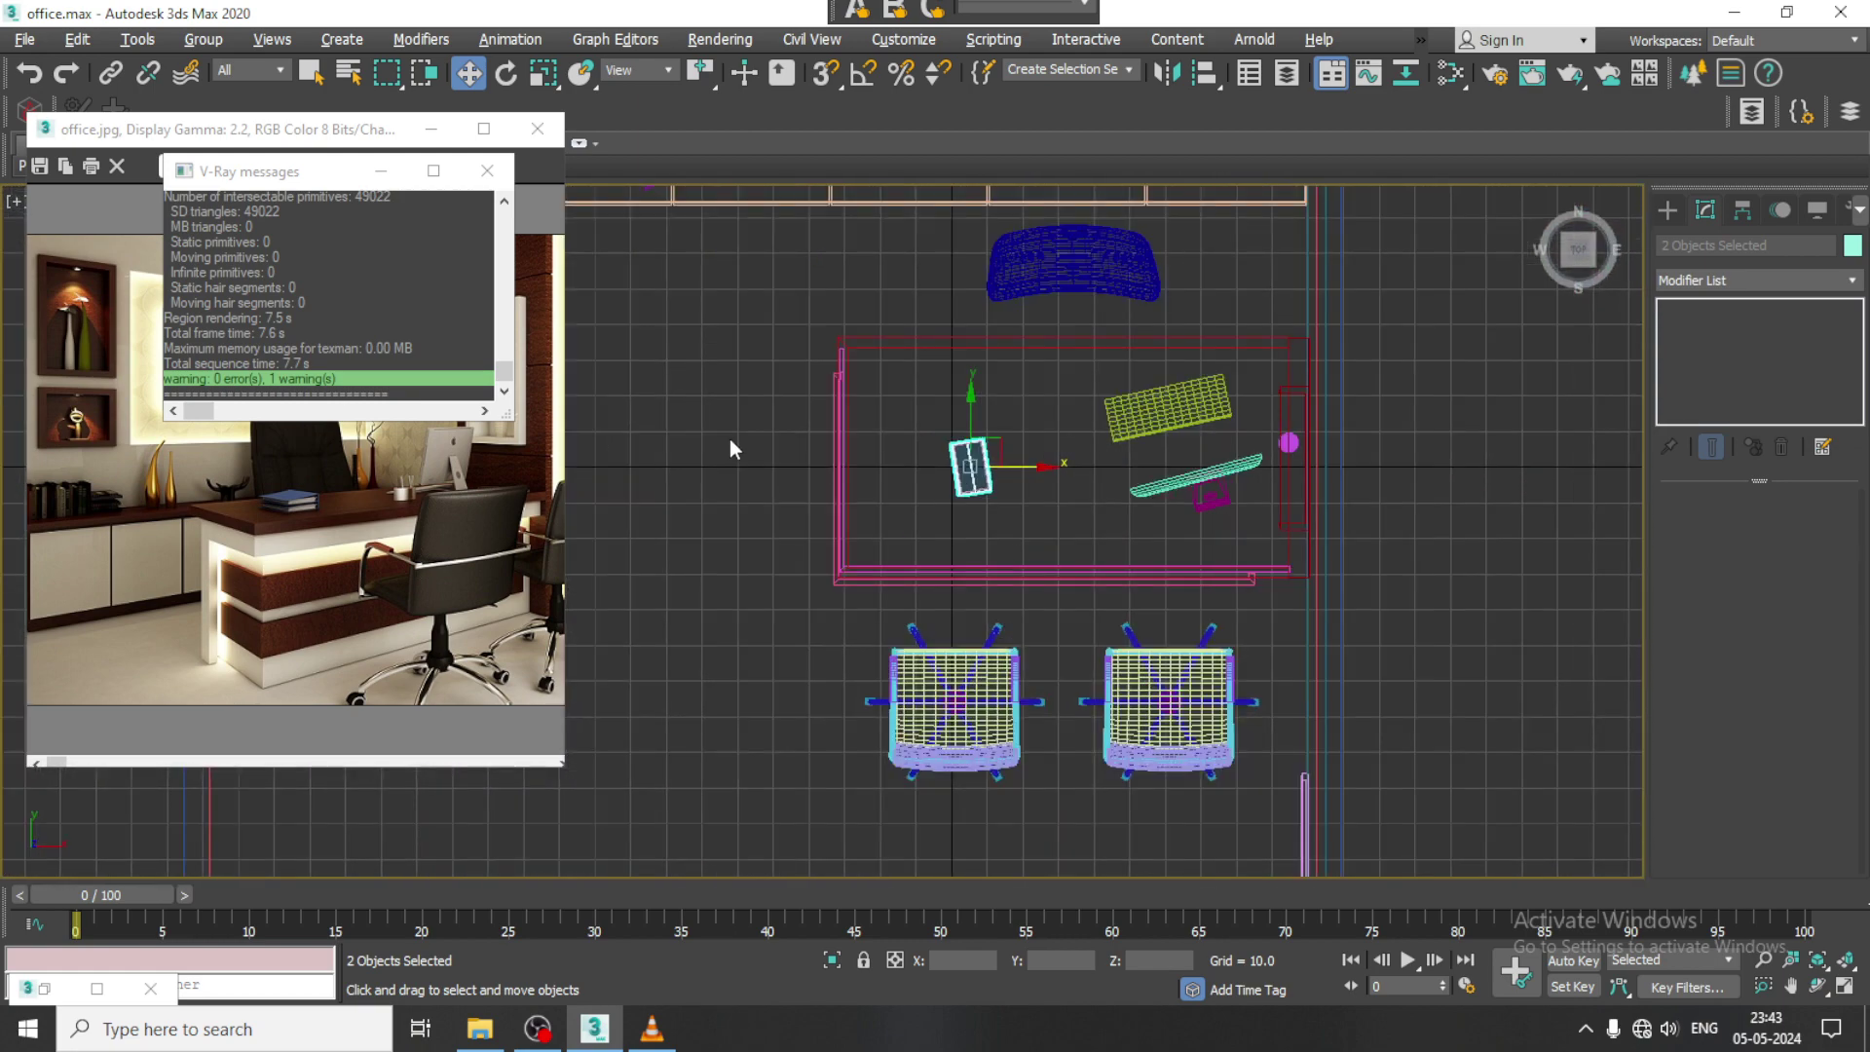
{"action": "left_click", "coordinate": [1012, 585]}
{"action": "key", "text": "ctrl+z"}
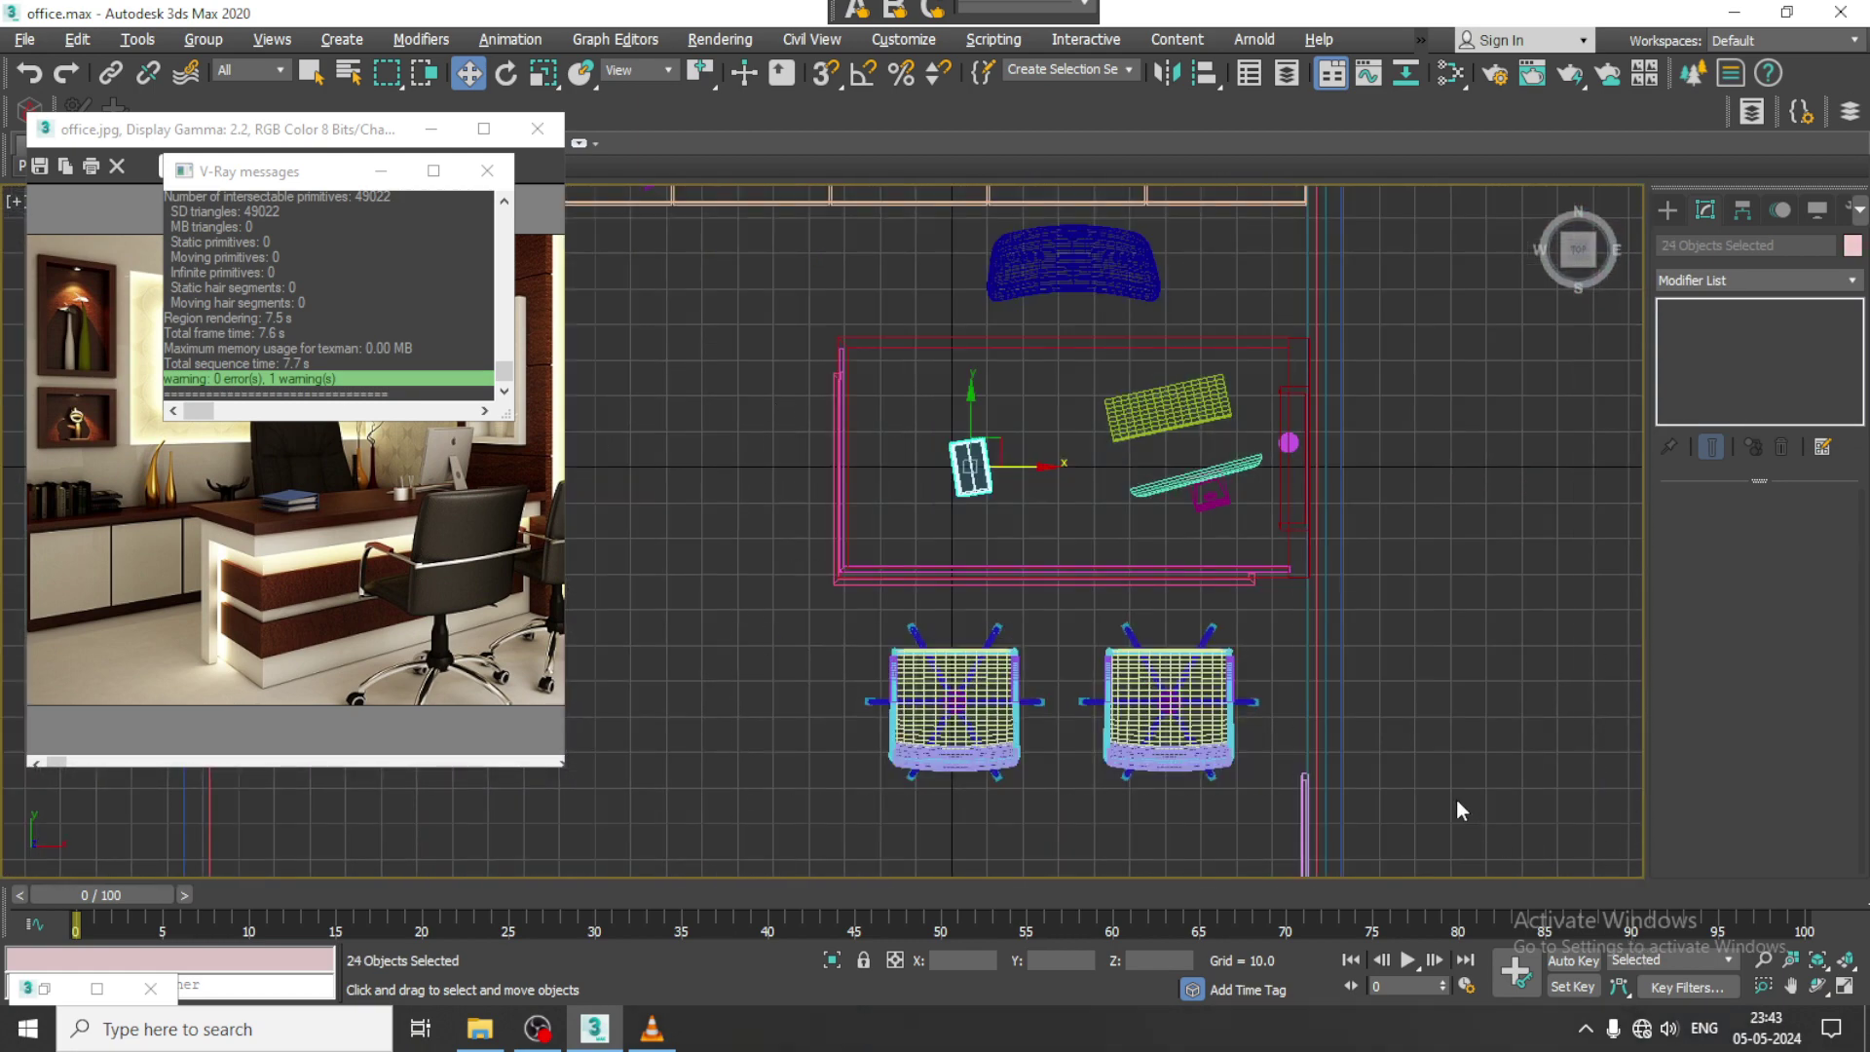
{"action": "key", "text": "alt+w"}
{"action": "middle_click", "coordinate": [1317, 679]}
{"action": "key", "text": "alt+w"}
{"action": "left_click", "coordinate": [1256, 608], "text": "alt"}
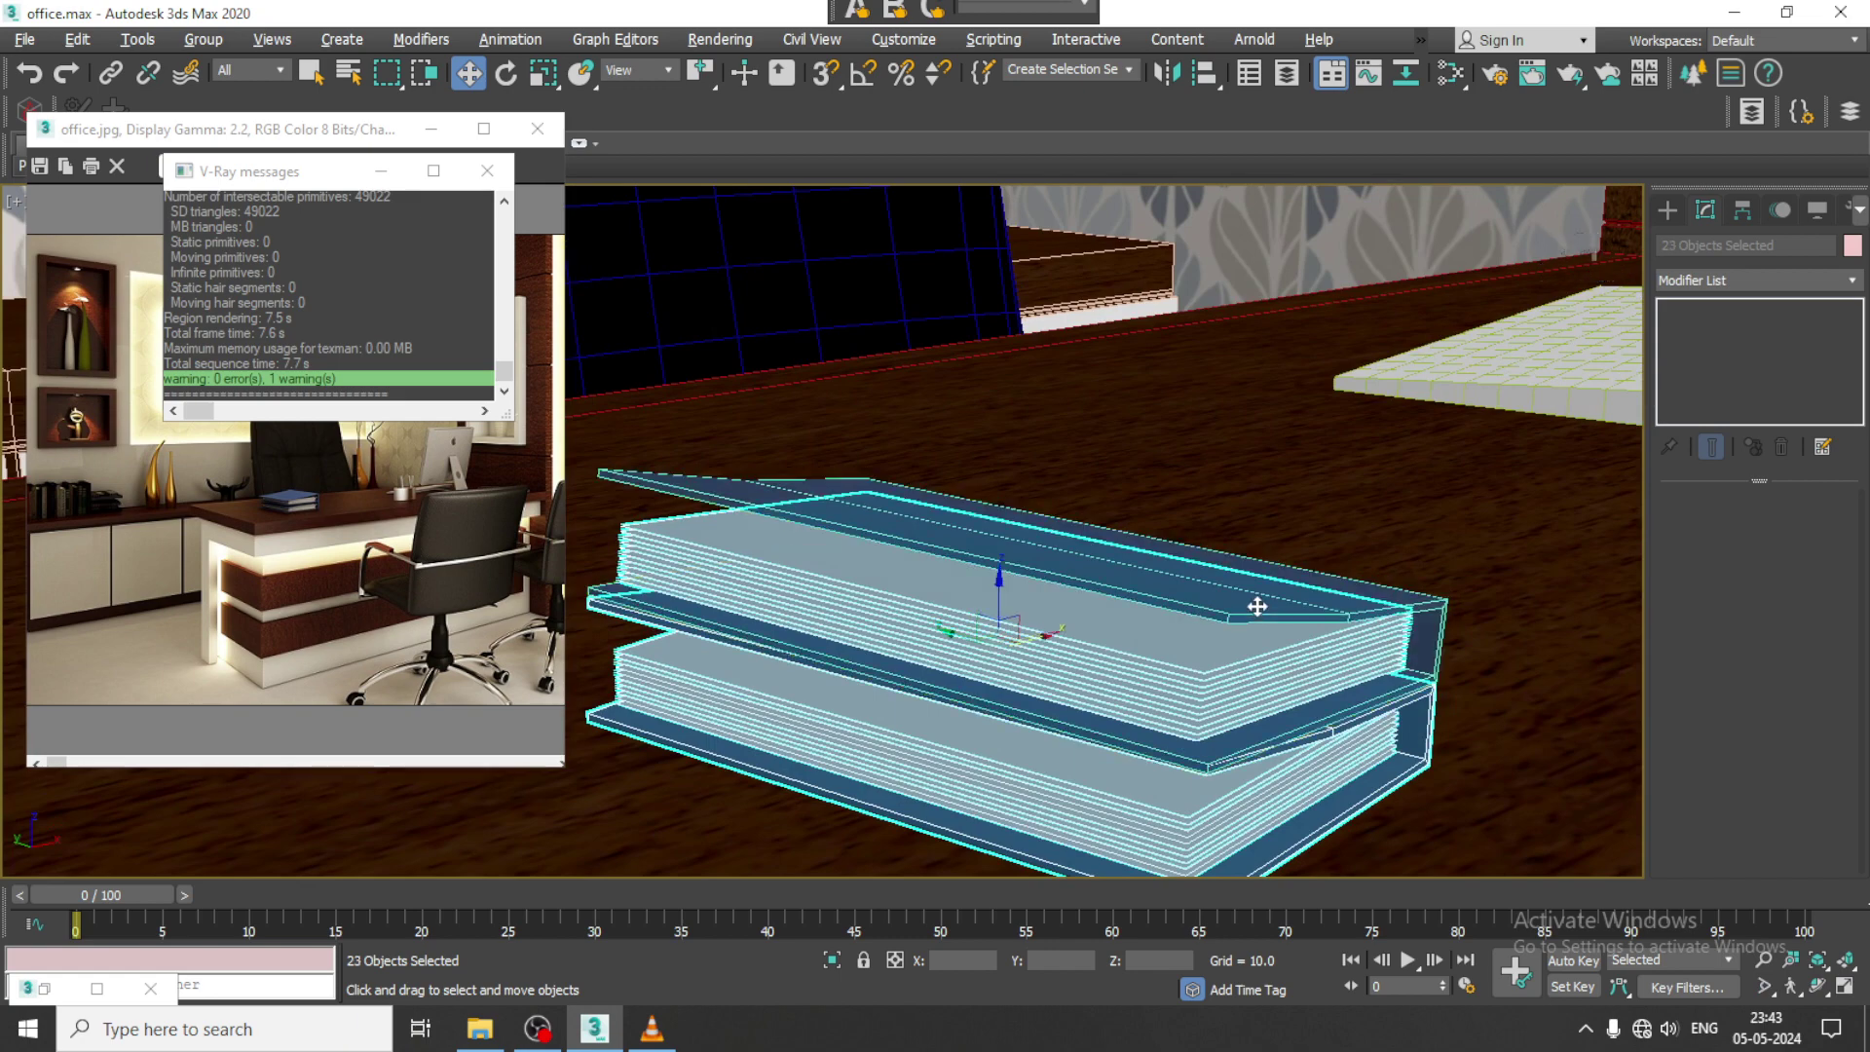
{"action": "left_click", "coordinate": [1324, 826], "text": "alt"}
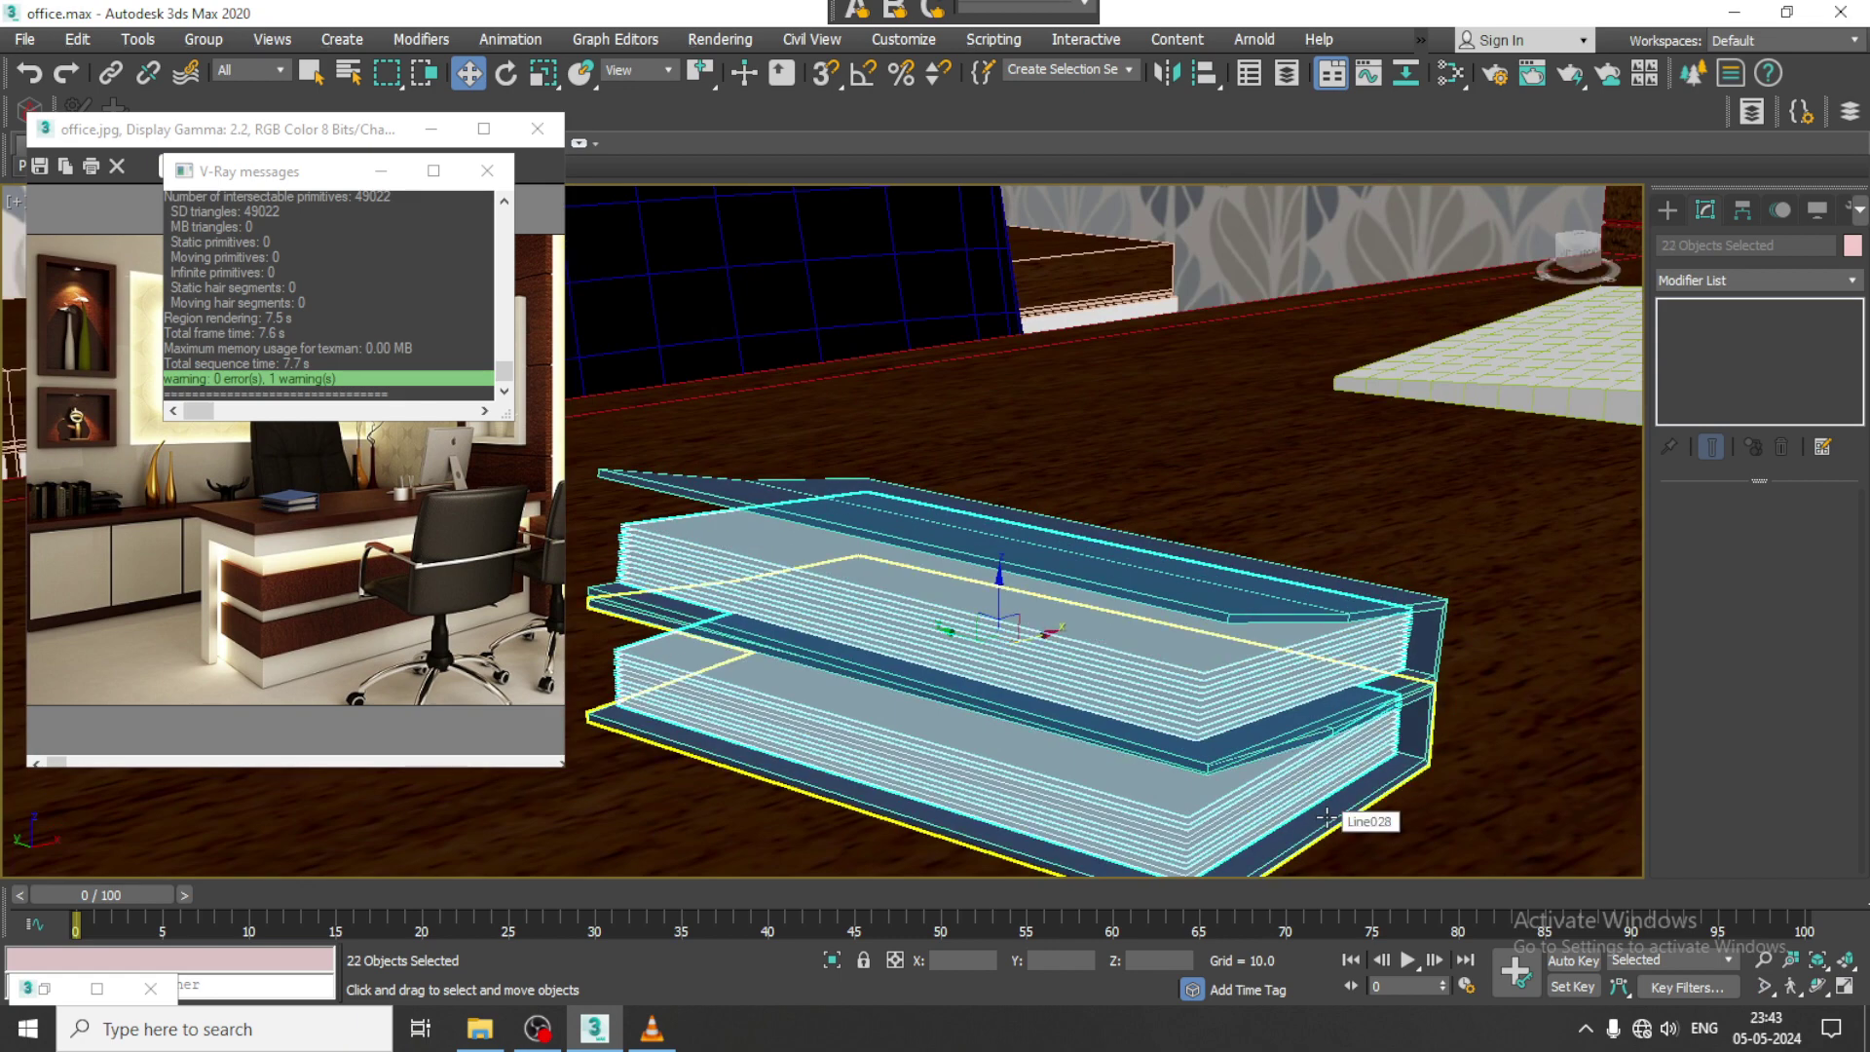
Step: Create a VRayMtl with a white diffuse colour and assign it to the selected book pages
{"action": "key", "text": "m"}
{"action": "left_click_drag", "start_coordinate": [892, 896], "coordinate": [1251, 680]}
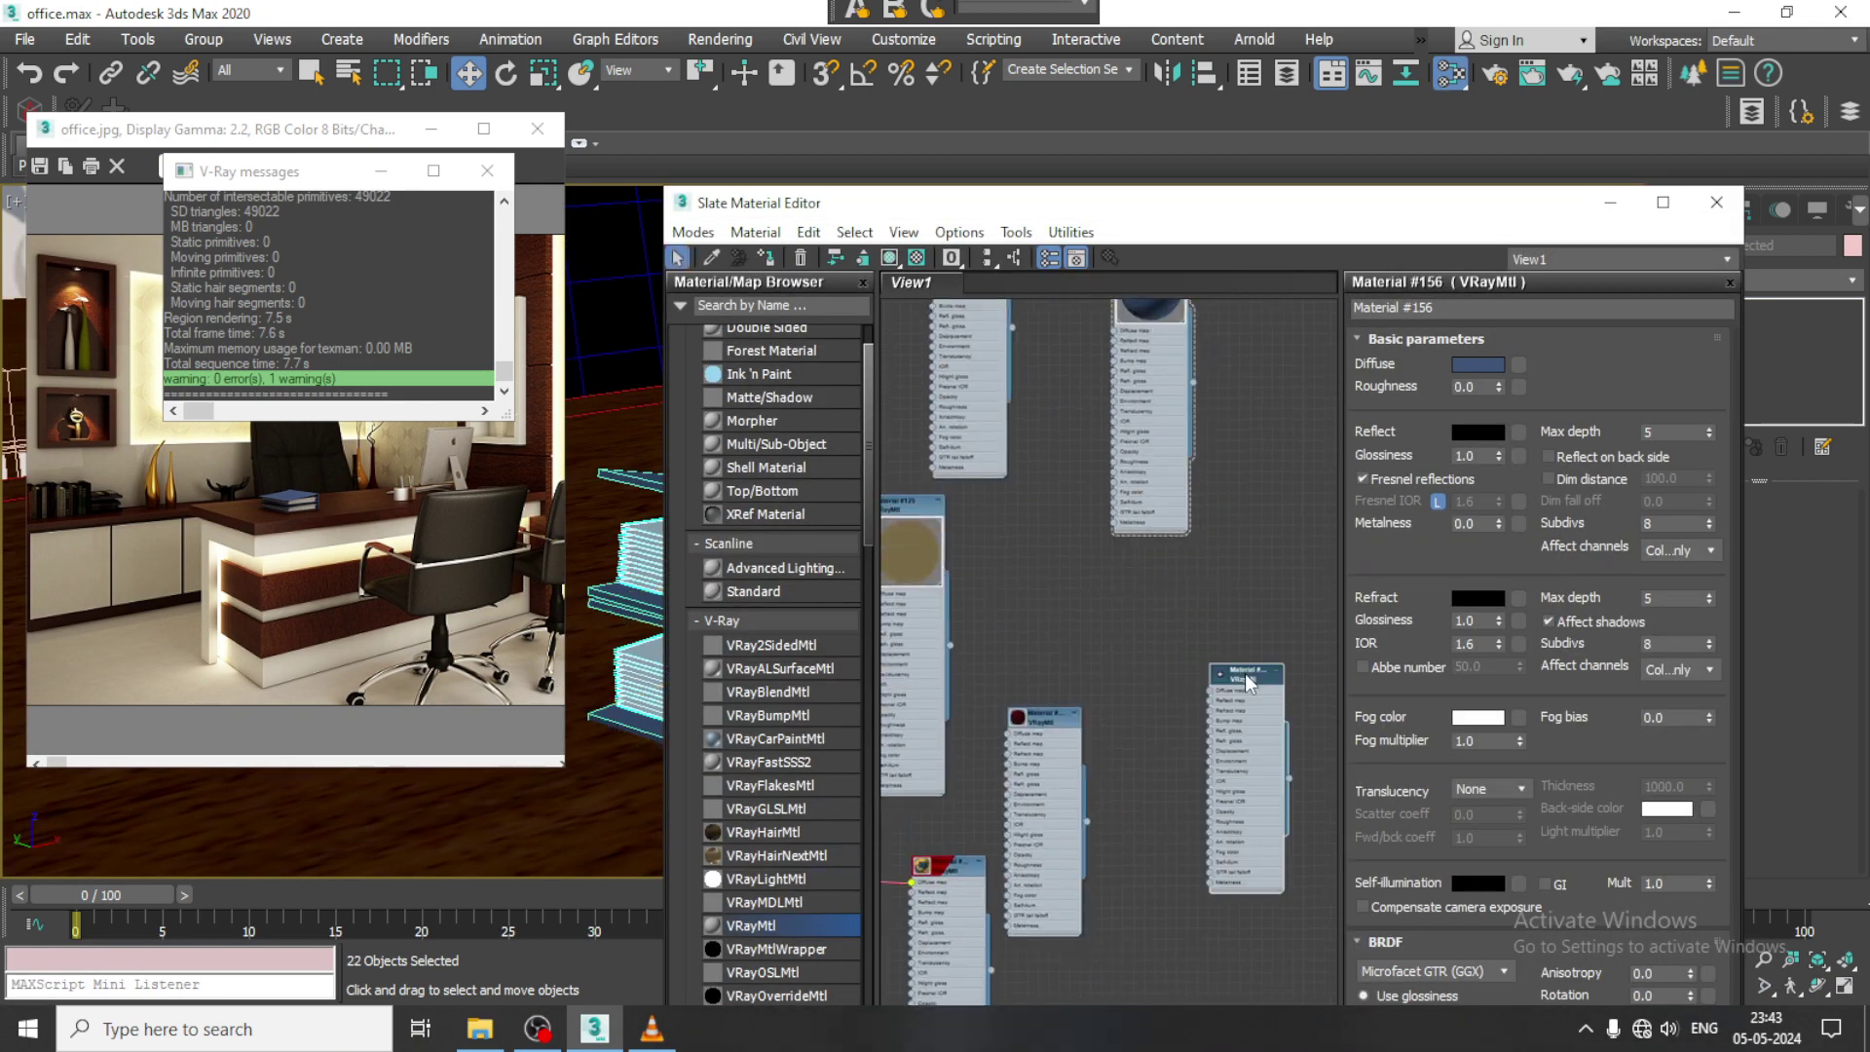
{"action": "double_click", "coordinate": [1247, 674]}
{"action": "left_click", "coordinate": [1478, 365]}
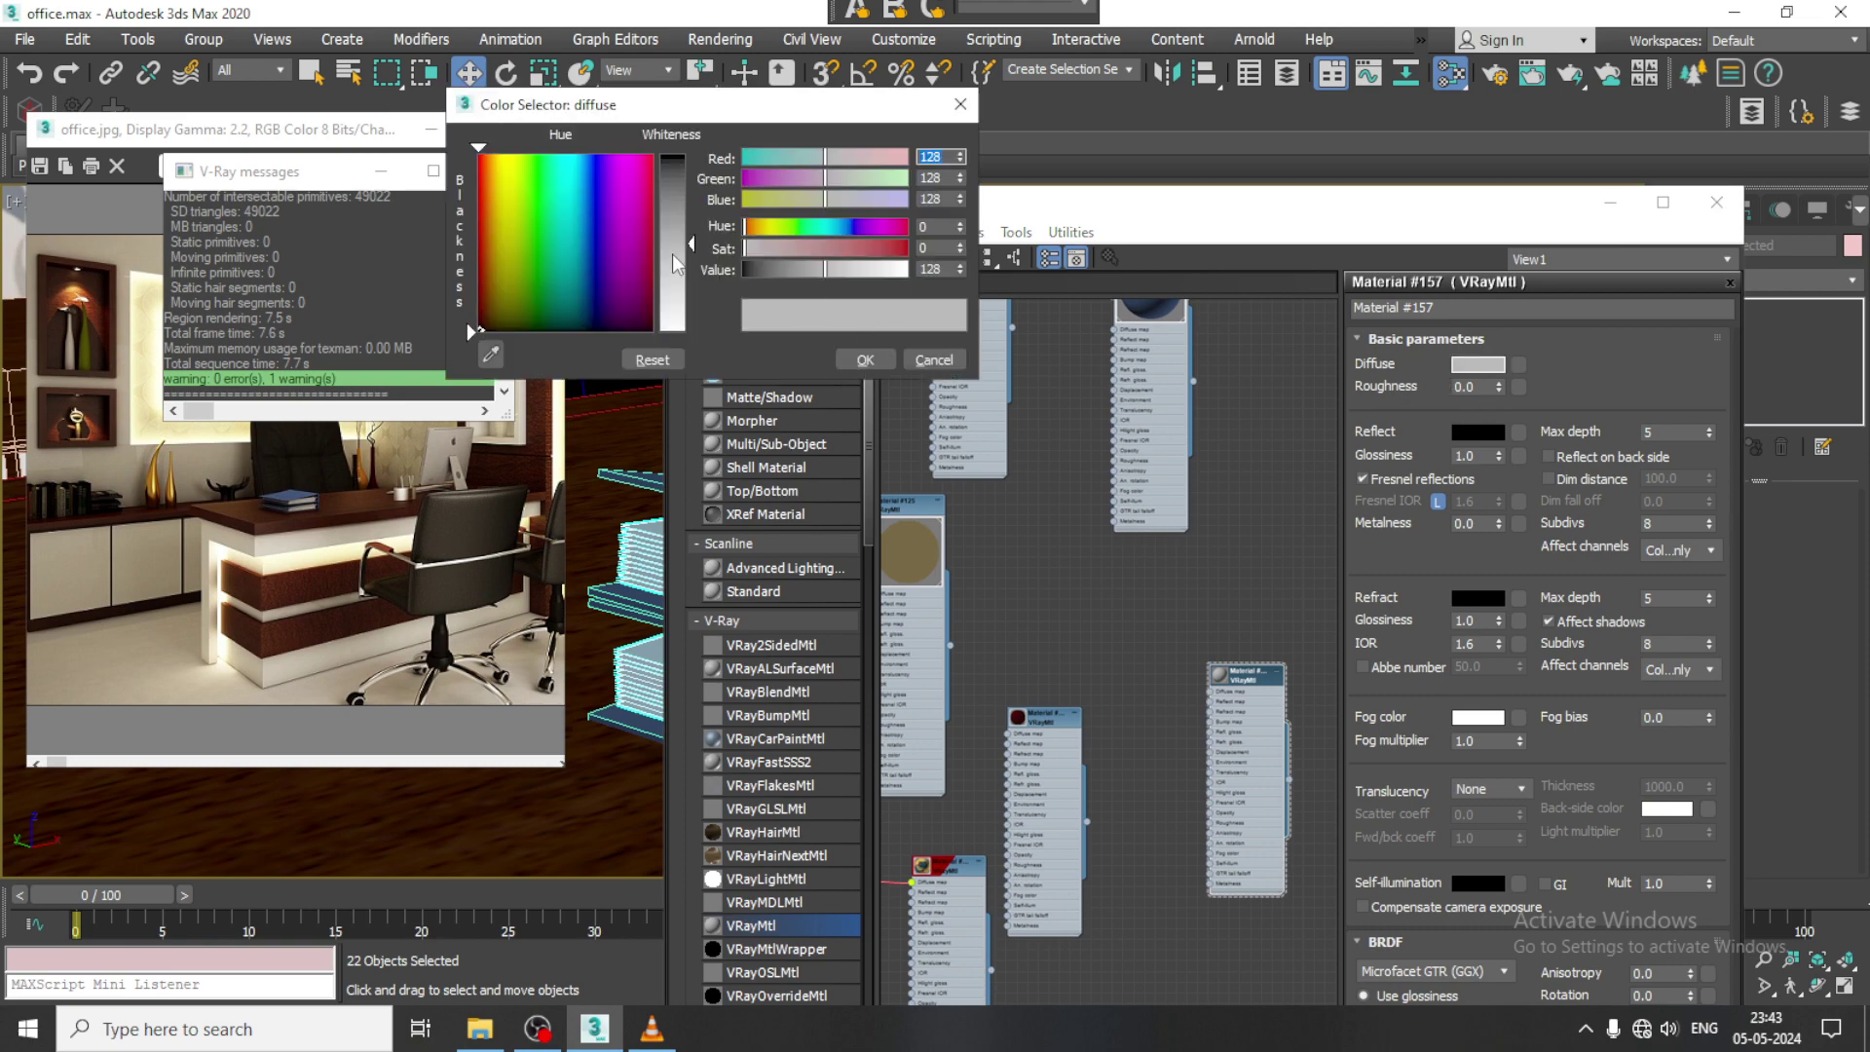
{"action": "left_click_drag", "start_coordinate": [678, 265], "coordinate": [678, 156]}
{"action": "left_click", "coordinate": [865, 360]}
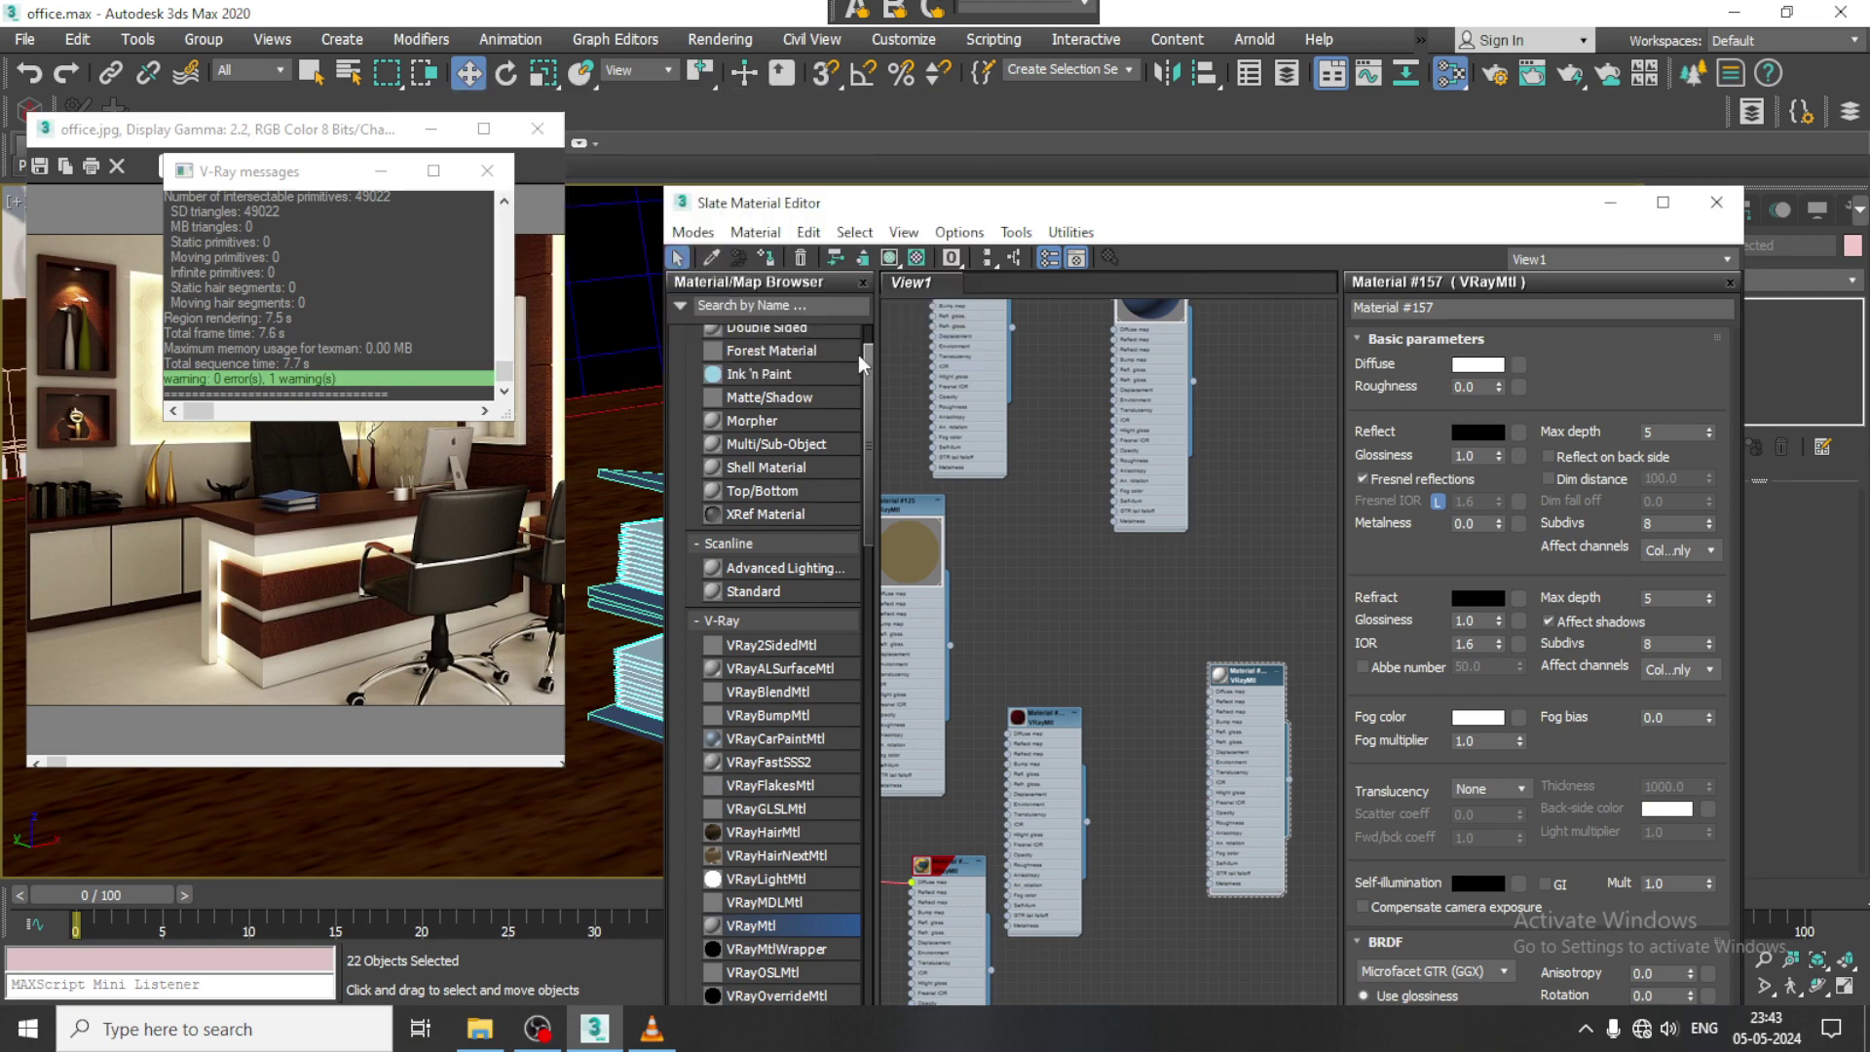
{"action": "left_click", "coordinate": [764, 261]}
{"action": "left_click", "coordinate": [1609, 204]}
Step: Close the V-Ray messages window and minimize the reference image office.jpg
{"action": "scroll", "coordinate": [1231, 534], "scroll_direction": "down", "scroll_amount": 10}
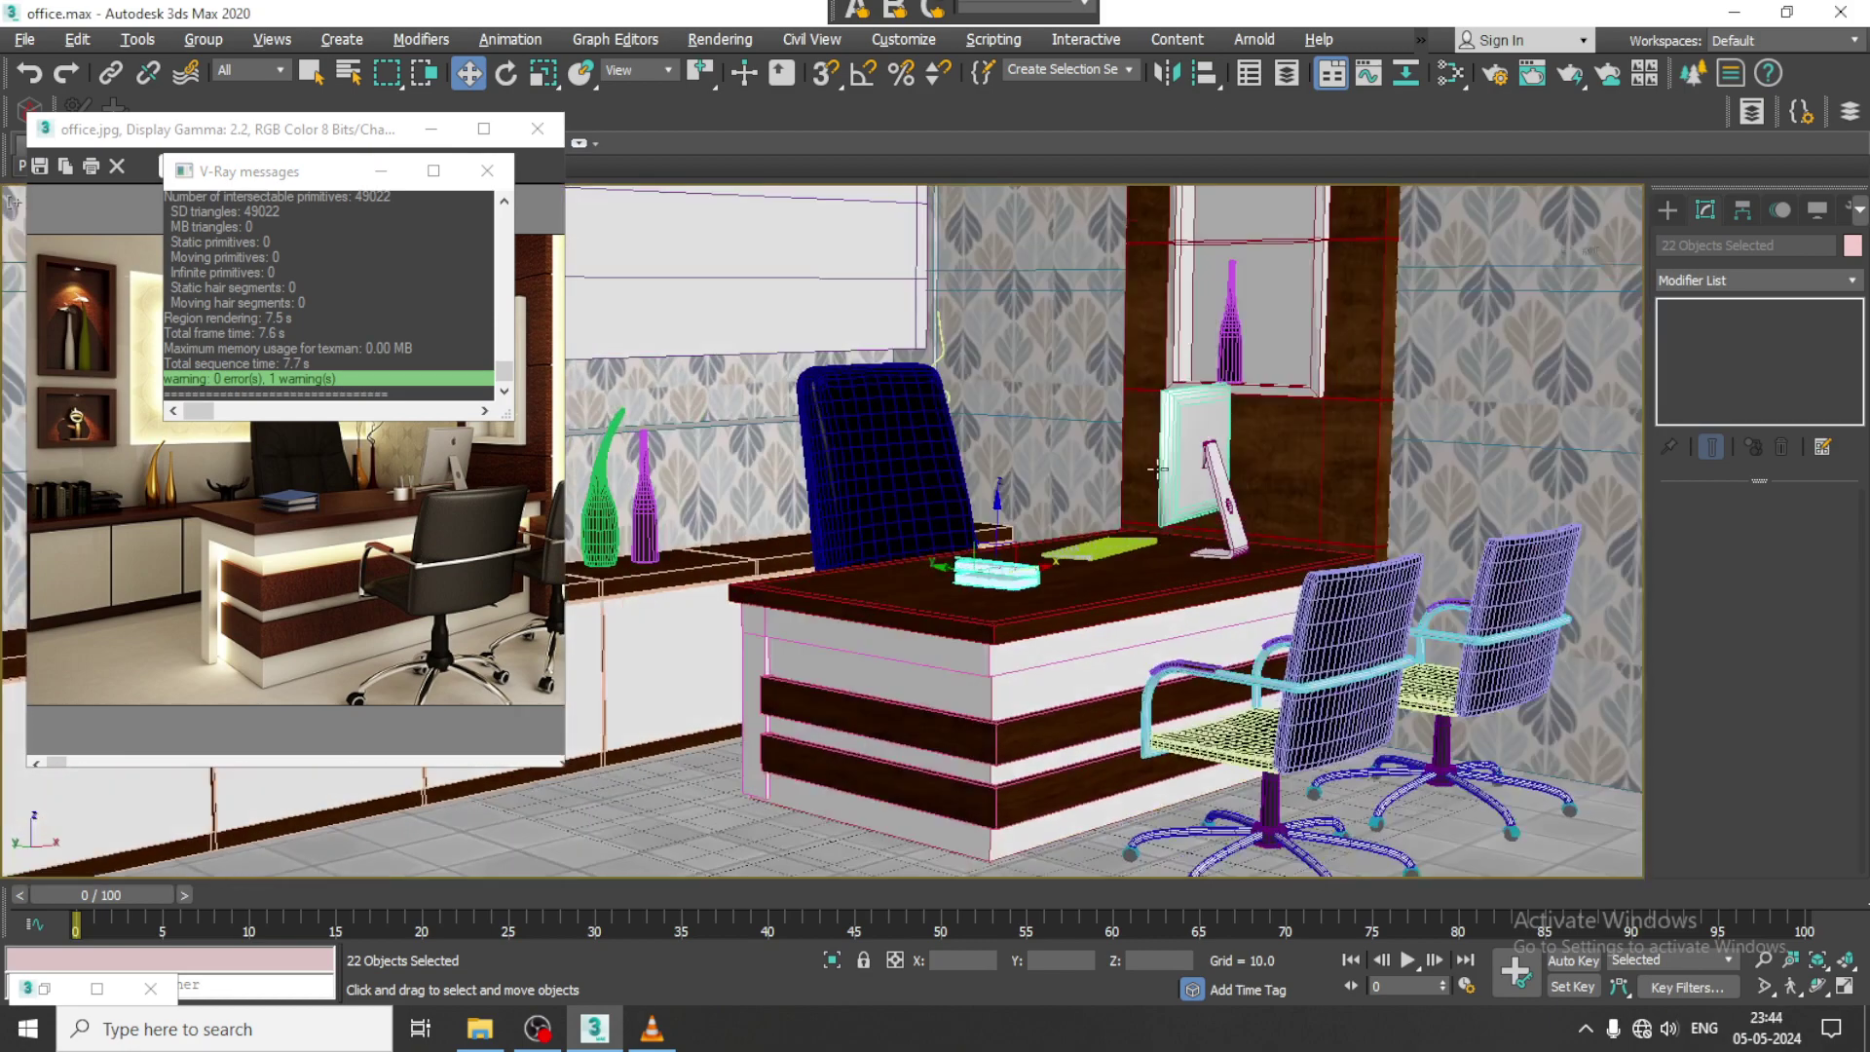
{"action": "mouse_move", "coordinate": [1158, 470]}
{"action": "middle_mouse_down", "text": "alt"}
{"action": "mouse_move", "coordinate": [1123, 477]}
{"action": "mouse_move", "coordinate": [1161, 499]}
{"action": "middle_mouse_up", "text": "alt"}
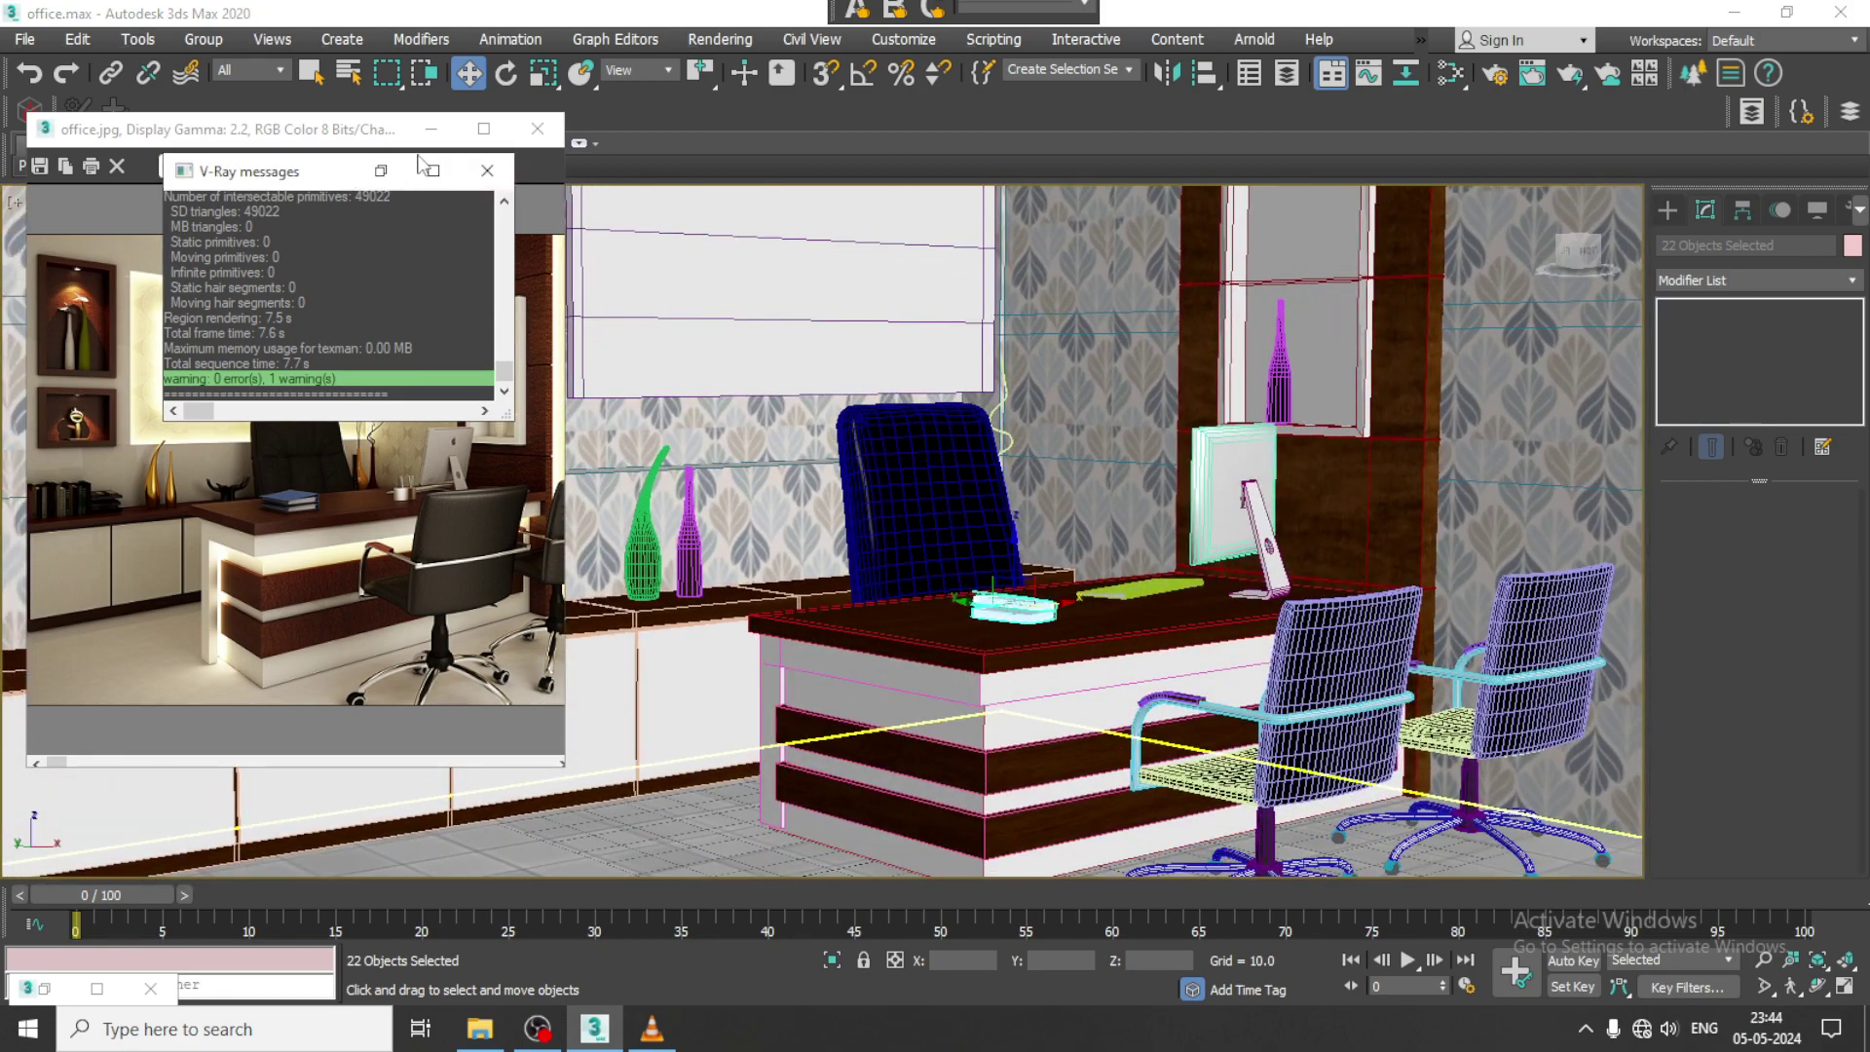
{"action": "left_click", "coordinate": [487, 172]}
{"action": "left_click", "coordinate": [431, 129]}
Step: Frame the whole office in the perspective view and turn on safe frames
{"action": "scroll", "coordinate": [1034, 553], "scroll_direction": "down", "scroll_amount": 8}
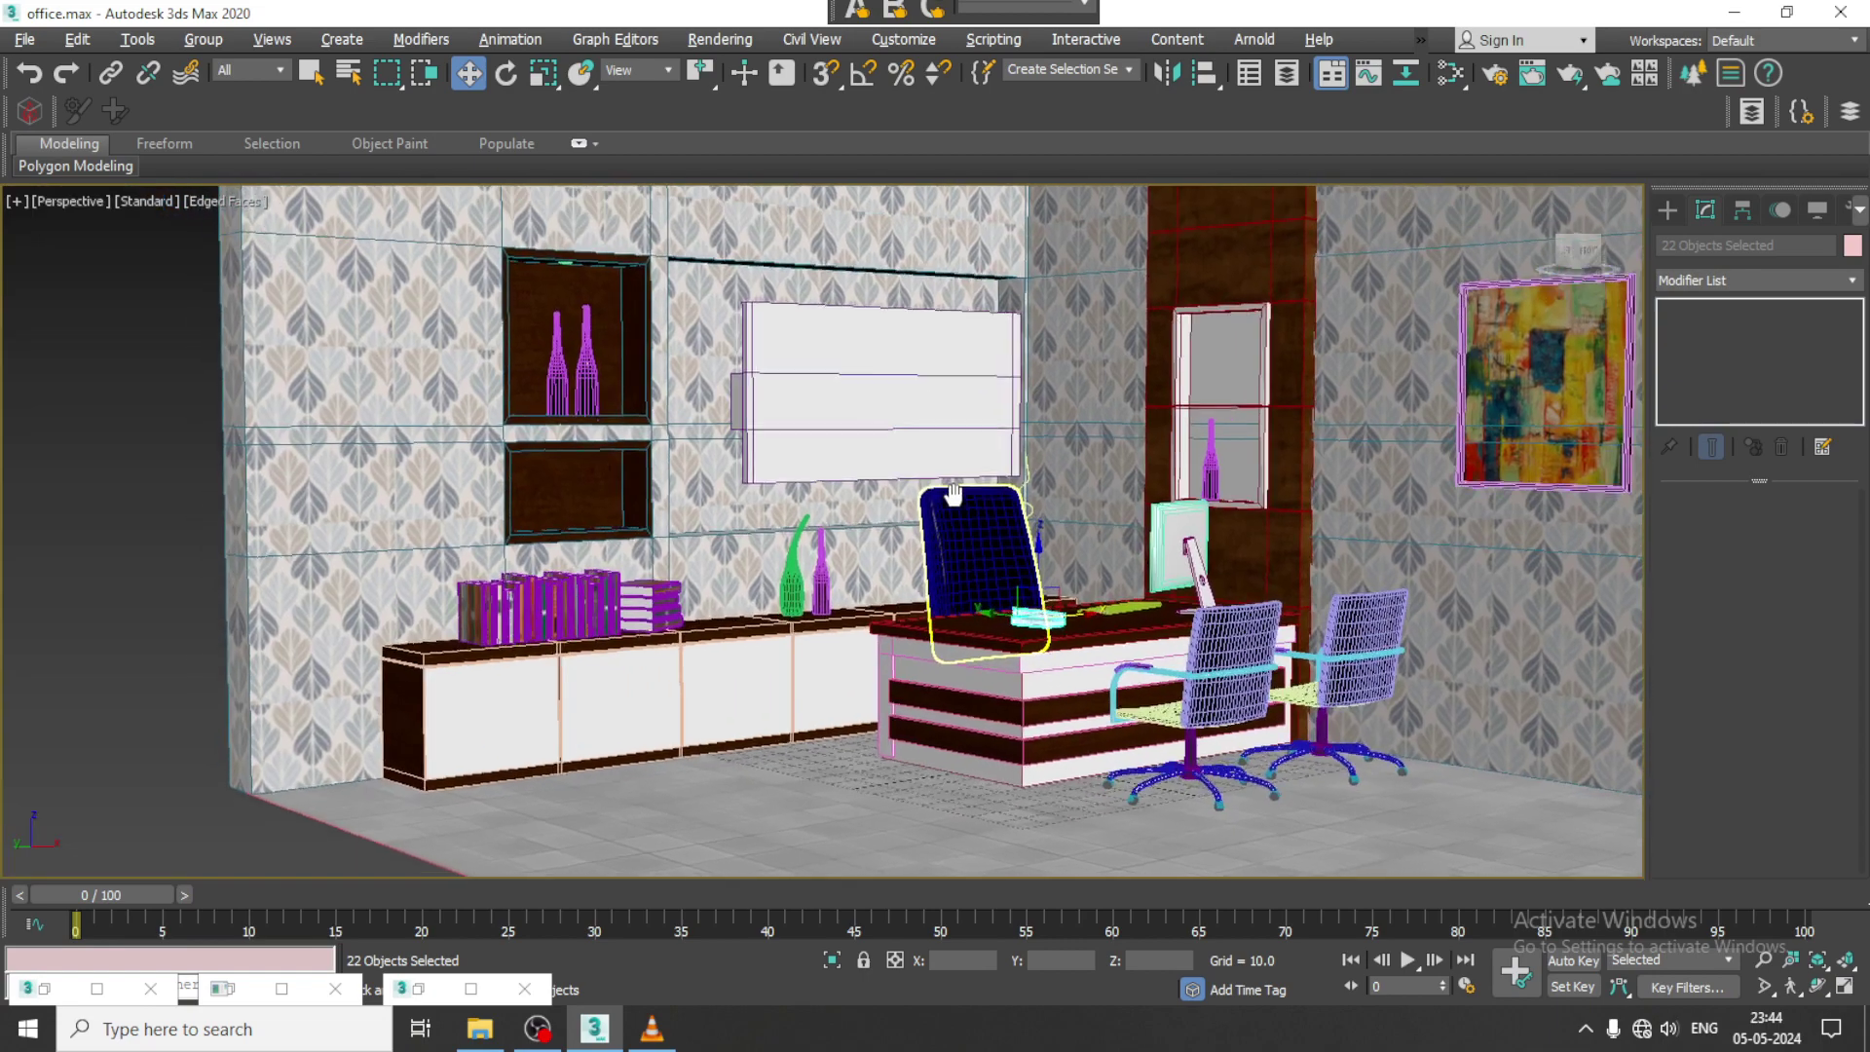
{"action": "scroll", "coordinate": [785, 604], "scroll_direction": "up", "scroll_amount": 5}
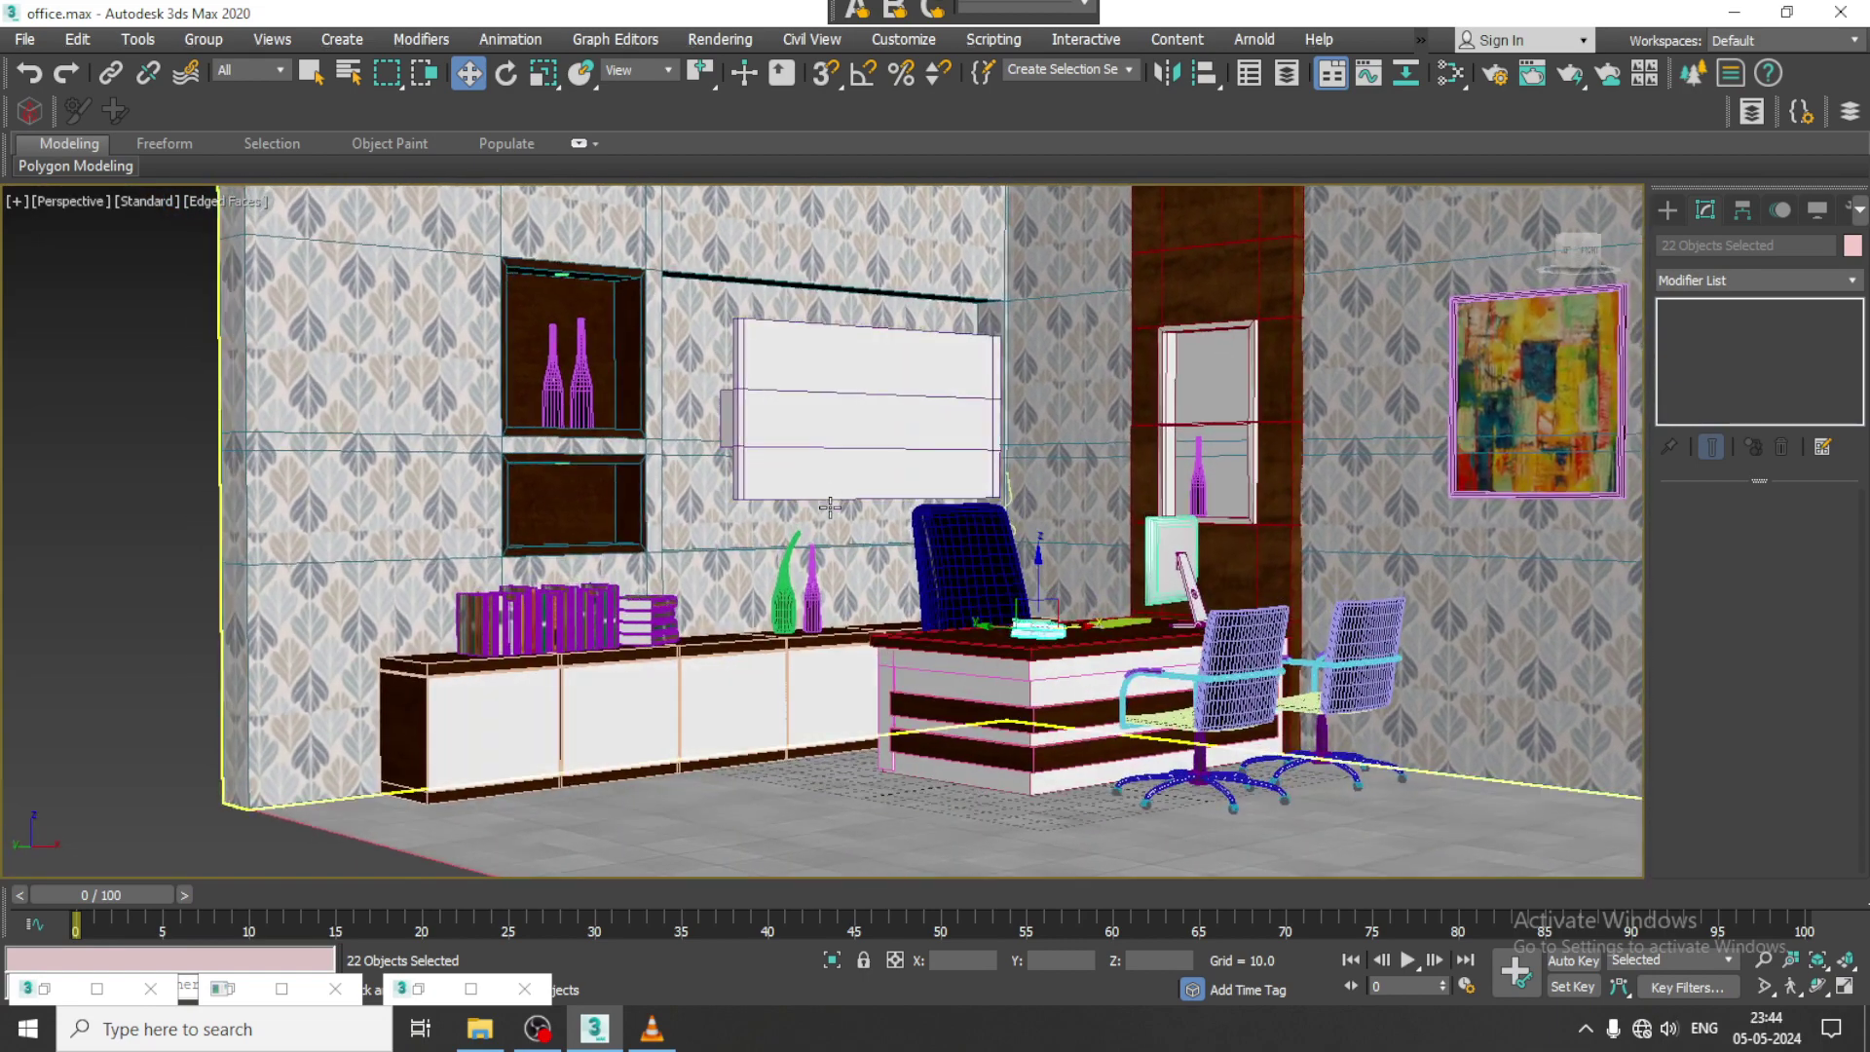
{"action": "scroll", "coordinate": [1031, 639], "scroll_direction": "down", "scroll_amount": 4}
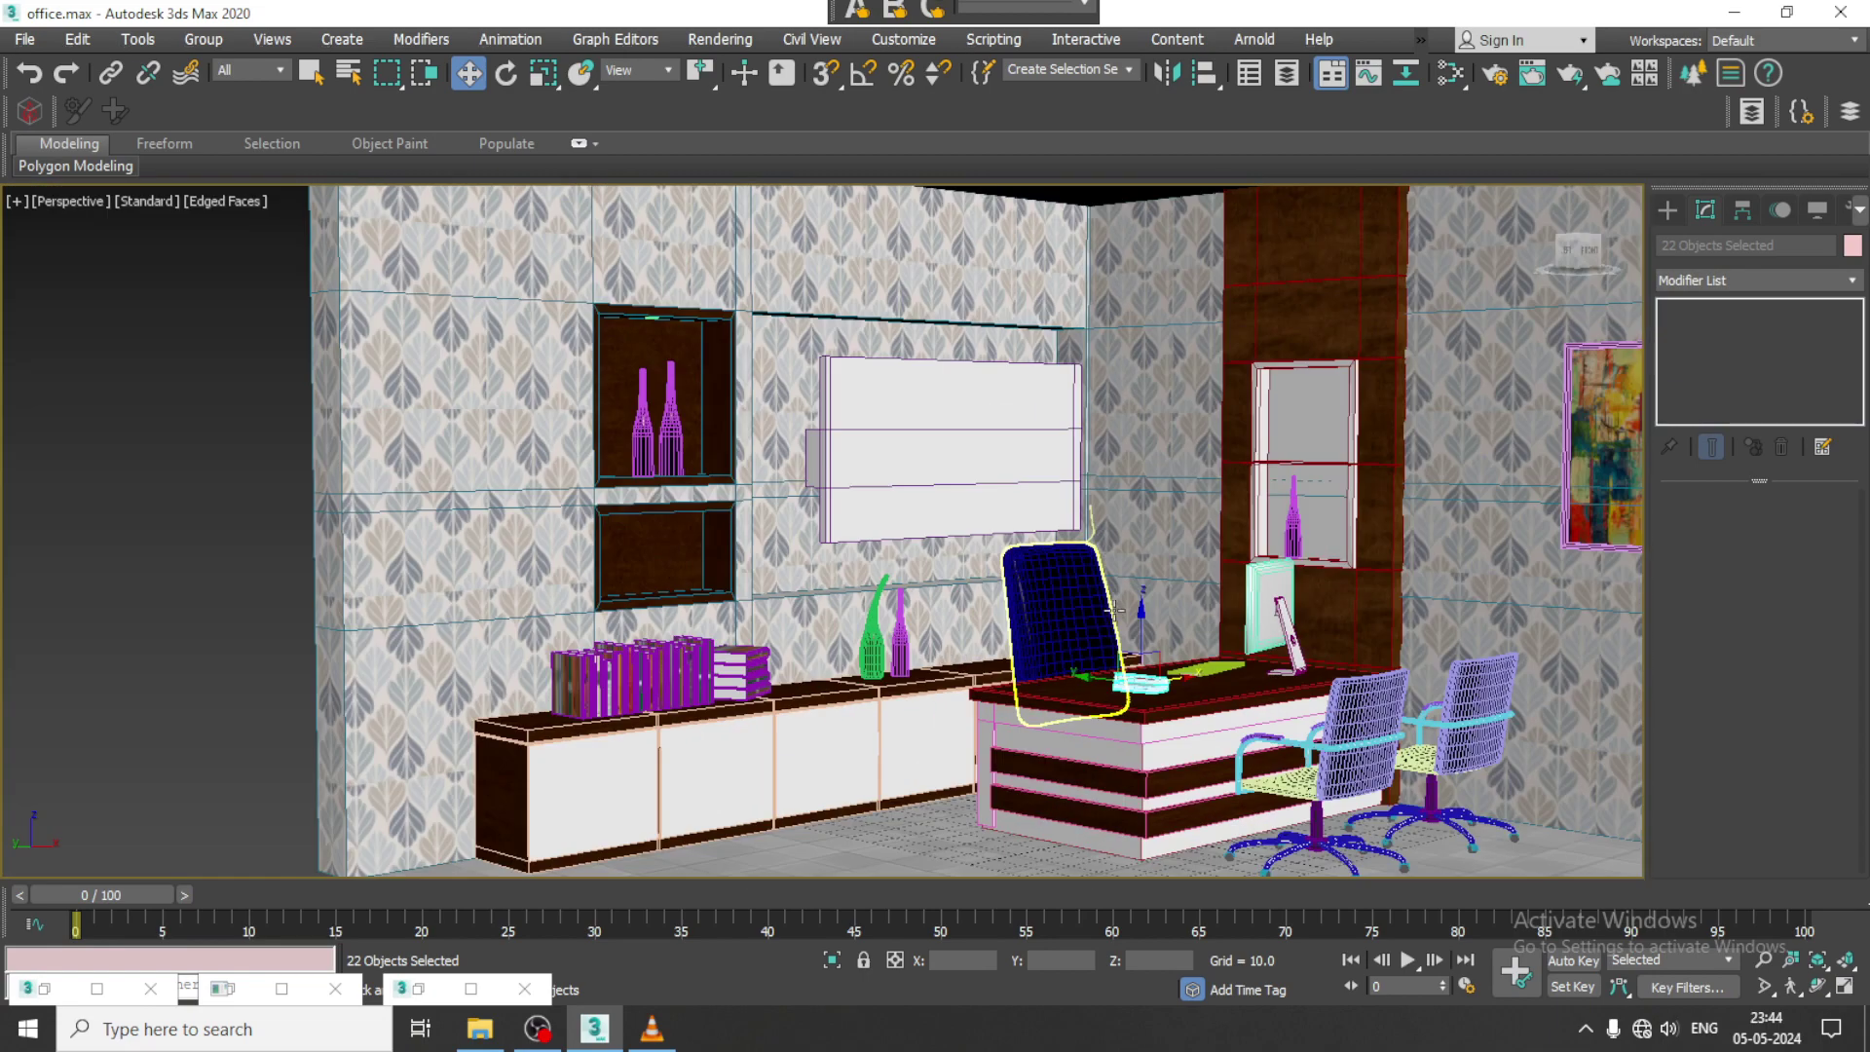
{"action": "mouse_move", "coordinate": [1208, 596]}
{"action": "middle_mouse_down"}
{"action": "mouse_move", "coordinate": [1107, 561]}
{"action": "mouse_move", "coordinate": [984, 553]}
{"action": "middle_mouse_up"}
{"action": "key", "text": "Up"}
{"action": "key", "text": "shift+f"}
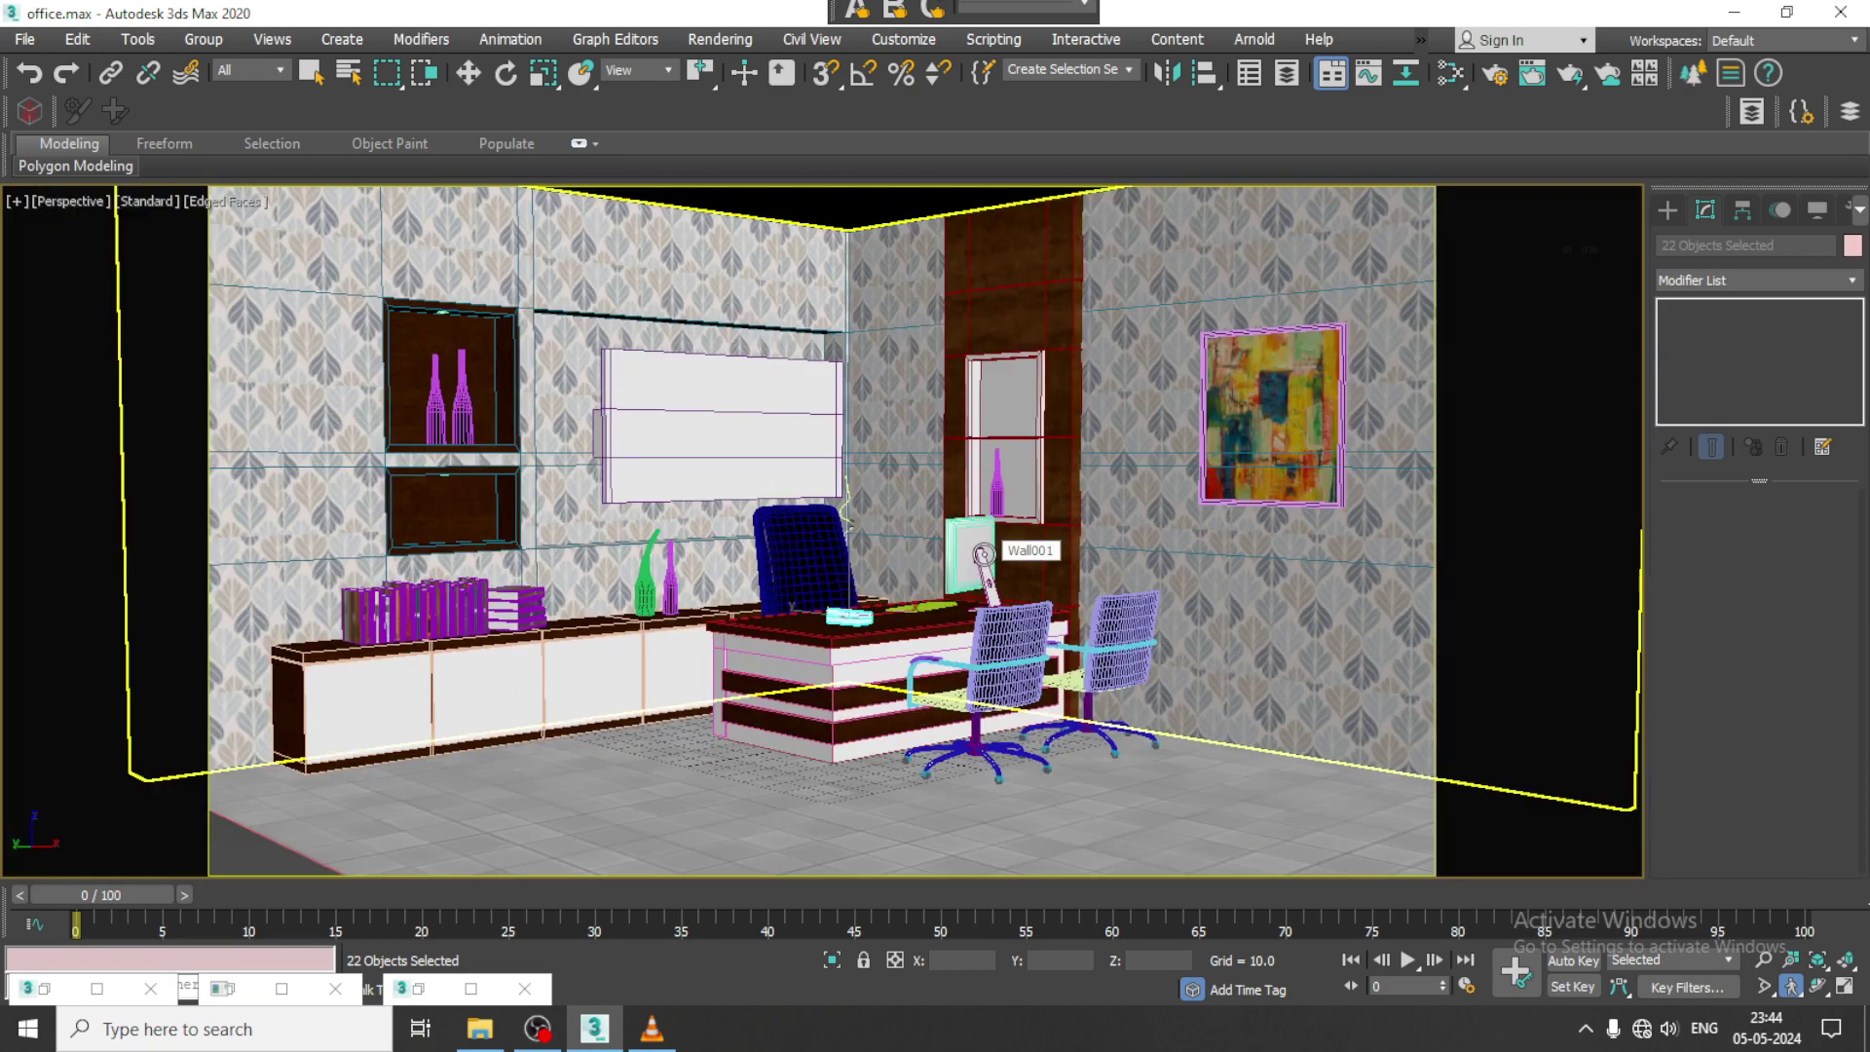
Step: Check the output size and other common parameters in the render setup, and minimize its window
{"action": "left_click", "coordinate": [720, 39]}
{"action": "left_click", "coordinate": [797, 161]}
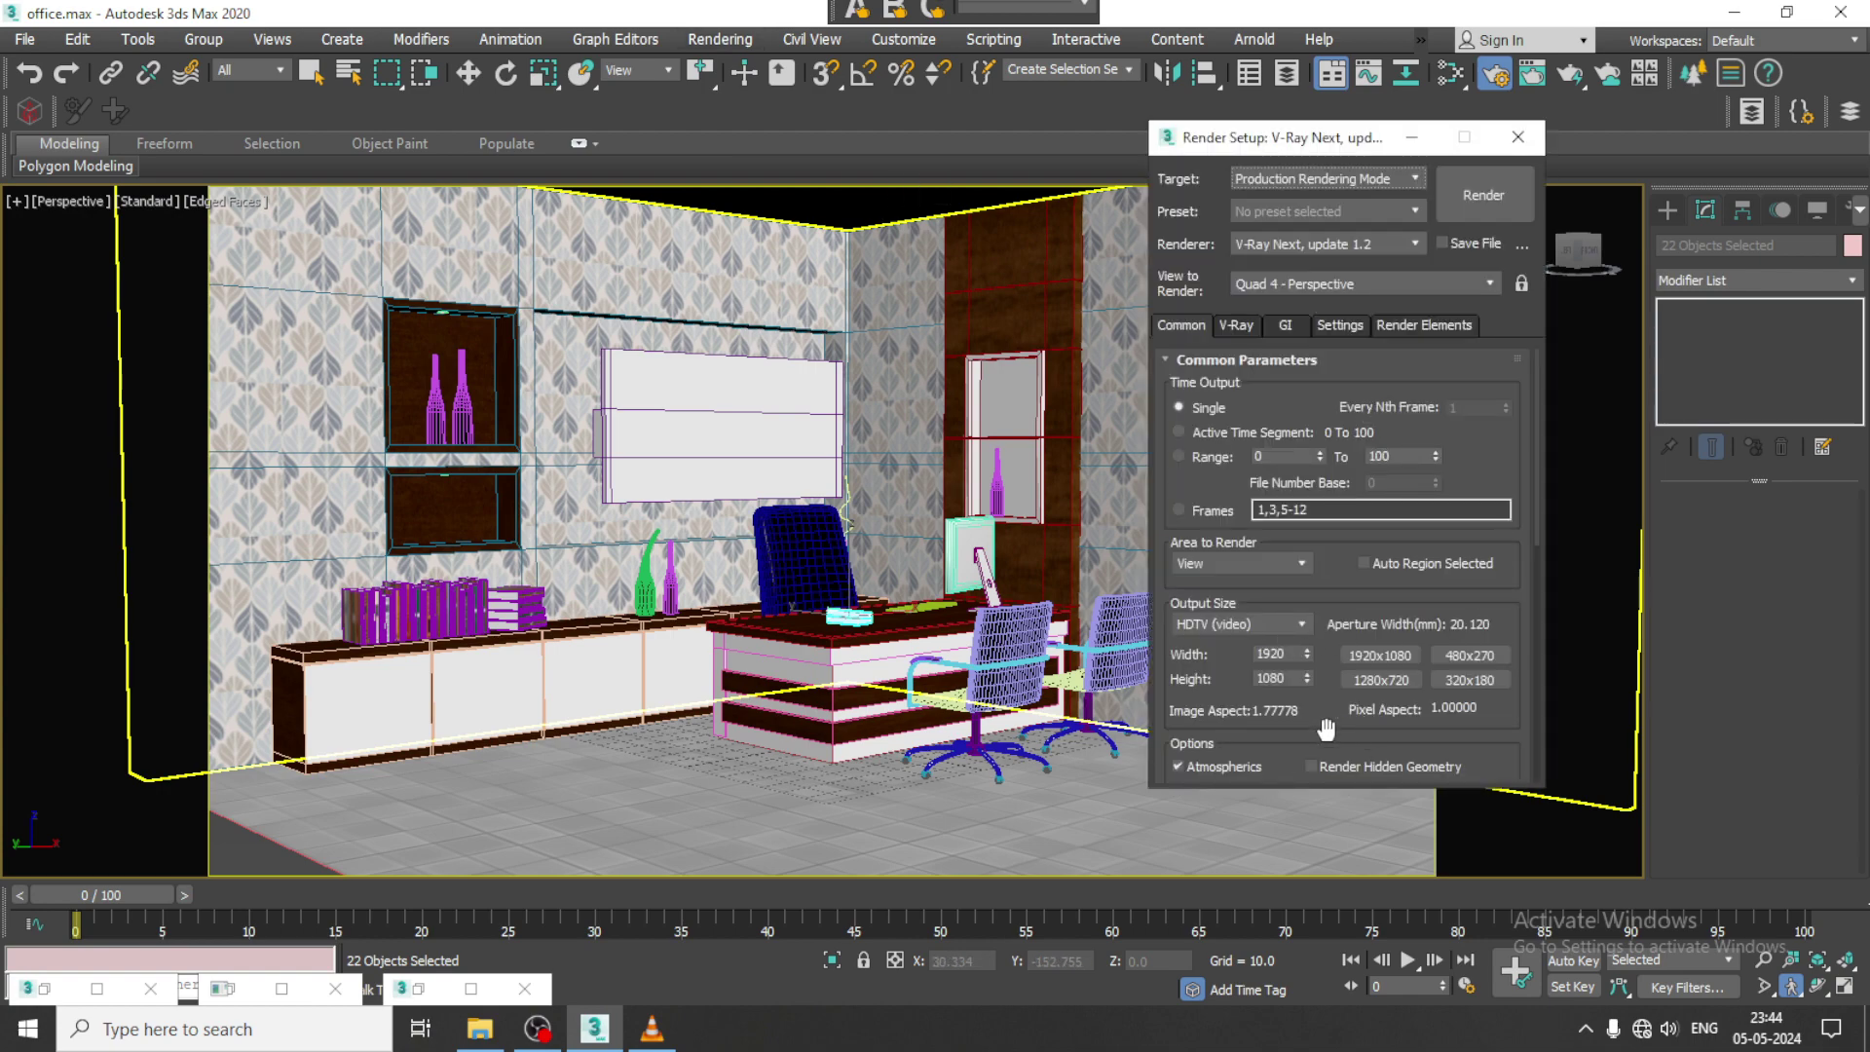
{"action": "left_click_drag", "start_coordinate": [1327, 728], "coordinate": [1330, 531]}
{"action": "left_click", "coordinate": [1412, 138]}
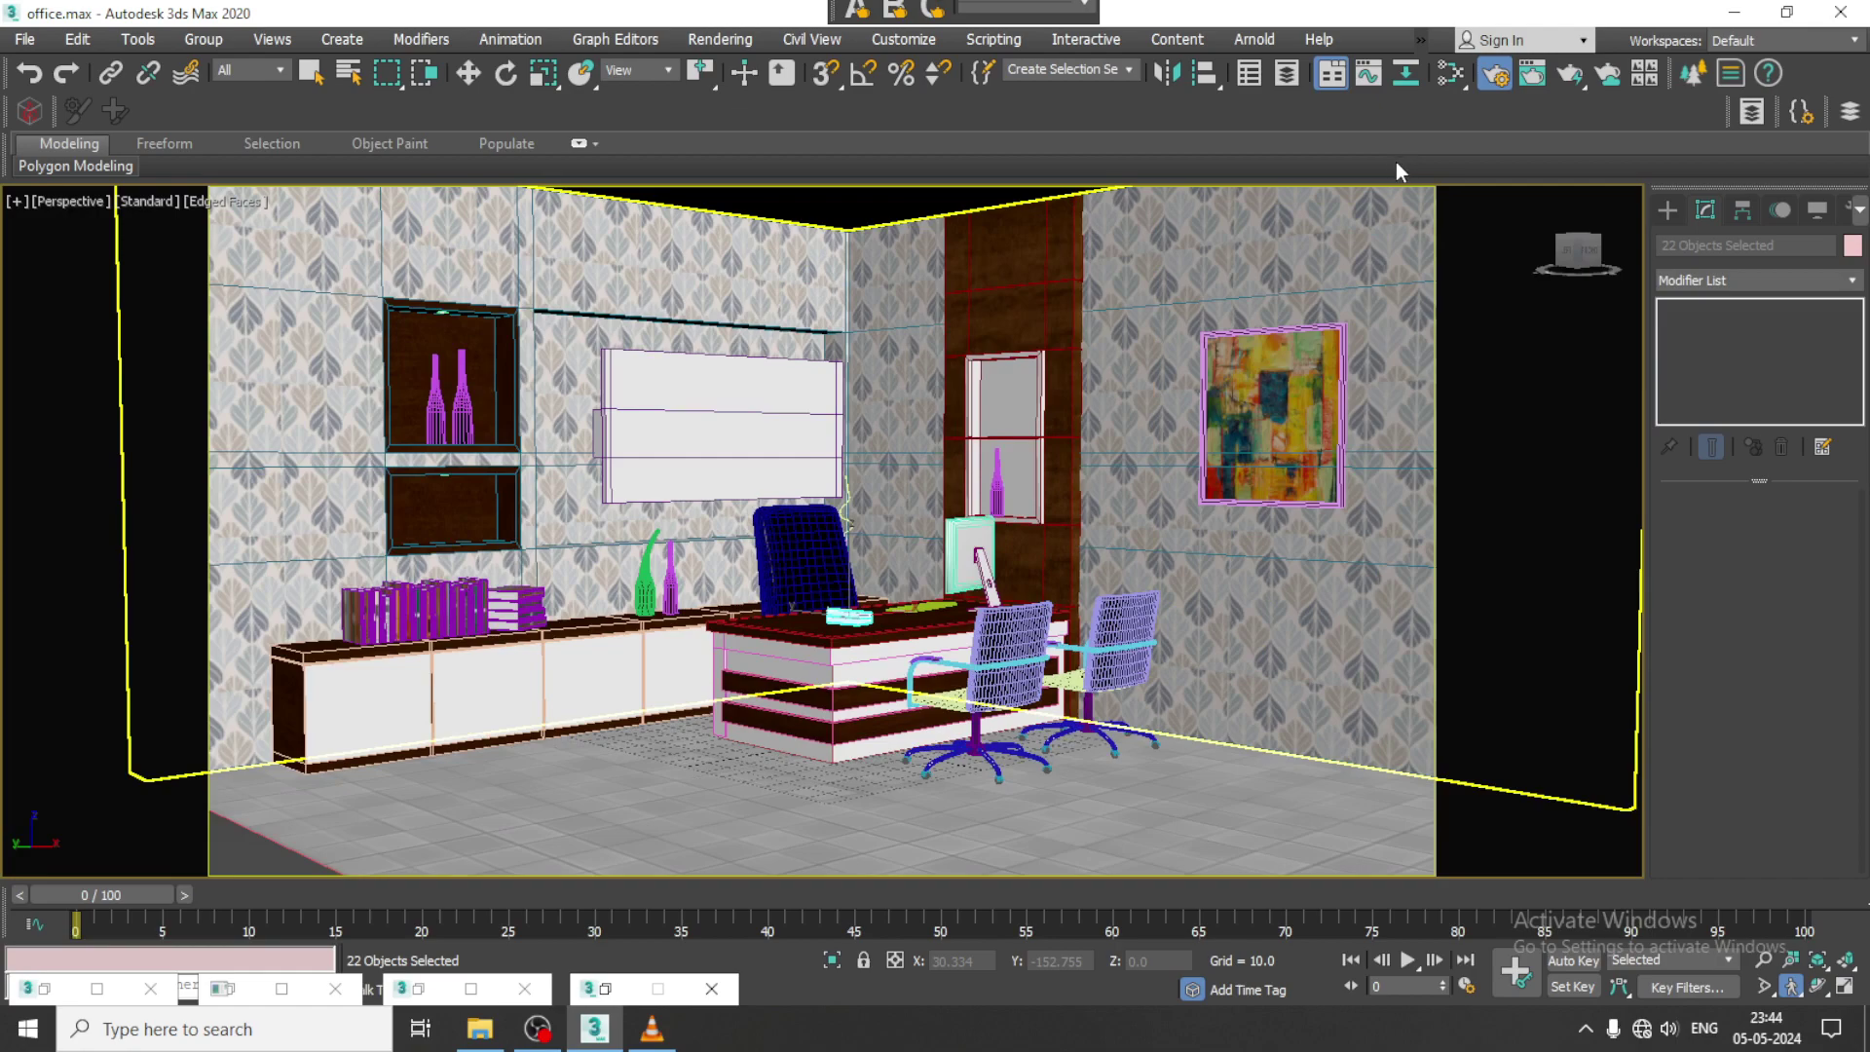
Step: Walk the perspective view closer to the desk and create a physical camera from that view
{"action": "key", "text": "Up"}
{"action": "middle_click_drag", "start_coordinate": [1124, 299], "coordinate": [1124, 299], "text": "alt"}
{"action": "middle_click_drag", "start_coordinate": [1054, 583], "coordinate": [1055, 586], "text": "alt"}
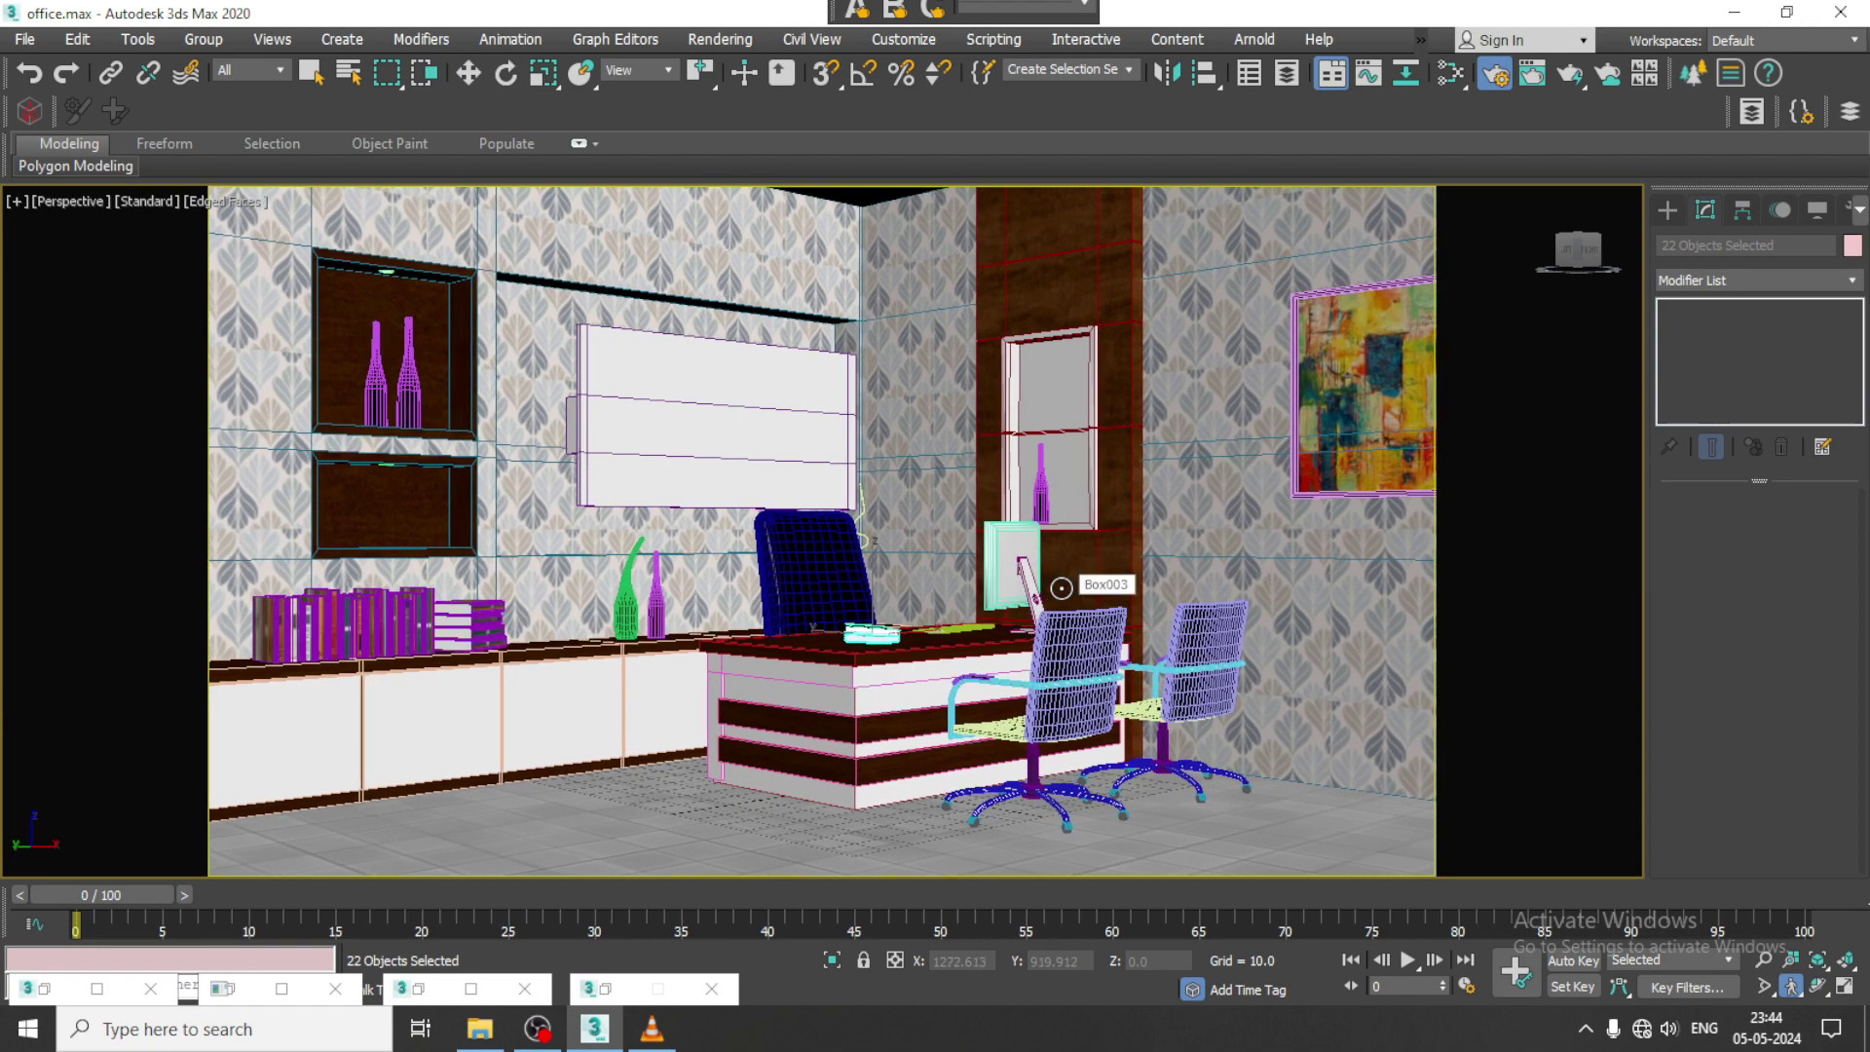
{"action": "key", "text": "ctrl+c"}
{"action": "key", "text": "alt+w"}
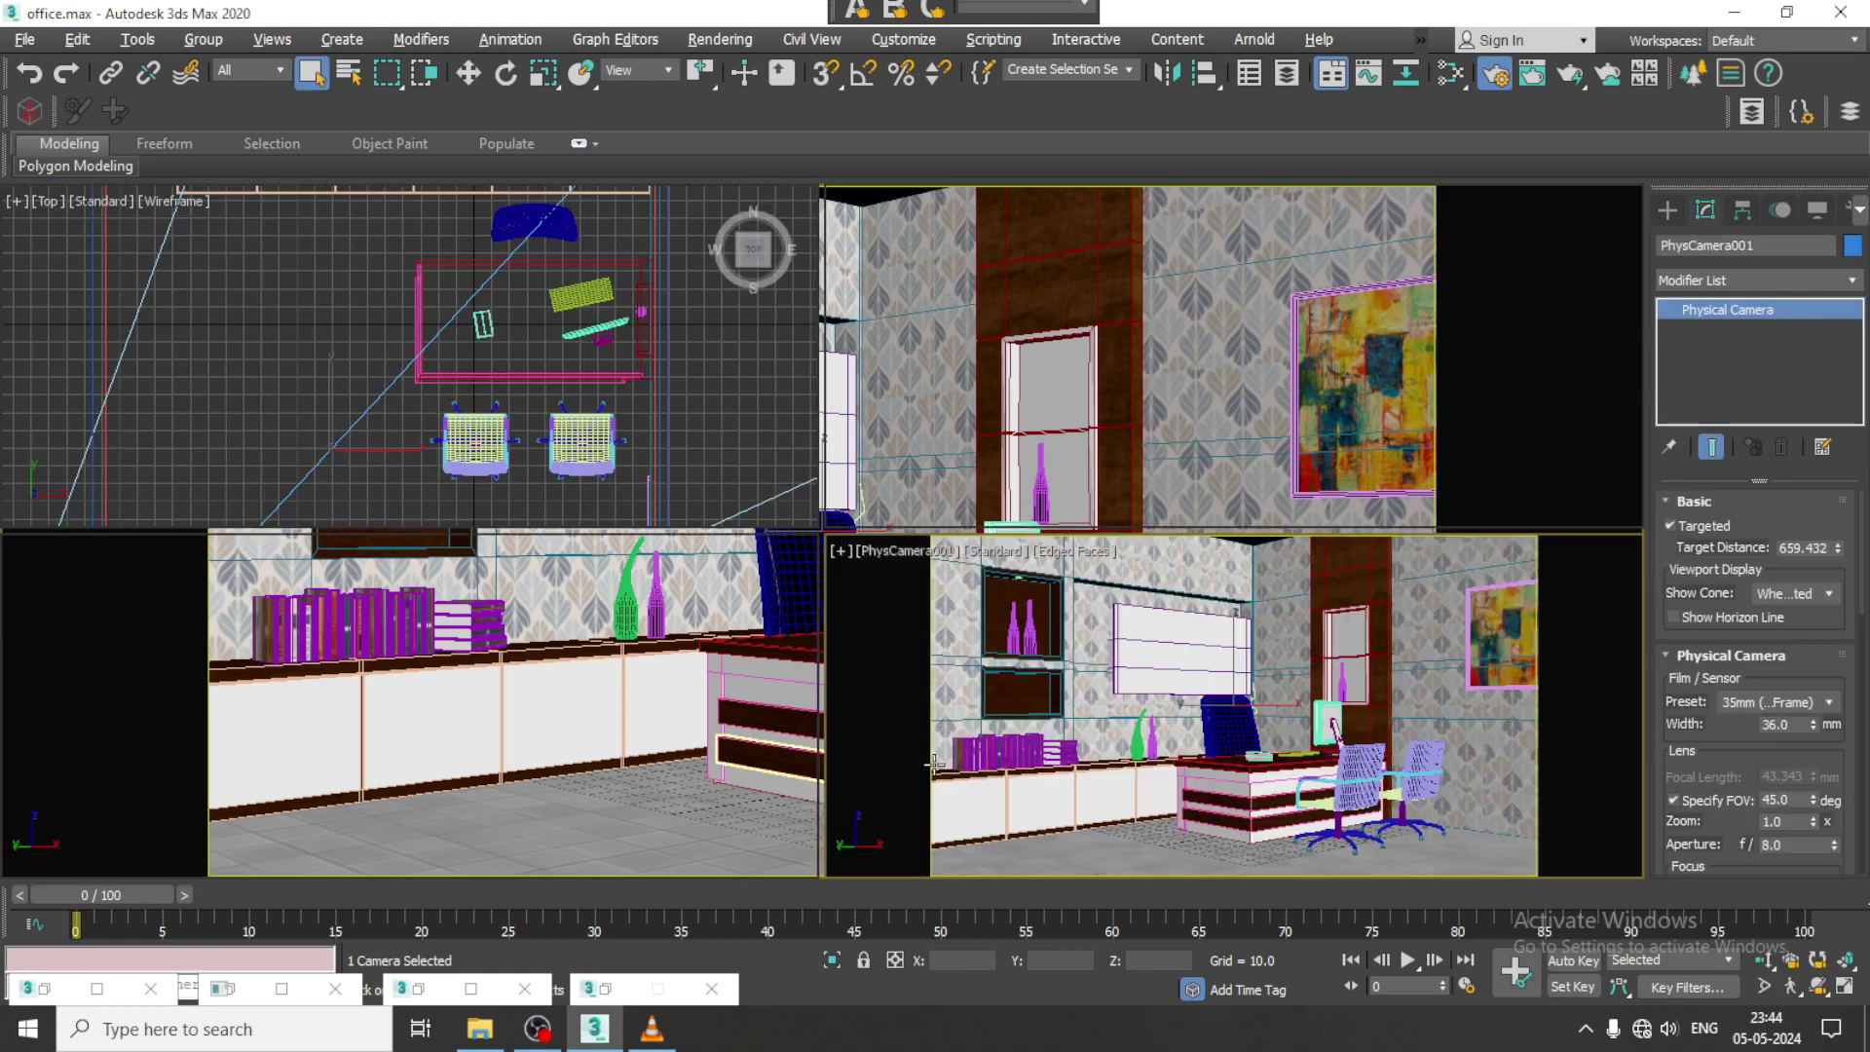
Step: Switch another viewport to Perspective with default shading and maximize it with the whole room in view
{"action": "middle_click_drag", "start_coordinate": [685, 733], "coordinate": [616, 708]}
{"action": "key", "text": "p"}
{"action": "scroll", "coordinate": [680, 710], "scroll_direction": "down", "scroll_amount": 5}
{"action": "key", "text": "F3"}
{"action": "scroll", "coordinate": [682, 708], "scroll_direction": "down", "scroll_amount": 3}
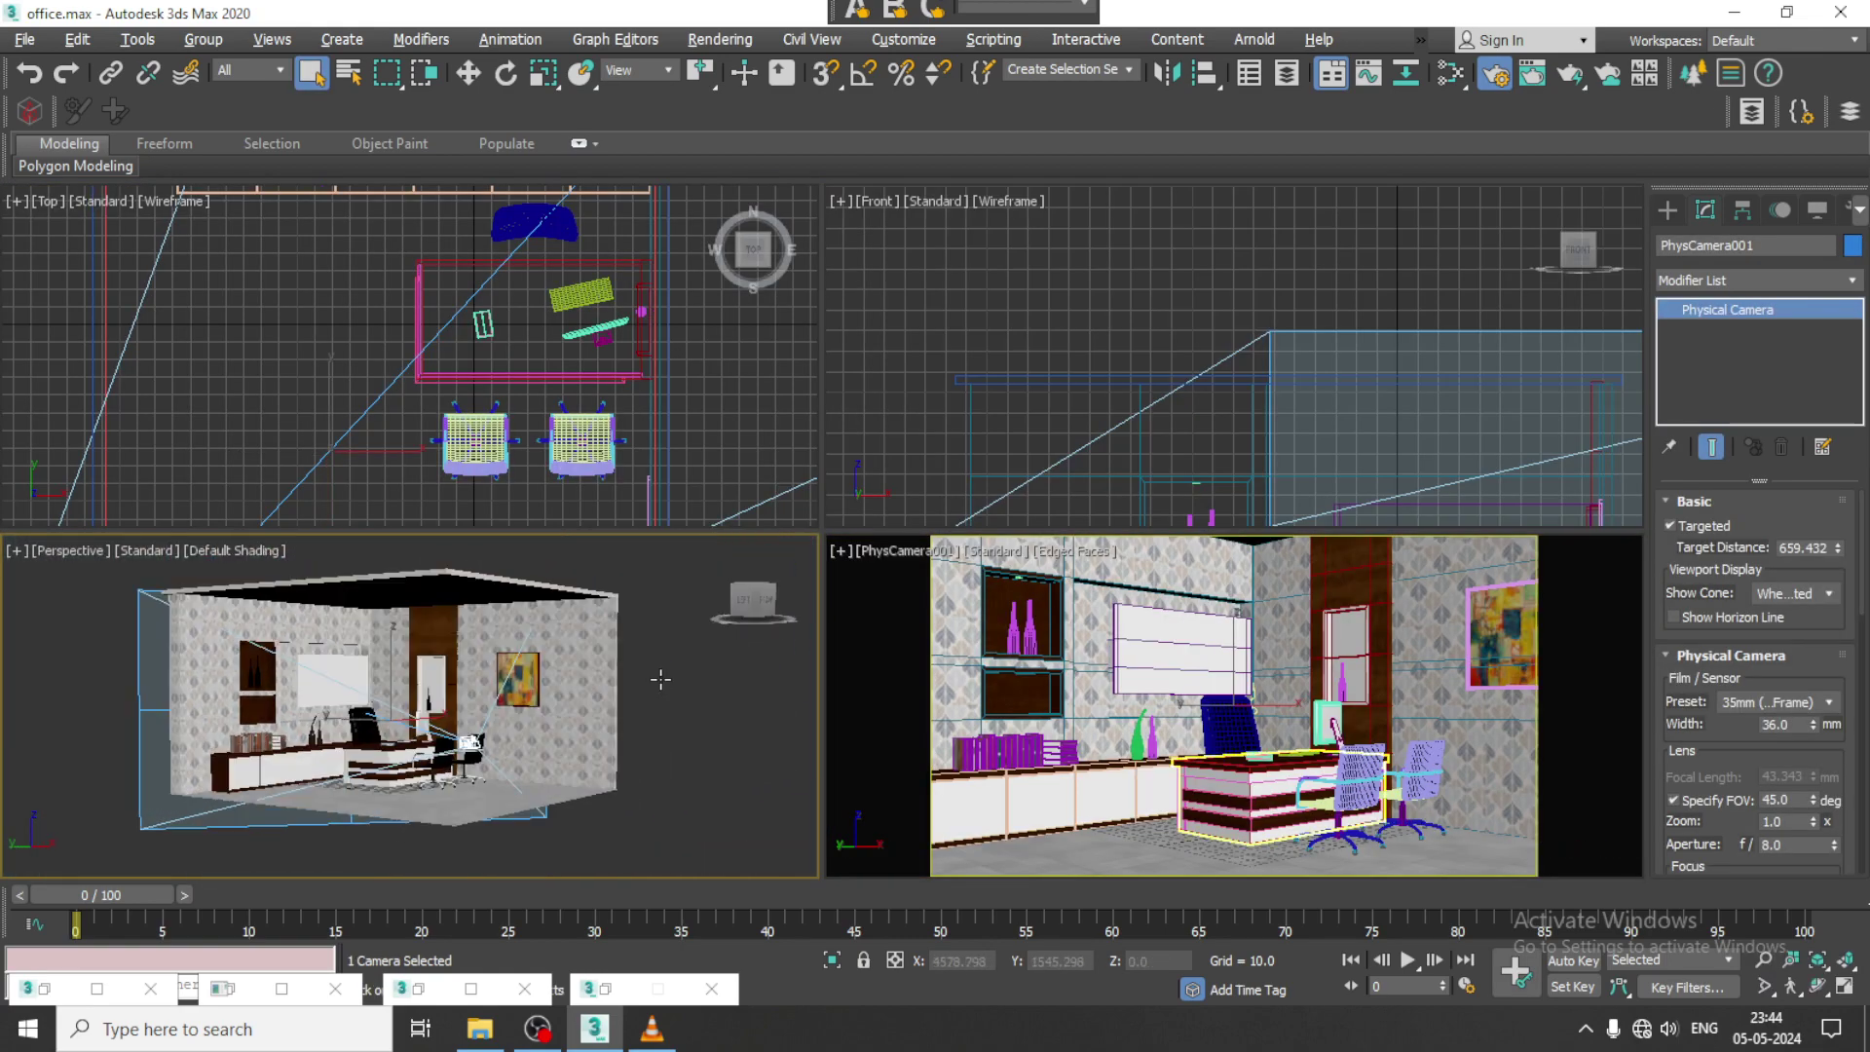
{"action": "key", "text": "alt+w"}
{"action": "scroll", "coordinate": [1204, 601], "scroll_direction": "down", "scroll_amount": 1}
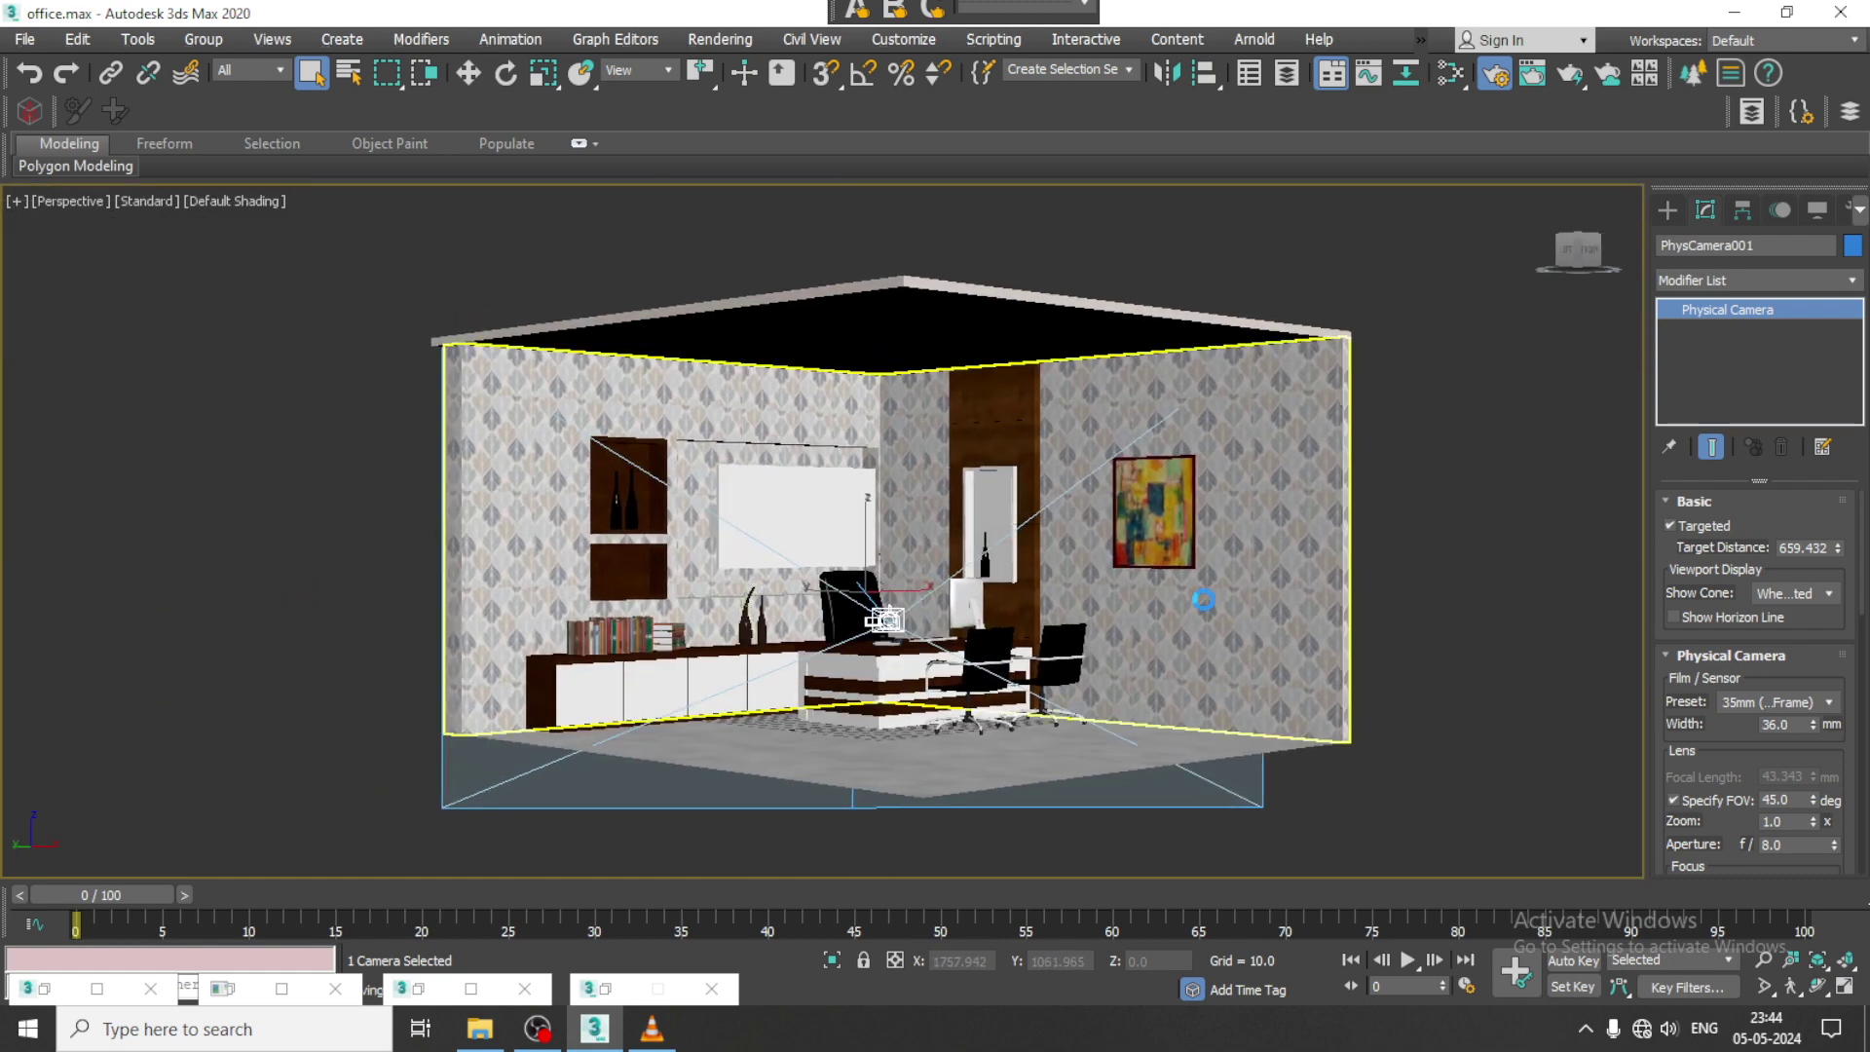
Step: Place a photometric target light in the front view, aimed straight down from the ceiling to the floor at the desk
{"action": "left_click", "coordinate": [1667, 209]}
{"action": "left_click", "coordinate": [1720, 244]}
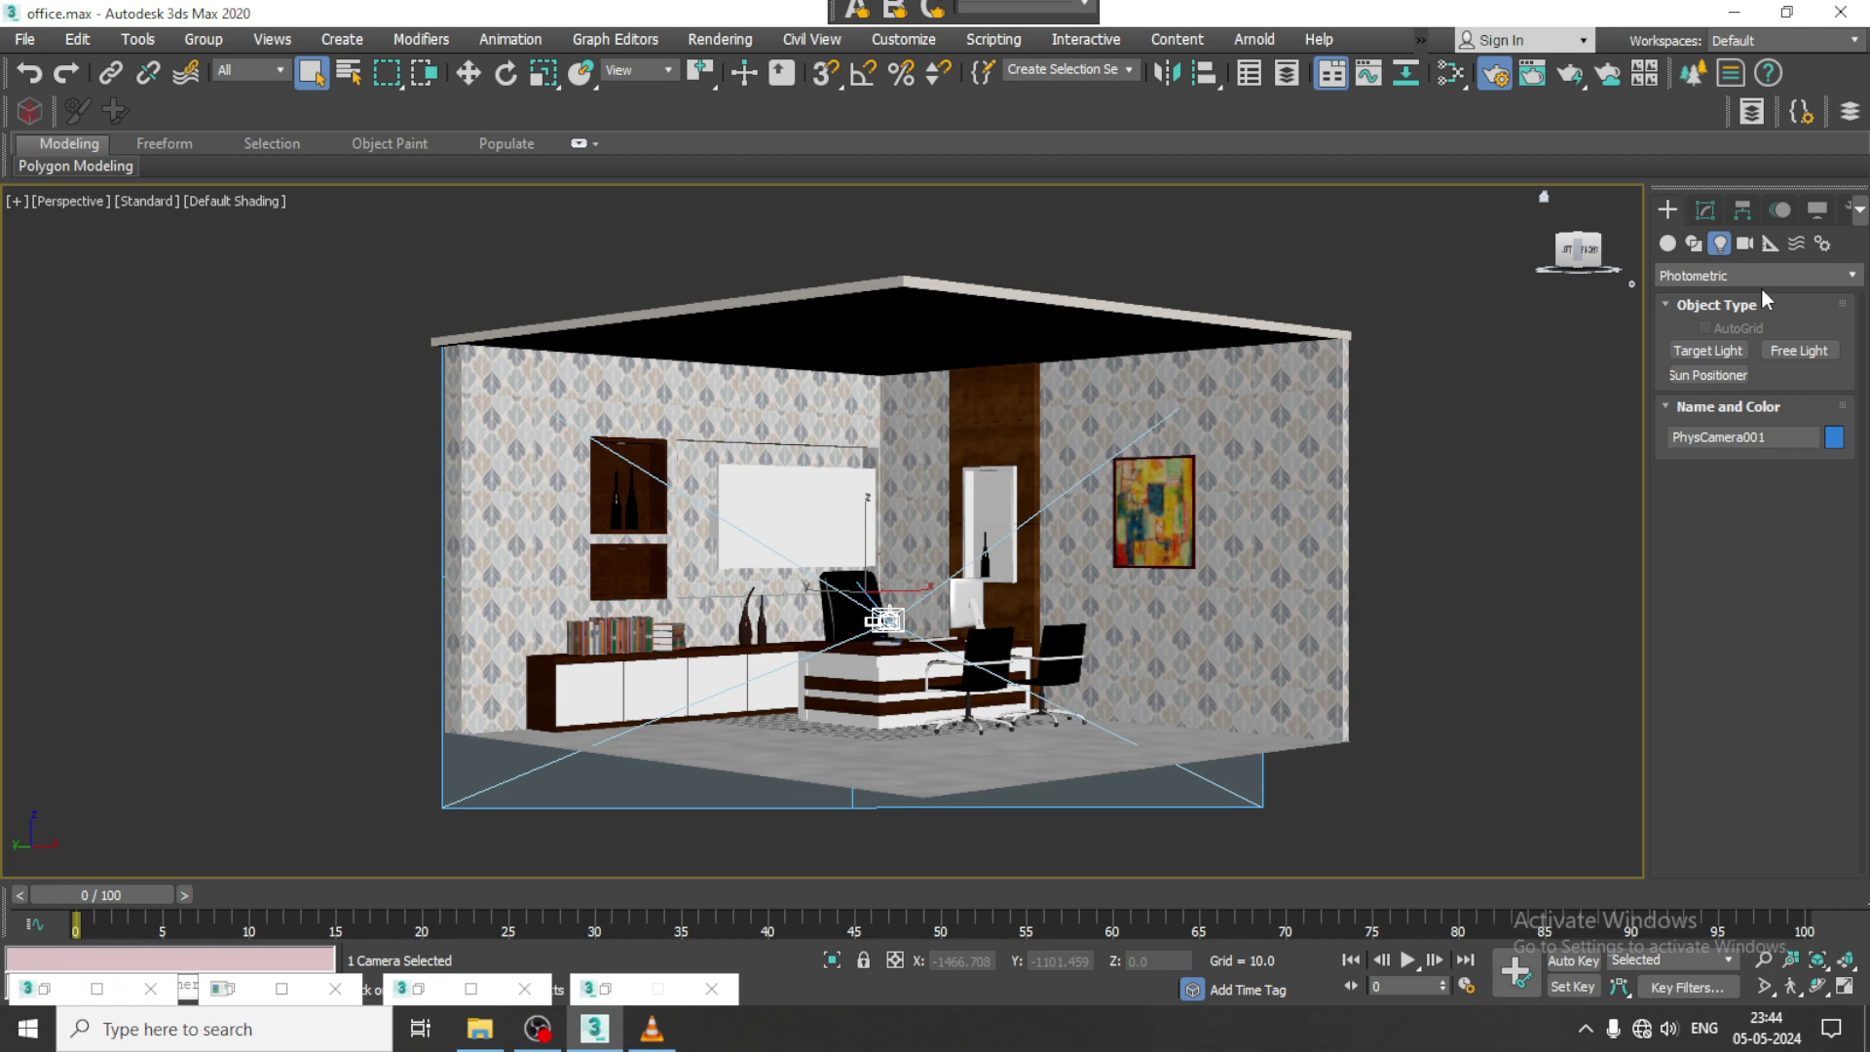
{"action": "left_click", "coordinate": [1740, 349]}
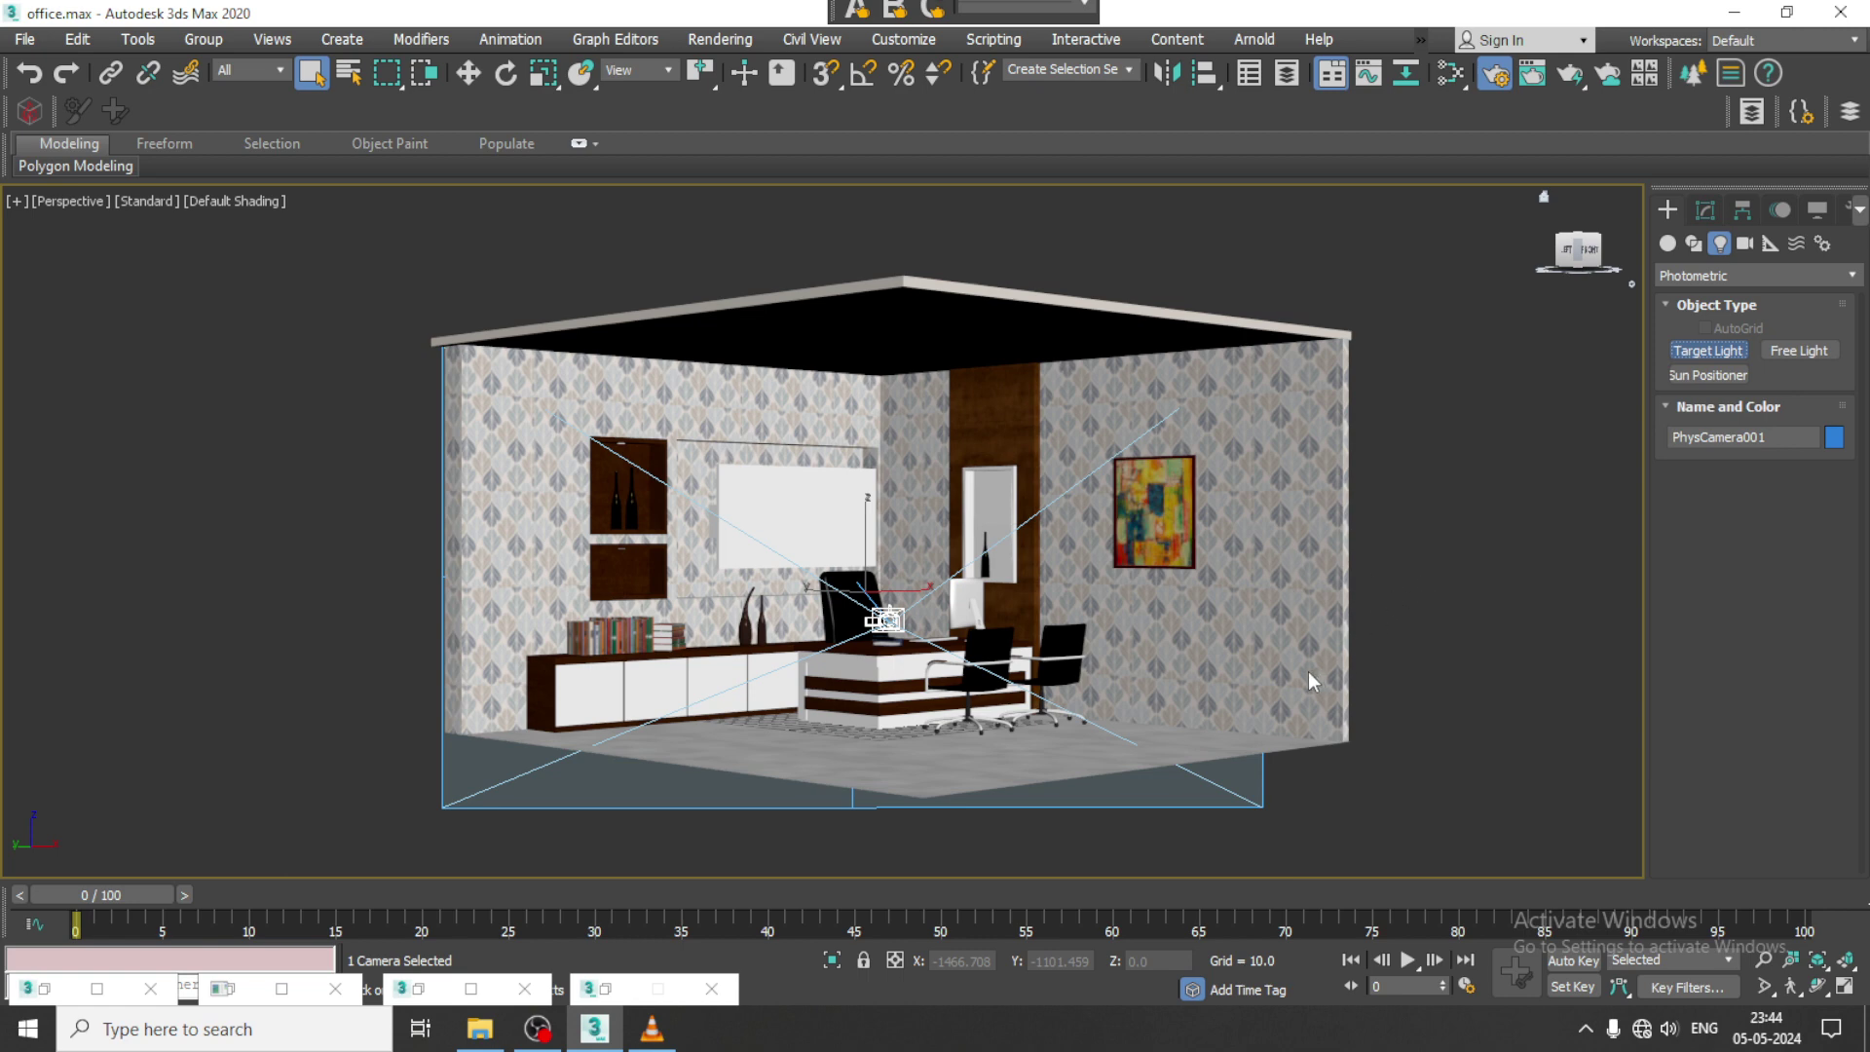
{"action": "left_click", "coordinate": [1235, 694]}
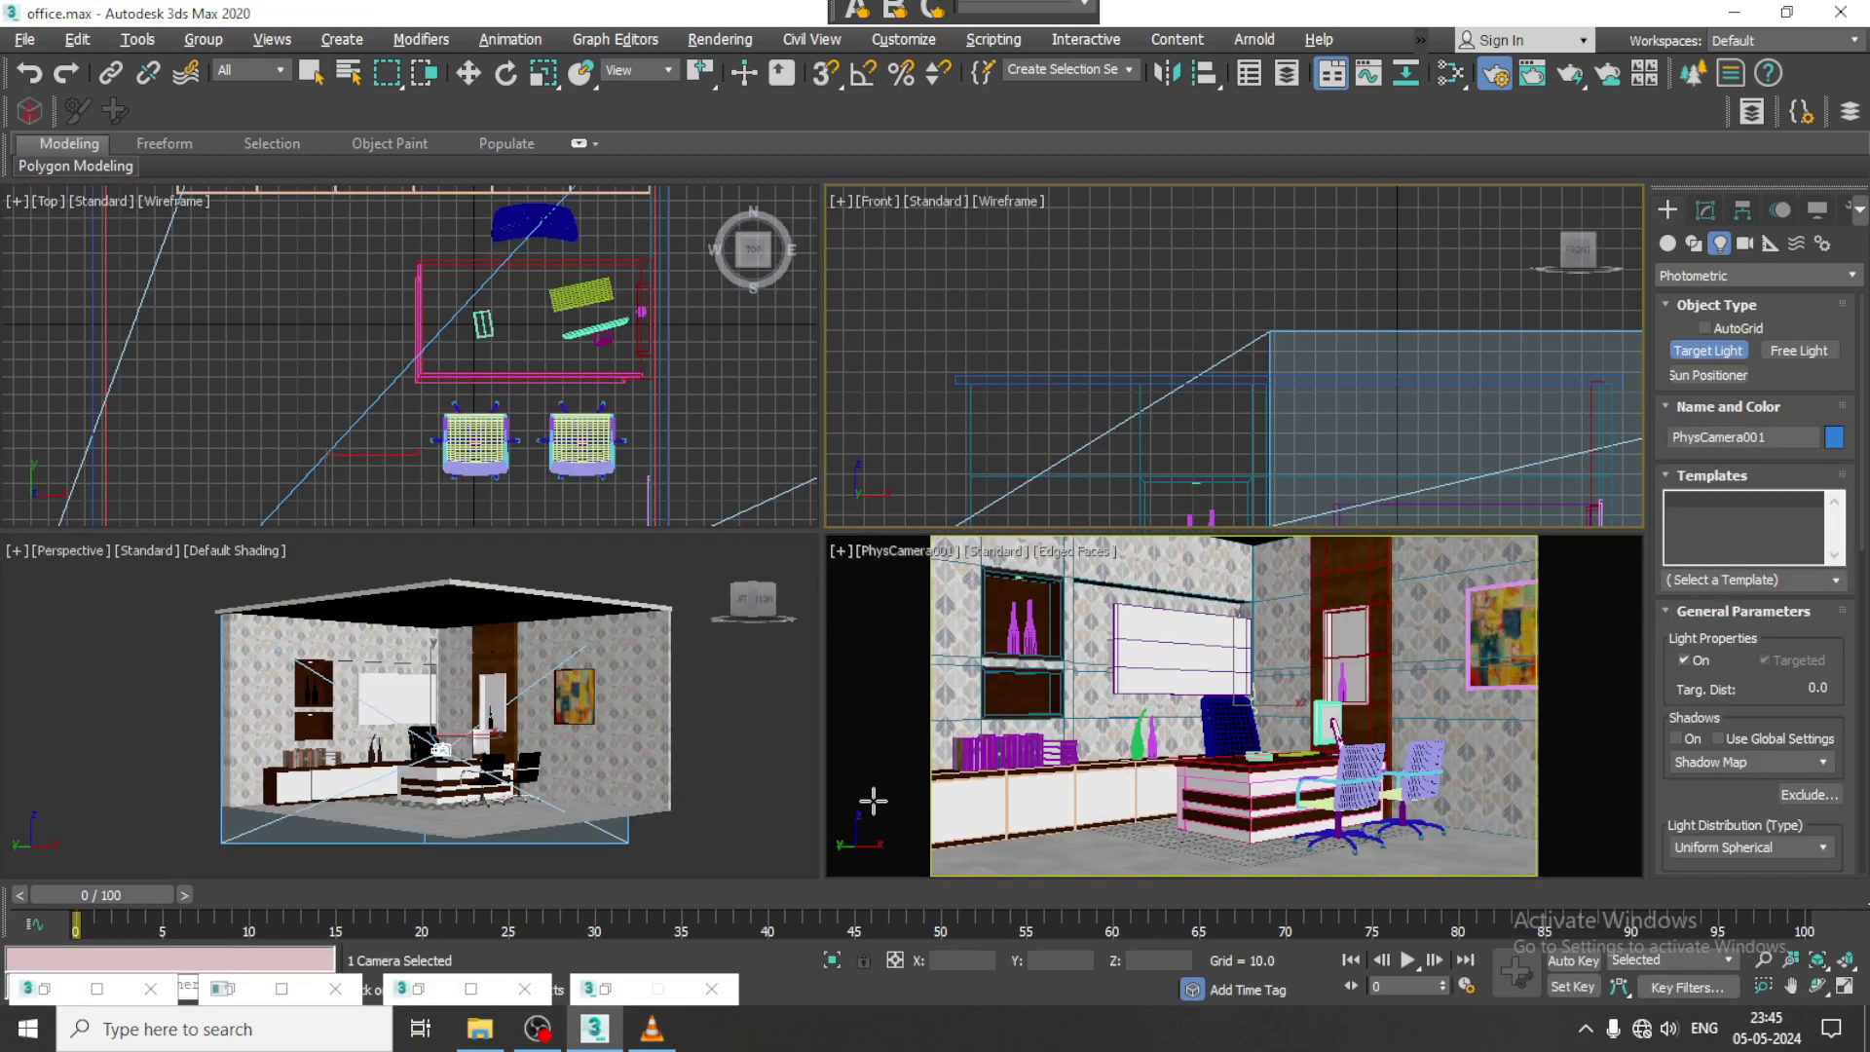
{"action": "key", "text": "alt+w"}
{"action": "middle_click_drag", "start_coordinate": [1173, 426], "coordinate": [1057, 497]}
{"action": "left_click_drag", "start_coordinate": [1079, 391], "coordinate": [1079, 806]}
{"action": "key", "text": "w"}
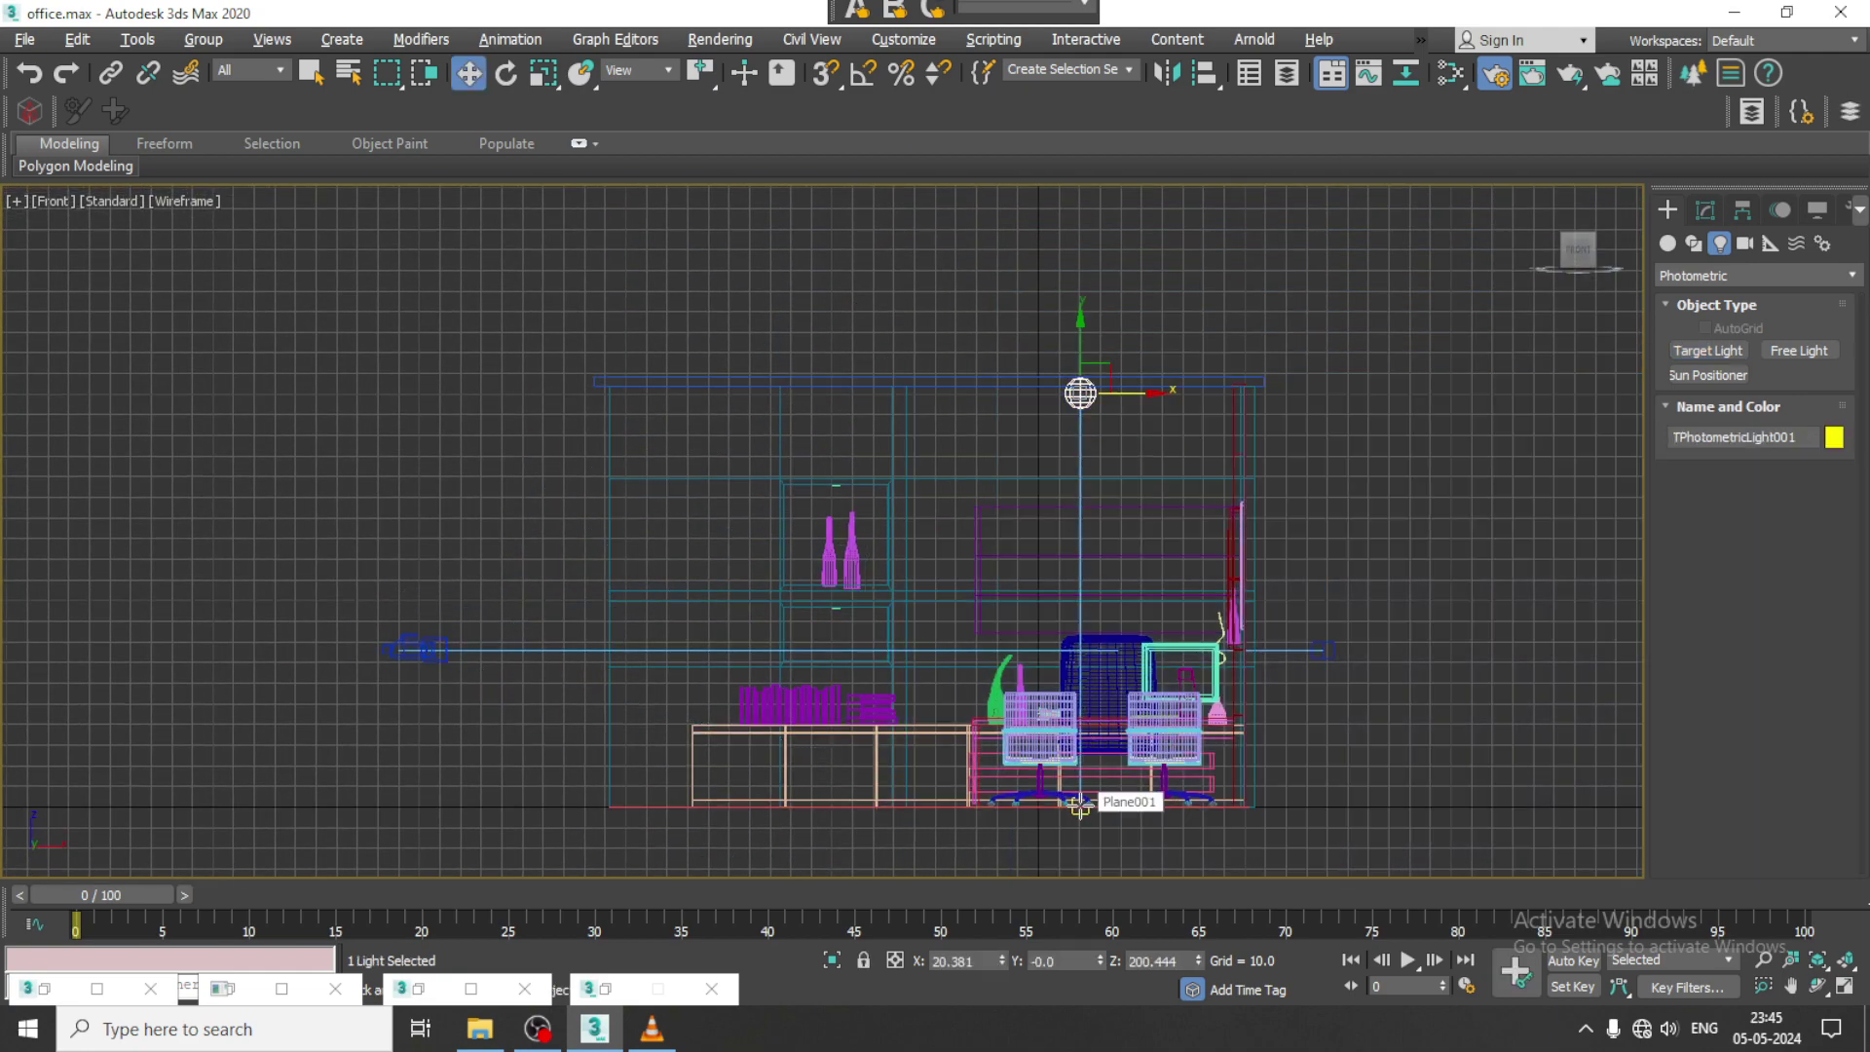
Step: Return to the four-viewport layout, preview the camera view in High Quality, and set it back to Standard
{"action": "key", "text": "alt+w"}
{"action": "left_click", "coordinate": [993, 556]}
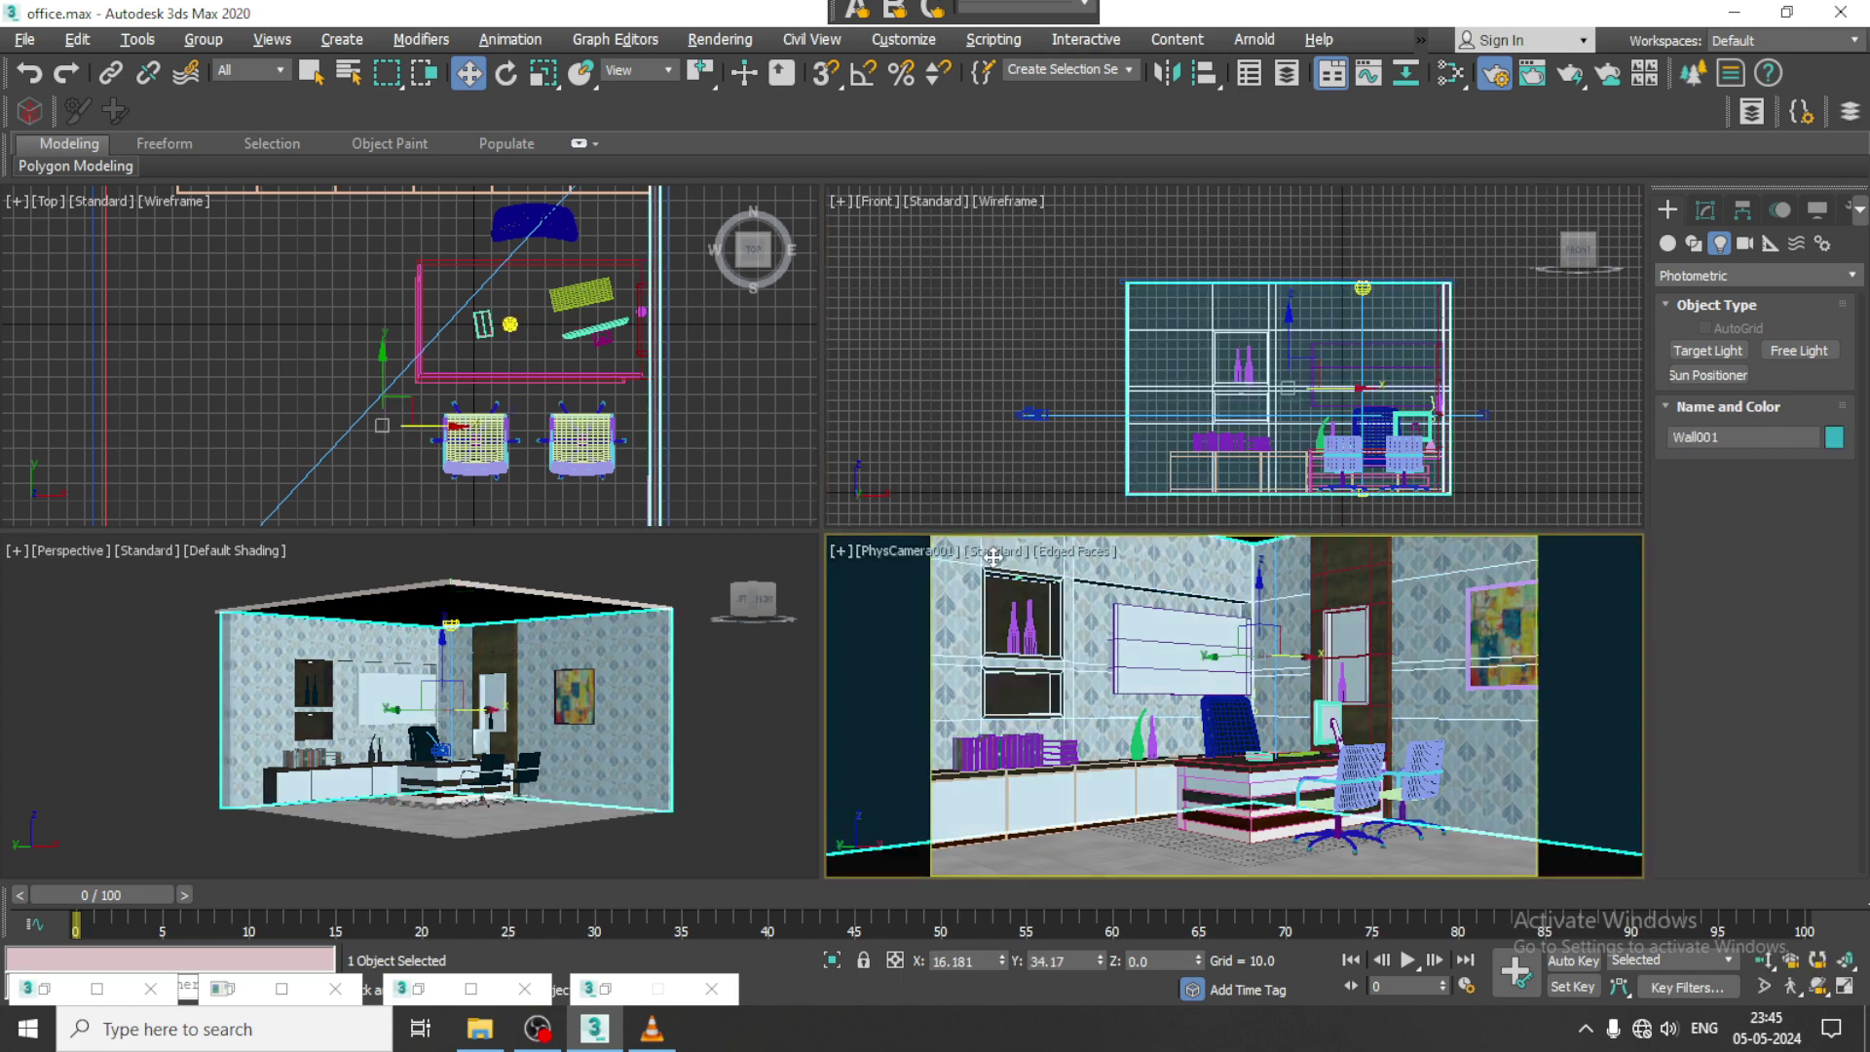
{"action": "left_click", "coordinate": [1008, 552]}
{"action": "left_click", "coordinate": [1069, 607]}
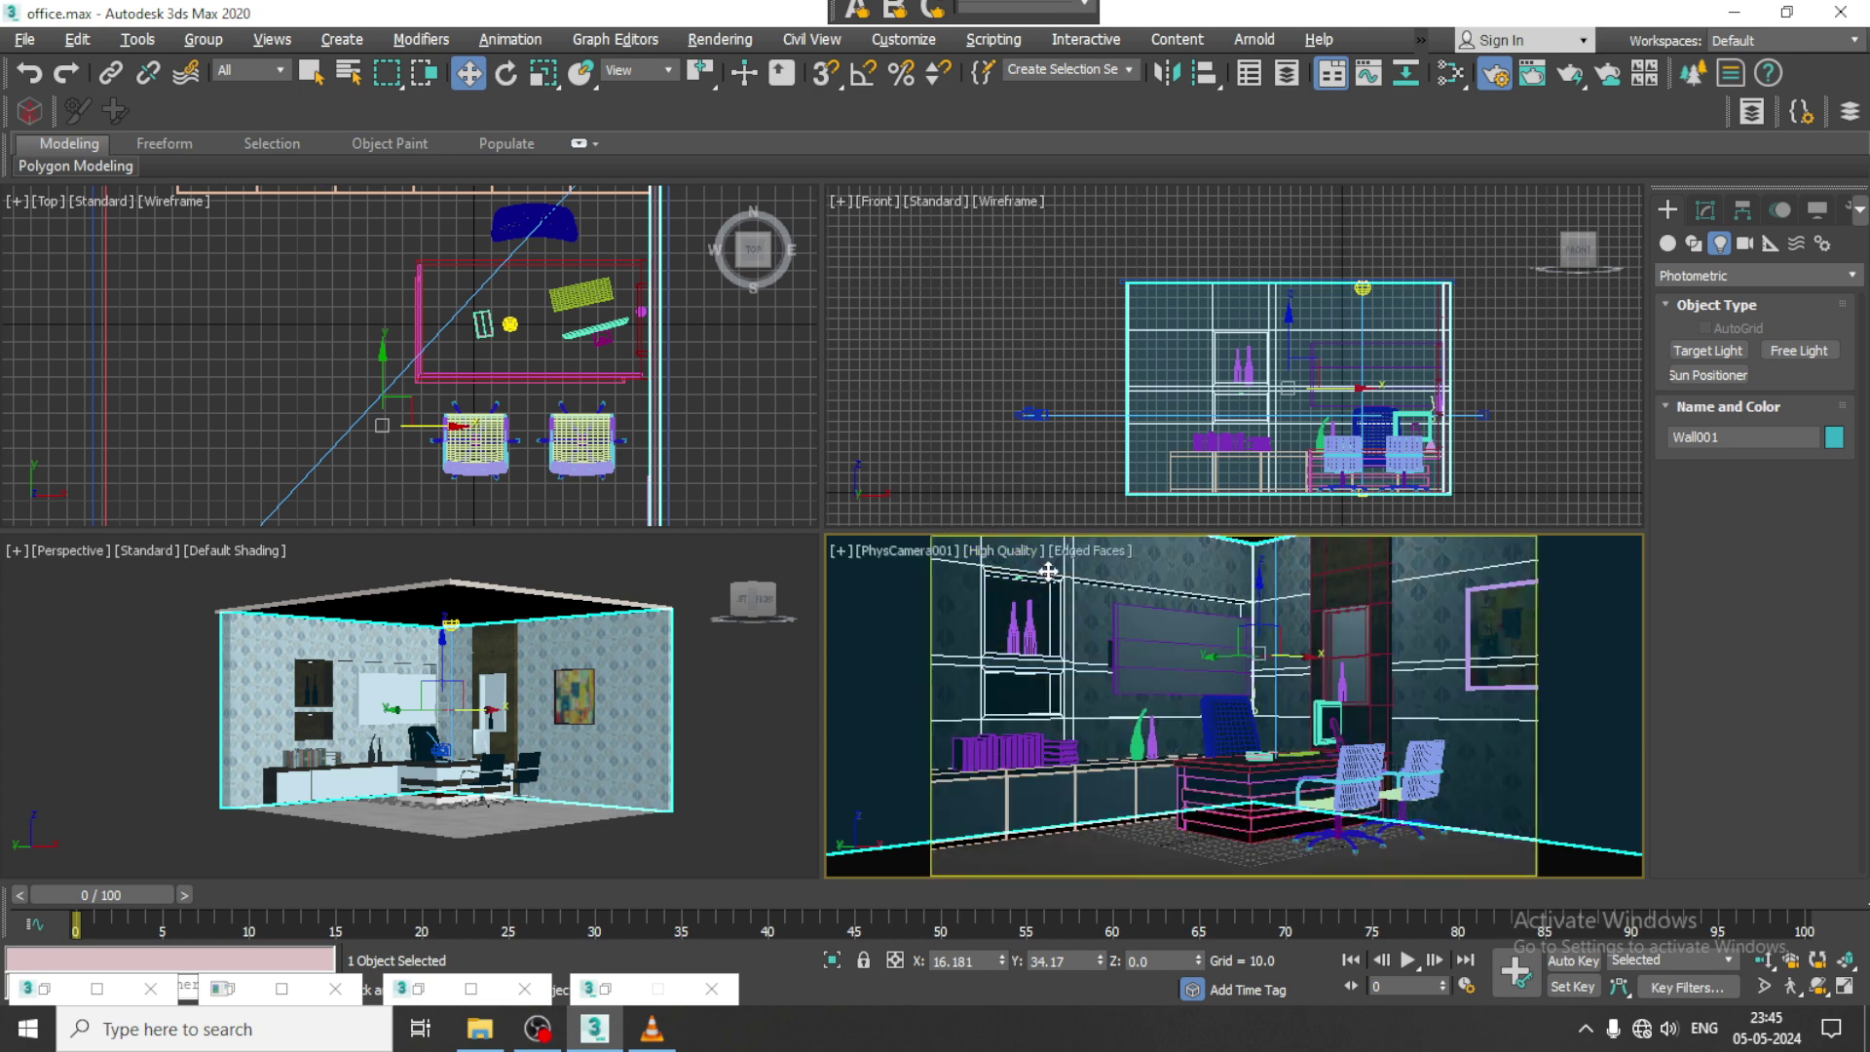
{"action": "left_click", "coordinate": [1014, 560]}
{"action": "left_click", "coordinate": [1072, 632]}
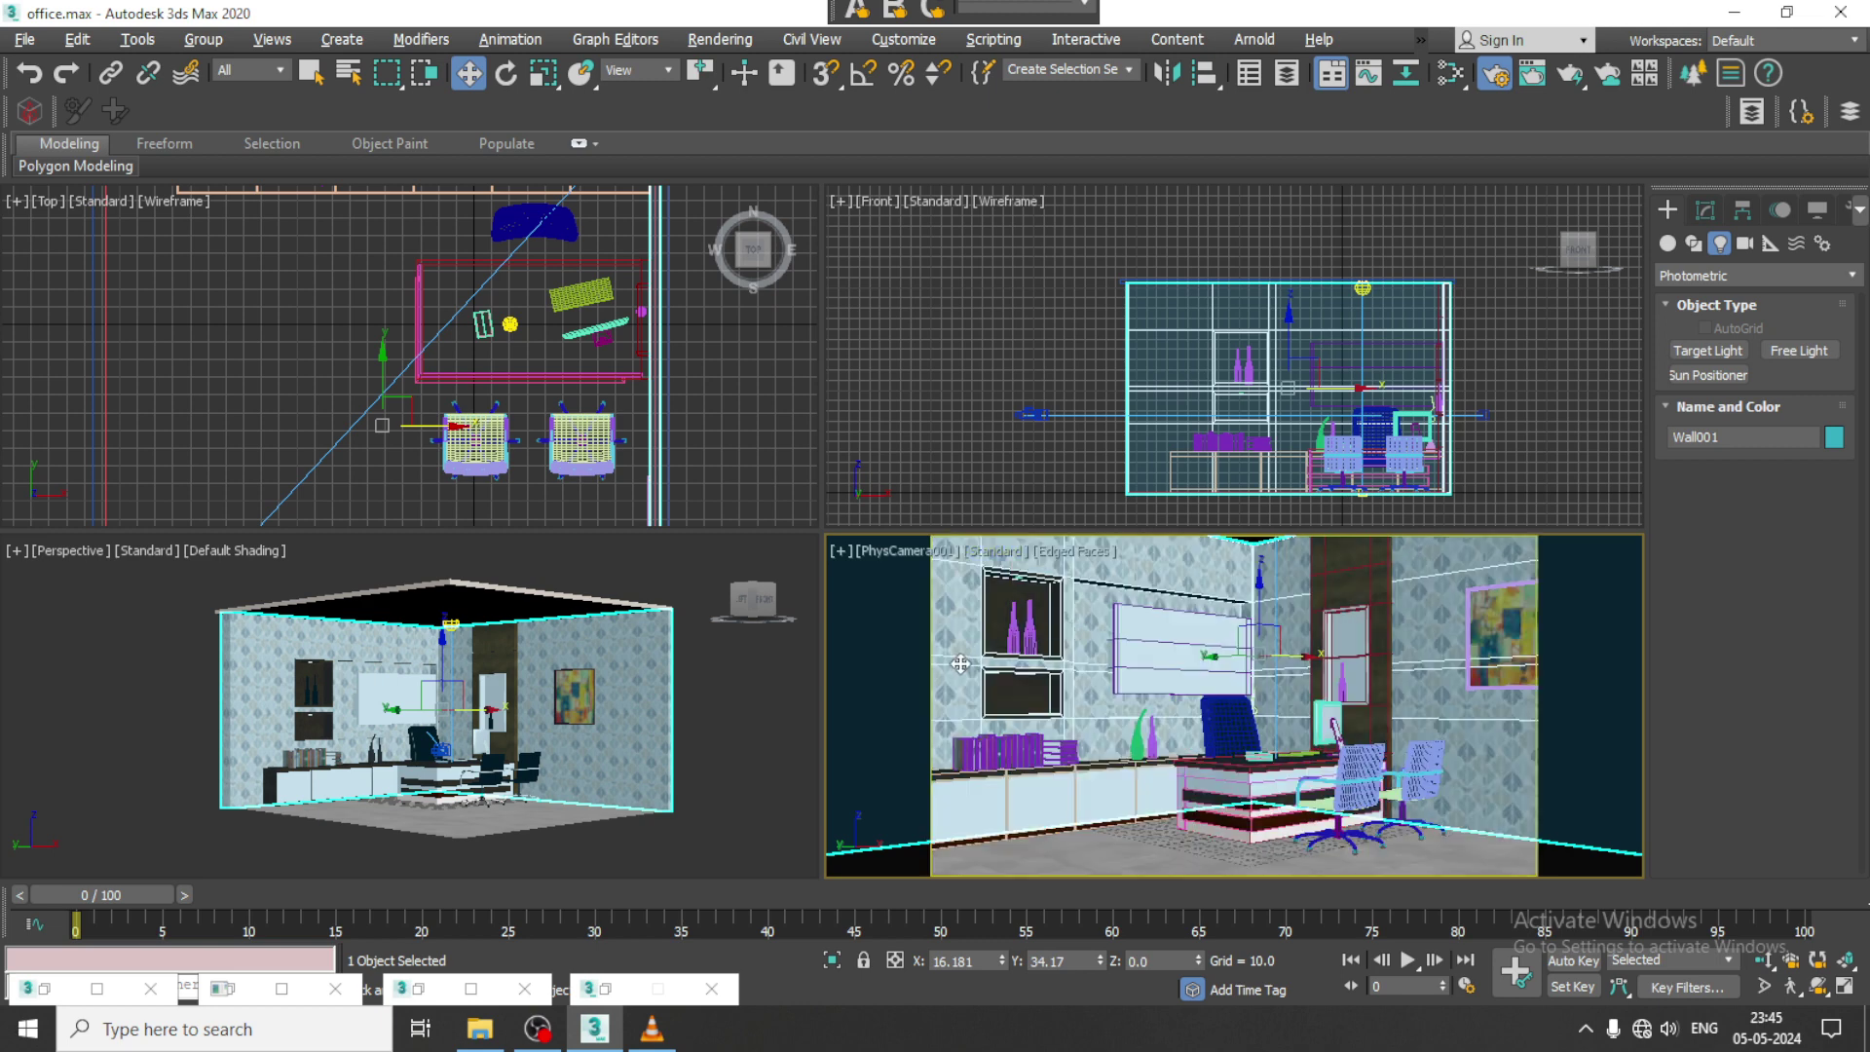
Step: Select the photometric light in the perspective view and lower it about 6 units from the ceiling
{"action": "left_click", "coordinate": [451, 628]}
{"action": "scroll", "coordinate": [453, 628], "scroll_direction": "up", "scroll_amount": 4}
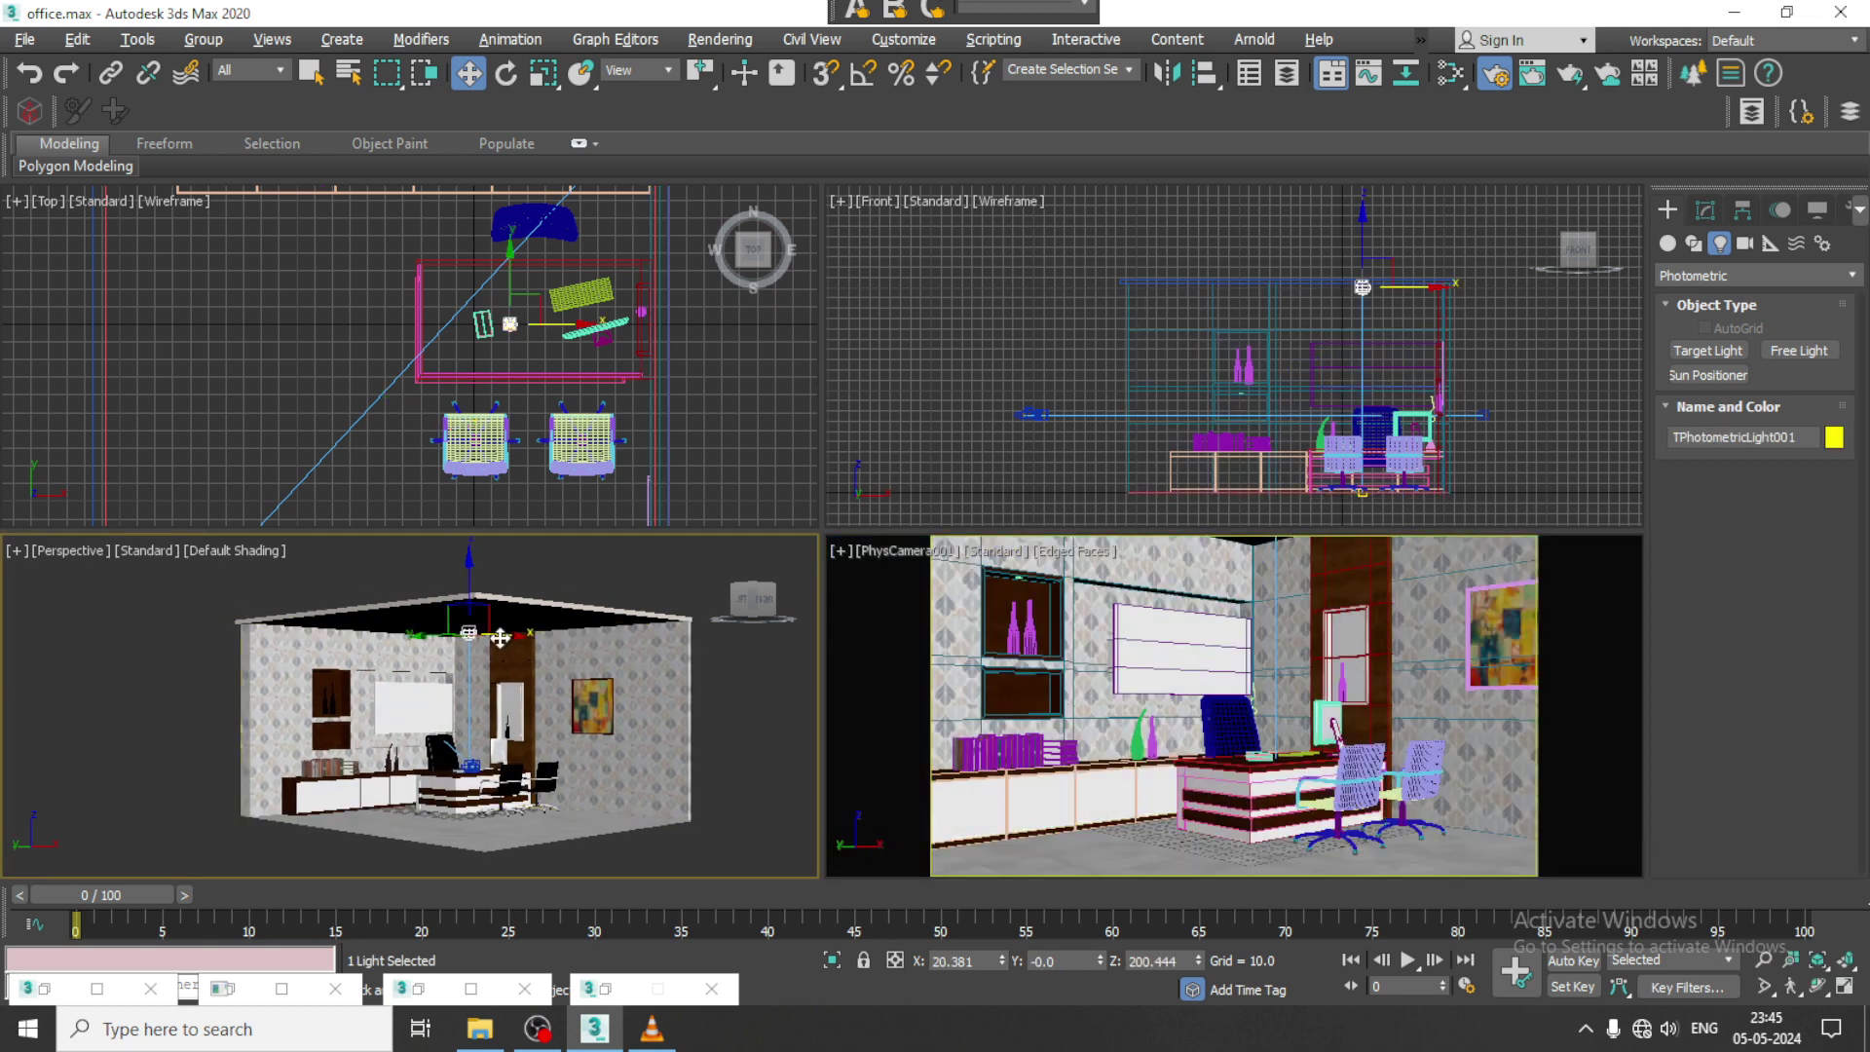
{"action": "left_click_drag", "start_coordinate": [463, 588], "coordinate": [469, 588]}
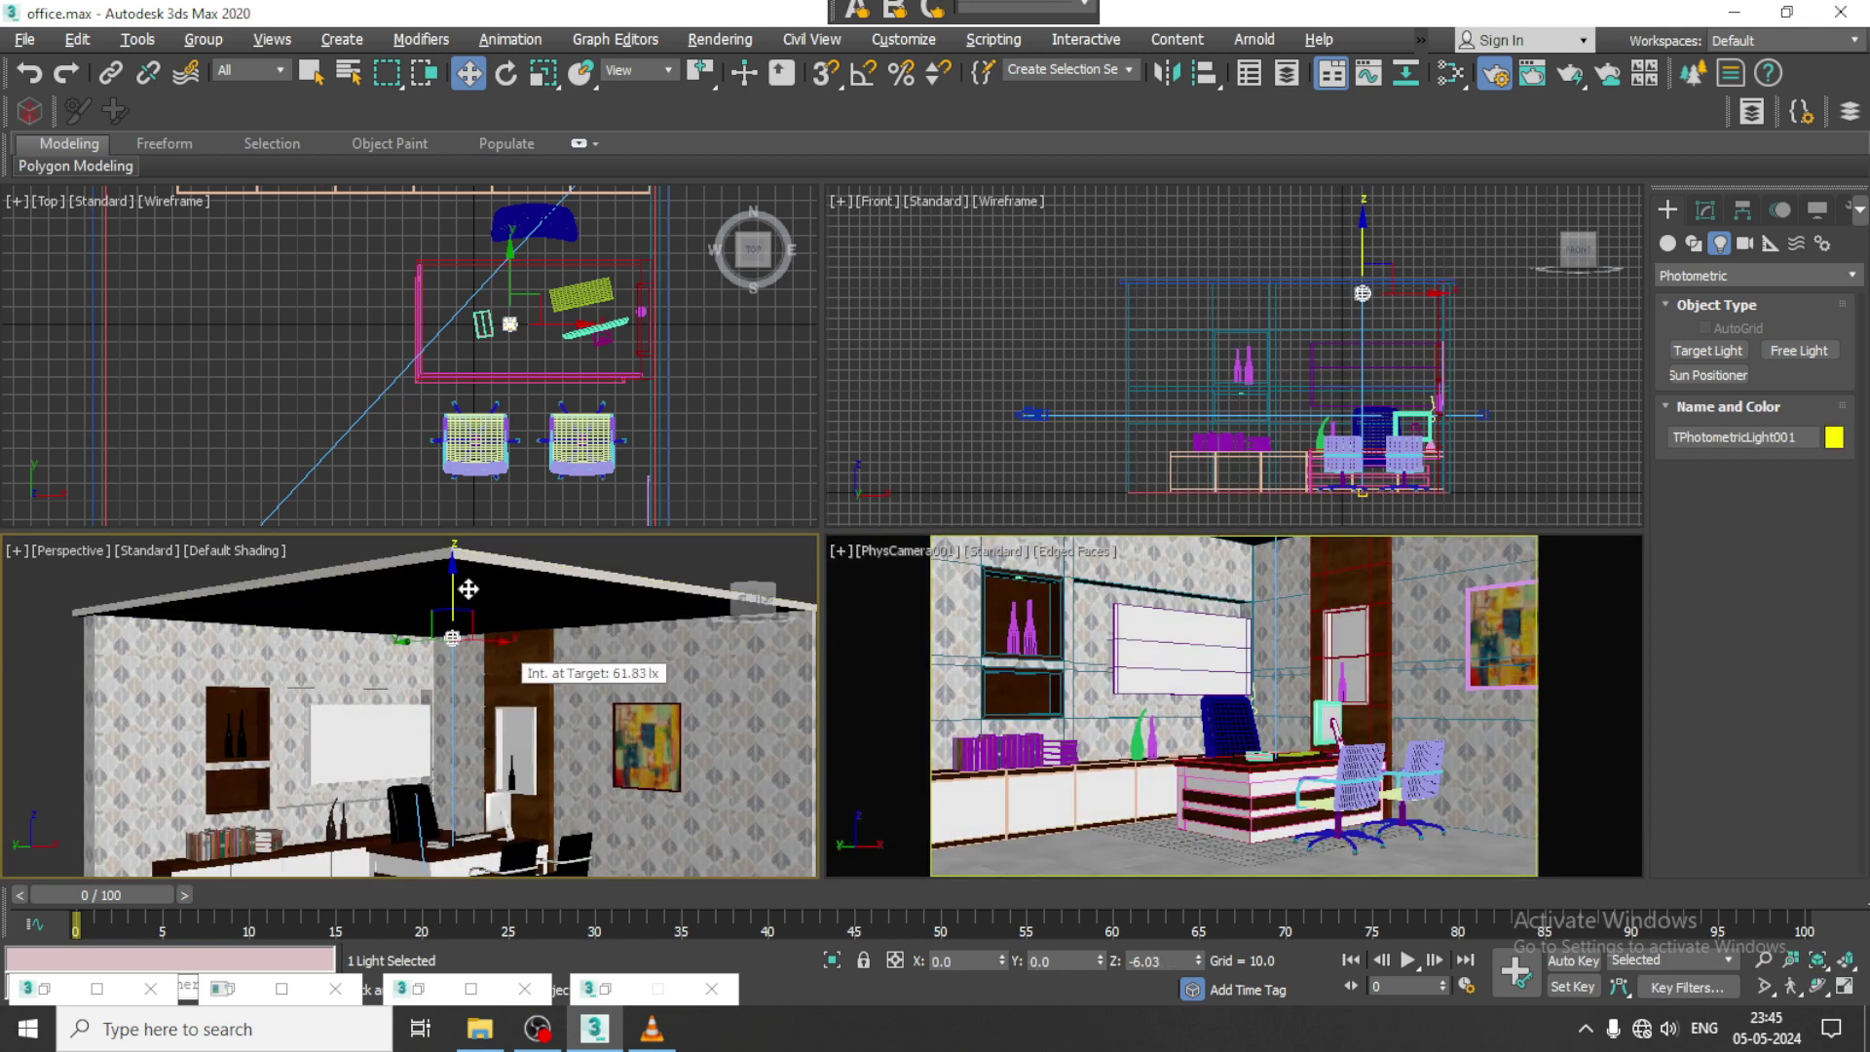
Step: Apply the 80W Halogen Bulb template to the light and set its shadow type to Ray Traced Shadows
{"action": "left_click", "coordinate": [1705, 212]}
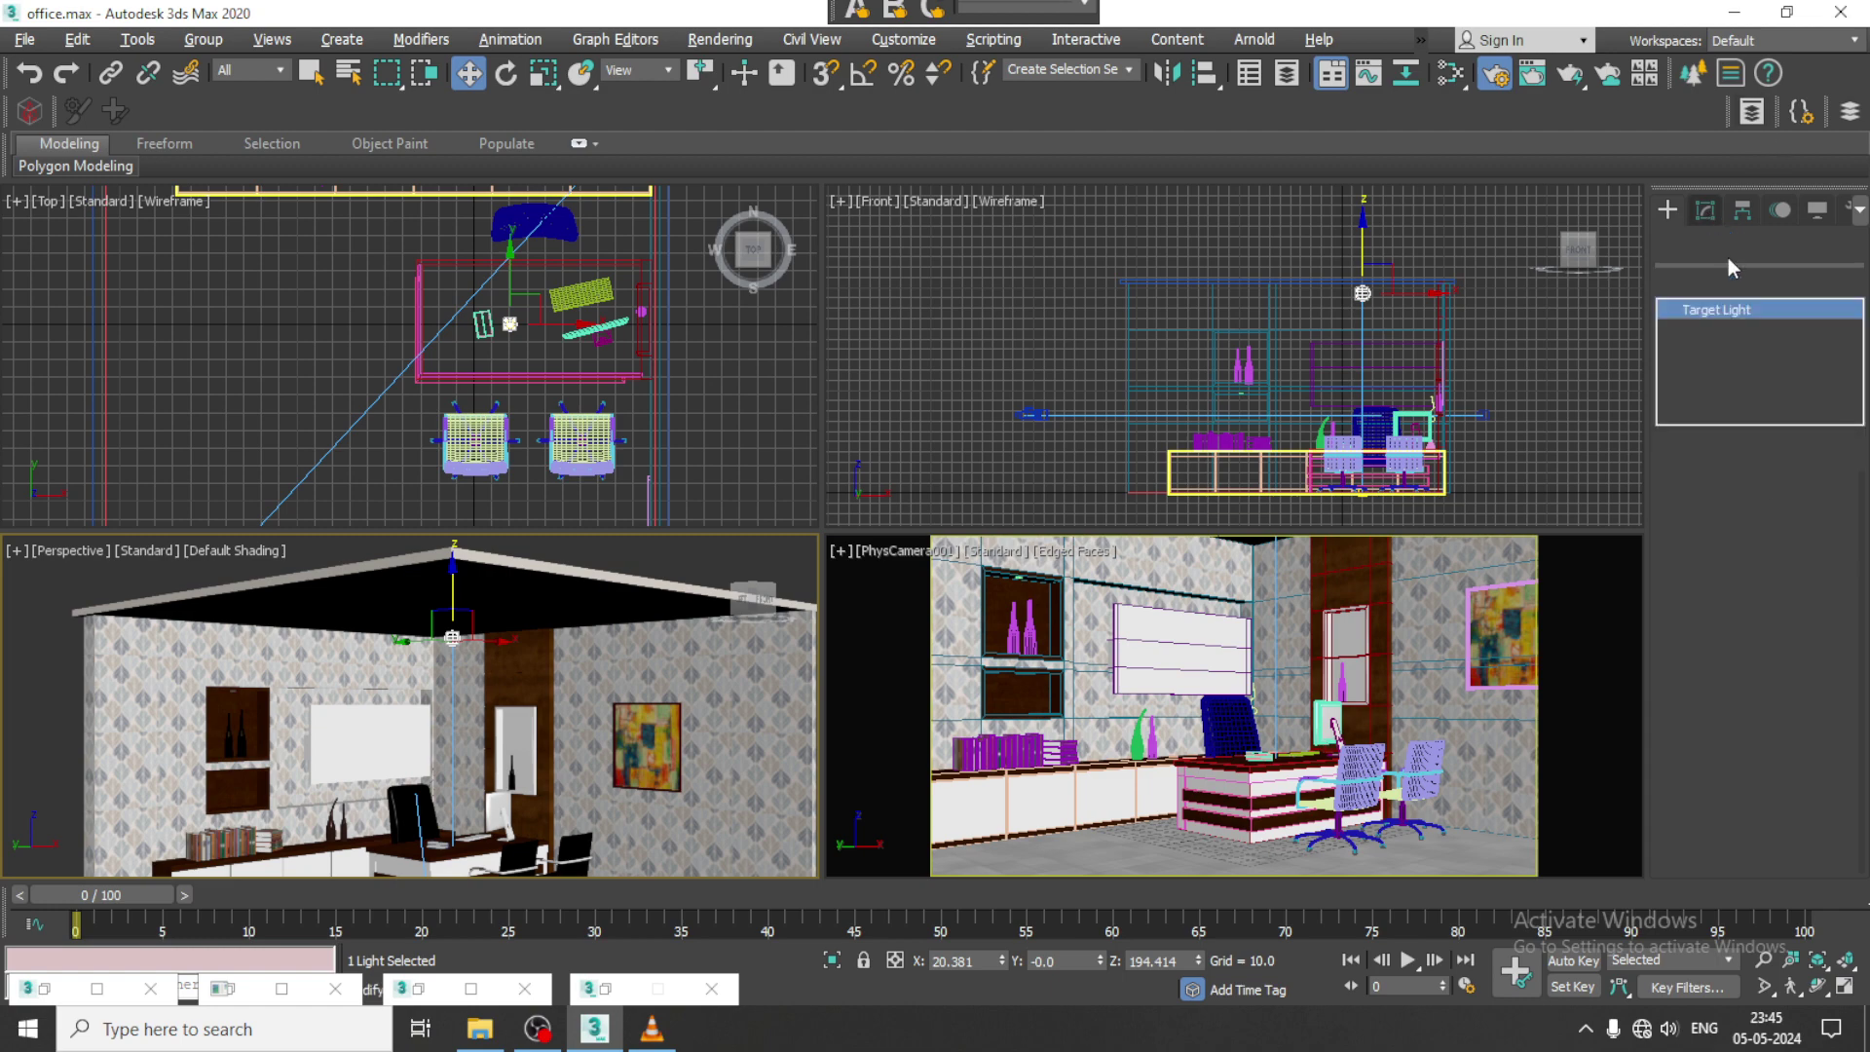
{"action": "left_click", "coordinate": [1835, 609]}
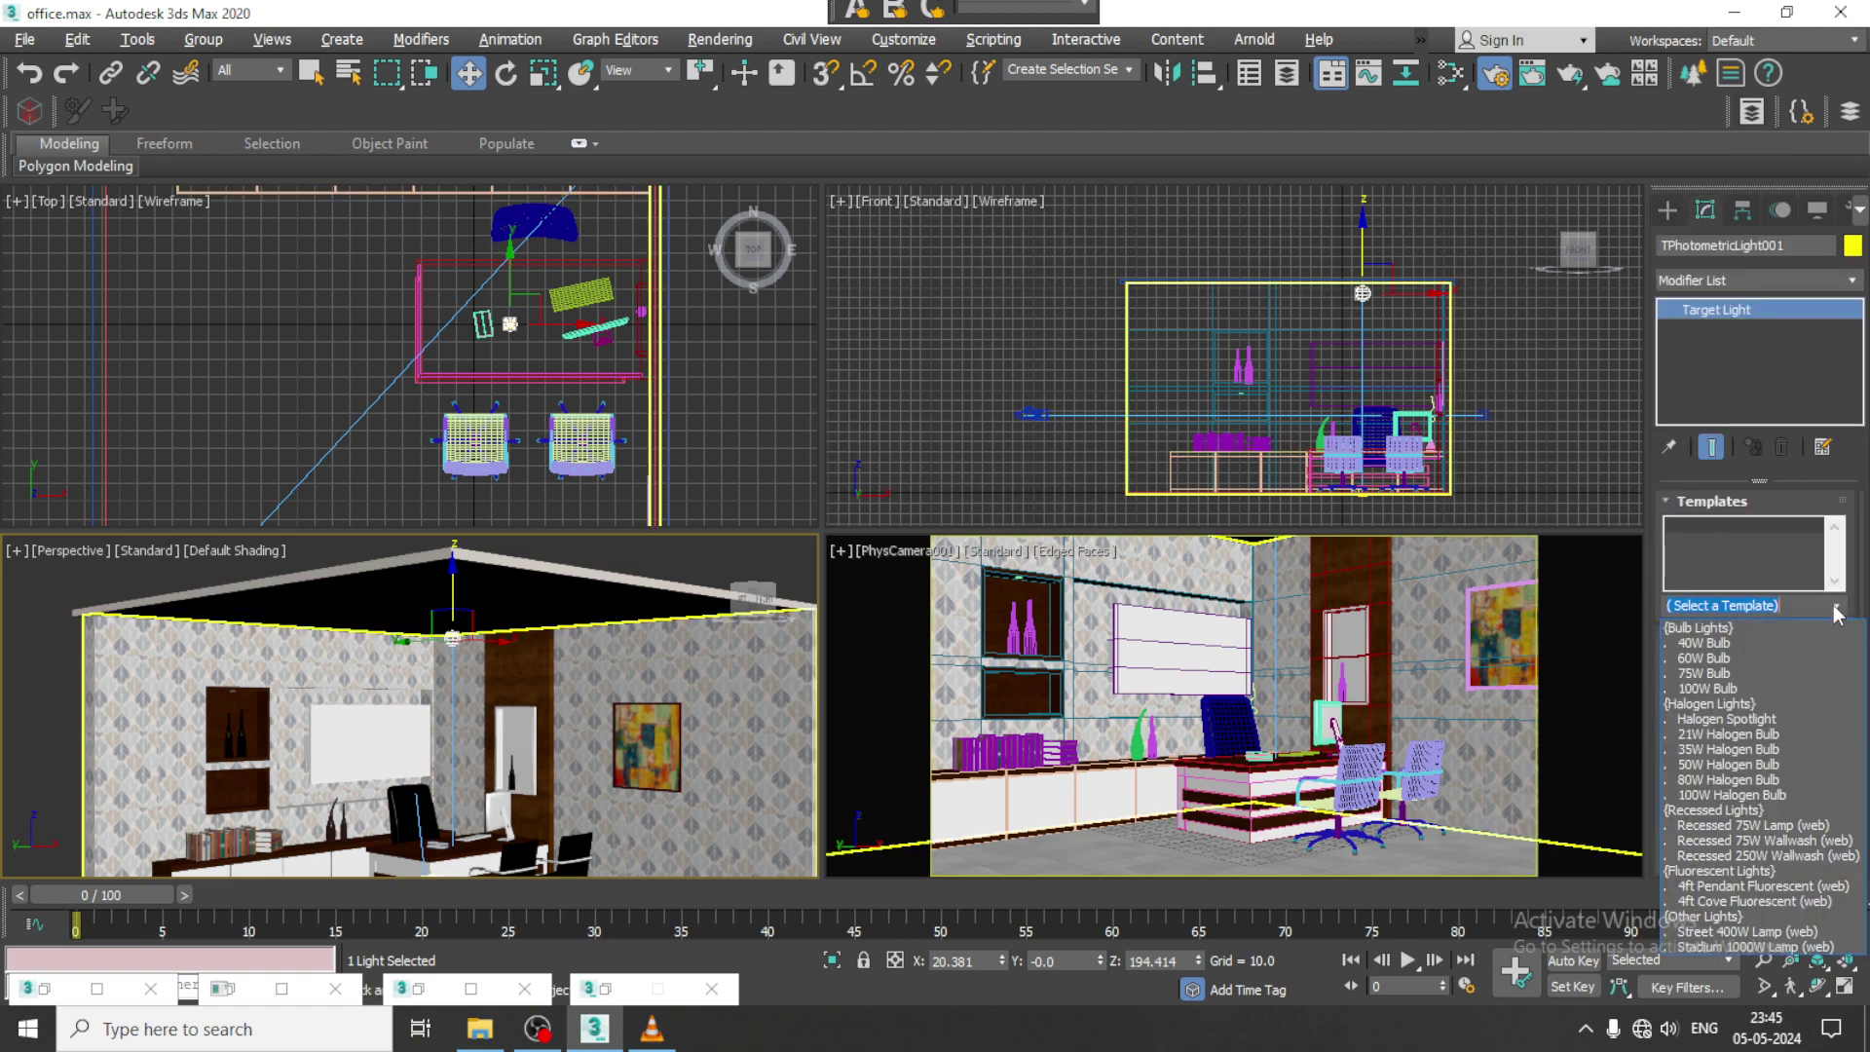
{"action": "left_click", "coordinate": [1763, 784]}
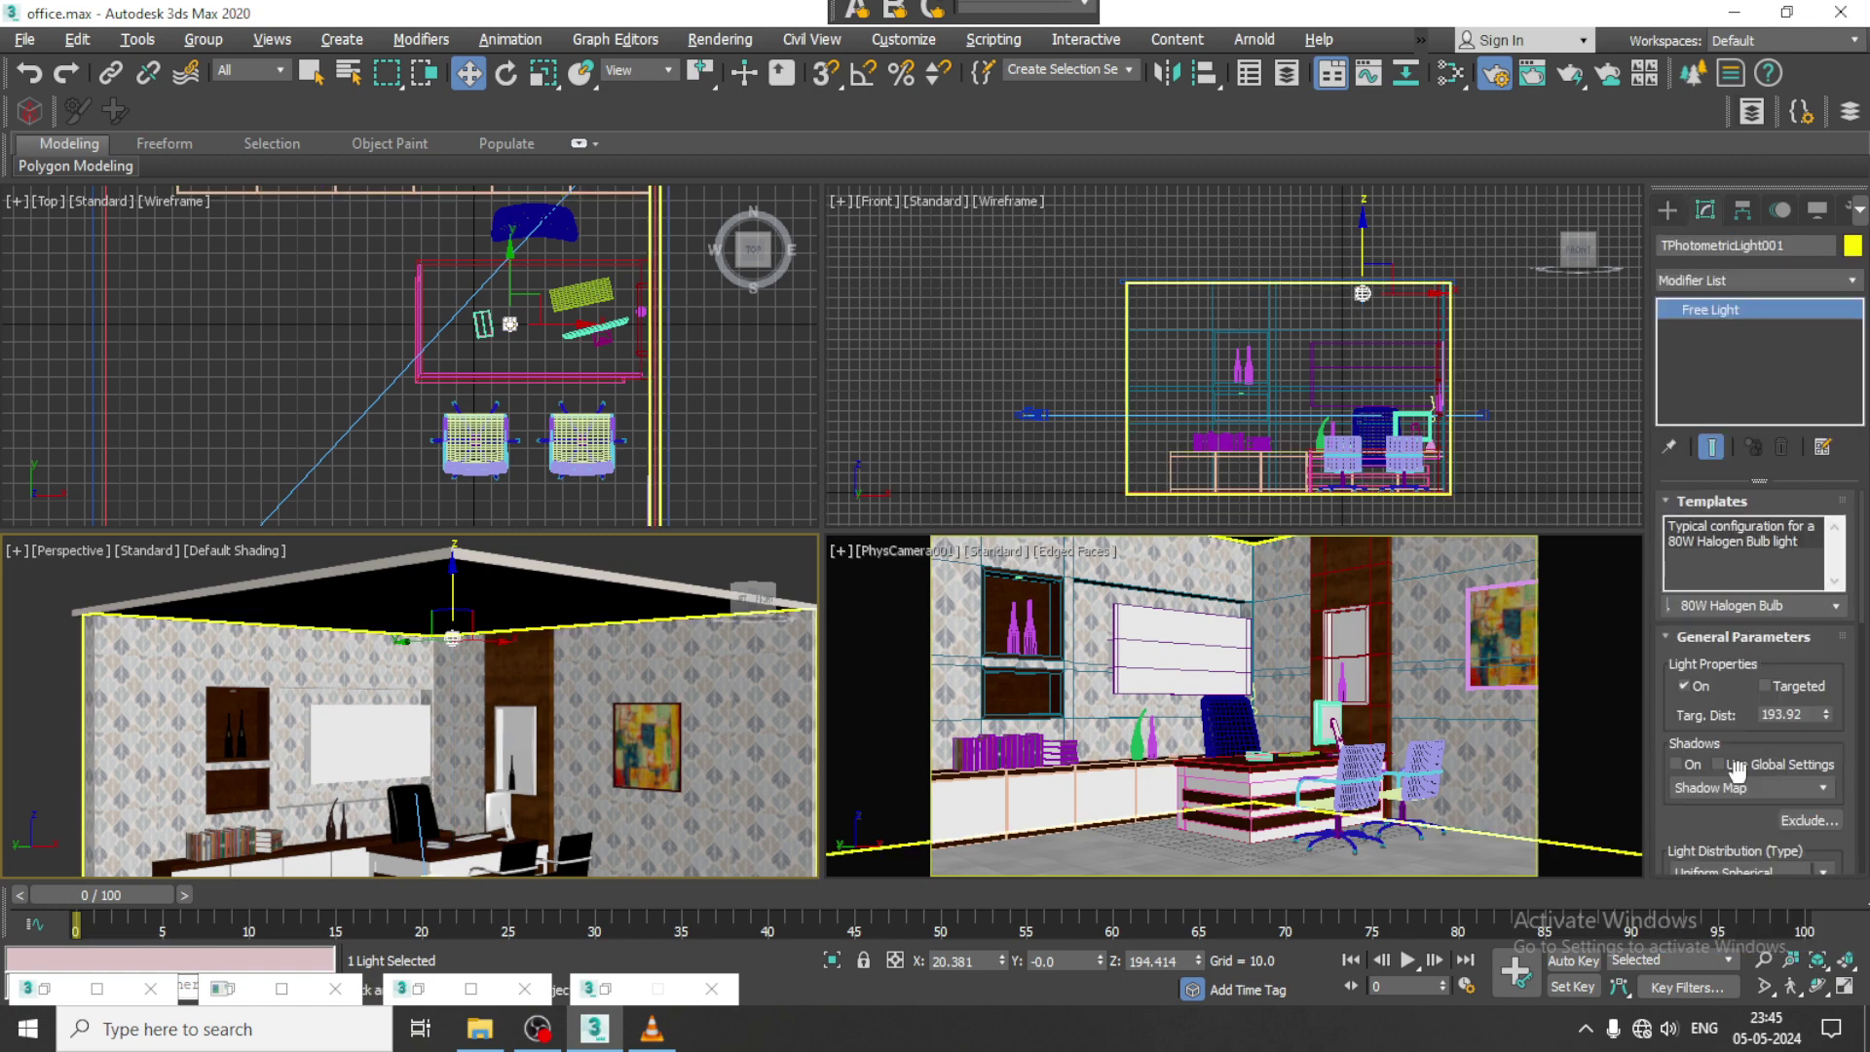
{"action": "scroll", "coordinate": [1744, 699], "scroll_direction": "down", "scroll_amount": 2}
{"action": "left_click", "coordinate": [1743, 692]}
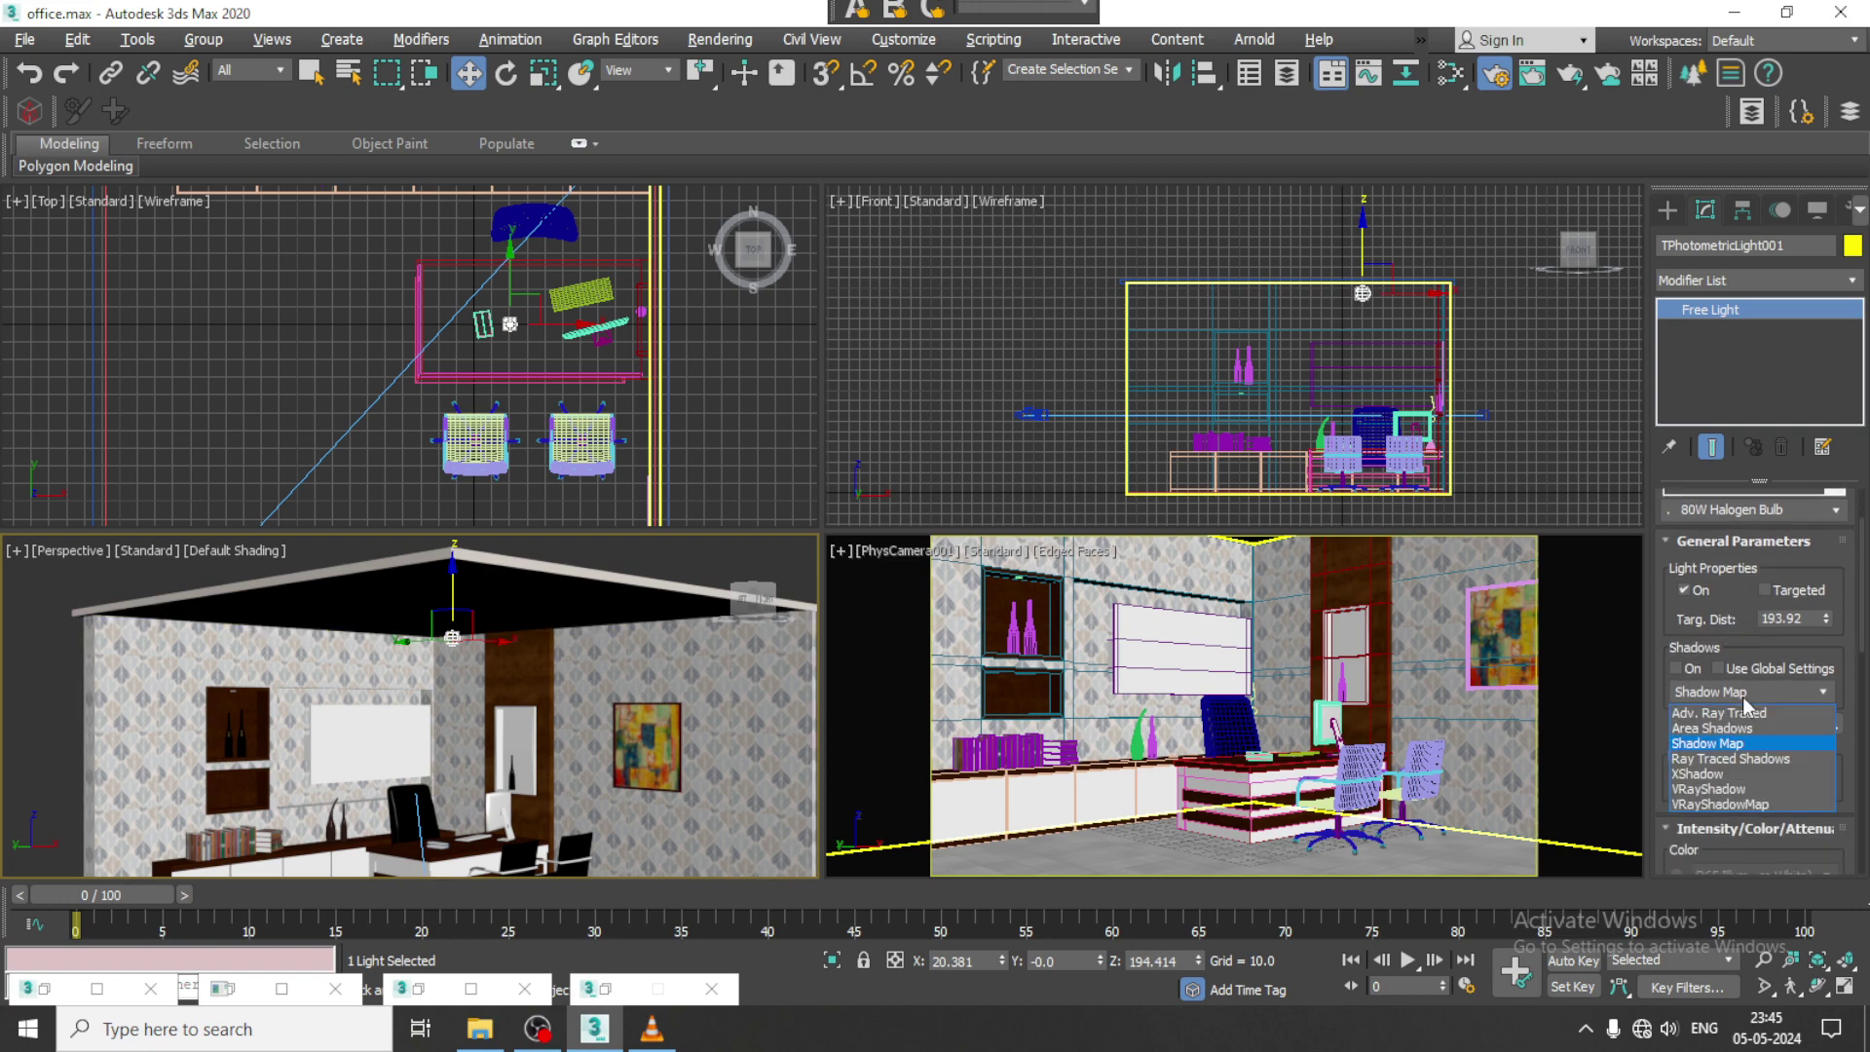
{"action": "left_click", "coordinate": [1751, 757]}
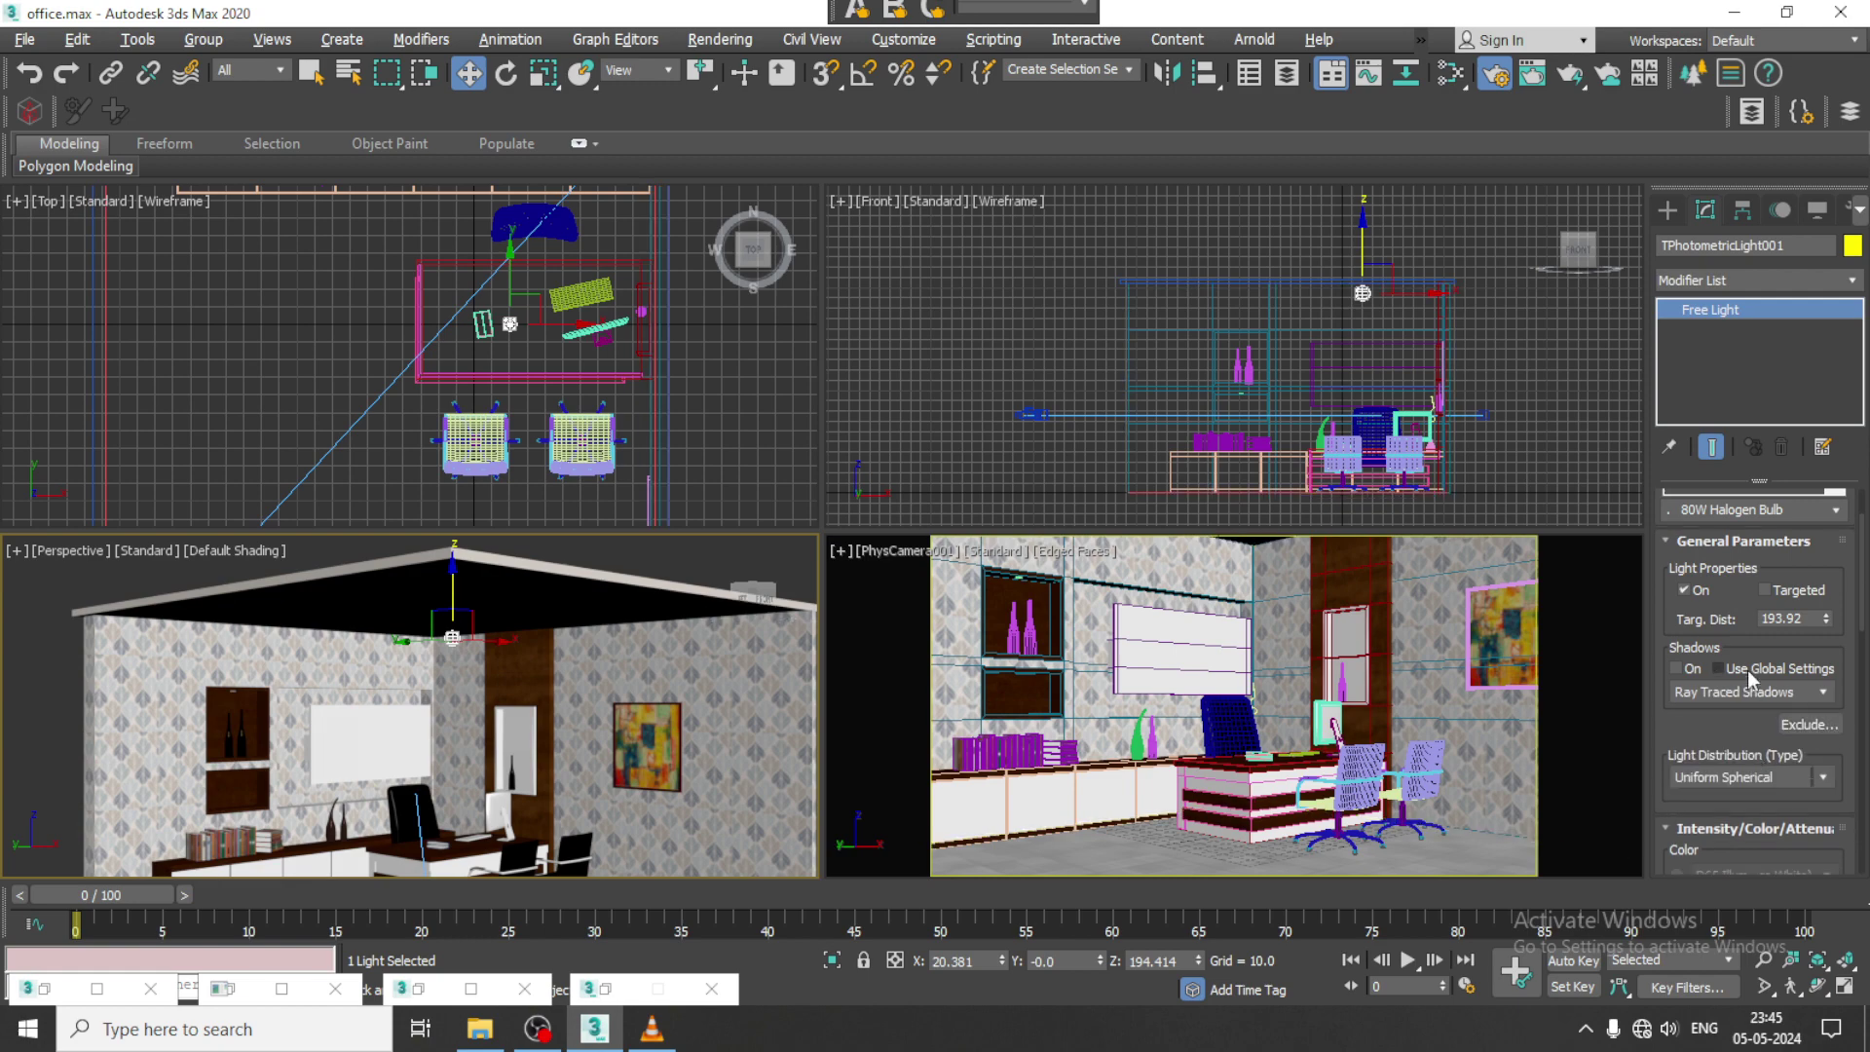
Step: Set the light's distribution type to Uniform Diffuse and make the light targeted
{"action": "scroll", "coordinate": [1743, 657], "scroll_direction": "down", "scroll_amount": 3}
{"action": "left_click", "coordinate": [1734, 652]}
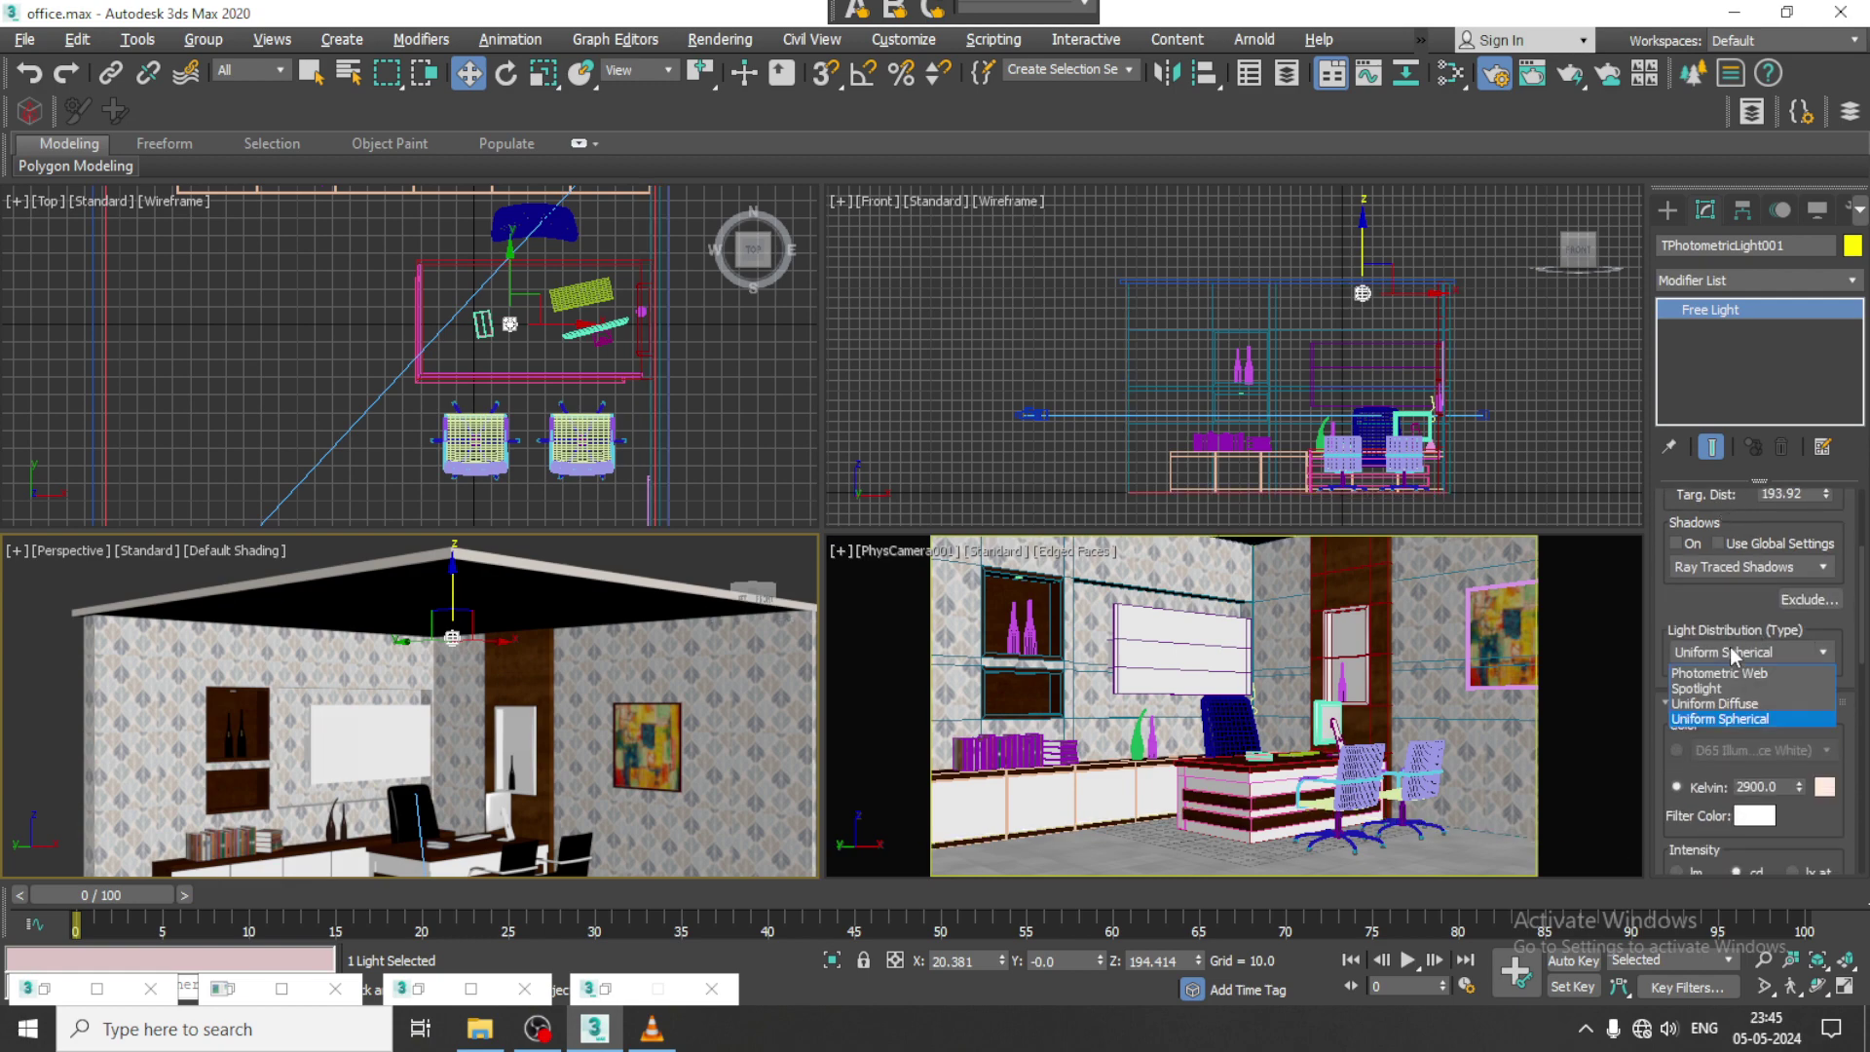
{"action": "left_click", "coordinate": [1724, 703]}
{"action": "scroll", "coordinate": [1669, 623], "scroll_direction": "up", "scroll_amount": 5}
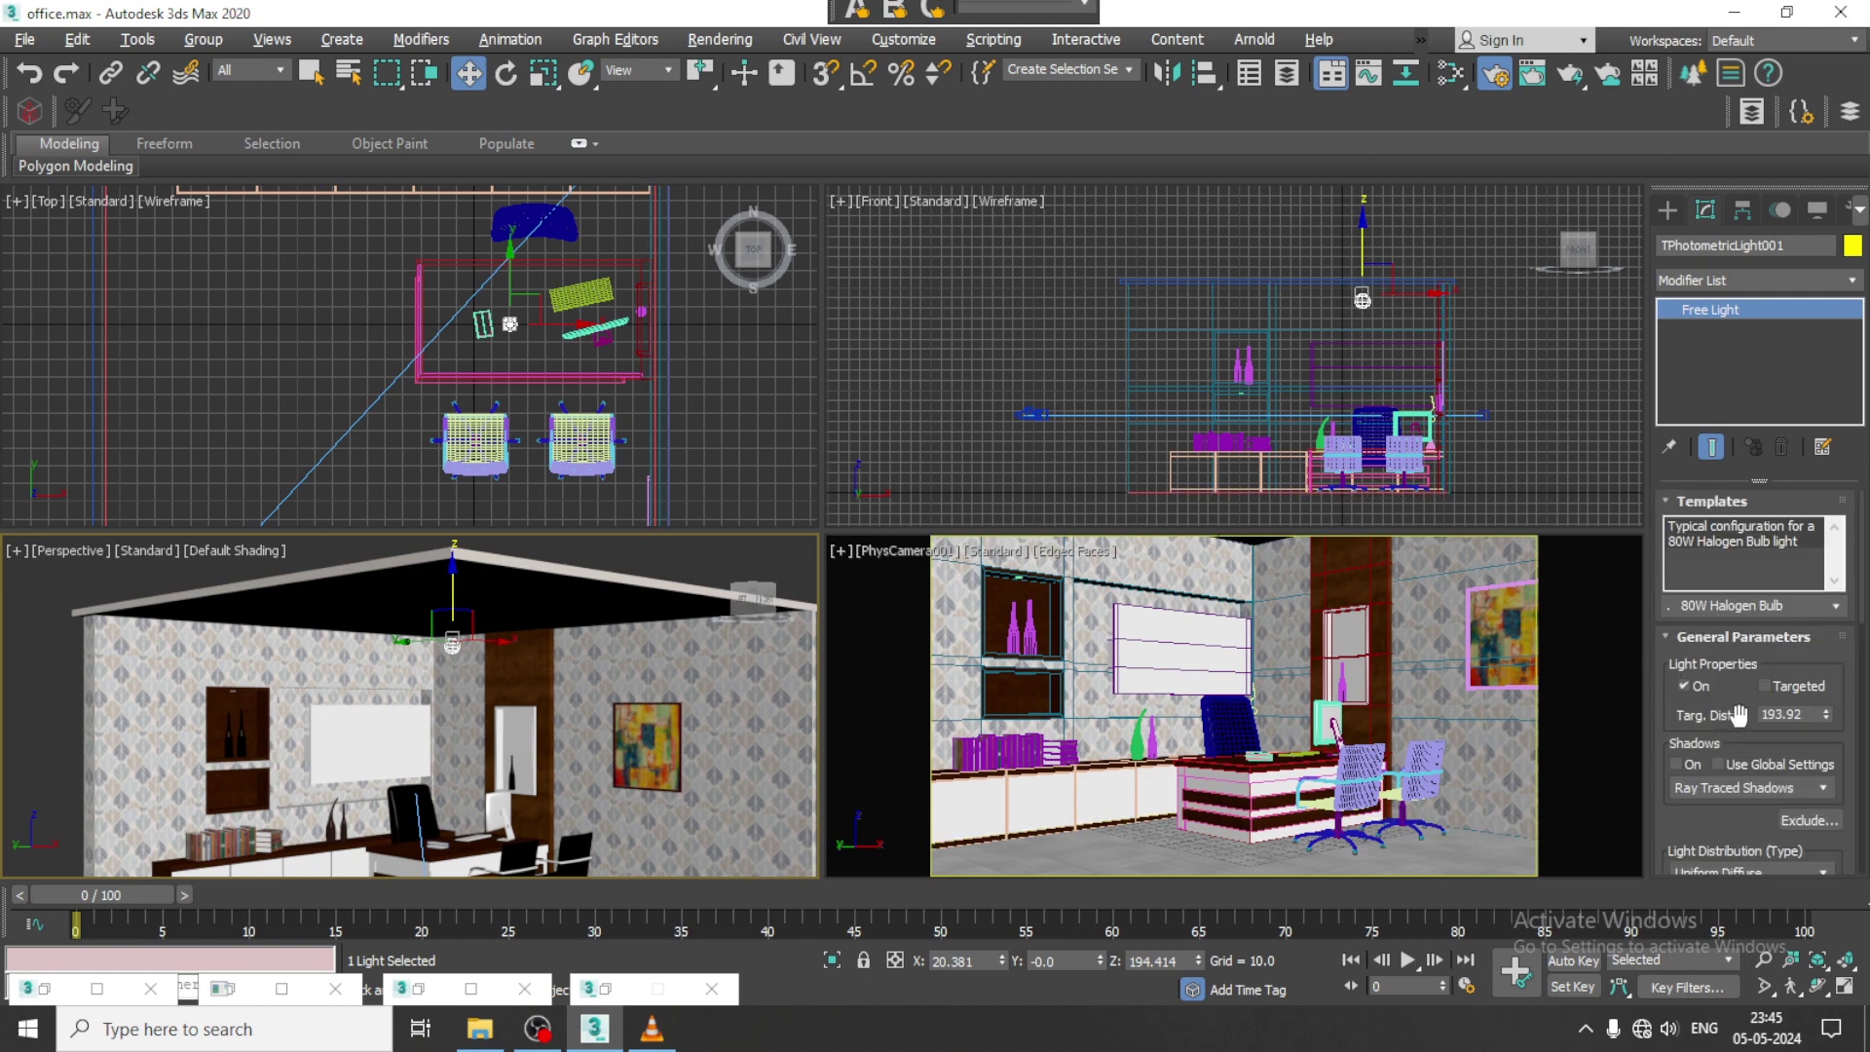
{"action": "left_click", "coordinate": [1777, 687]}
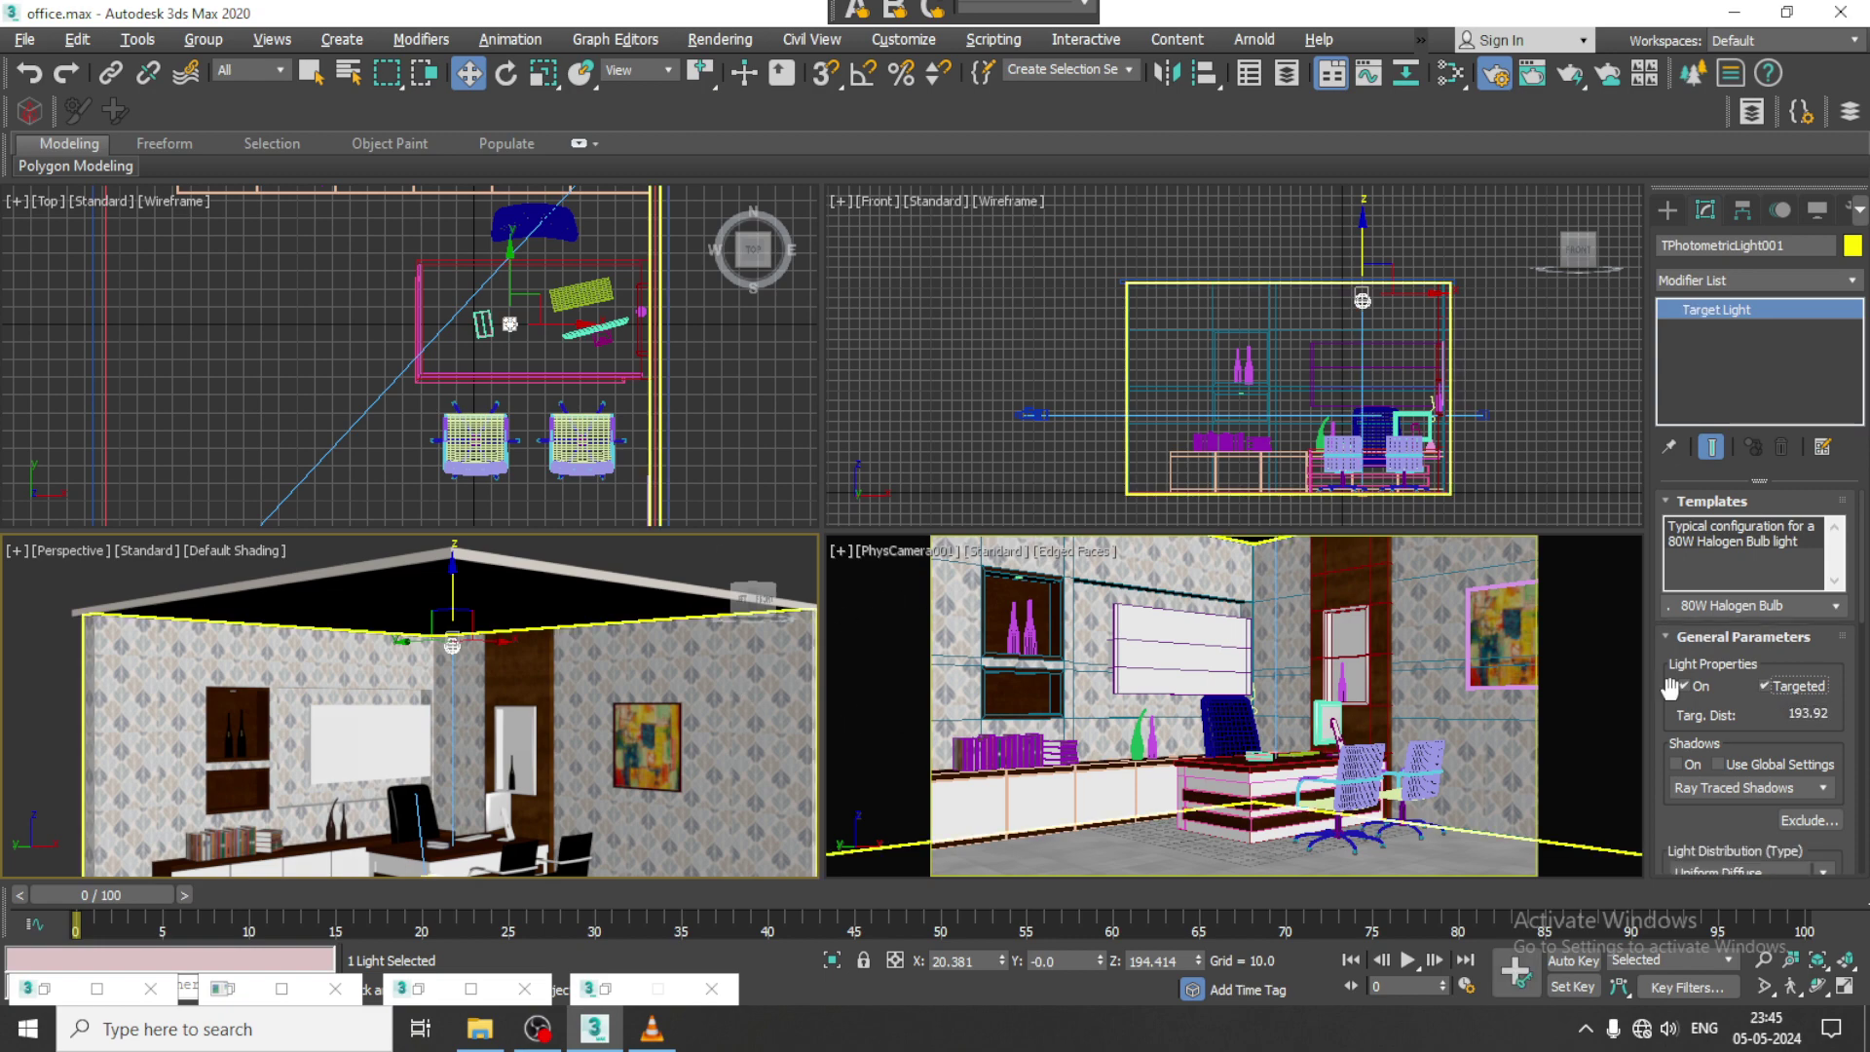
Step: Bring up the light's color and intensity settings and switch the camera view to High Quality
{"action": "left_click_drag", "start_coordinate": [1733, 714], "coordinate": [1747, 414]}
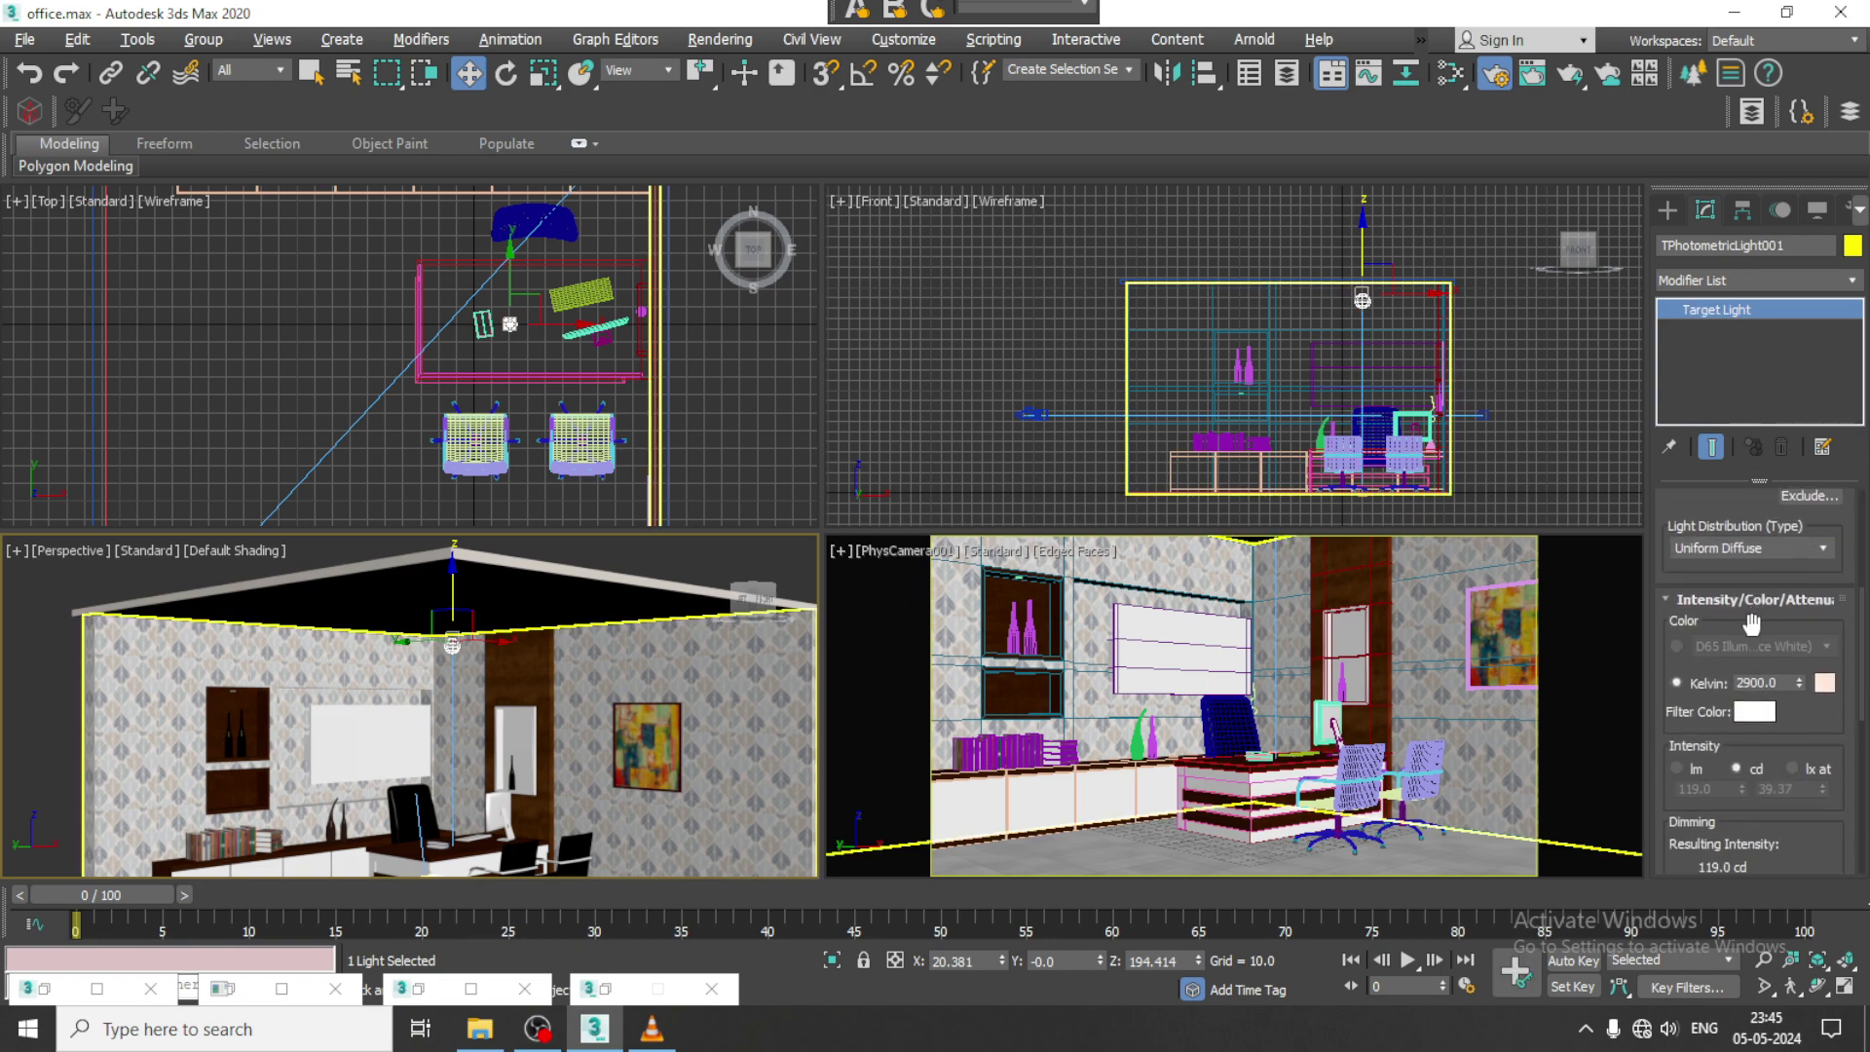
{"action": "left_click", "coordinate": [1005, 552]}
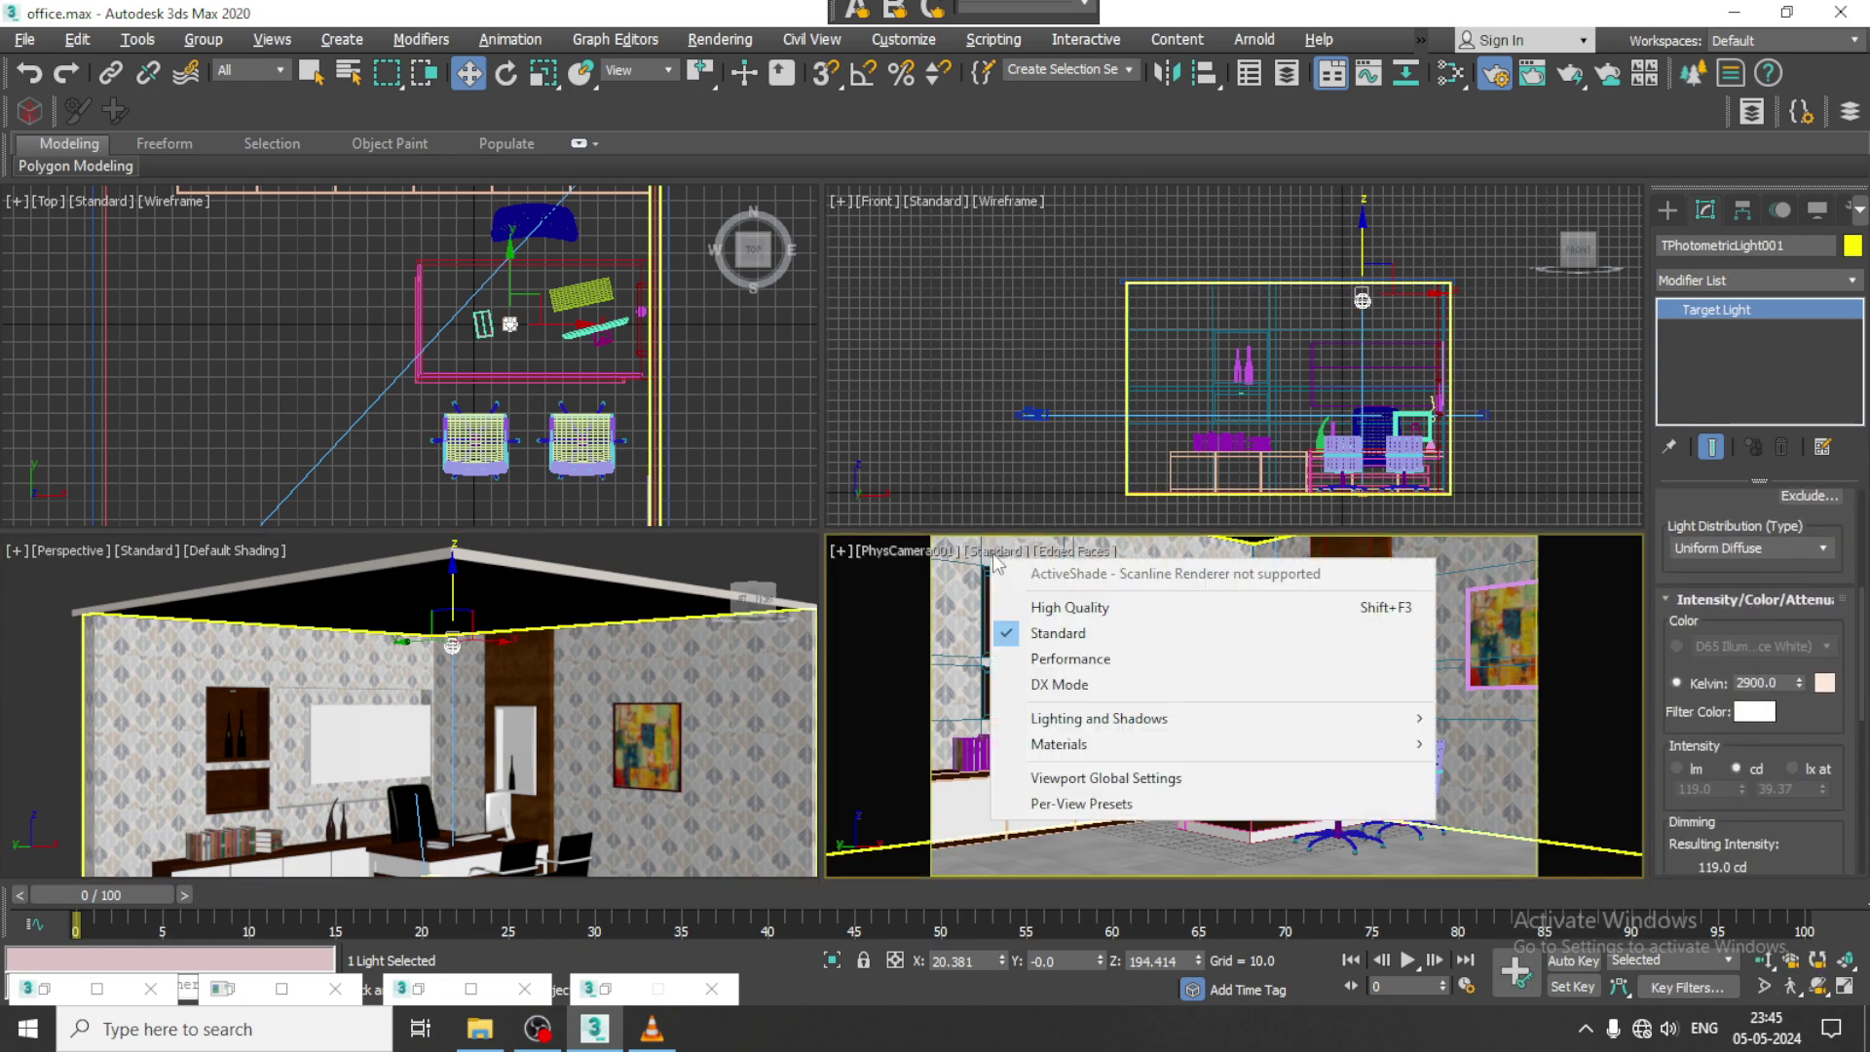
{"action": "left_click", "coordinate": [1035, 605]}
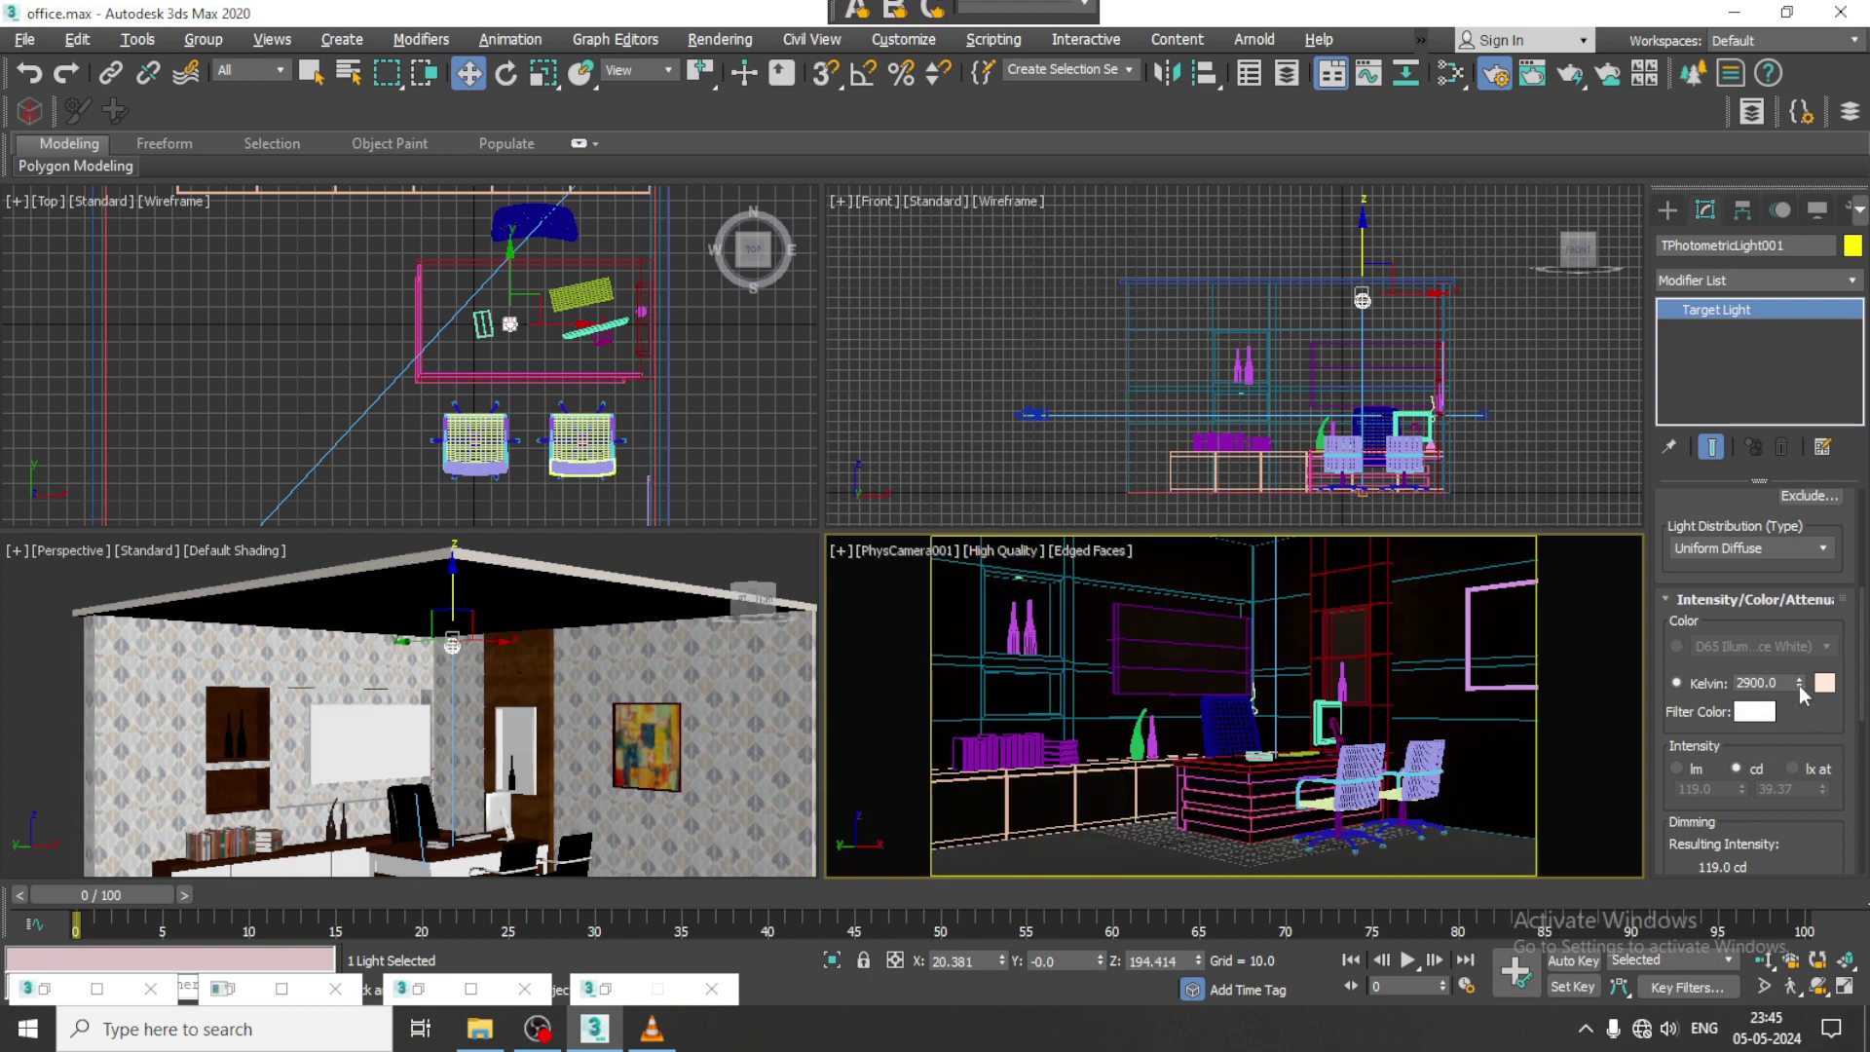
Step: Set the light's color to Halogen (Warm) and raise its dimming to 2254%
{"action": "left_click", "coordinate": [1677, 645]}
{"action": "left_click", "coordinate": [1777, 648]}
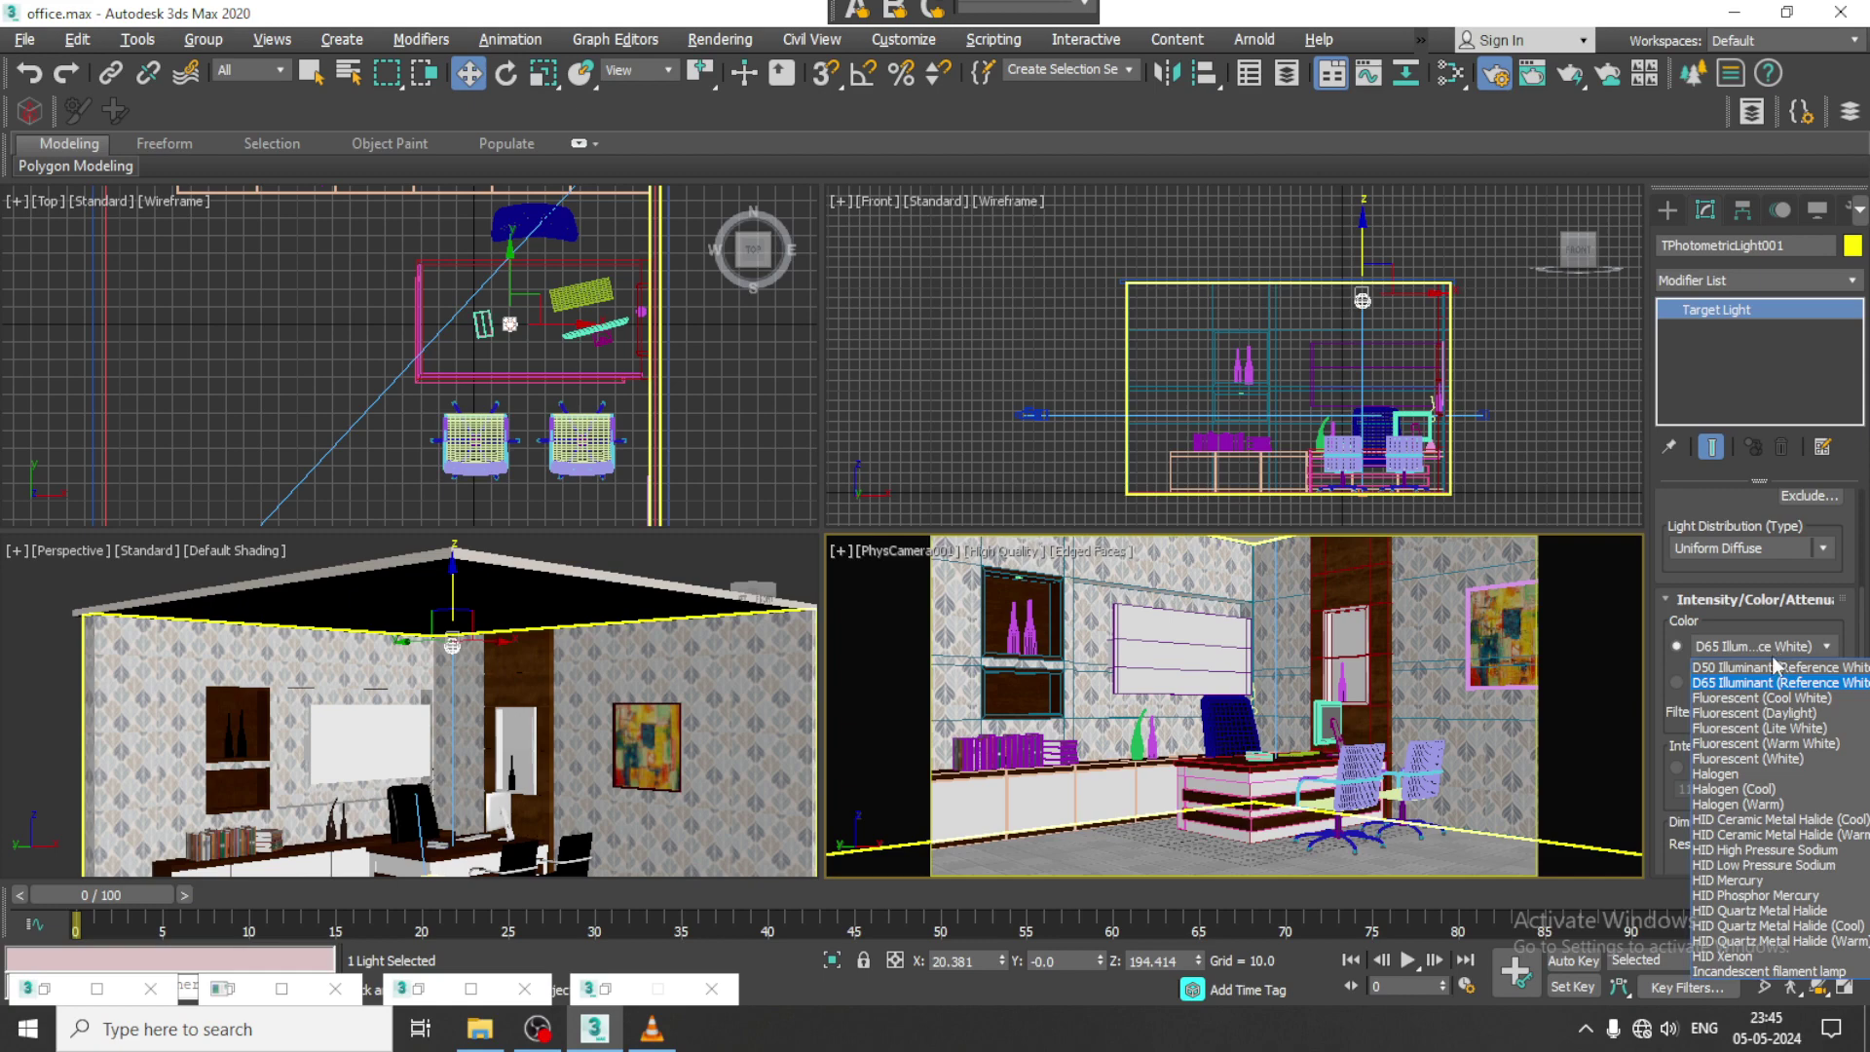
{"action": "left_click", "coordinate": [1785, 804]}
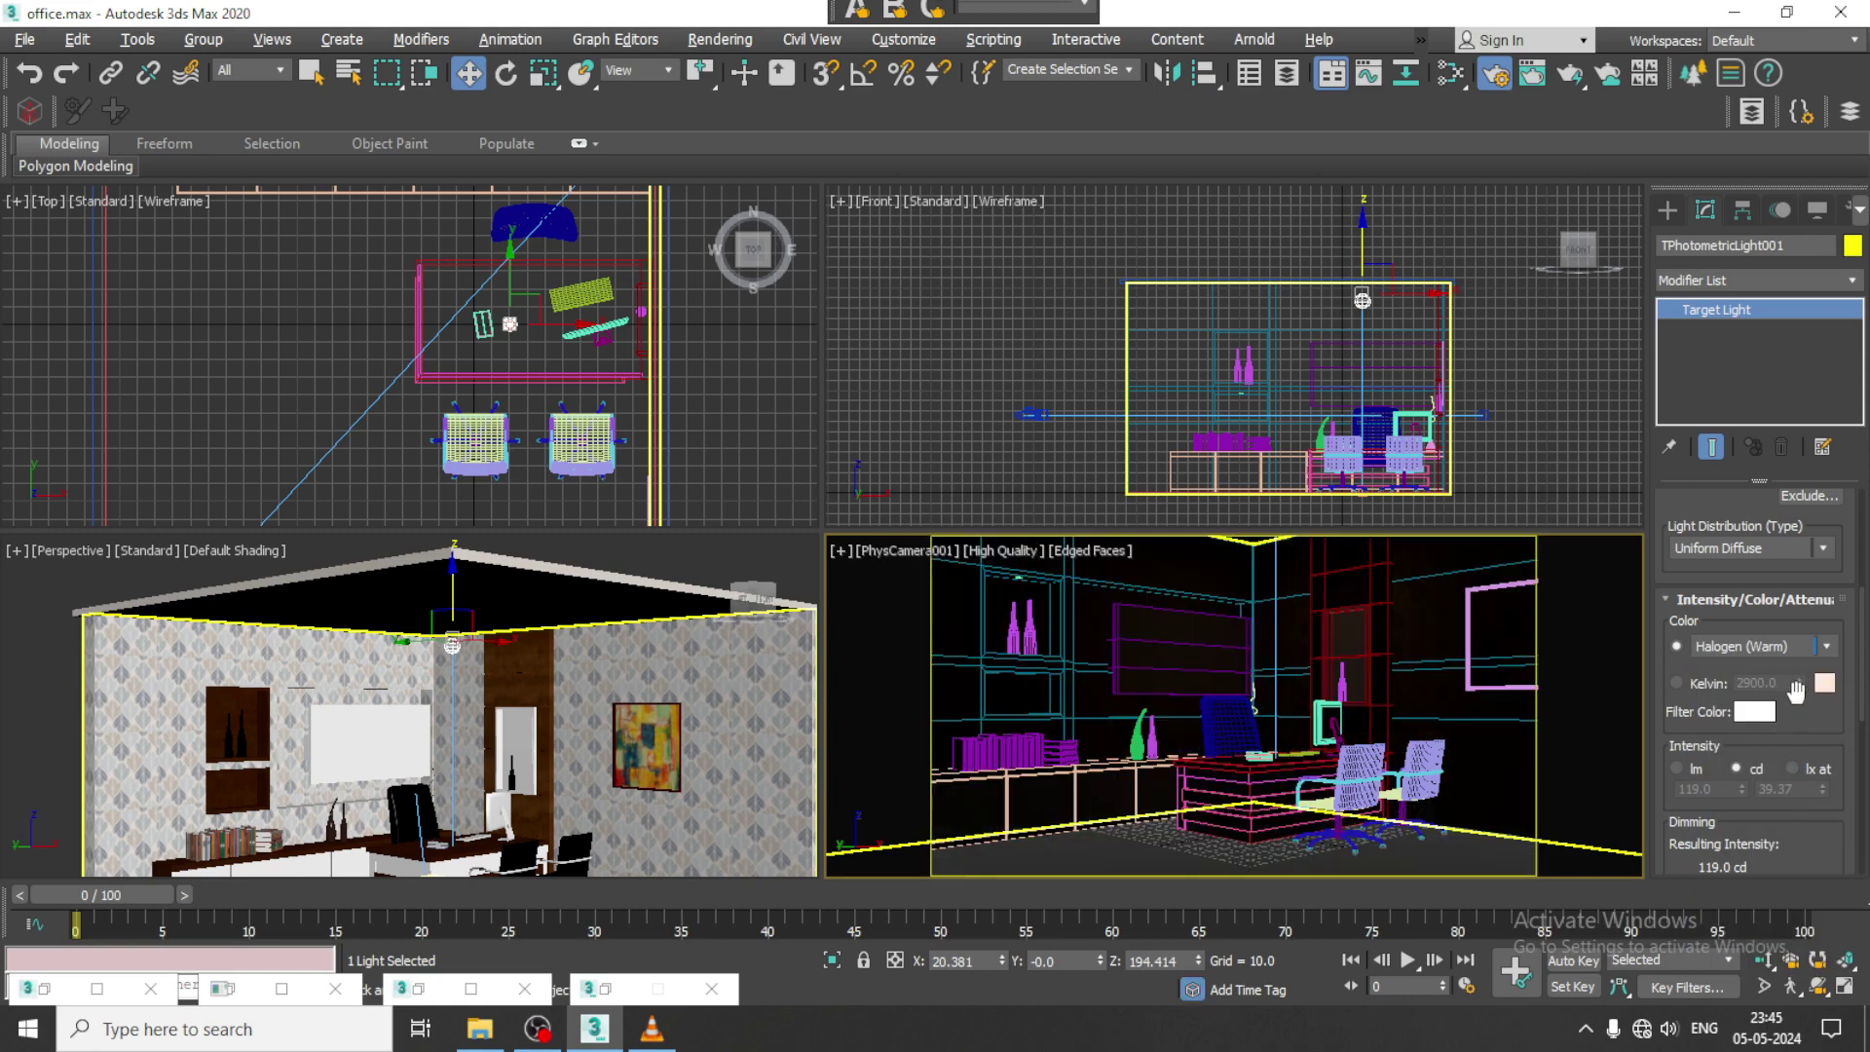
{"action": "scroll", "coordinate": [1773, 721], "scroll_direction": "down", "scroll_amount": 3}
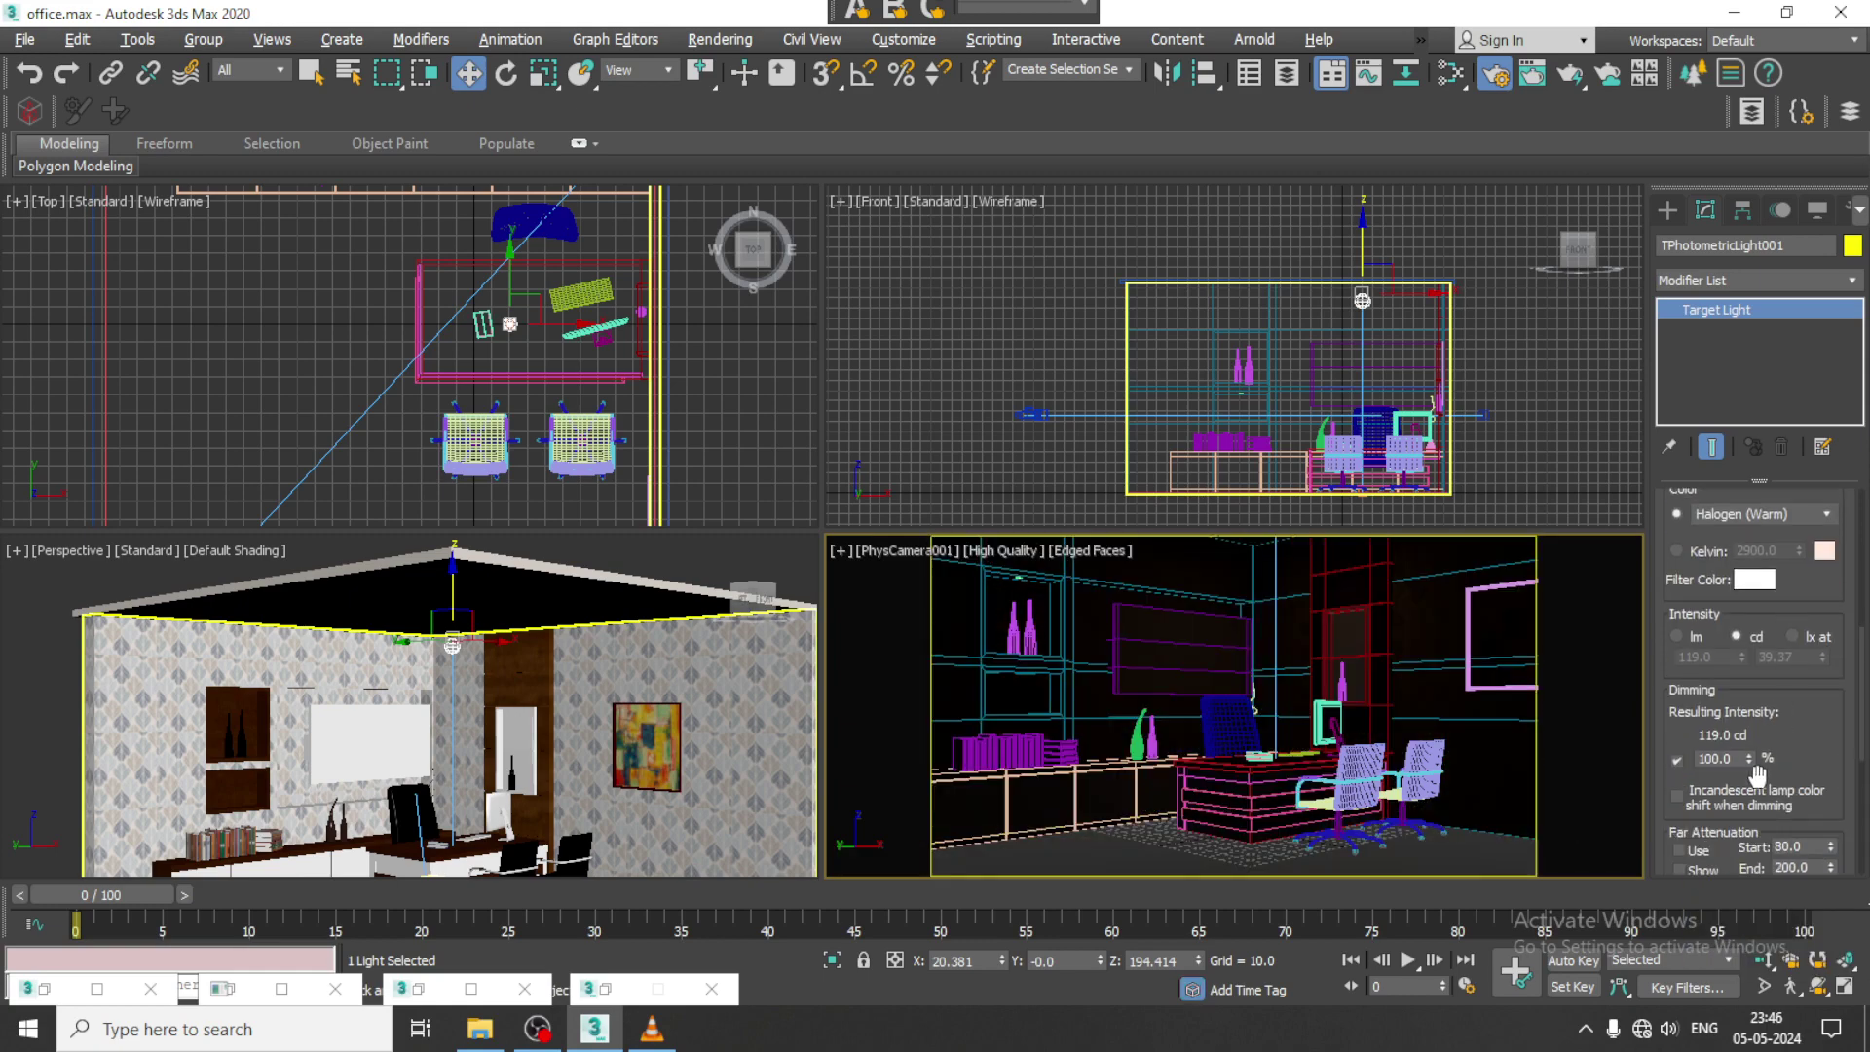
{"action": "left_click_drag", "start_coordinate": [1752, 758], "coordinate": [1544, 312]}
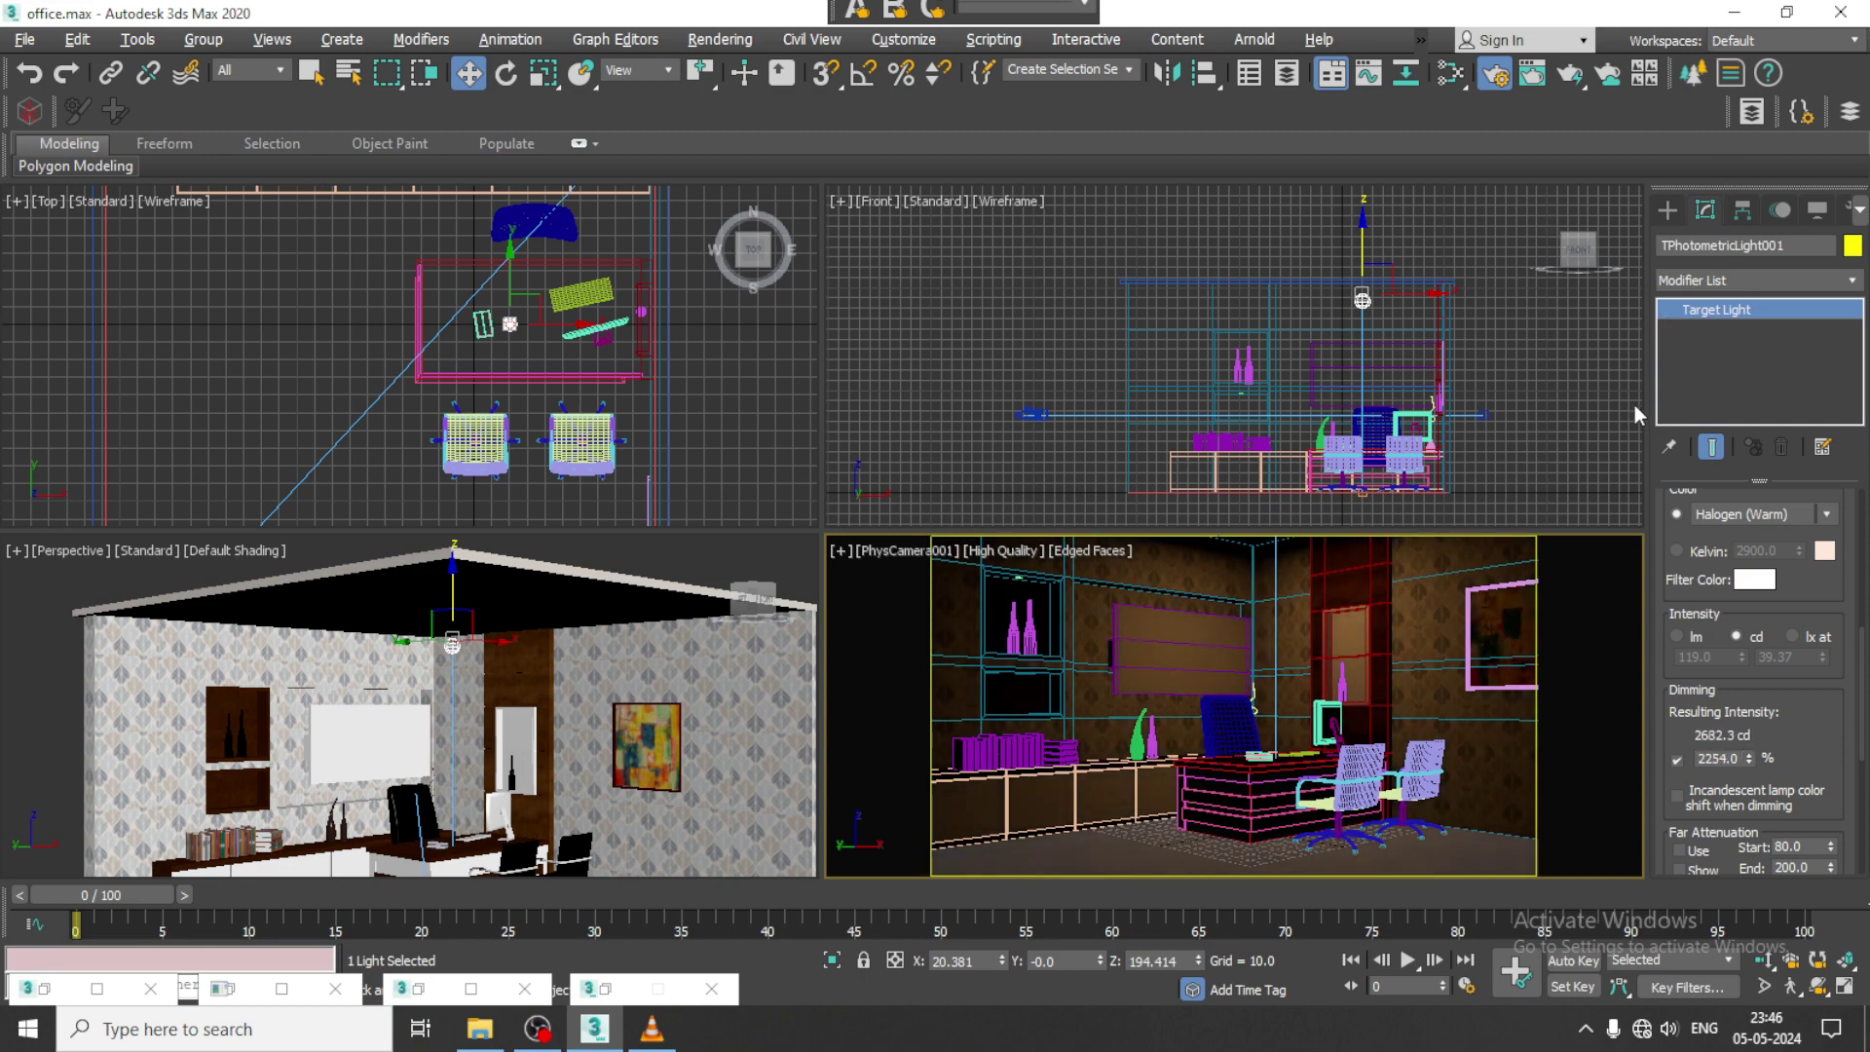
Step: Set the light's color by temperature to 4408 Kelvin and raise its dimming to about 4147%
{"action": "left_click", "coordinate": [1675, 549]}
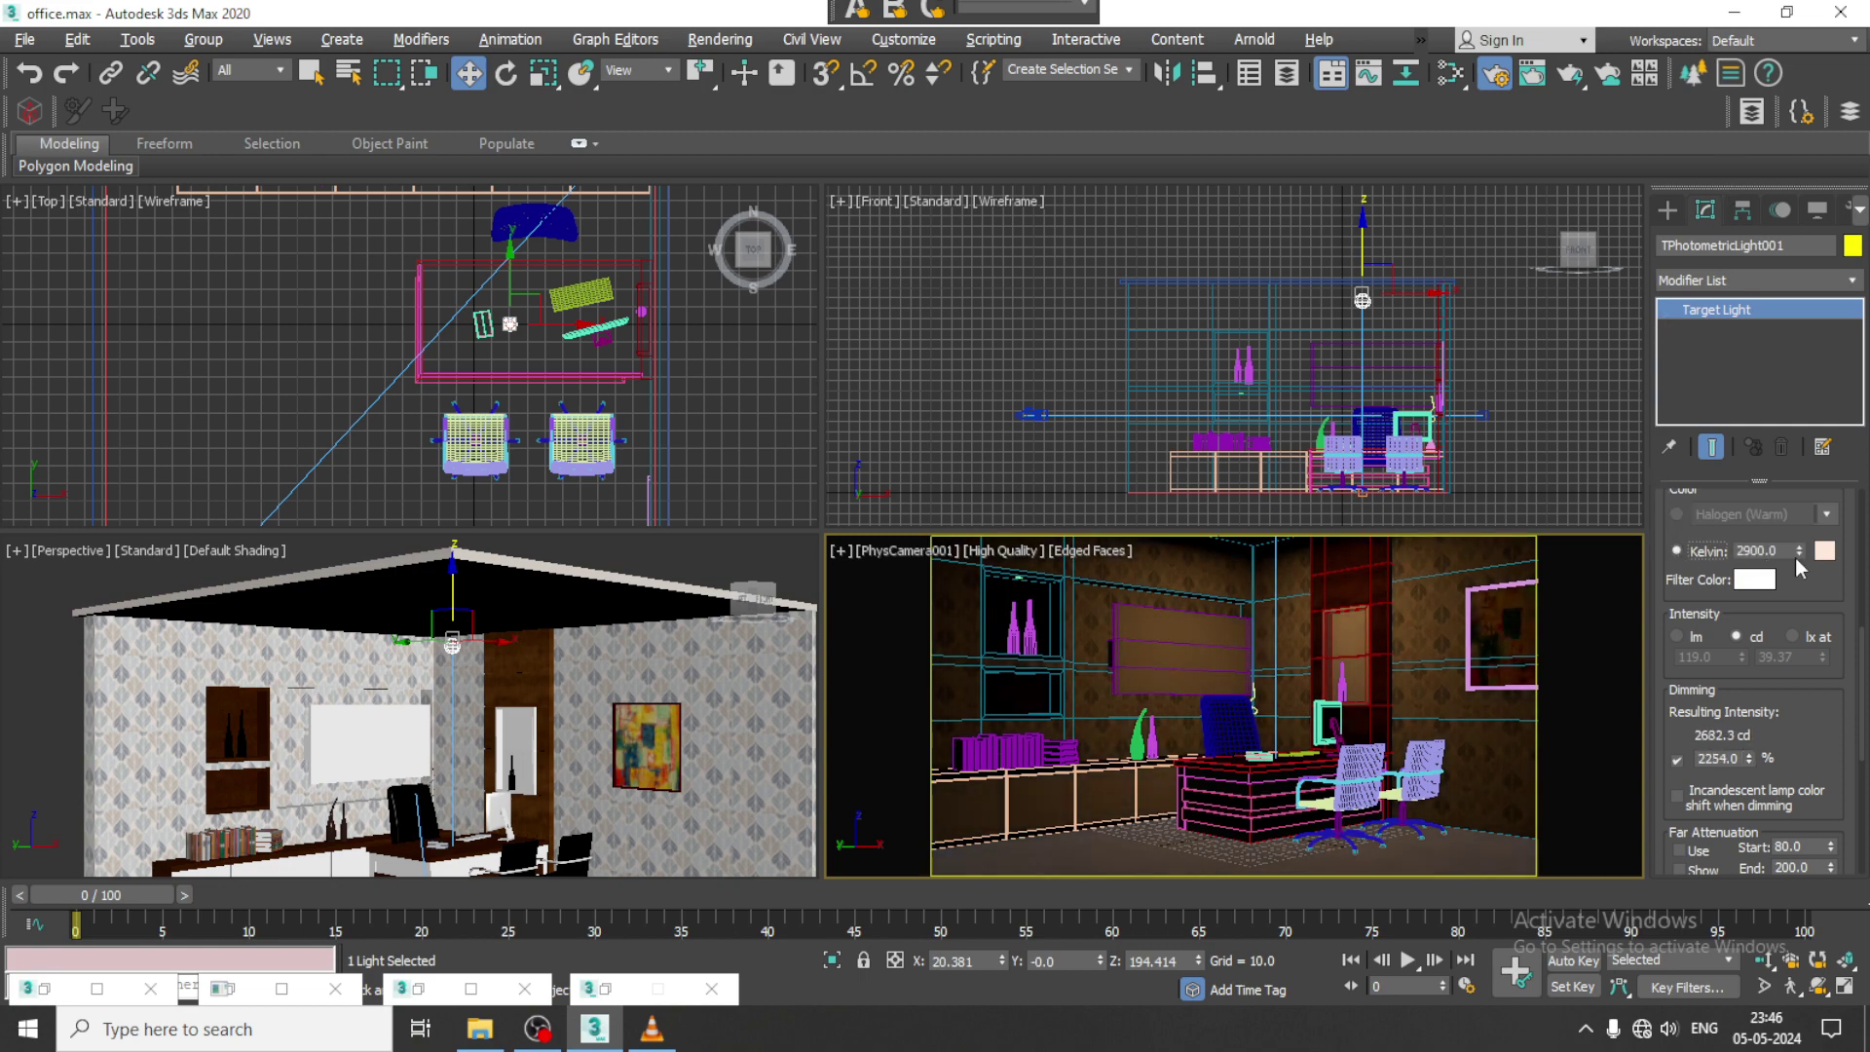
{"action": "left_click_drag", "start_coordinate": [1805, 616], "coordinate": [1818, 495]}
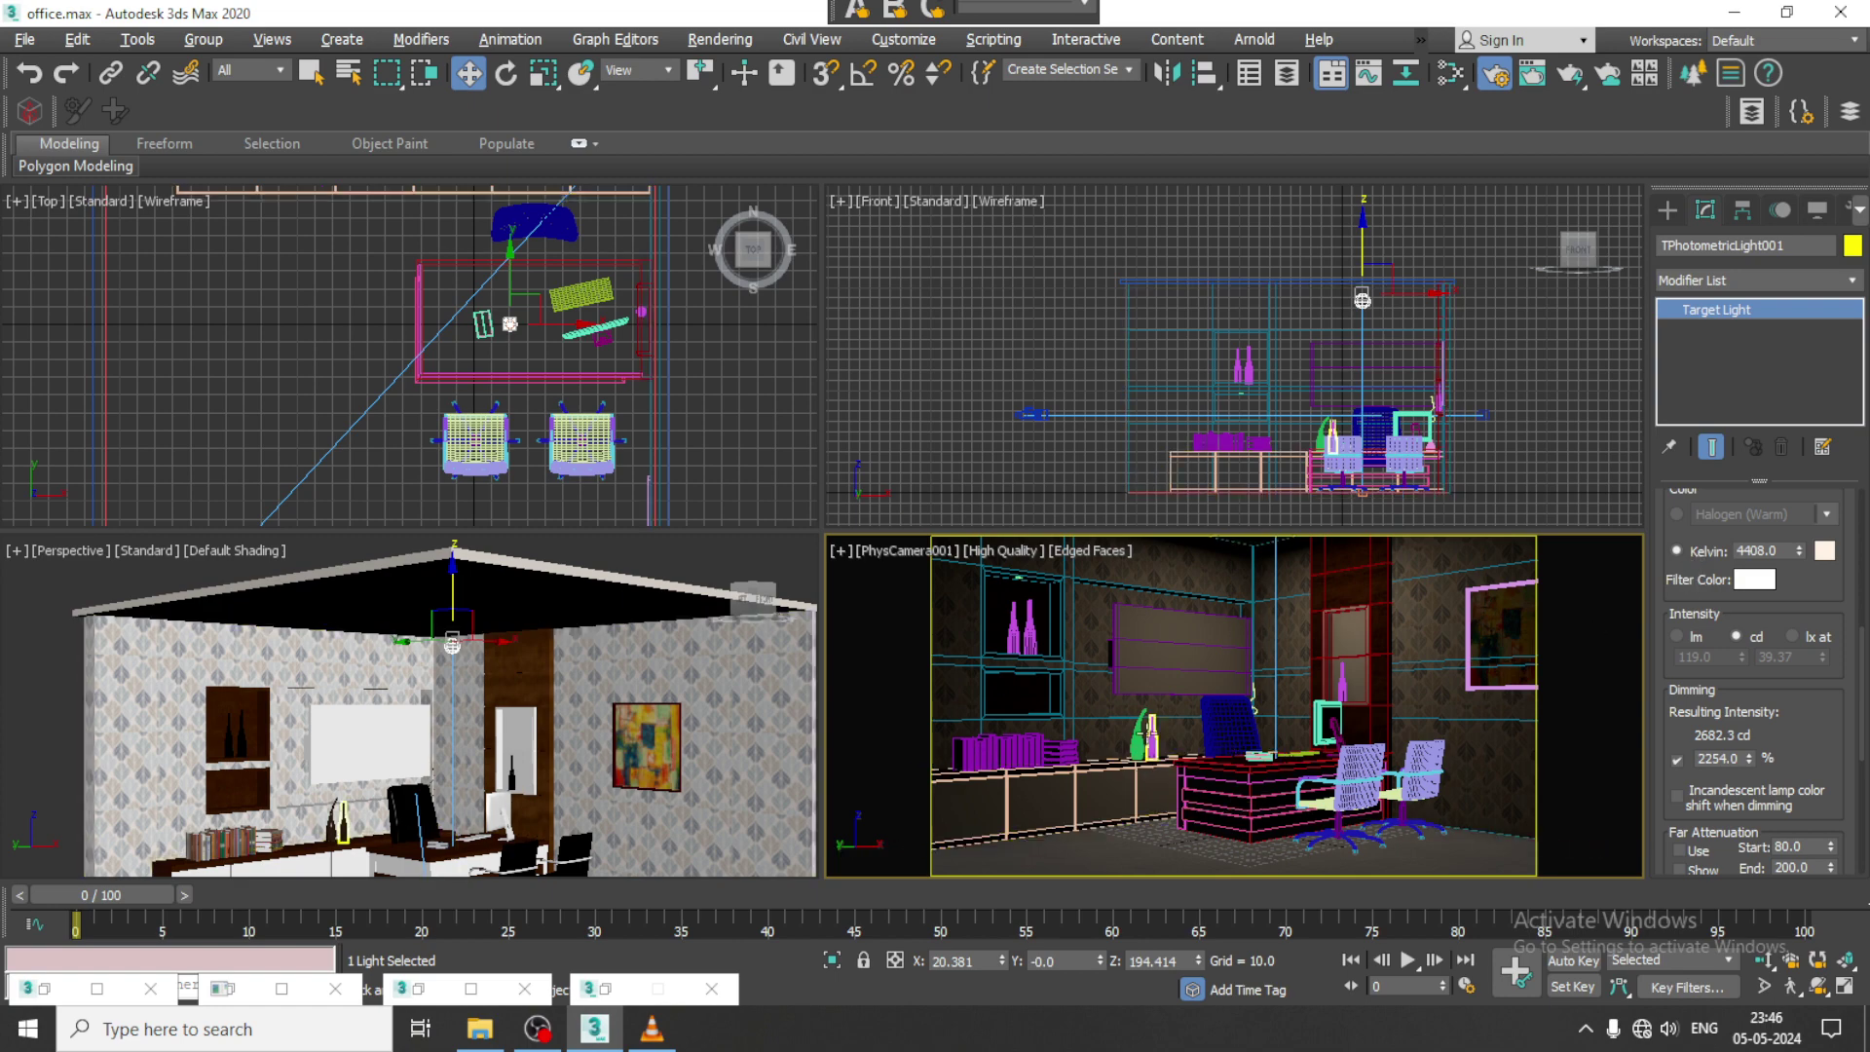
{"action": "left_click_drag", "start_coordinate": [1749, 758], "coordinate": [1756, 636]}
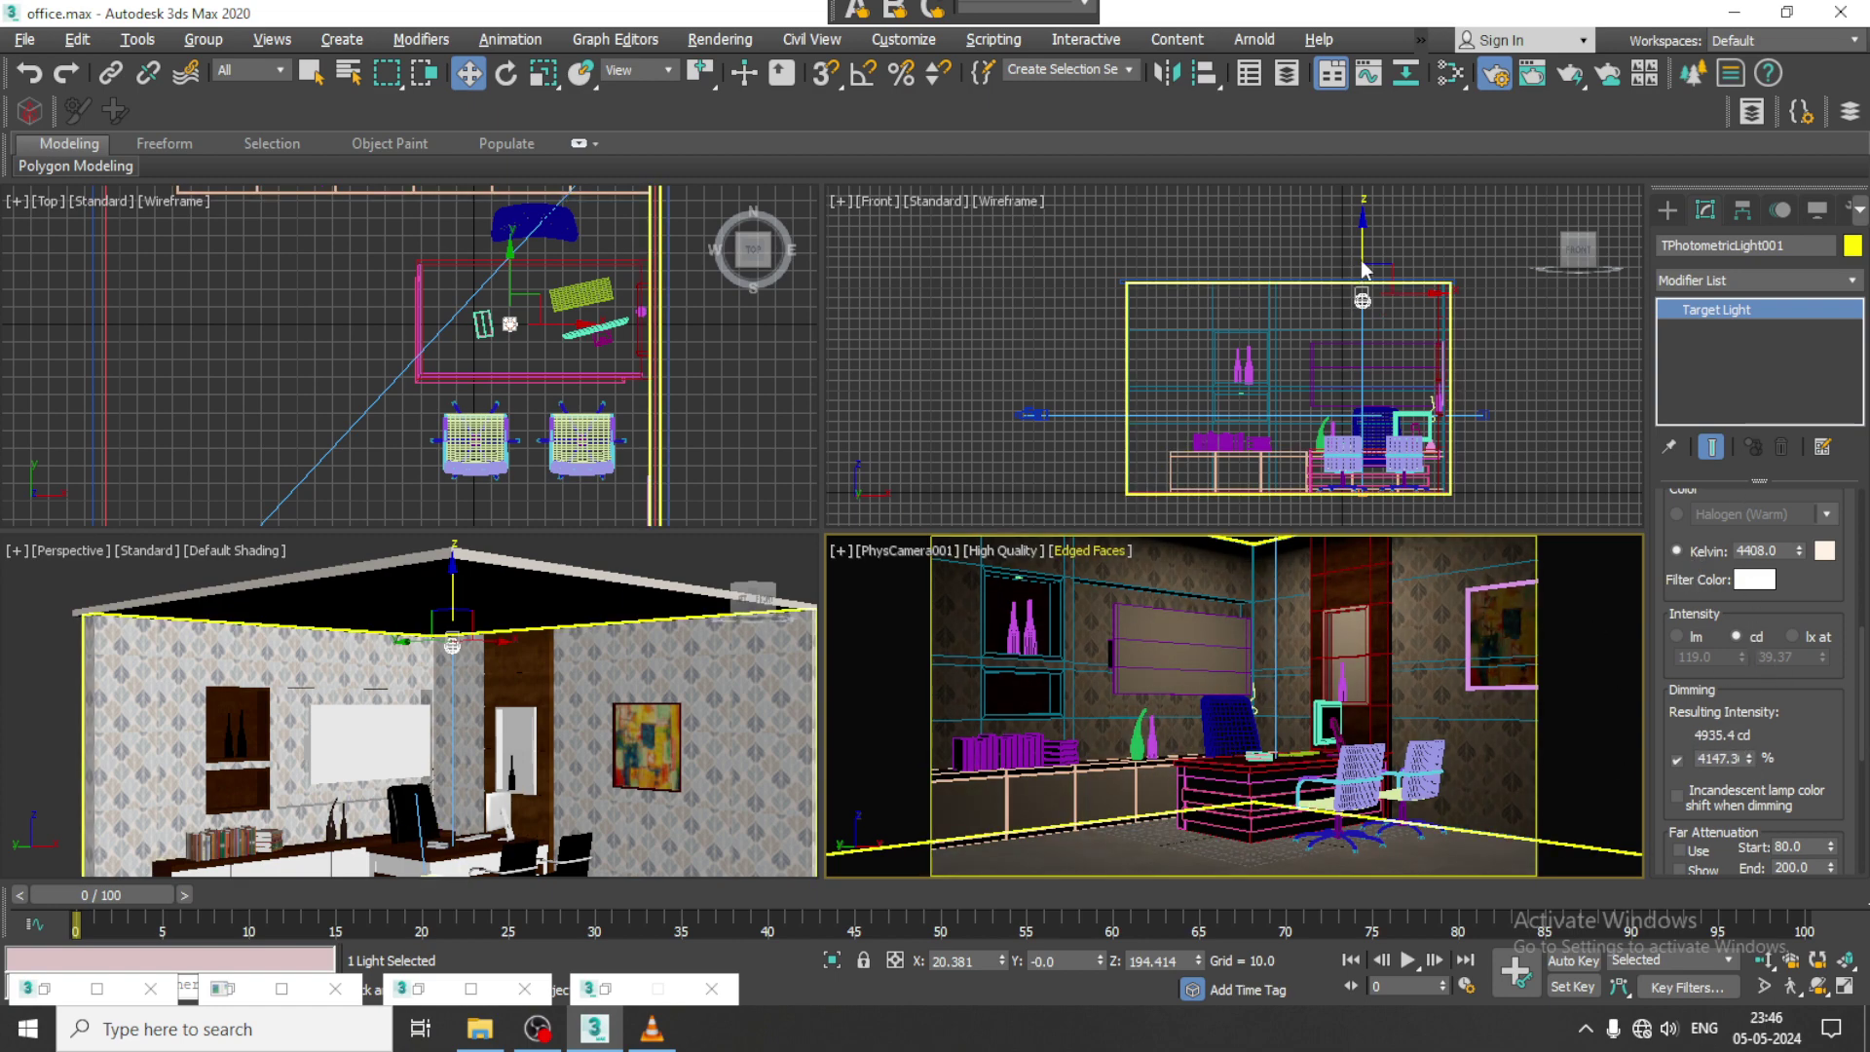
Step: Raise the light about 10 units in the front view and maximize the camera view
{"action": "mouse_move", "coordinate": [1362, 261]}
{"action": "left_mouse_down"}
{"action": "mouse_move", "coordinate": [1363, 230]}
{"action": "mouse_move", "coordinate": [1365, 248]}
{"action": "left_mouse_up"}
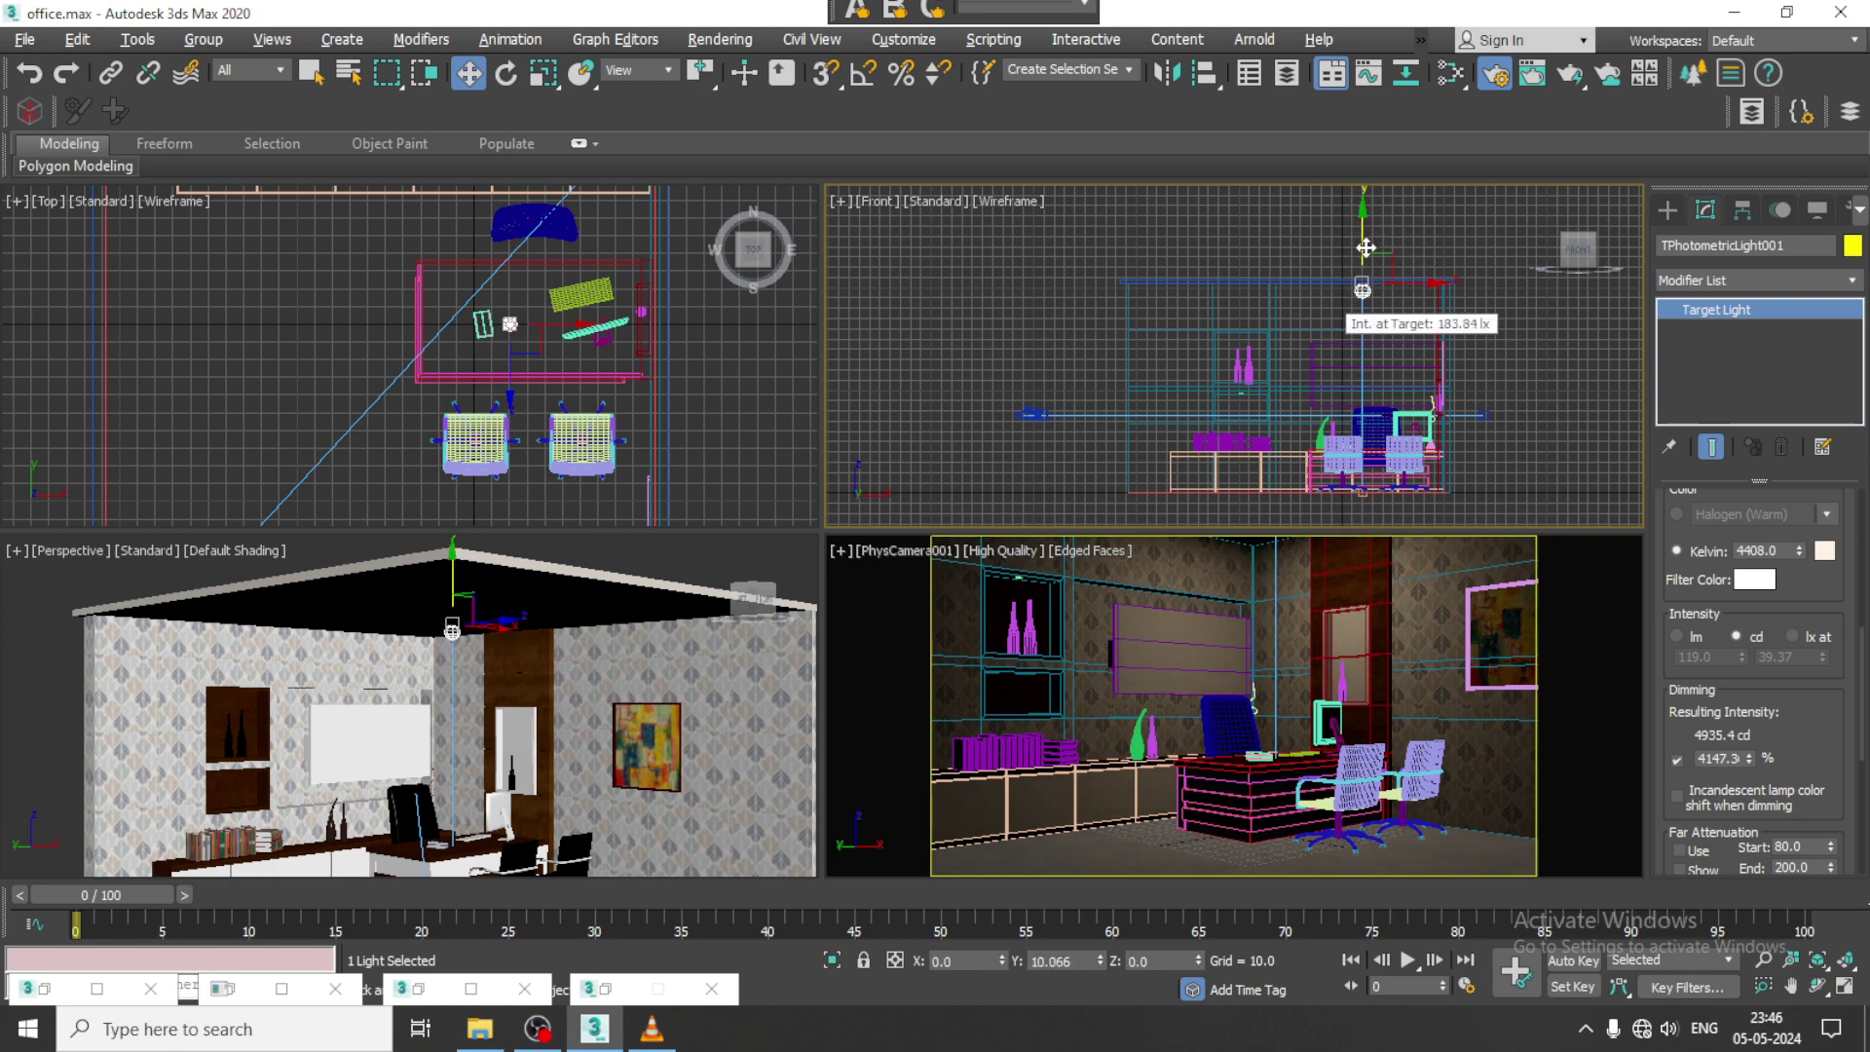
{"action": "right_click", "coordinate": [1220, 762]}
{"action": "key", "text": "alt+w"}
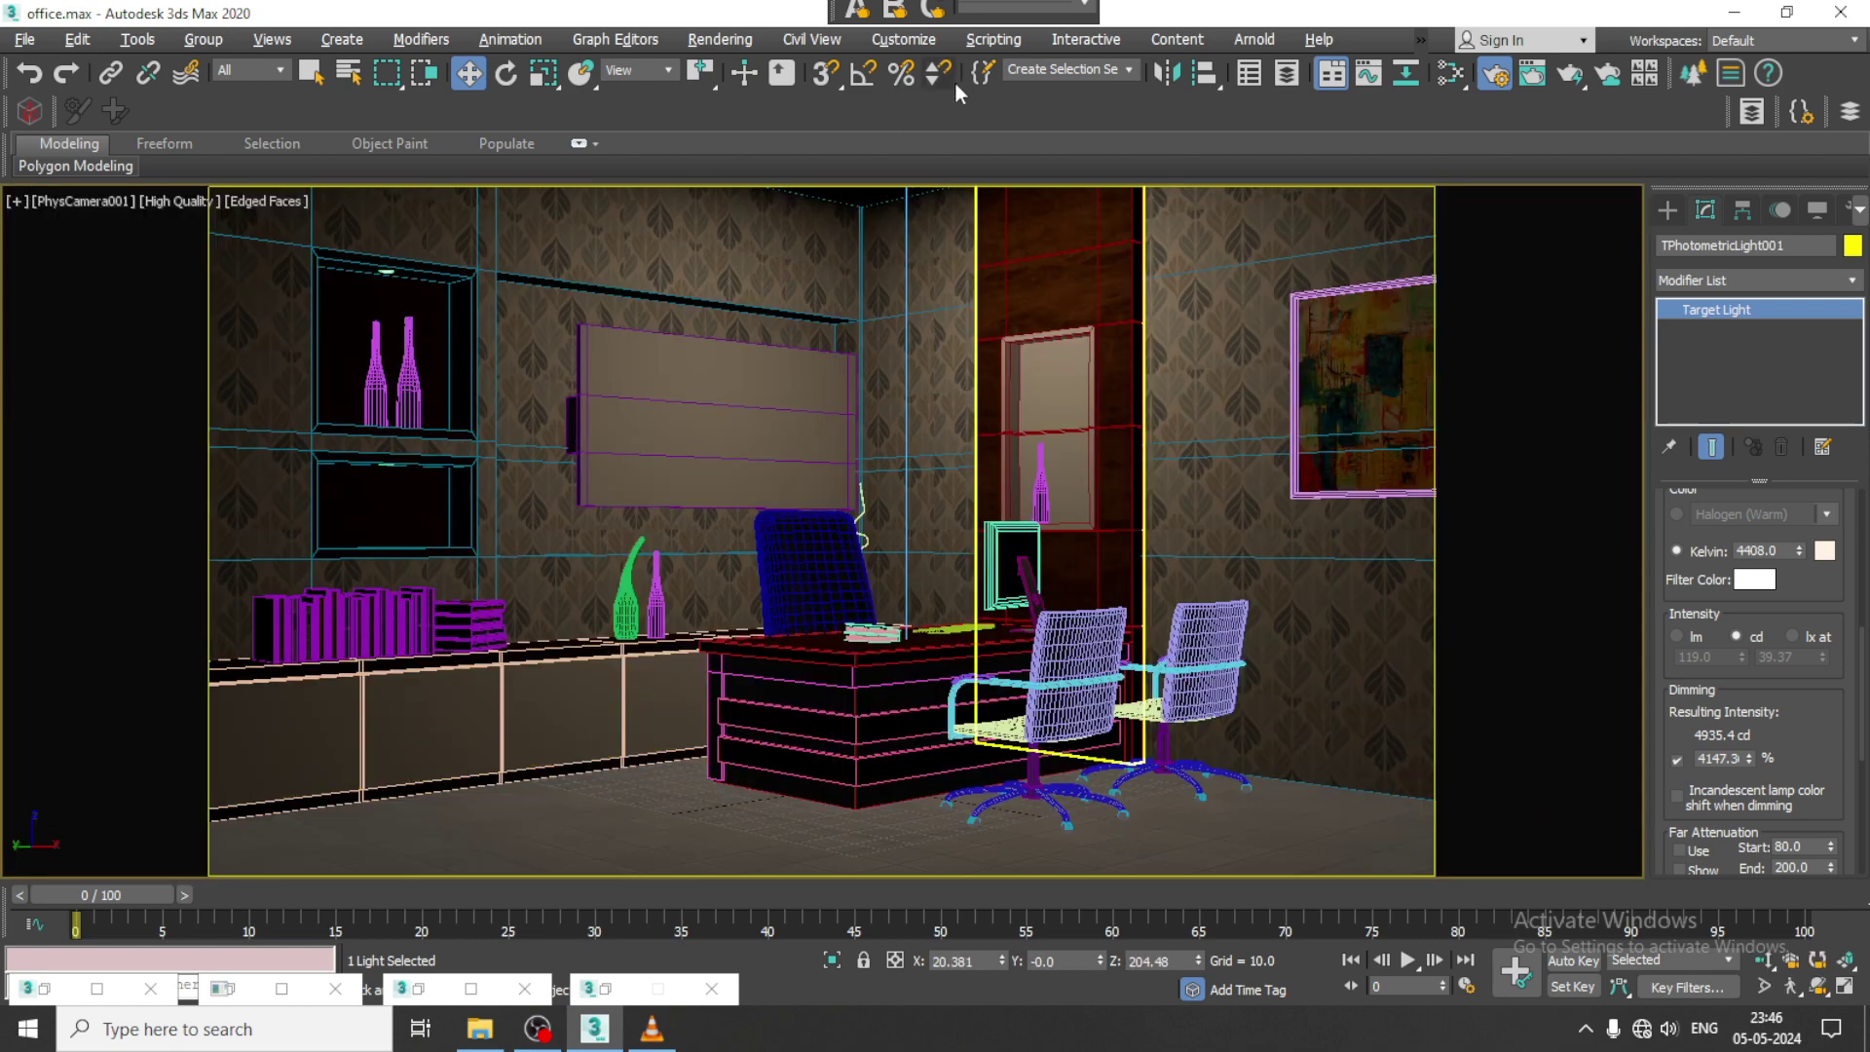
Step: Render a test image of the camera view and minimize the V-Ray frame buffer
{"action": "left_click", "coordinate": [720, 39]}
{"action": "left_click", "coordinate": [730, 70]}
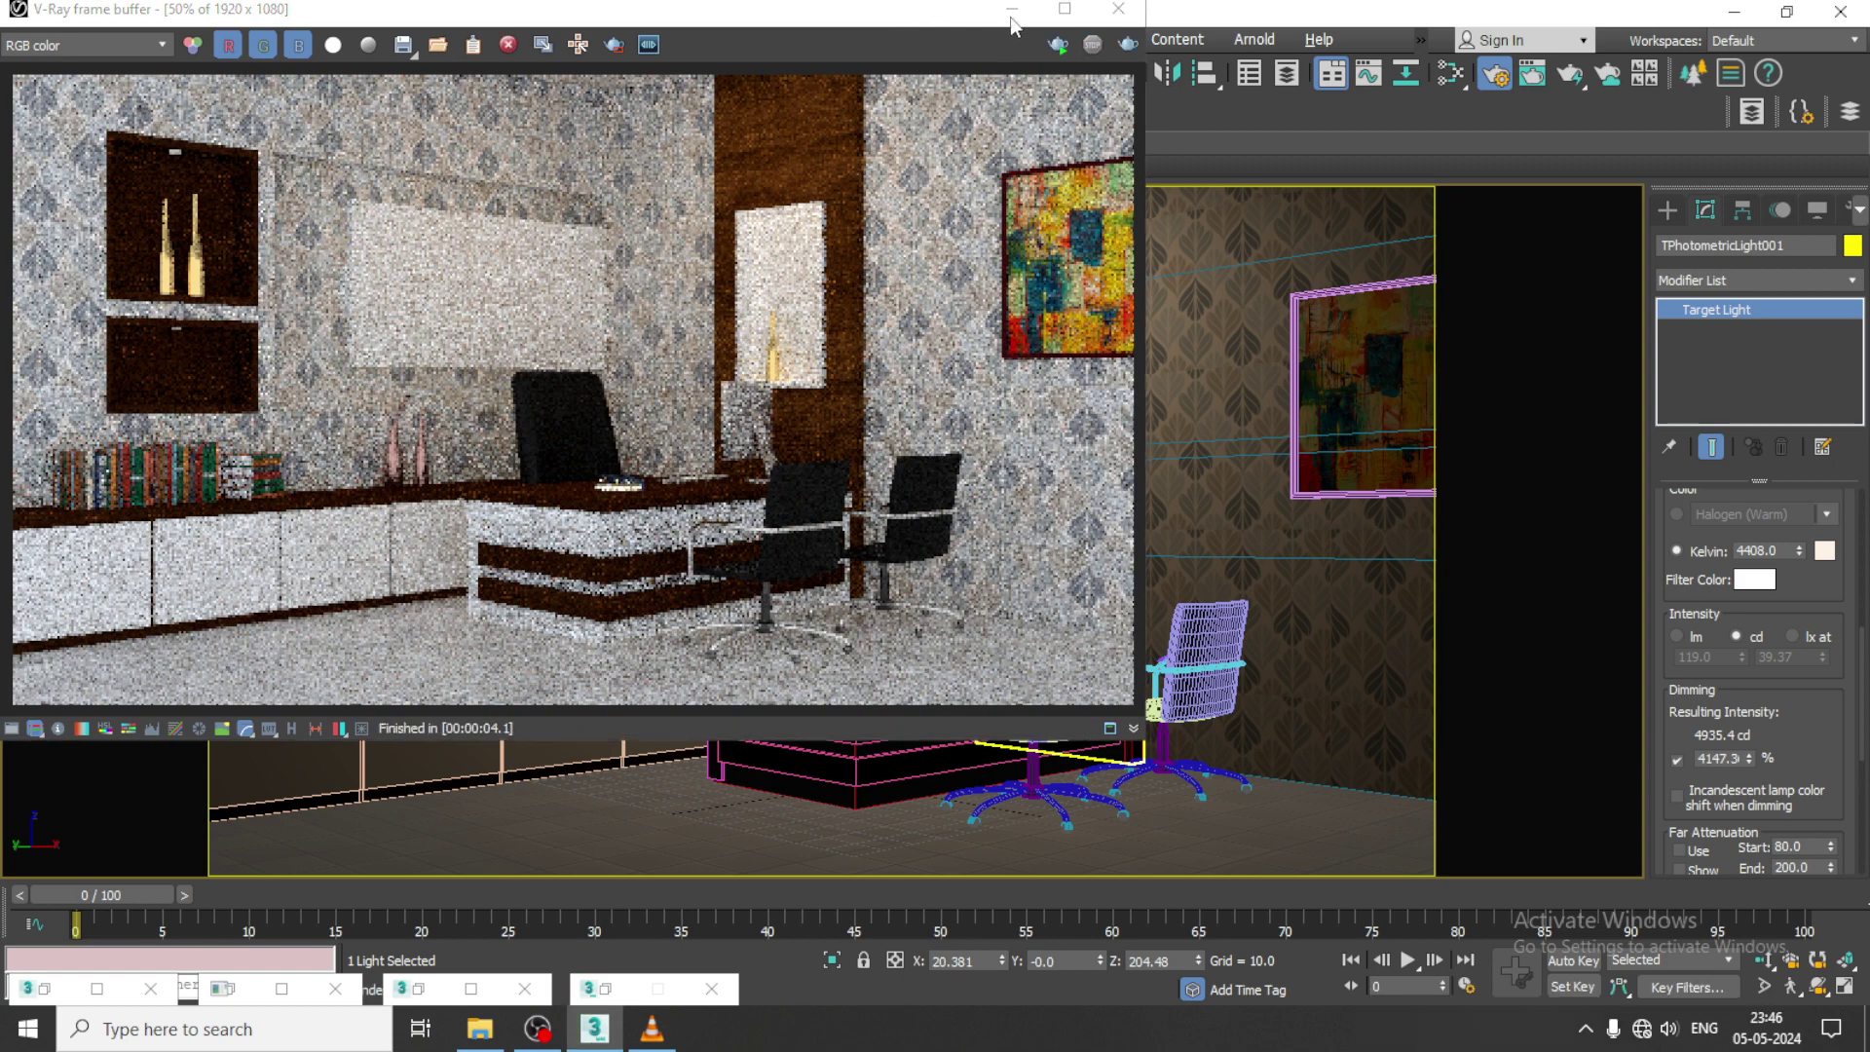
{"action": "left_click", "coordinate": [1011, 11]}
Step: Turn off the GI environment in the V-Ray render settings and render the camera view again
{"action": "left_click", "coordinate": [719, 39]}
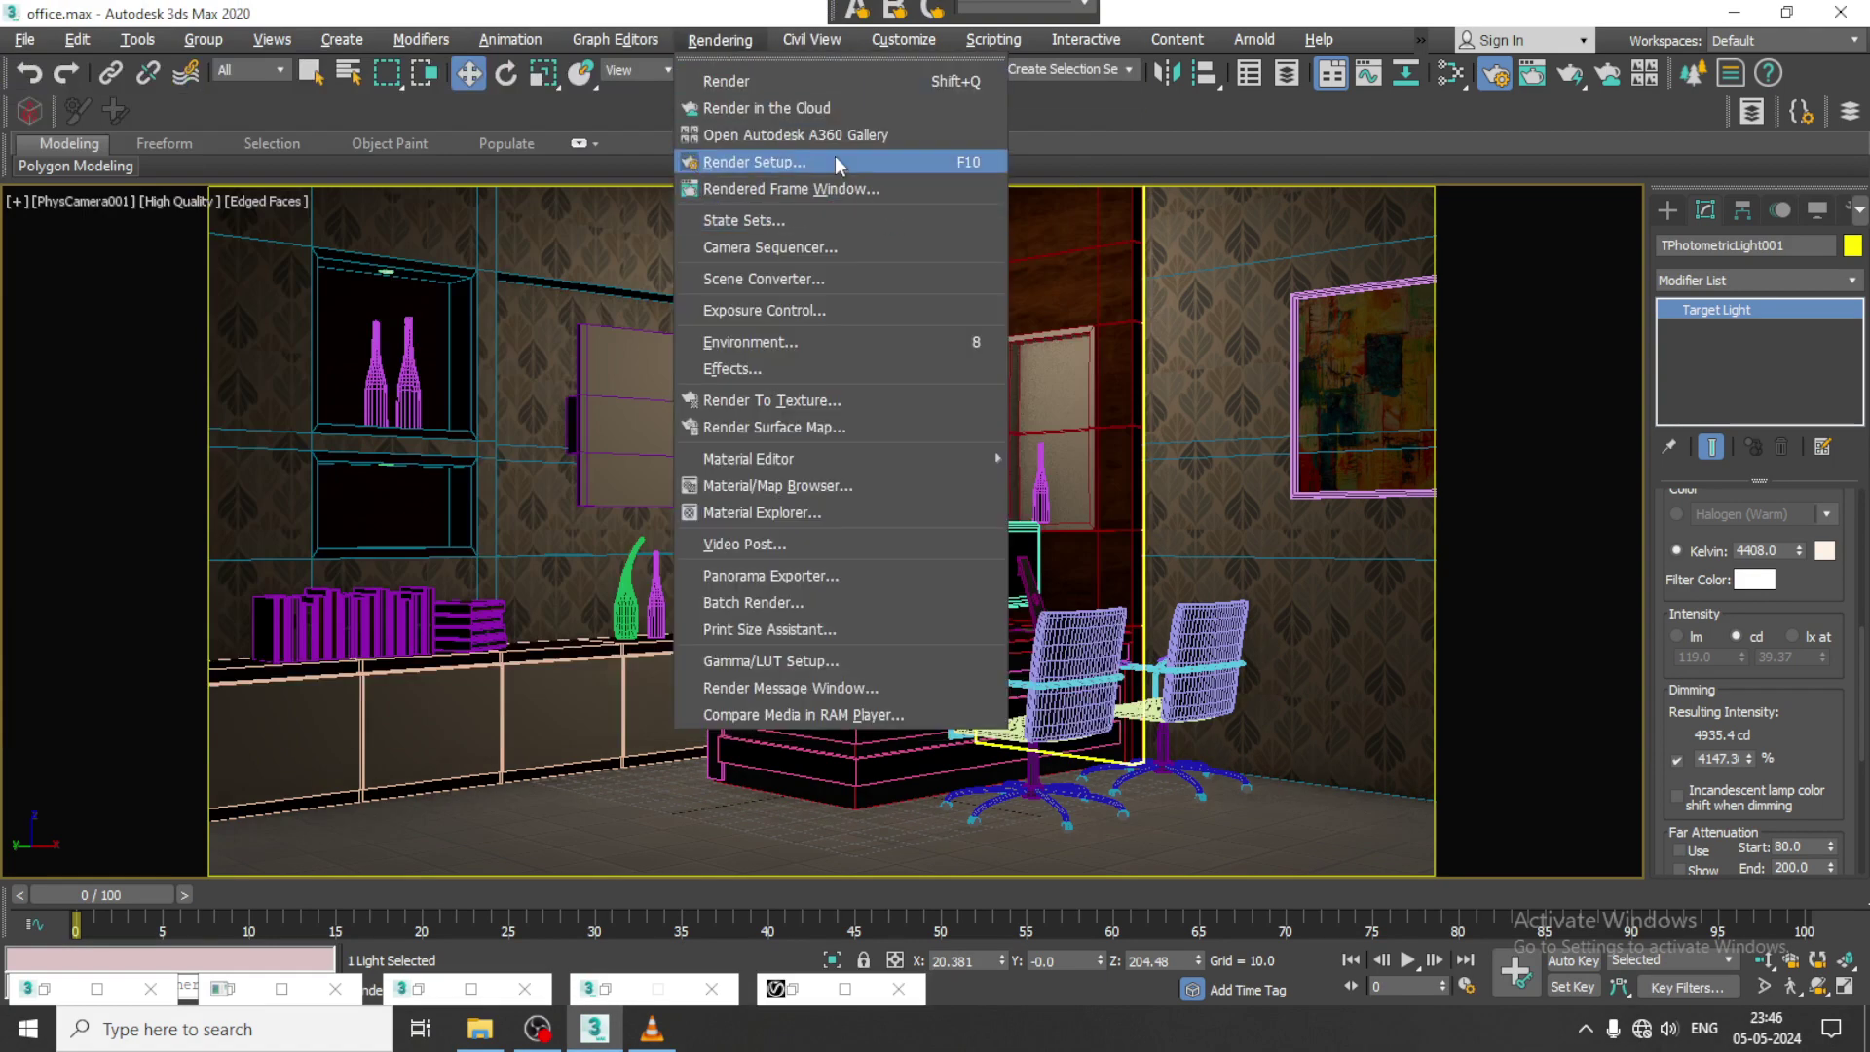
{"action": "left_click", "coordinate": [833, 157]}
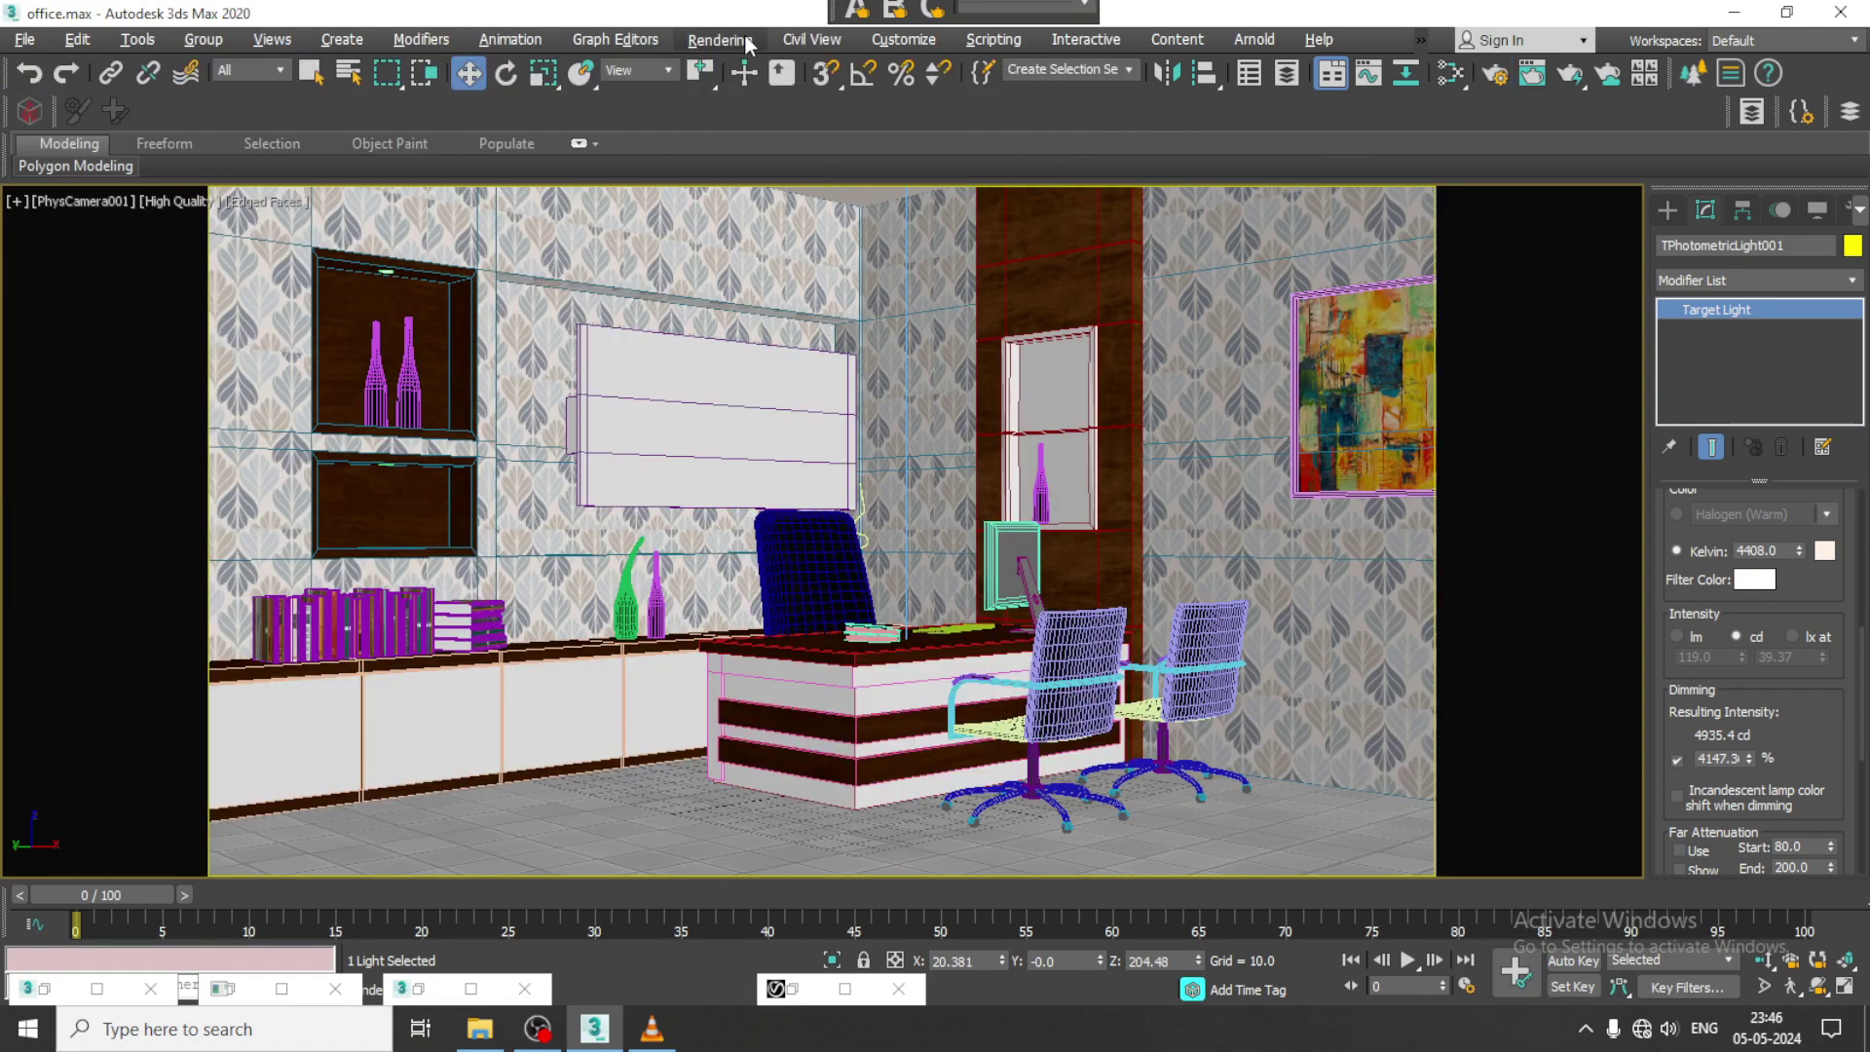
{"action": "left_click", "coordinate": [744, 36]}
{"action": "left_click", "coordinate": [814, 161]}
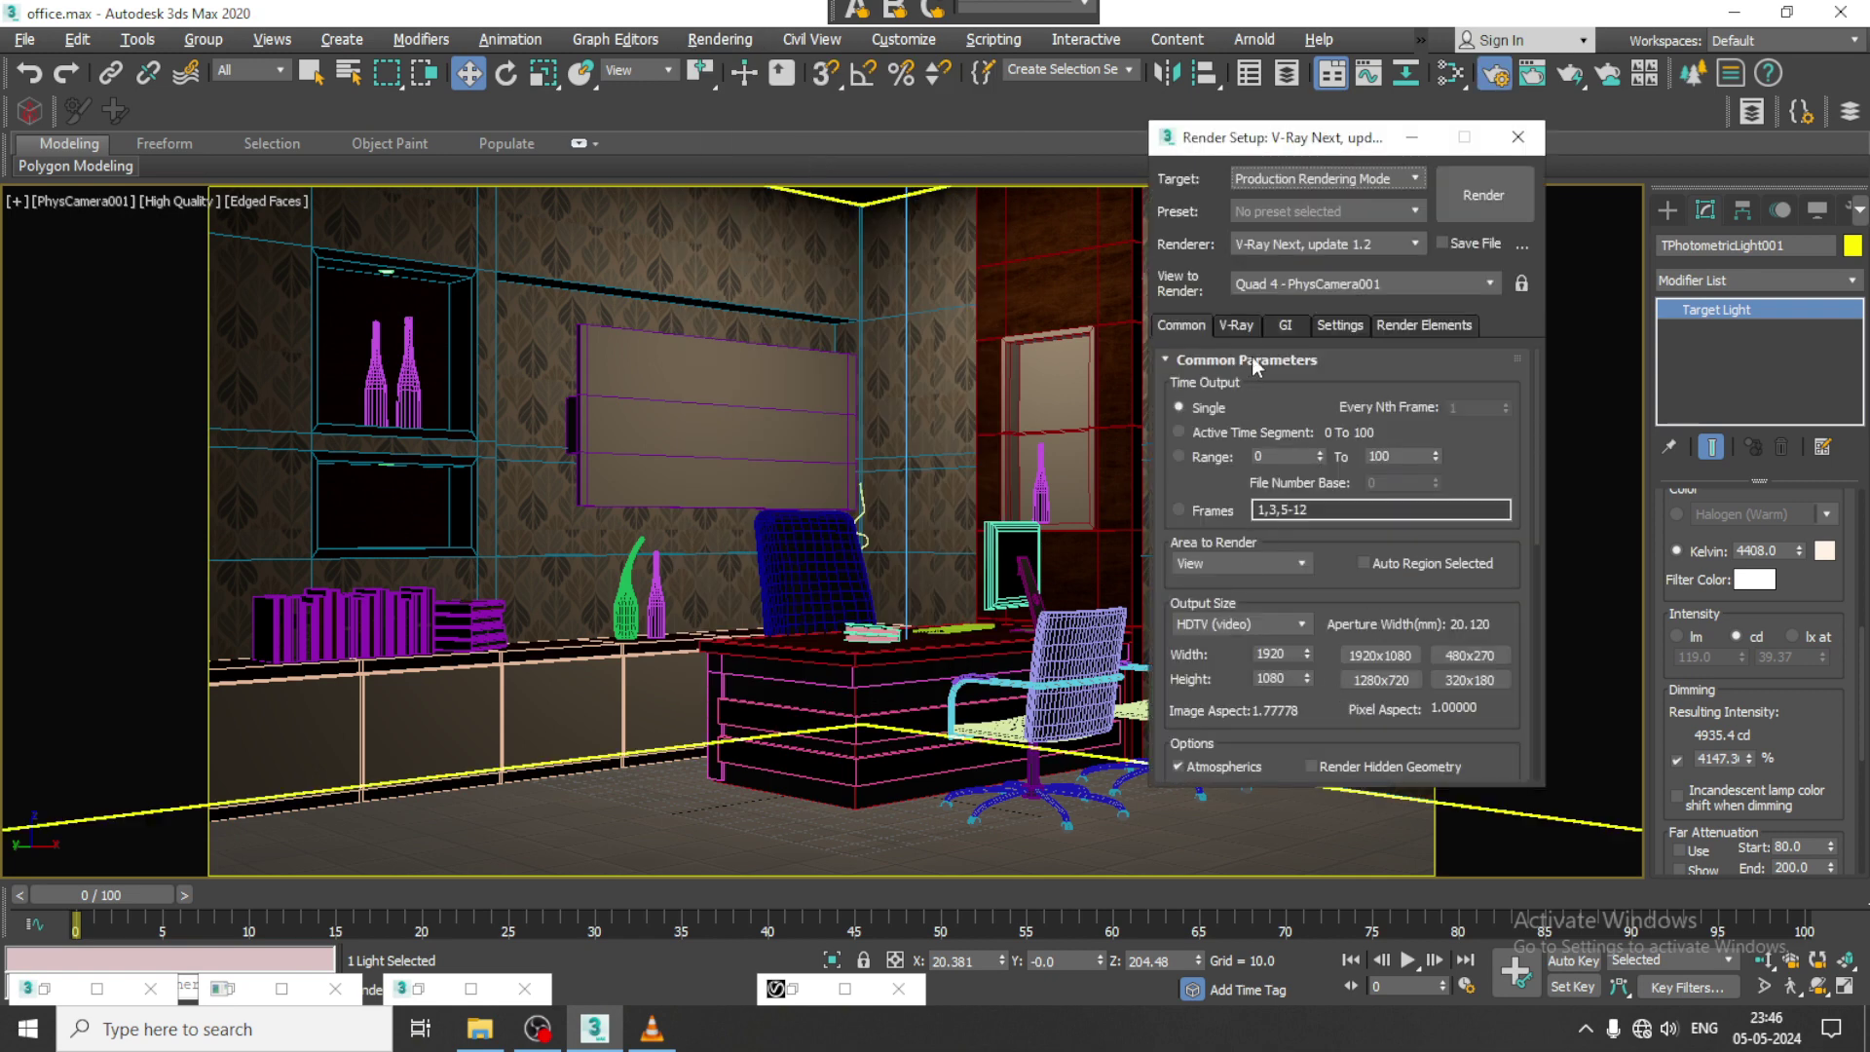
{"action": "left_click", "coordinate": [1240, 327]}
{"action": "scroll", "coordinate": [1408, 616], "scroll_direction": "down", "scroll_amount": 2}
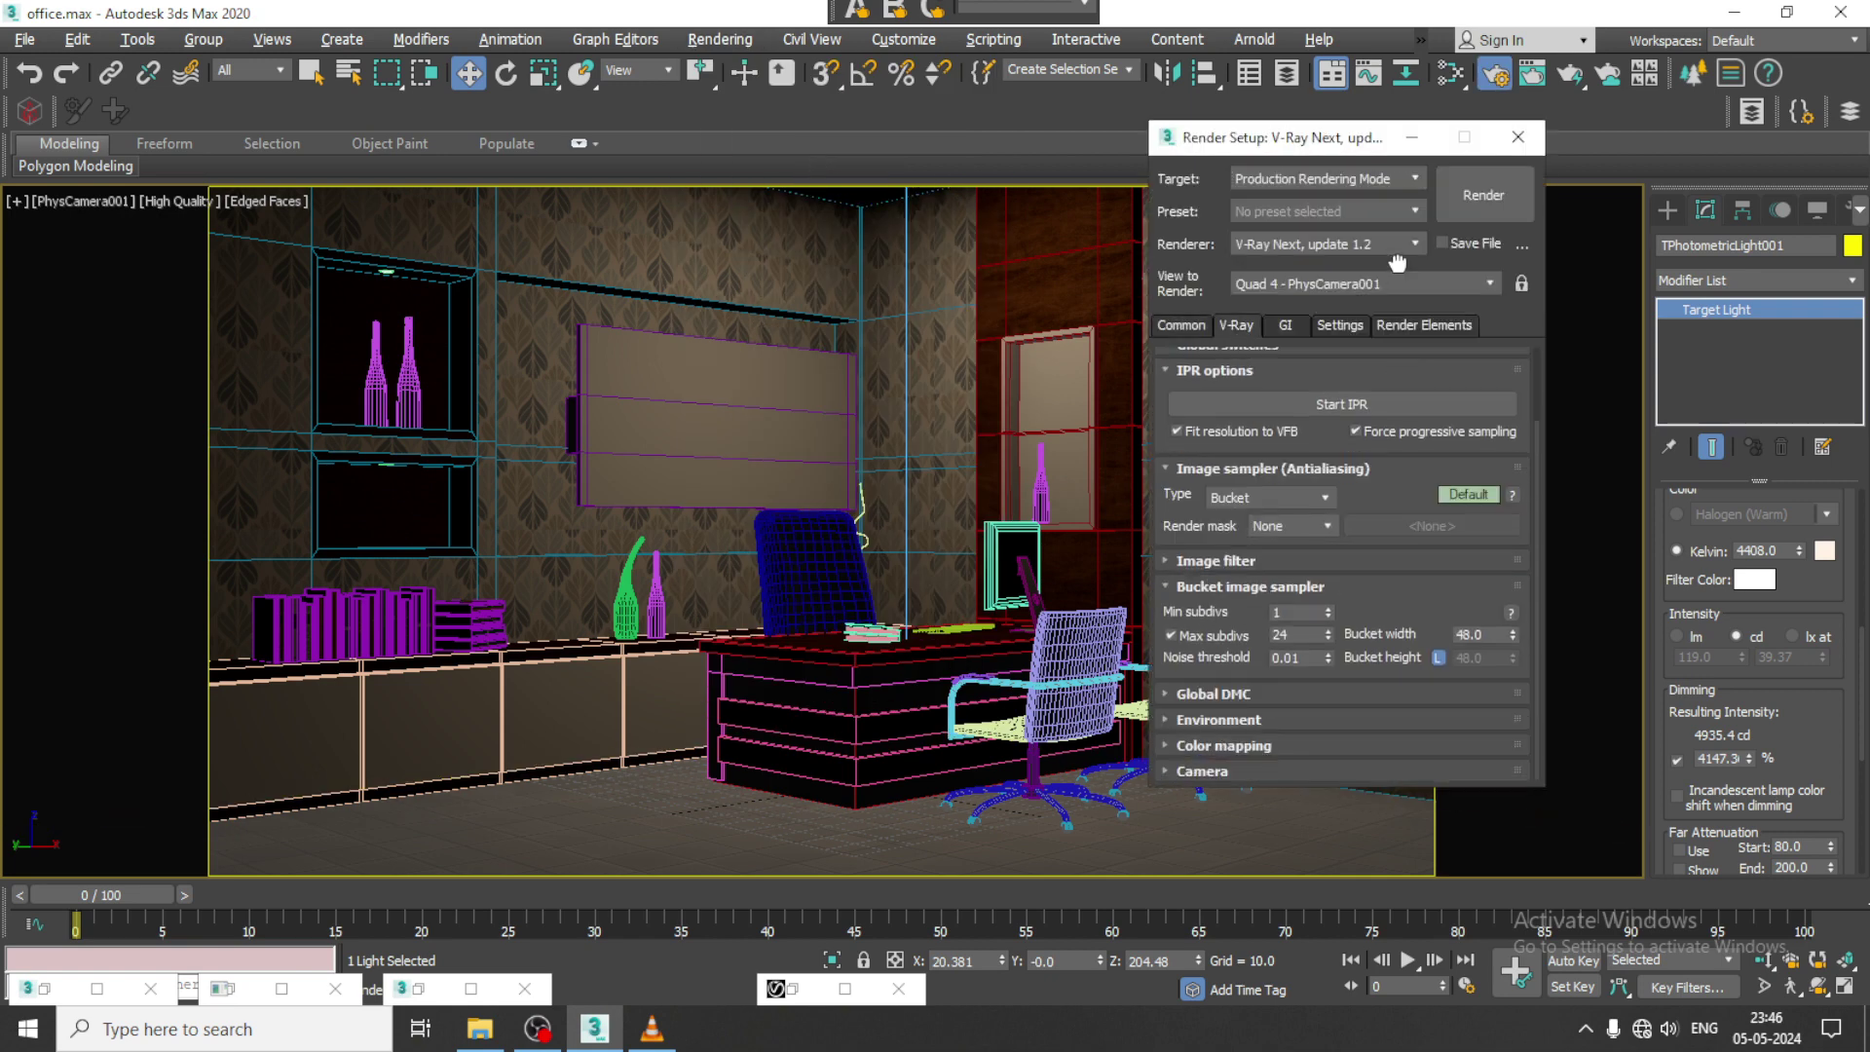
{"action": "left_click", "coordinate": [1208, 717]}
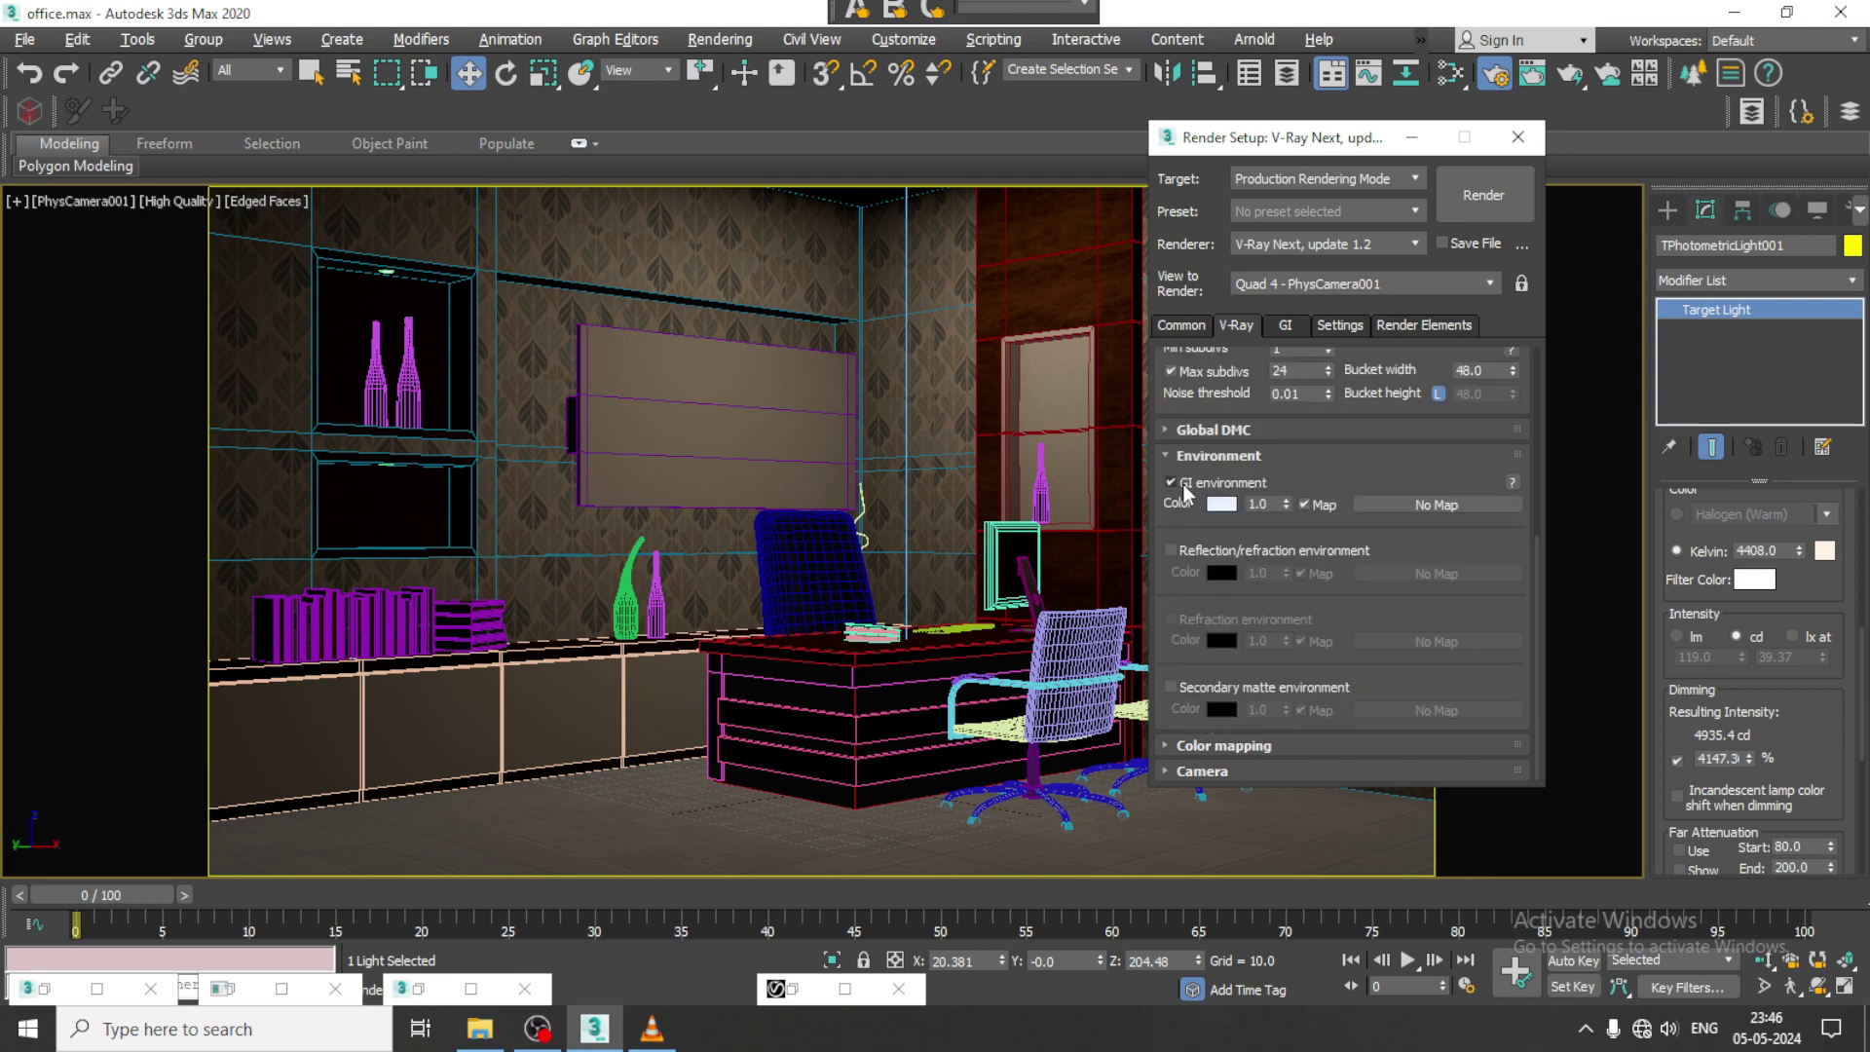
{"action": "left_click", "coordinate": [1476, 192]}
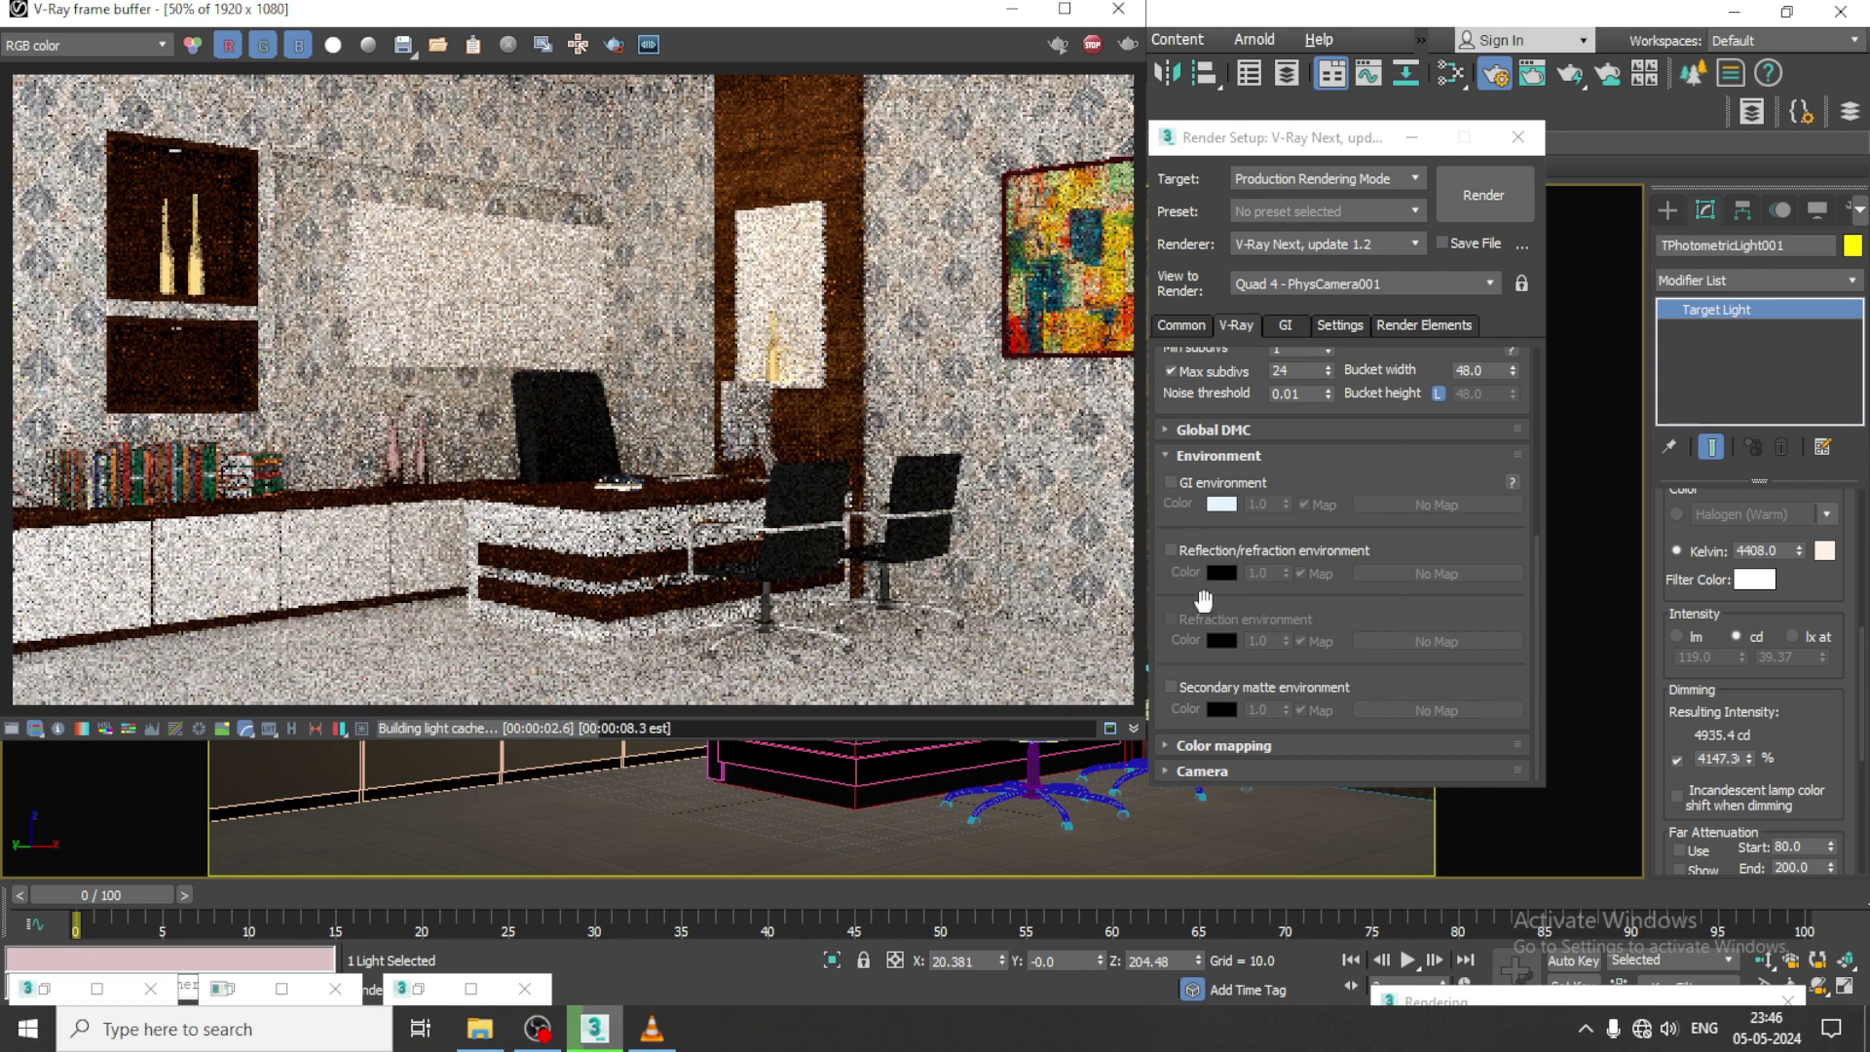
Step: Reduce the light's dimming to 0.45% and render the camera view again
{"action": "right_click", "coordinate": [1748, 758]}
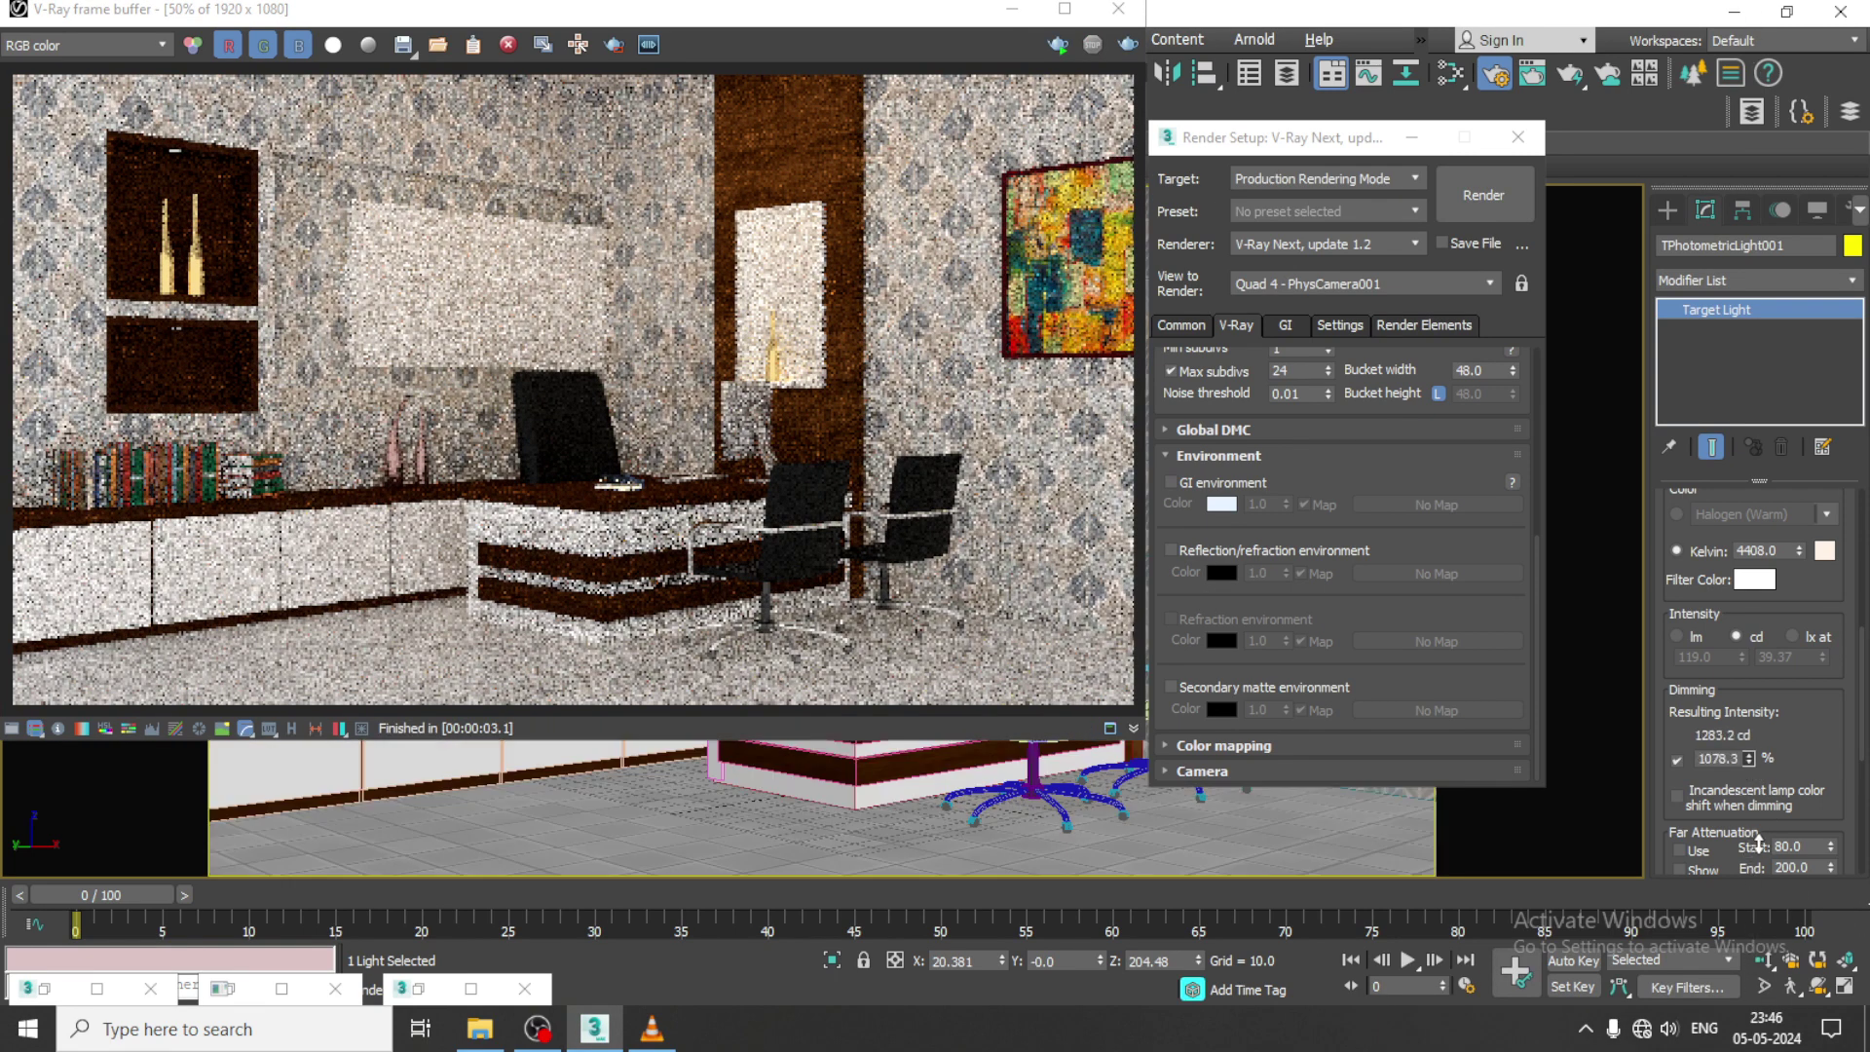
{"action": "right_click", "coordinate": [1749, 760]}
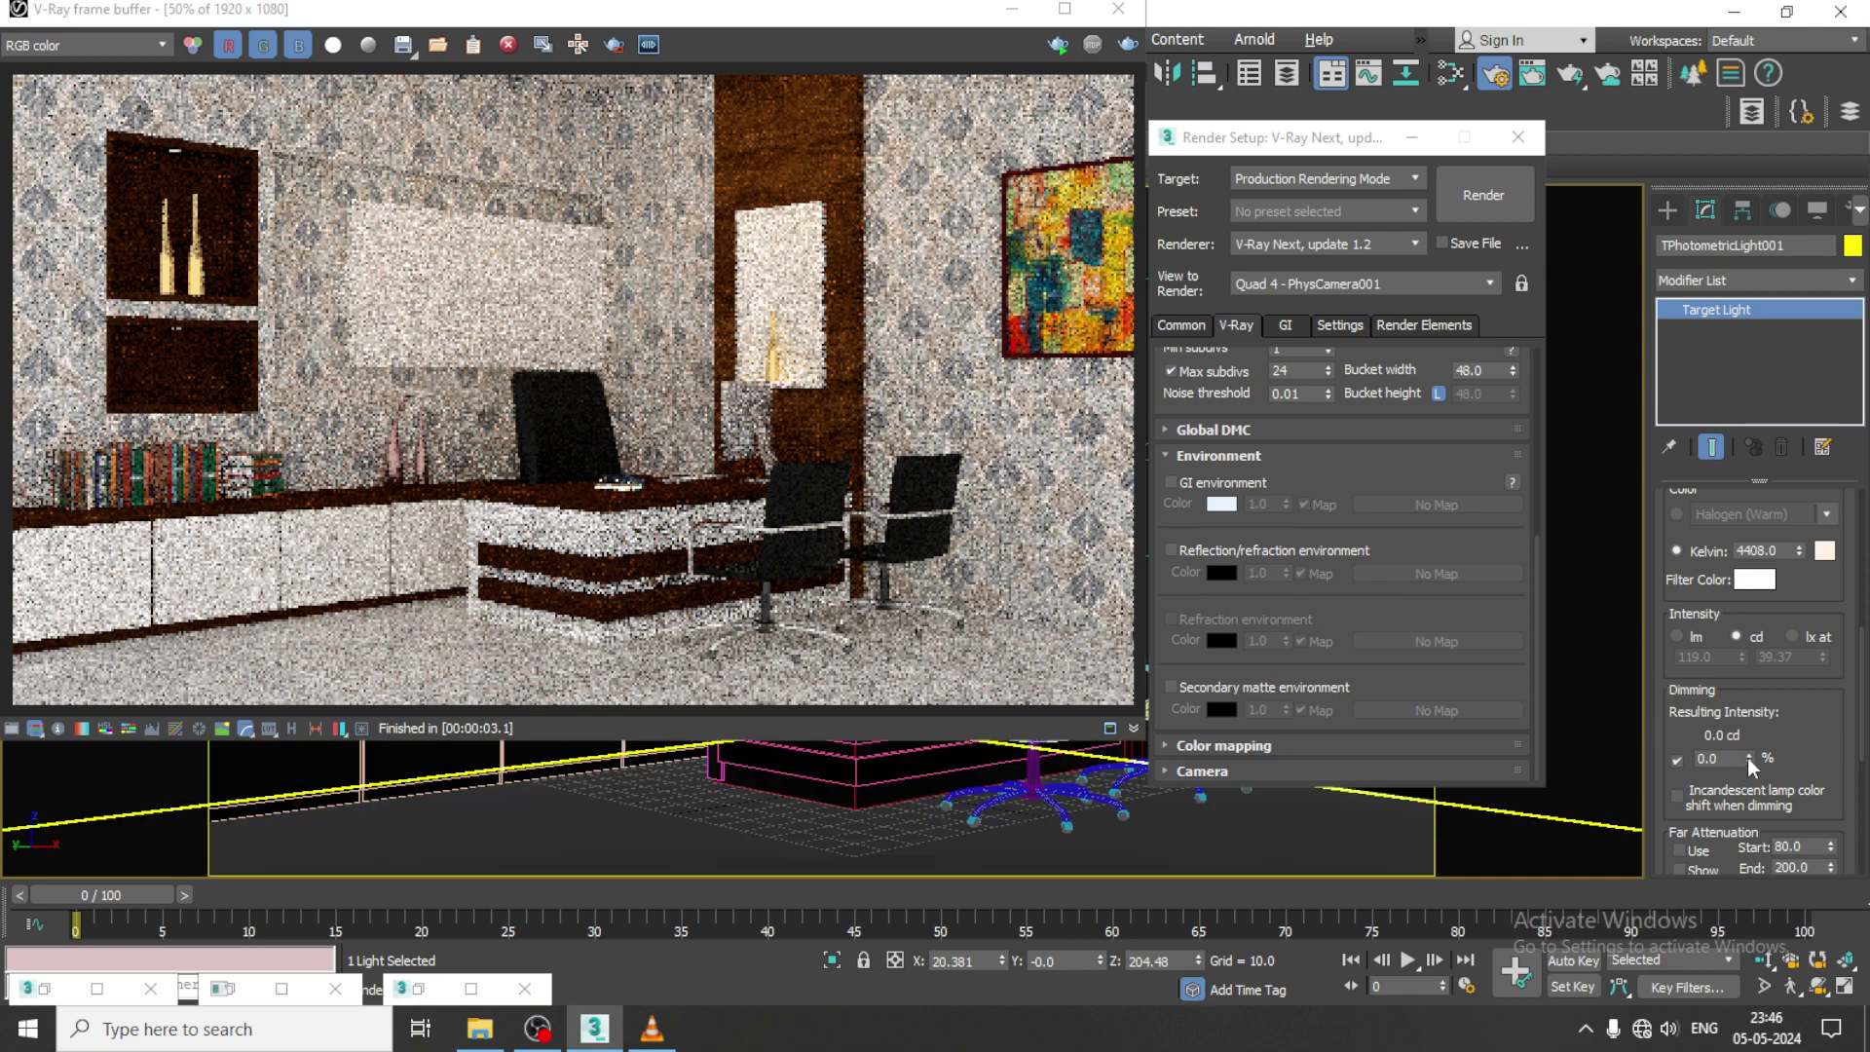
{"action": "left_click_drag", "start_coordinate": [1744, 737], "coordinate": [1744, 711]}
{"action": "left_click", "coordinate": [1470, 200]}
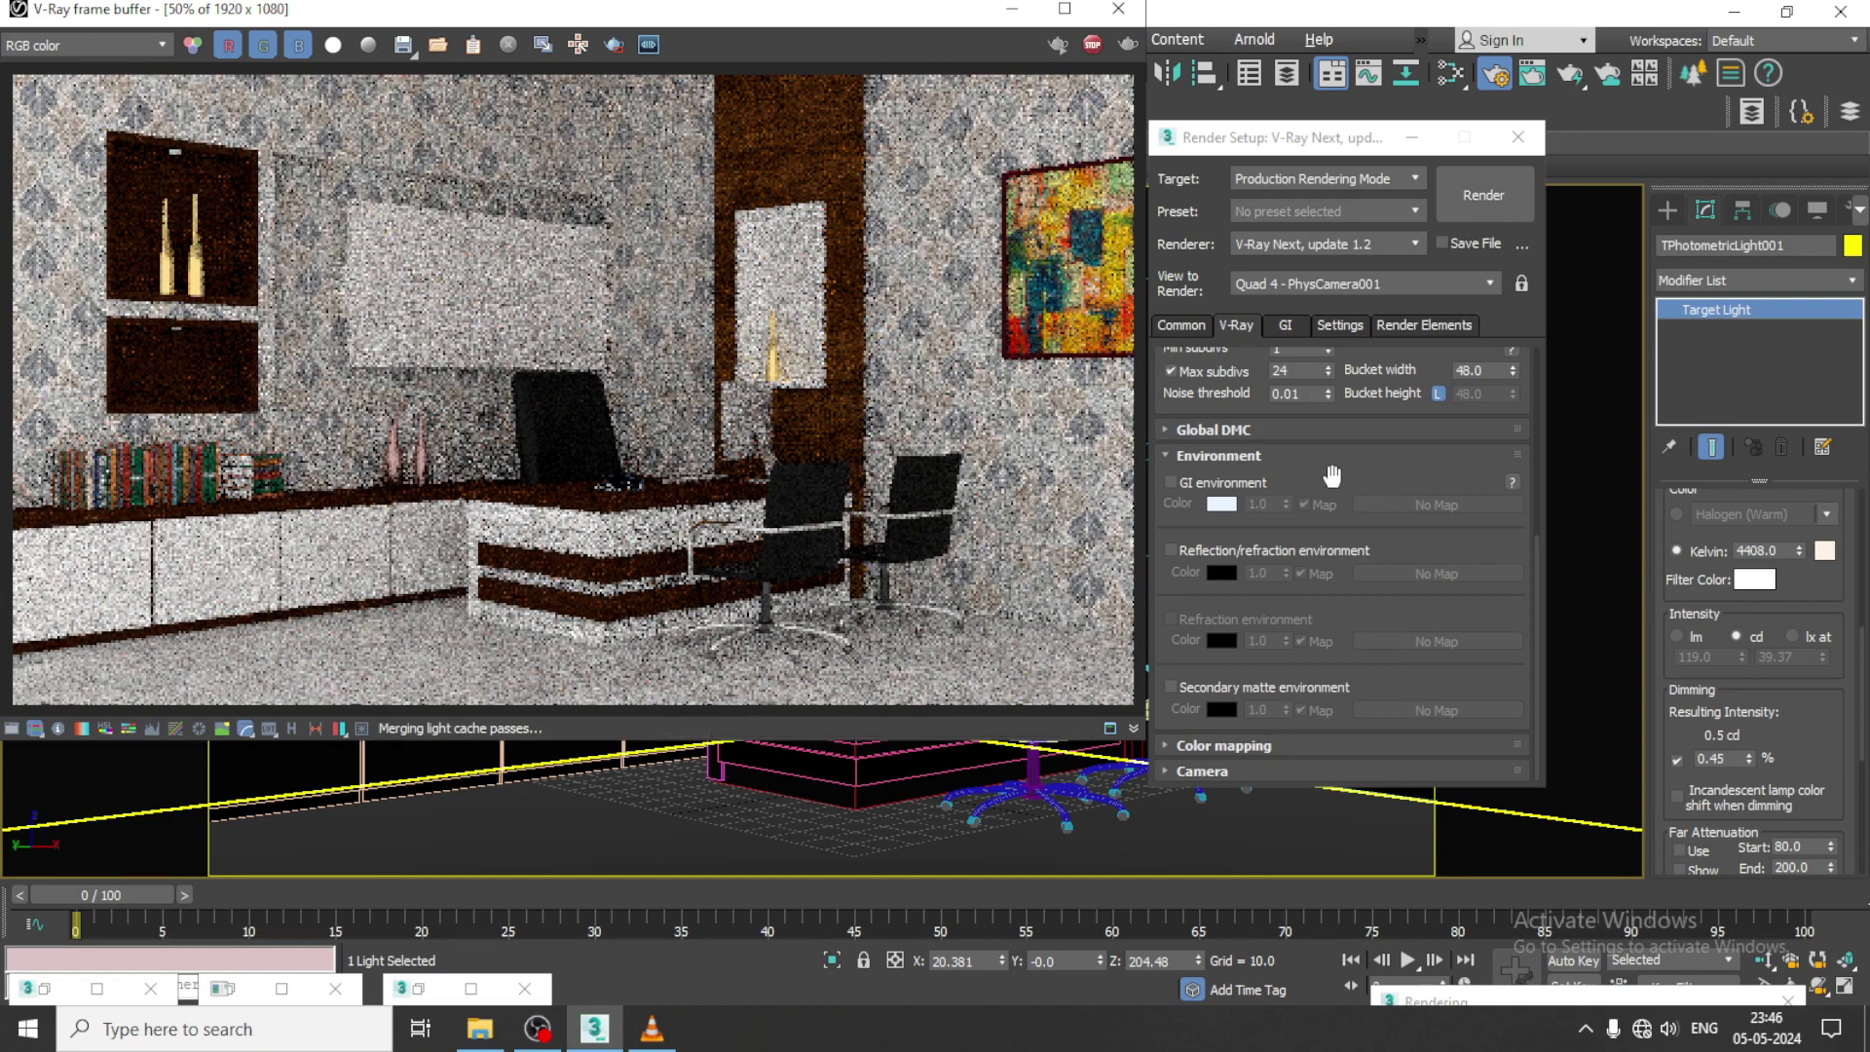
Step: Set the environment background colour to black, with the V-Ray frame buffer moved clear of the main controls
{"action": "left_click", "coordinate": [1287, 325]}
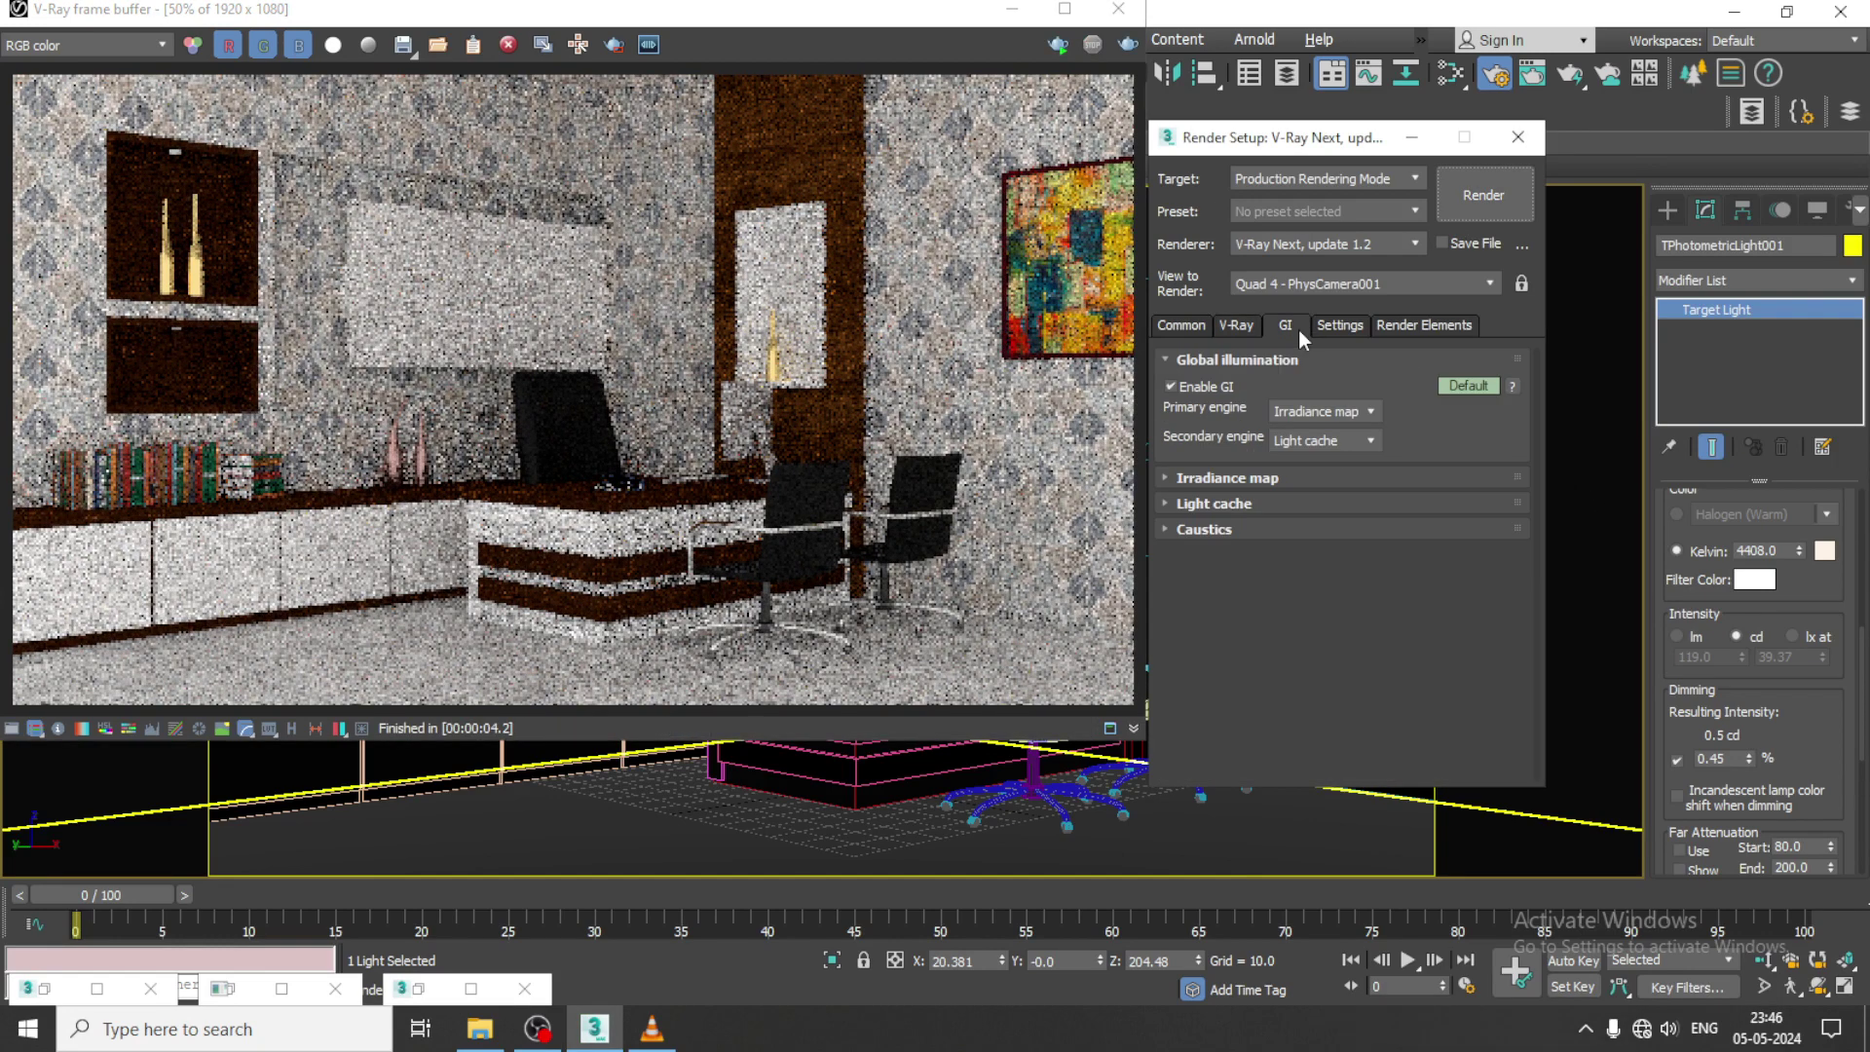
{"action": "left_click", "coordinate": [1237, 326]}
{"action": "left_click_drag", "start_coordinate": [815, 17], "coordinate": [810, 204]}
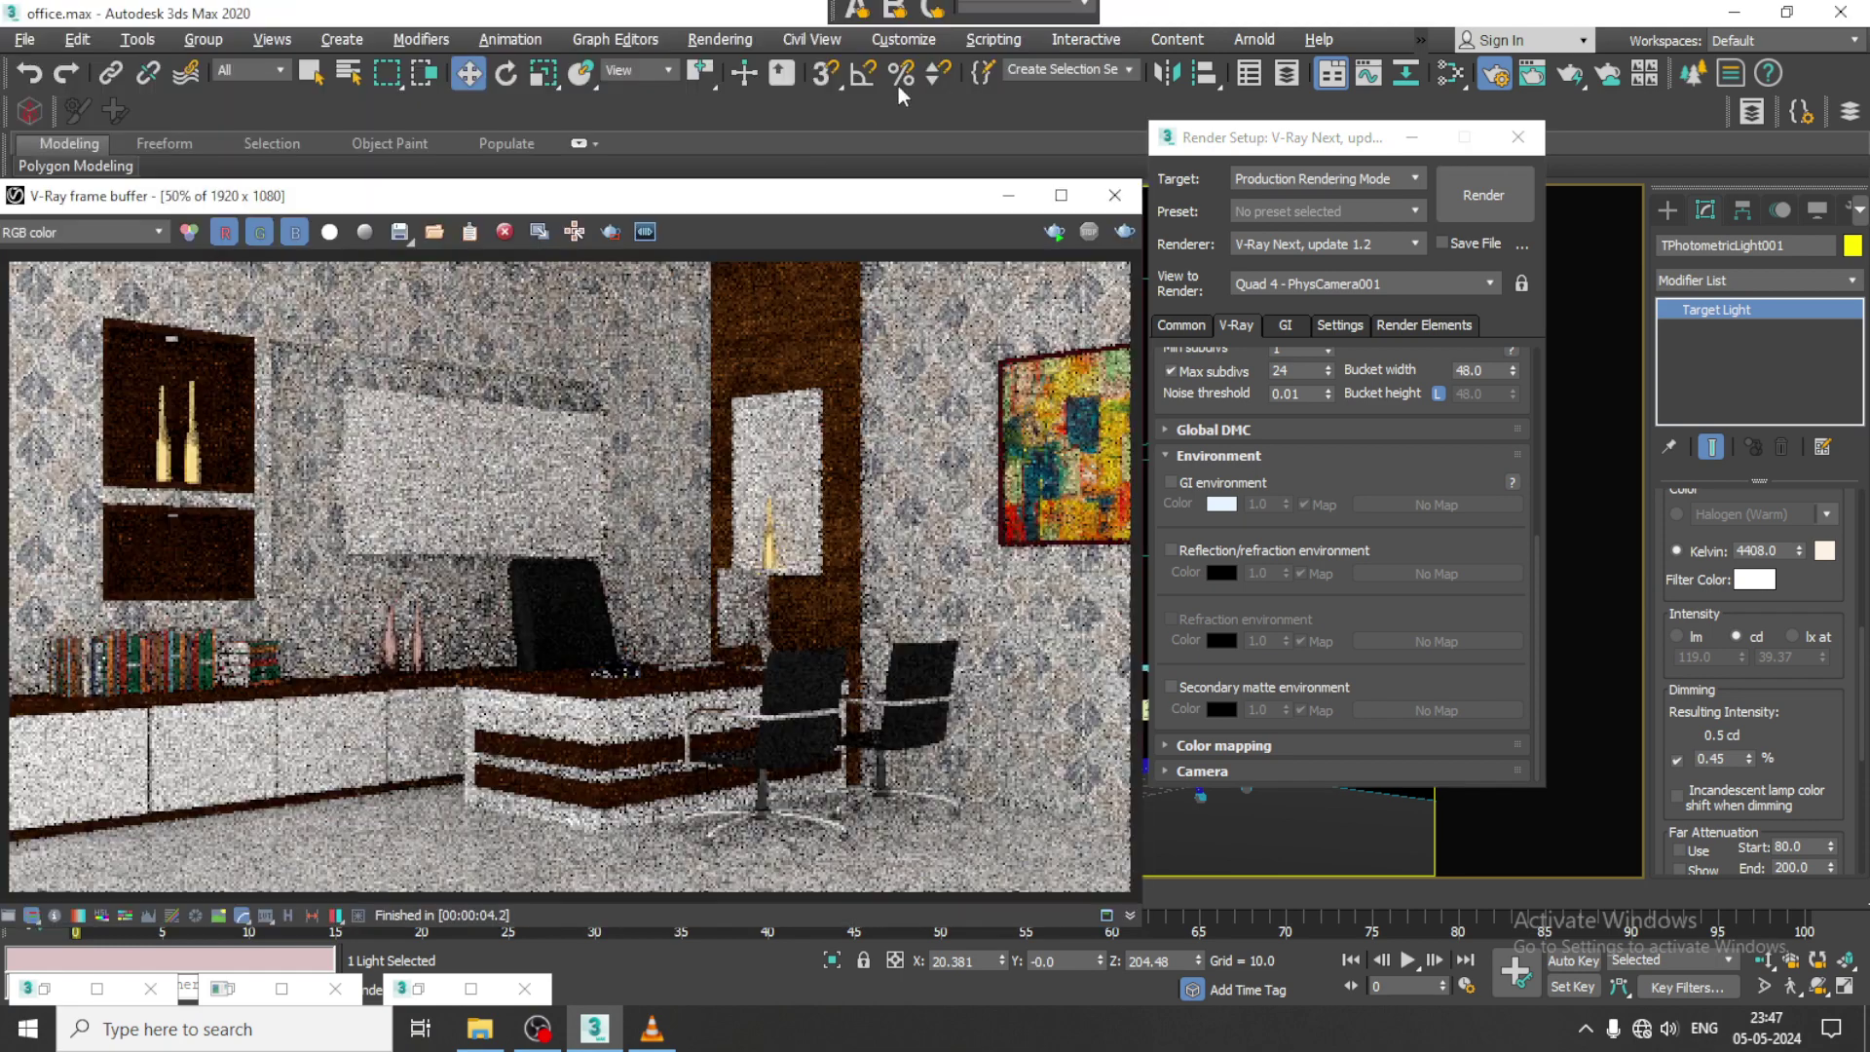
{"action": "left_click", "coordinate": [720, 39]}
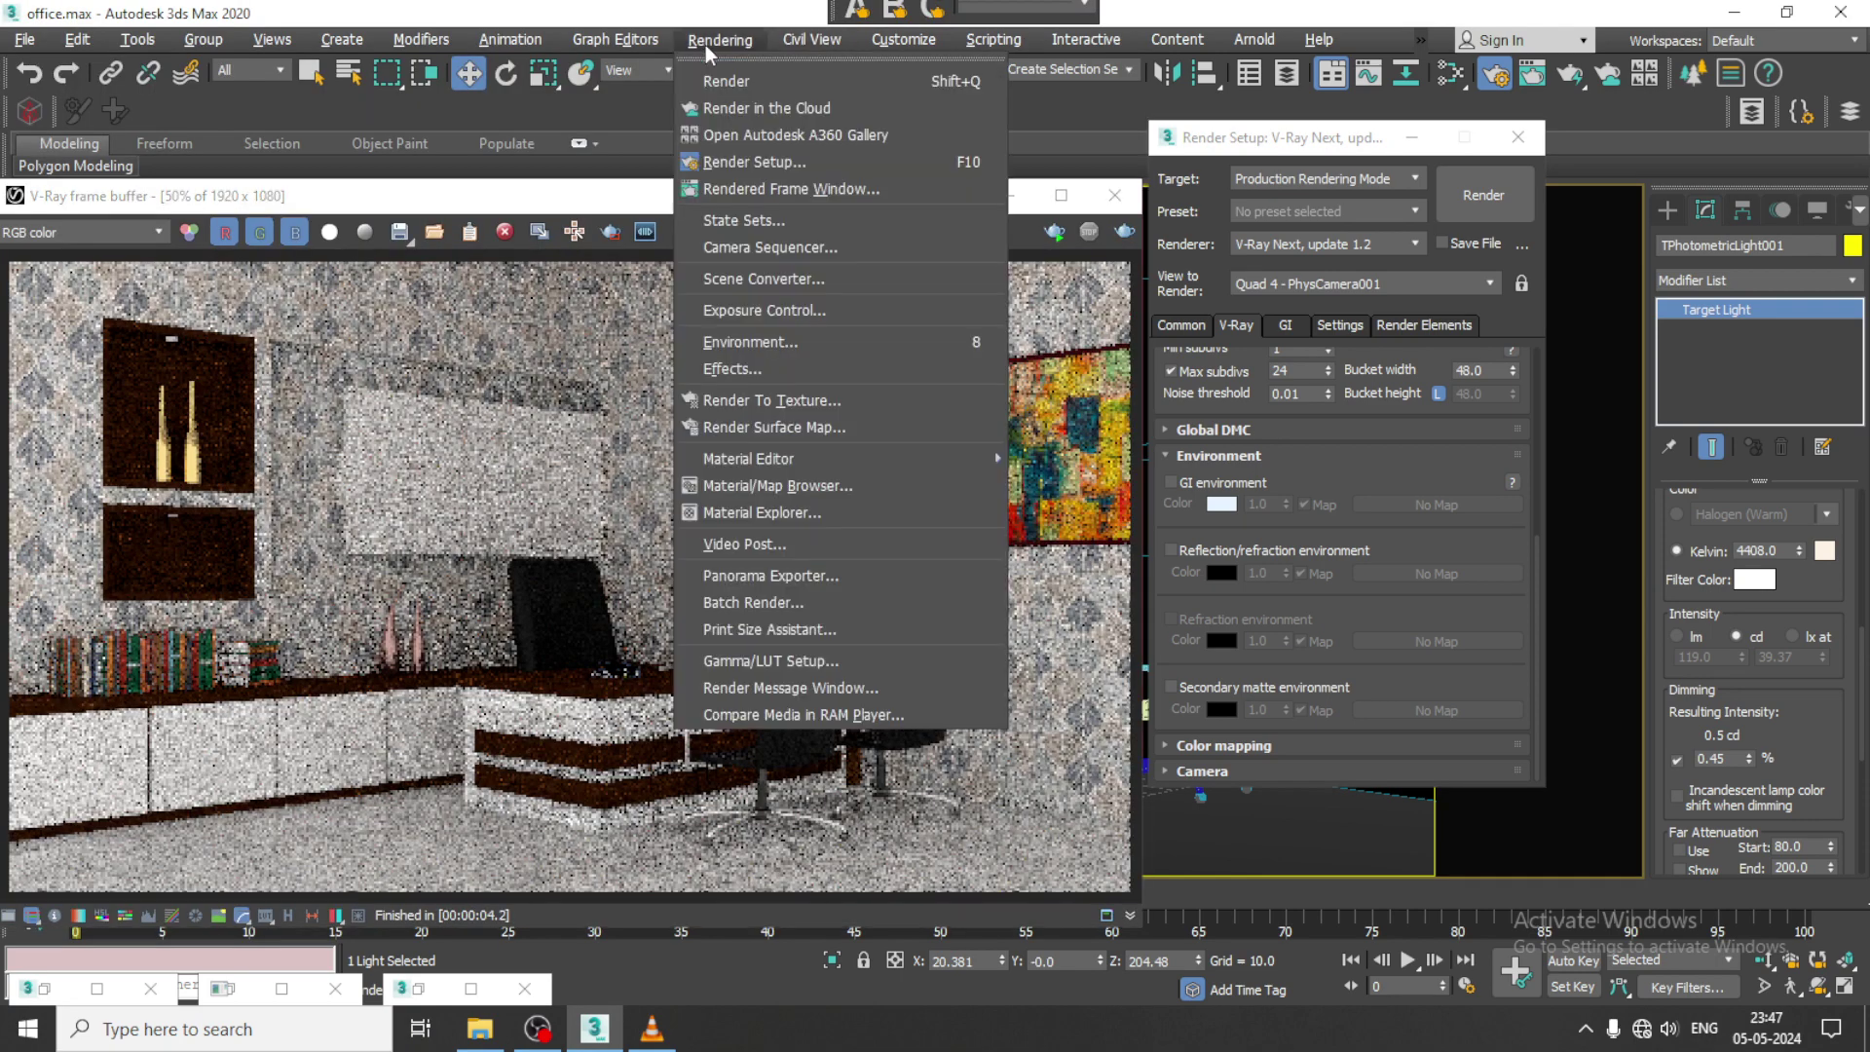
{"action": "left_click", "coordinate": [827, 340]}
{"action": "left_click", "coordinate": [1222, 395]}
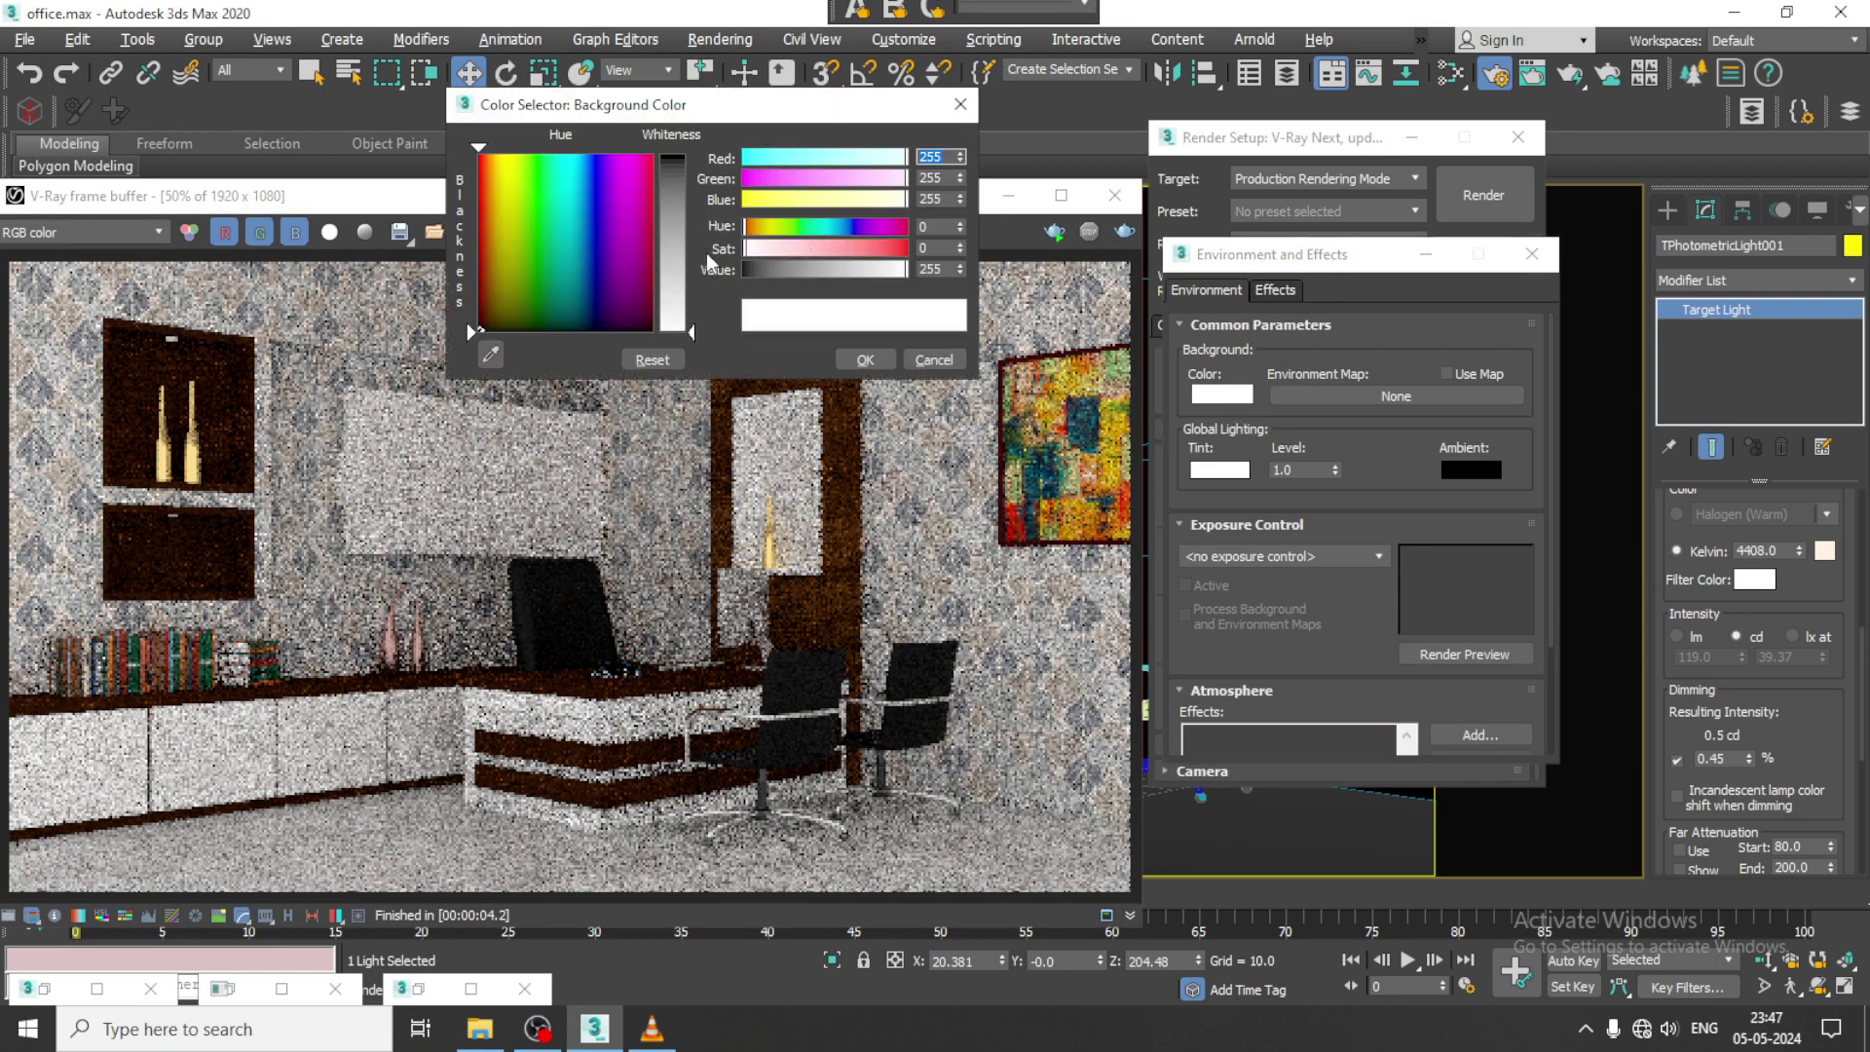
{"action": "left_click_drag", "start_coordinate": [693, 332], "coordinate": [703, 155]}
{"action": "left_click", "coordinate": [865, 359]}
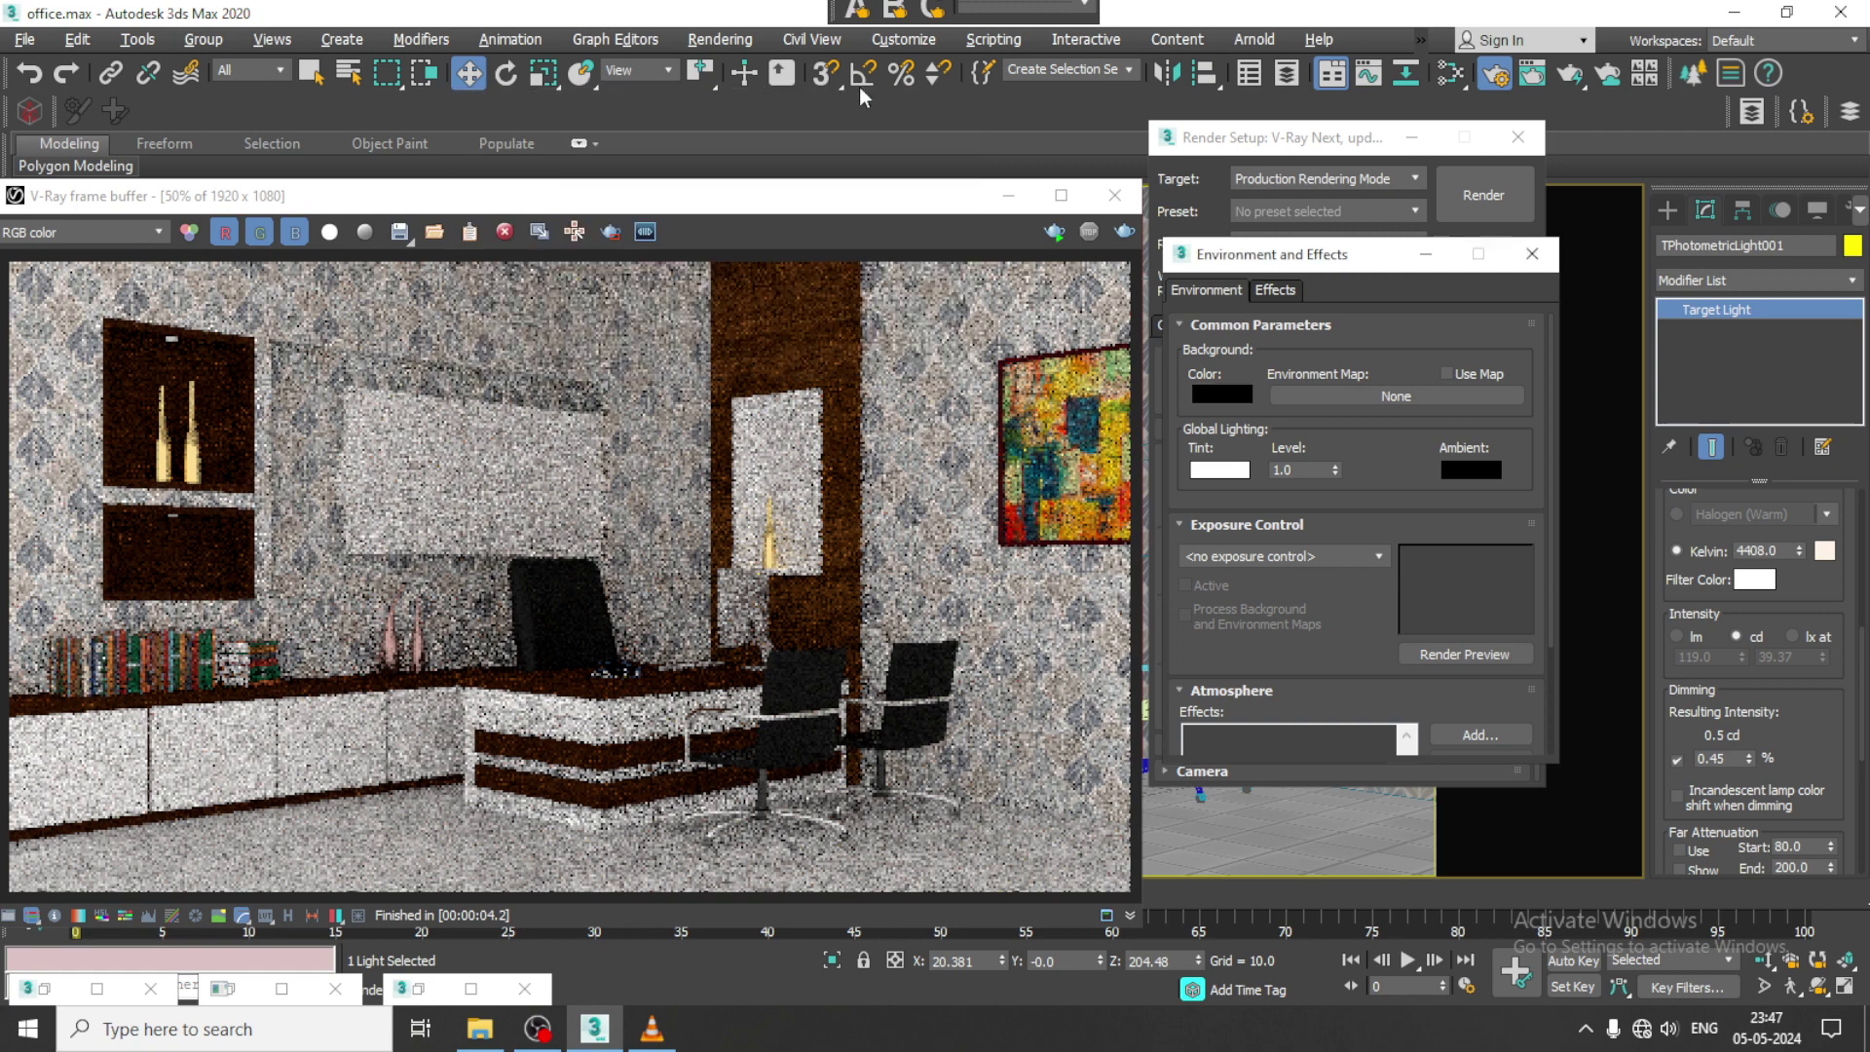
Step: Render the camera view and close the environment settings
{"action": "left_click", "coordinate": [715, 39]}
{"action": "left_click", "coordinate": [732, 75]}
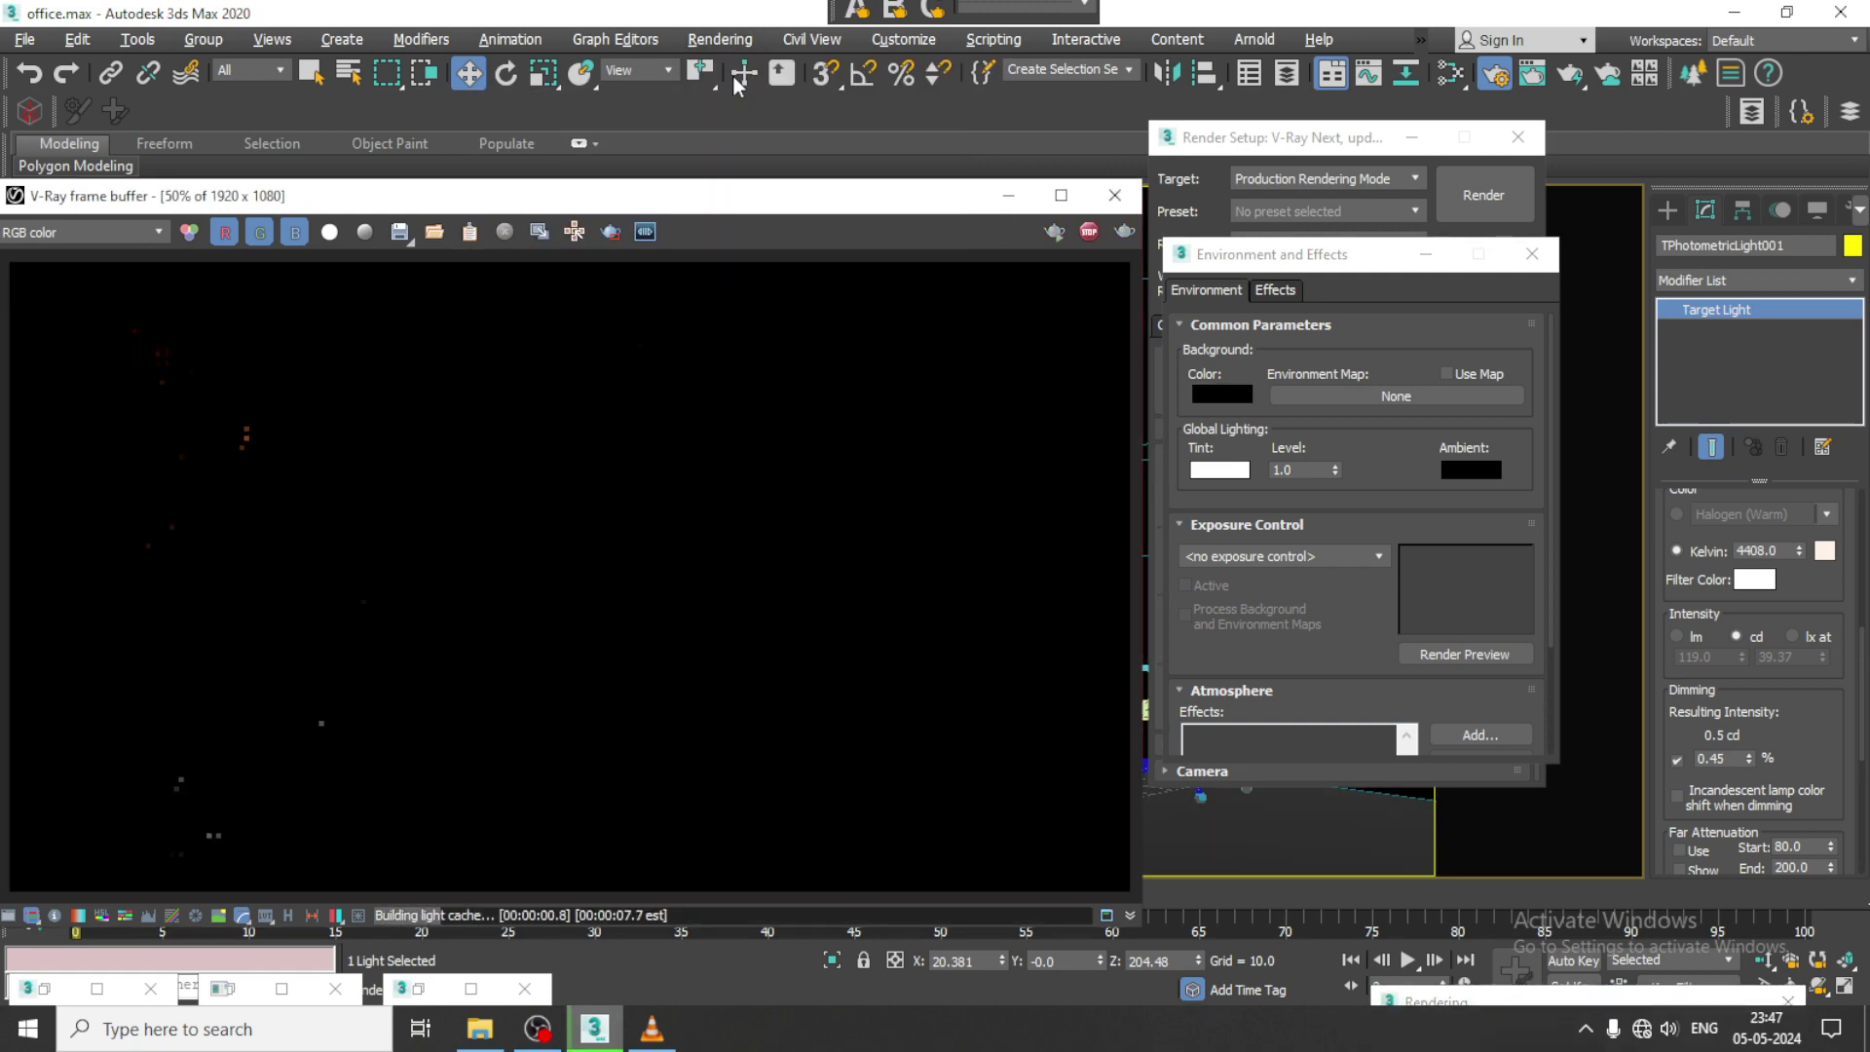
{"action": "left_click", "coordinate": [1531, 256]}
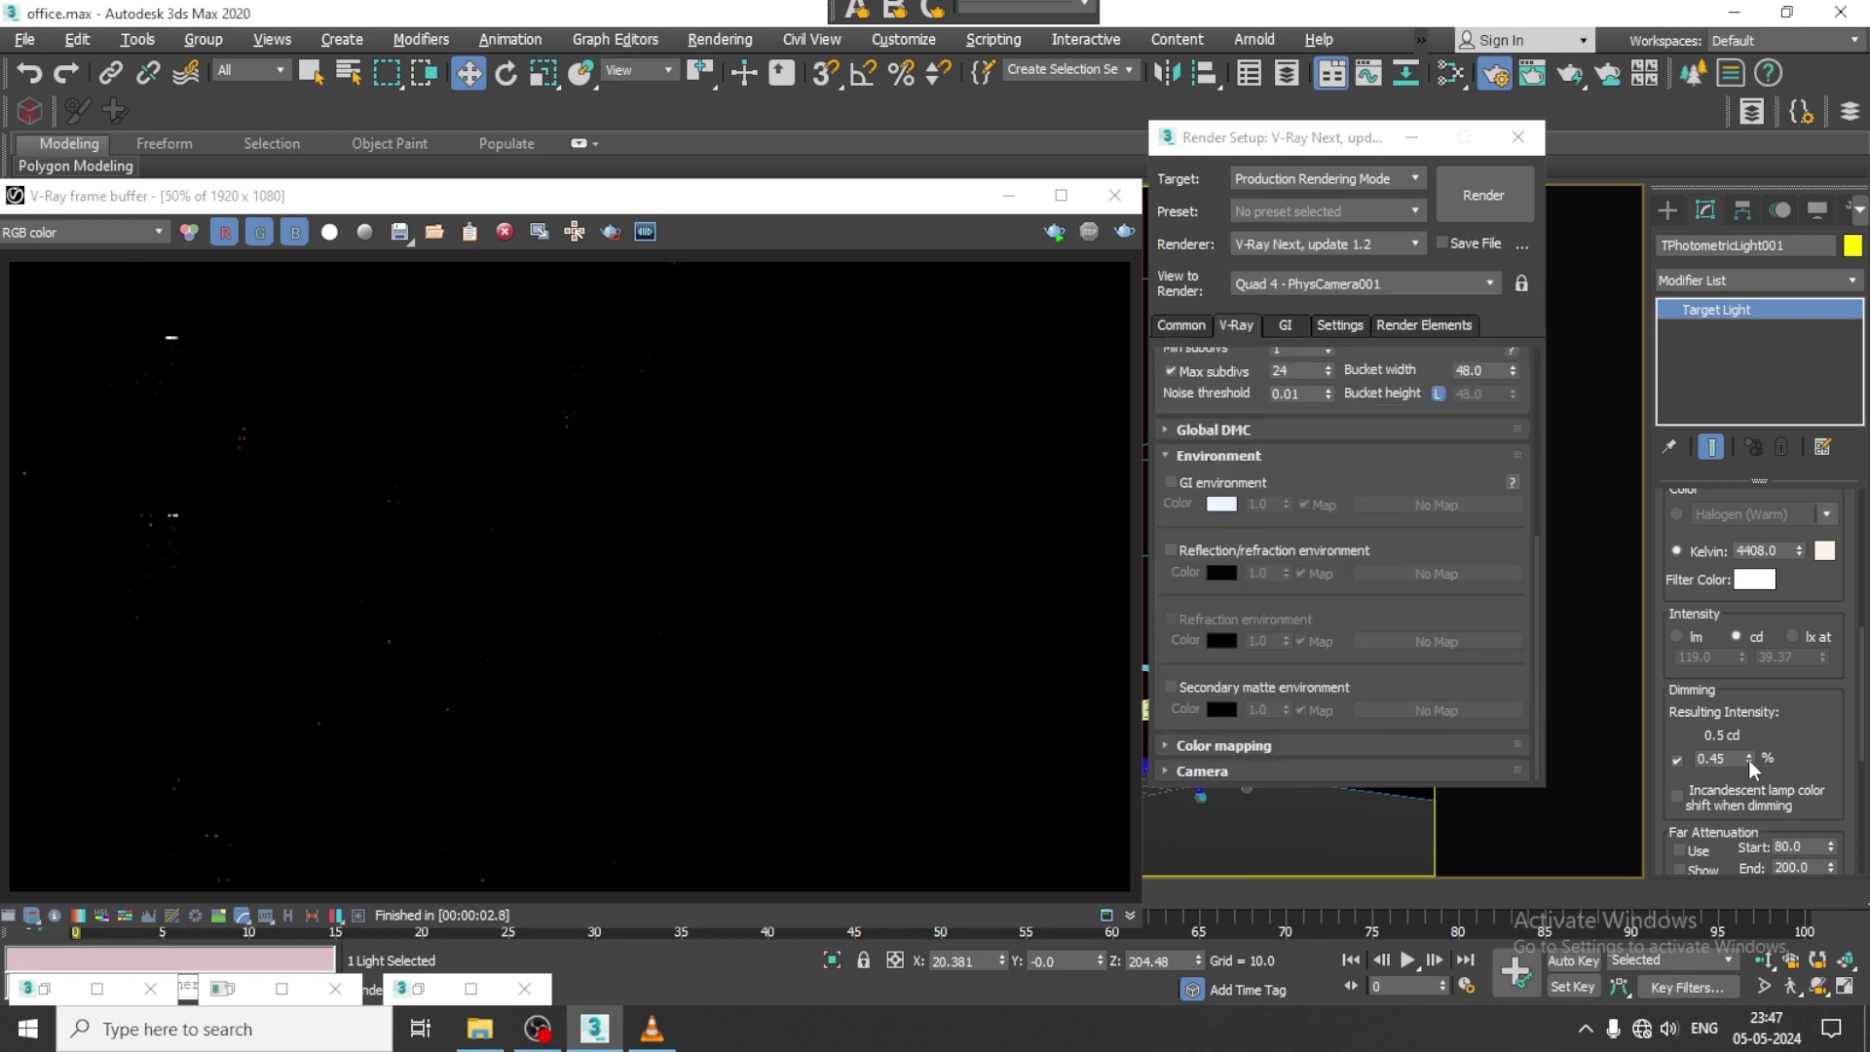
Step: Try dimming values of 4.59% and about 114.88% on the target light, rendering the camera view after each change
{"action": "left_click_drag", "start_coordinate": [1751, 763], "coordinate": [1750, 723]}
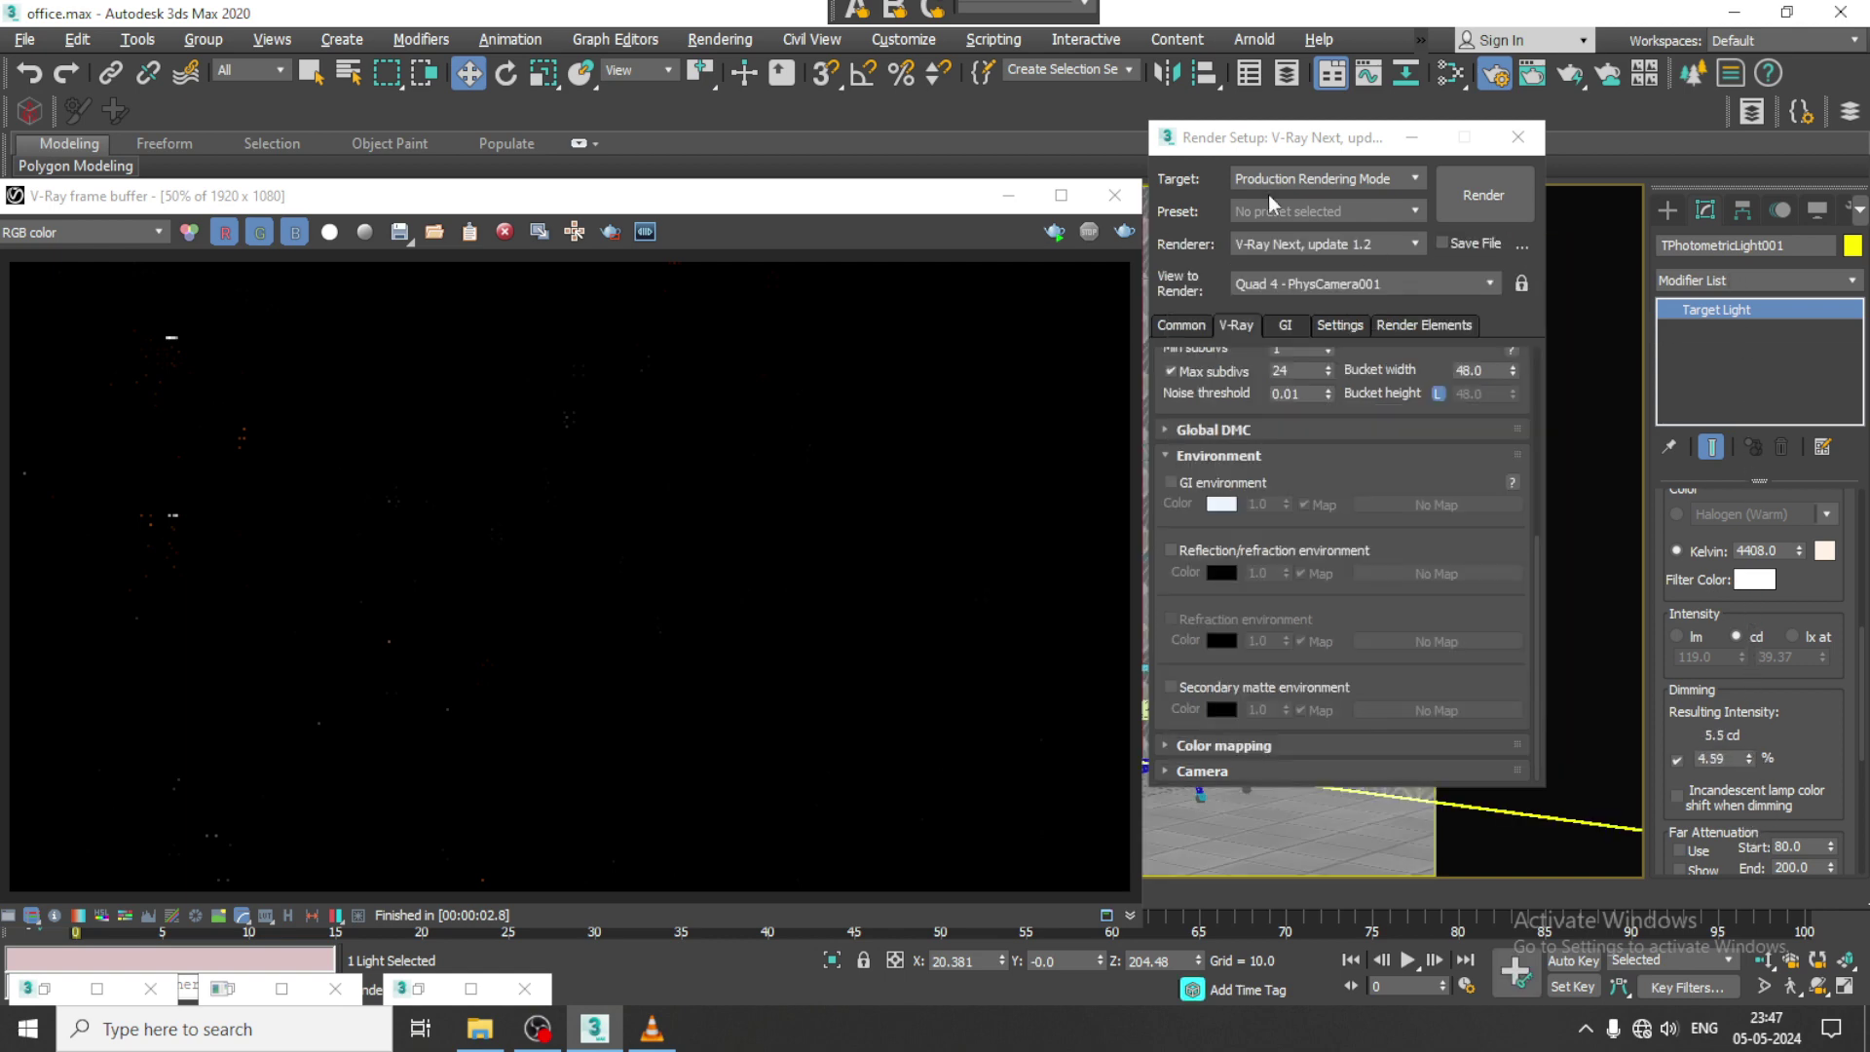
{"action": "left_click", "coordinate": [1125, 232]}
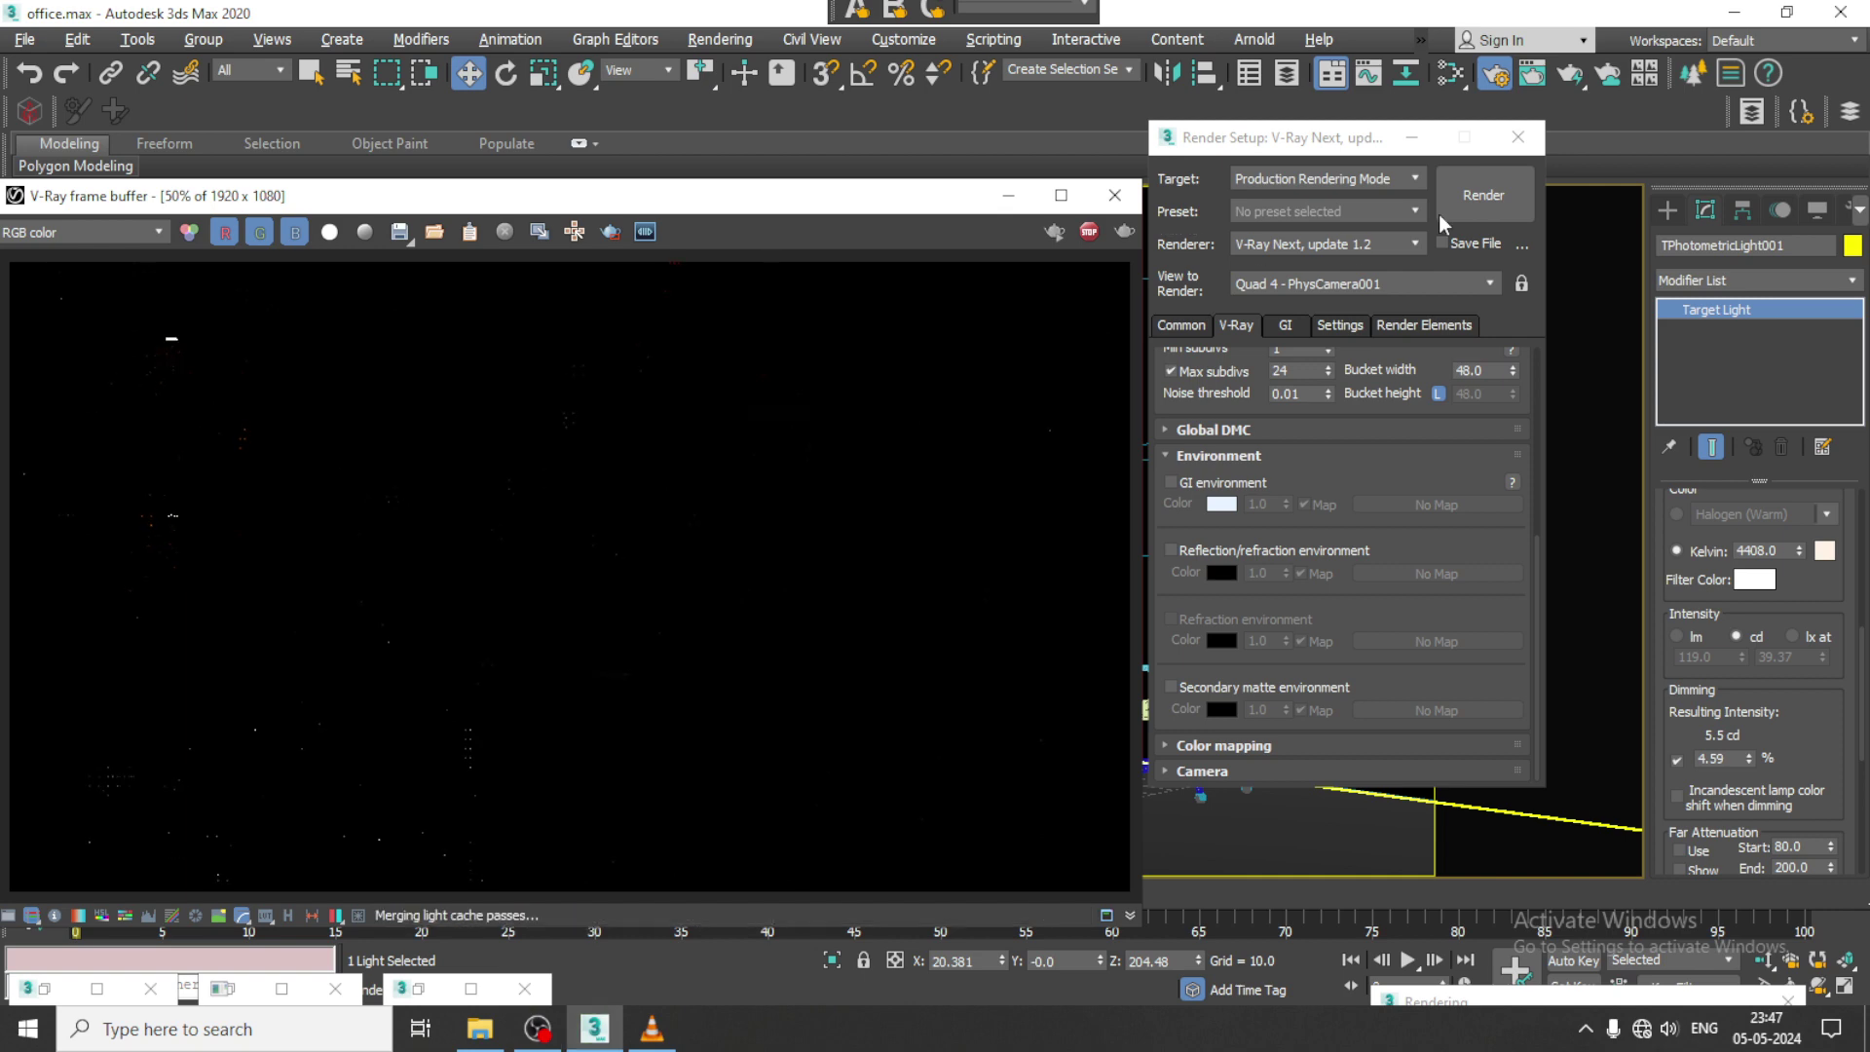
{"action": "left_click", "coordinate": [1115, 195]}
{"action": "left_click_drag", "start_coordinate": [1751, 759], "coordinate": [1362, 953]}
{"action": "left_click", "coordinate": [1496, 217]}
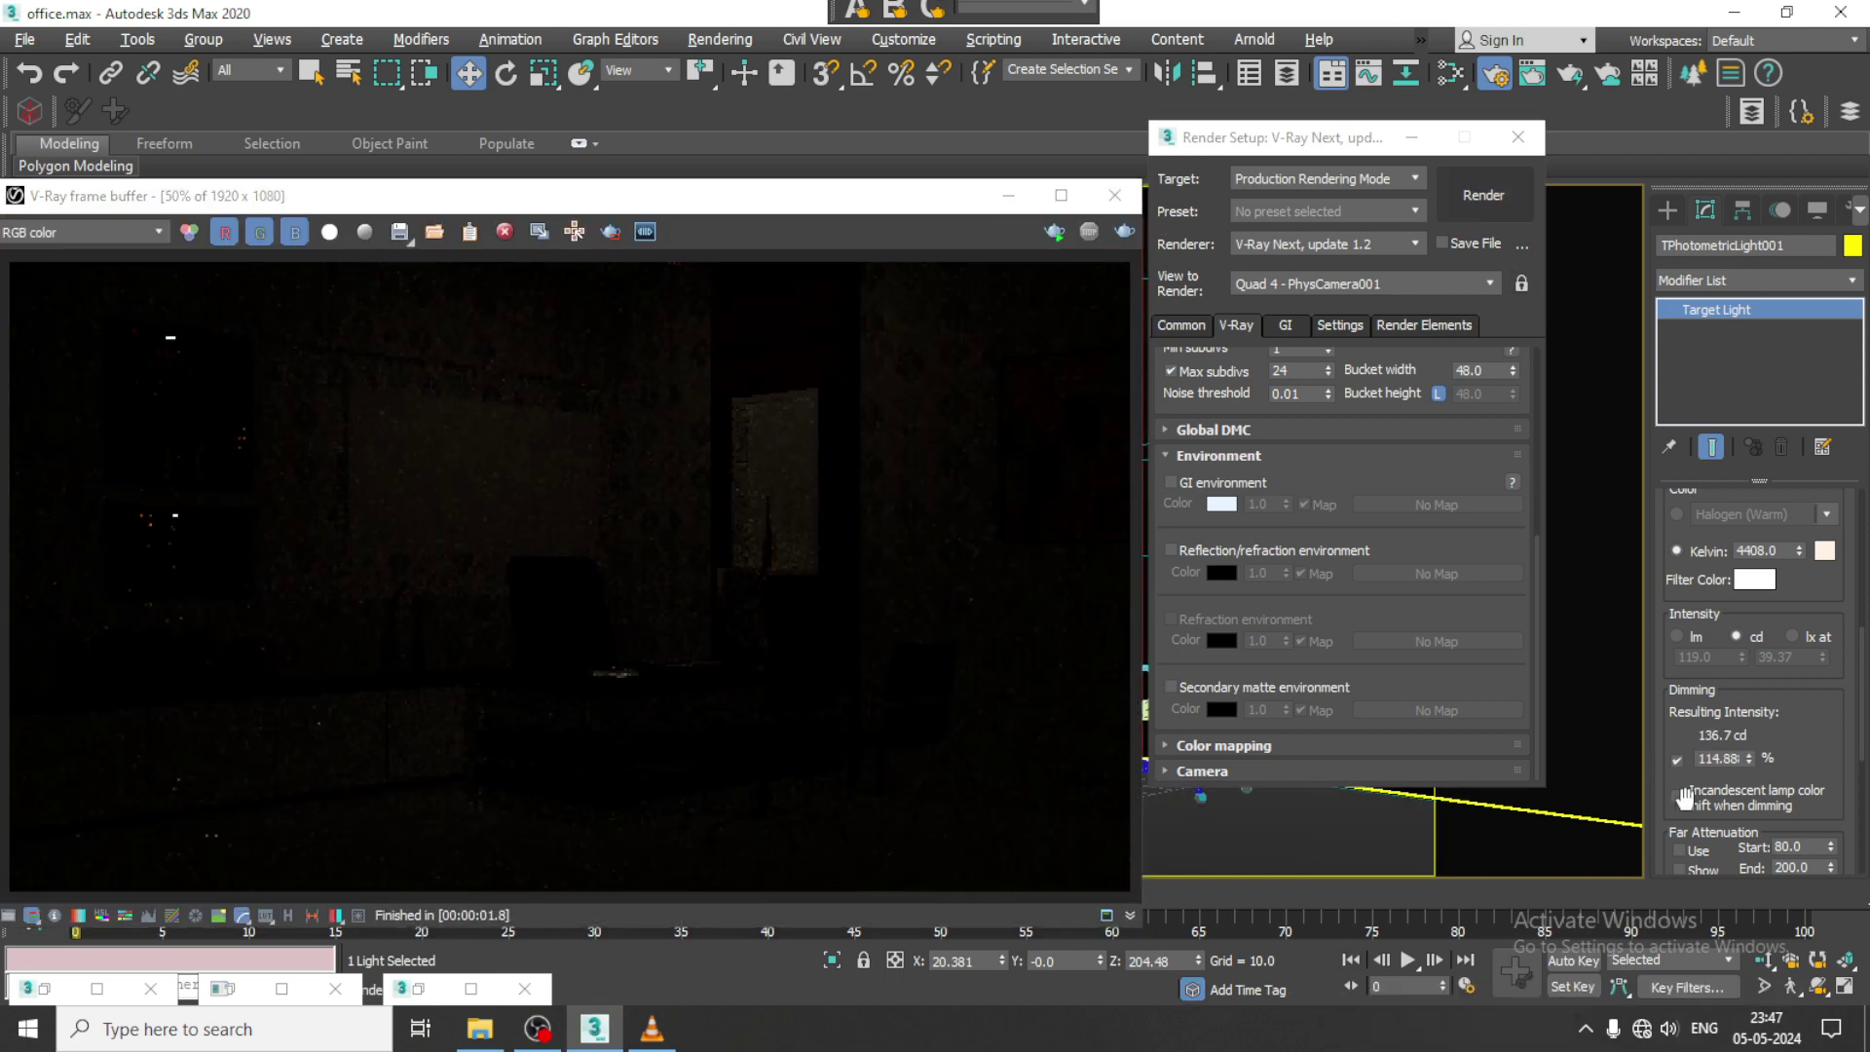
Step: Raise the light's dimming in stages to about 9930.4%, rendering the camera view after each change
{"action": "mouse_move", "coordinate": [1751, 758]}
{"action": "left_mouse_down"}
{"action": "mouse_move", "coordinate": [1771, 90]}
{"action": "mouse_move", "coordinate": [1300, 917]}
{"action": "left_mouse_up"}
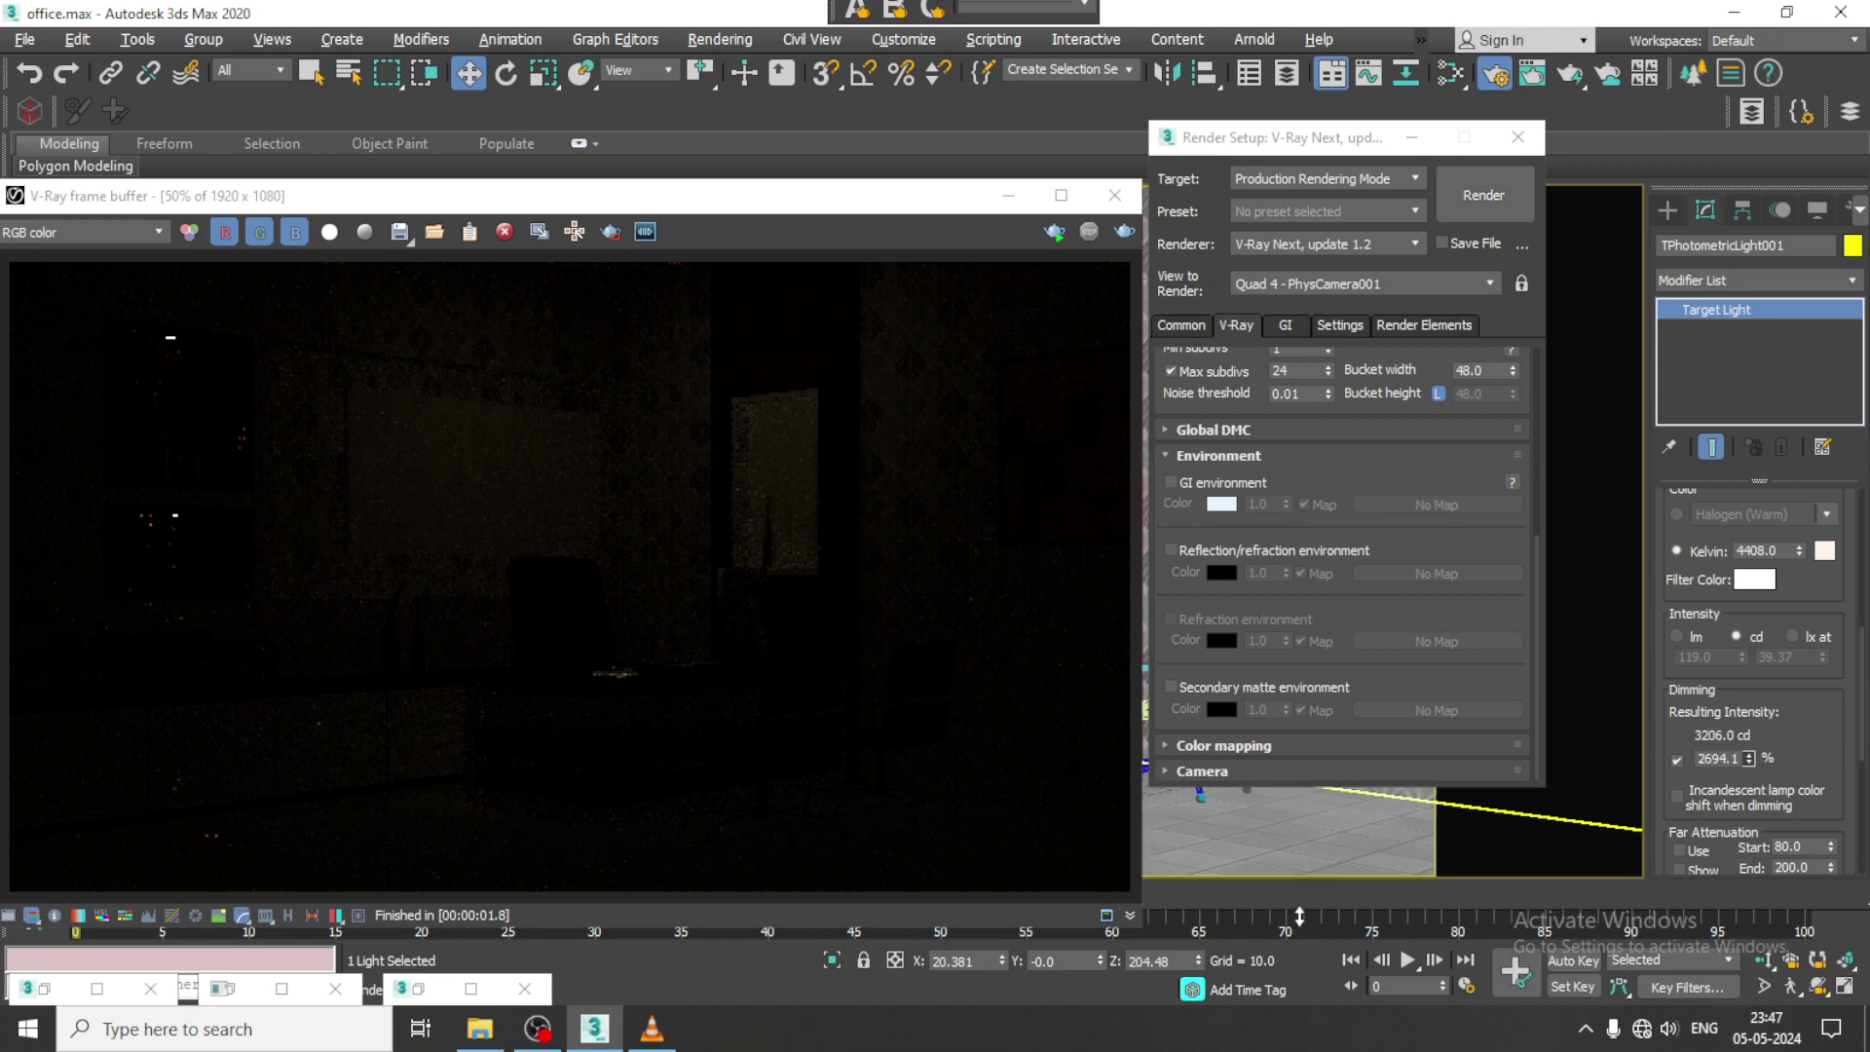
{"action": "left_click", "coordinate": [1486, 194]}
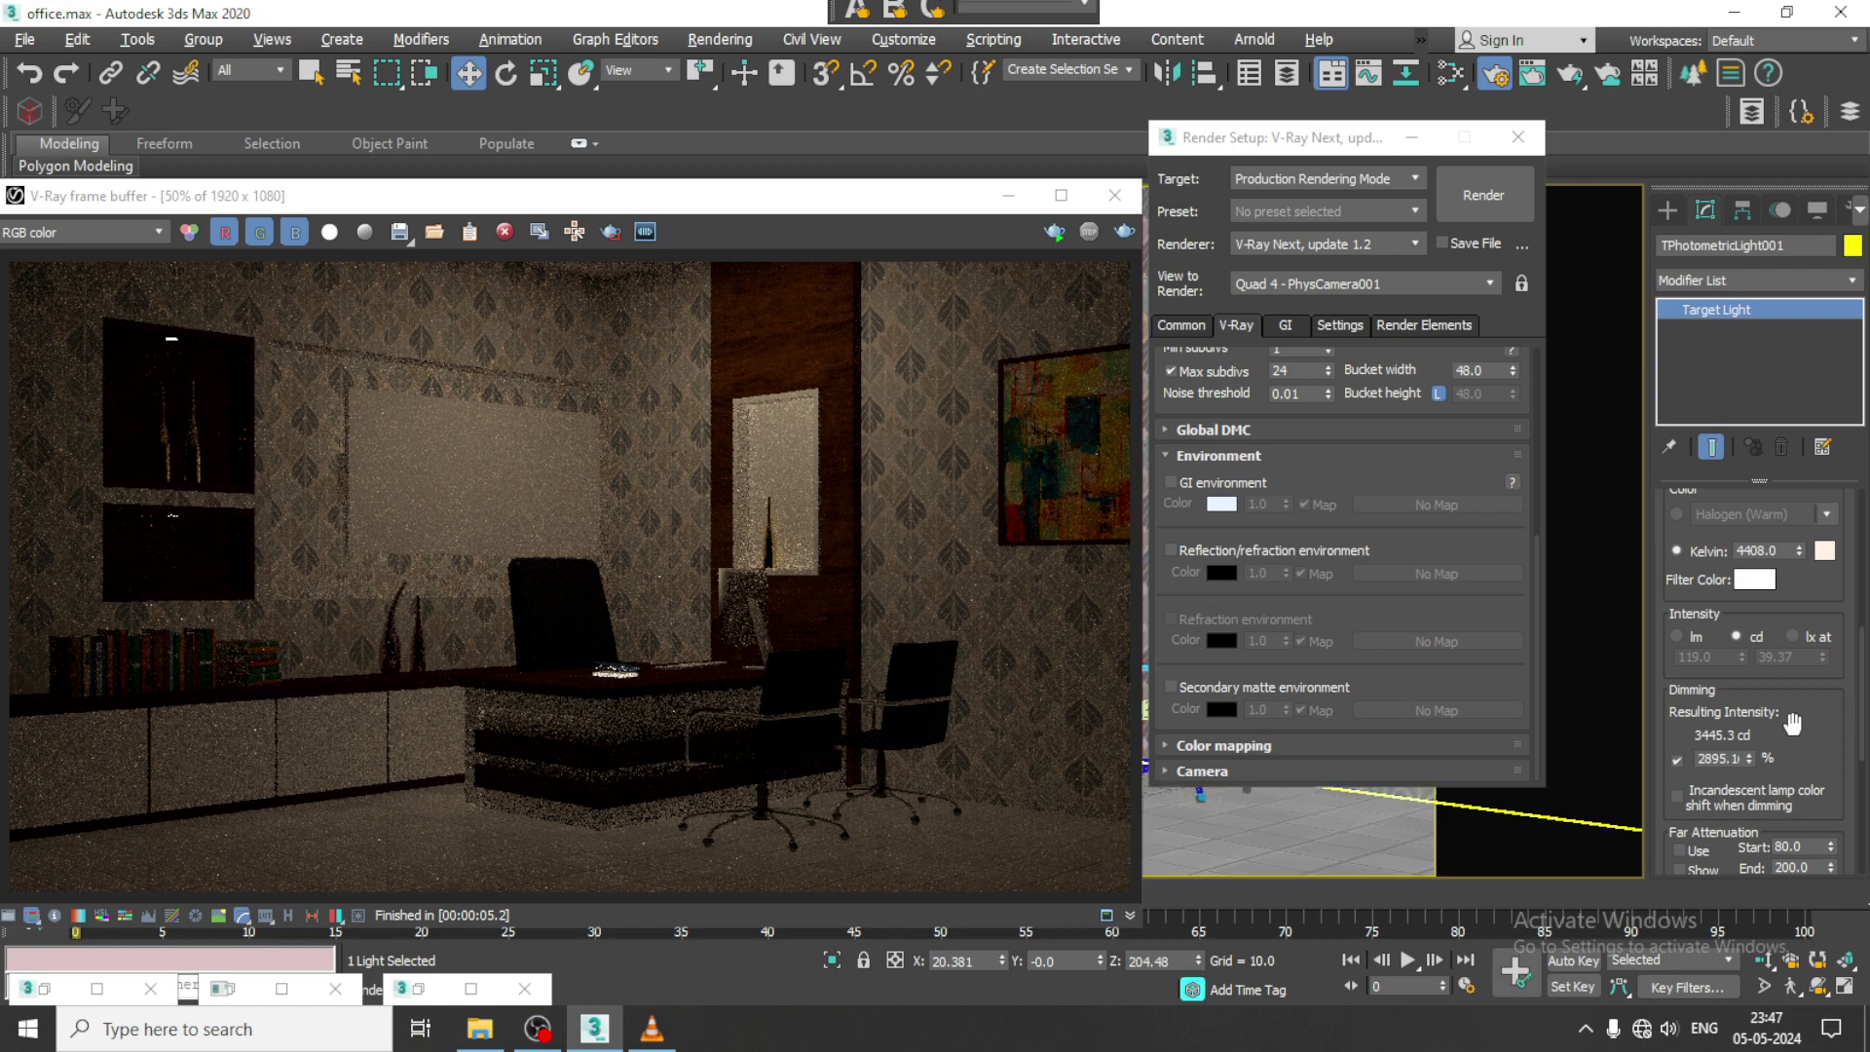
{"action": "left_click_drag", "start_coordinate": [1749, 745], "coordinate": [1750, 716]}
{"action": "left_click", "coordinate": [1479, 199]}
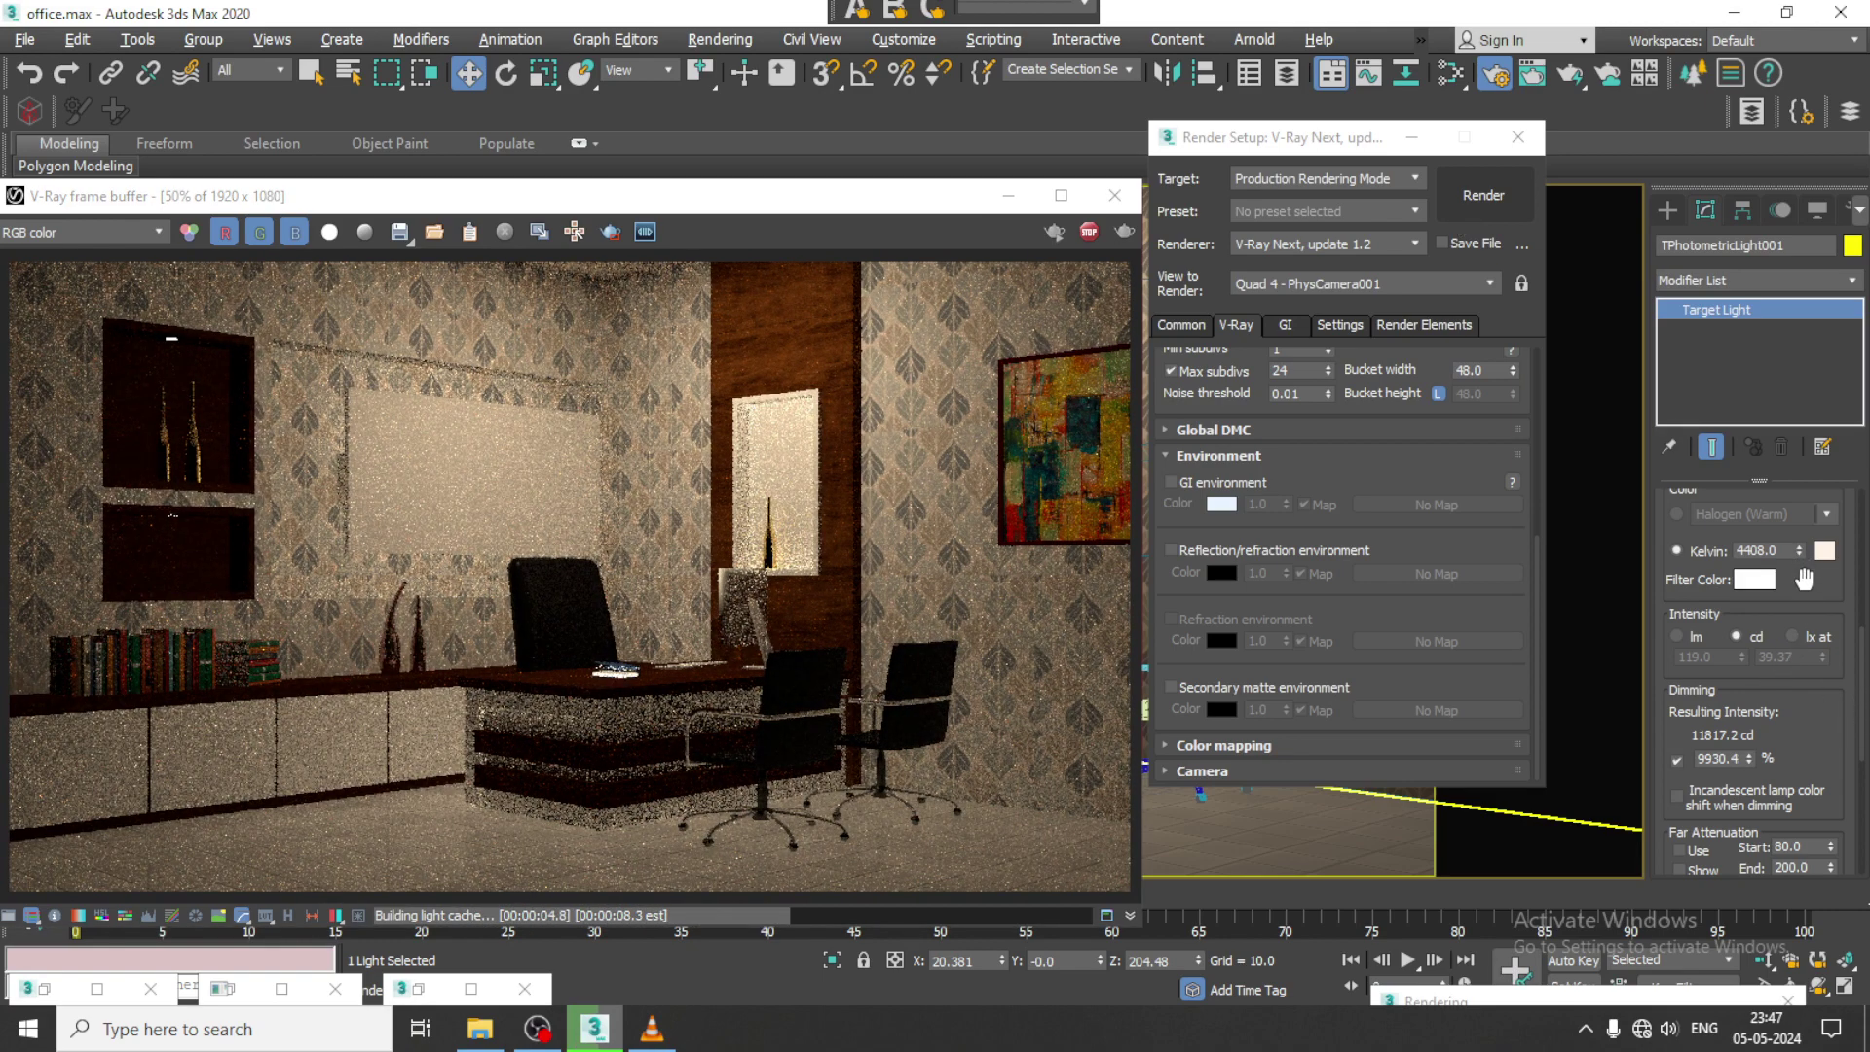
Step: Minimize the render setup and frame buffer and try warmer colour temperatures on the light, down to 1000 Kelvin
{"action": "left_click", "coordinate": [1800, 556]}
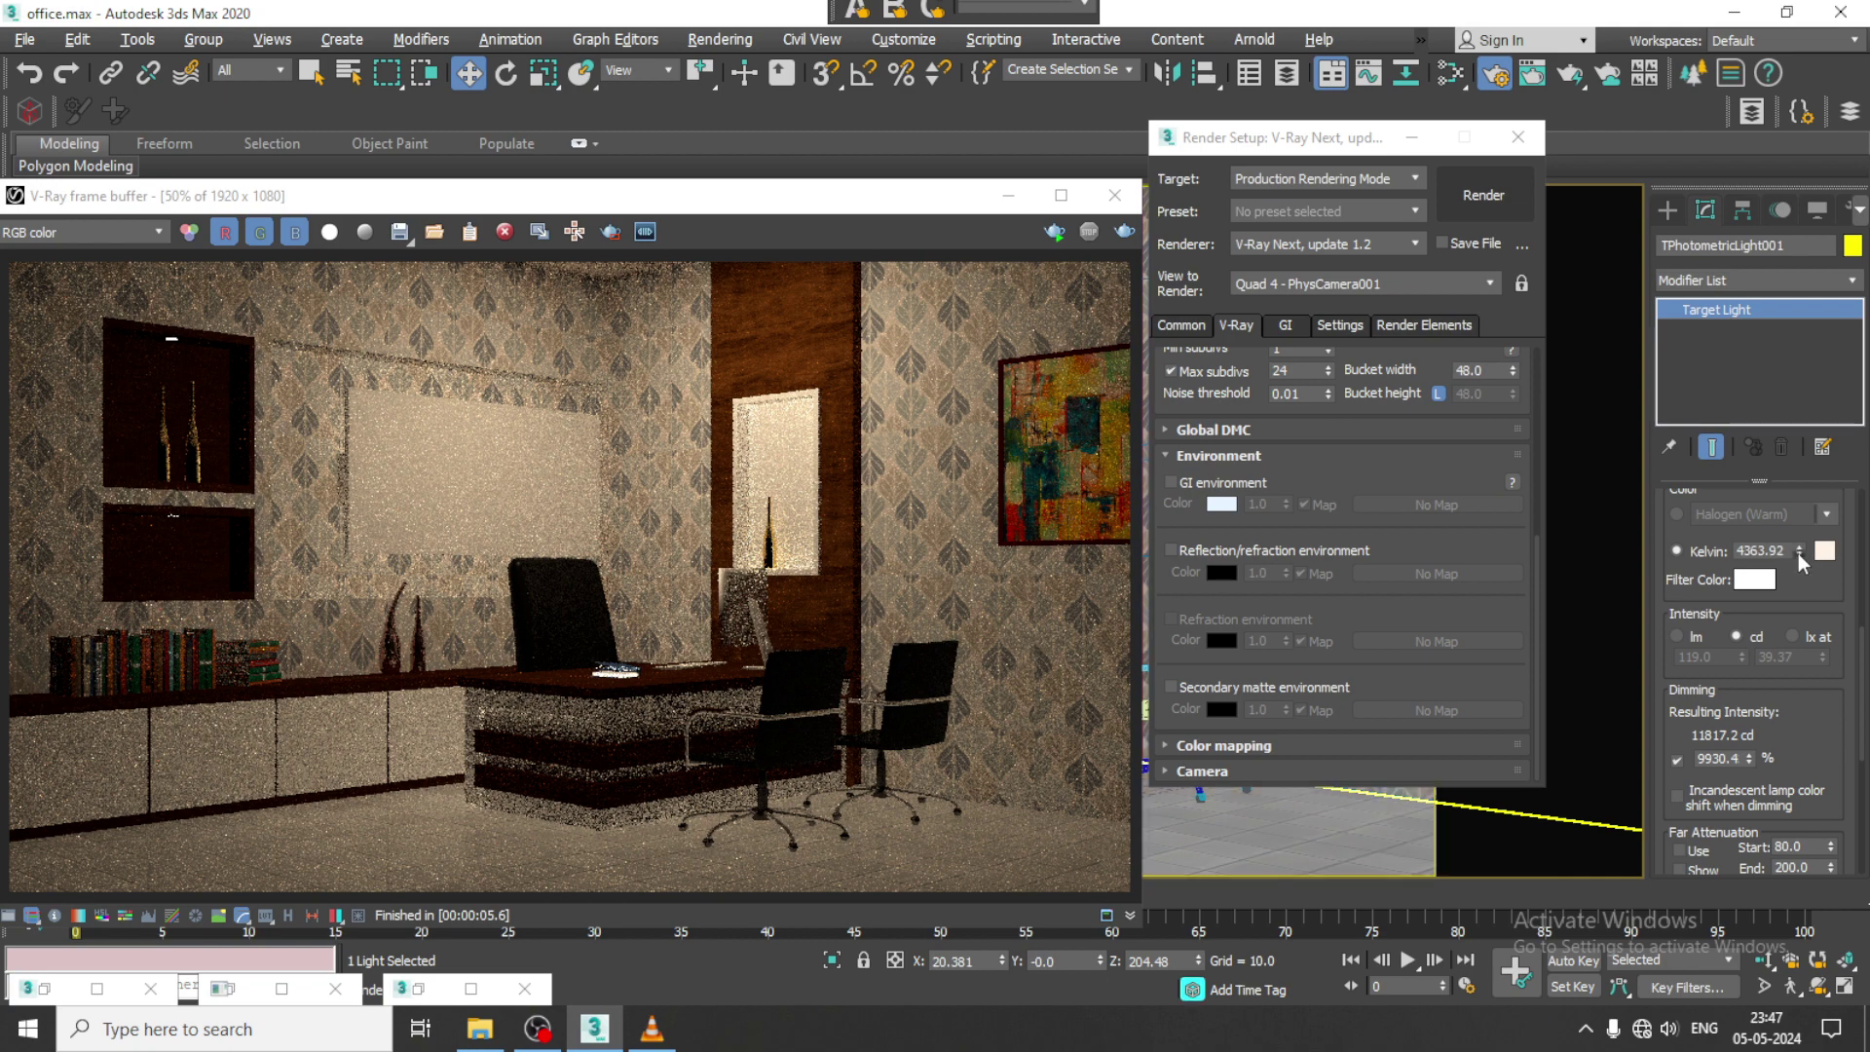
{"action": "left_click_drag", "start_coordinate": [1802, 421], "coordinate": [1798, 603]}
{"action": "left_click", "coordinate": [1412, 137]}
{"action": "left_click", "coordinate": [1009, 194]}
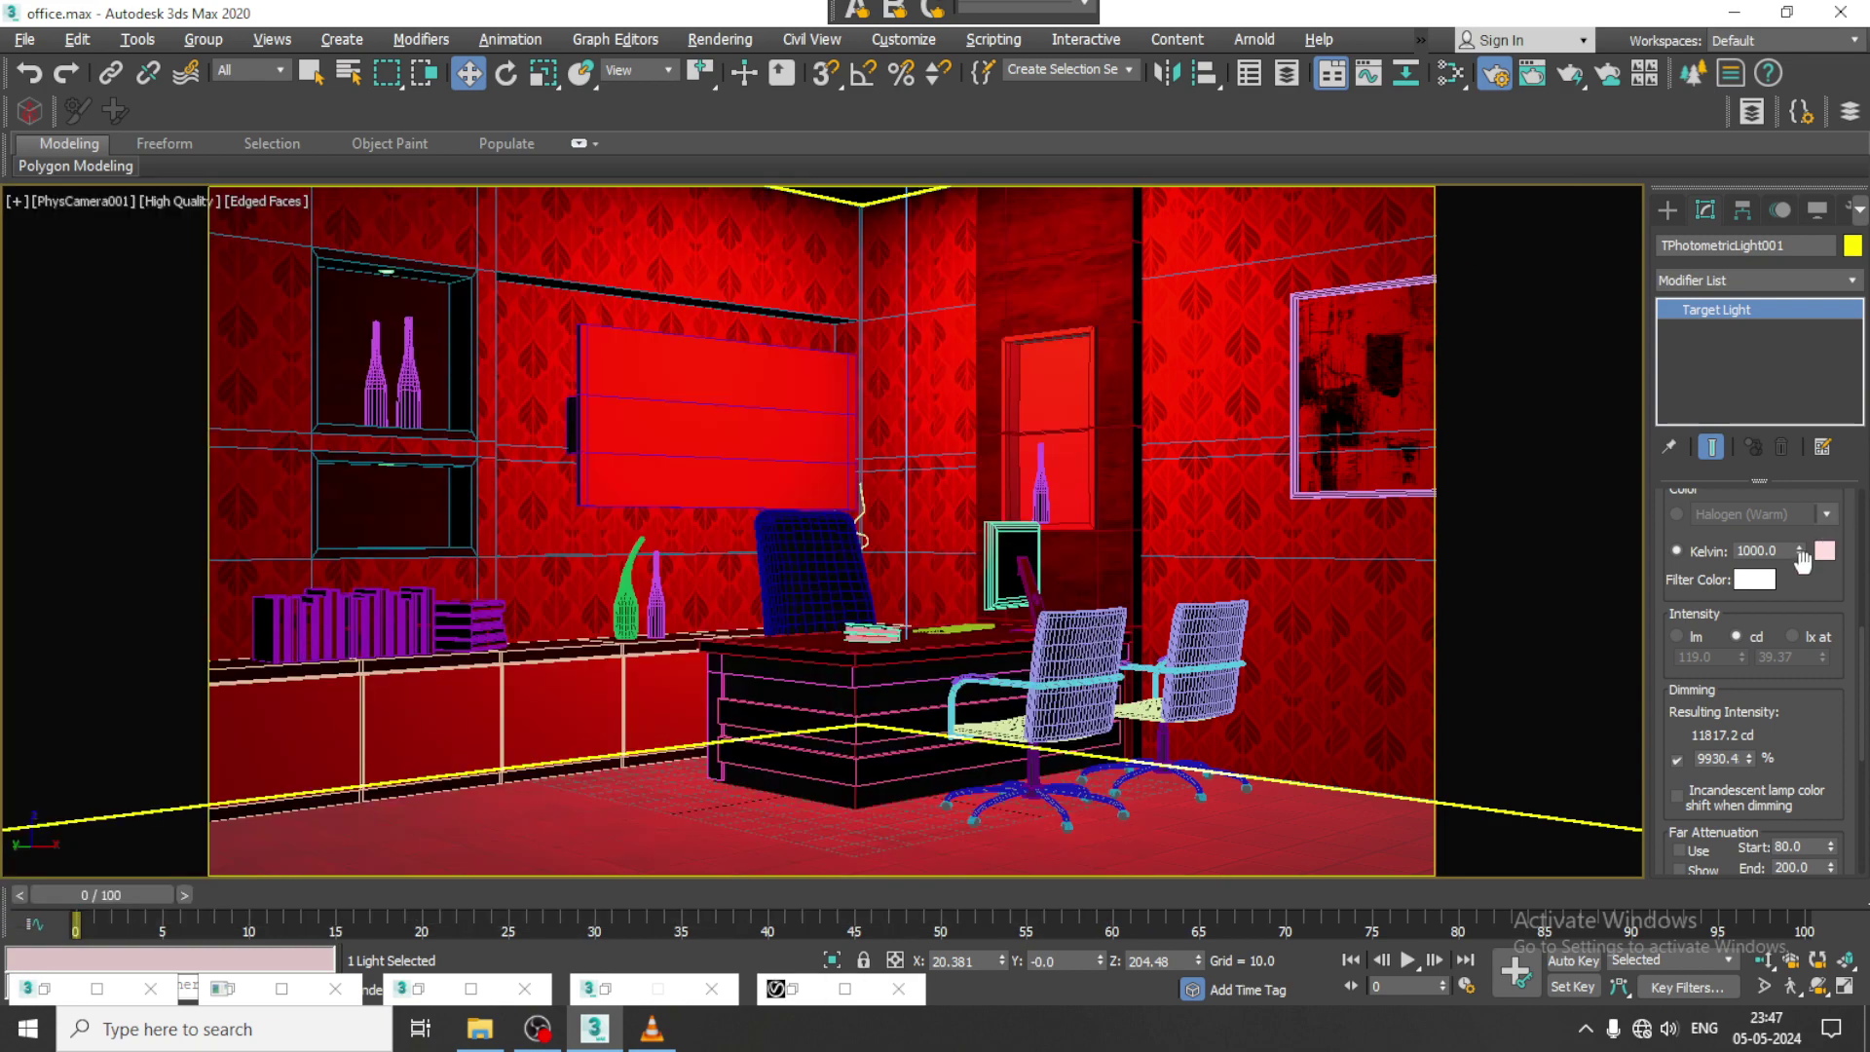
{"action": "left_click_drag", "start_coordinate": [1803, 553], "coordinate": [1790, 390]}
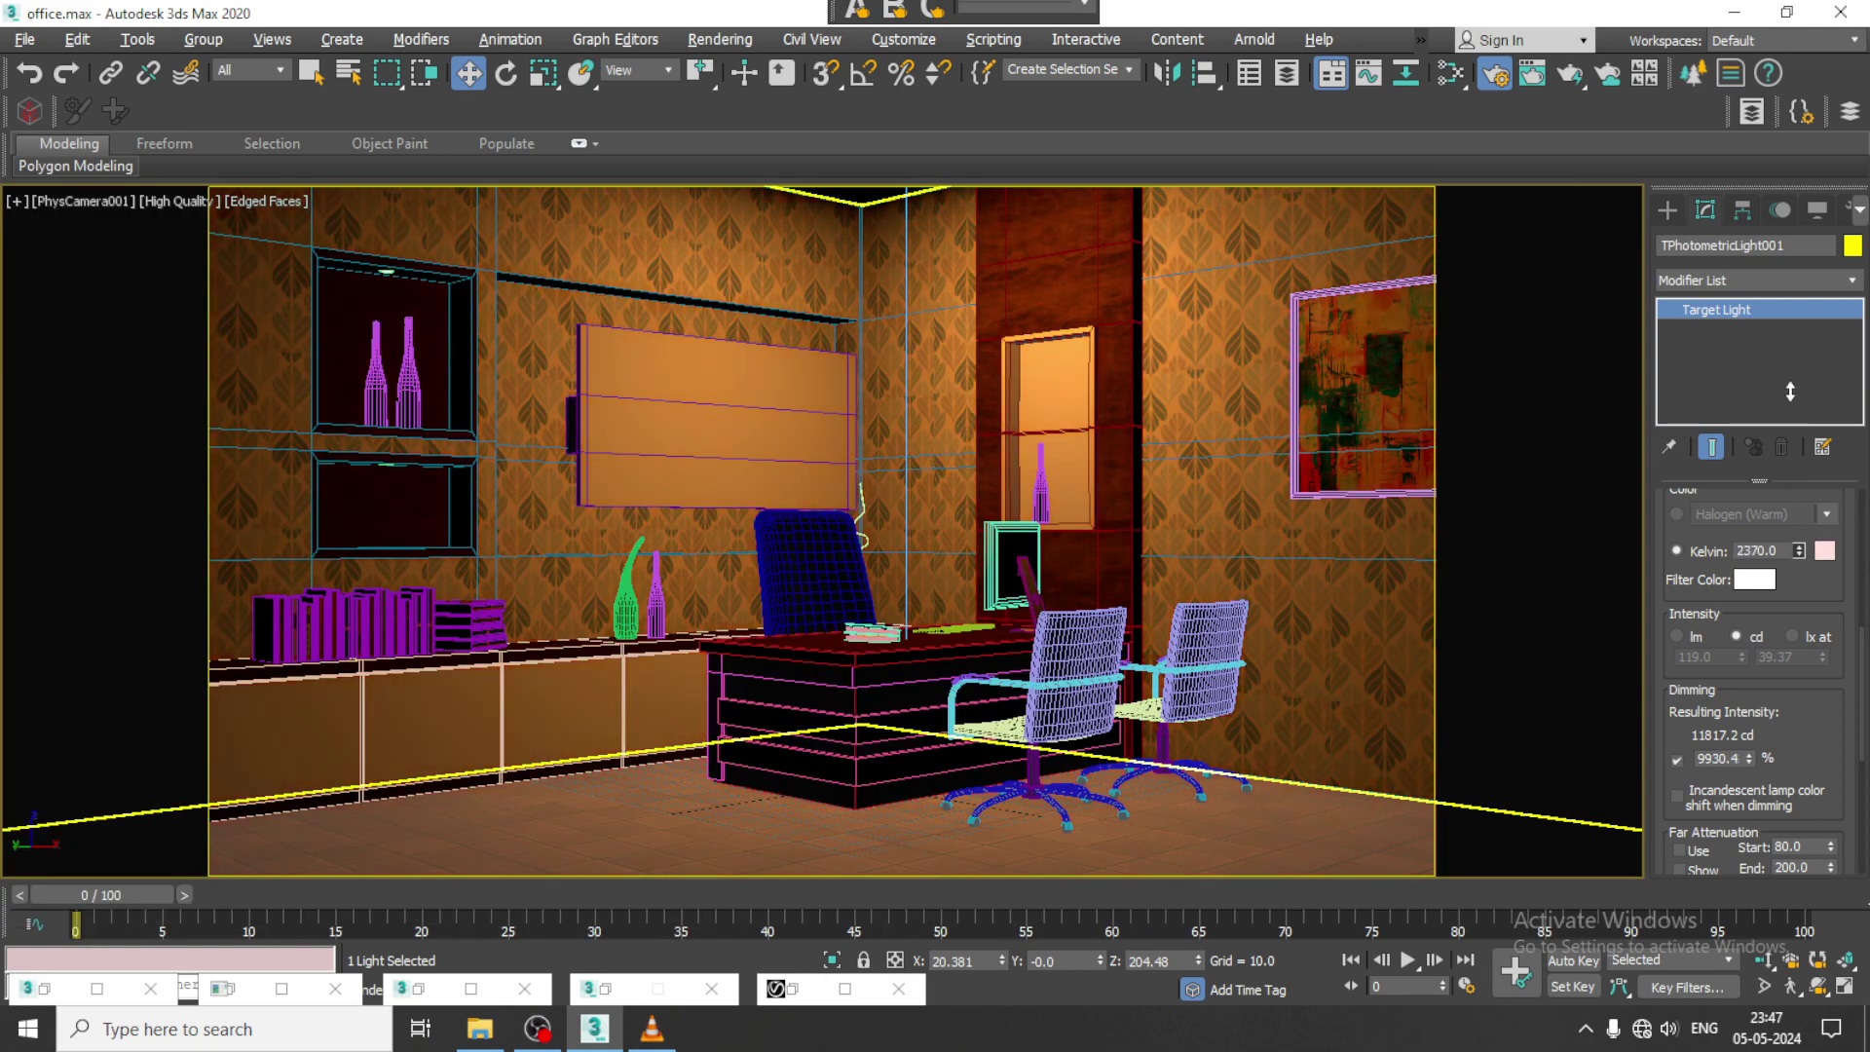
{"action": "left_click_drag", "start_coordinate": [1795, 292], "coordinate": [1812, 402]}
Step: Set the light's colour temperature to about 4721.916 Kelvin and render the camera view from the restored frame buffer
{"action": "left_click_drag", "start_coordinate": [1800, 551], "coordinate": [1800, 518]}
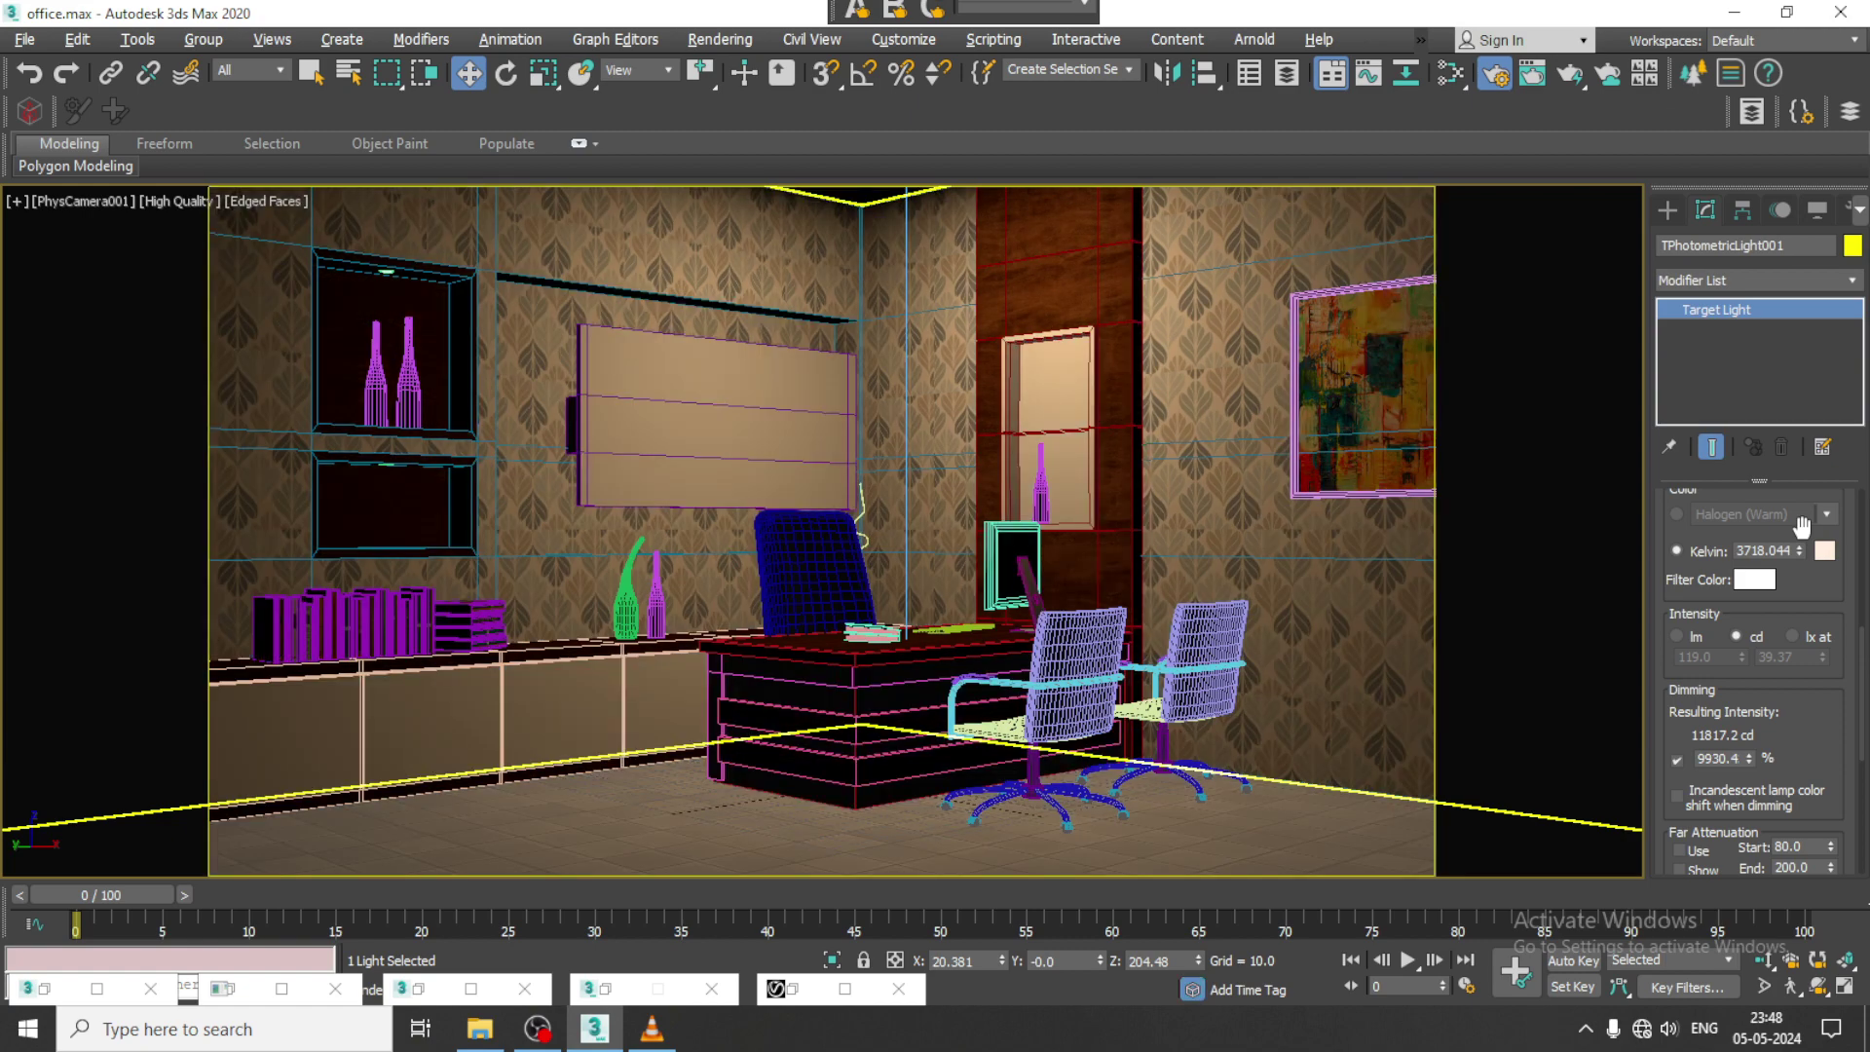
{"action": "left_click_drag", "start_coordinate": [1800, 551], "coordinate": [1798, 521]}
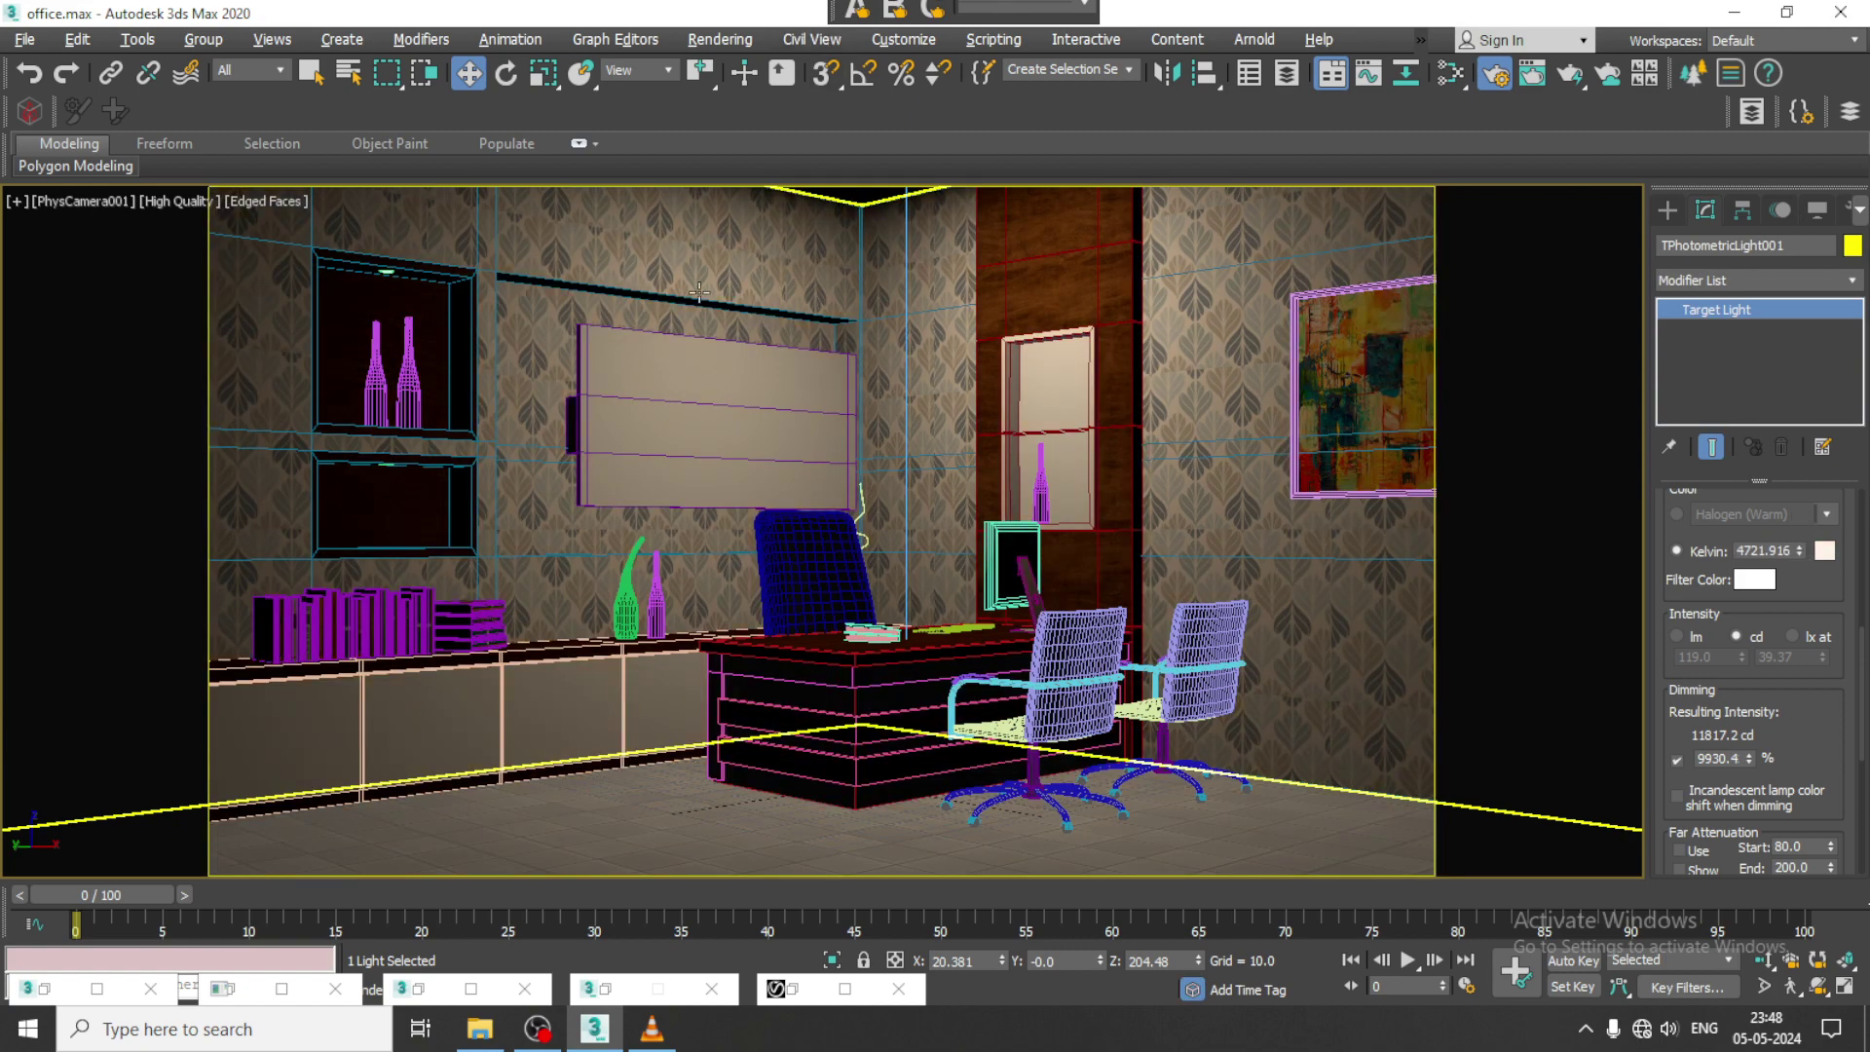
{"action": "left_click", "coordinate": [790, 990]}
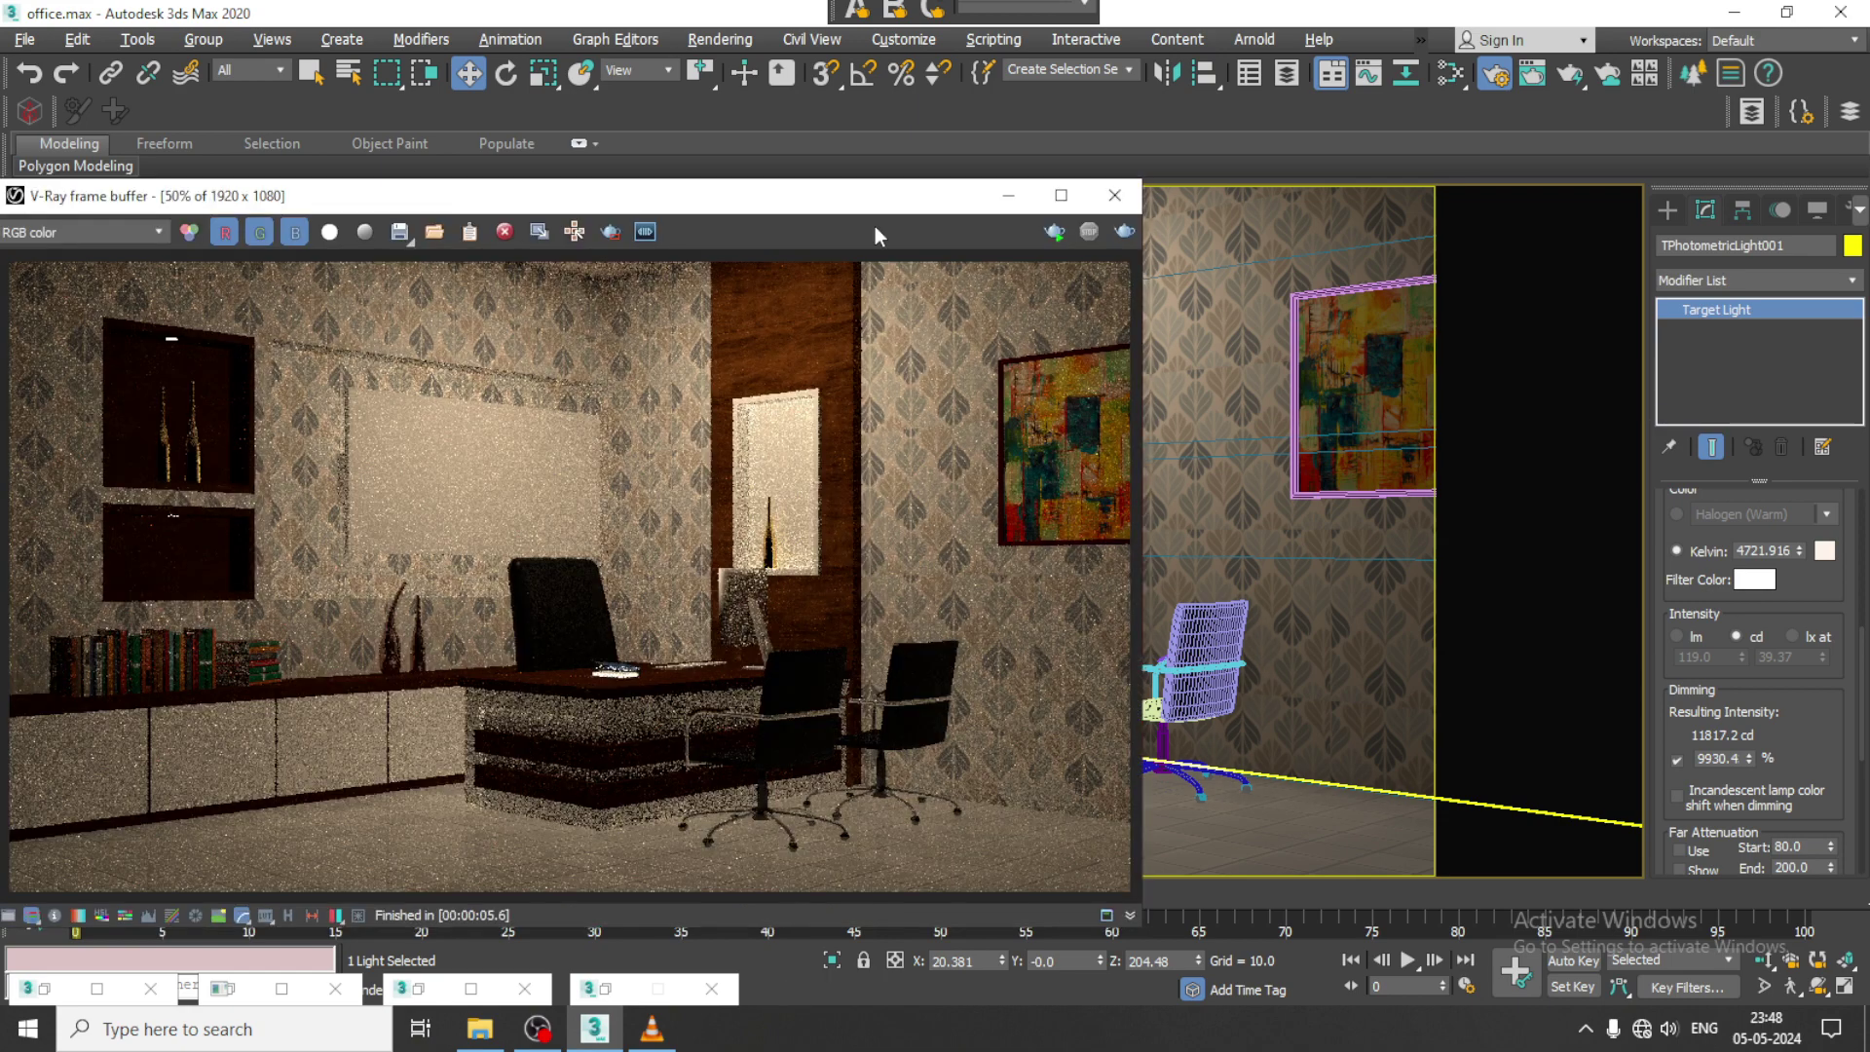
{"action": "left_click", "coordinate": [1125, 232]}
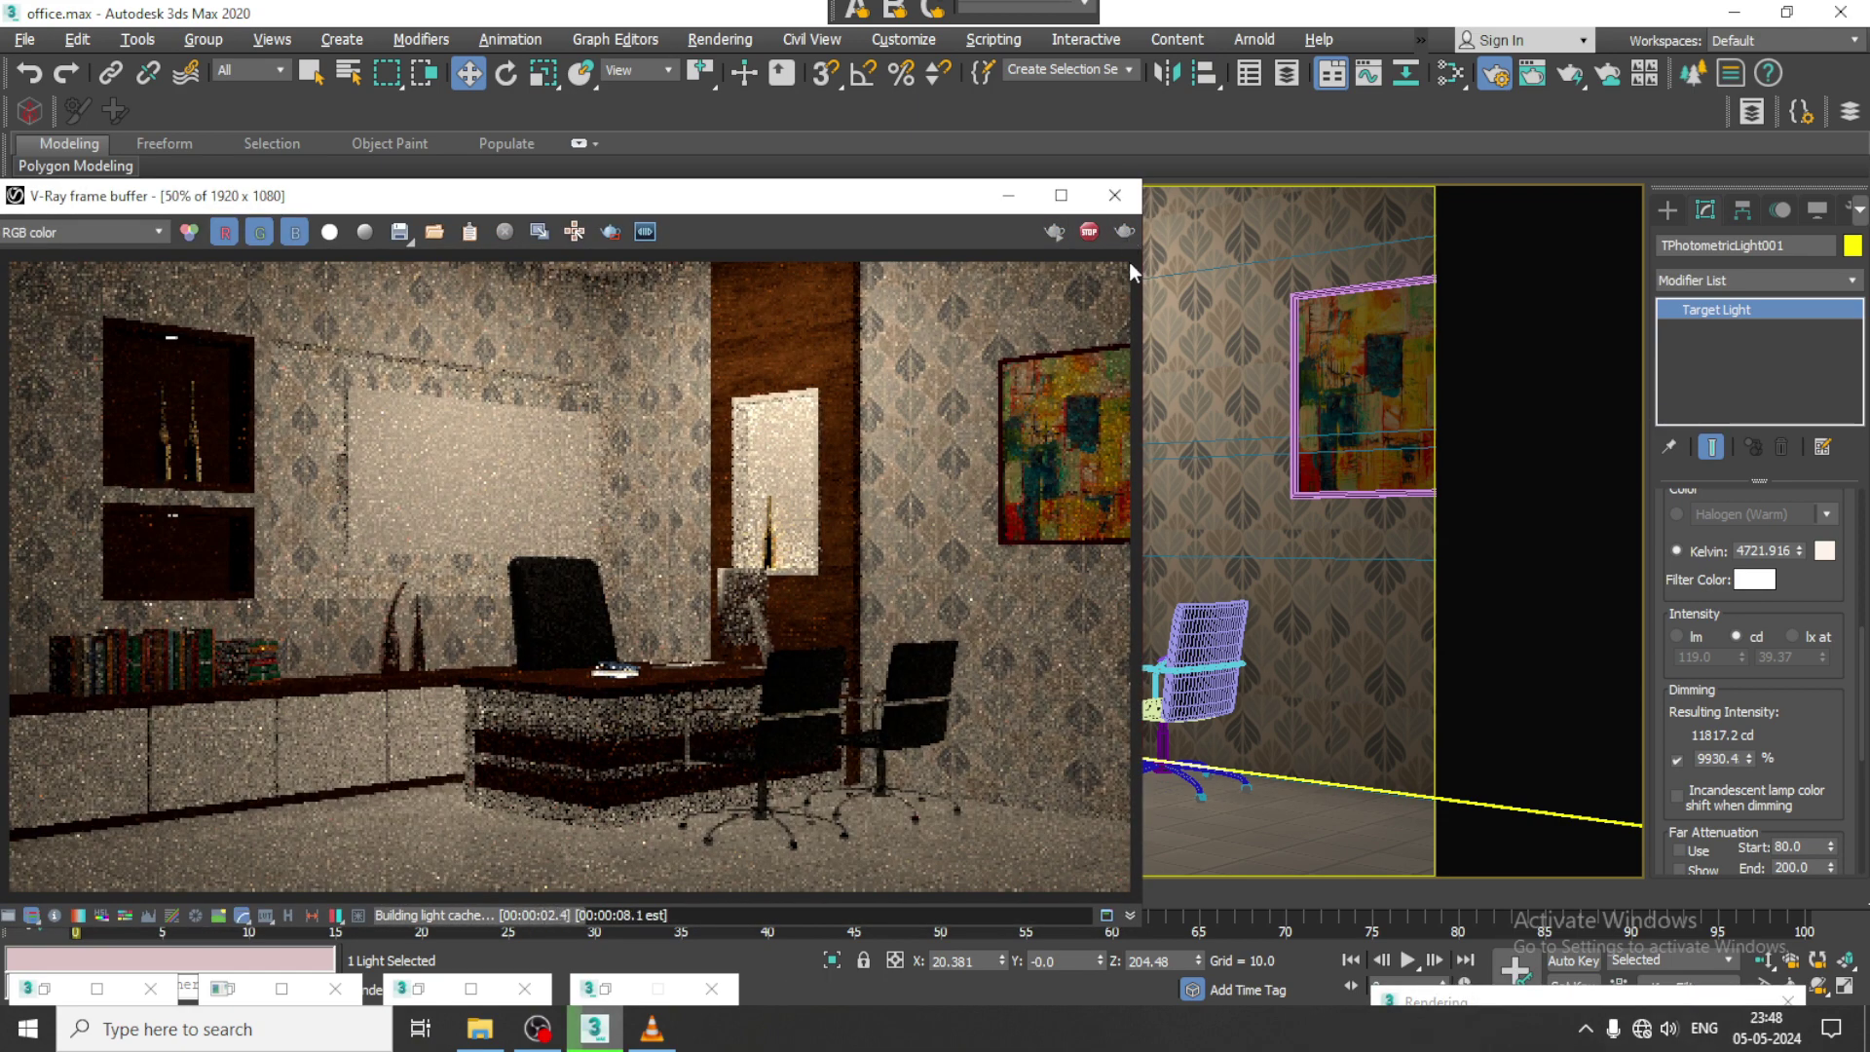
Step: Test-render the light at about 3833.251 Kelvin, set its colour temperature to about 4765.498 Kelvin and close the frame buffer
{"action": "left_click", "coordinate": [1799, 549]}
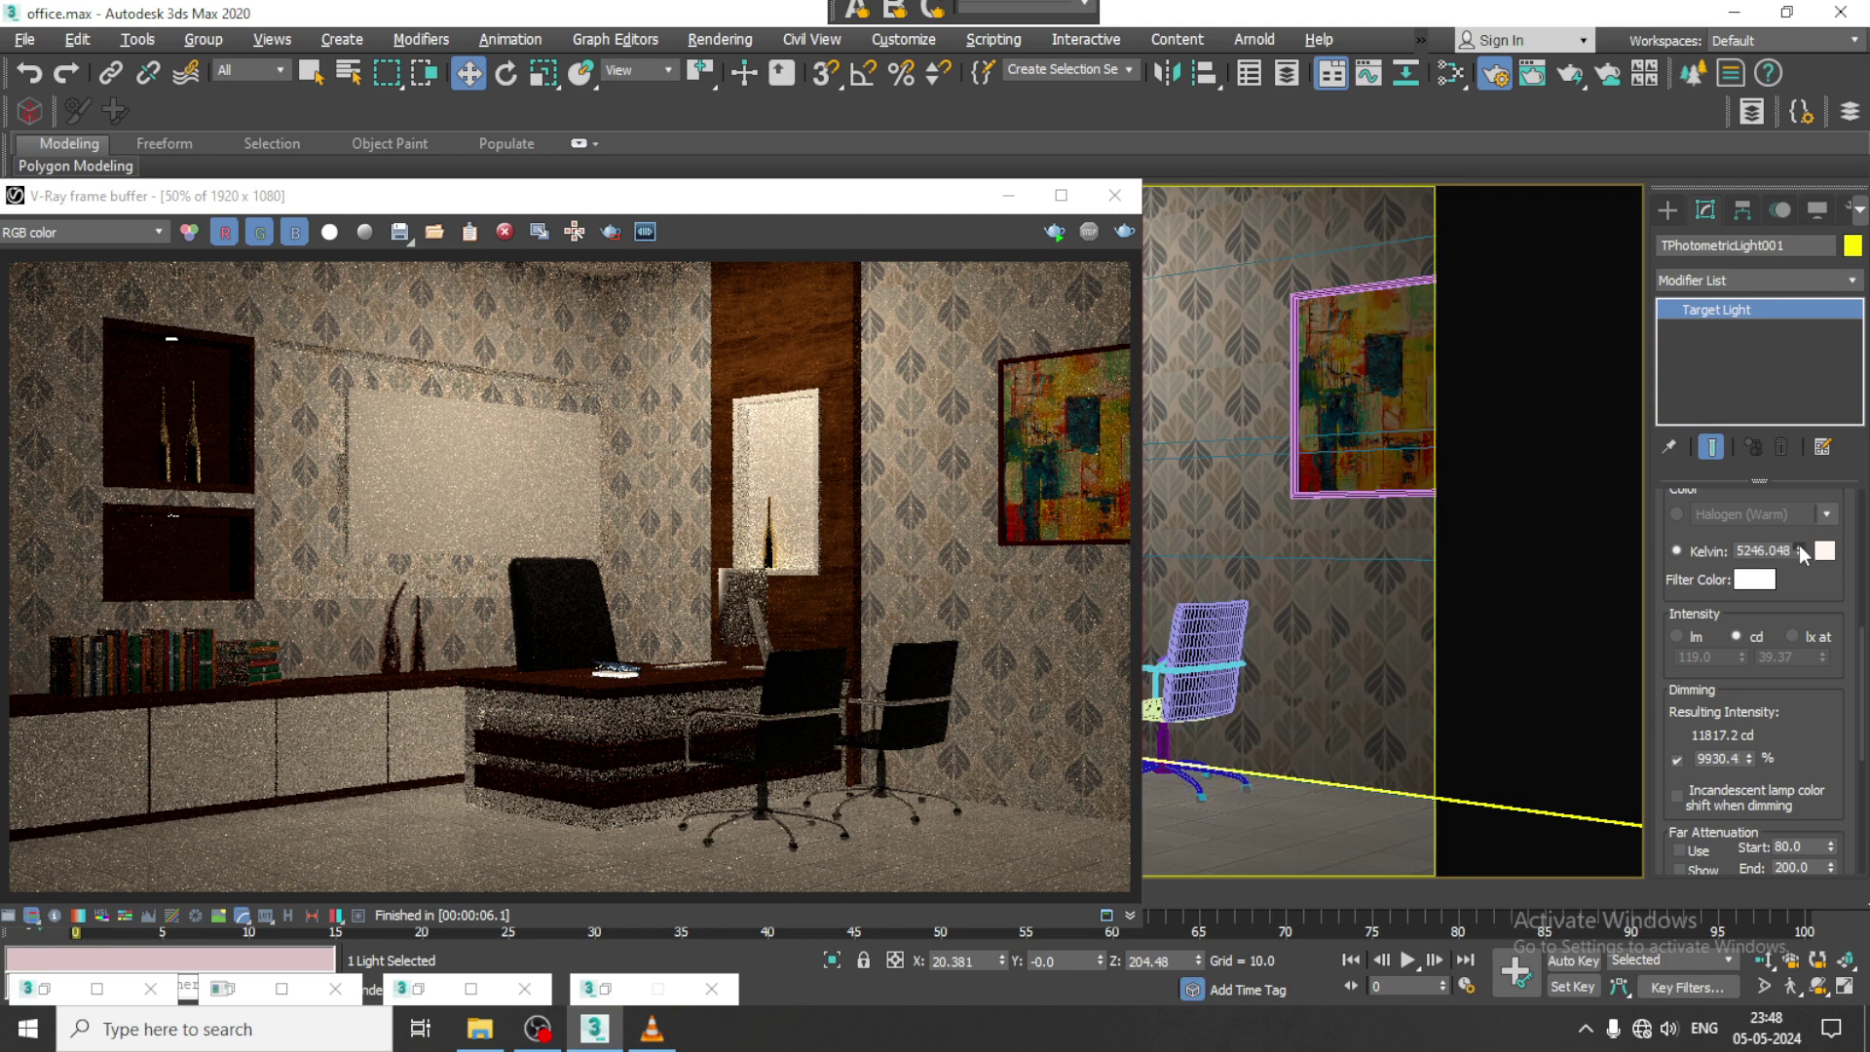
{"action": "mouse_move", "coordinate": [1798, 547]}
{"action": "left_mouse_down"}
{"action": "mouse_move", "coordinate": [1798, 526]}
{"action": "mouse_move", "coordinate": [1797, 581]}
{"action": "left_mouse_up"}
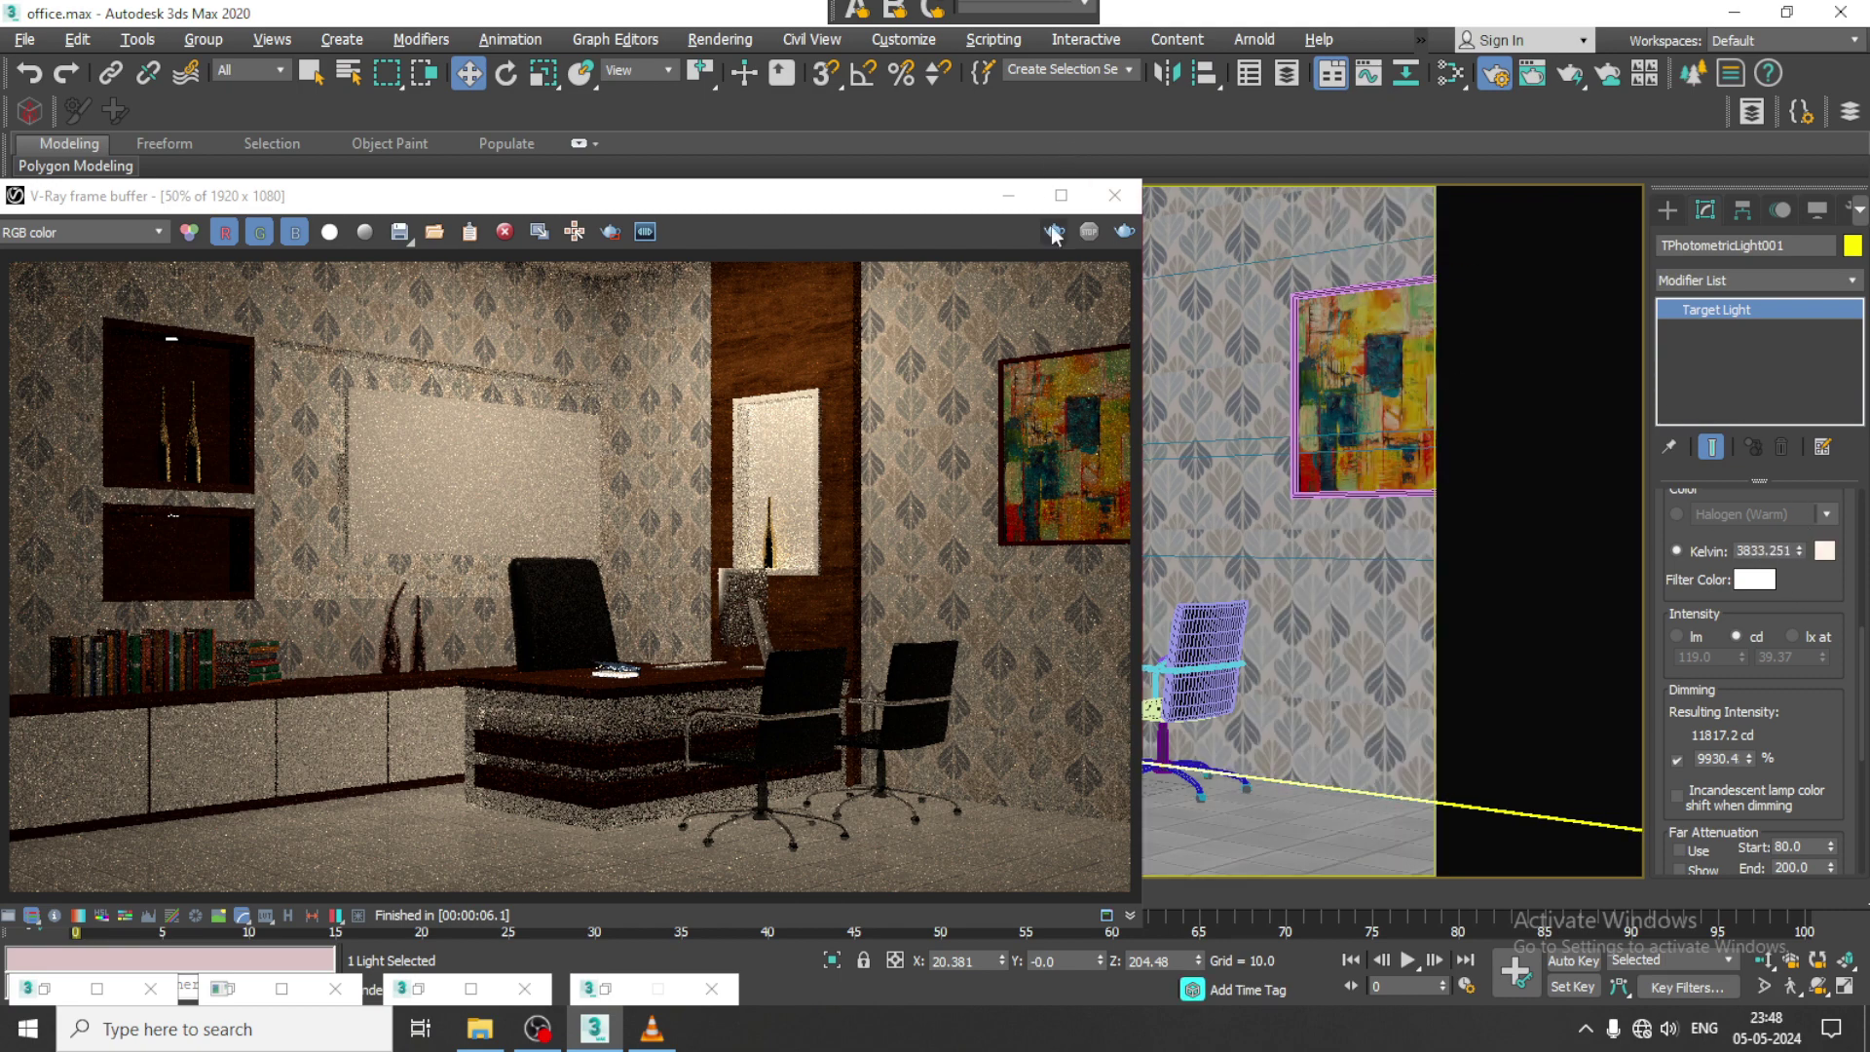
{"action": "left_click", "coordinate": [1120, 232]}
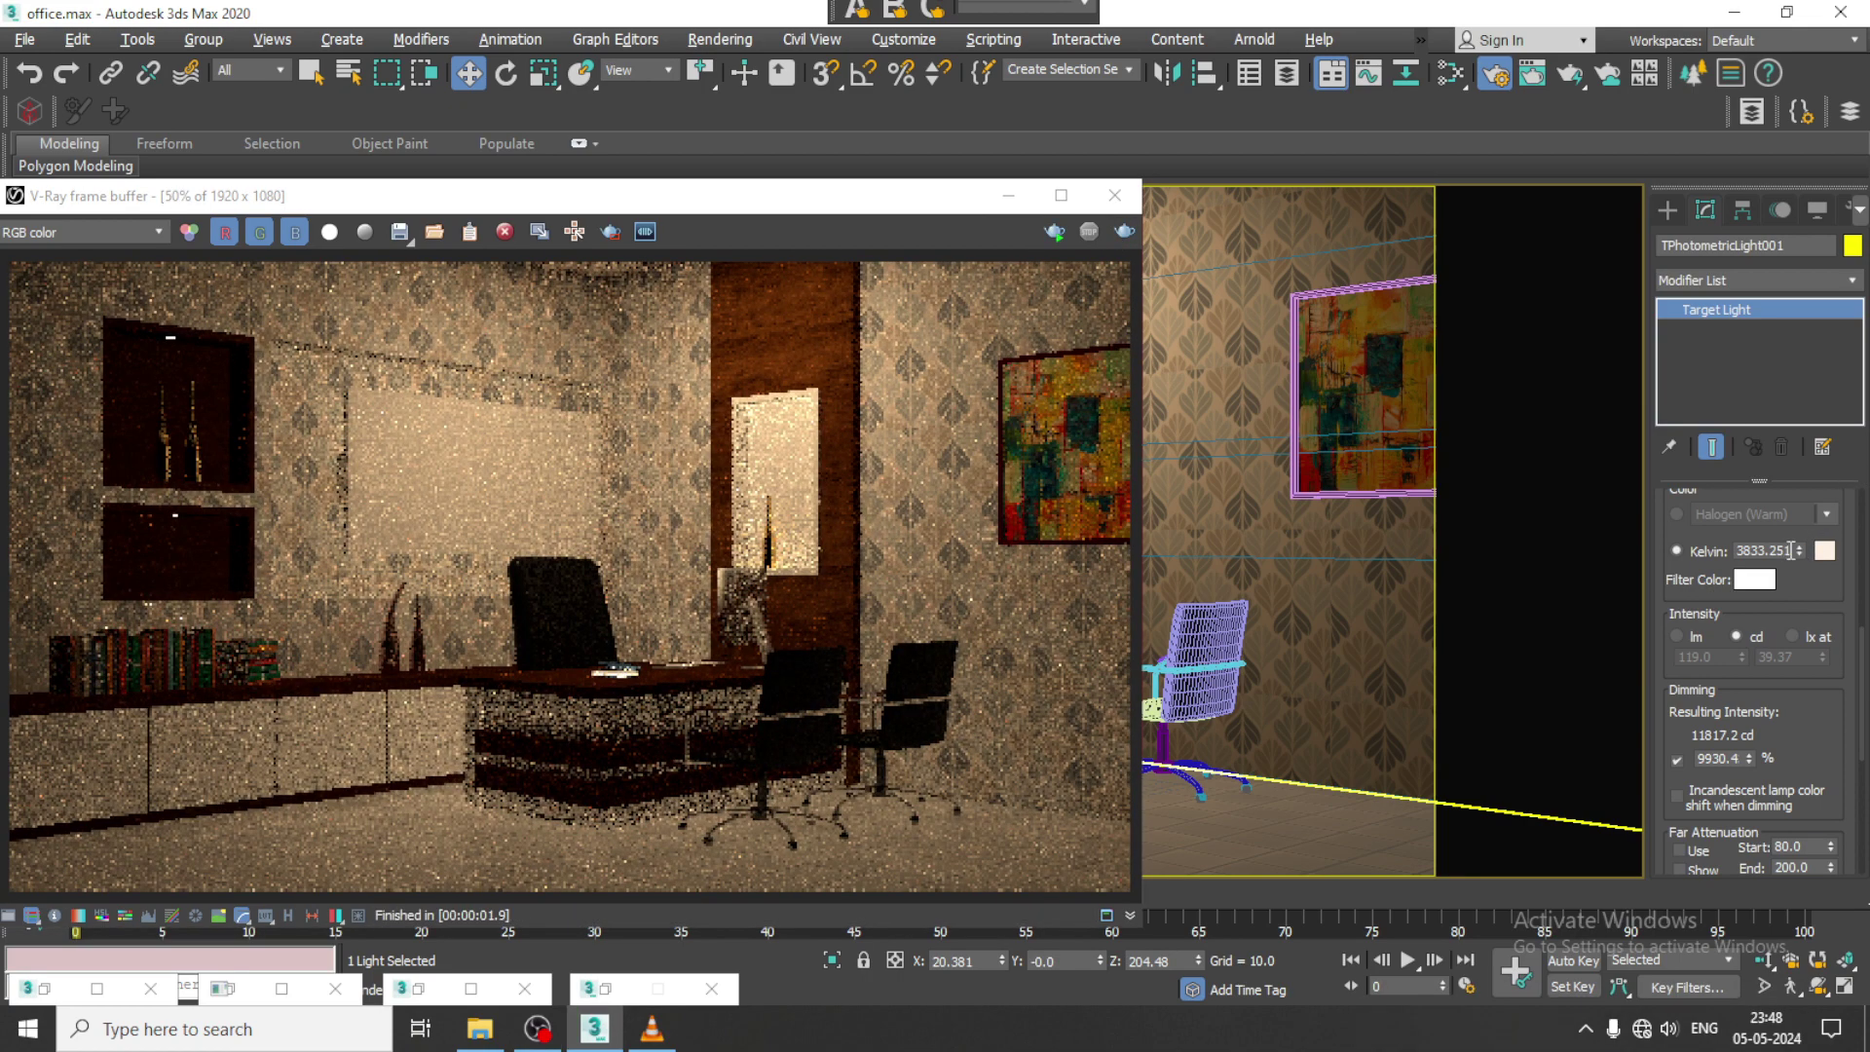
{"action": "left_click_drag", "start_coordinate": [1801, 557], "coordinate": [1795, 542]}
{"action": "left_click", "coordinate": [1114, 195]}
Step: Turn on the GI environment in the V-Ray render settings, render the camera view and close the render windows
{"action": "left_click", "coordinate": [721, 39]}
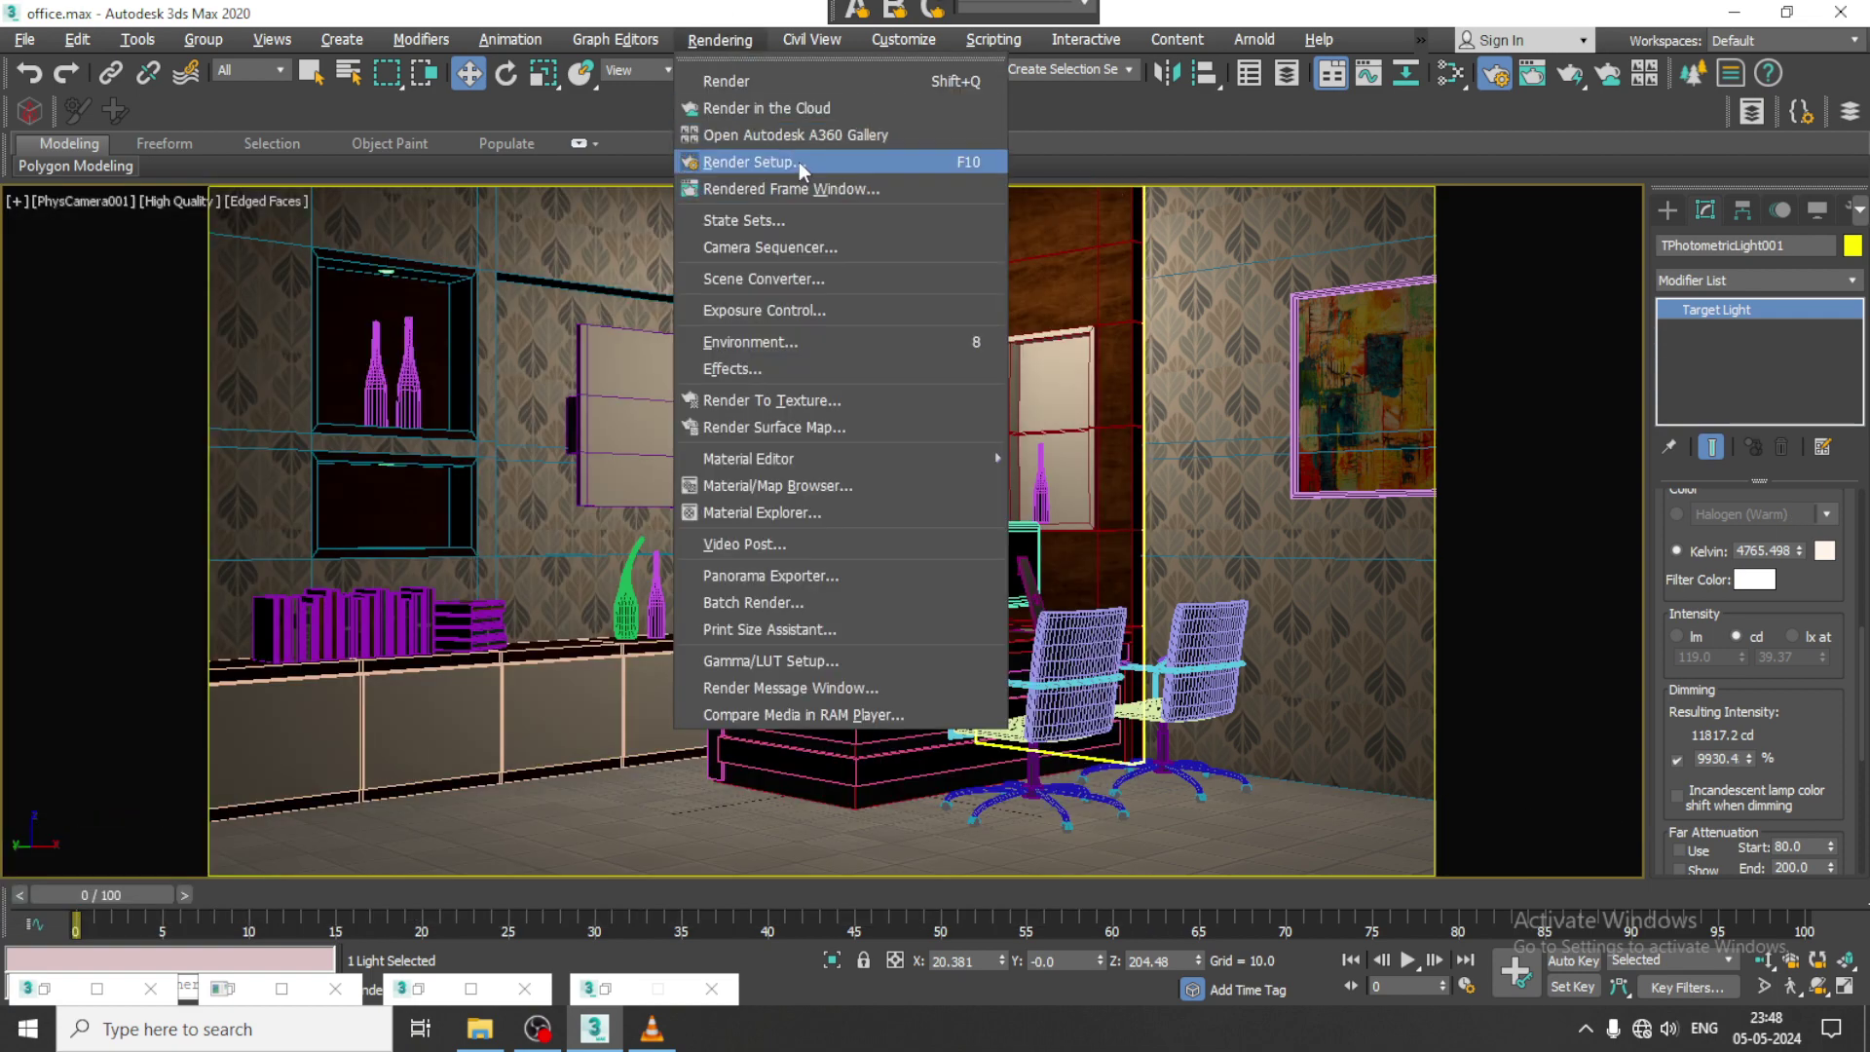
{"action": "left_click", "coordinate": [798, 161]}
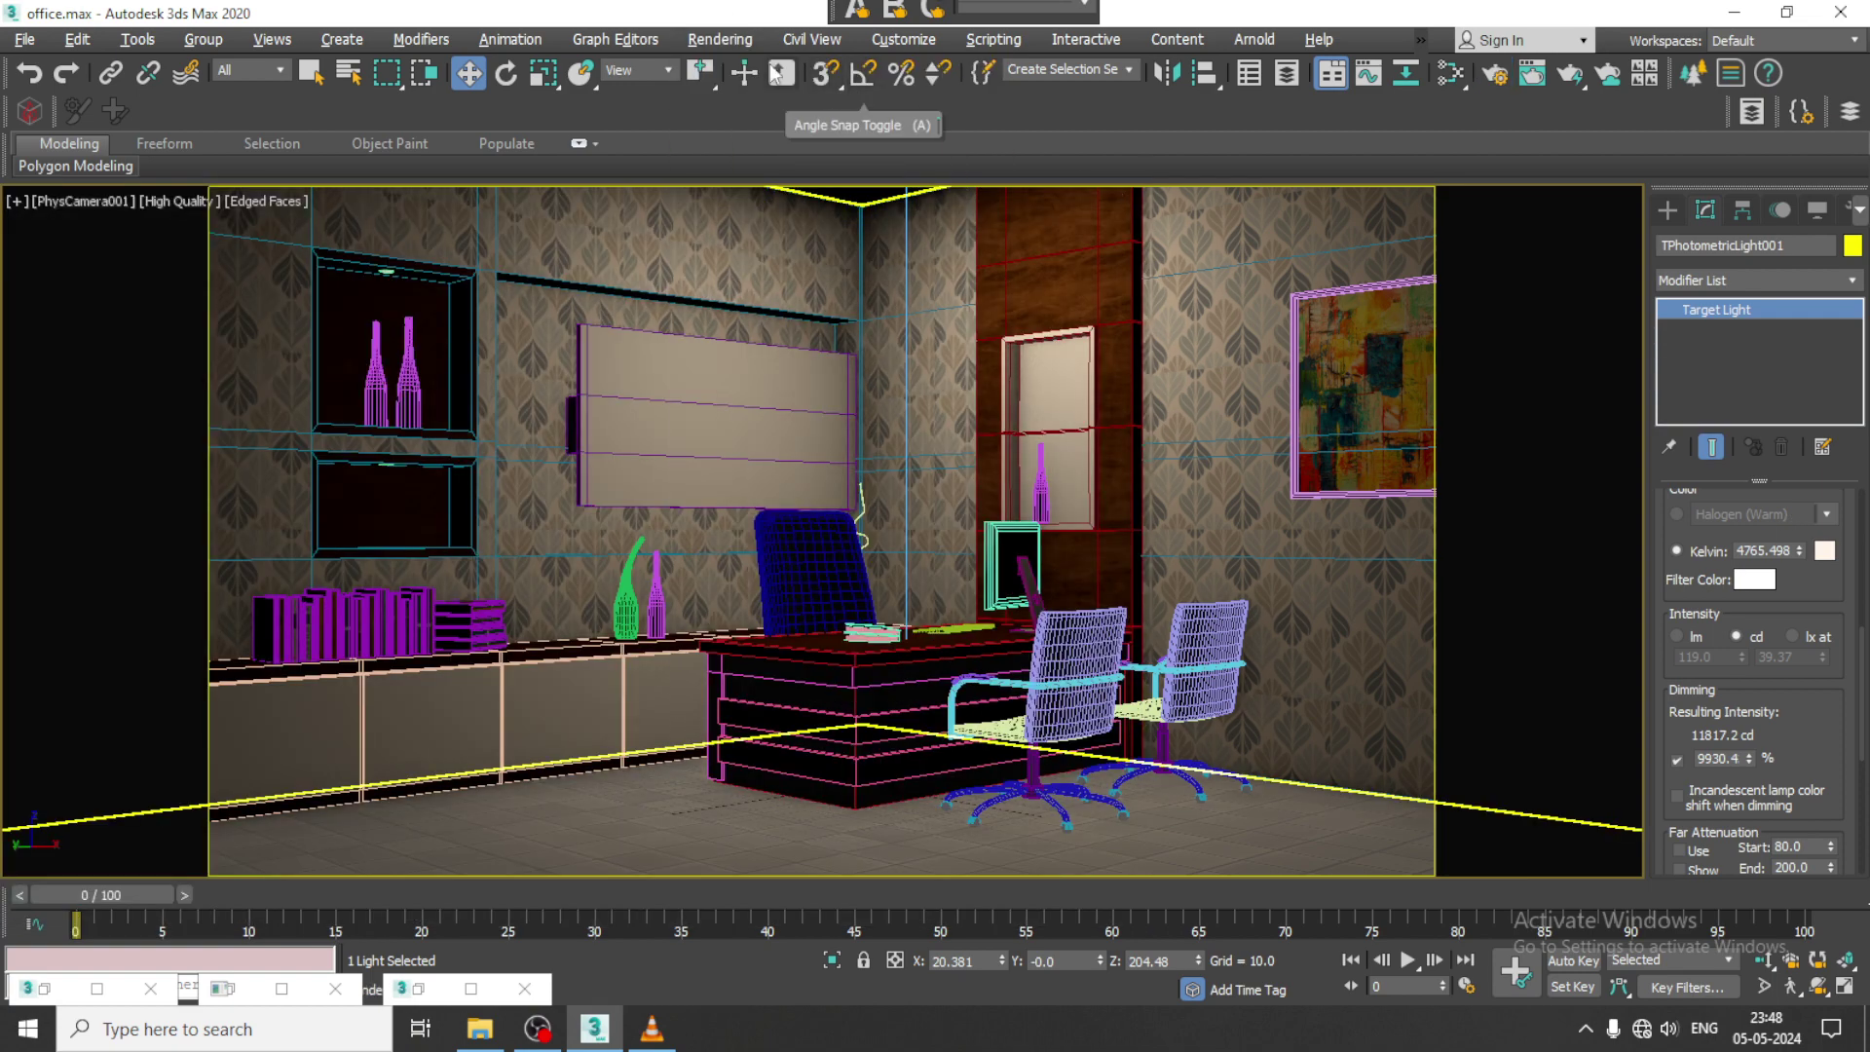
{"action": "left_click", "coordinate": [722, 39]}
{"action": "left_click", "coordinate": [787, 154]}
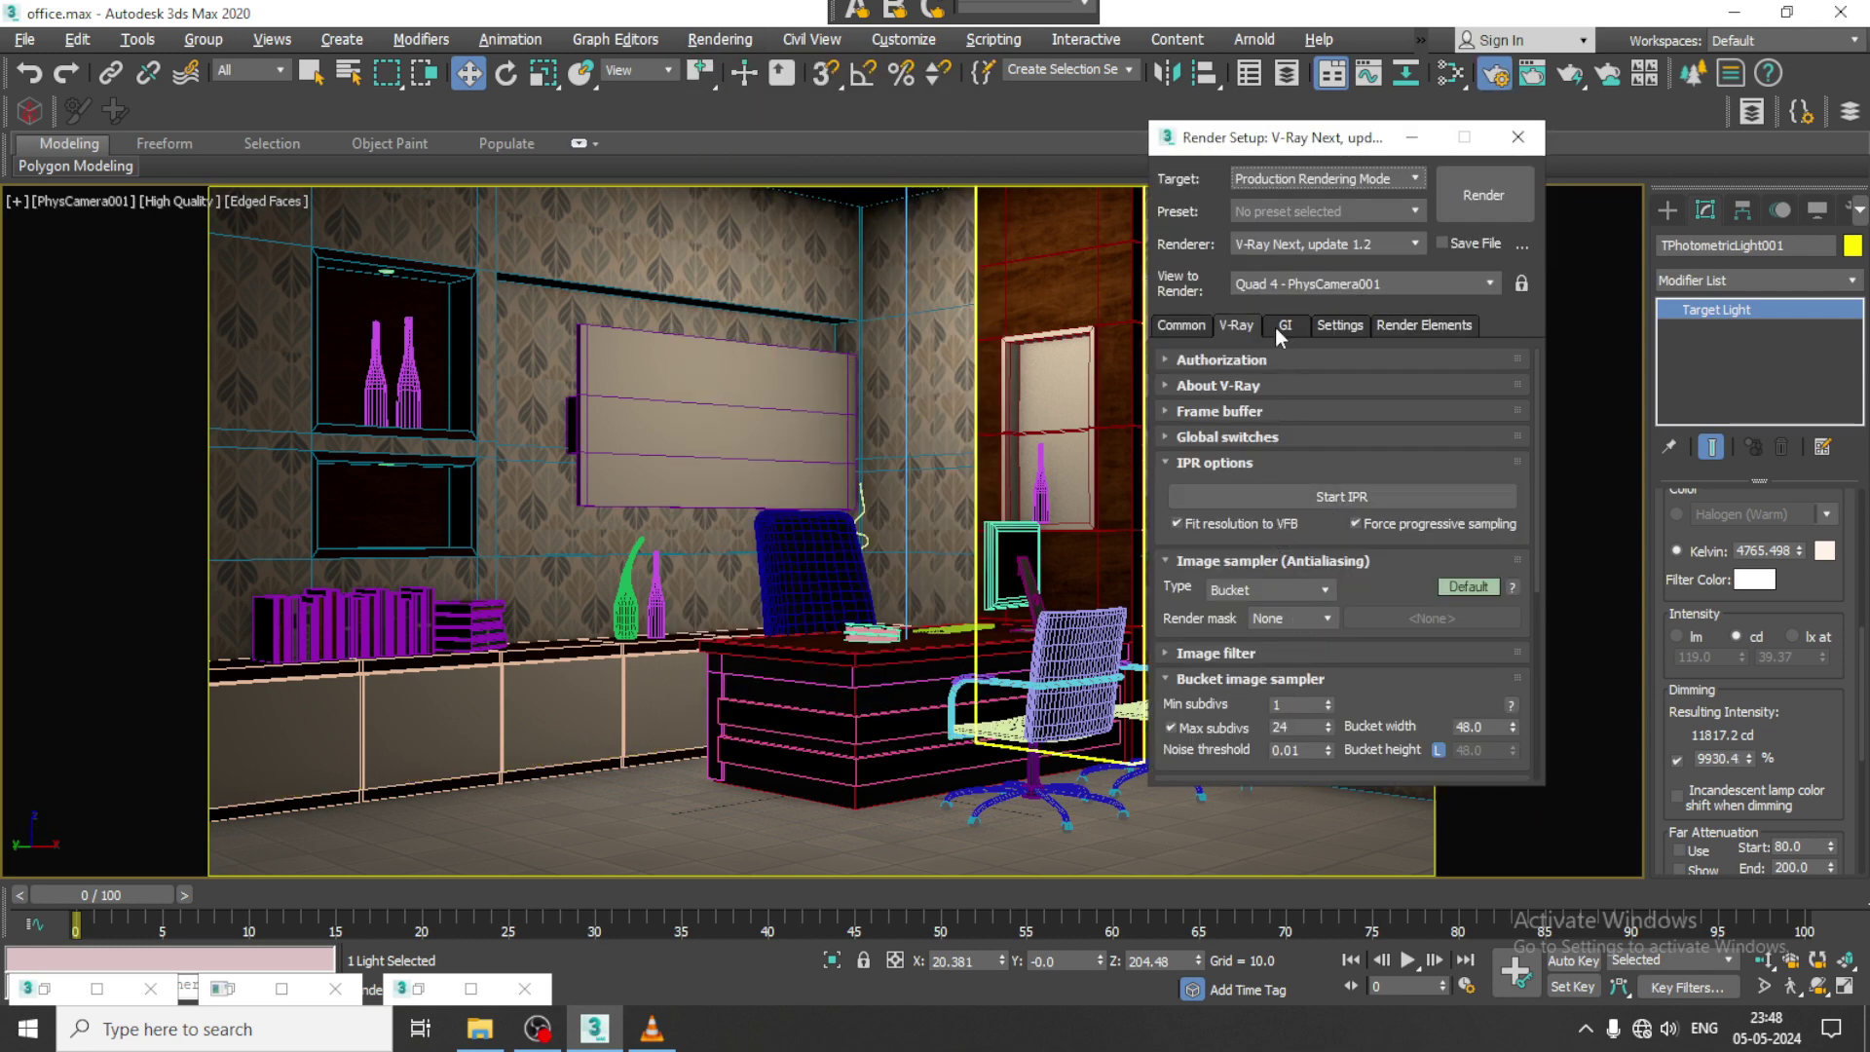
{"action": "scroll", "coordinate": [1261, 733], "scroll_direction": "down", "scroll_amount": 3}
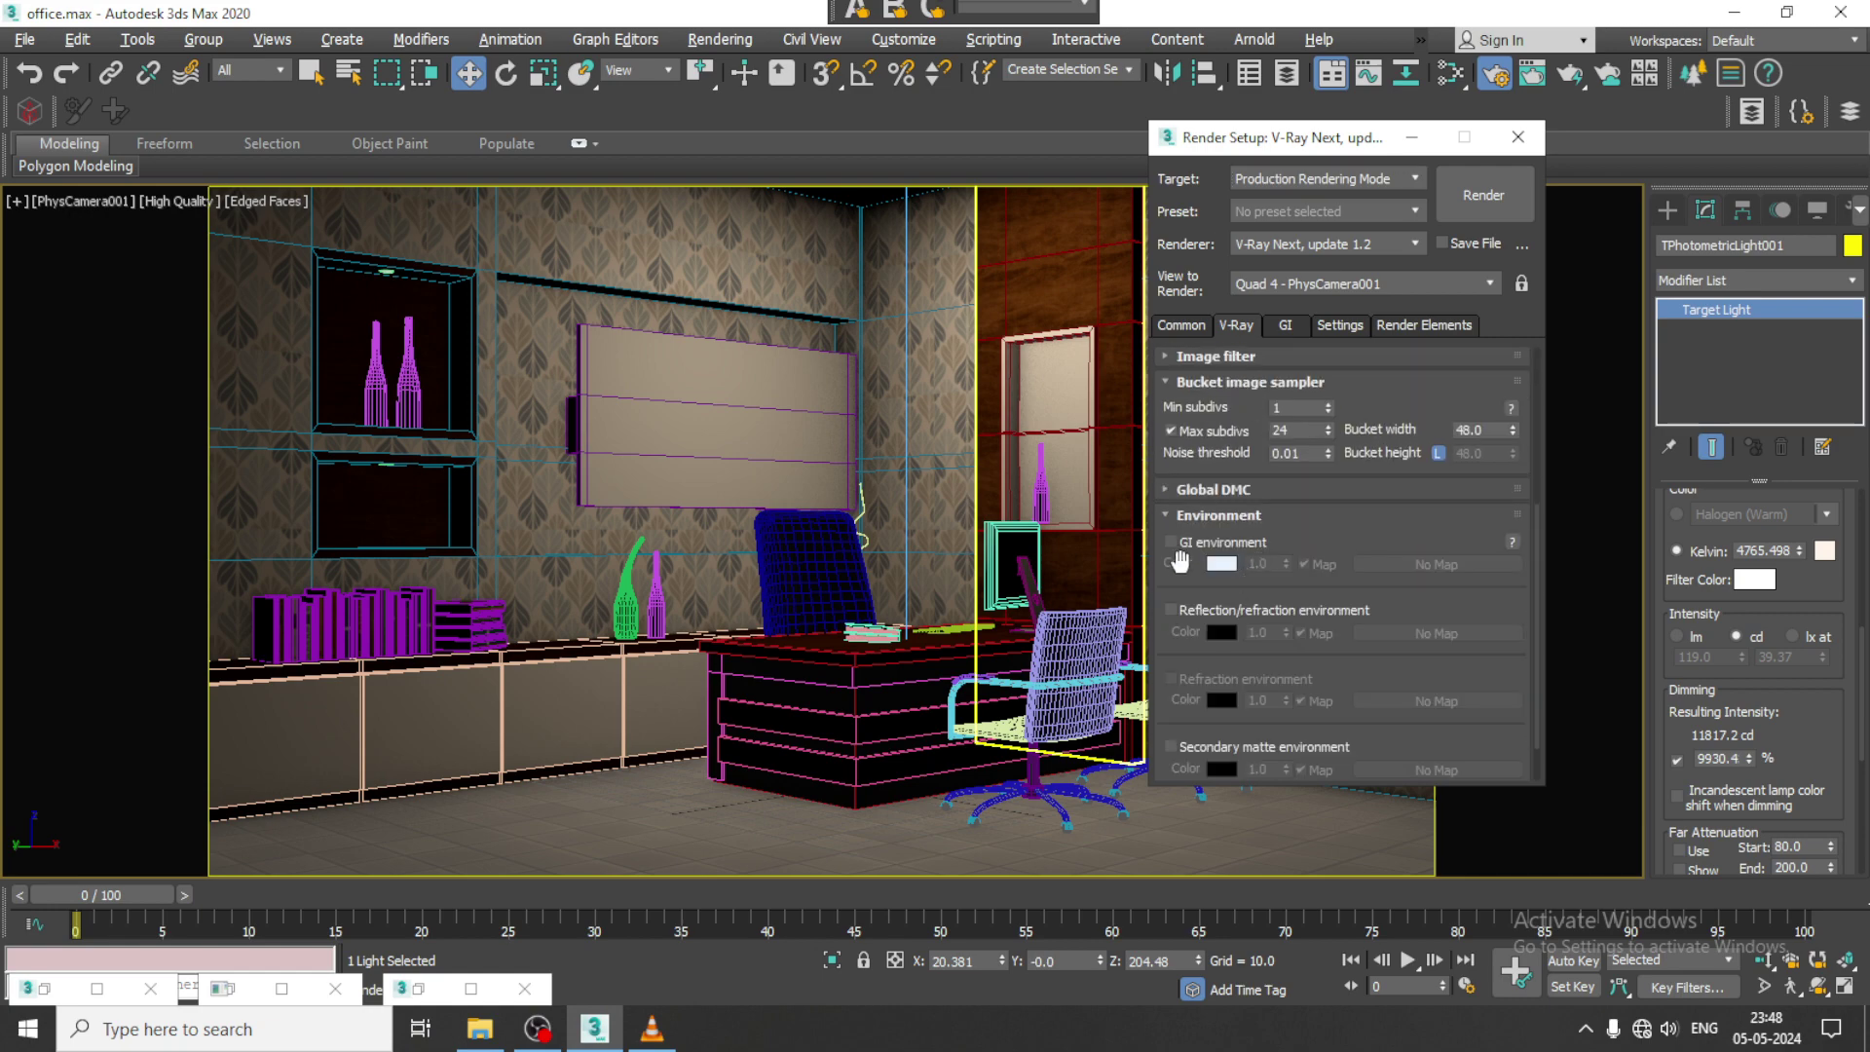
{"action": "left_click", "coordinate": [1461, 200]}
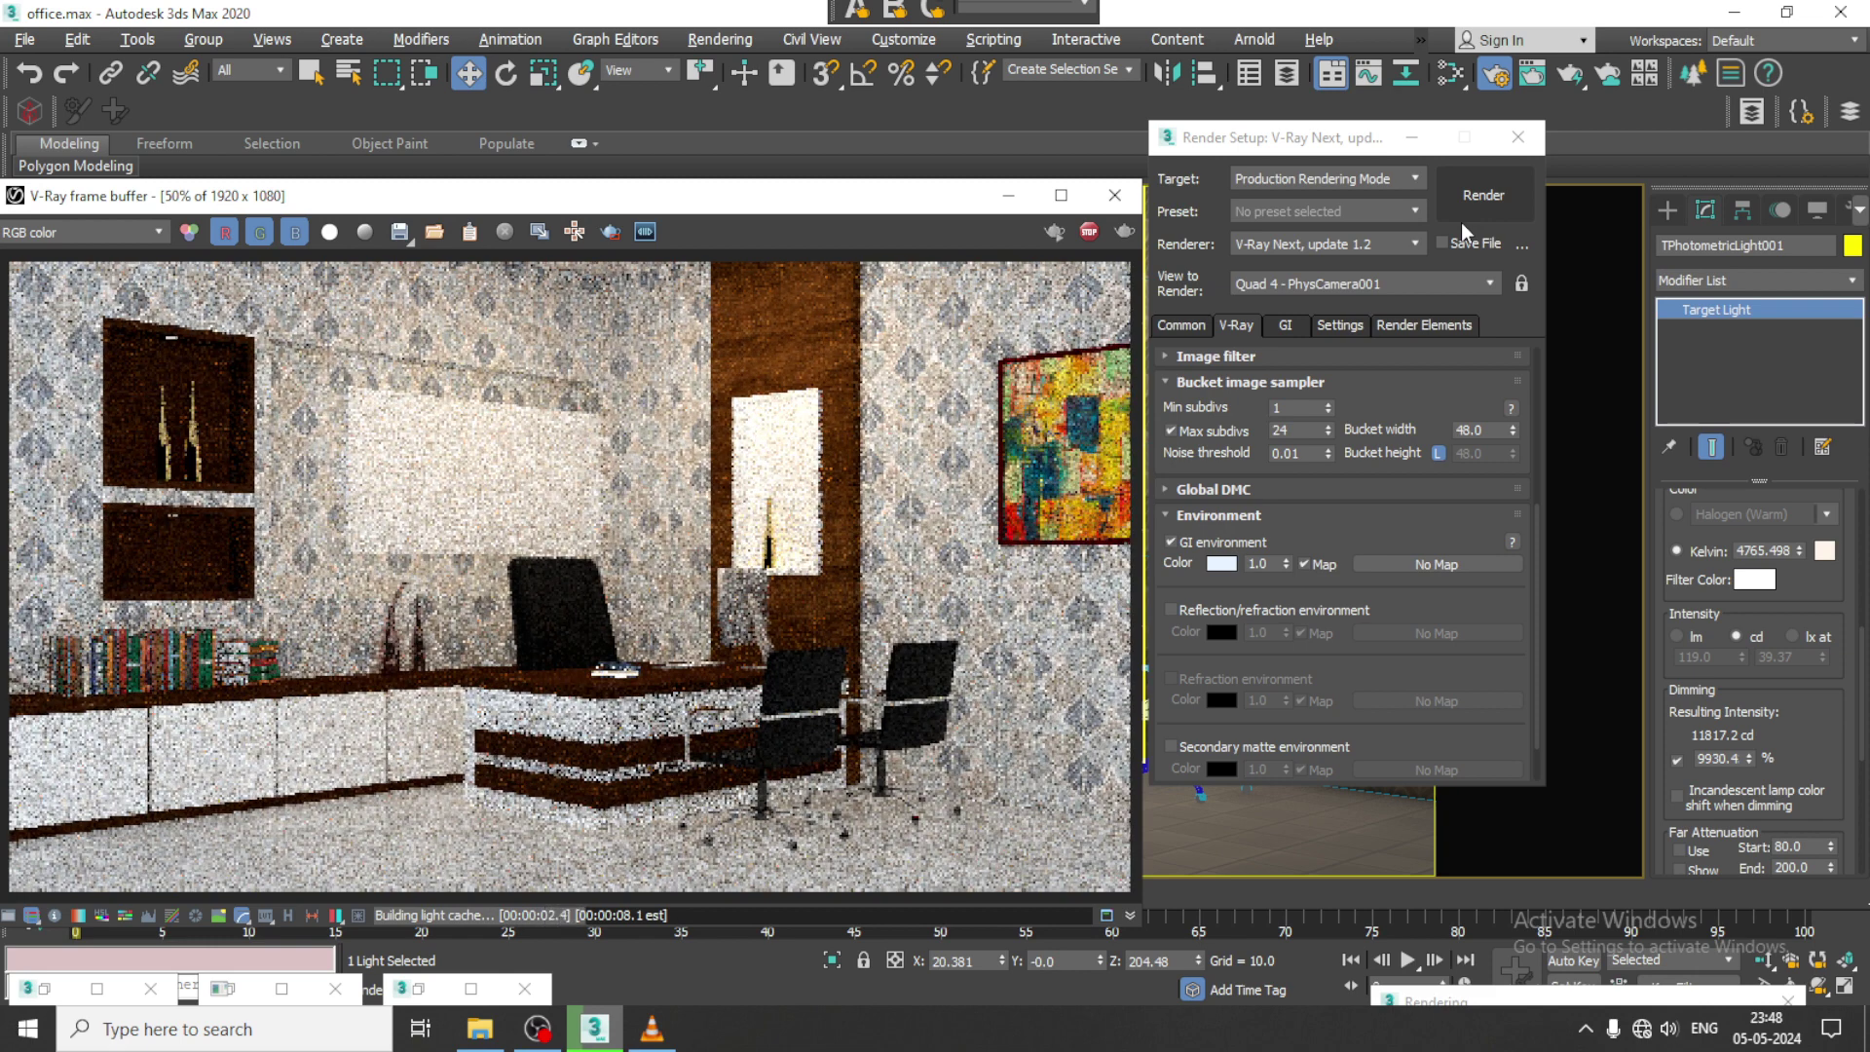
{"action": "left_click", "coordinate": [1117, 205]}
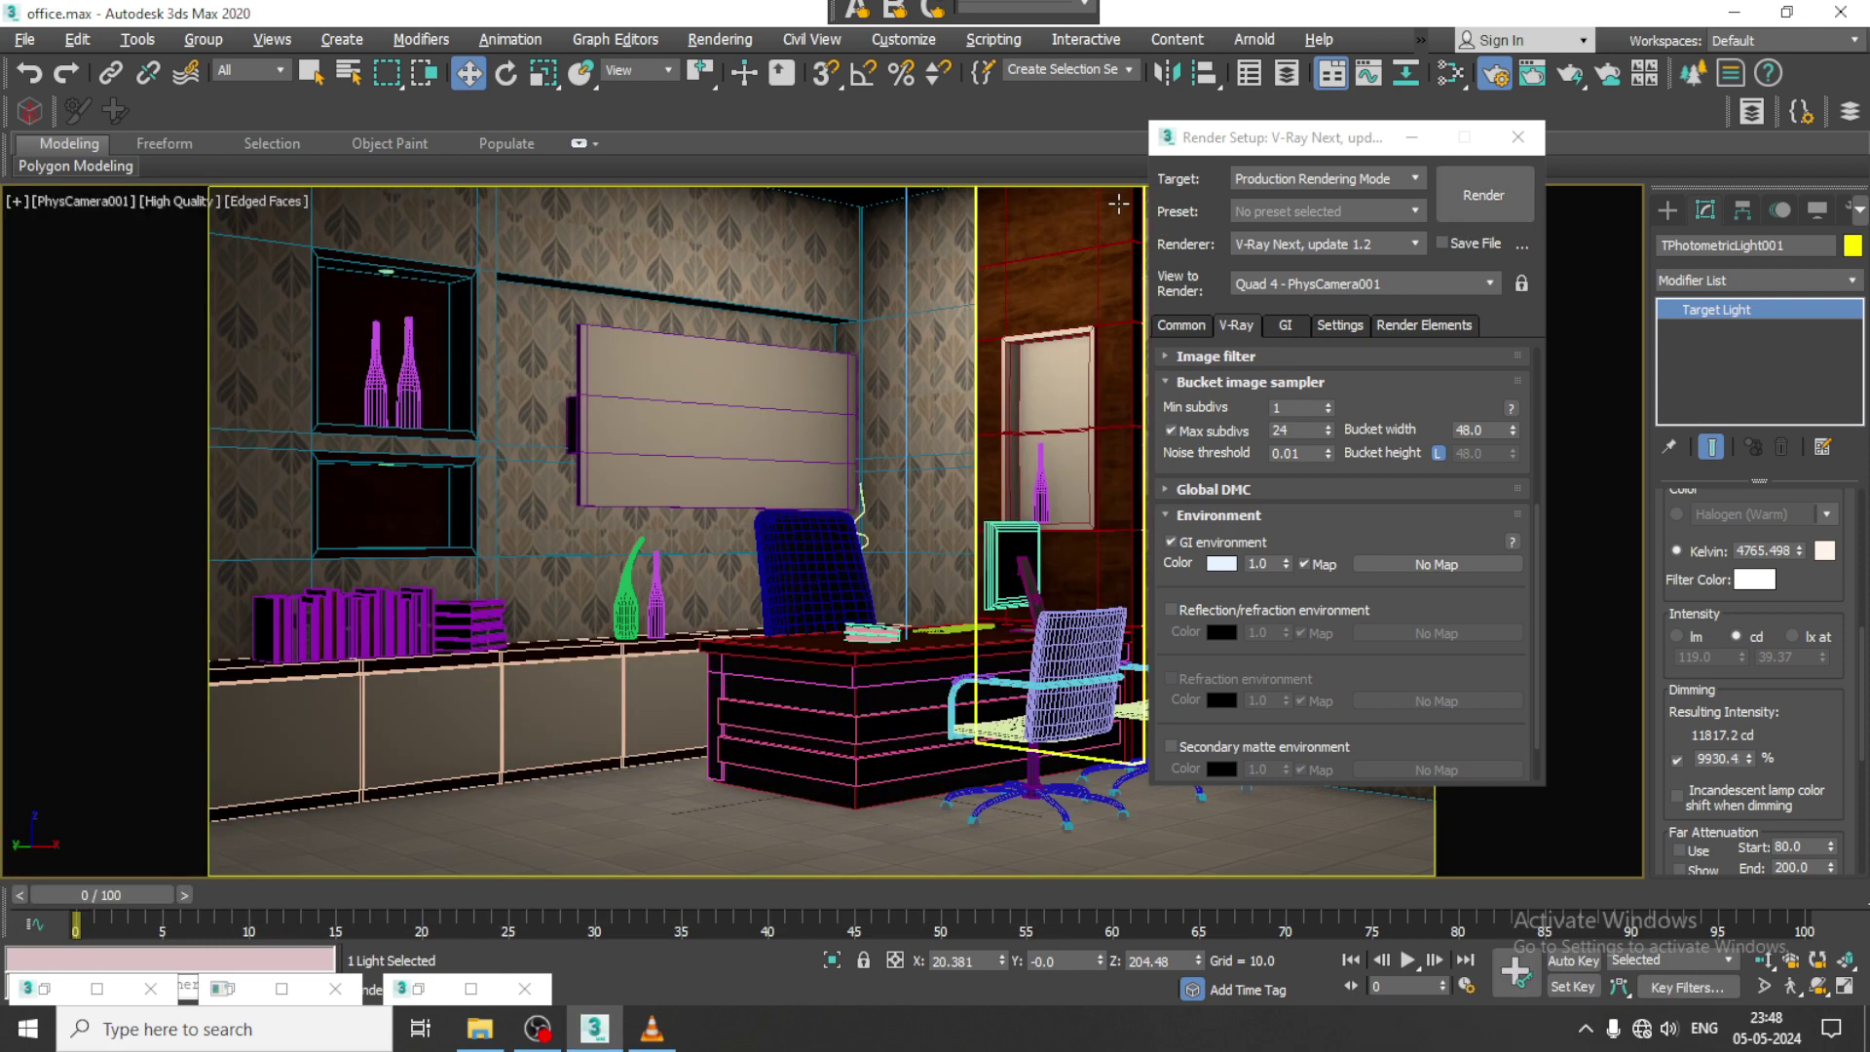
{"action": "left_click", "coordinate": [1518, 137]}
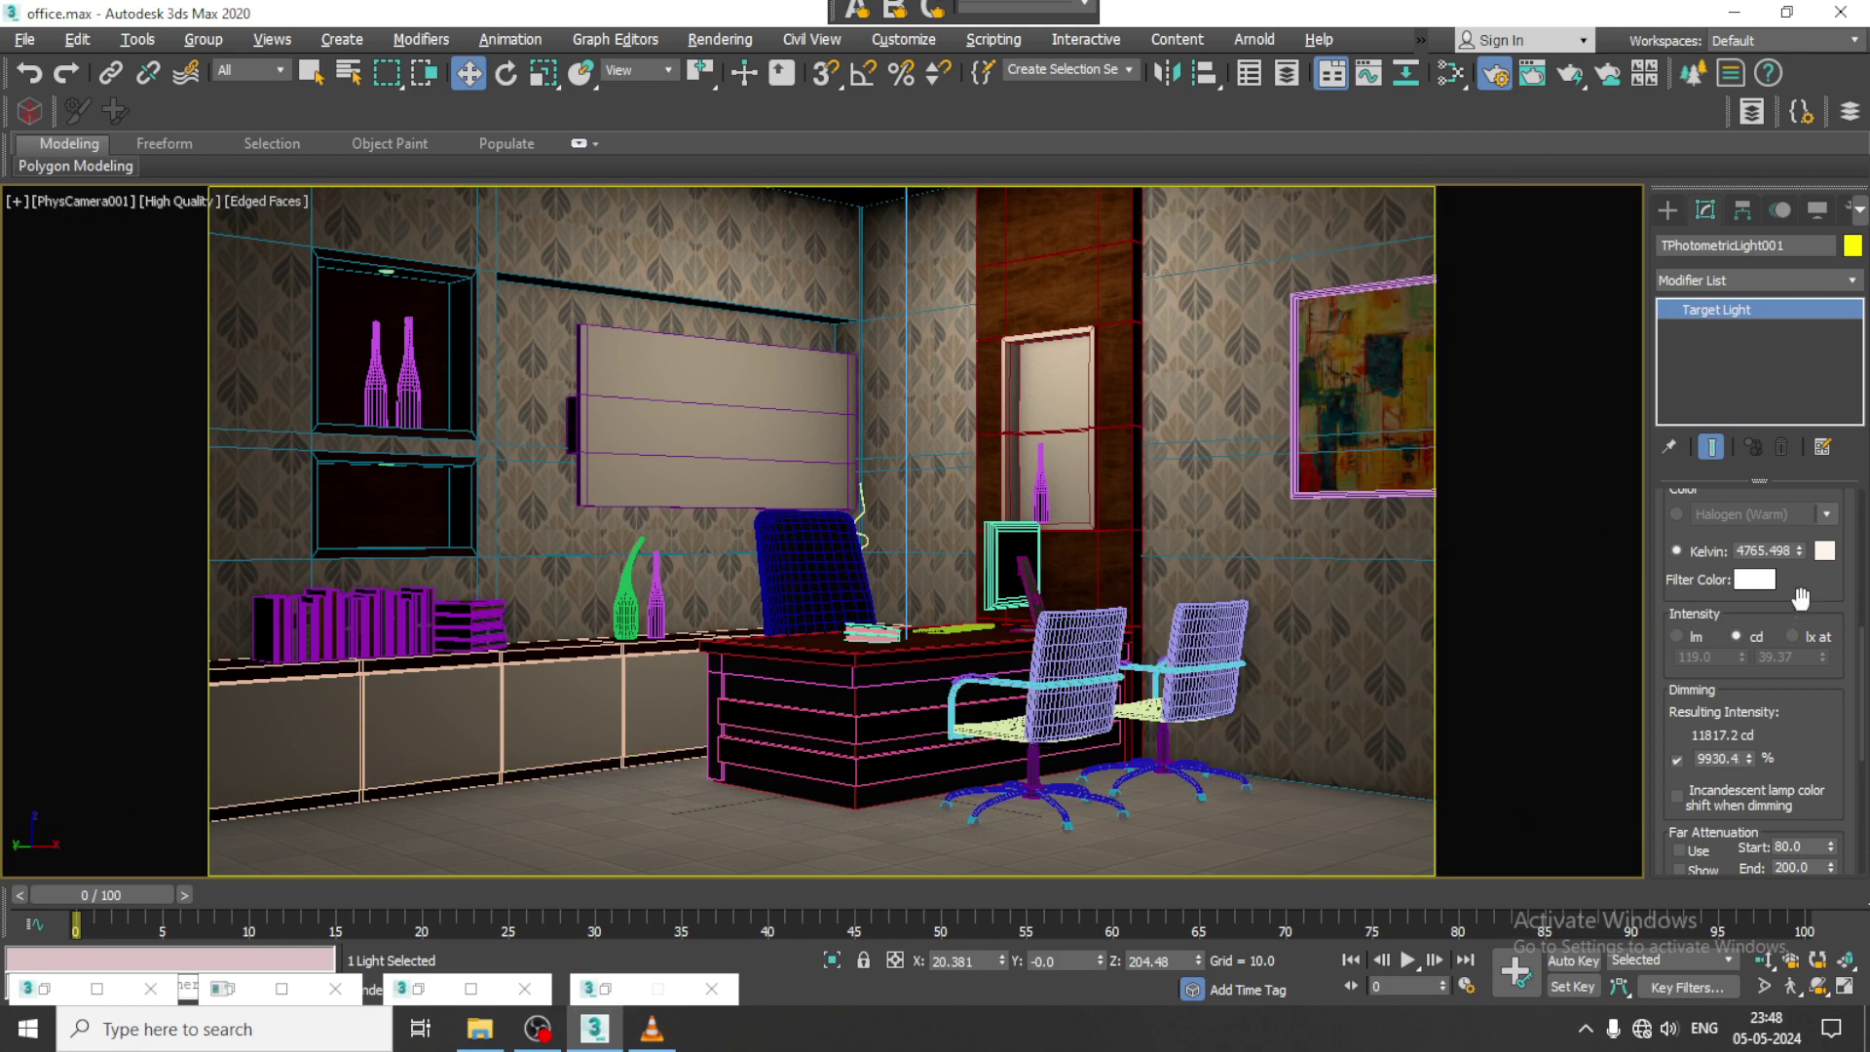
Step: In the maximized top view, move the light beside the executive chair and copy it in front of the books on the cabinet
{"action": "key", "text": "alt+w"}
{"action": "middle_click", "coordinate": [563, 405]}
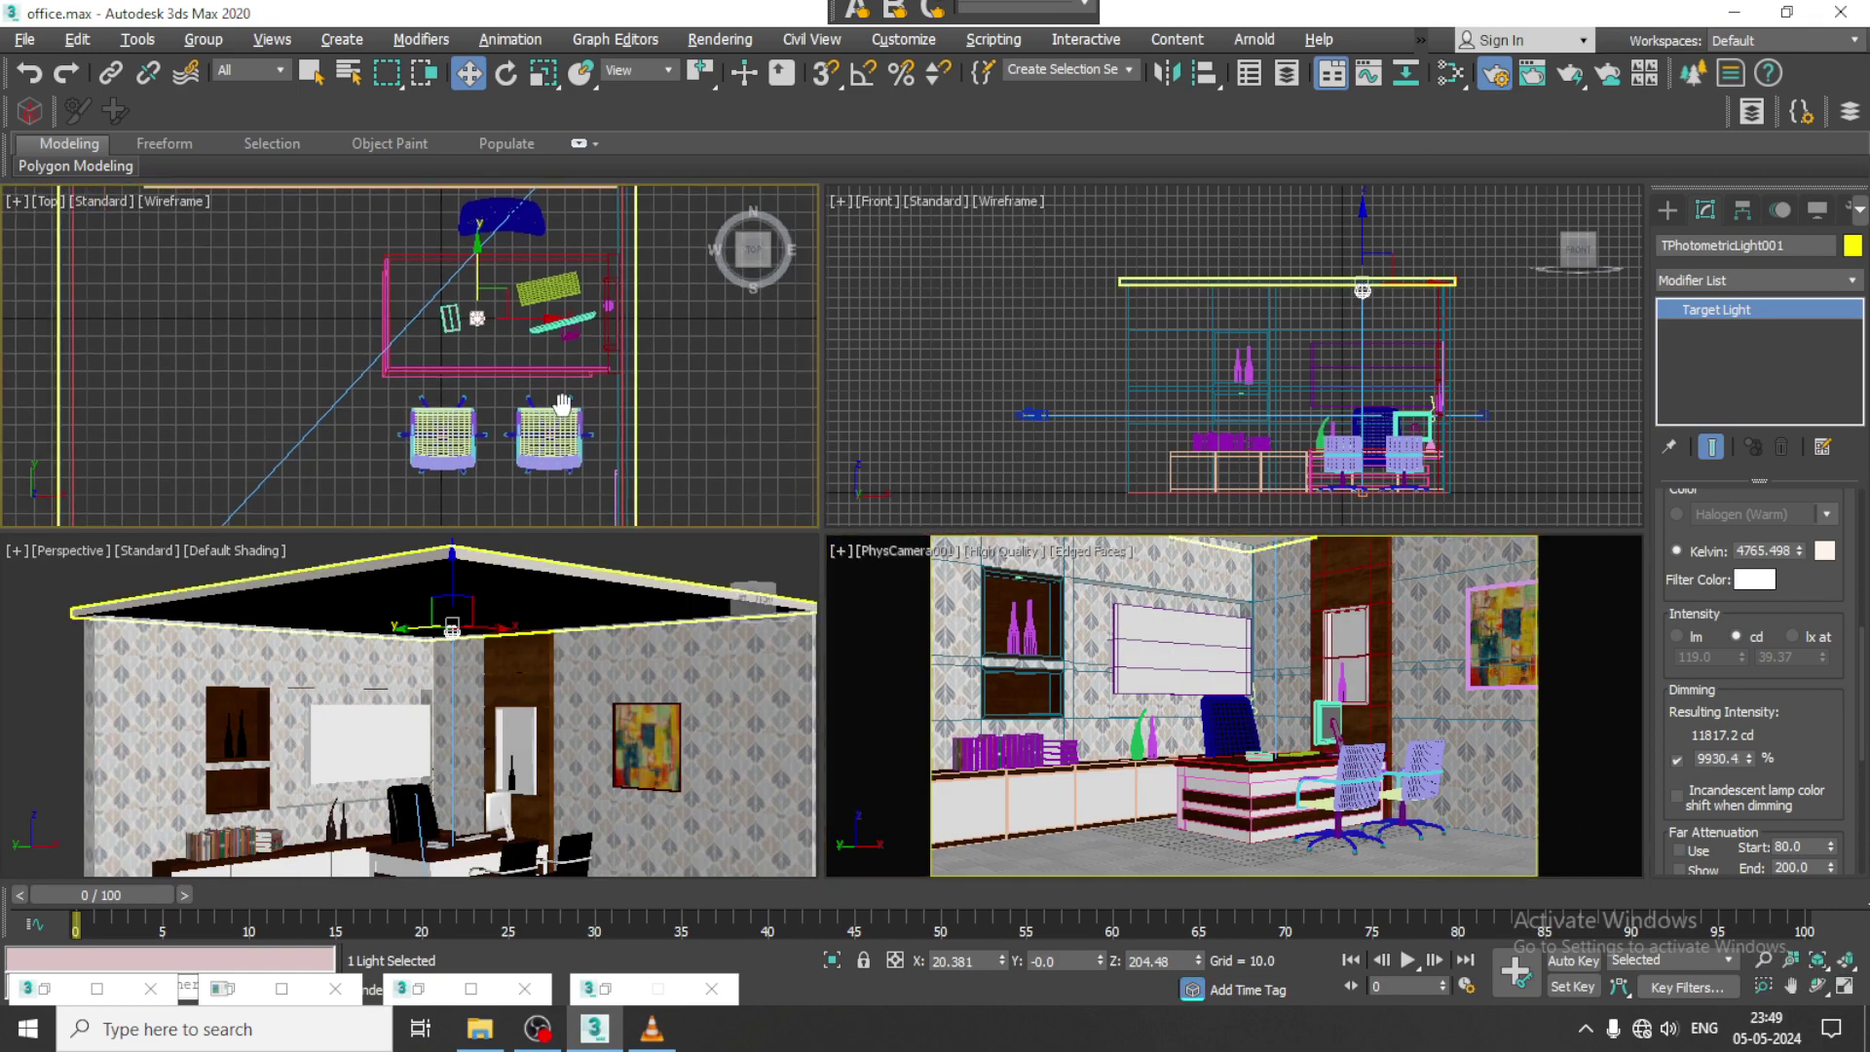
{"action": "key", "text": "alt+w"}
{"action": "middle_click_drag", "start_coordinate": [601, 364], "coordinate": [616, 375]}
{"action": "scroll", "coordinate": [822, 501], "scroll_direction": "down", "scroll_amount": 2}
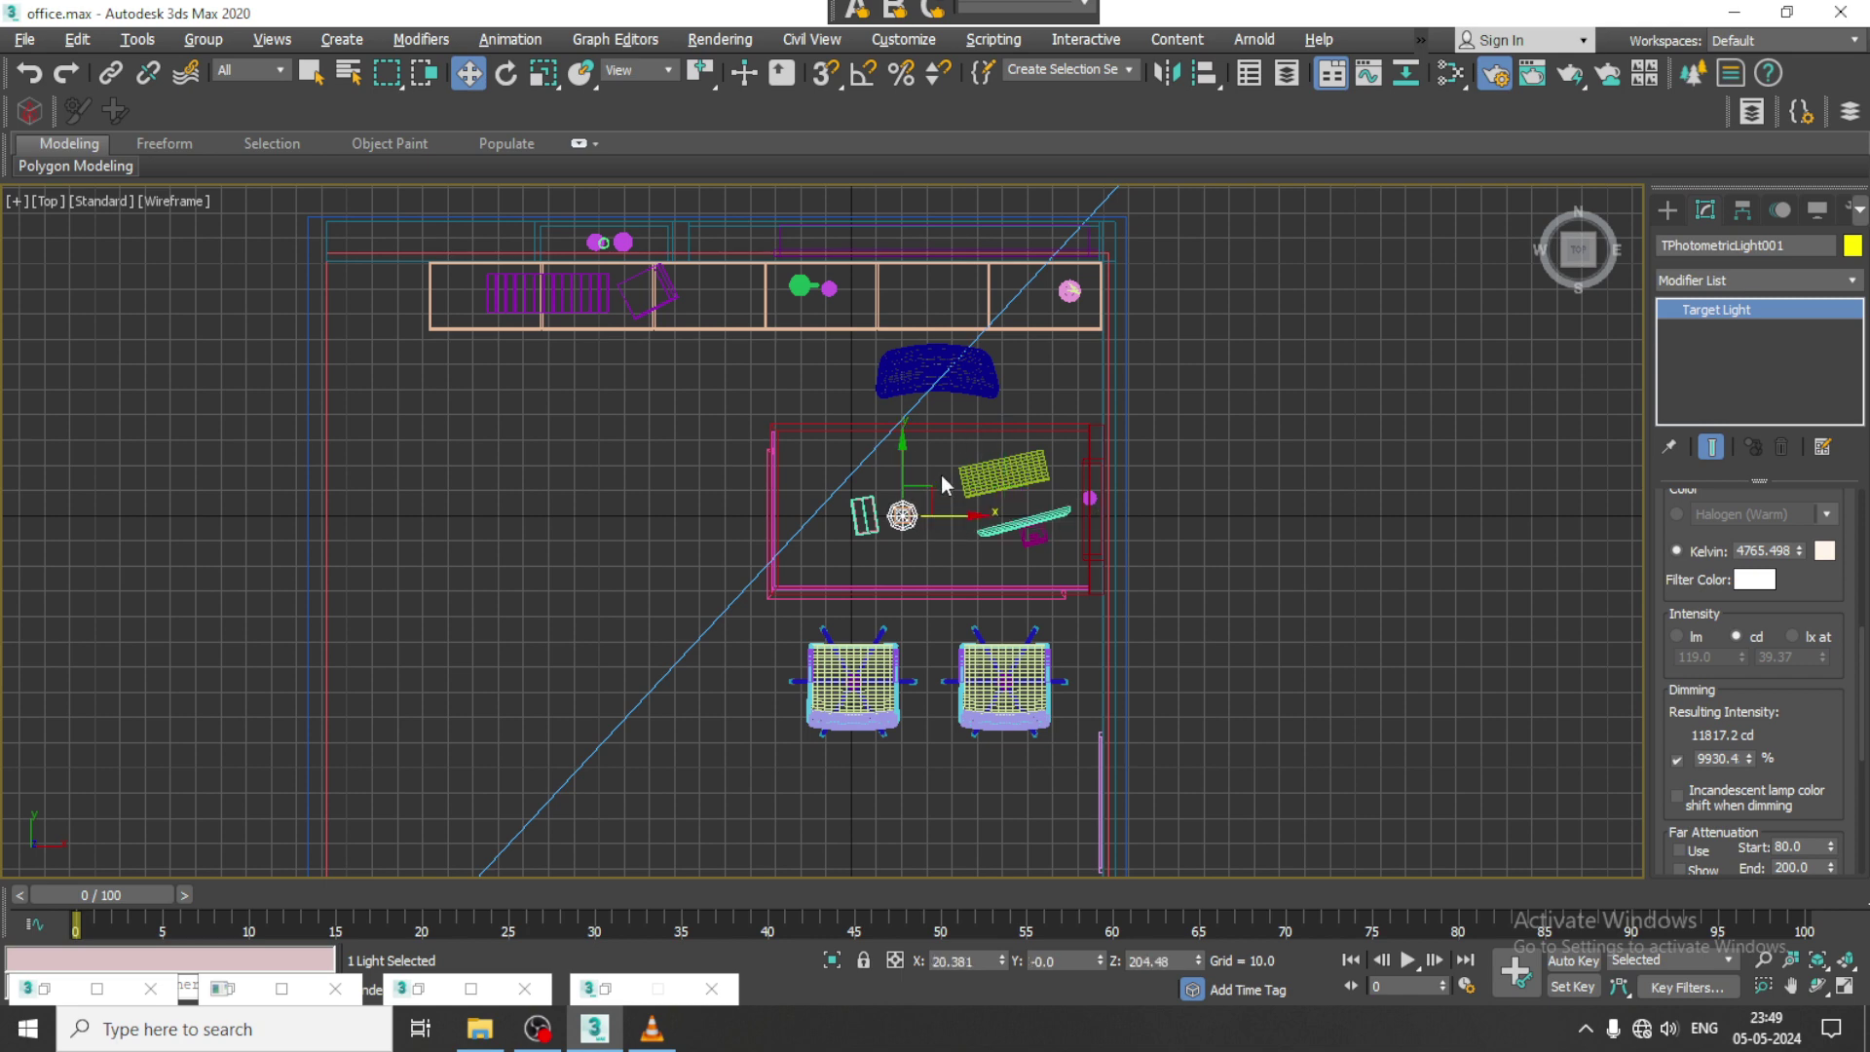
{"action": "left_click_drag", "start_coordinate": [906, 545], "coordinate": [1064, 517]}
{"action": "mouse_move", "coordinate": [1032, 332]}
{"action": "left_mouse_down"}
{"action": "mouse_move", "coordinate": [1052, 288]}
{"action": "mouse_move", "coordinate": [1059, 309]}
{"action": "mouse_move", "coordinate": [559, 393]}
{"action": "left_mouse_up"}
{"action": "left_click", "coordinate": [916, 614]}
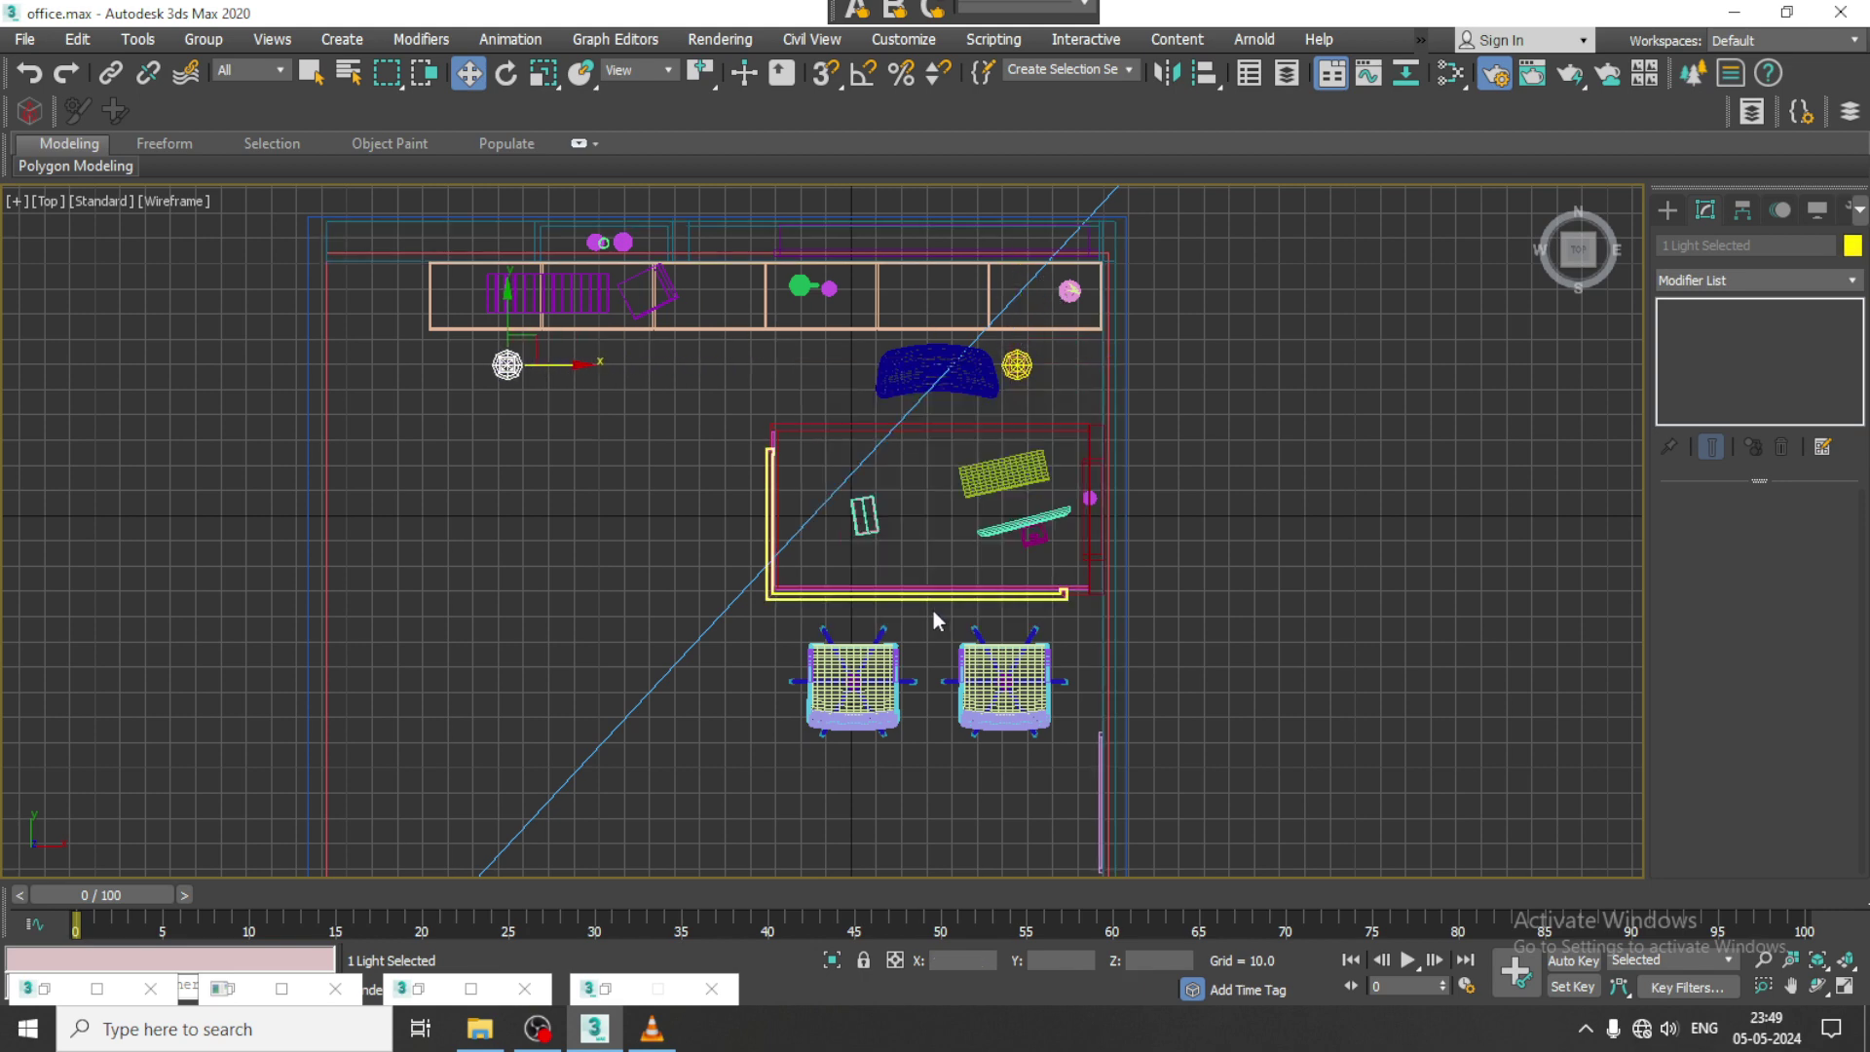
Step: Maximize the PhysCamera001 view in place of the top view and close the minimized Render Setup window
{"action": "key", "text": "alt+w"}
{"action": "left_click", "coordinate": [1146, 672]}
{"action": "key", "text": "alt+w"}
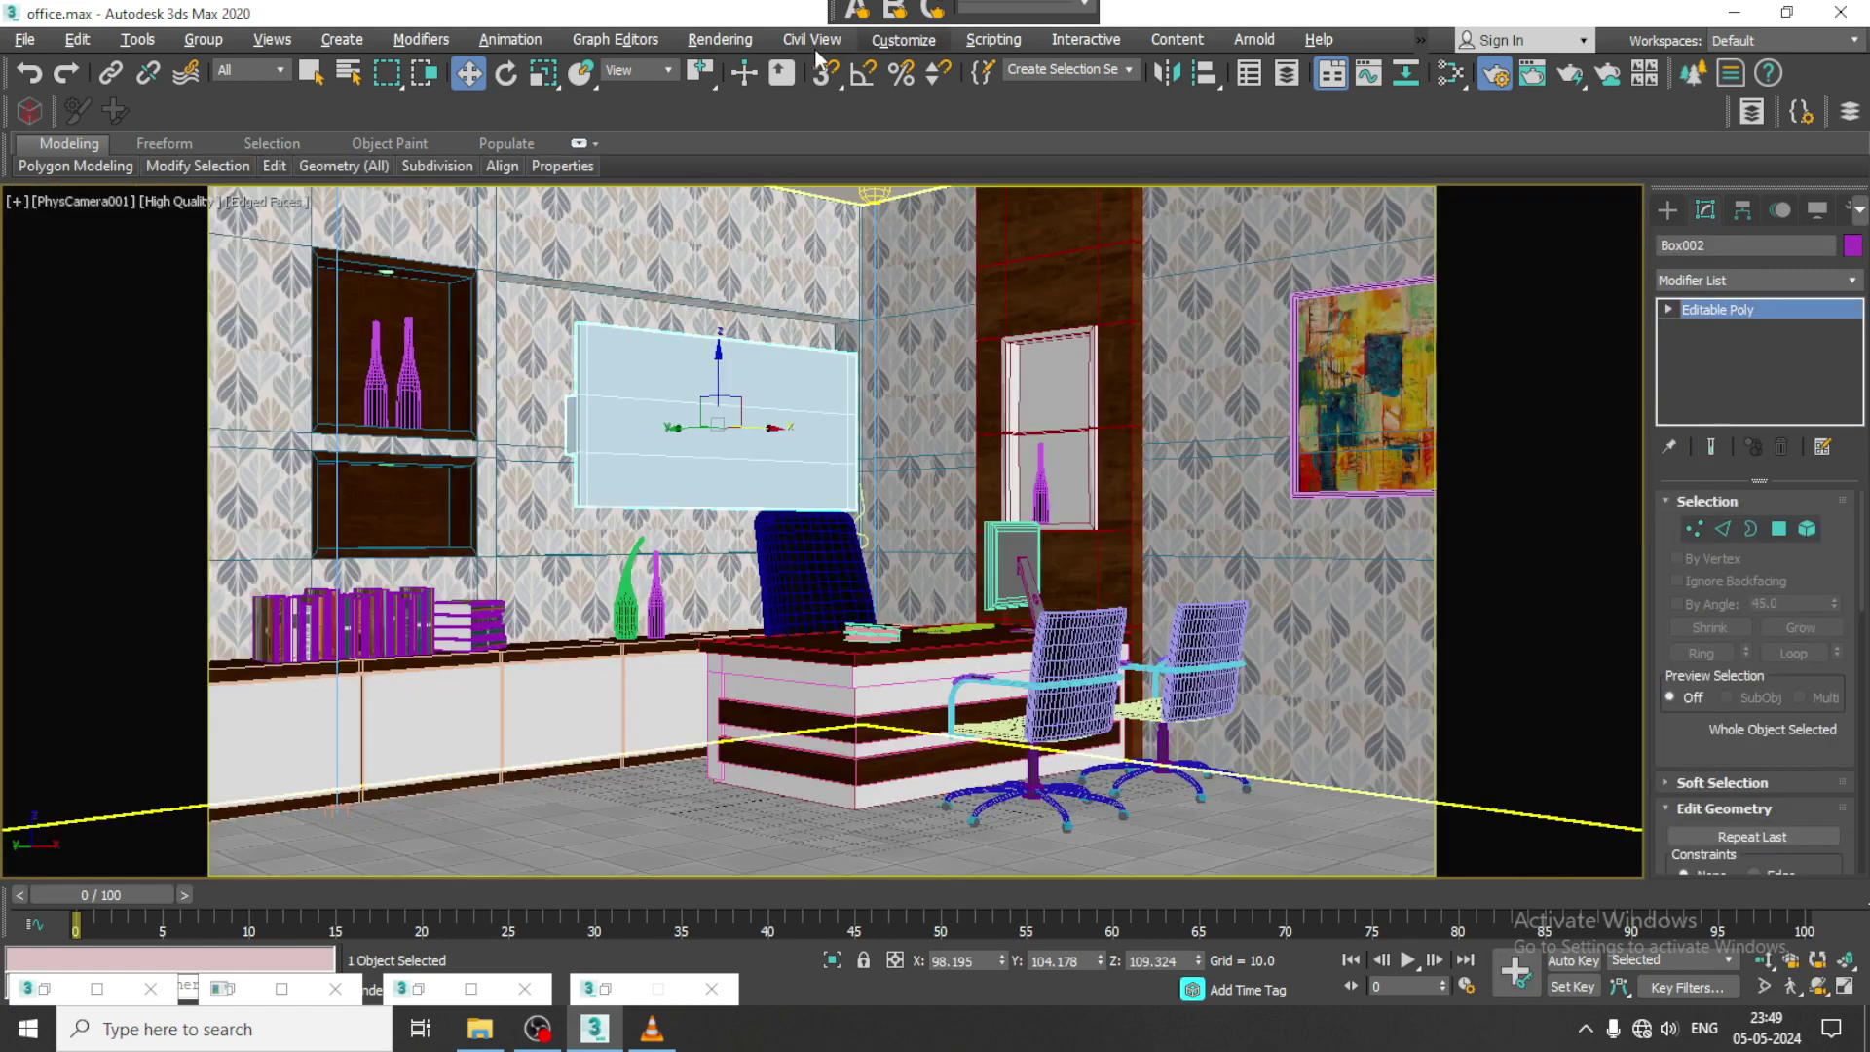
{"action": "left_click", "coordinate": [719, 40]}
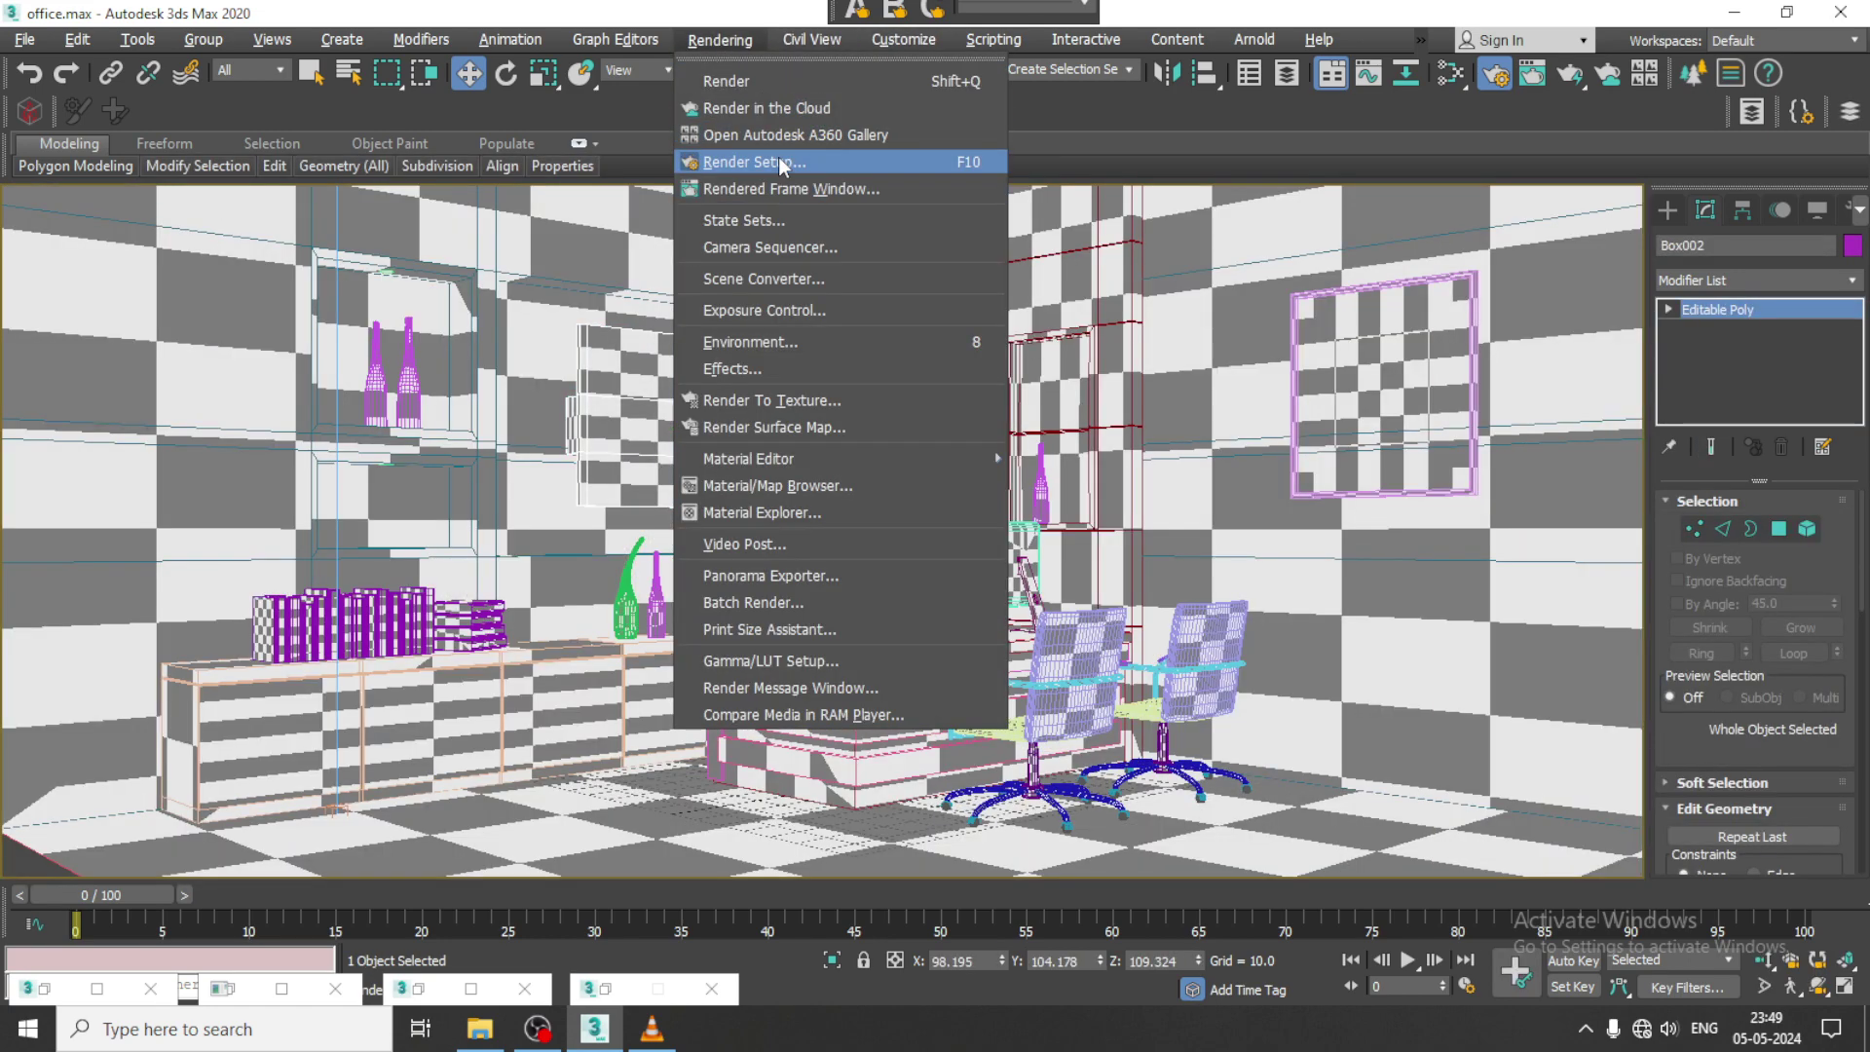
{"action": "left_click", "coordinate": [770, 173]}
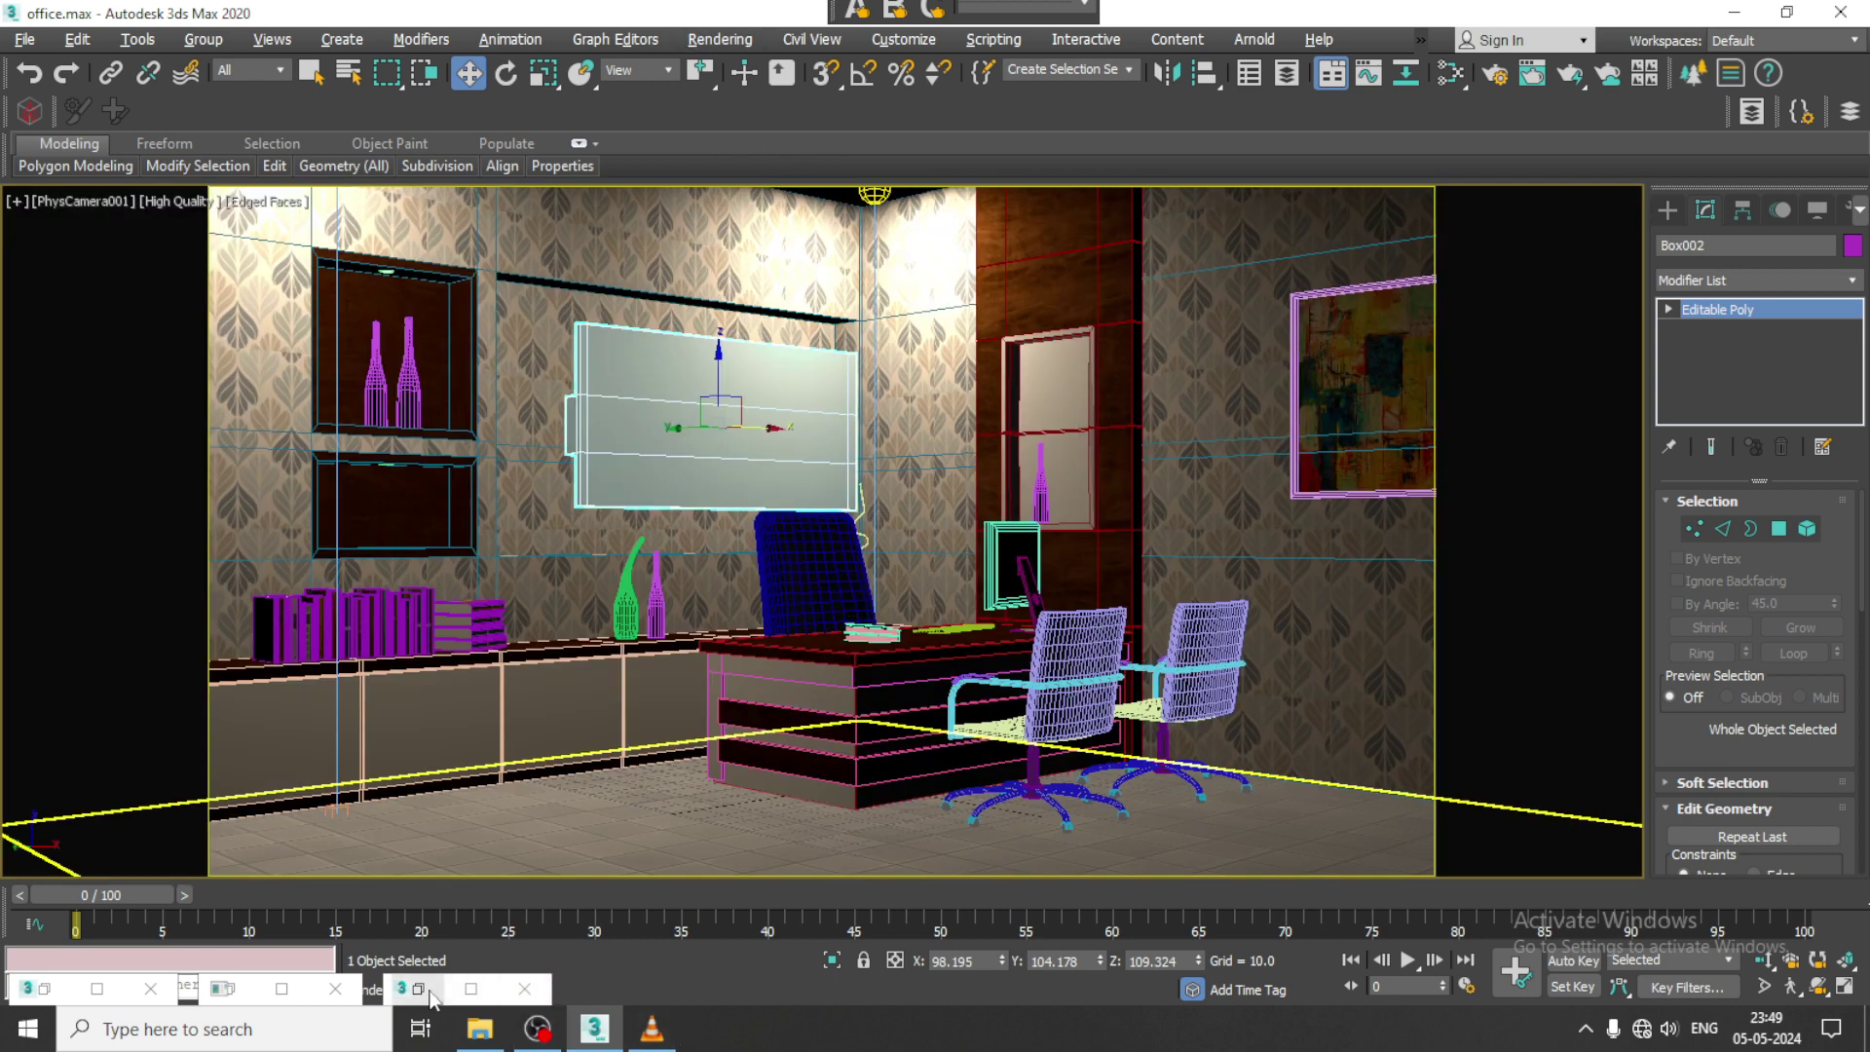
Step: Restore the office.jpg reference image and close the Slate Material Editor and V-Ray messages windows
{"action": "left_click", "coordinate": [419, 988]}
{"action": "left_click", "coordinate": [243, 989]}
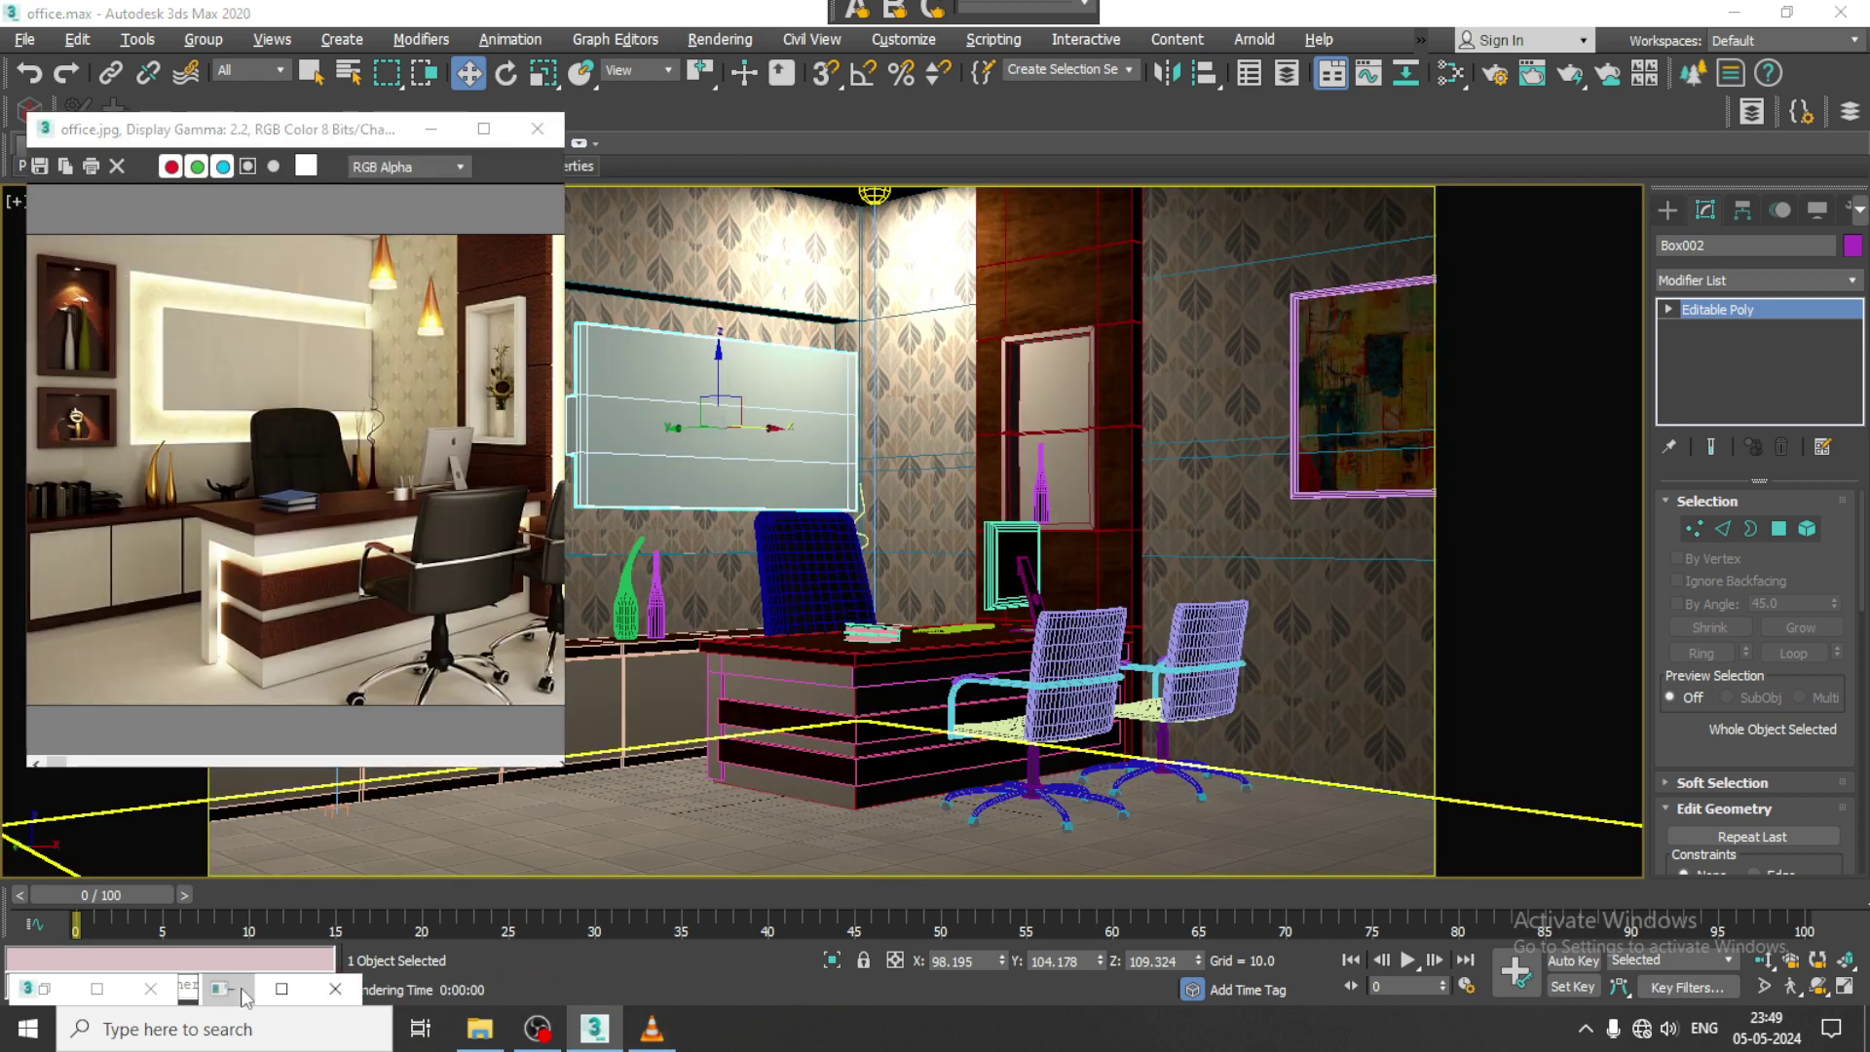
{"action": "left_click", "coordinate": [44, 989]}
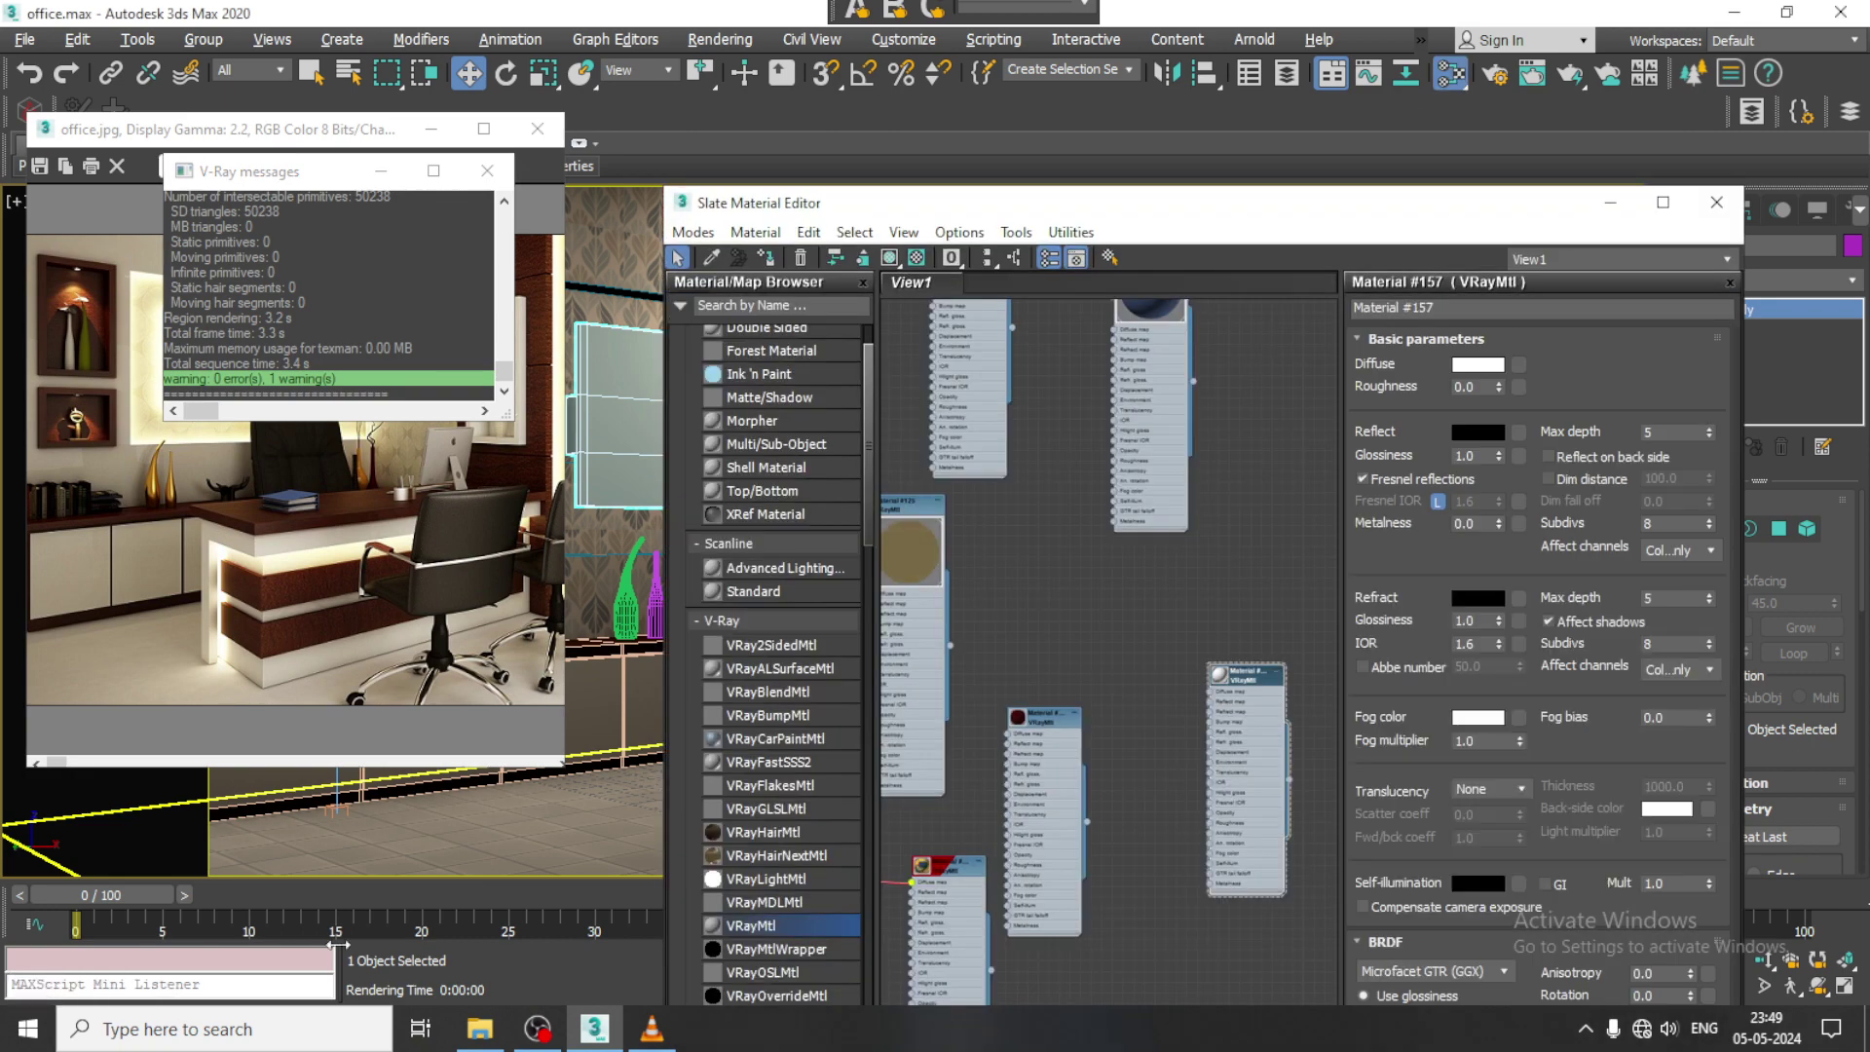
{"action": "left_click", "coordinate": [1716, 202]}
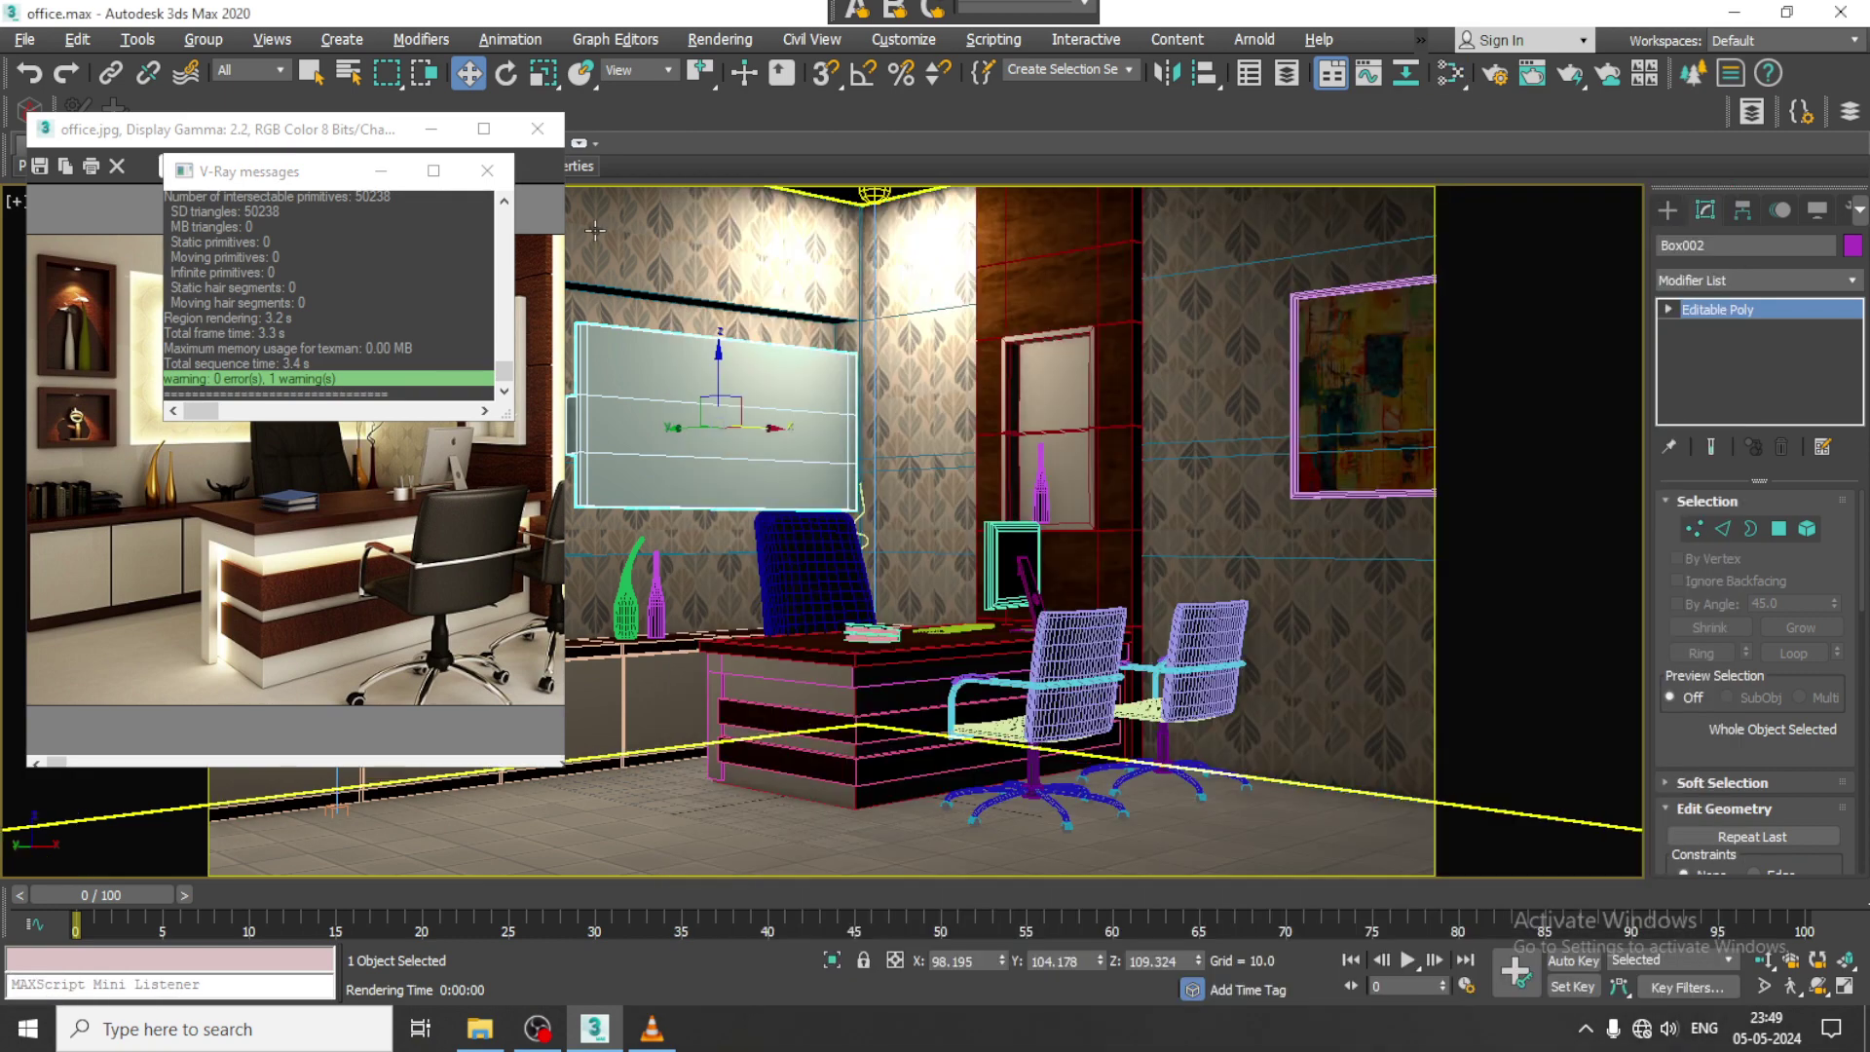
{"action": "left_click", "coordinate": [492, 173]}
Step: Turn off the GI environment in the V-Ray render settings, render the camera view and move the frame buffer beside the reference image
{"action": "left_click", "coordinate": [720, 39]}
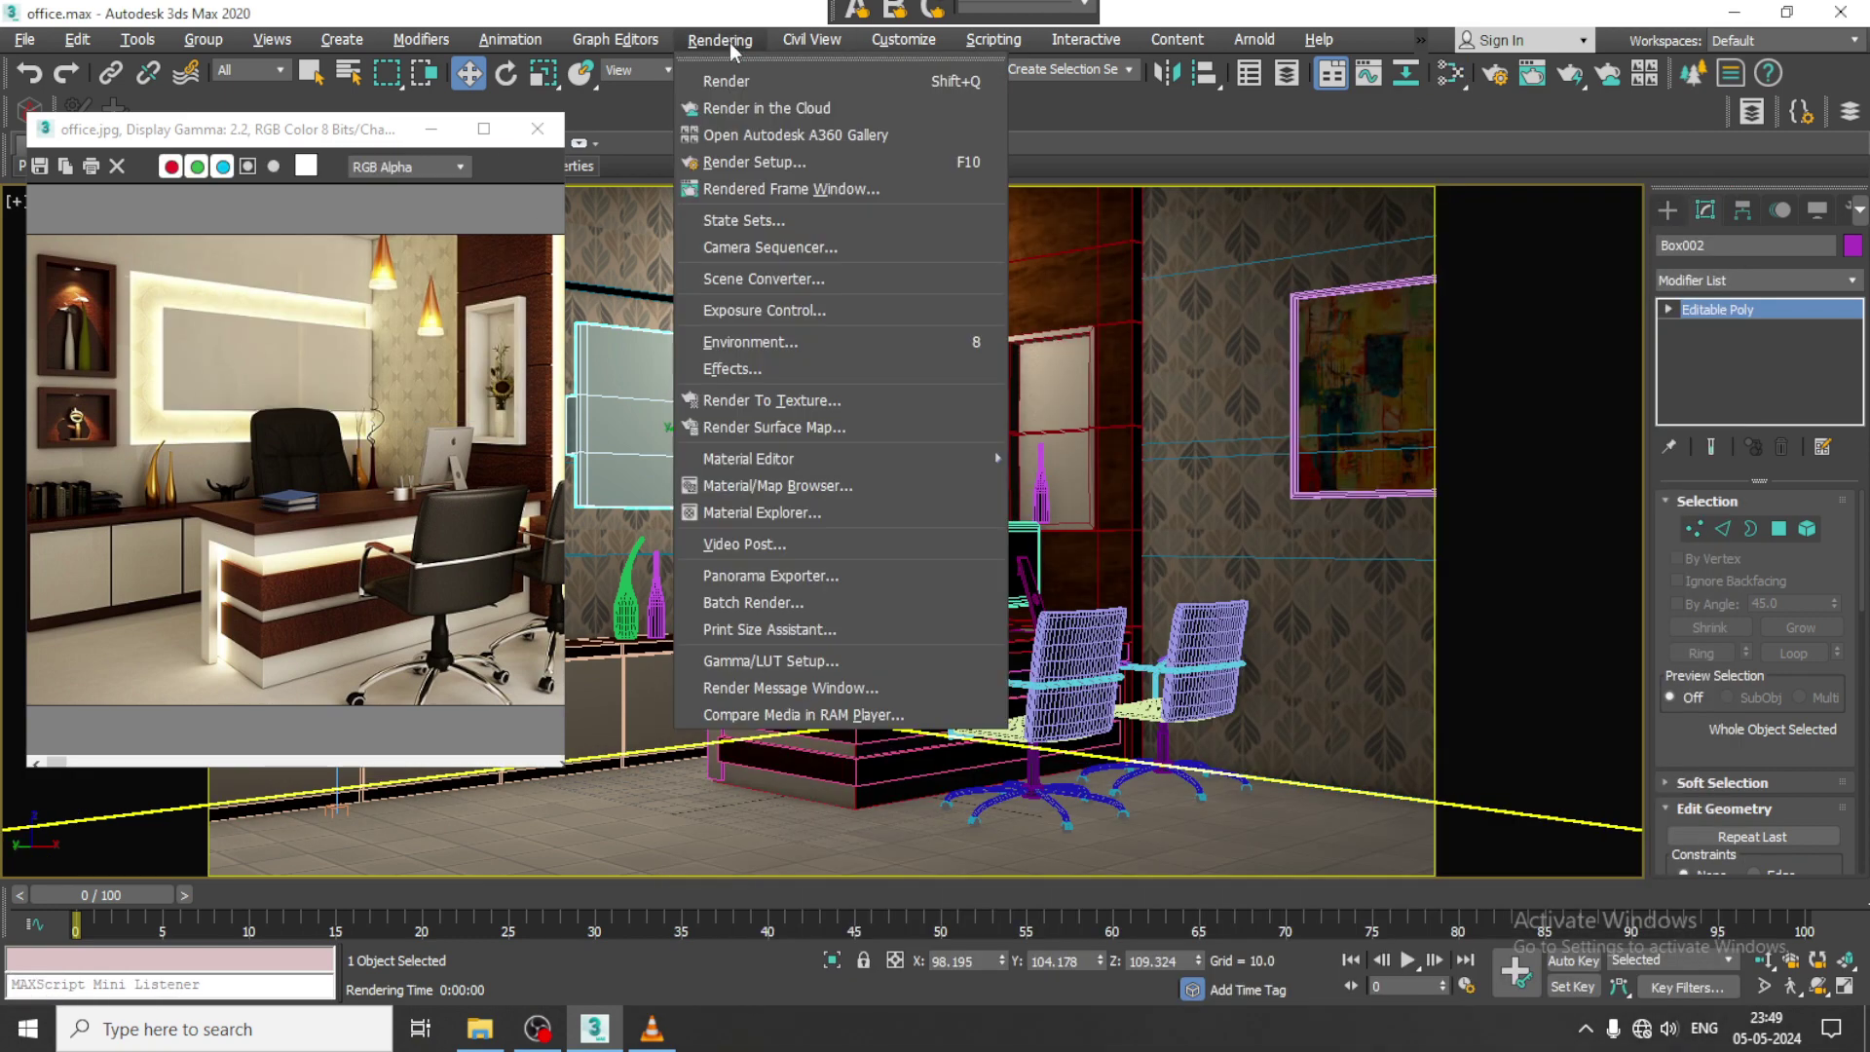
{"action": "left_click", "coordinate": [792, 161]}
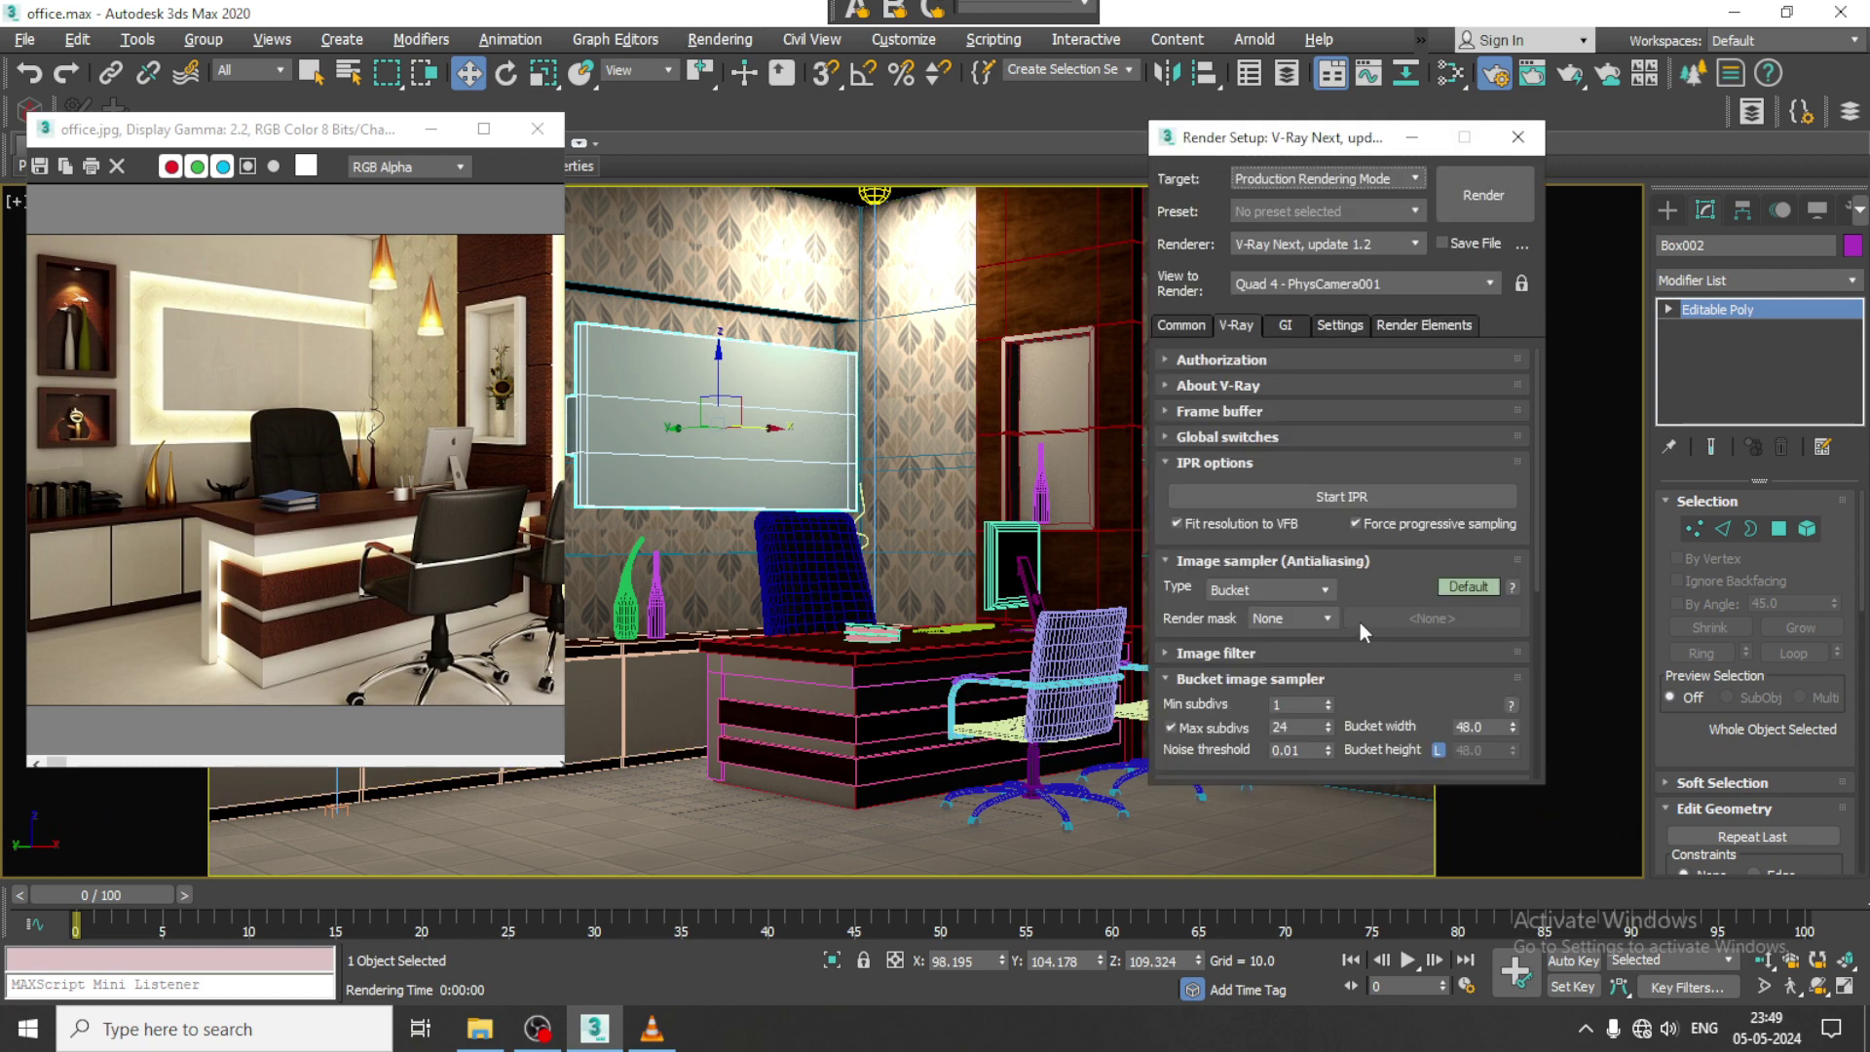
{"action": "left_click_drag", "start_coordinate": [1352, 638], "coordinate": [1327, 285]}
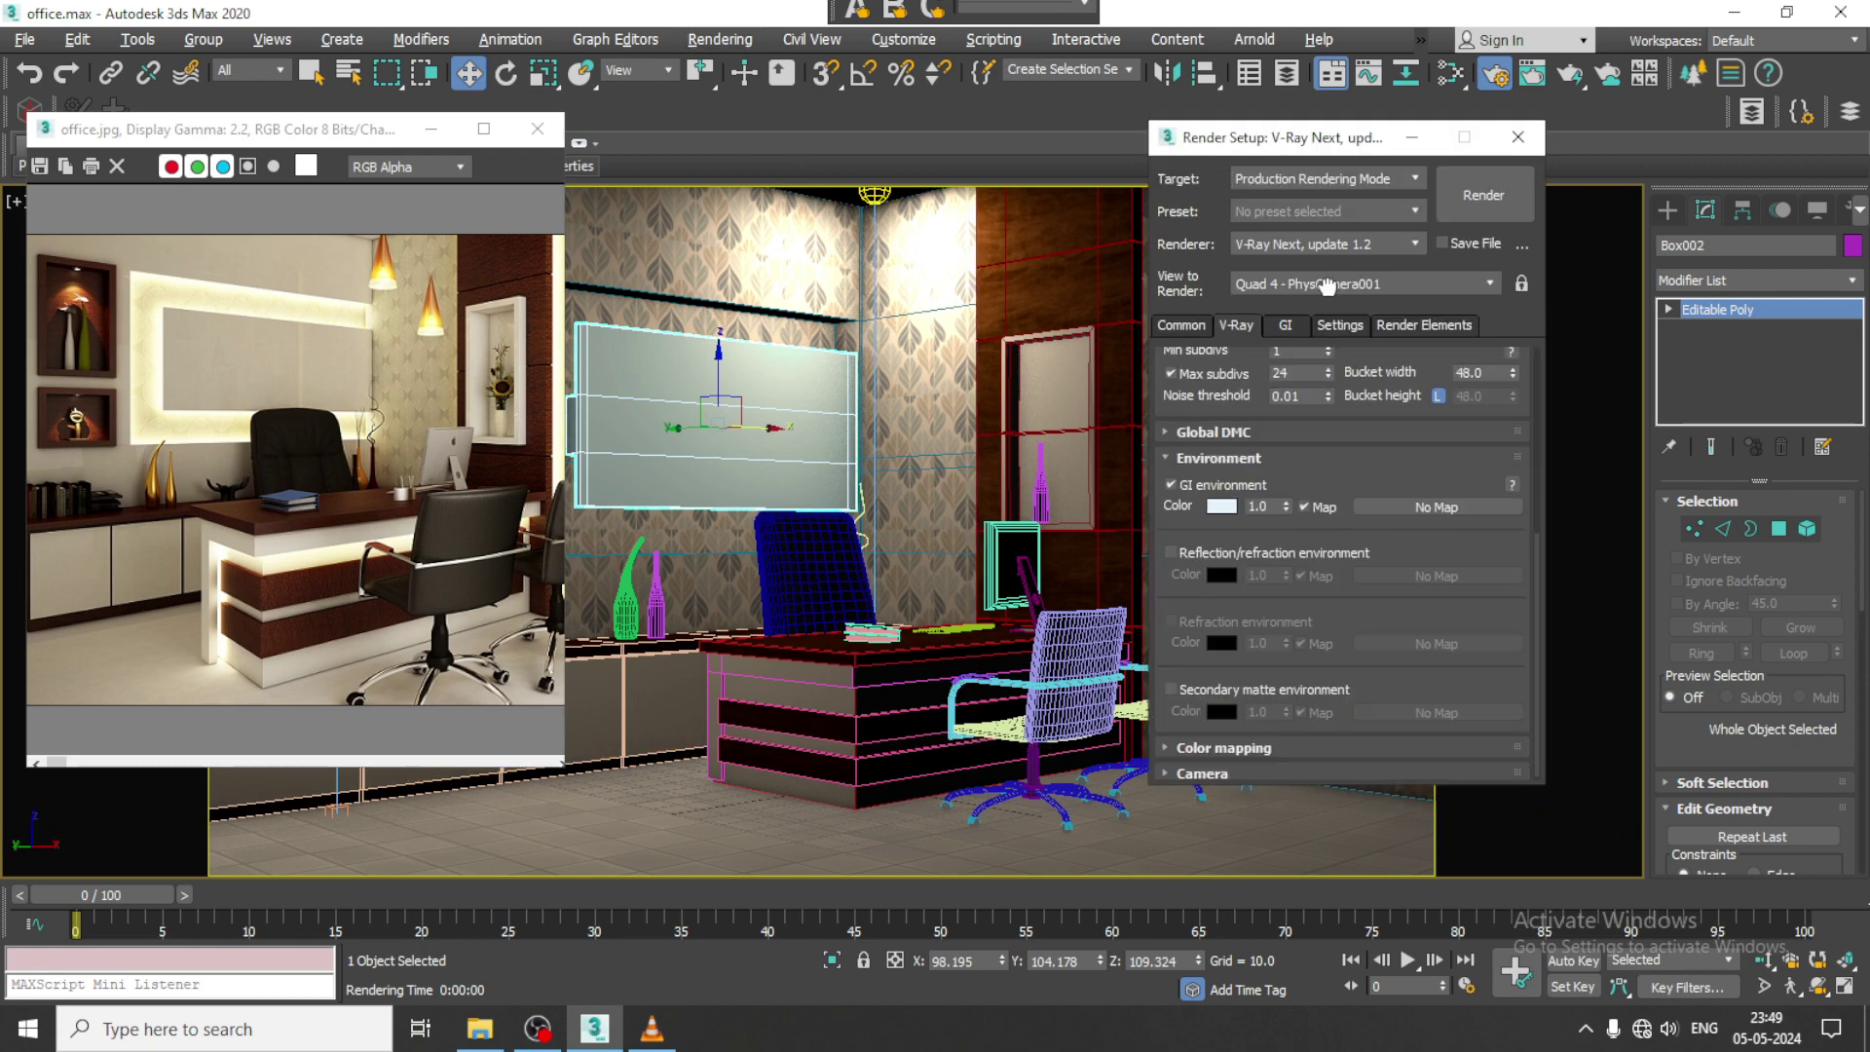
{"action": "left_click", "coordinate": [1171, 484]}
{"action": "left_click", "coordinate": [1484, 195]}
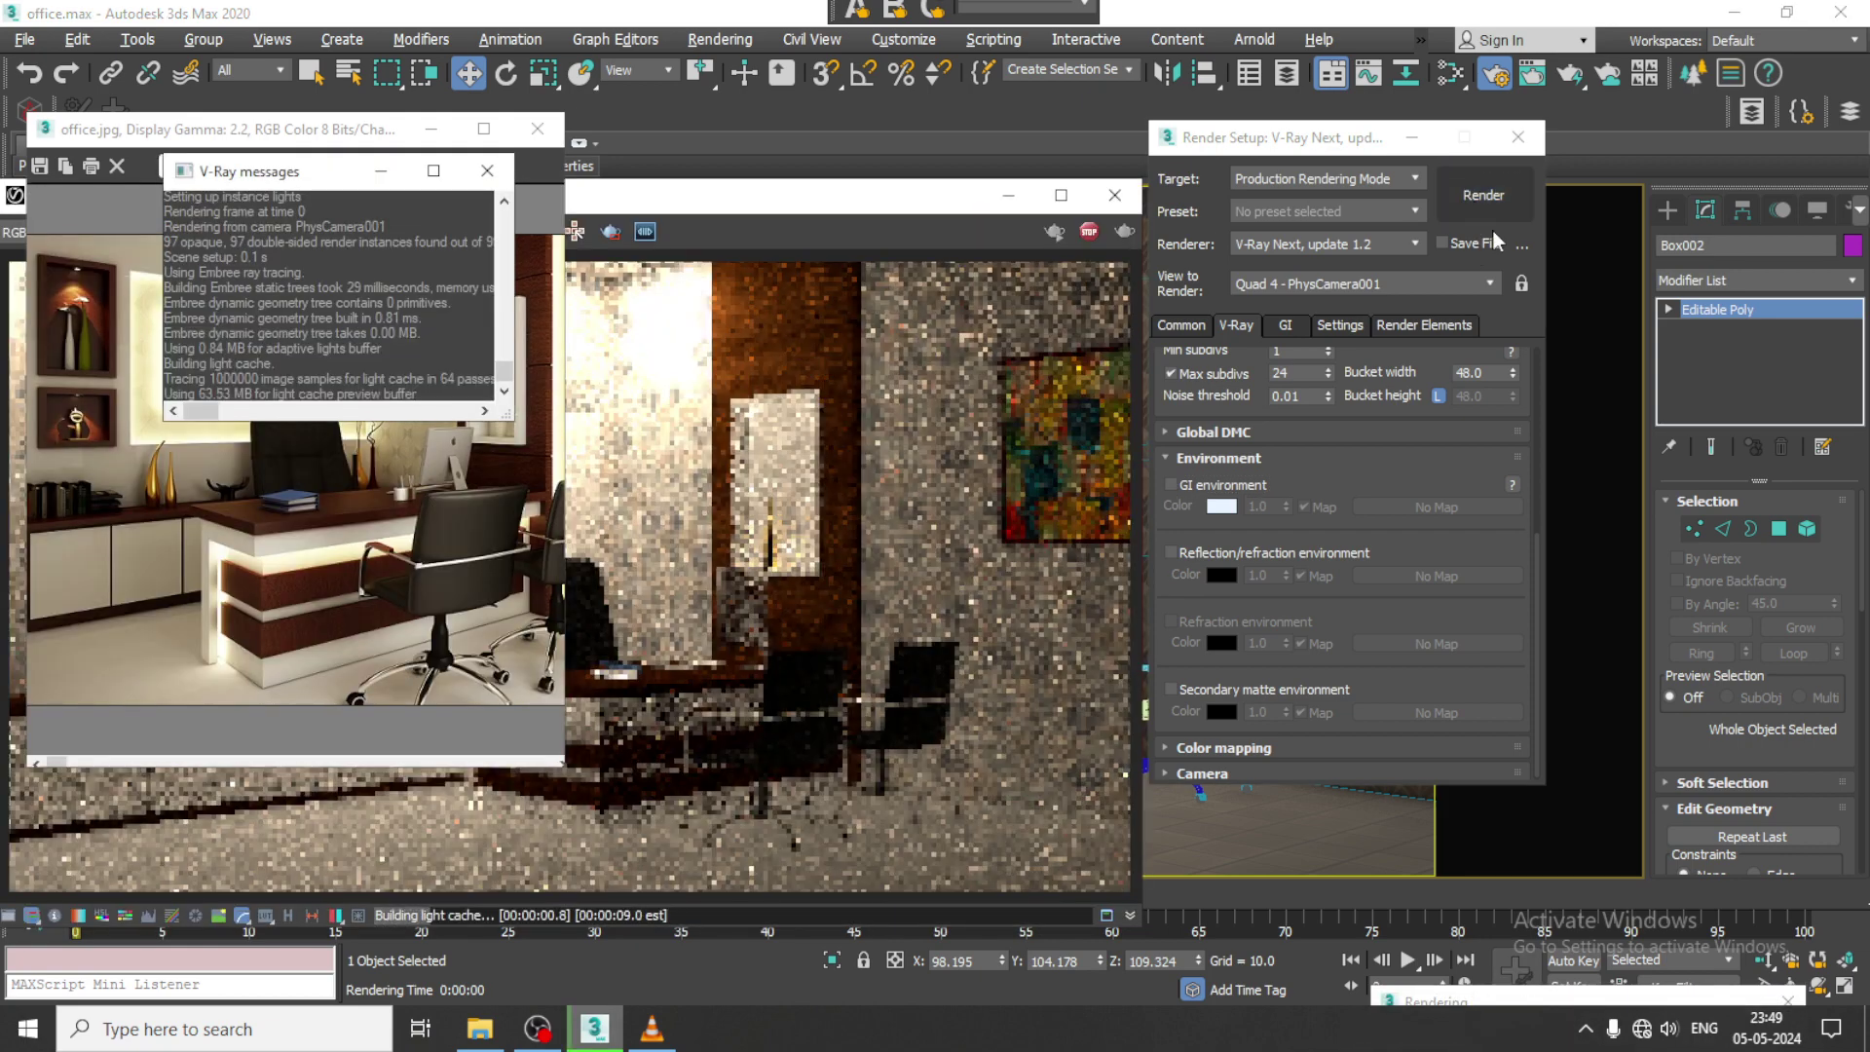
{"action": "left_click_drag", "start_coordinate": [762, 198], "coordinate": [1154, 168]}
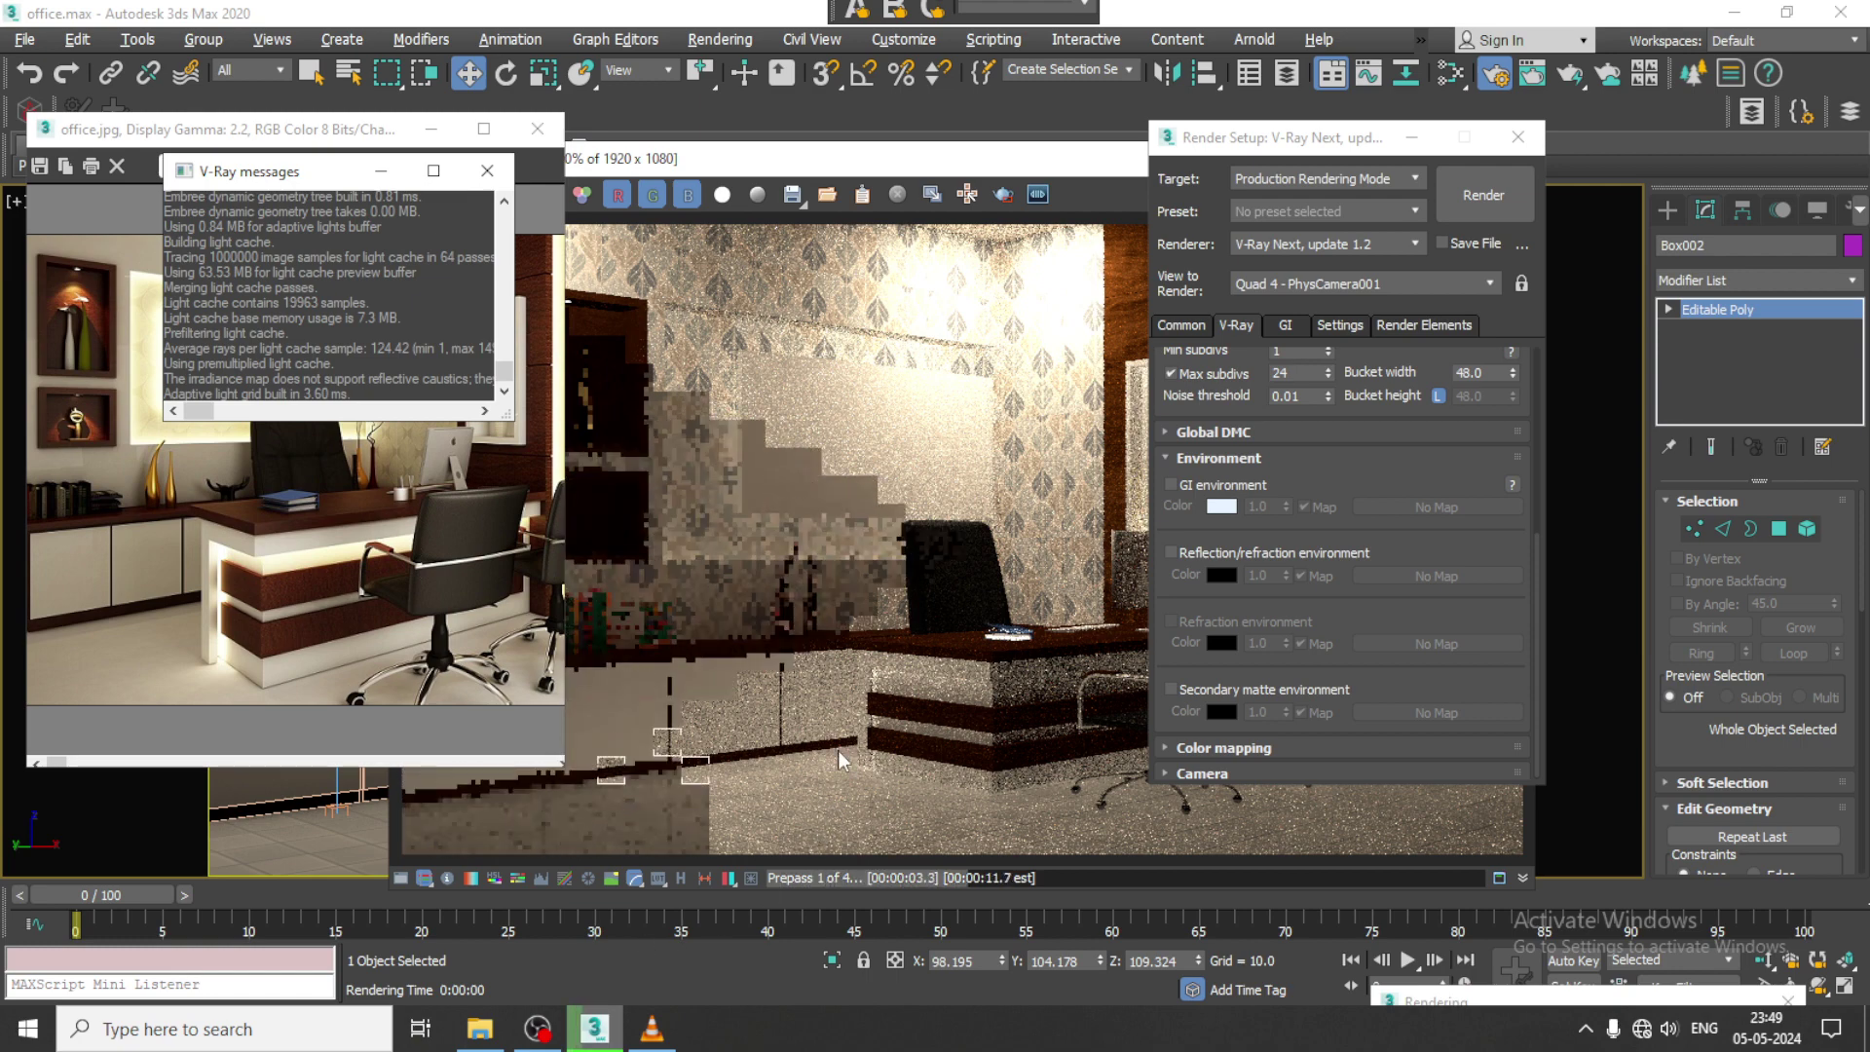
{"action": "left_click", "coordinate": [537, 1034]}
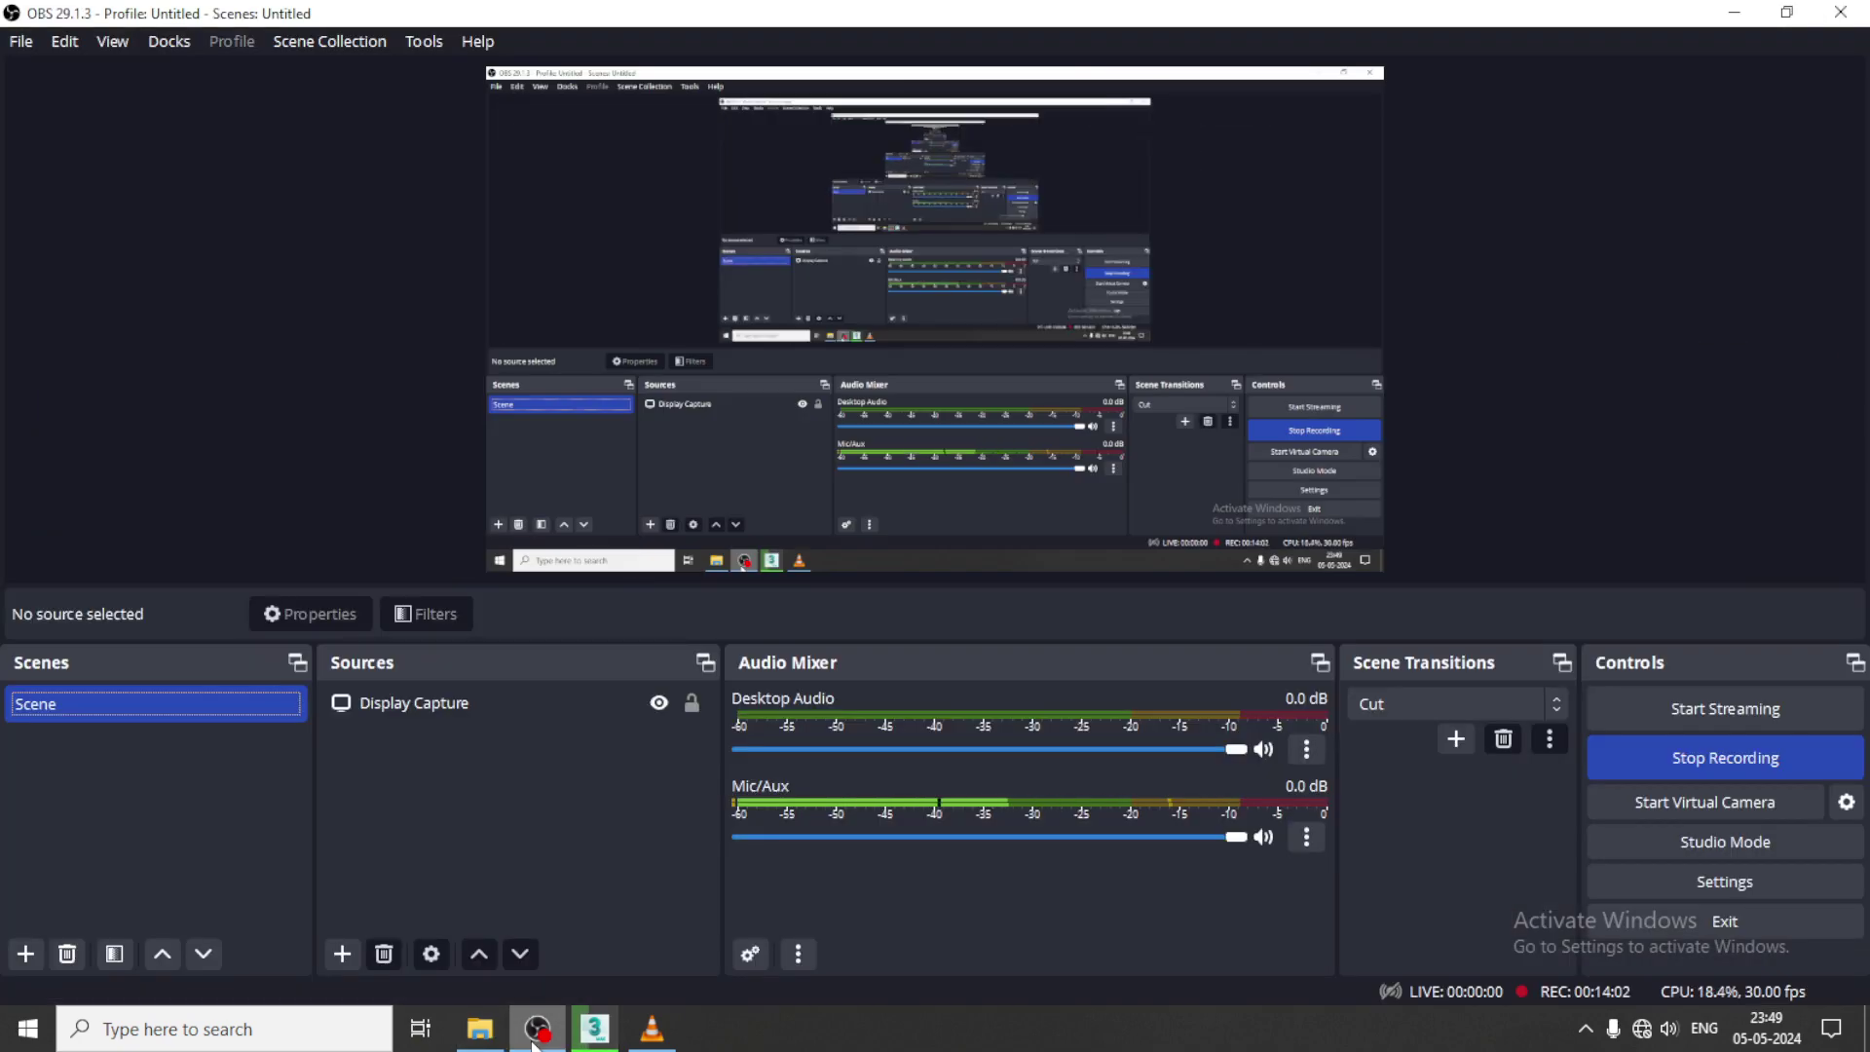
{"action": "left_click", "coordinate": [537, 1032]}
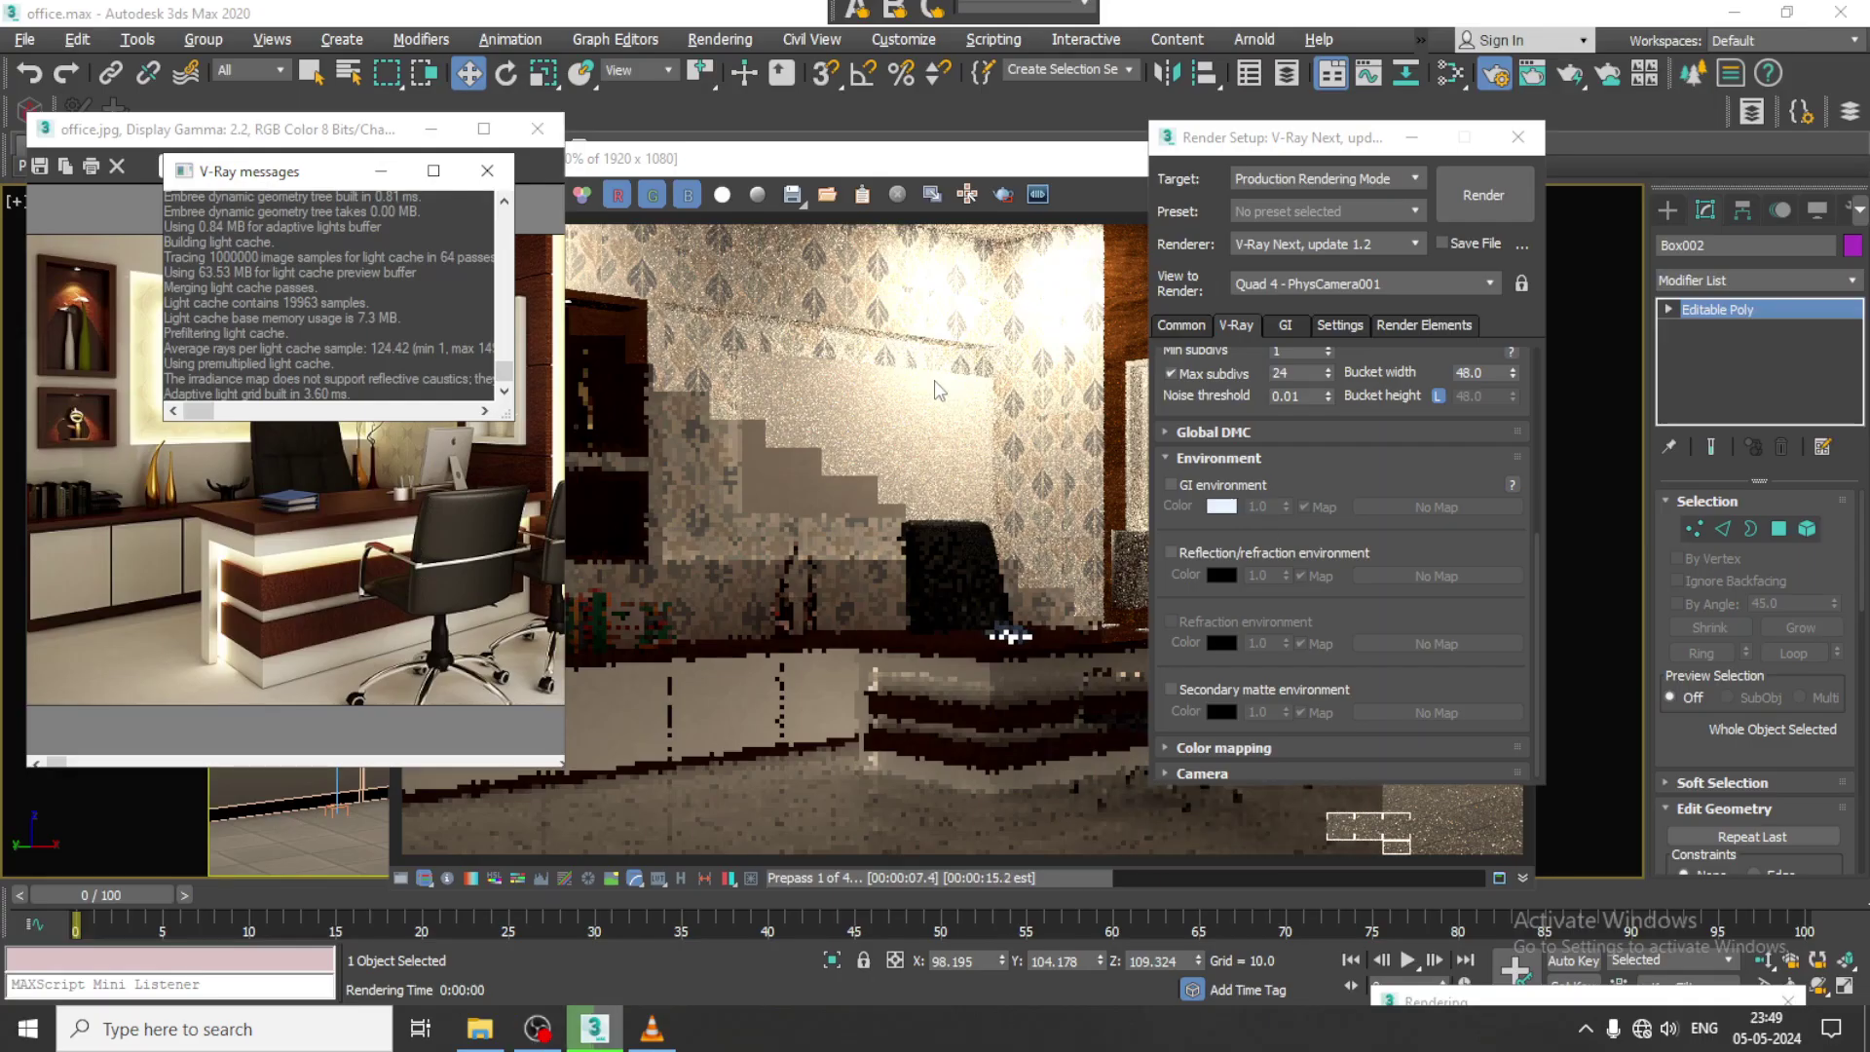